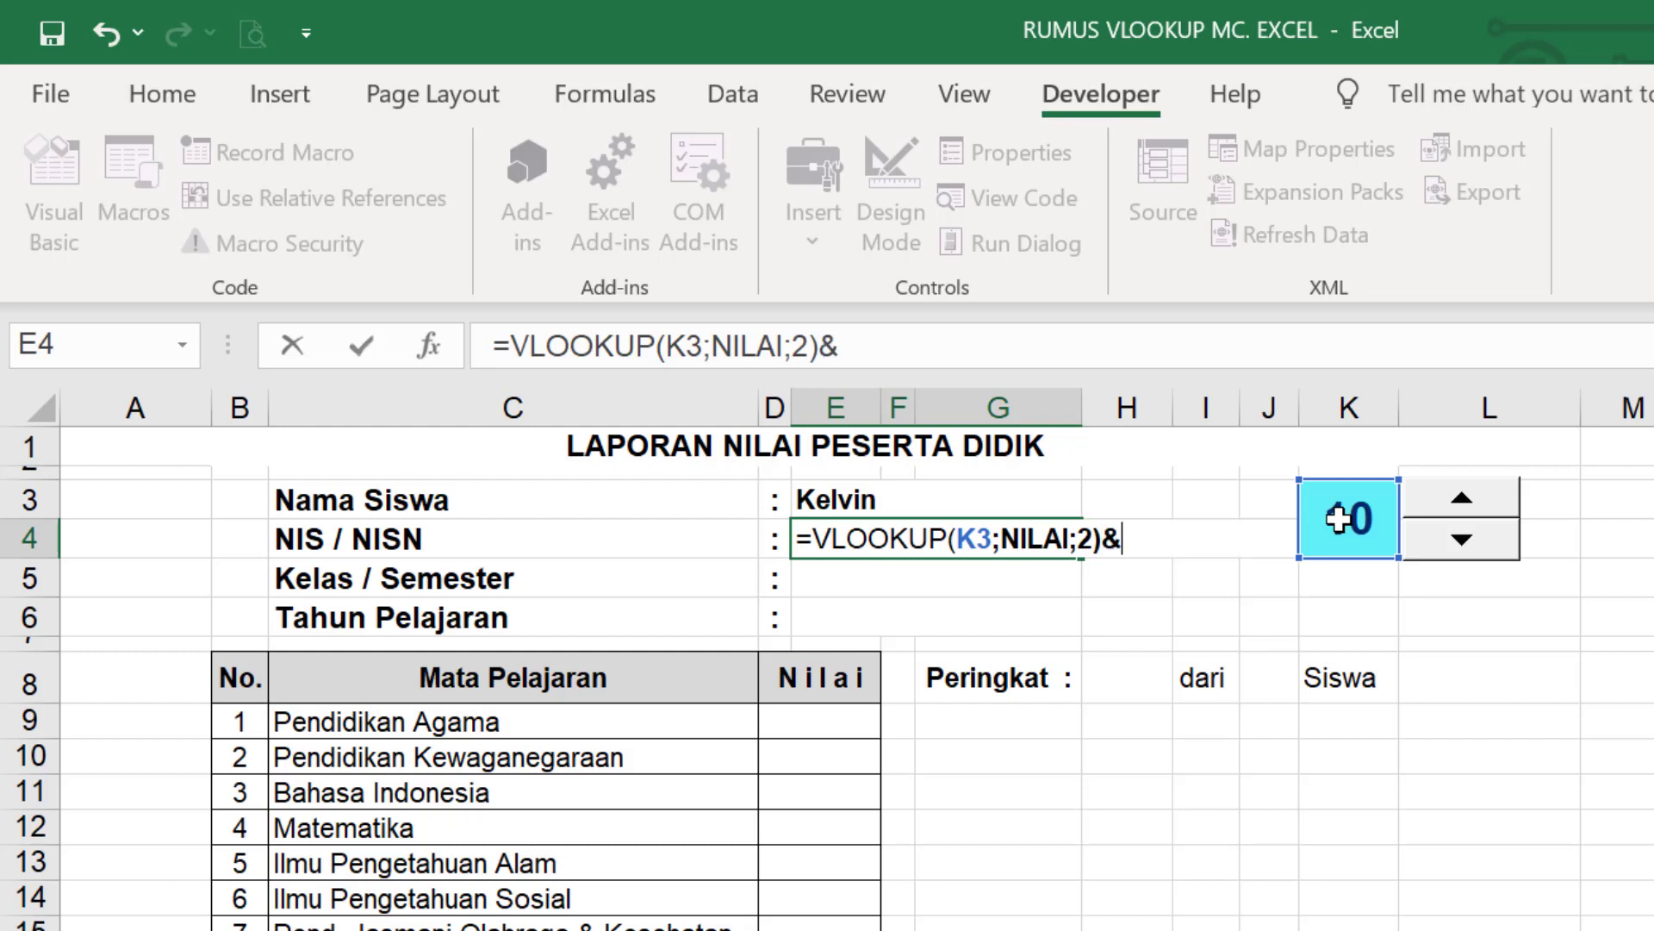
# - Complete the NIS / NISN formula in E4 as =VLOOKUP(K3;NILAI;2)&" / "&VLOOKUP(K3;NILAI;3)
pyautogui.write('" / "&')
pyautogui.moveTo(512, 348); pyautogui.dragTo(814, 379)
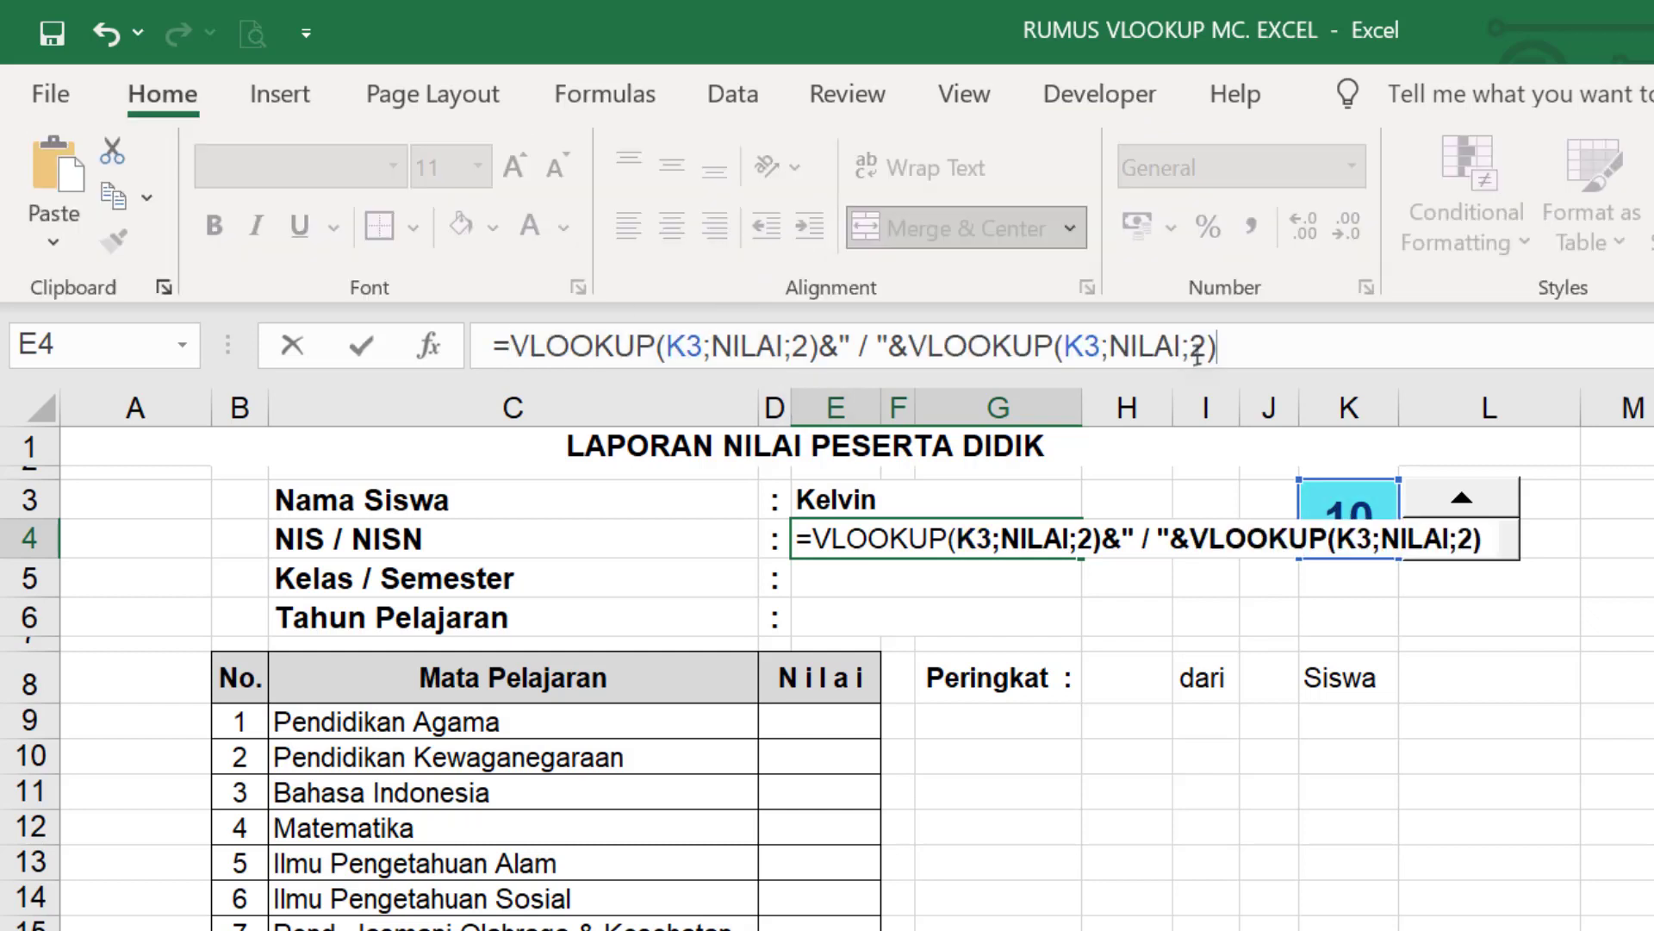
pyautogui.moveTo(1192, 349); pyautogui.dragTo(1203, 351)
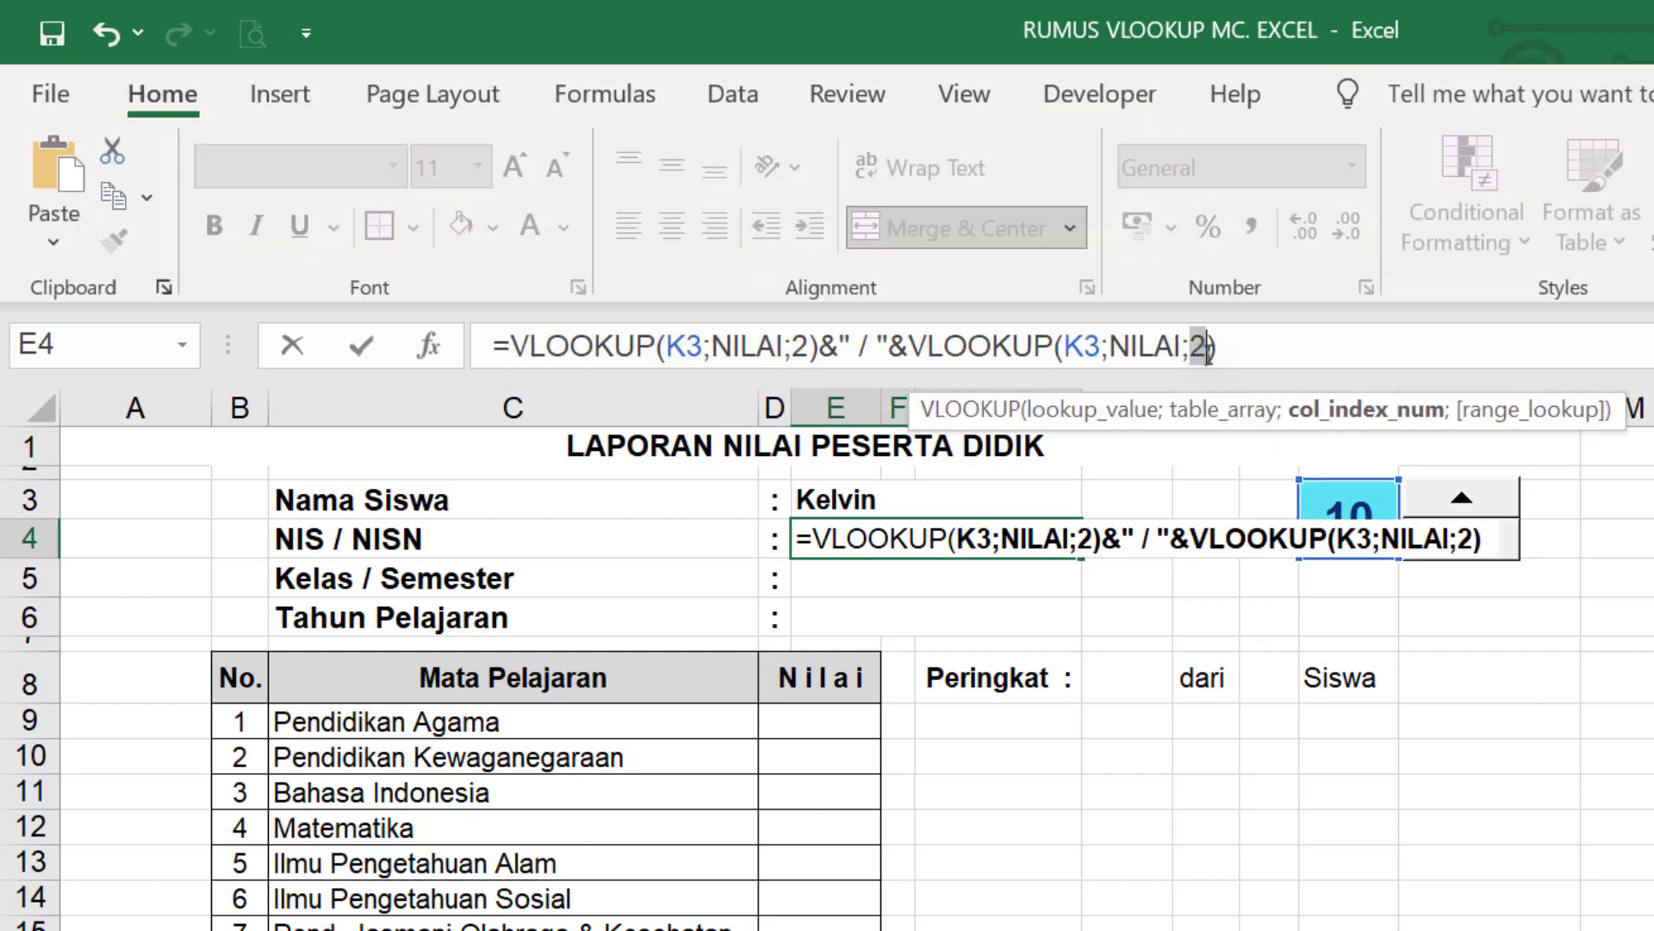
pyautogui.write('3')
pyautogui.press('Return')
# - Raise the student number in K3 to 14 to check the report header lookups
pyautogui.click(1465, 495)
pyautogui.click(1464, 496)
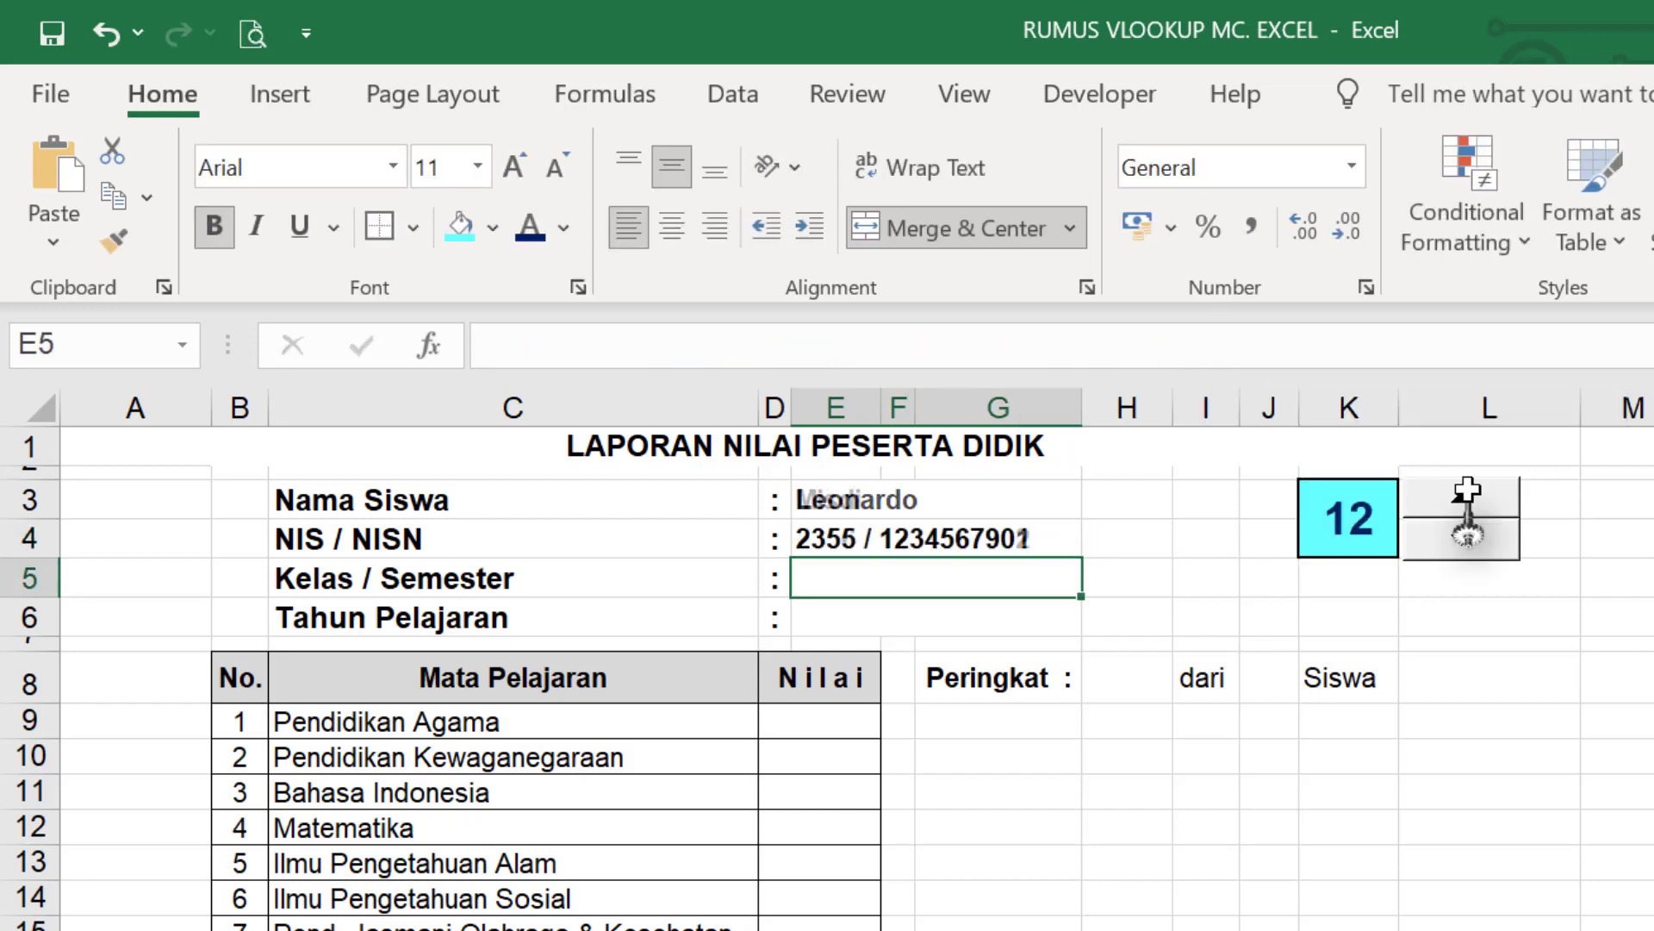
pyautogui.click(1465, 495)
pyautogui.click(1465, 495)
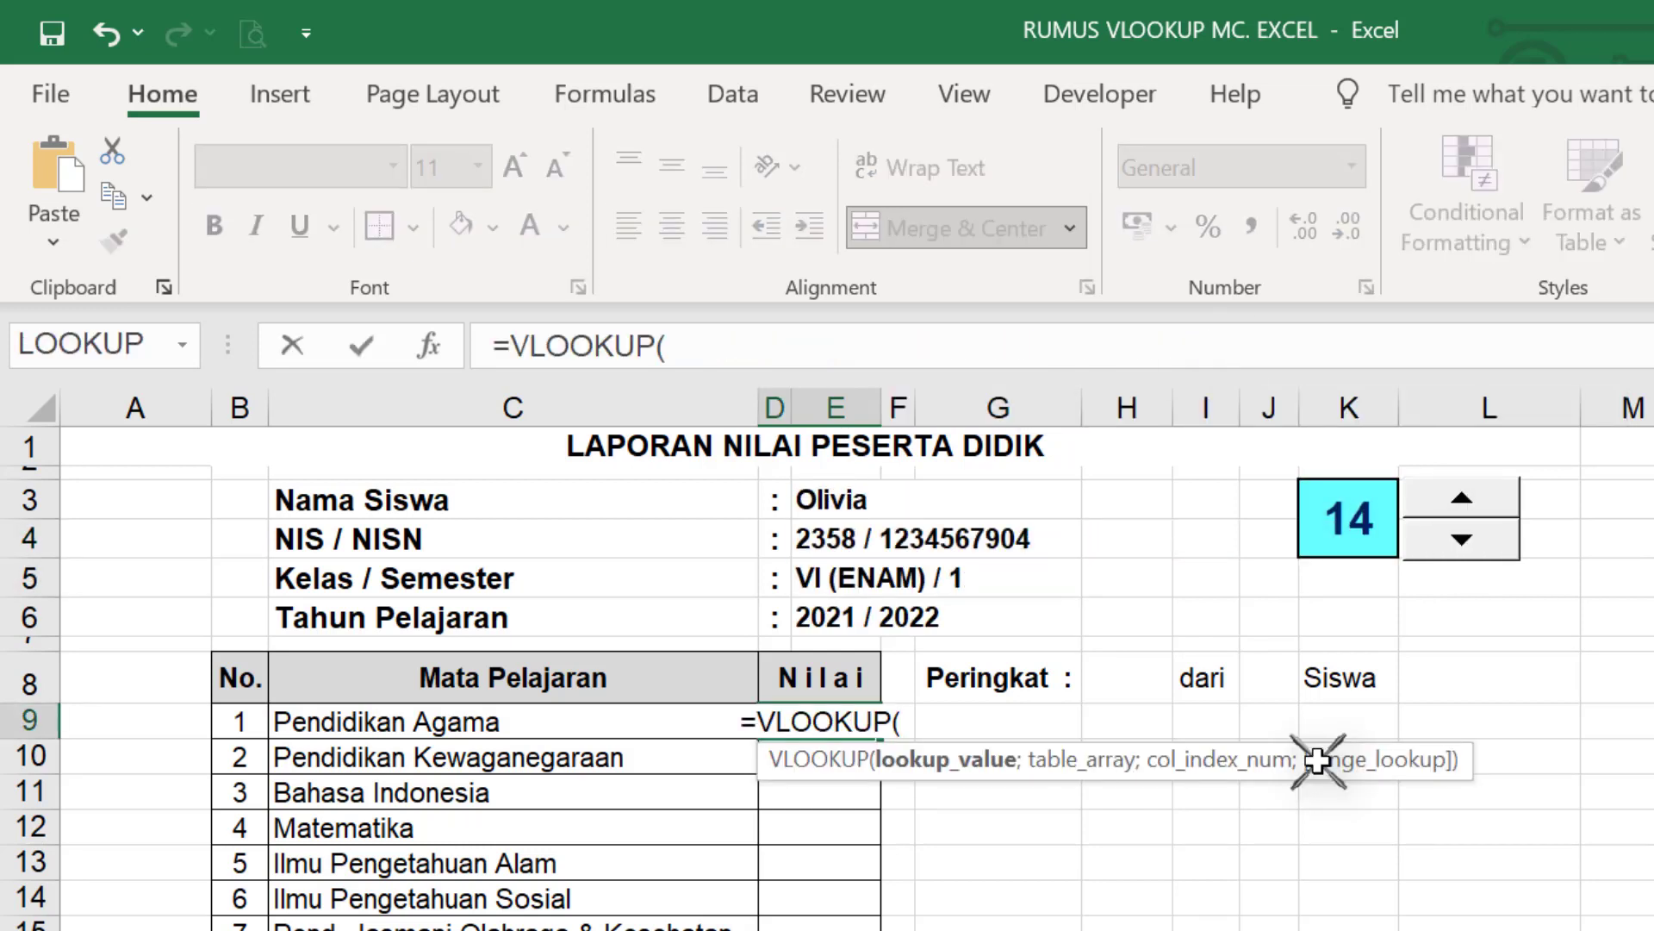
# - Enter =VLOOKUP($K$3;NILAI;5) as the Pendidikan Agama score in D9, with the student number as an absolute reference
pyautogui.click(1332, 516)
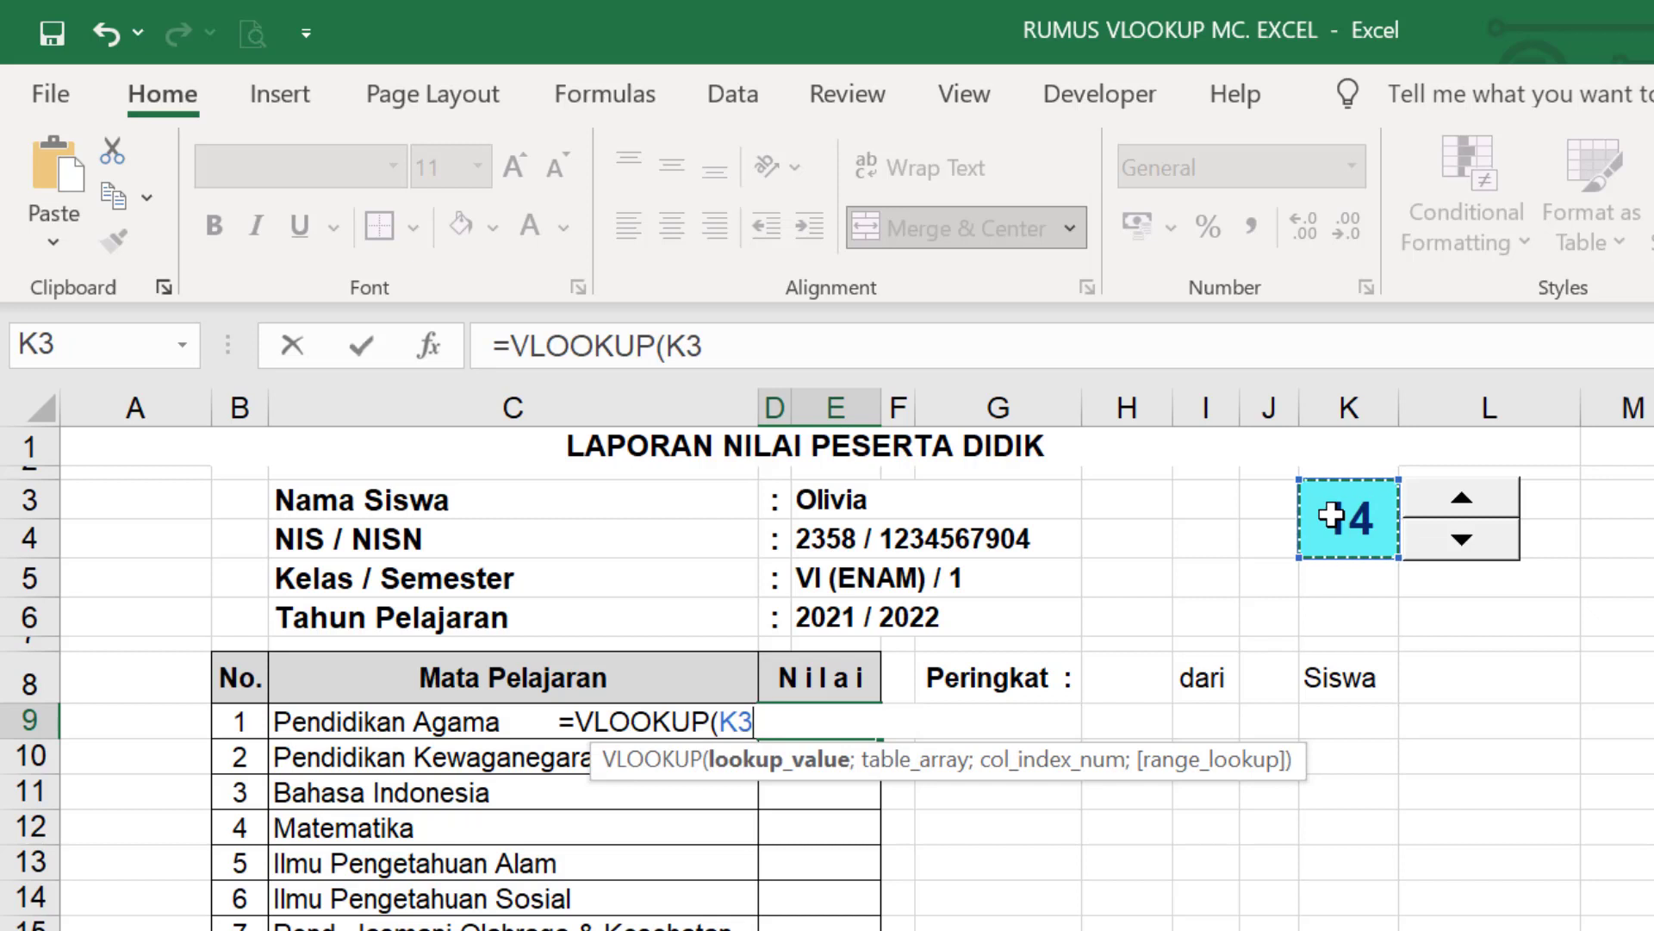
pyautogui.press('F4')
pyautogui.write(';')
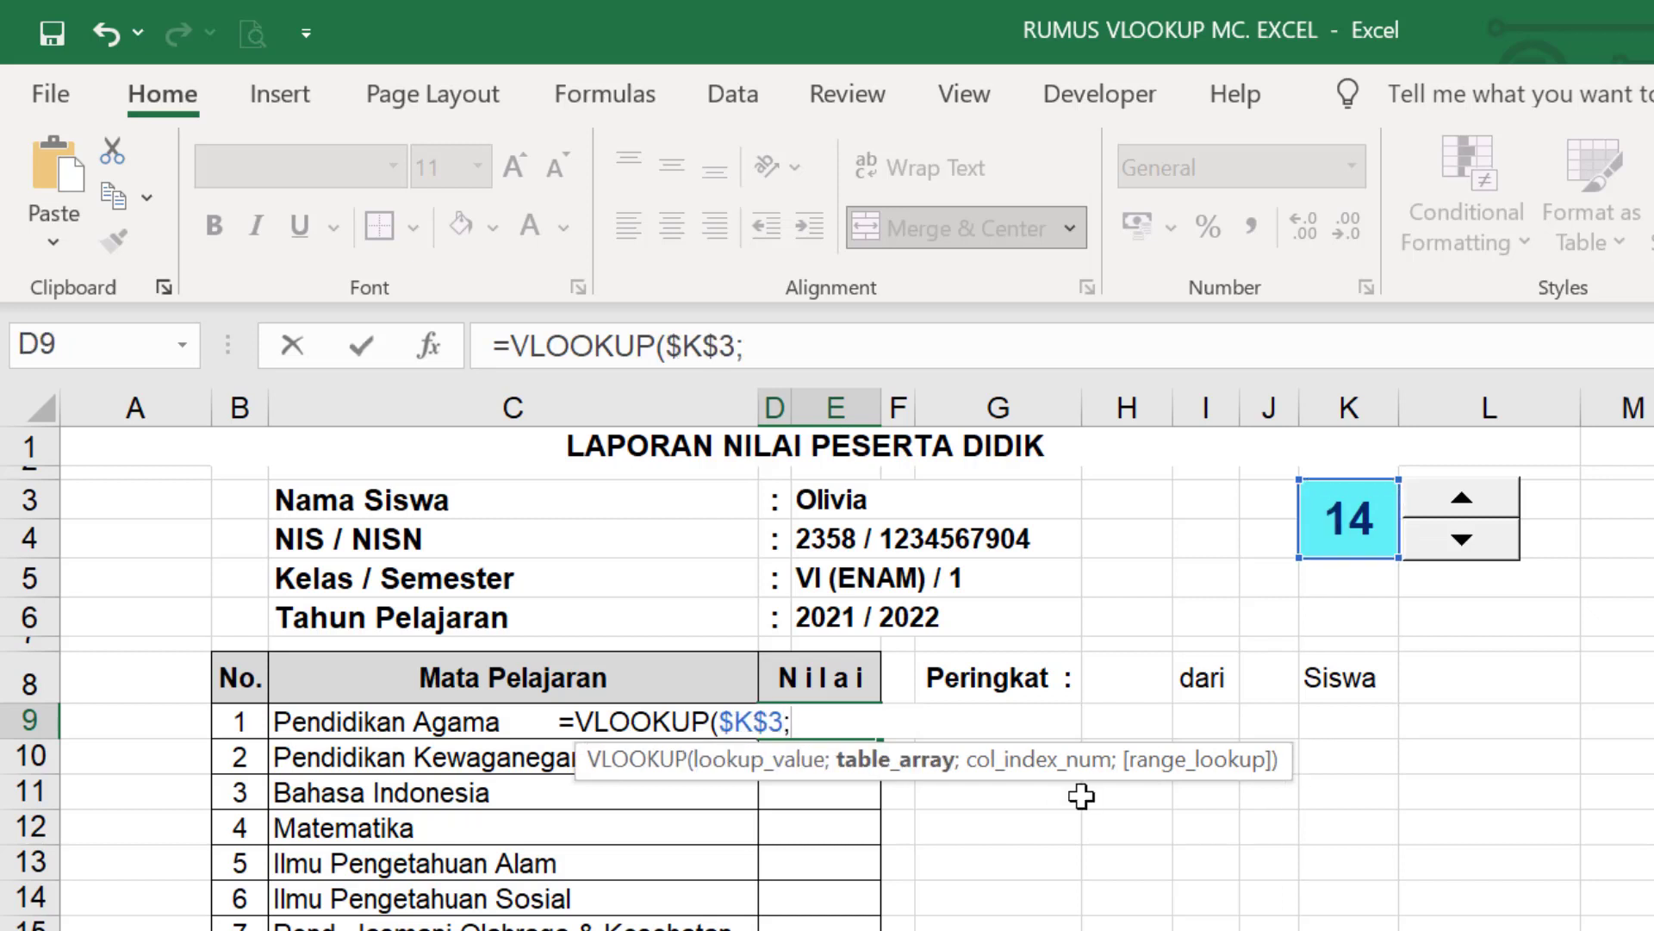
pyautogui.write('NILAI;')
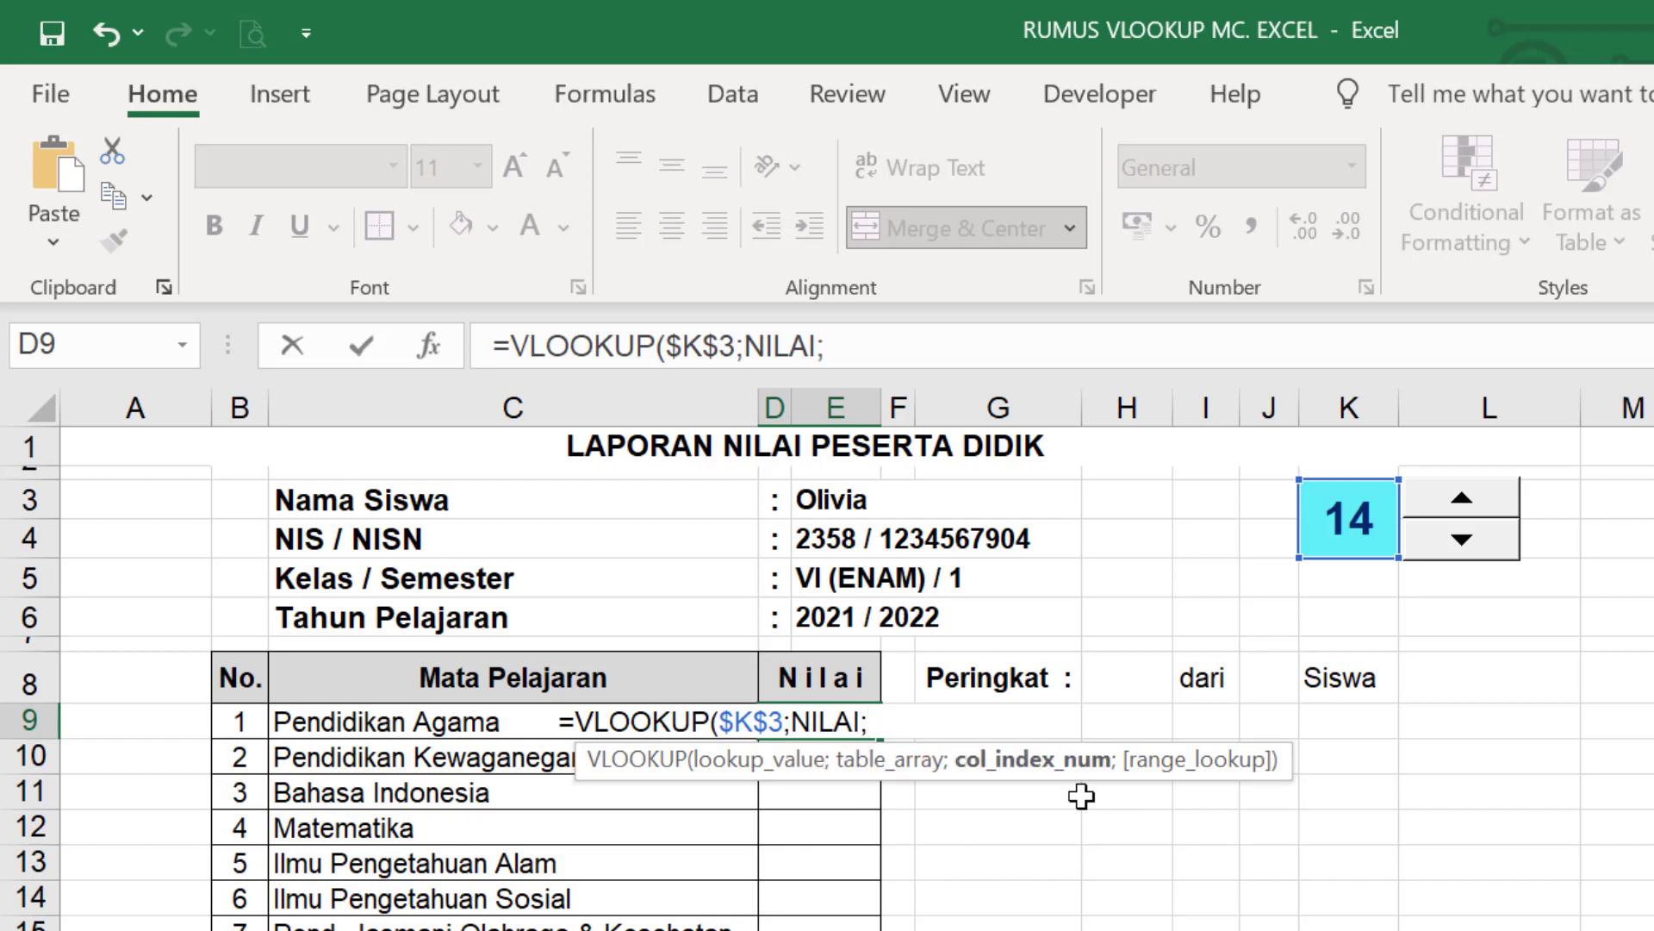
pyautogui.write('5)')
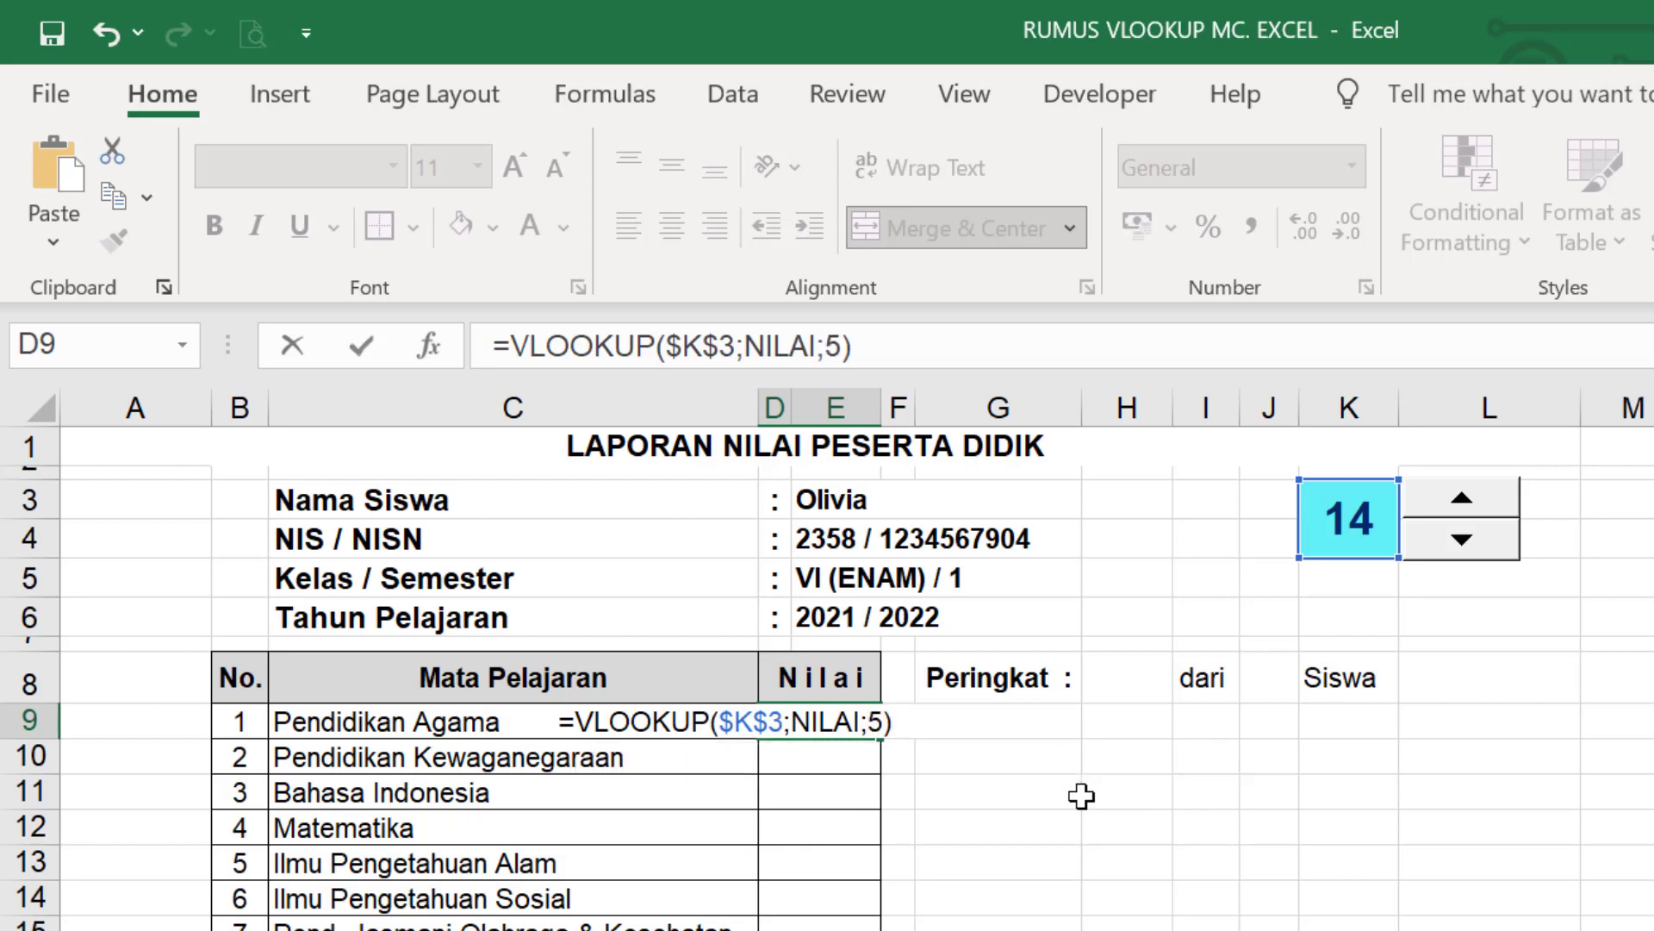
pyautogui.press('Return')
# - Step the student number up to 13 and back down past 9 to check the completed report for different students
pyautogui.click(1463, 497)
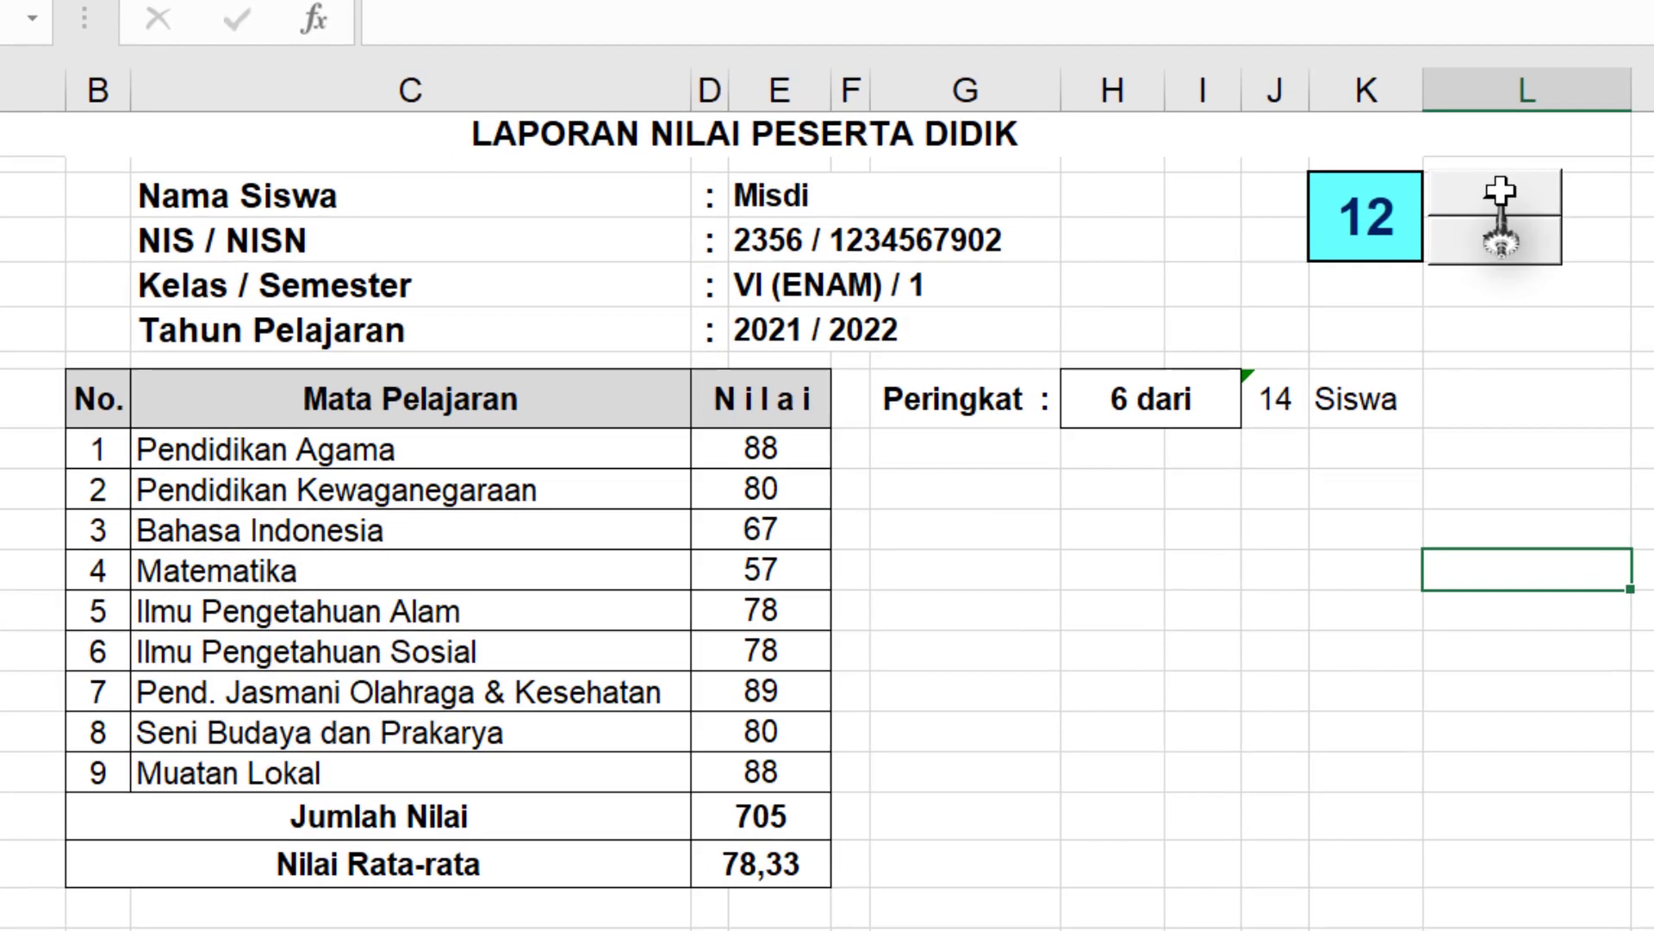
pyautogui.click(1462, 497)
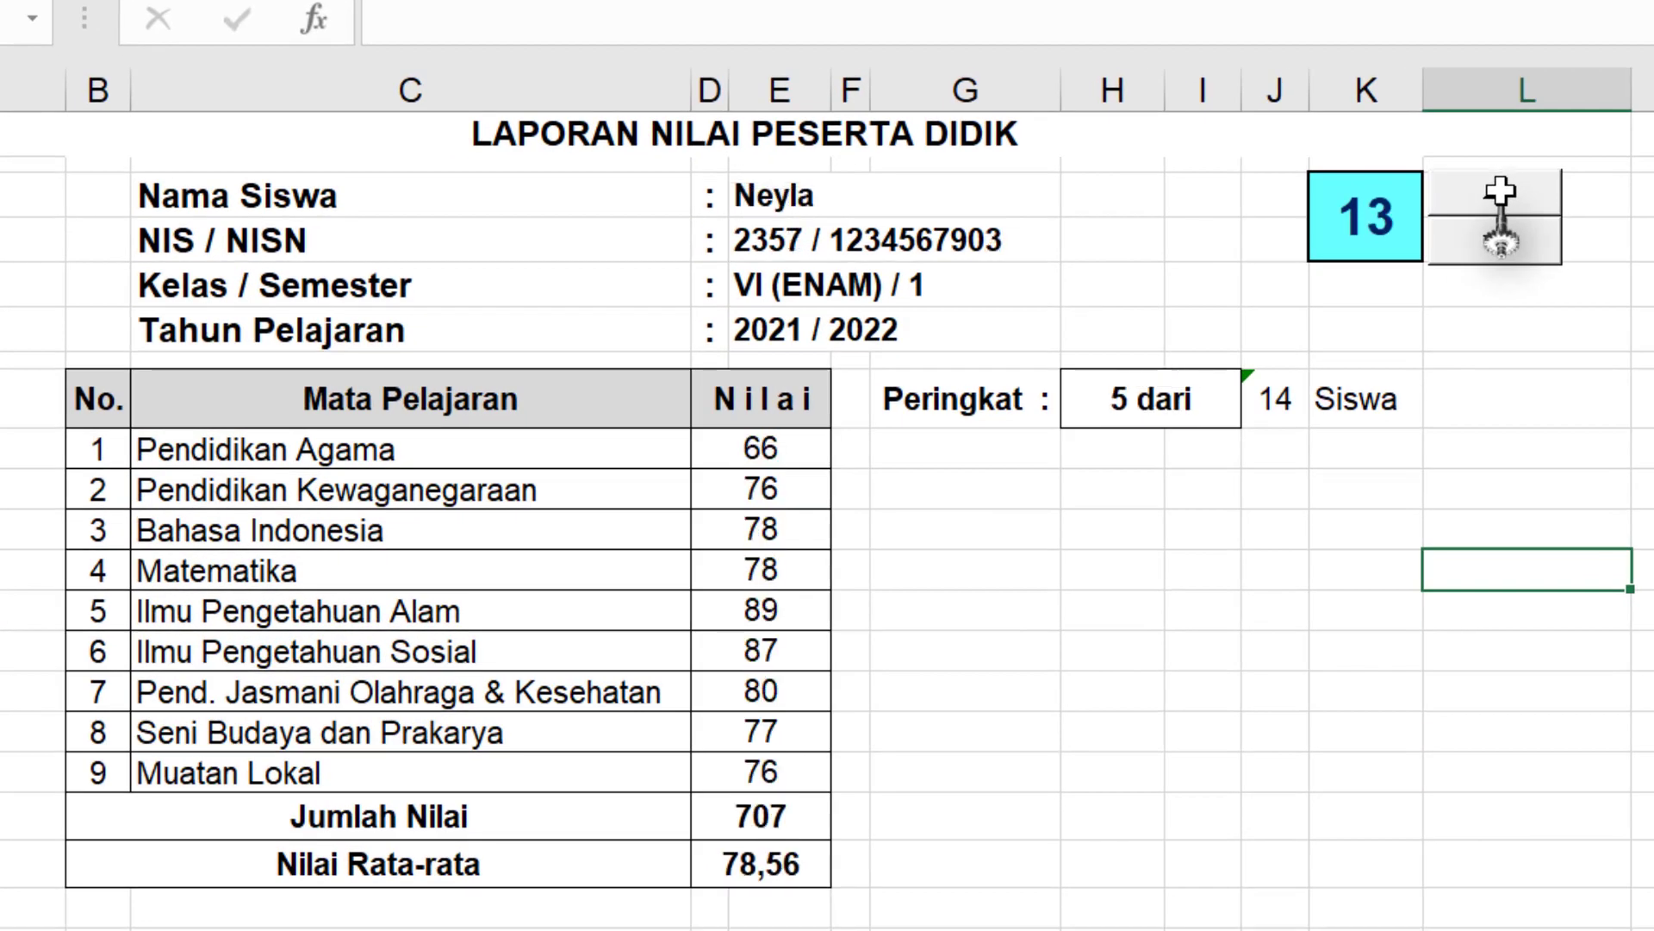
pyautogui.click(1497, 239)
pyautogui.click(1497, 239)
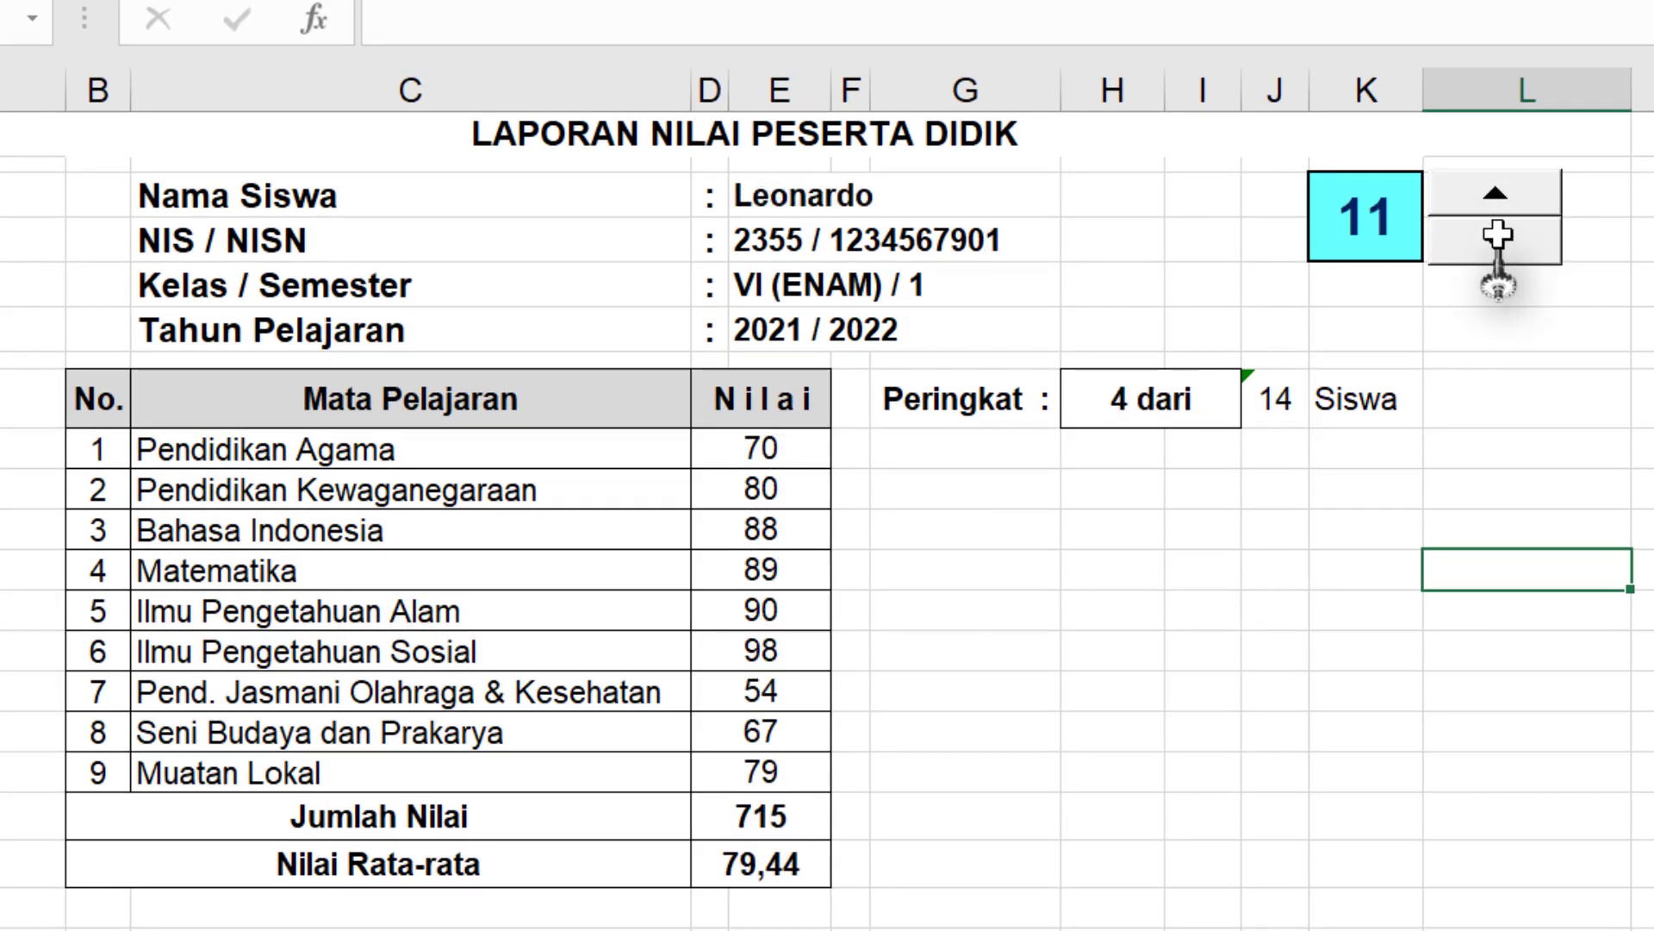
pyautogui.click(1497, 236)
pyautogui.click(1497, 236)
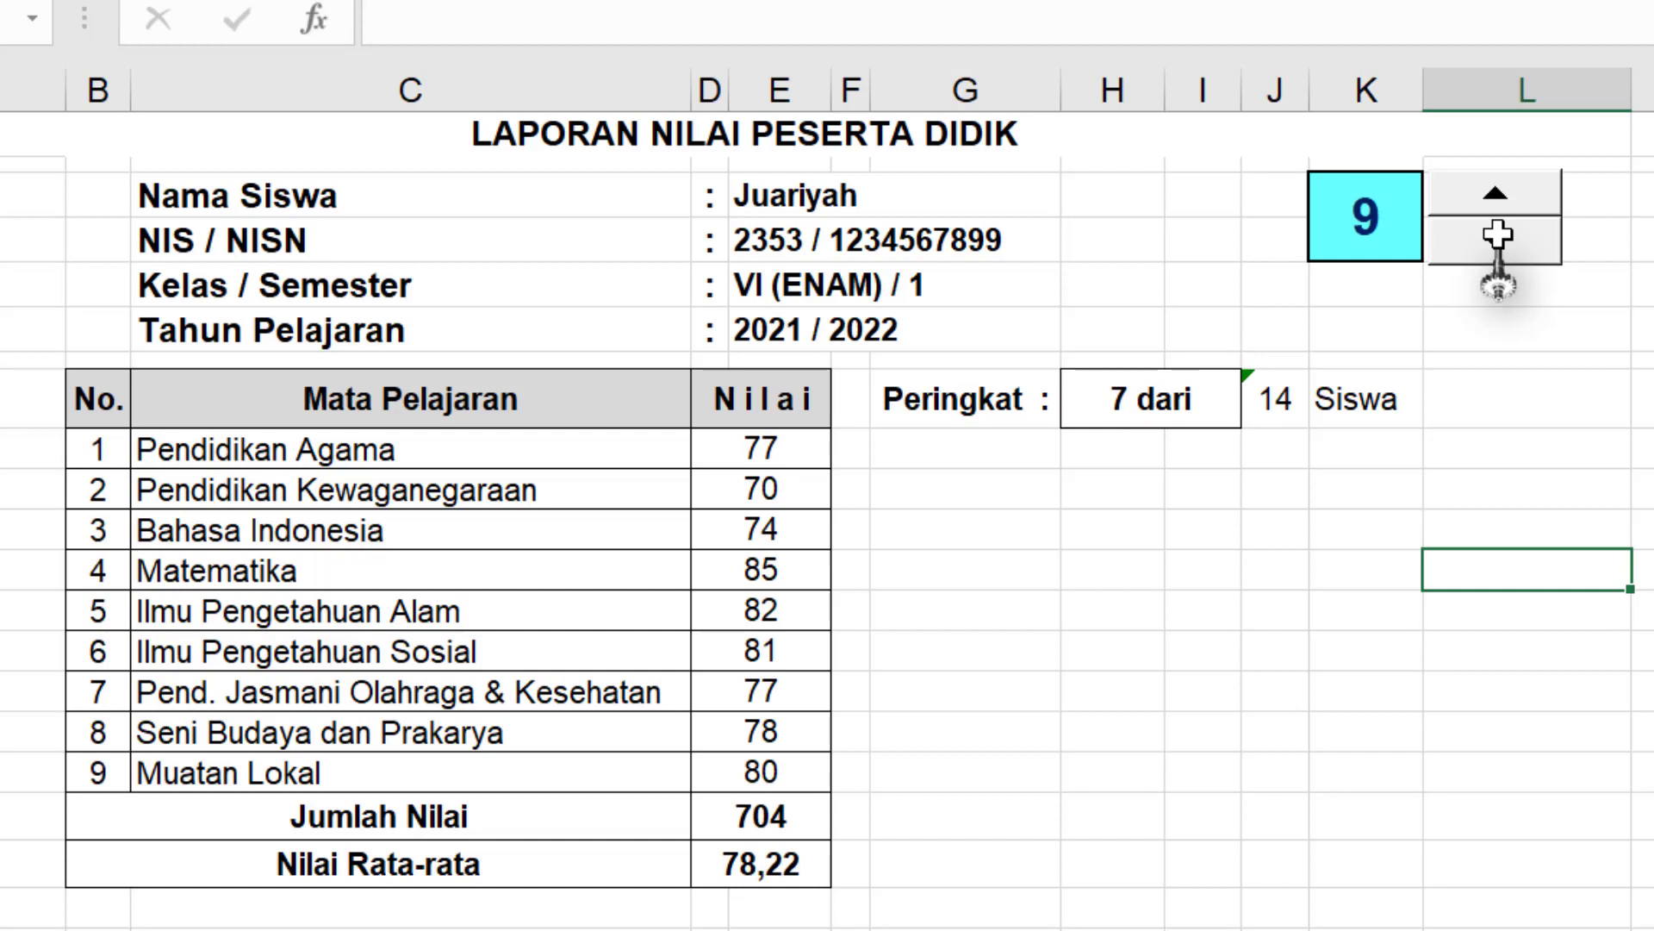
pyautogui.click(1497, 236)
pyautogui.click(1498, 236)
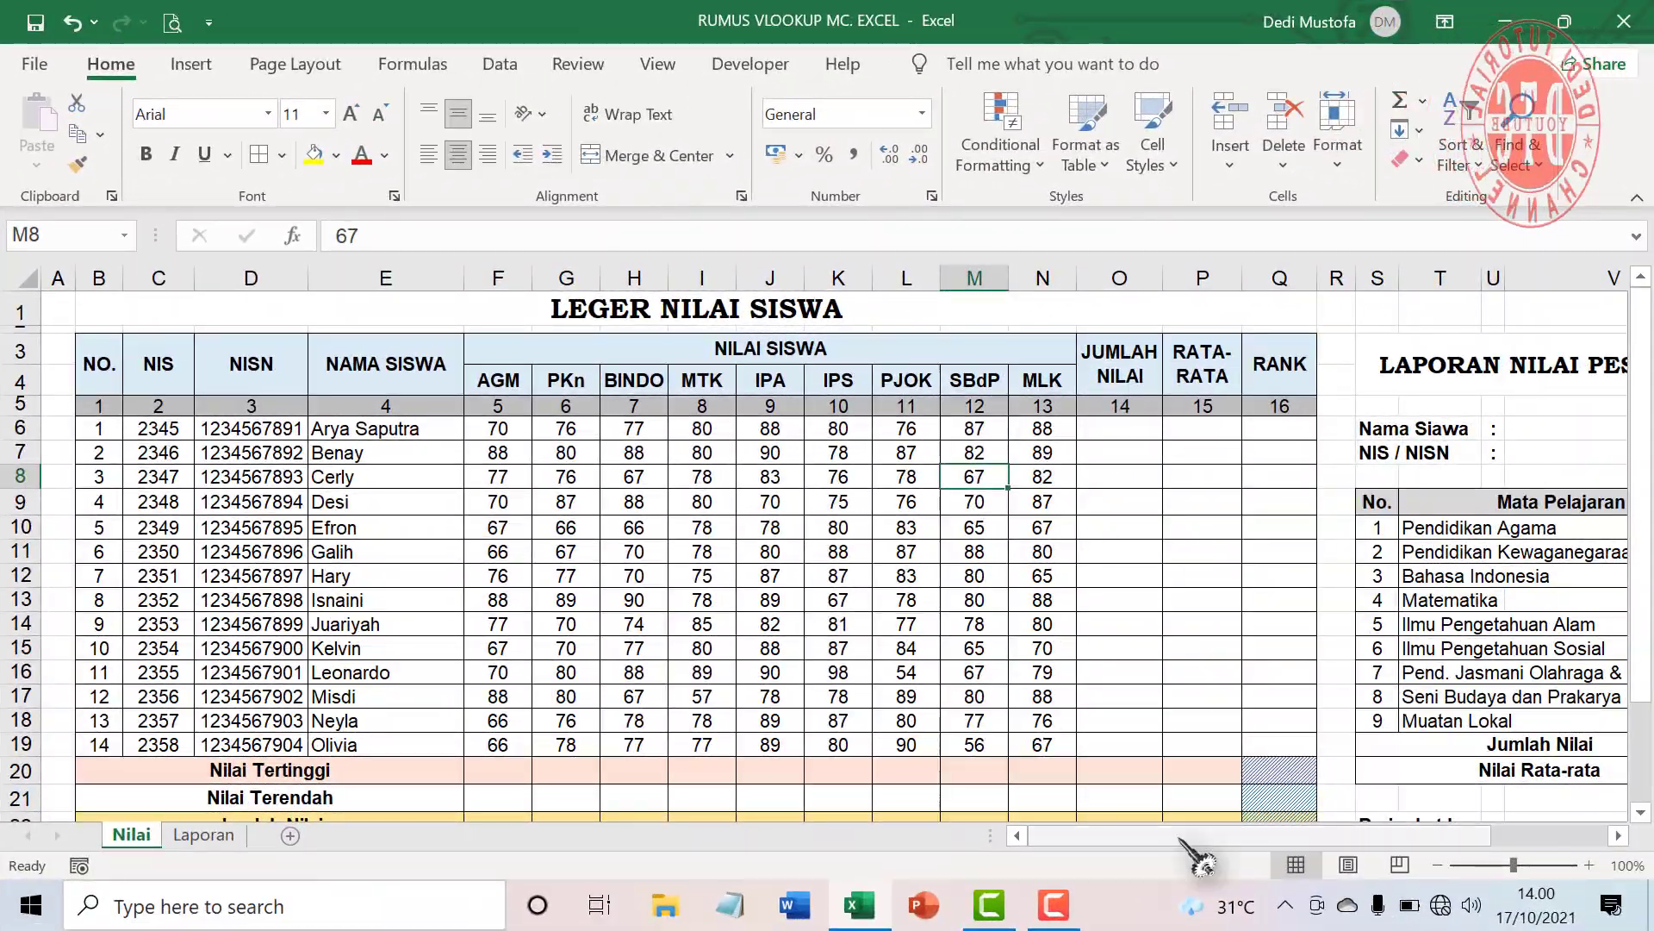
# - Examine the ledger and report form on the Nilai sheet, the blank report on the Laporan sheet, and the ledger's summary rows
pyautogui.moveTo(1193, 835); pyautogui.dragTo(1292, 862)
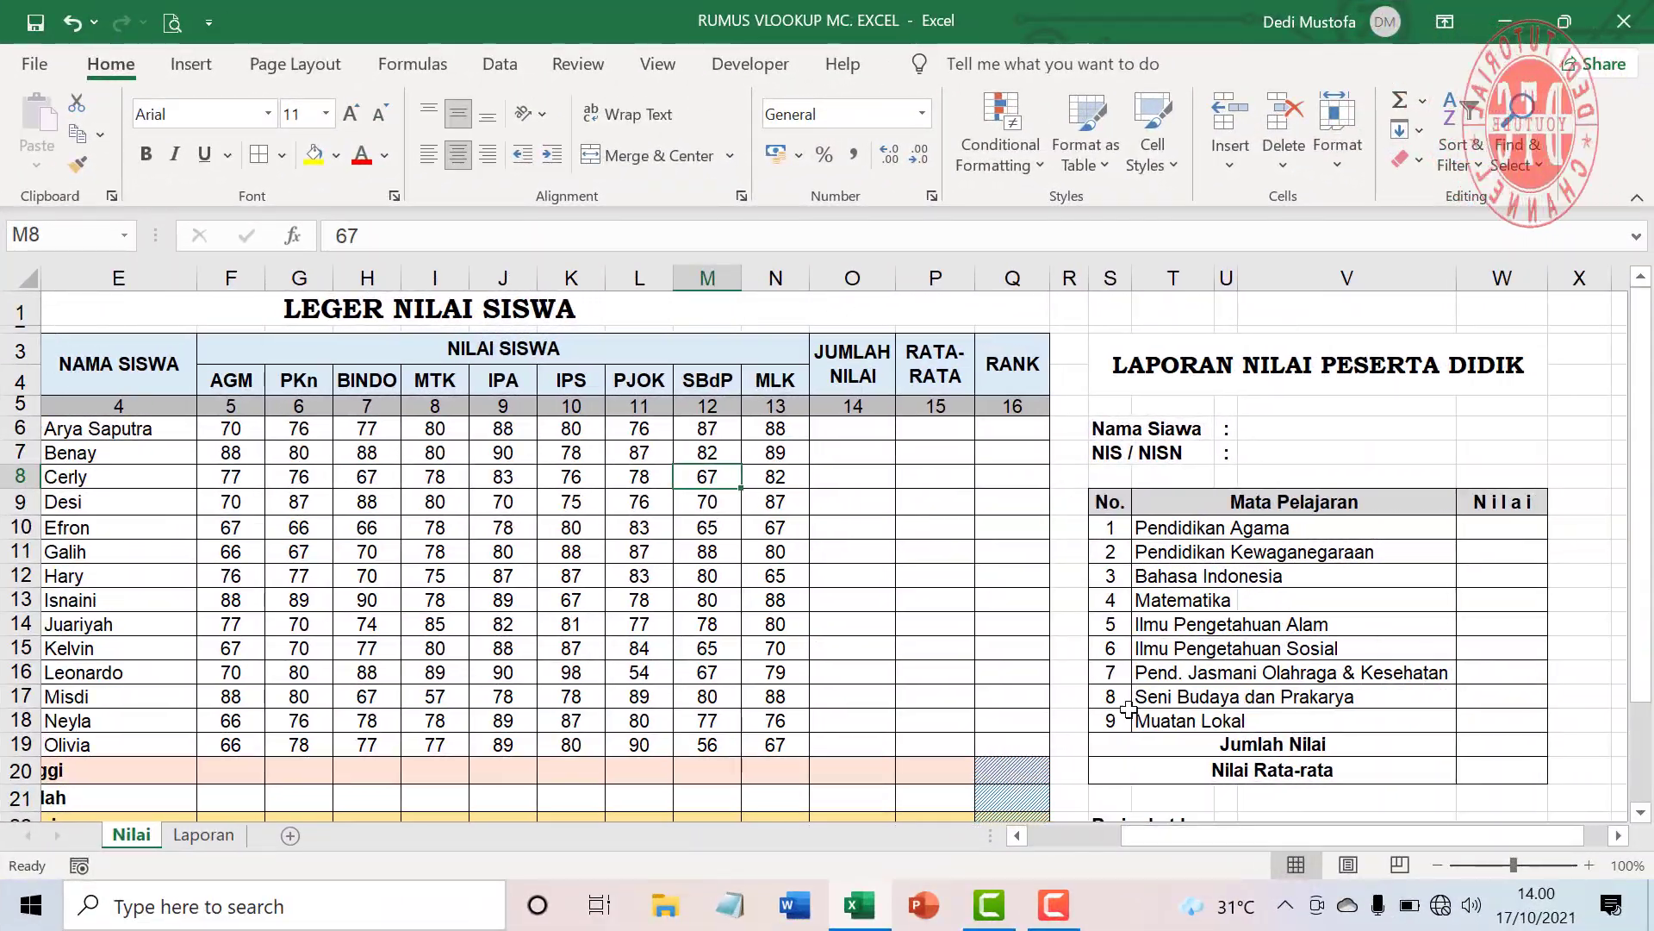
pyautogui.moveTo(1203, 833); pyautogui.dragTo(1245, 847)
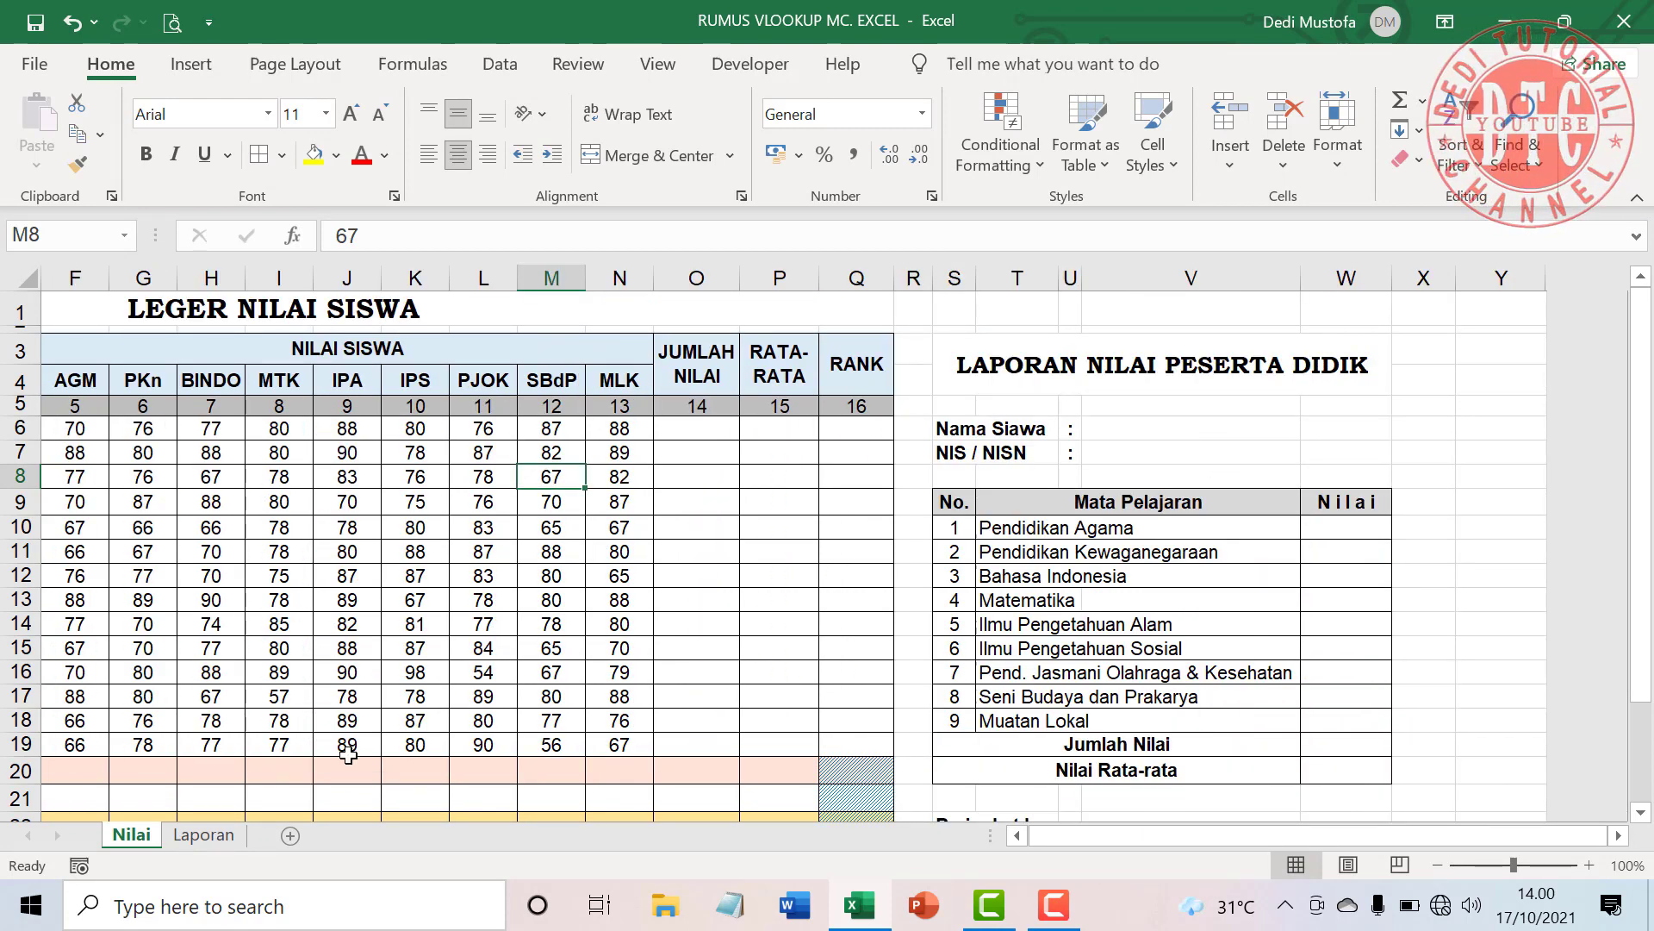
pyautogui.click(206, 837)
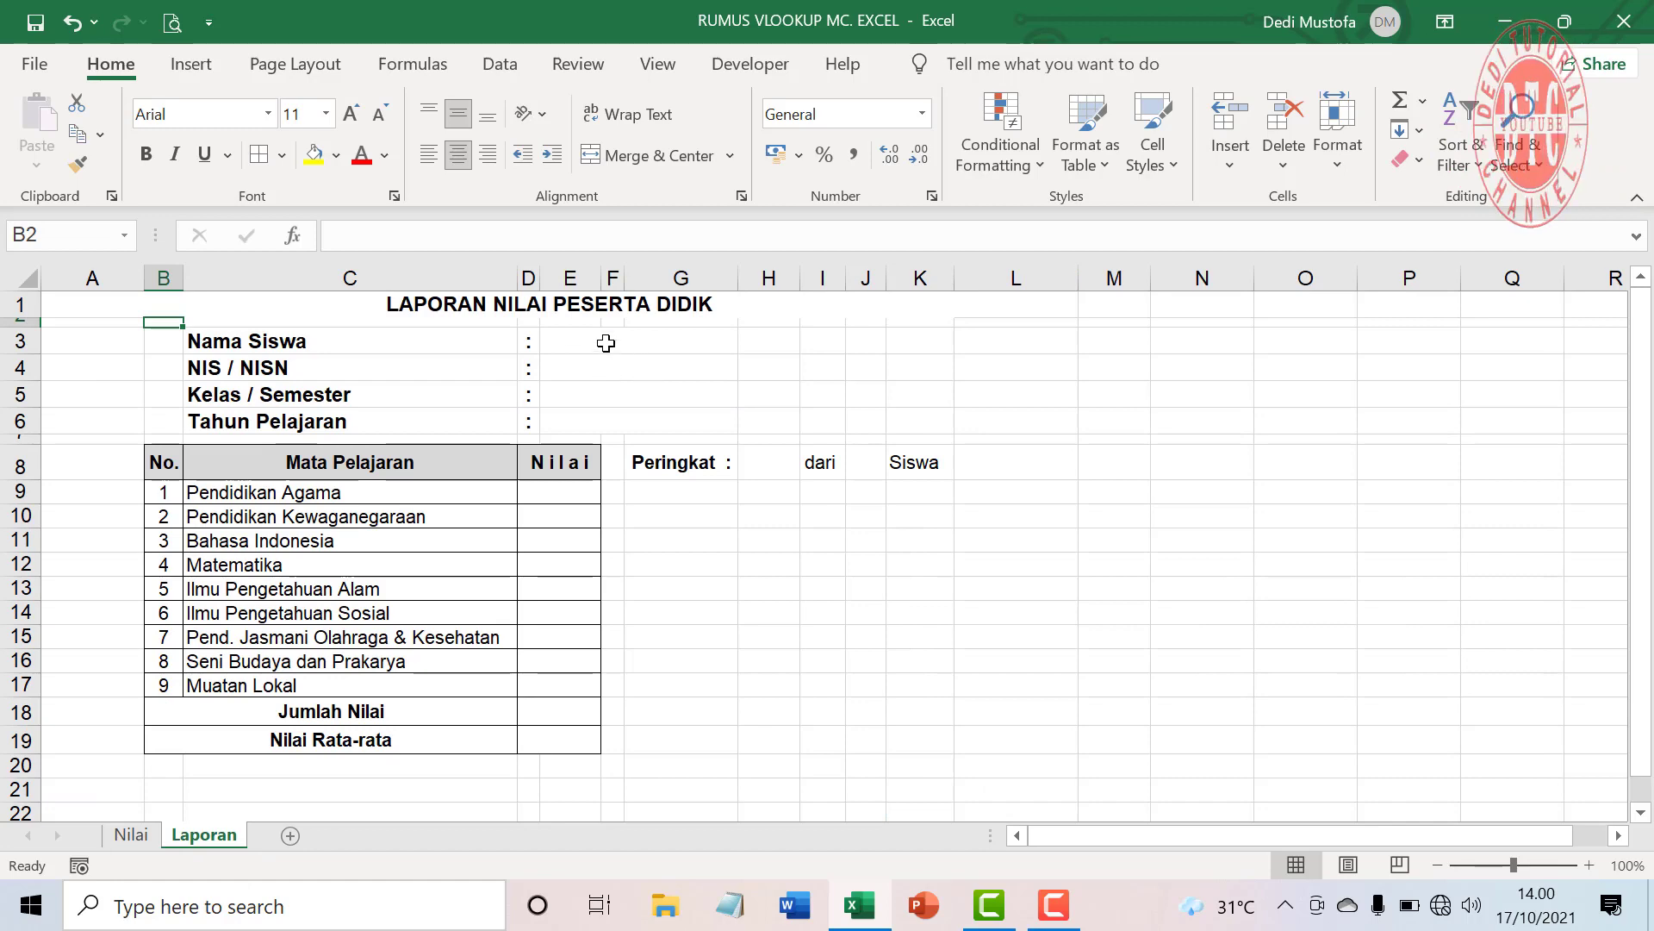
pyautogui.click(608, 344)
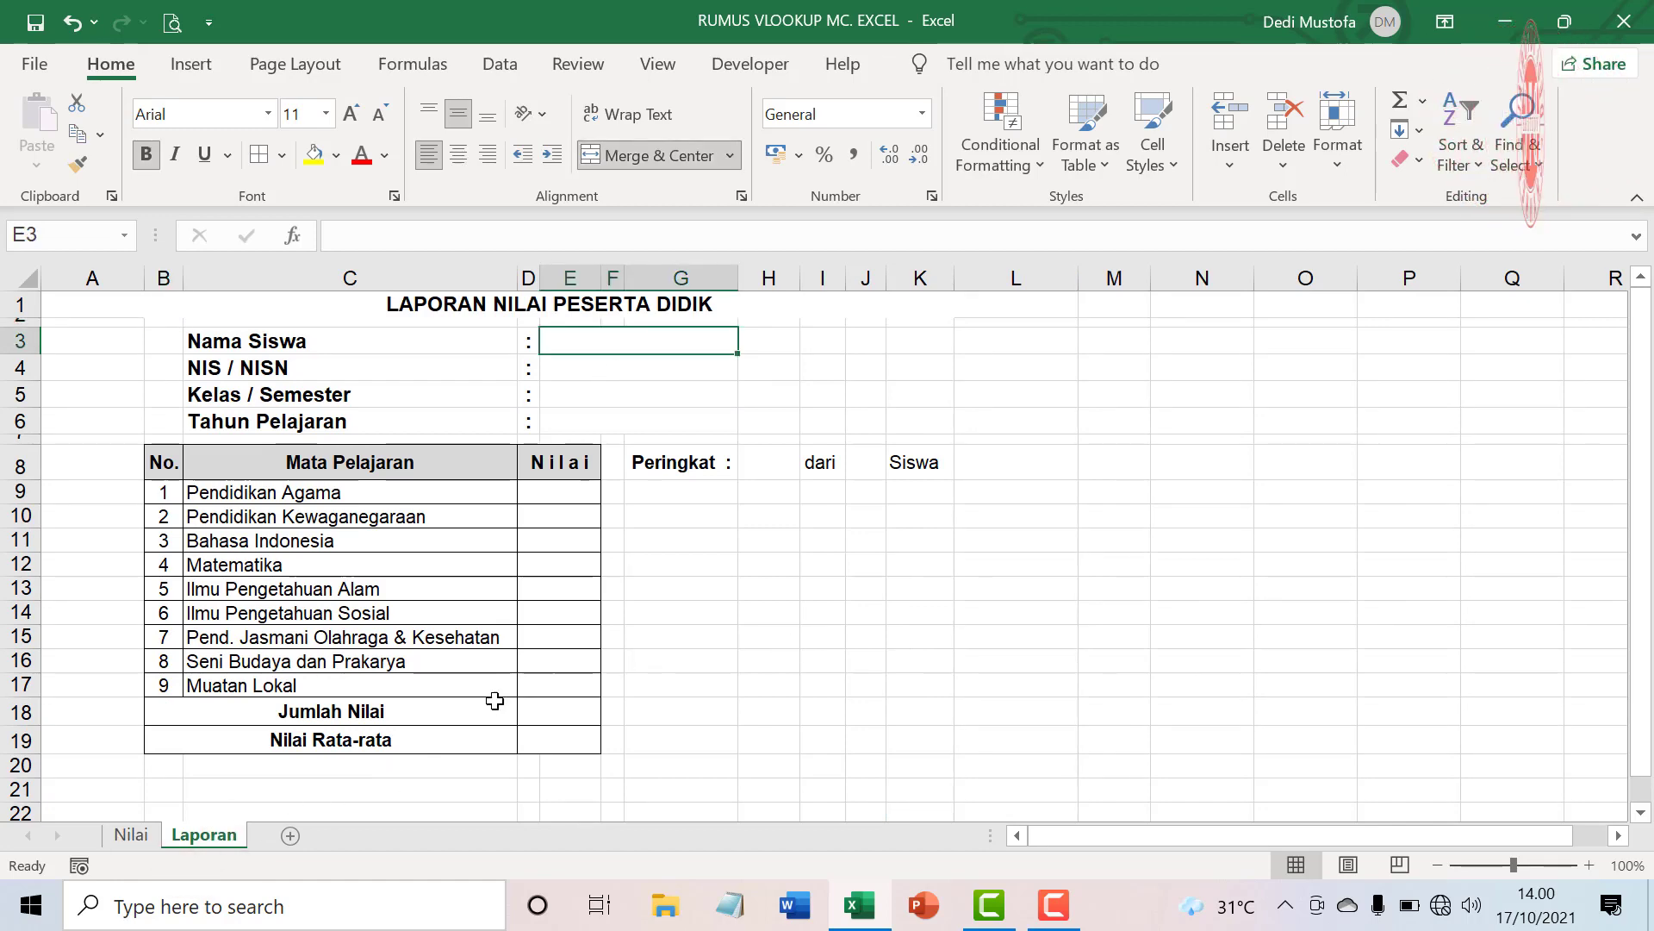
pyautogui.click(131, 835)
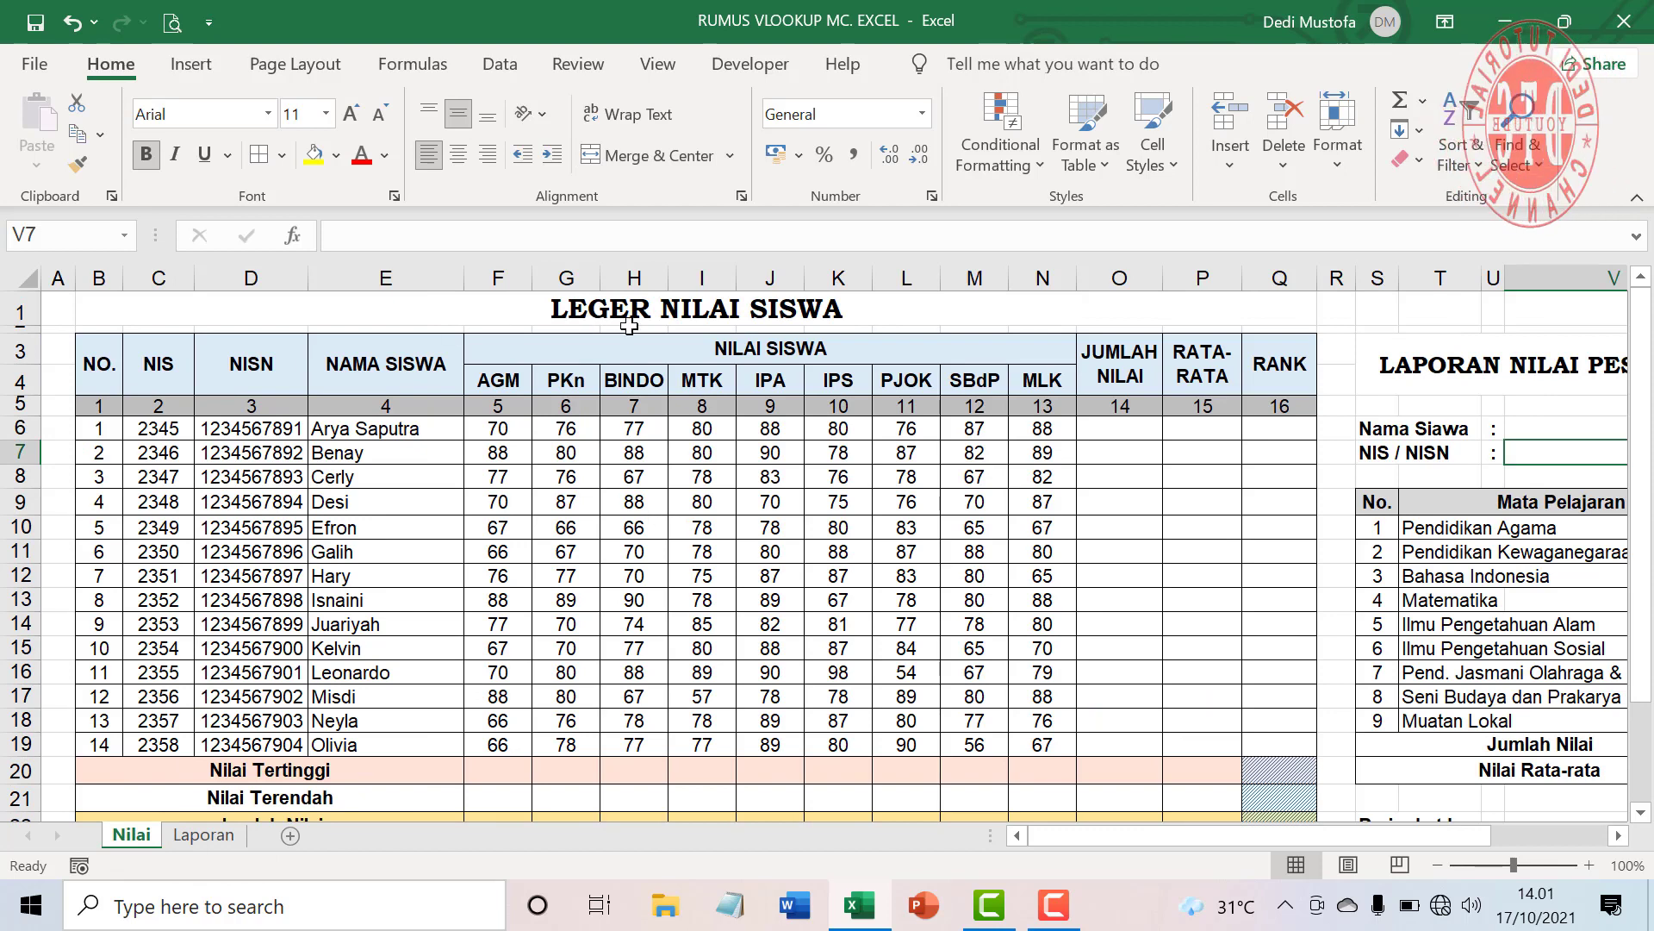
pyautogui.scroll(-3, 411, 613)
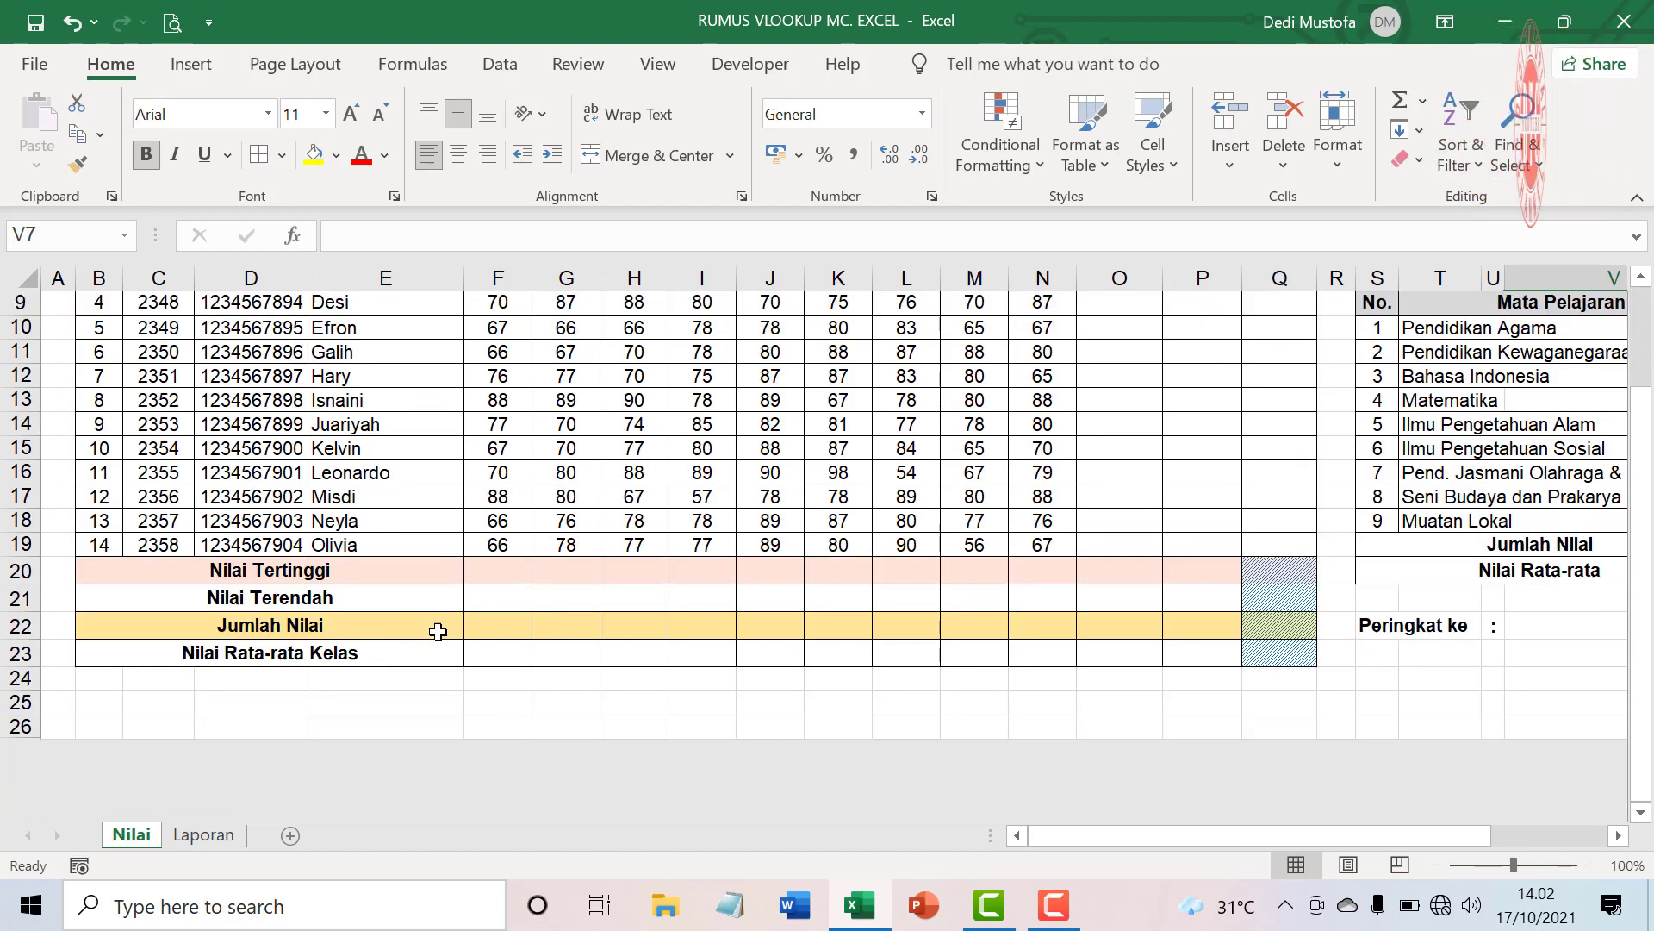
pyautogui.scroll(3, 276, 459)
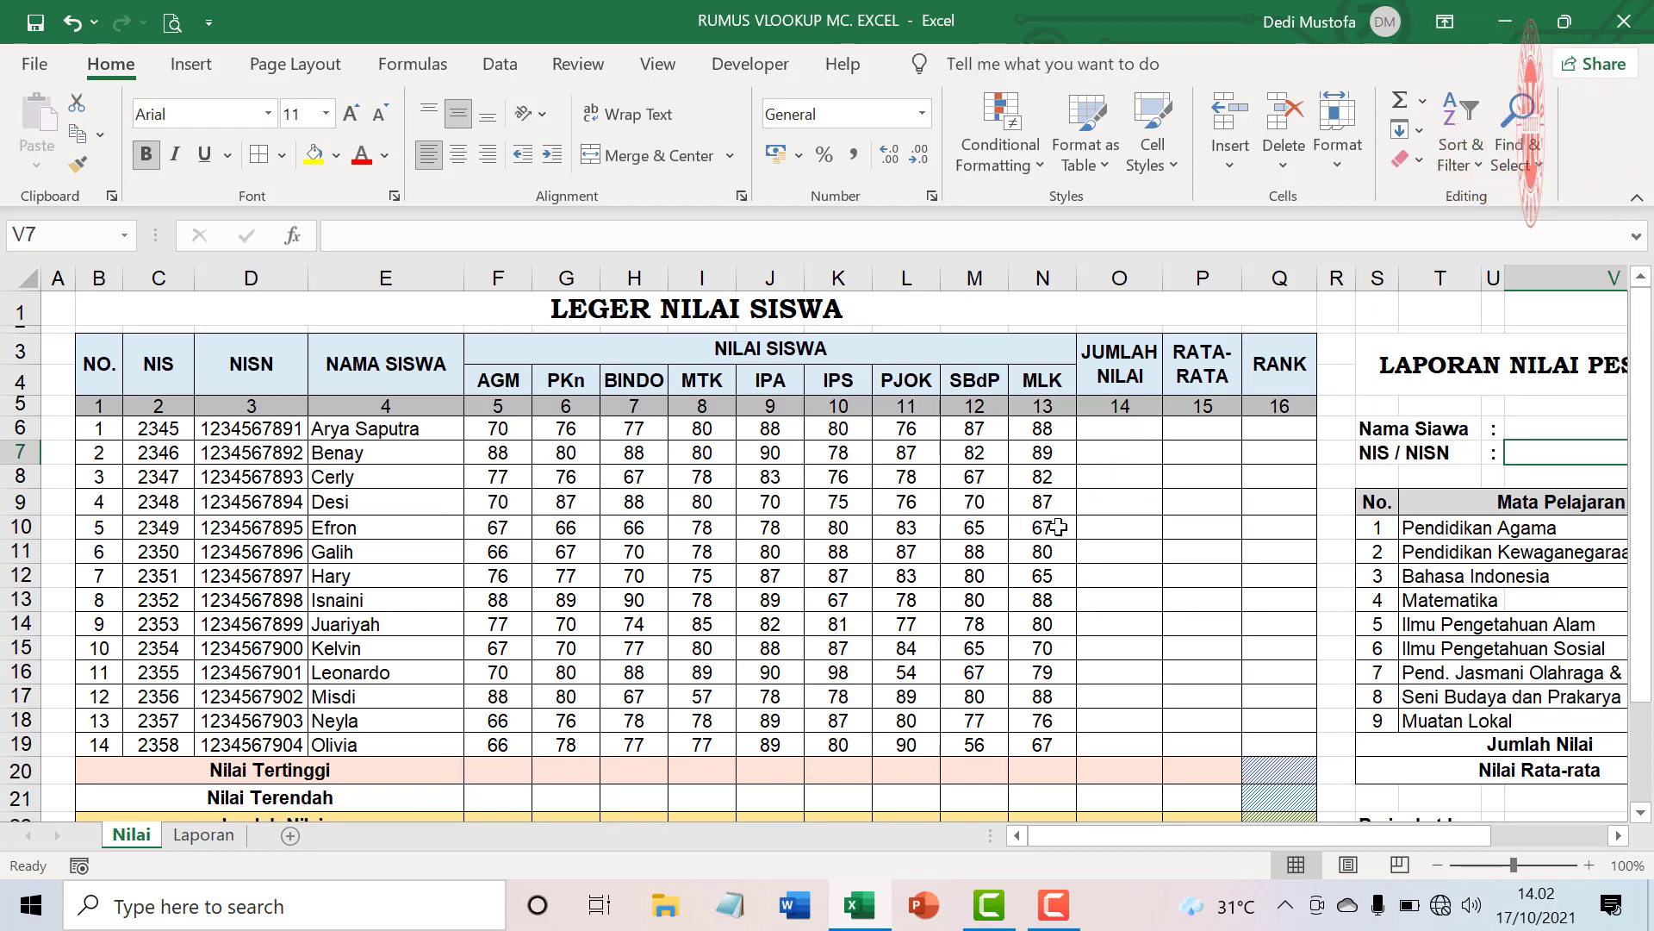
pyautogui.scroll(-2, 1125, 431)
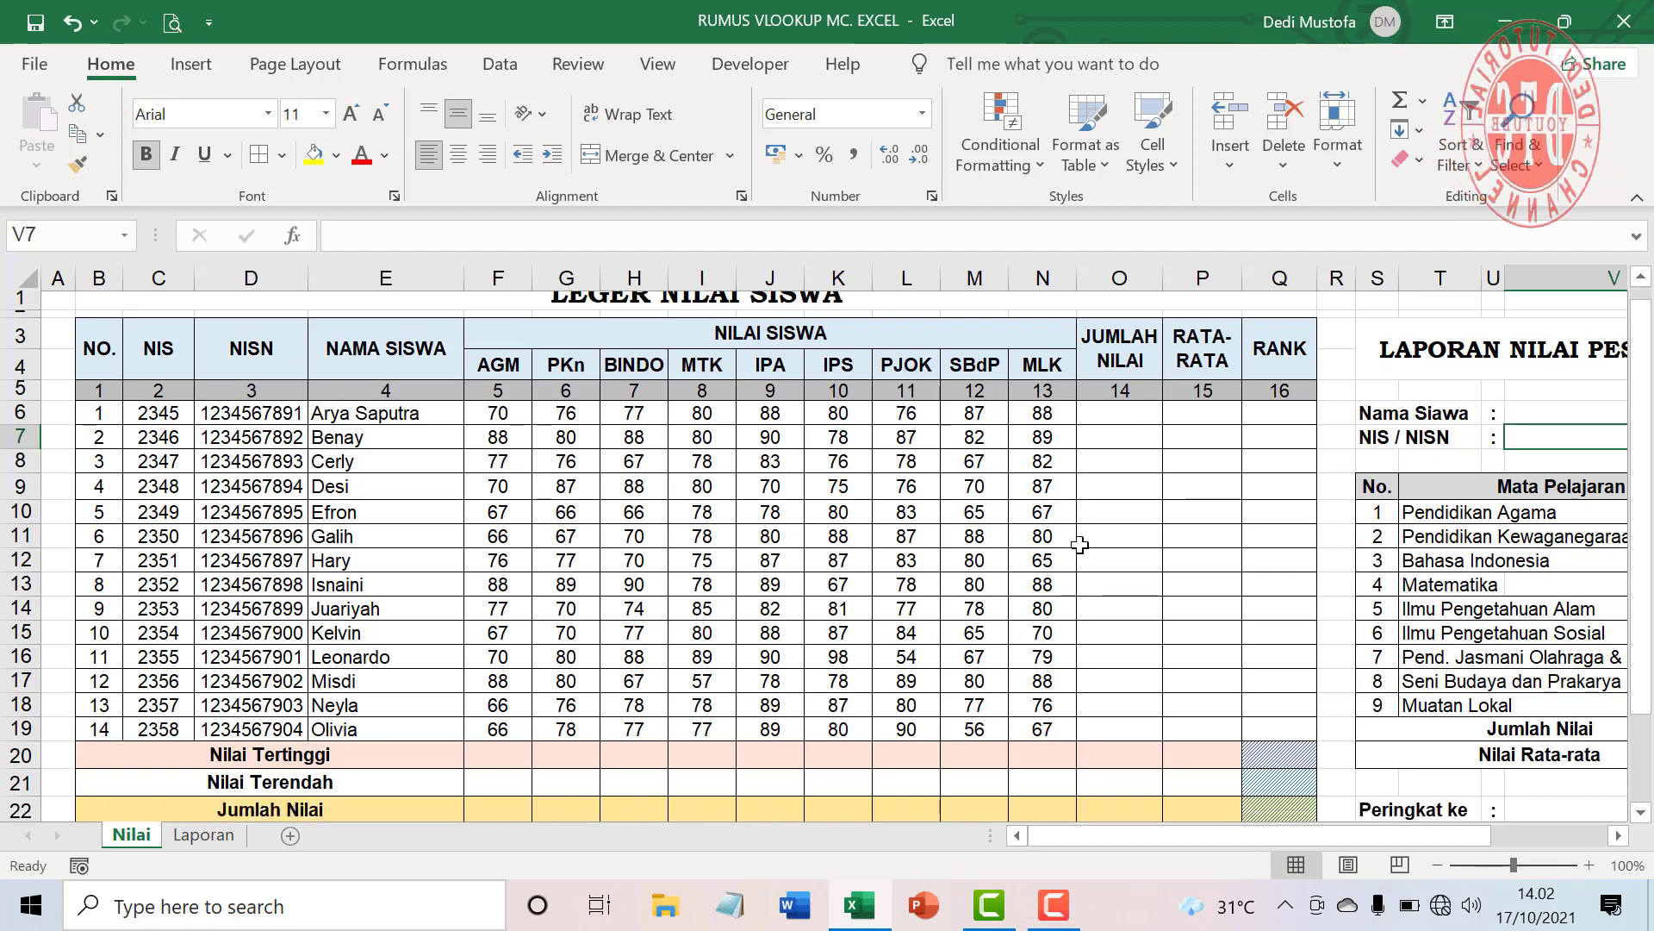
pyautogui.scroll(2, 1129, 435)
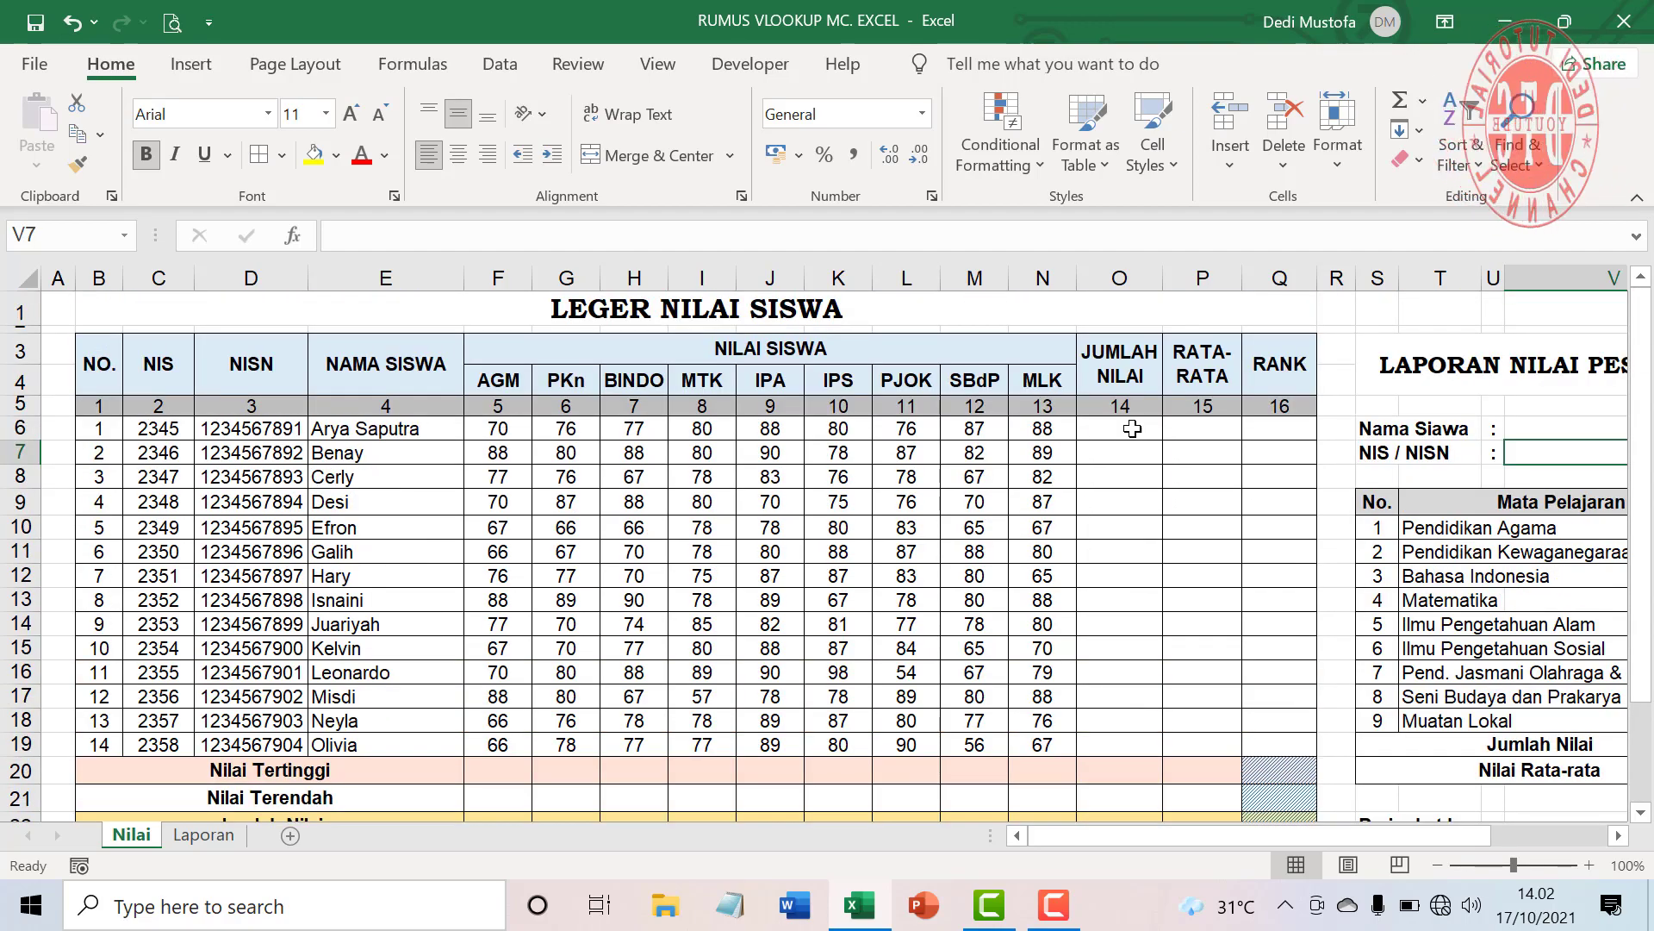
# - Calculate the first student's total in O6 under JUMLAH NILAI with =SUM(F6:N6)
pyautogui.click(1124, 423)
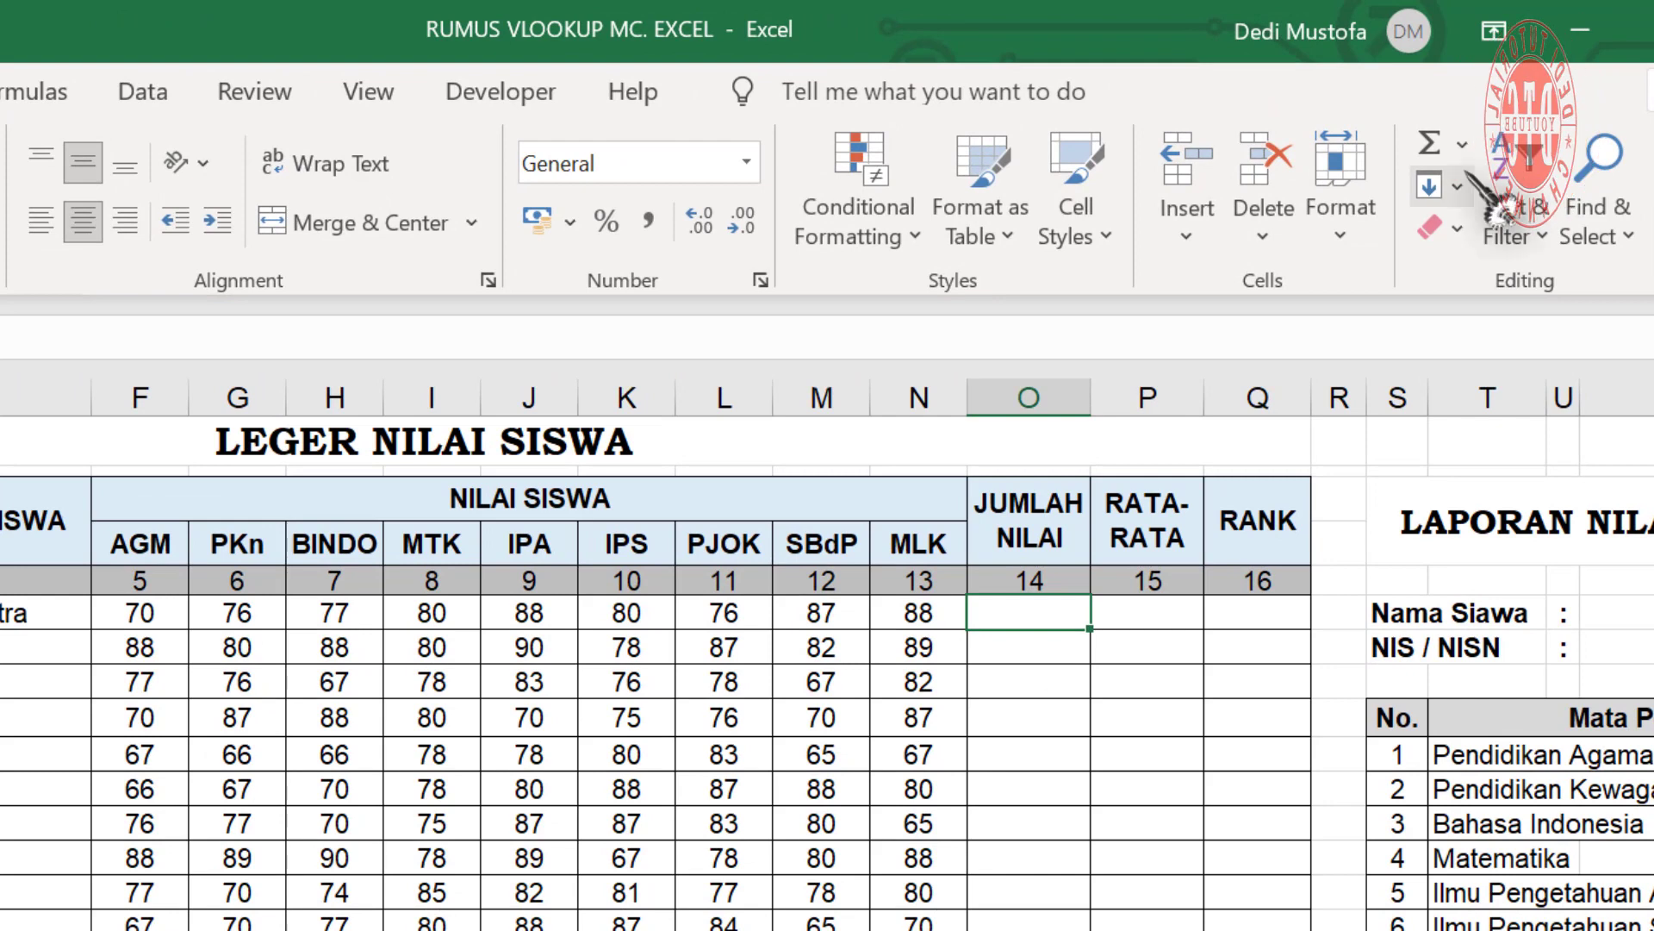
pyautogui.click(1462, 144)
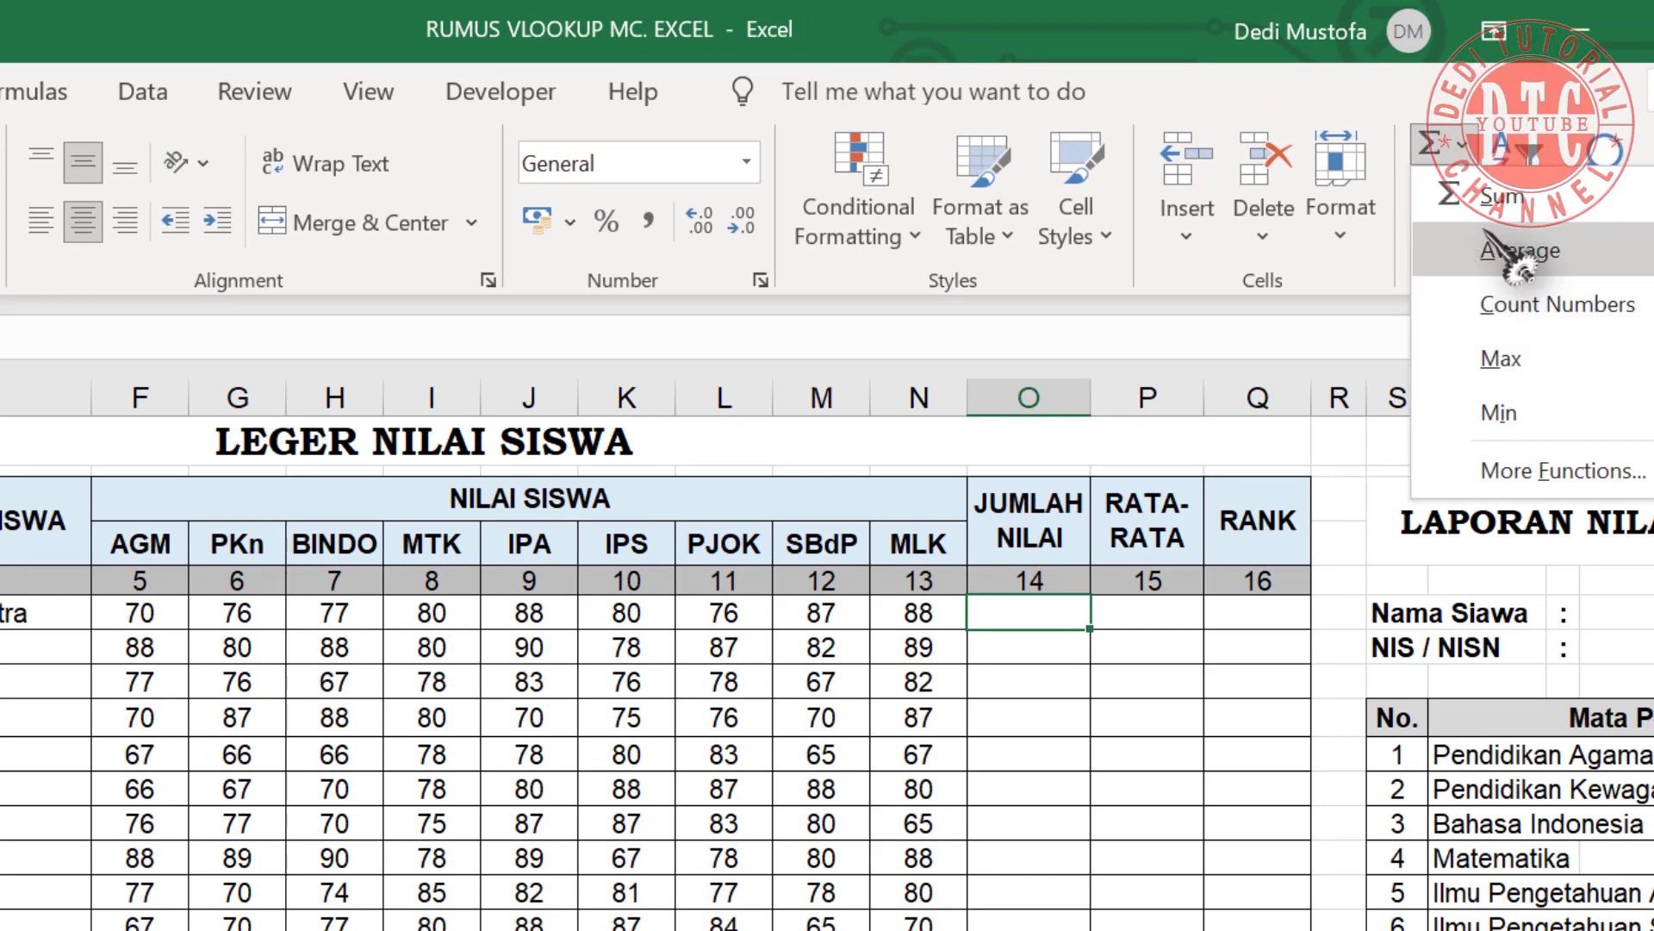
pyautogui.click(1521, 203)
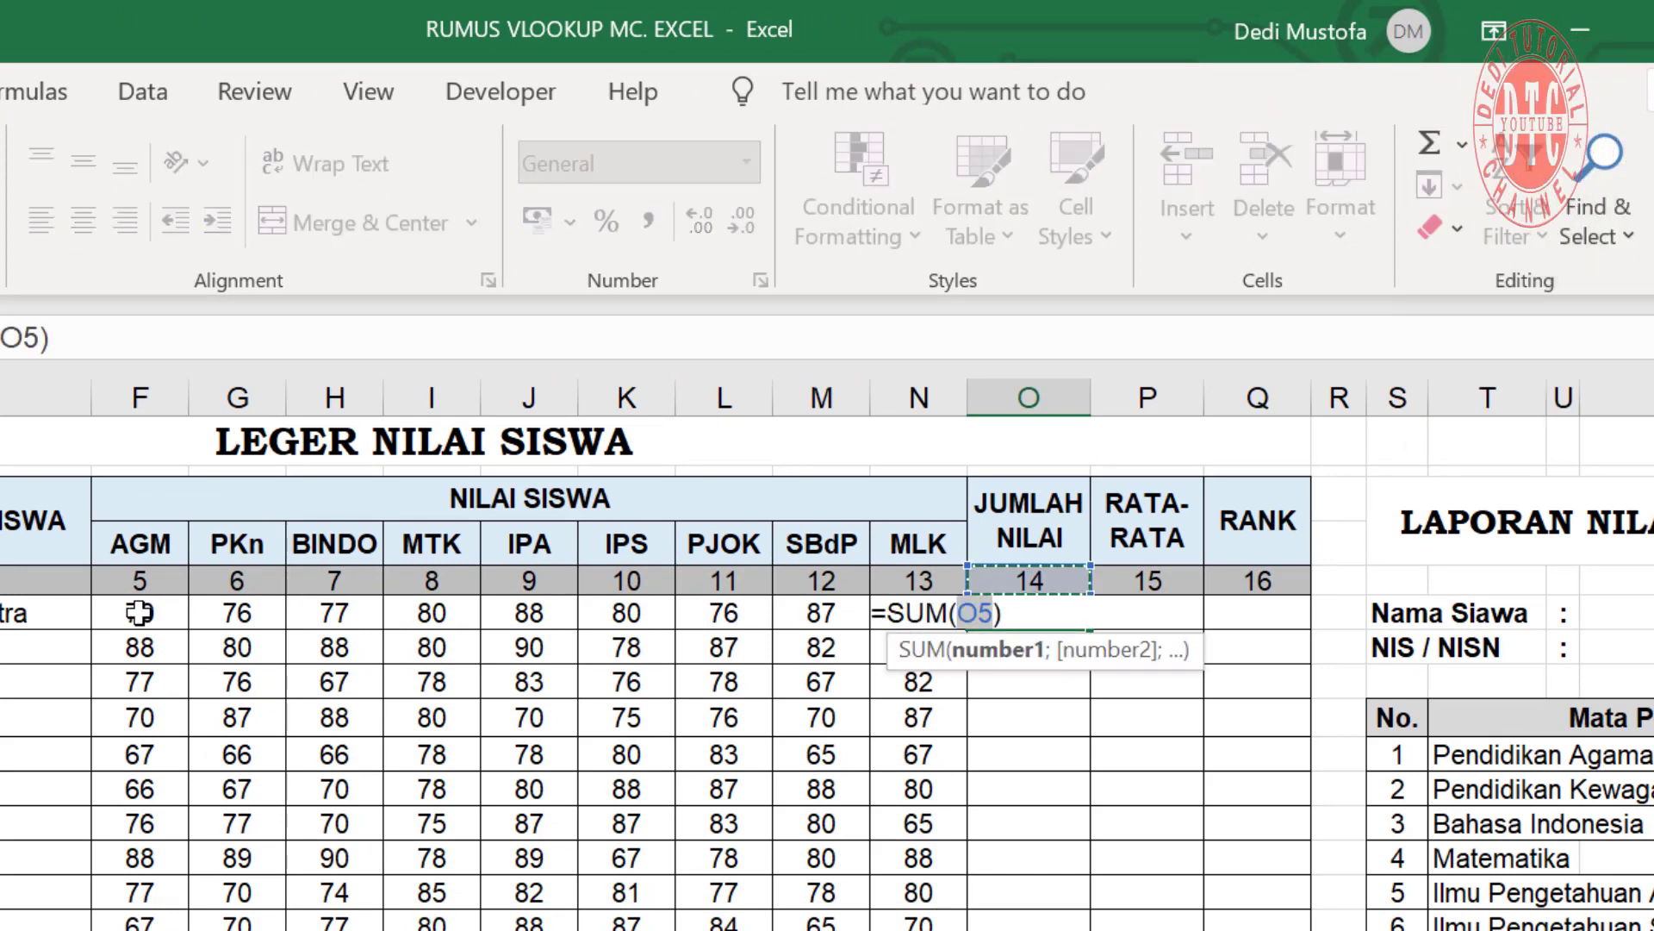
pyautogui.moveTo(141, 613); pyautogui.dragTo(896, 612)
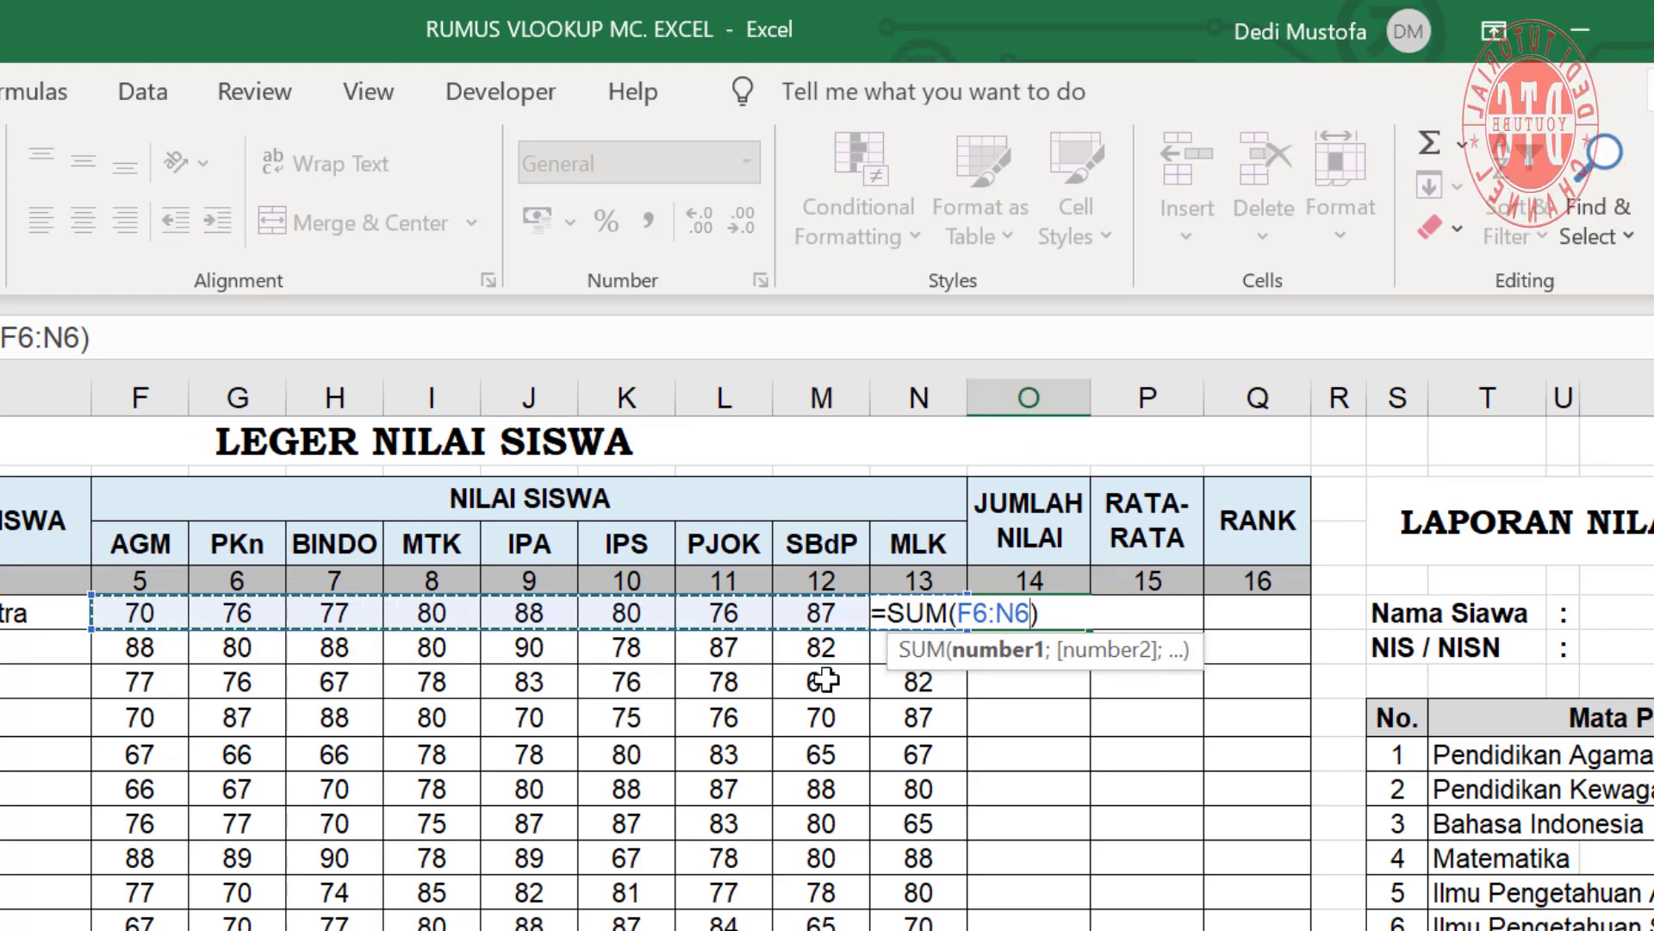
pyautogui.press('Return')
# - Calculate the first student's average in P6 under RATA-RATA with =AVERAGE(F6:N6)
pyautogui.click(1120, 615)
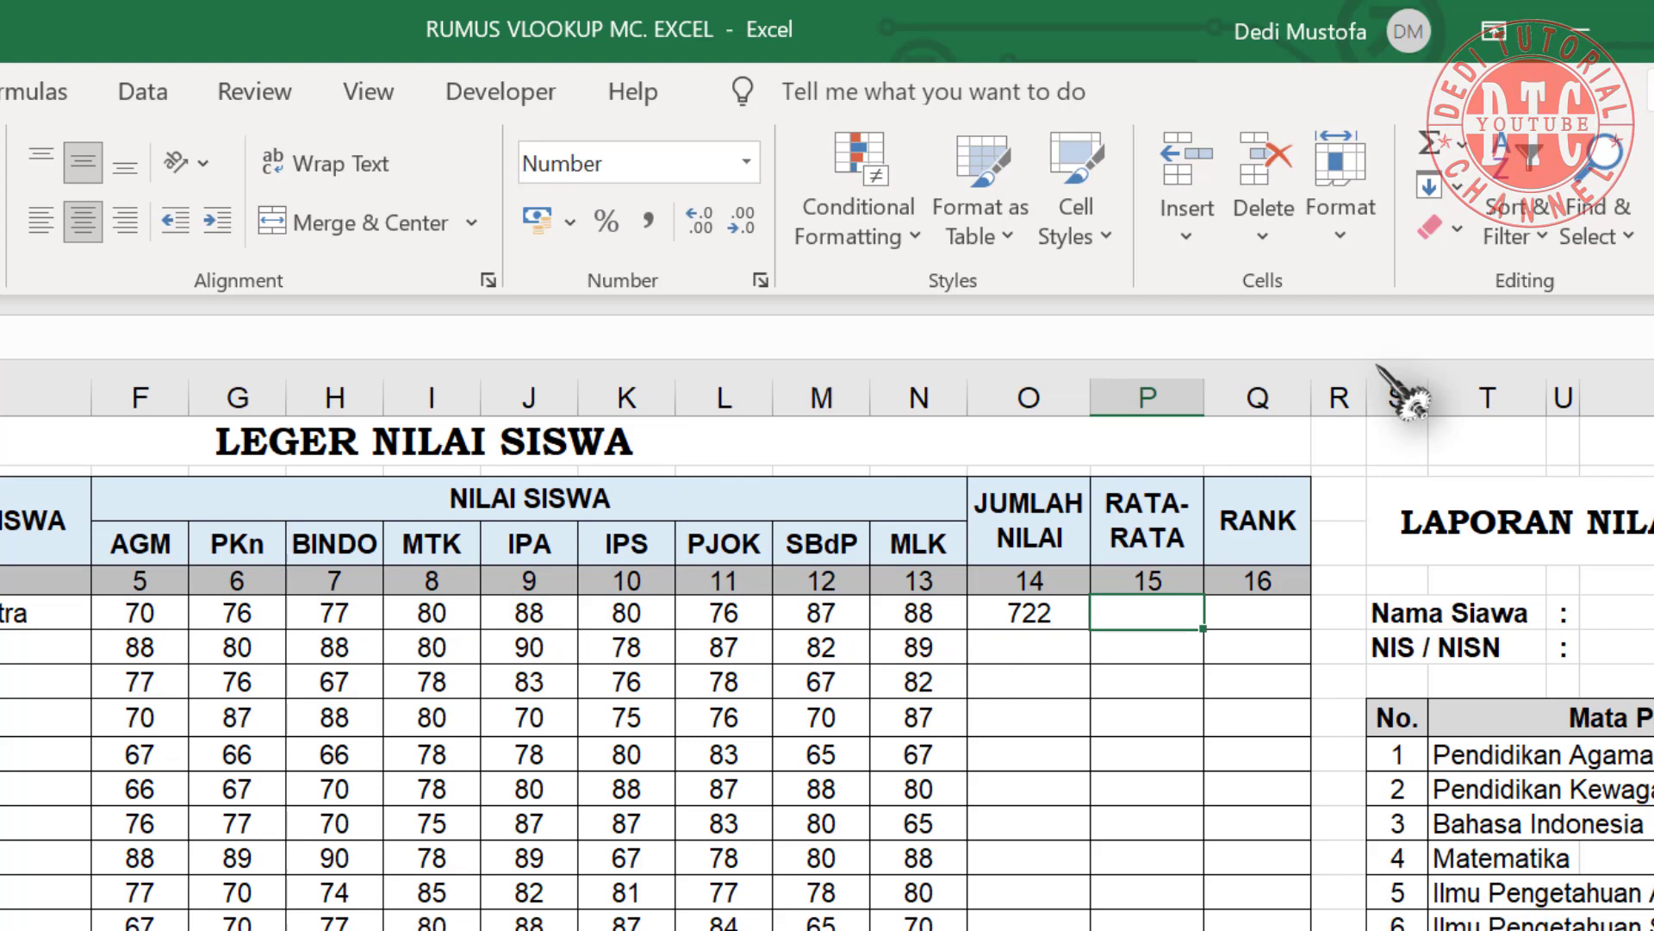
pyautogui.click(1463, 143)
pyautogui.click(1518, 251)
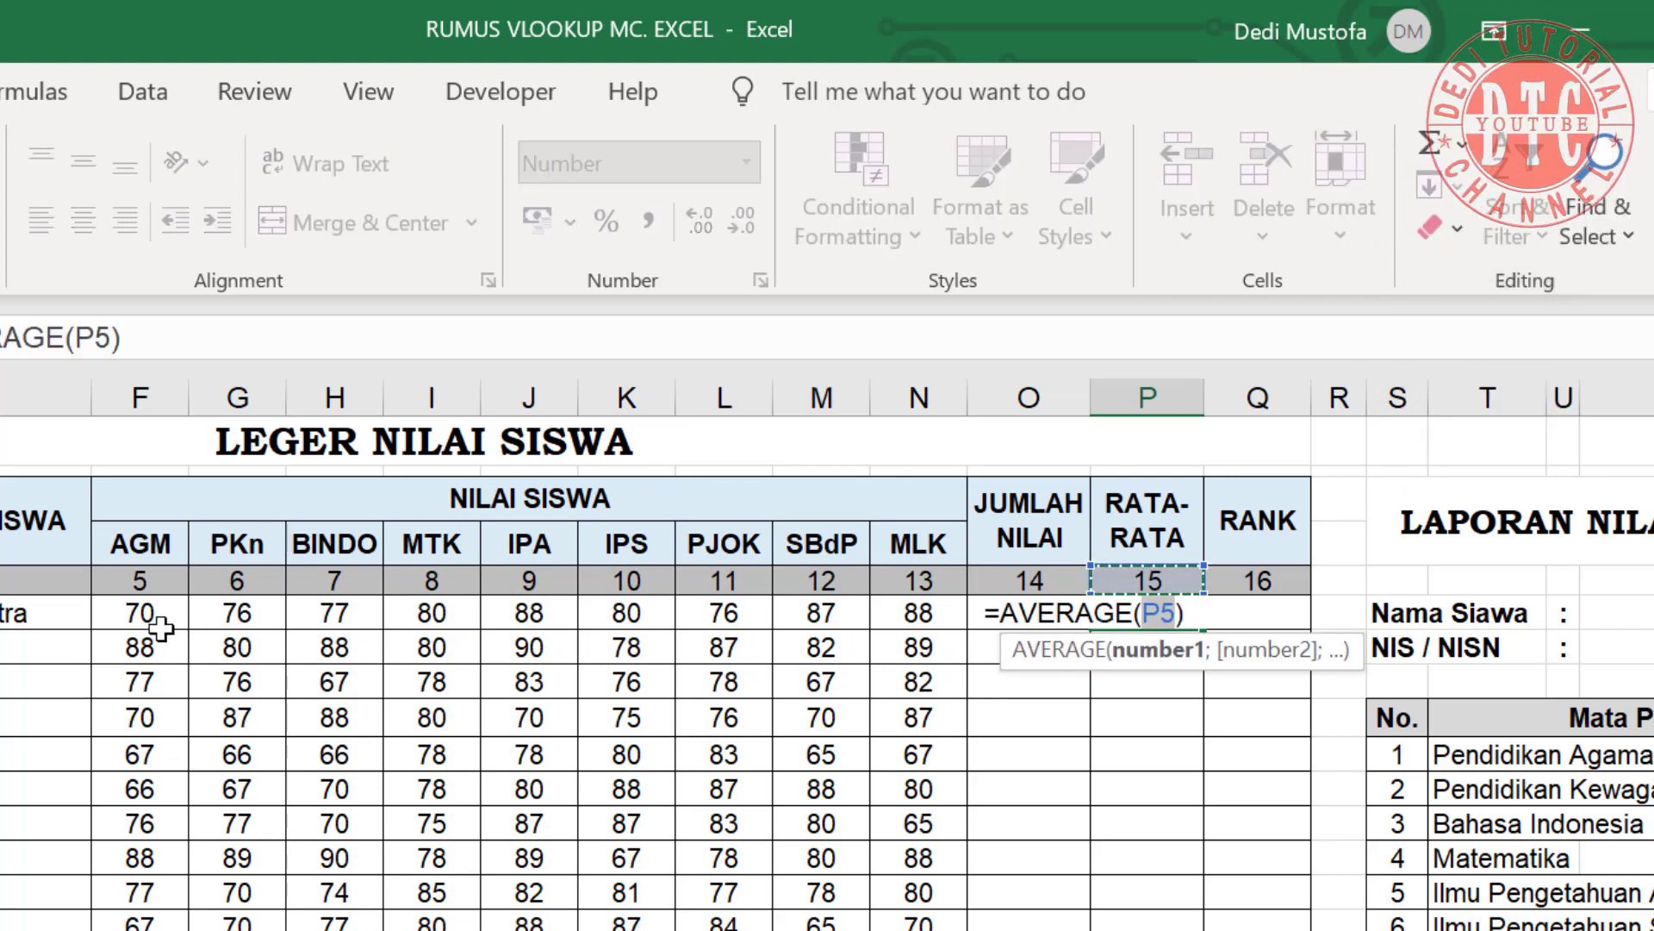
pyautogui.moveTo(168, 616); pyautogui.dragTo(915, 599)
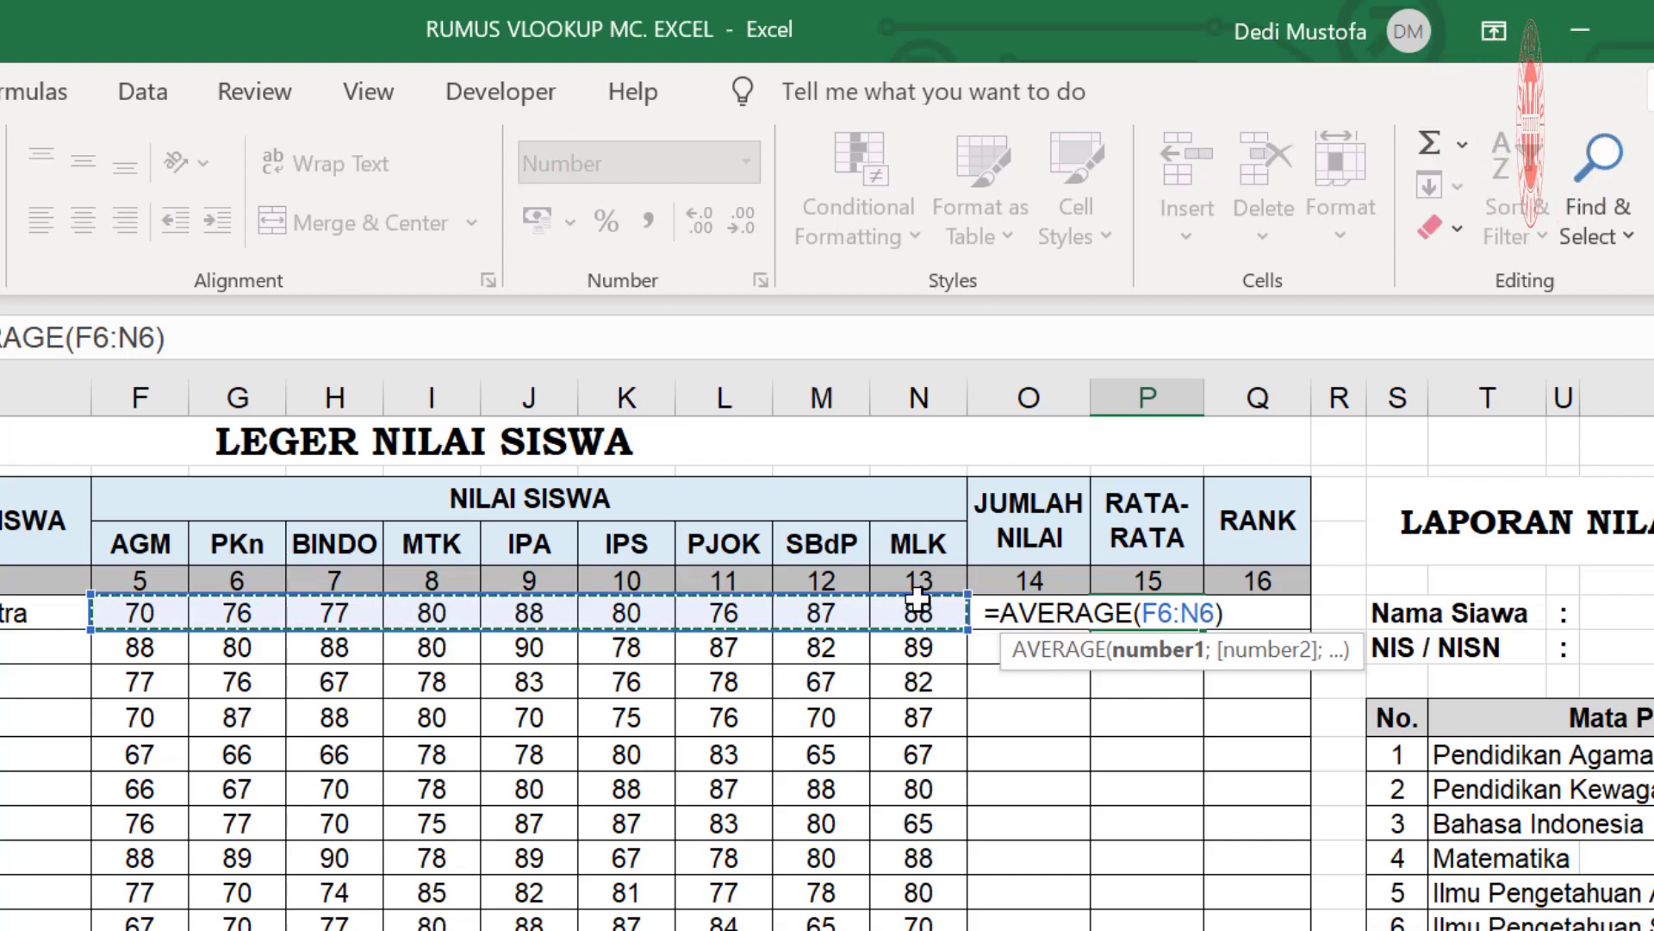
pyautogui.press('Return')
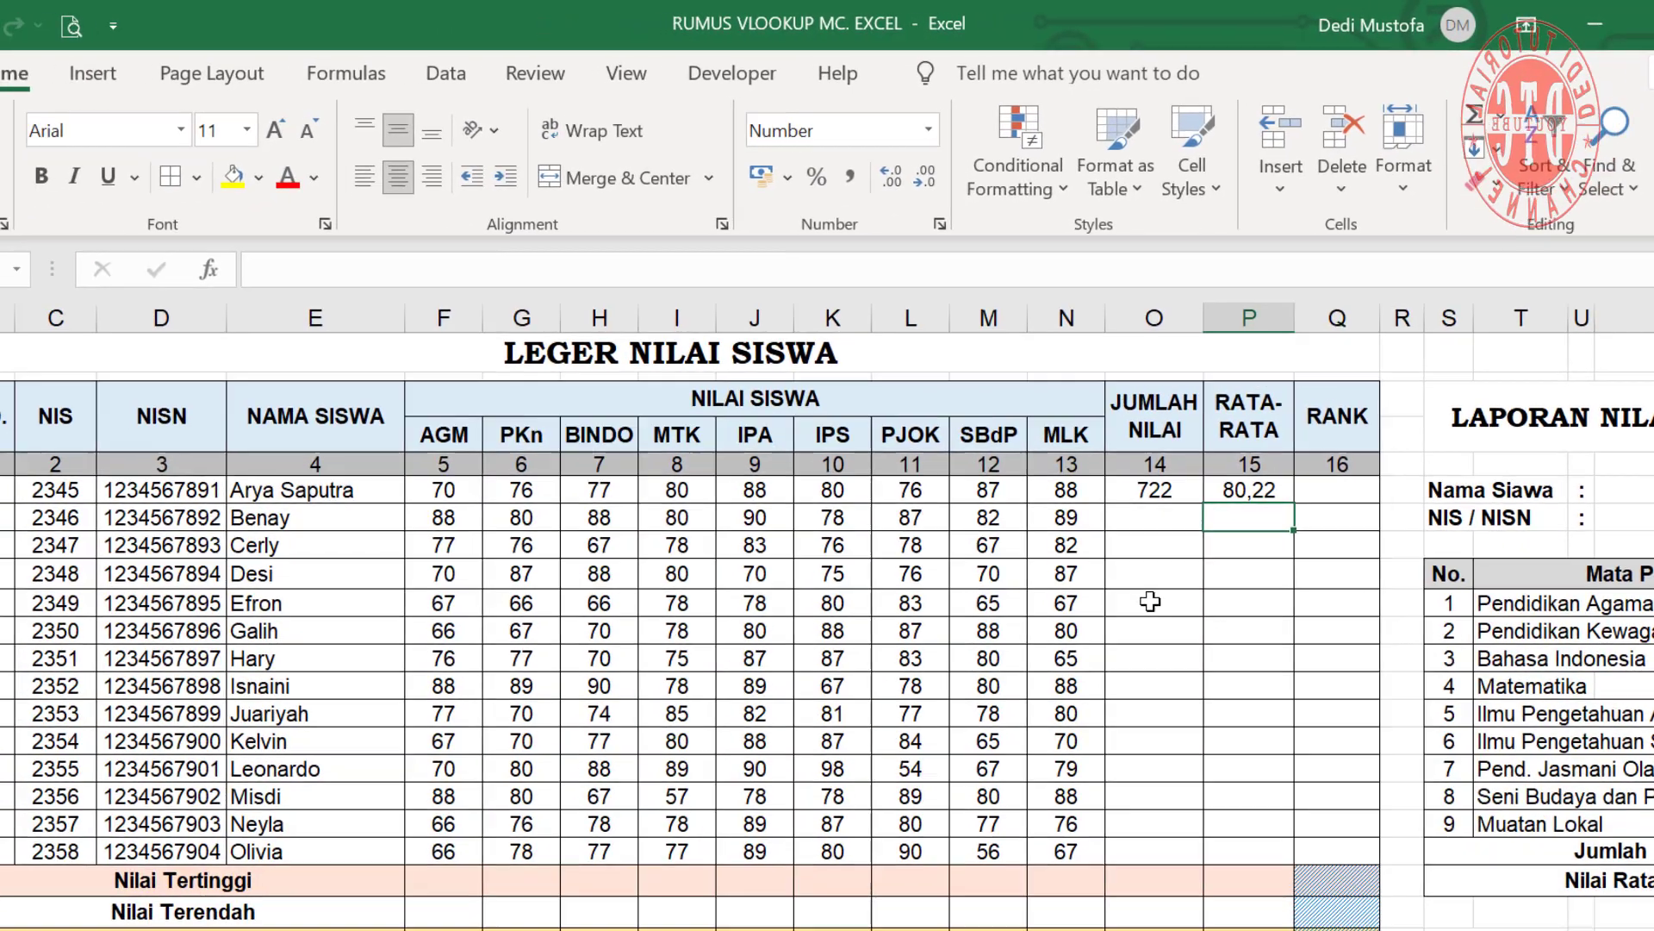
# - Fill the total and average formulas in O6:P6 down to row 19 and inspect the total formula in O19
pyautogui.moveTo(1030, 613); pyautogui.dragTo(1137, 610)
pyautogui.moveTo(1295, 498); pyautogui.dragTo(1277, 845)
pyautogui.click(1159, 843)
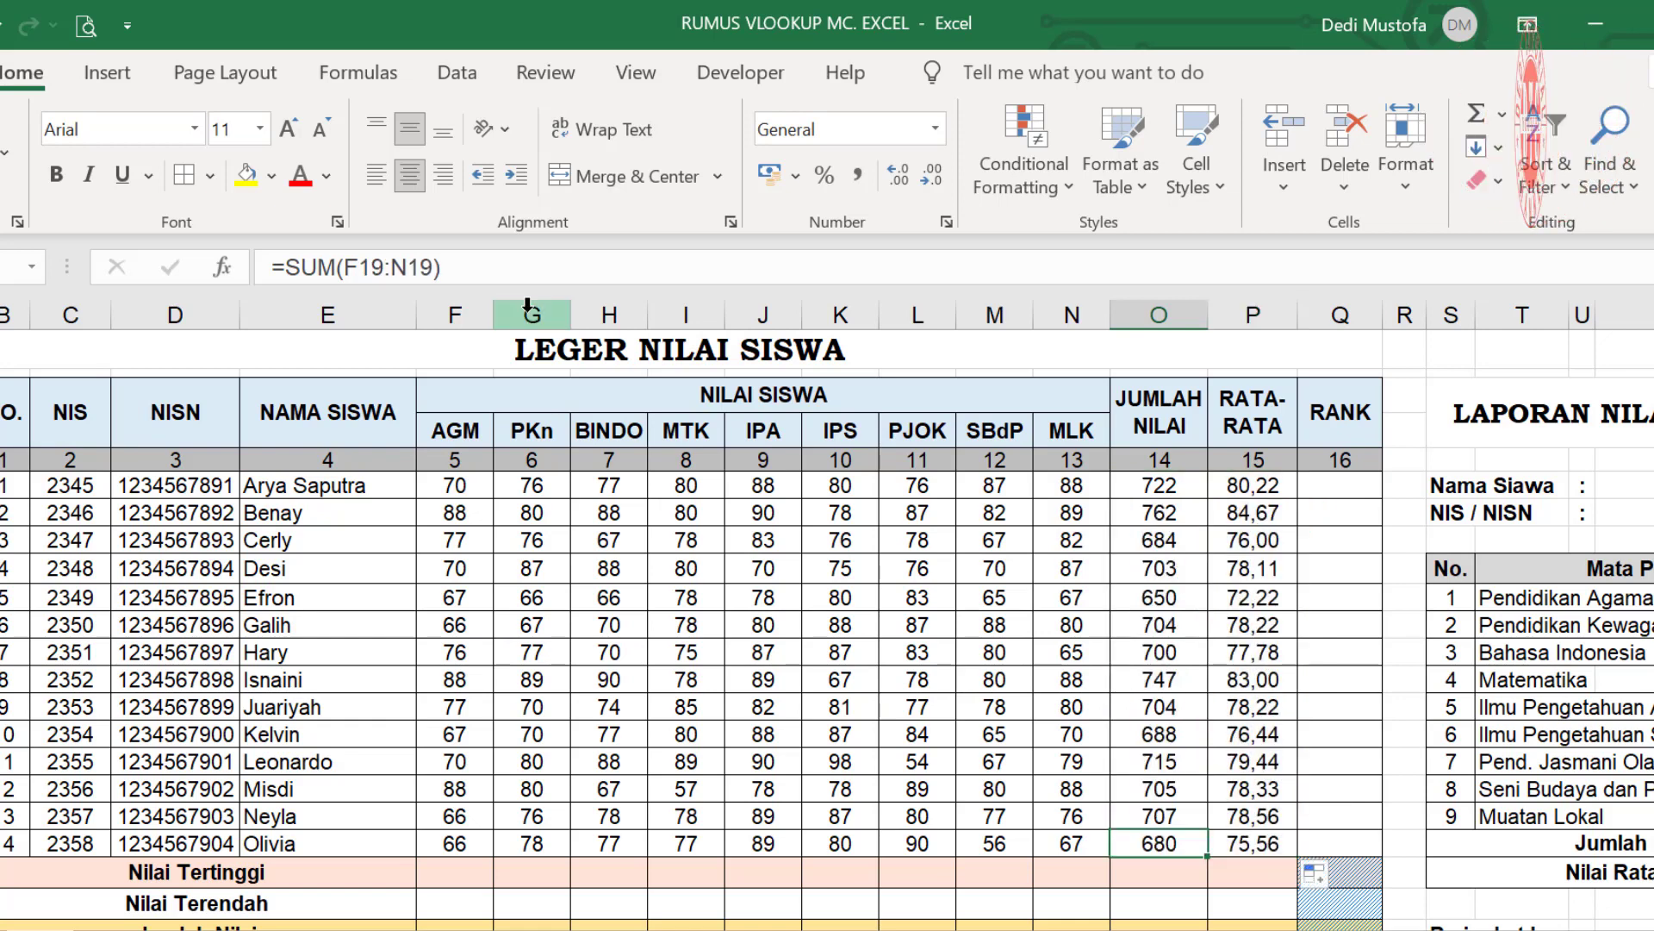
pyautogui.click(536, 270)
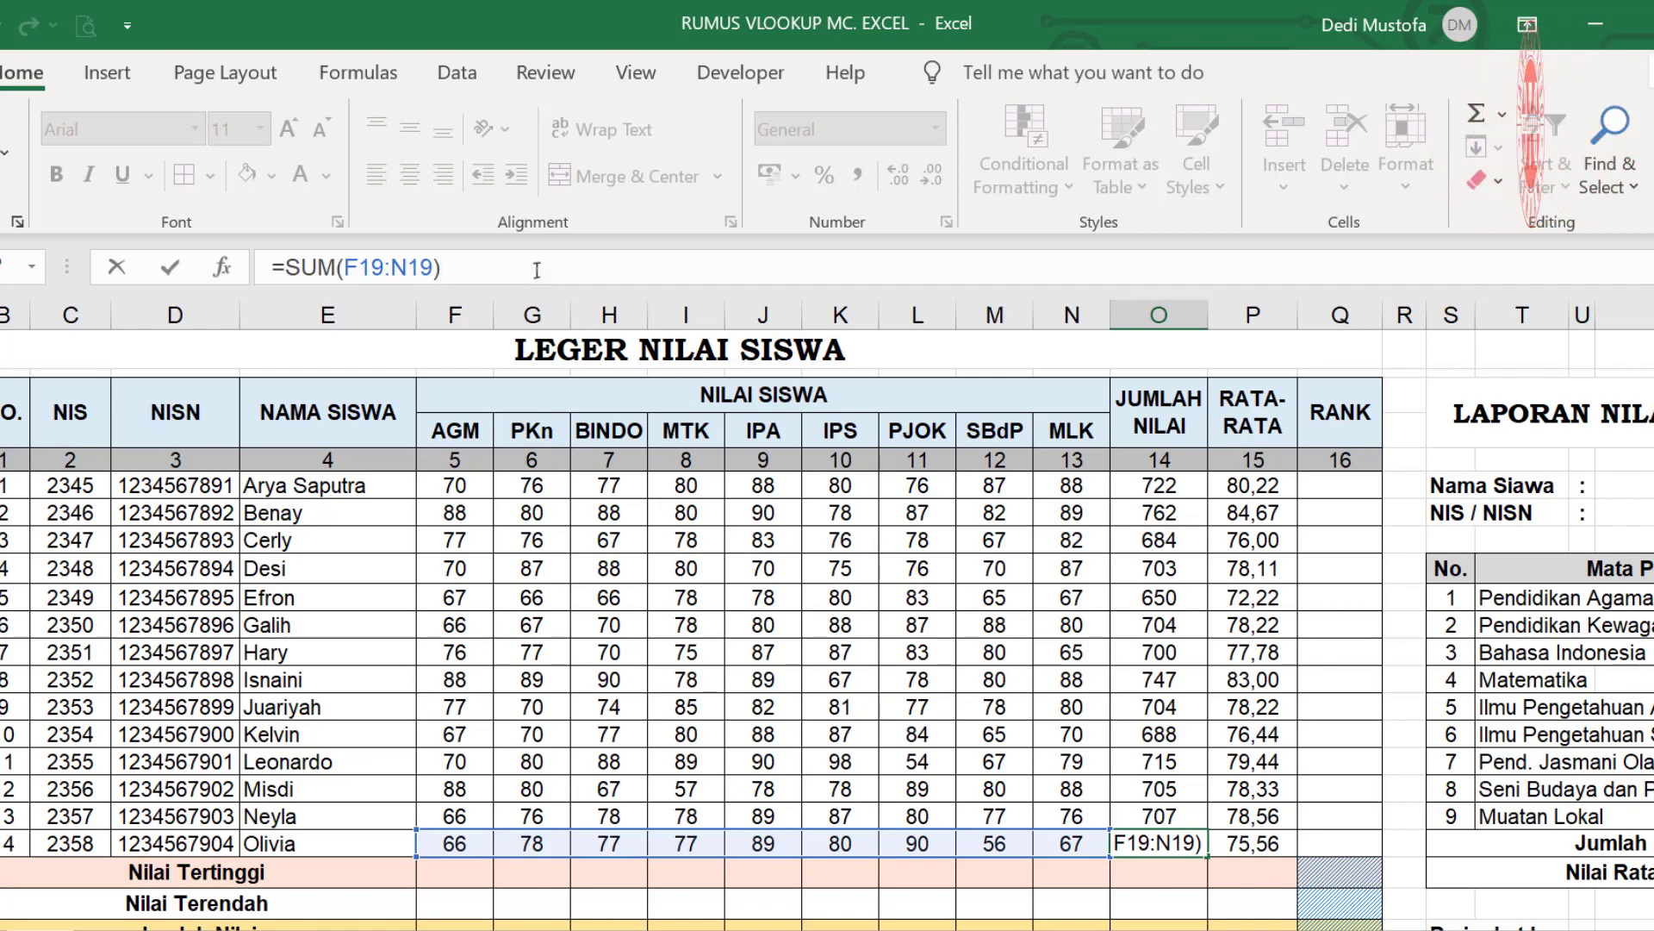
# - Calculate the first student's rank in Q6 under RANK with =RANK(O6;$O$6:$O$19)
pyautogui.doubleClick(1340, 486)
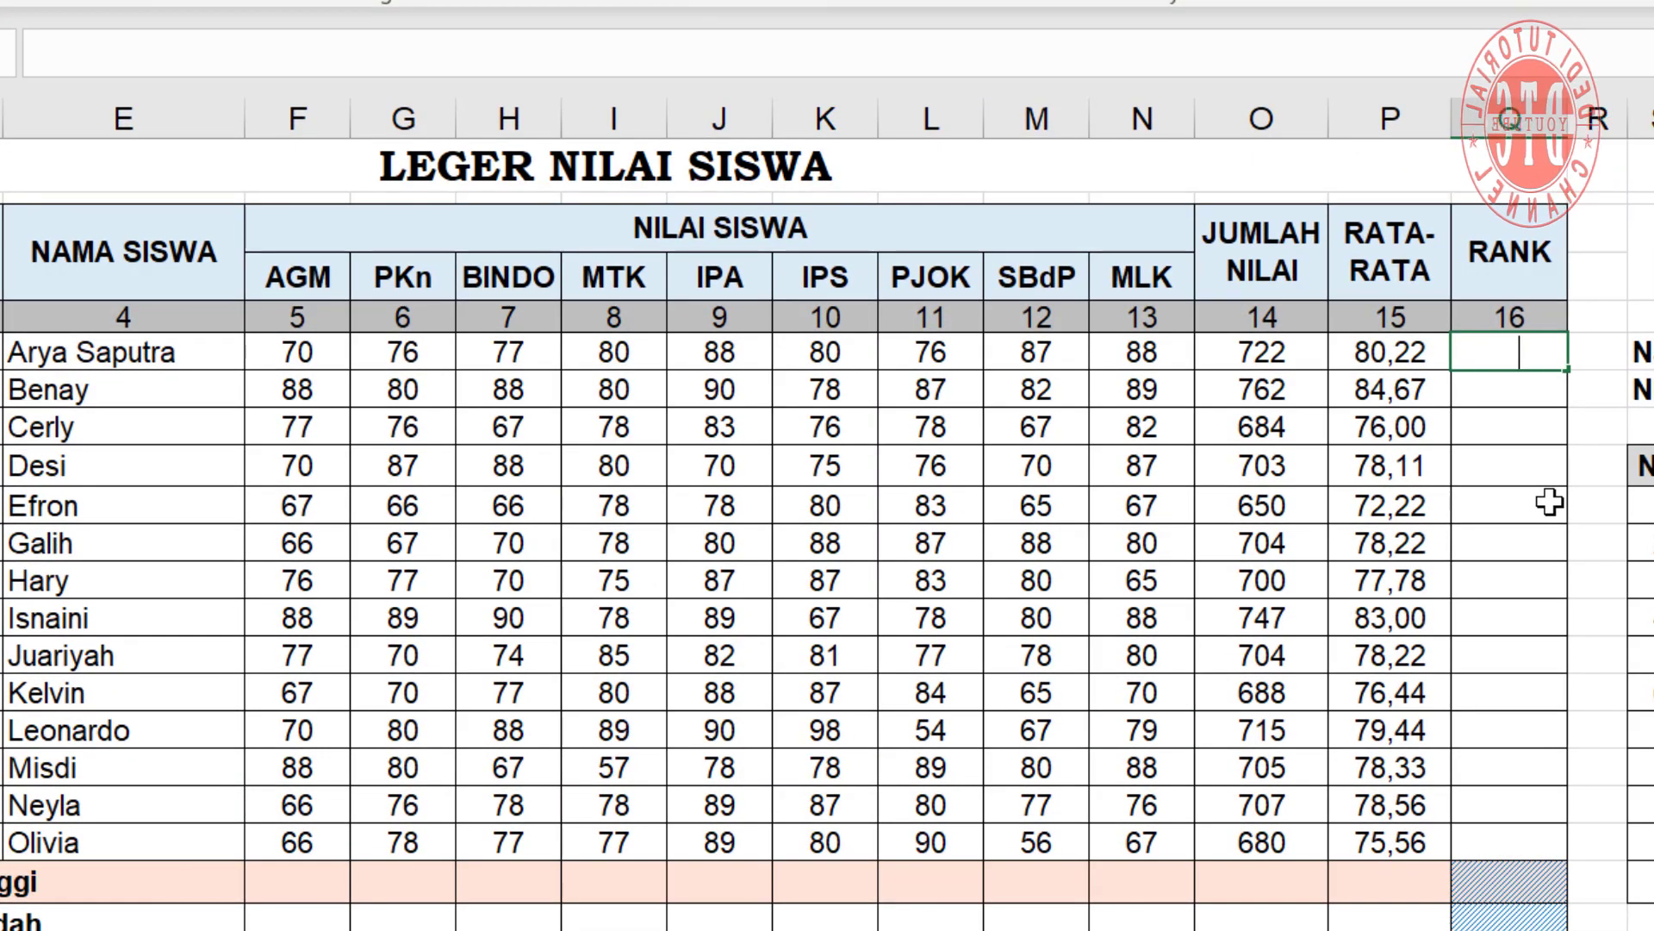
pyautogui.write('=rank(')
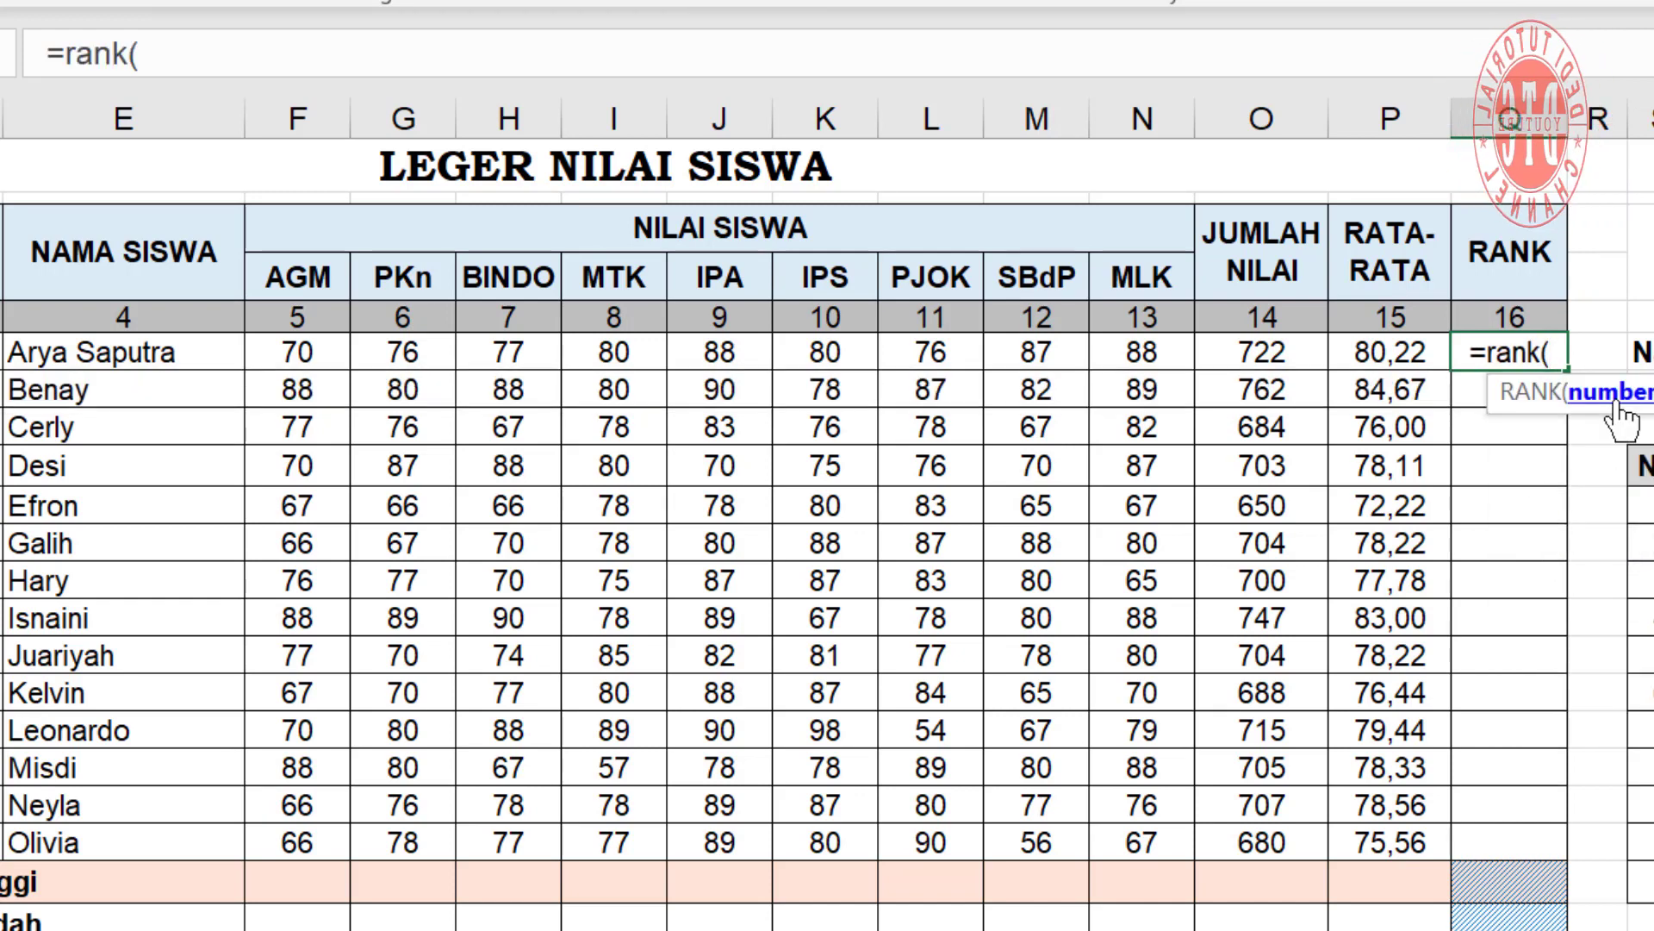
pyautogui.click(1259, 352)
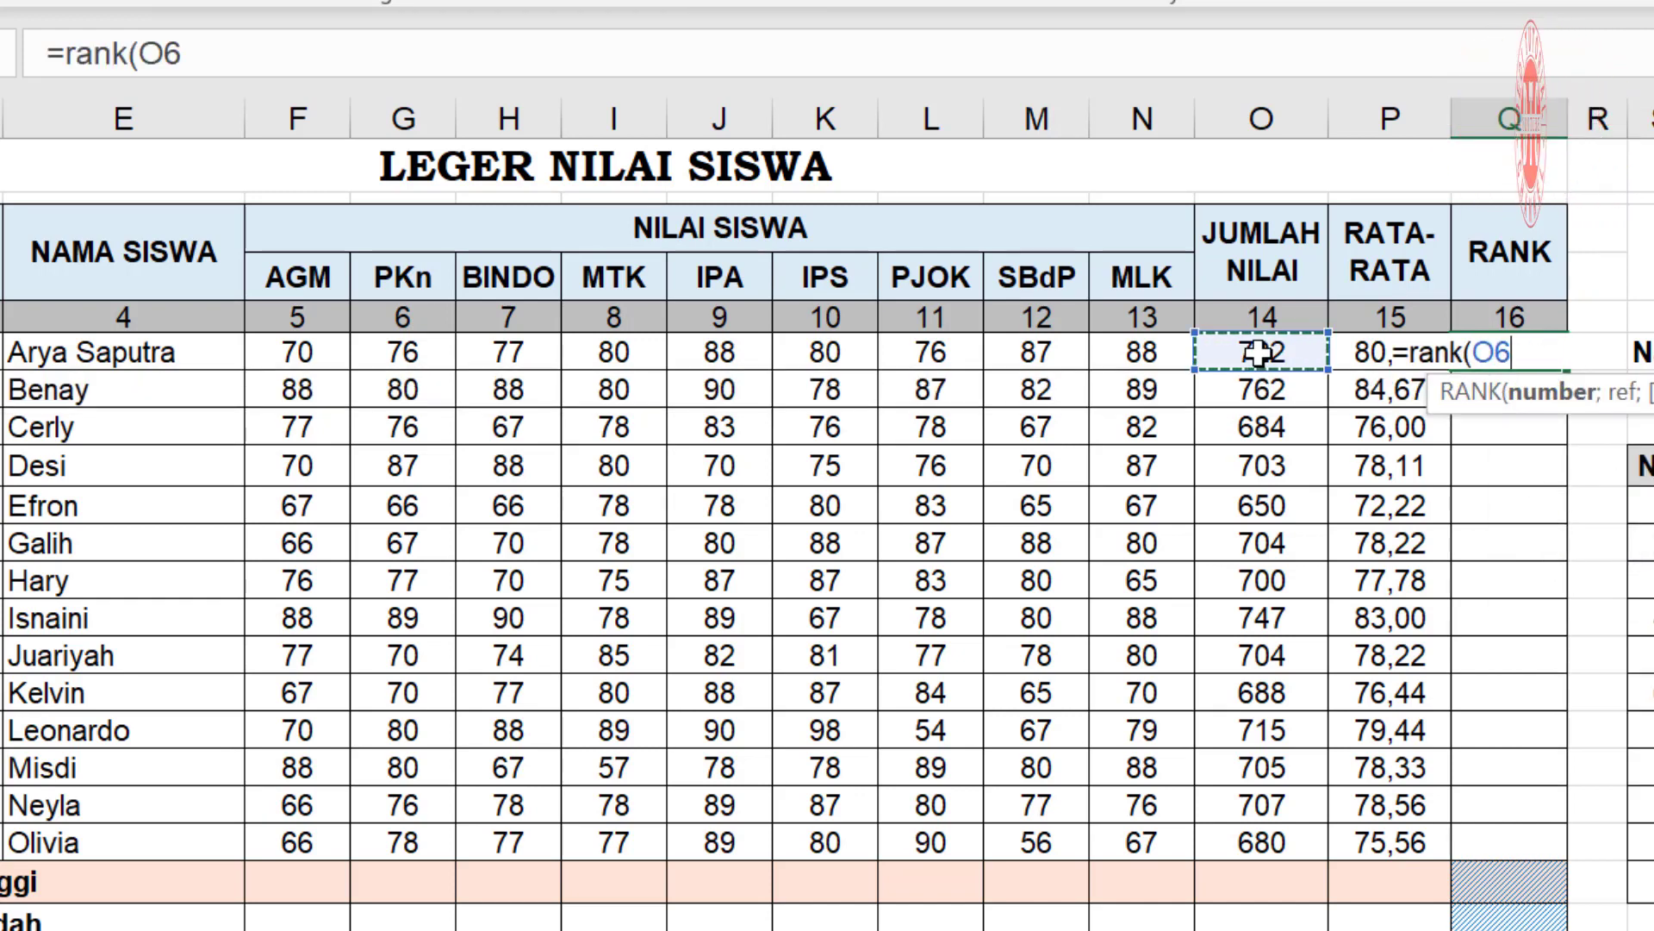
pyautogui.write(';')
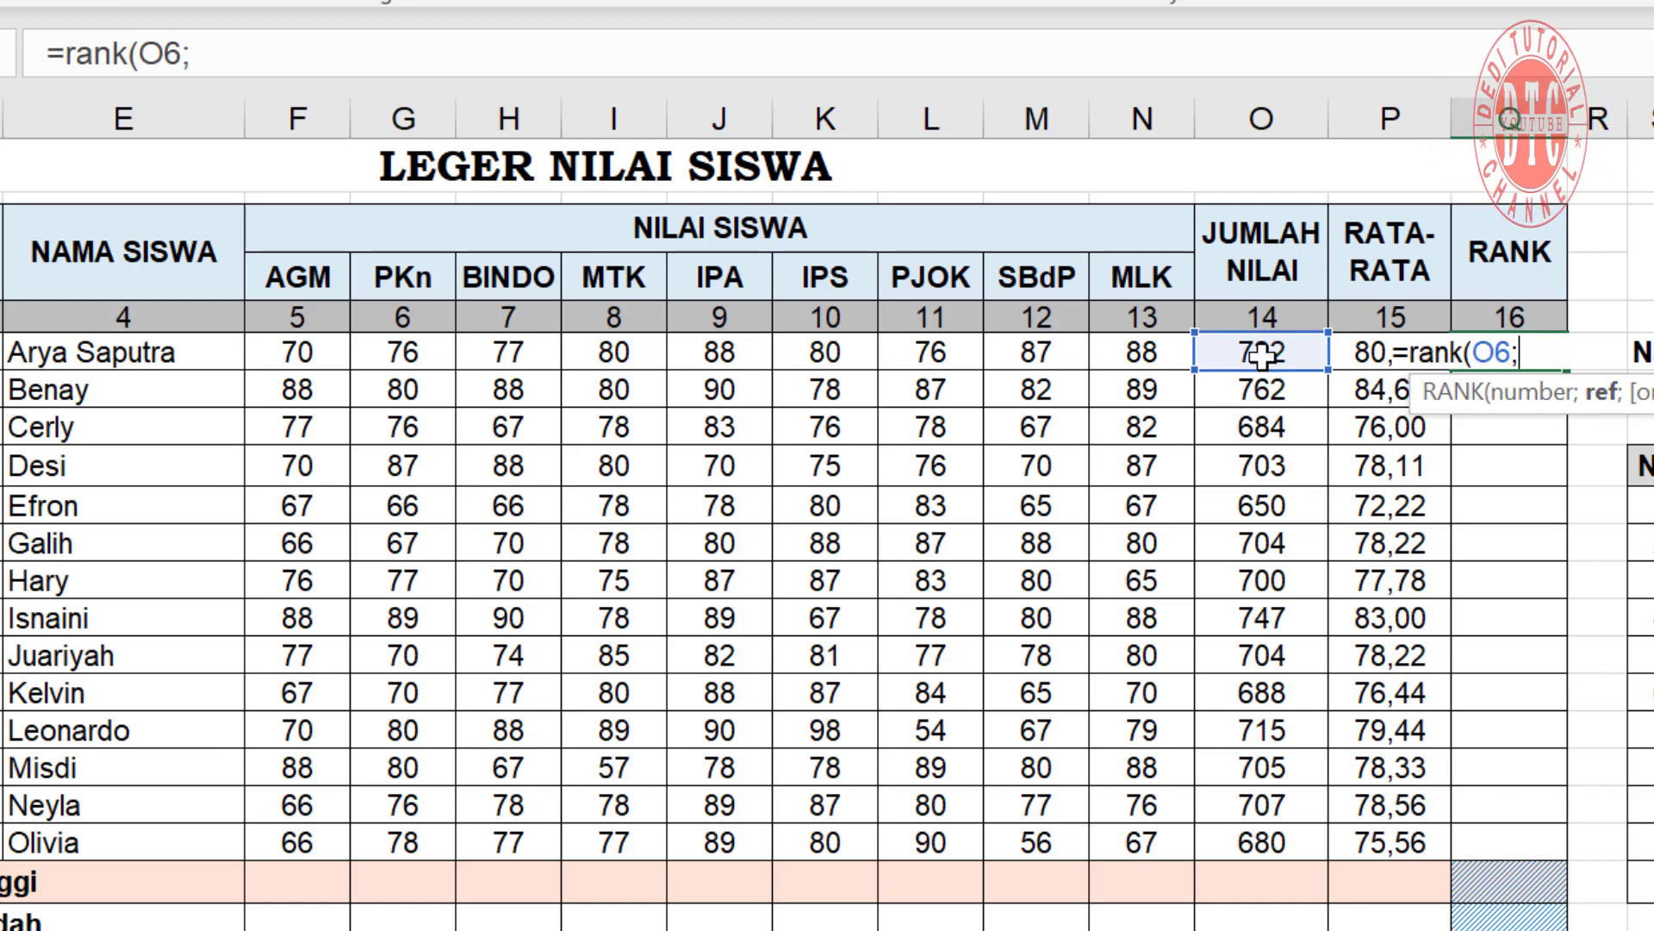
pyautogui.moveTo(1261, 353); pyautogui.dragTo(1245, 838)
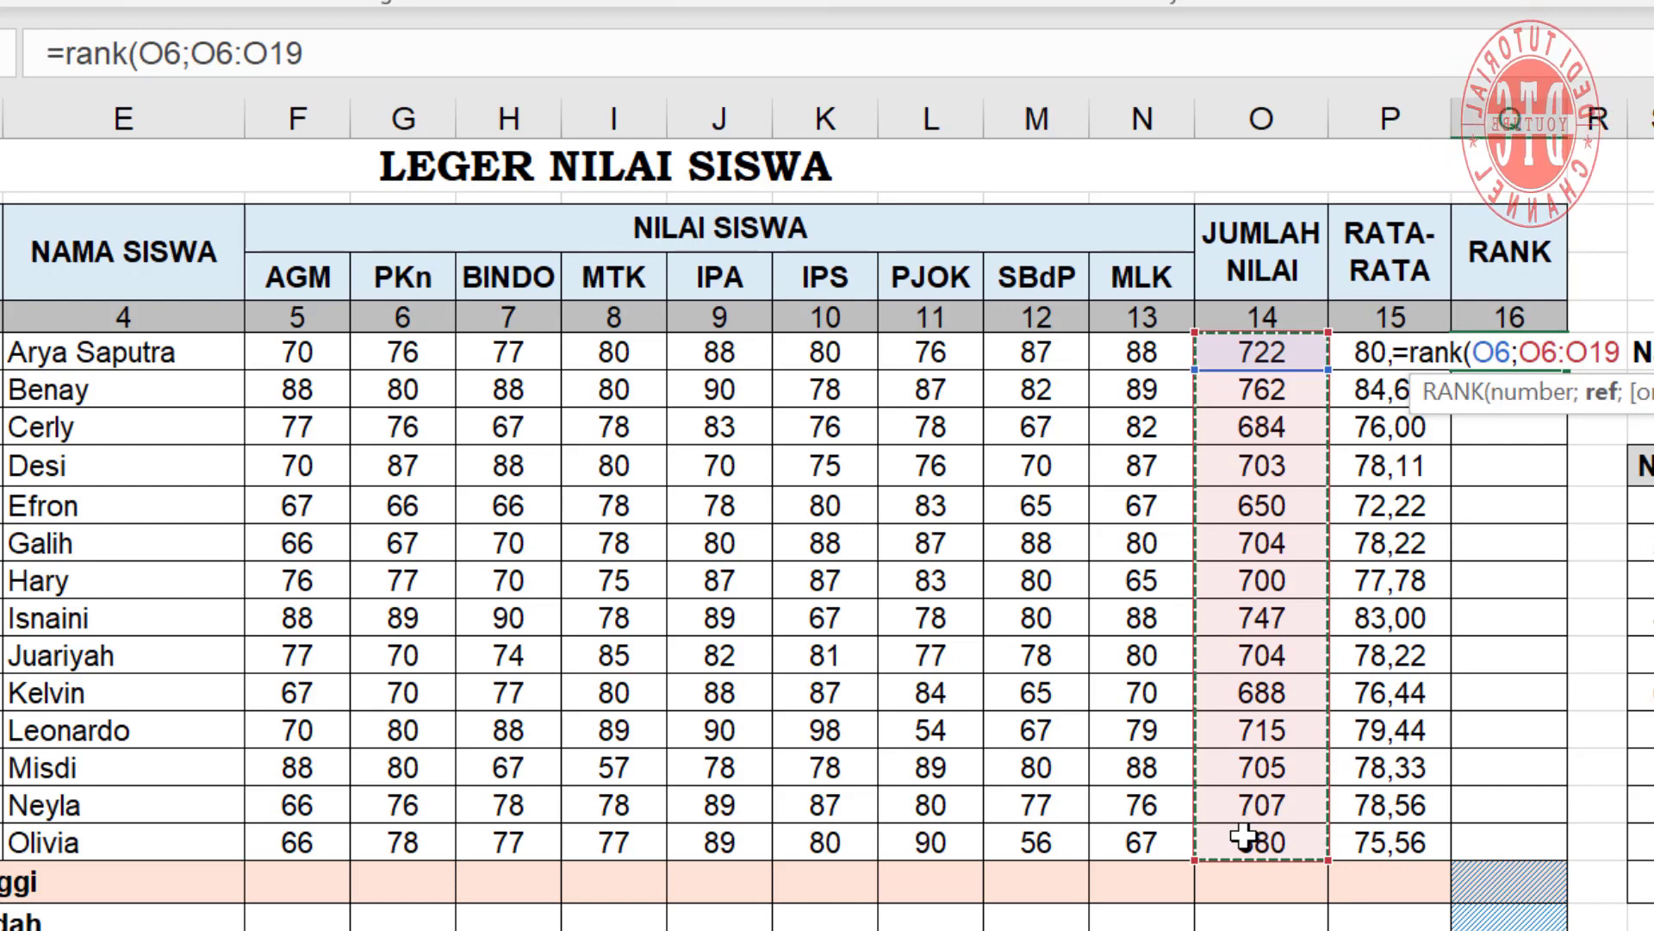
pyautogui.press('F4')
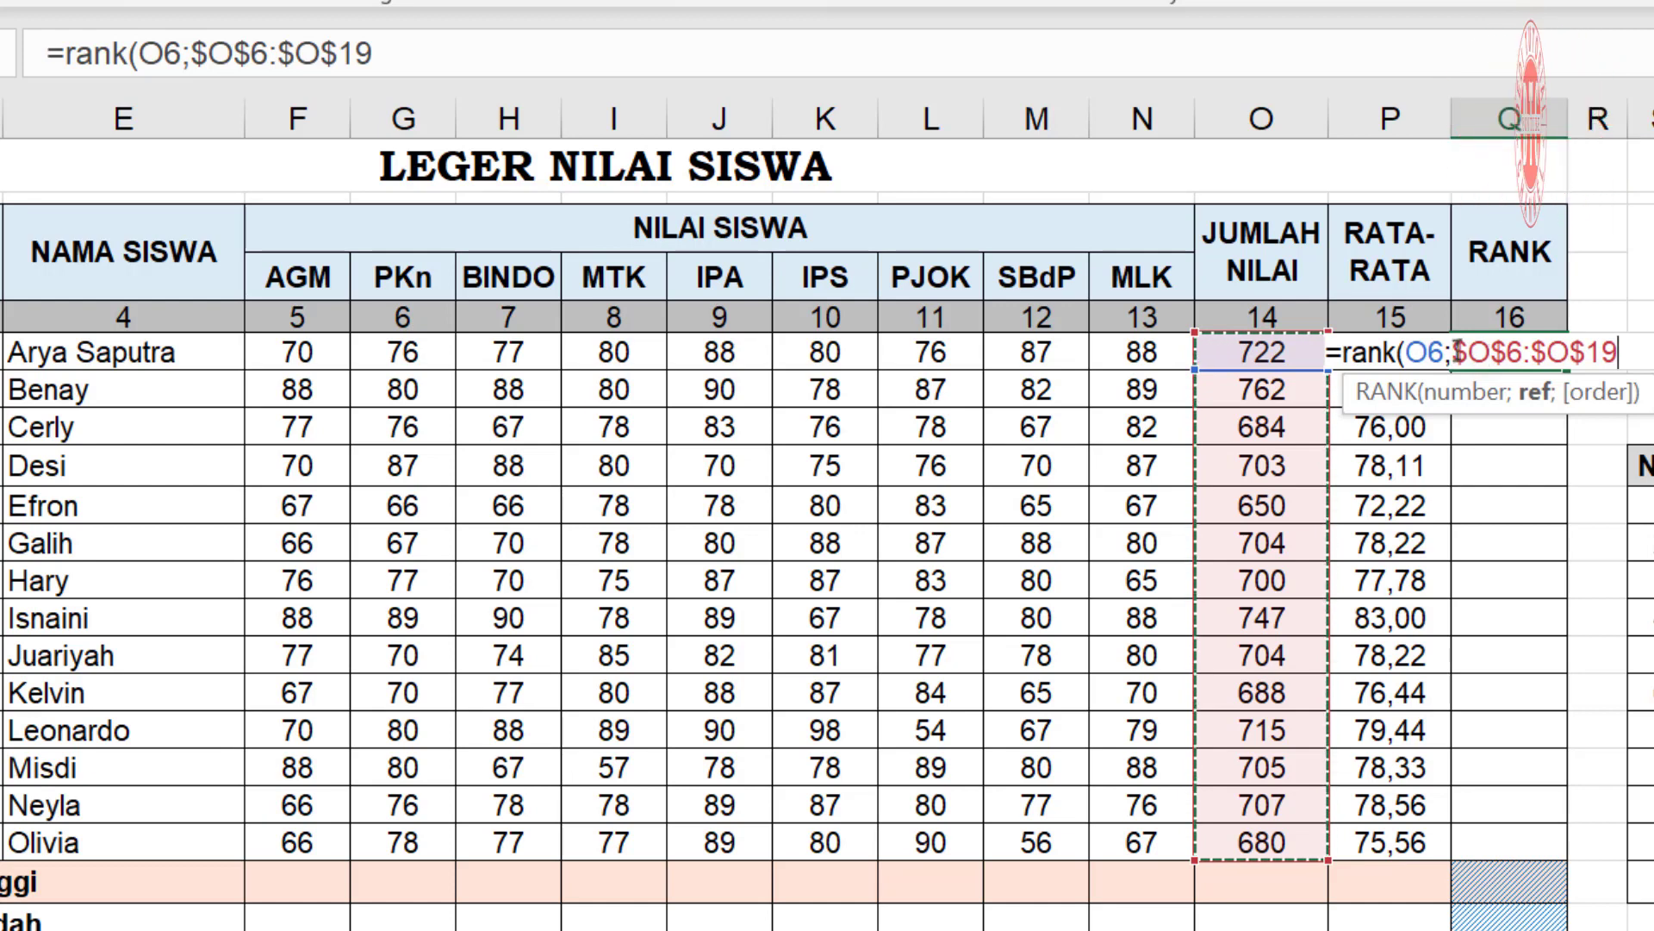
pyautogui.moveTo(1455, 351); pyautogui.dragTo(1618, 354)
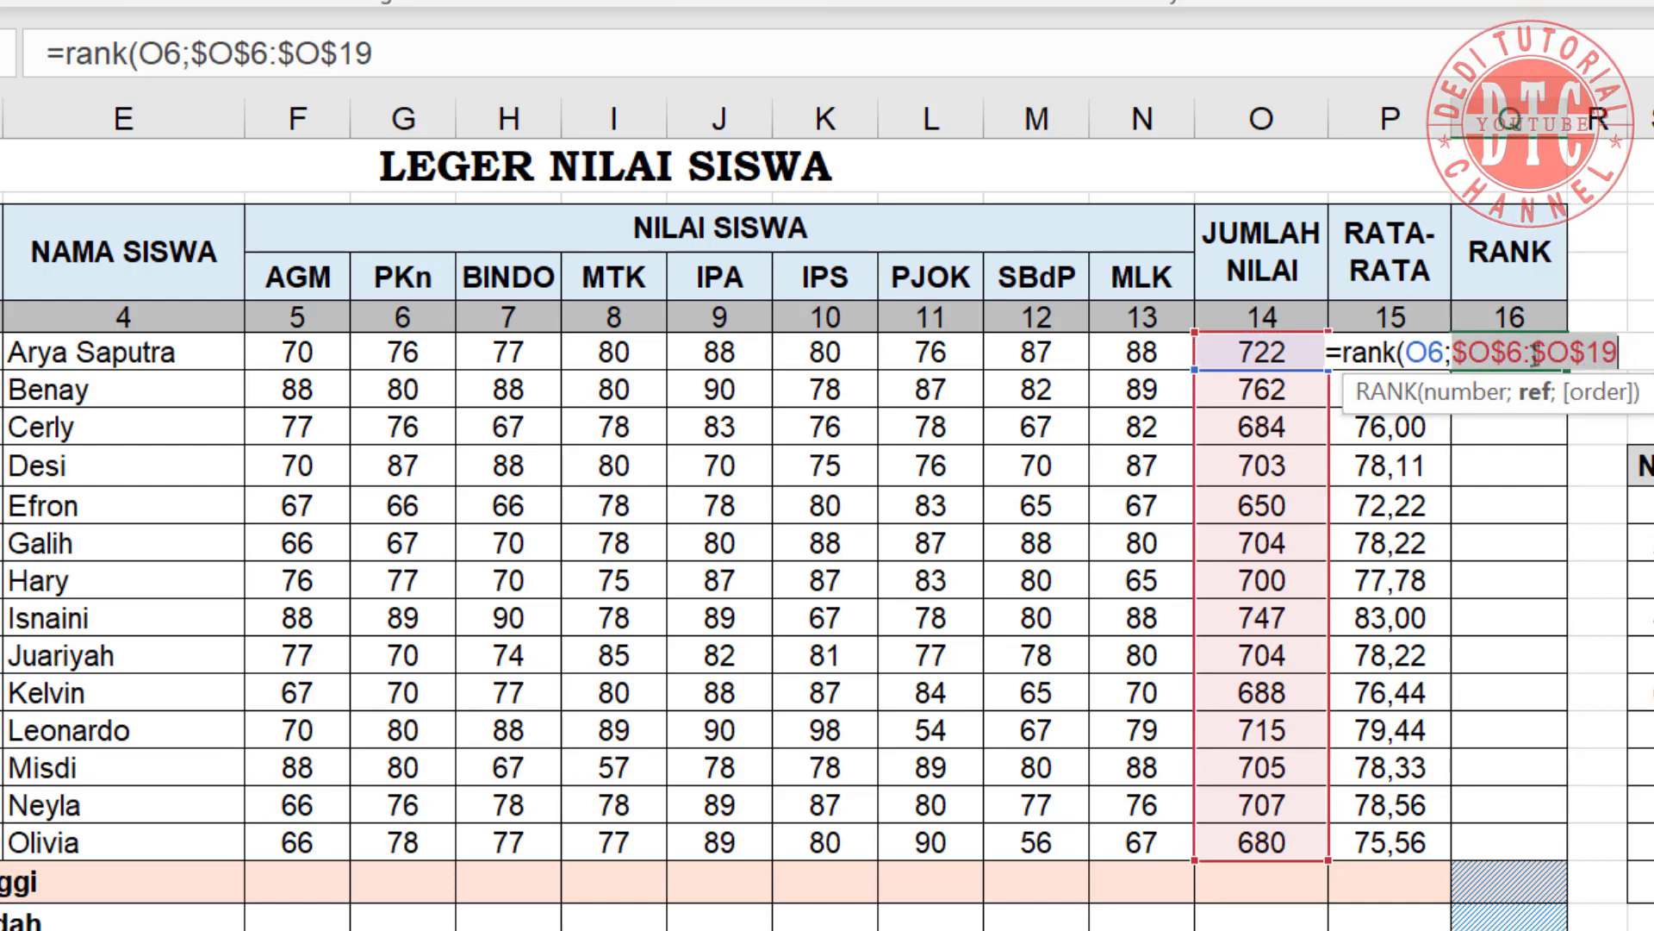
pyautogui.click(1618, 353)
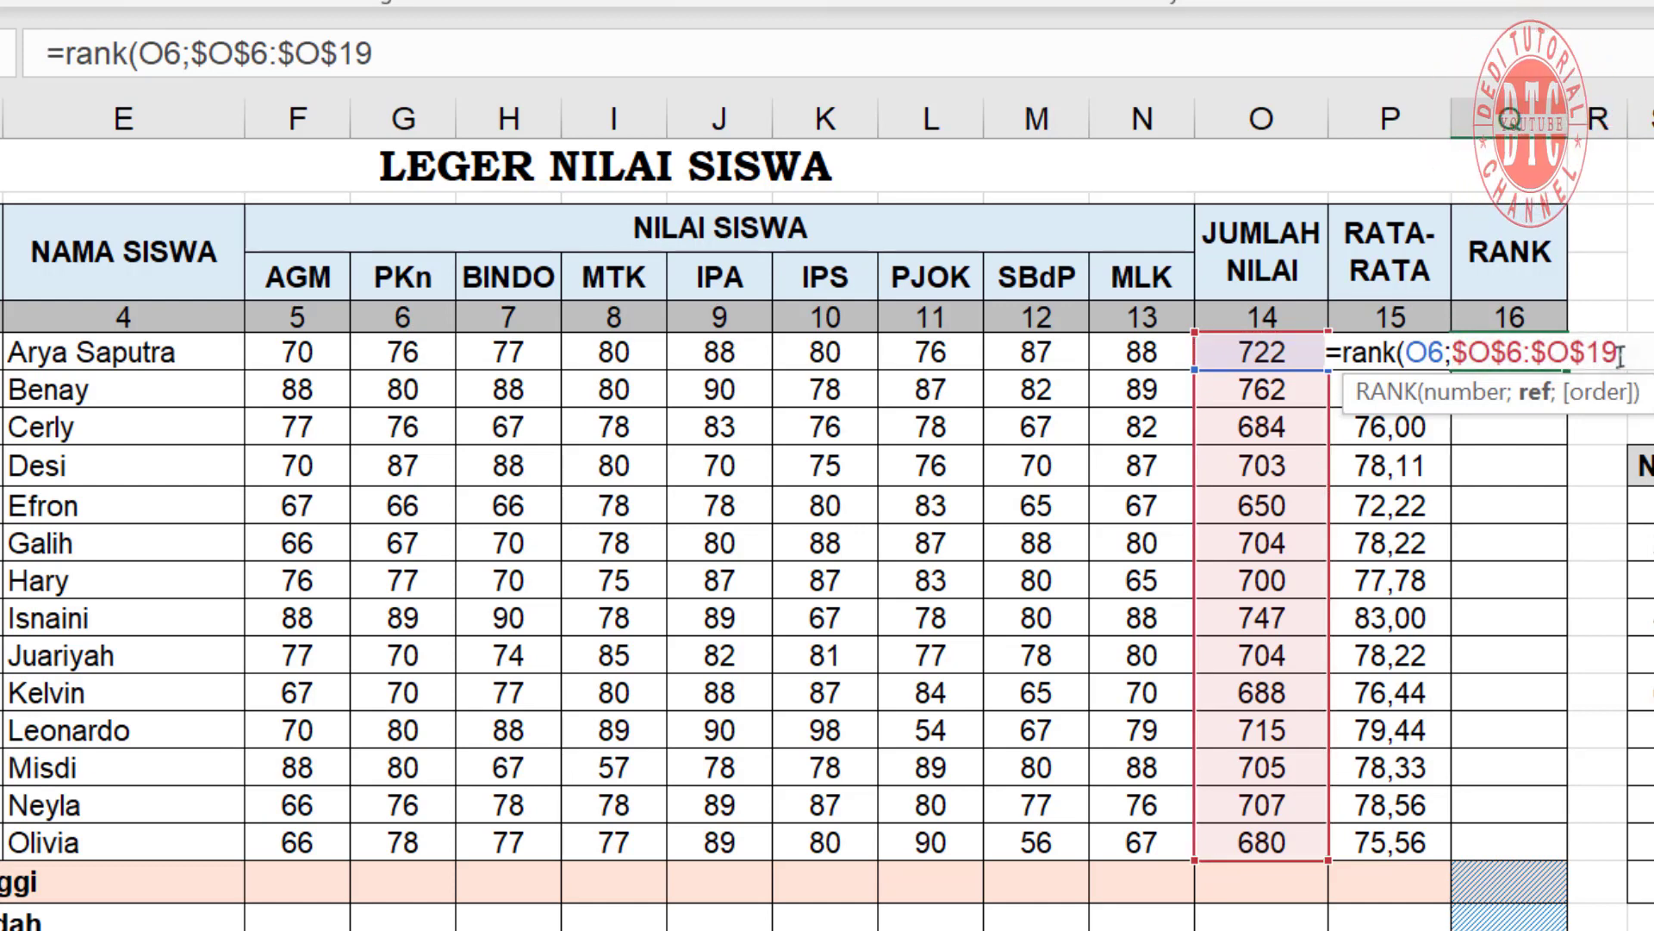
pyautogui.write(')')
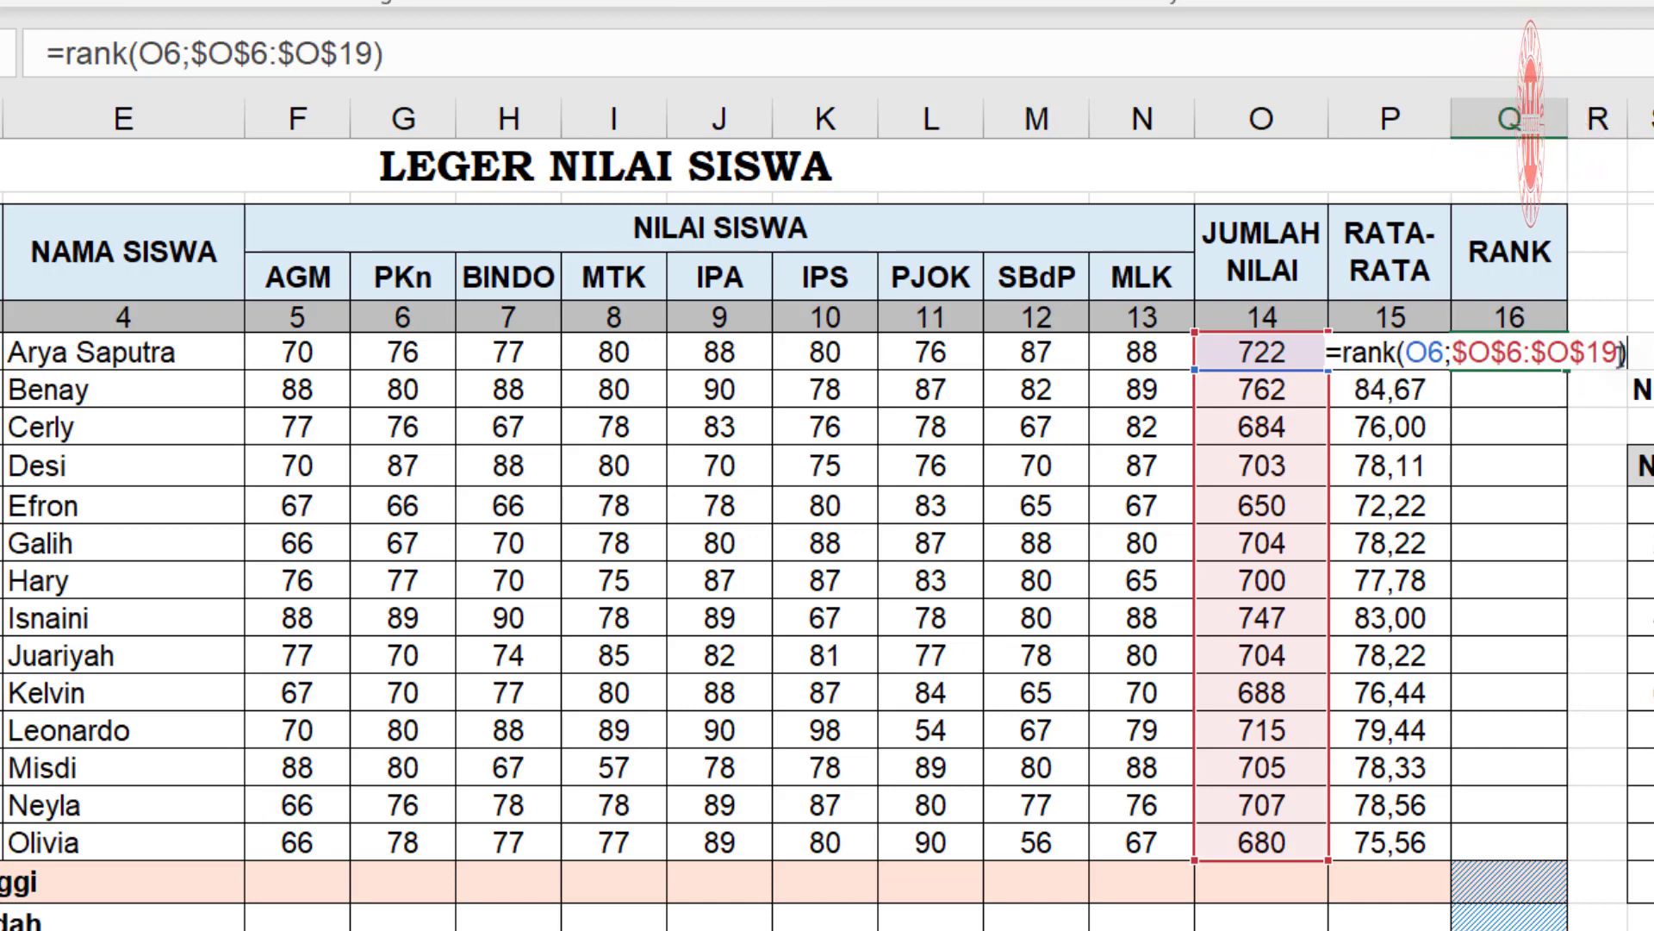
pyautogui.press('Return')
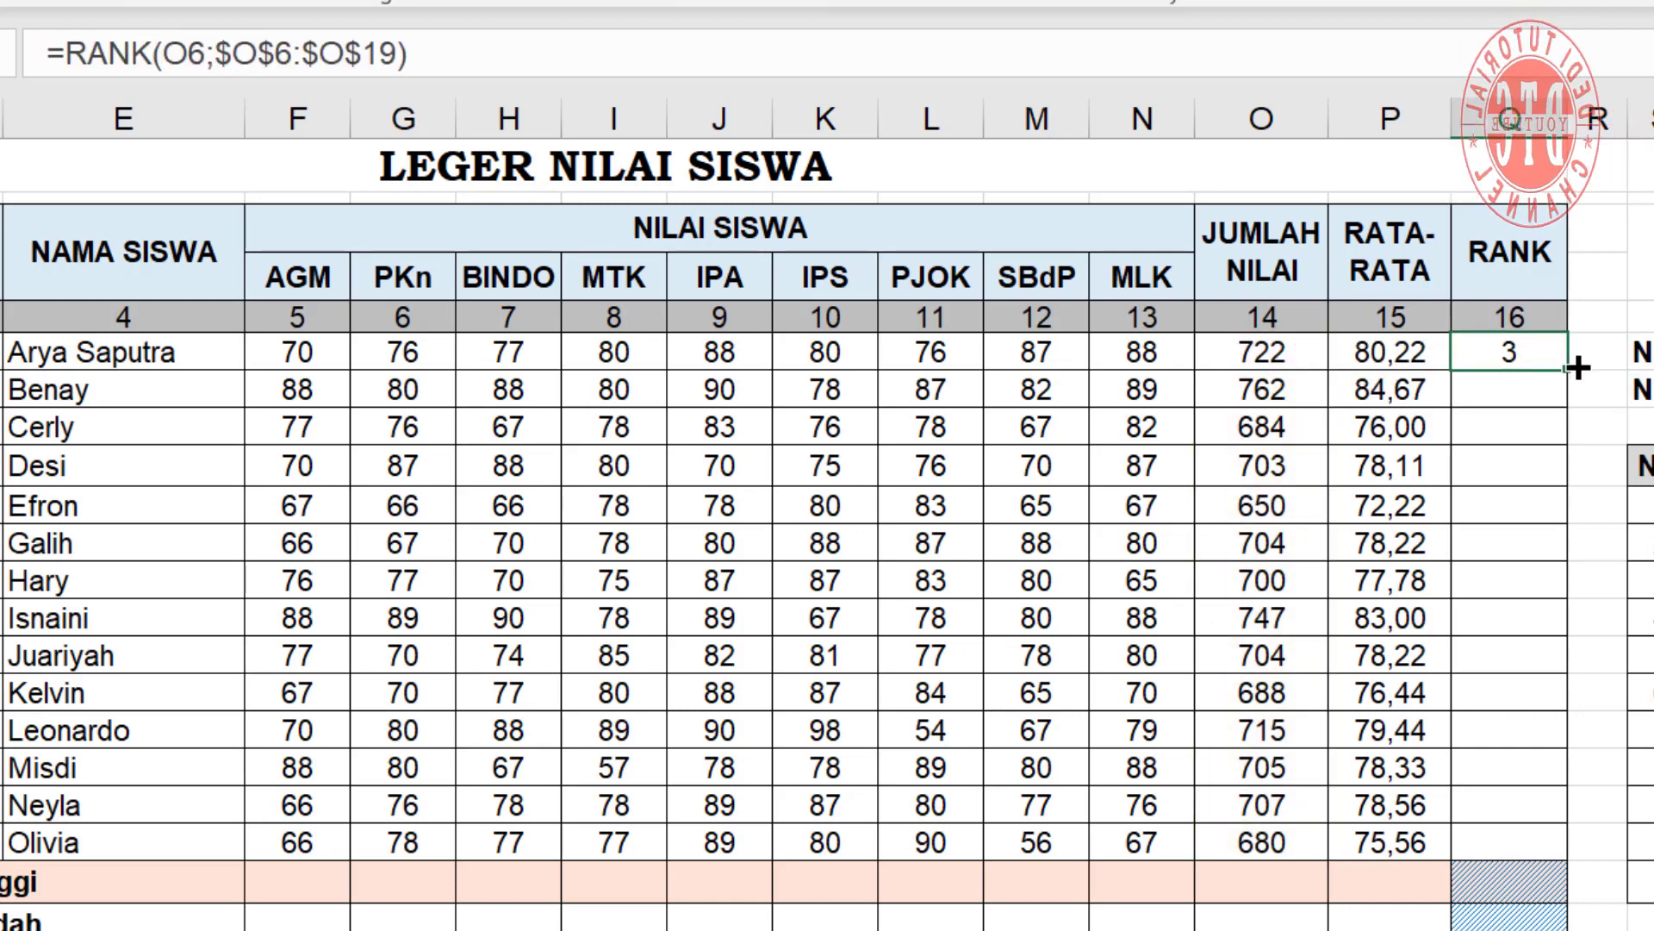
# - Fill the rank formula in Q6 down to row 19 and inspect the formula in Q19
pyautogui.moveTo(1578, 368); pyautogui.dragTo(1561, 840)
pyautogui.click(1512, 843)
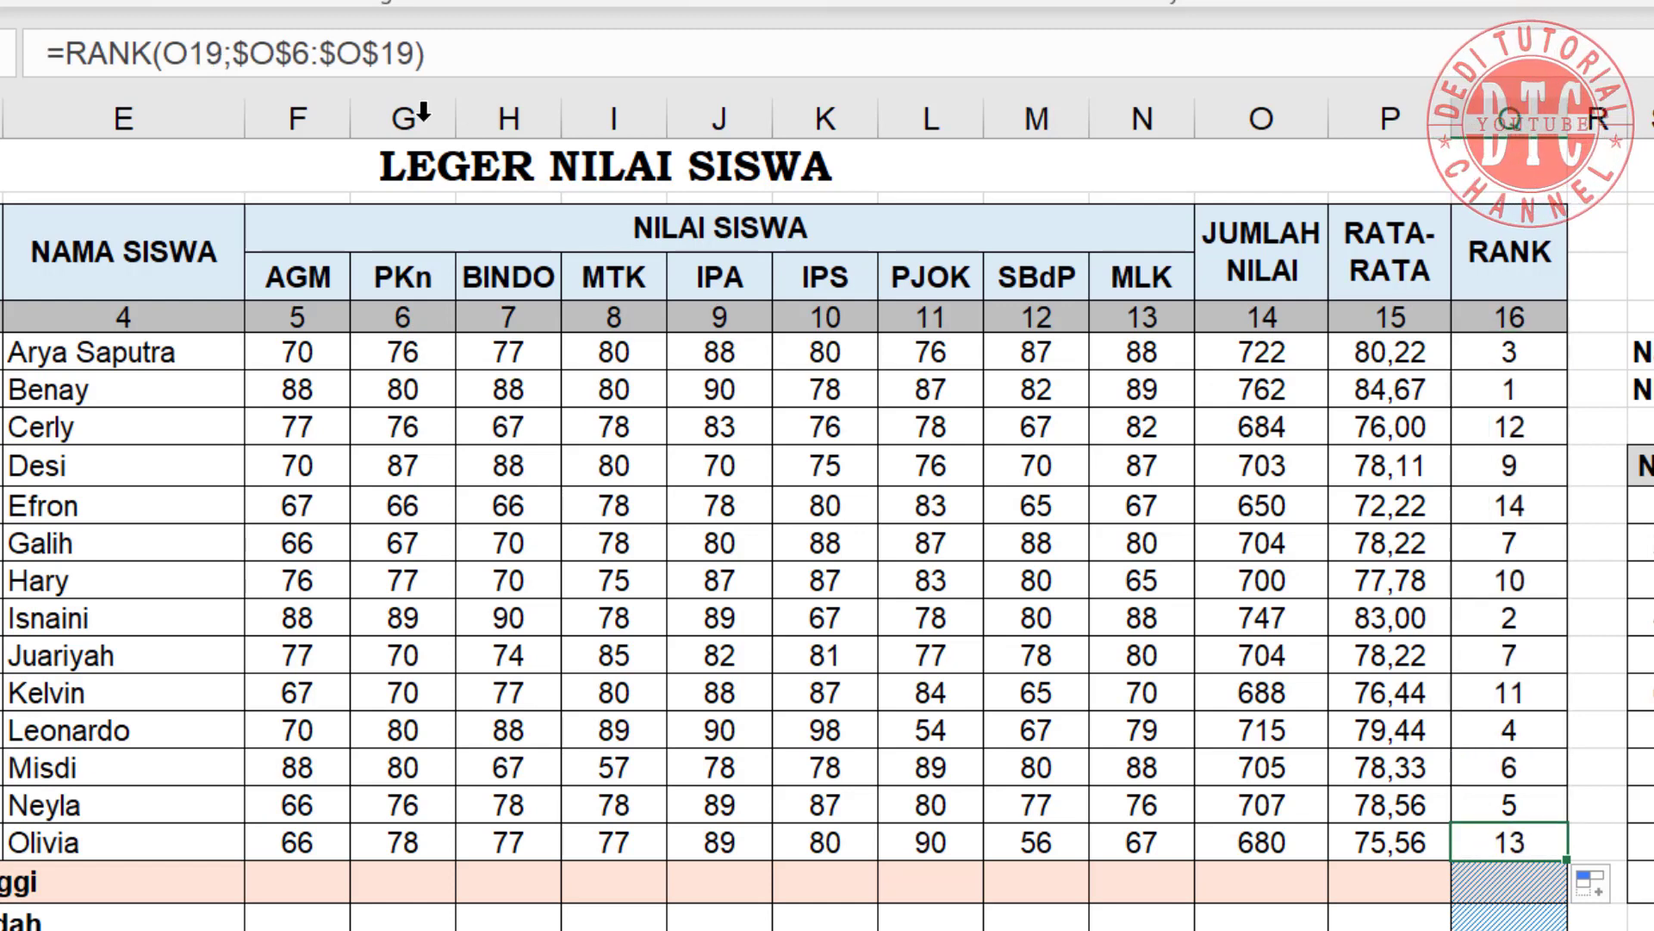
pyautogui.click(480, 52)
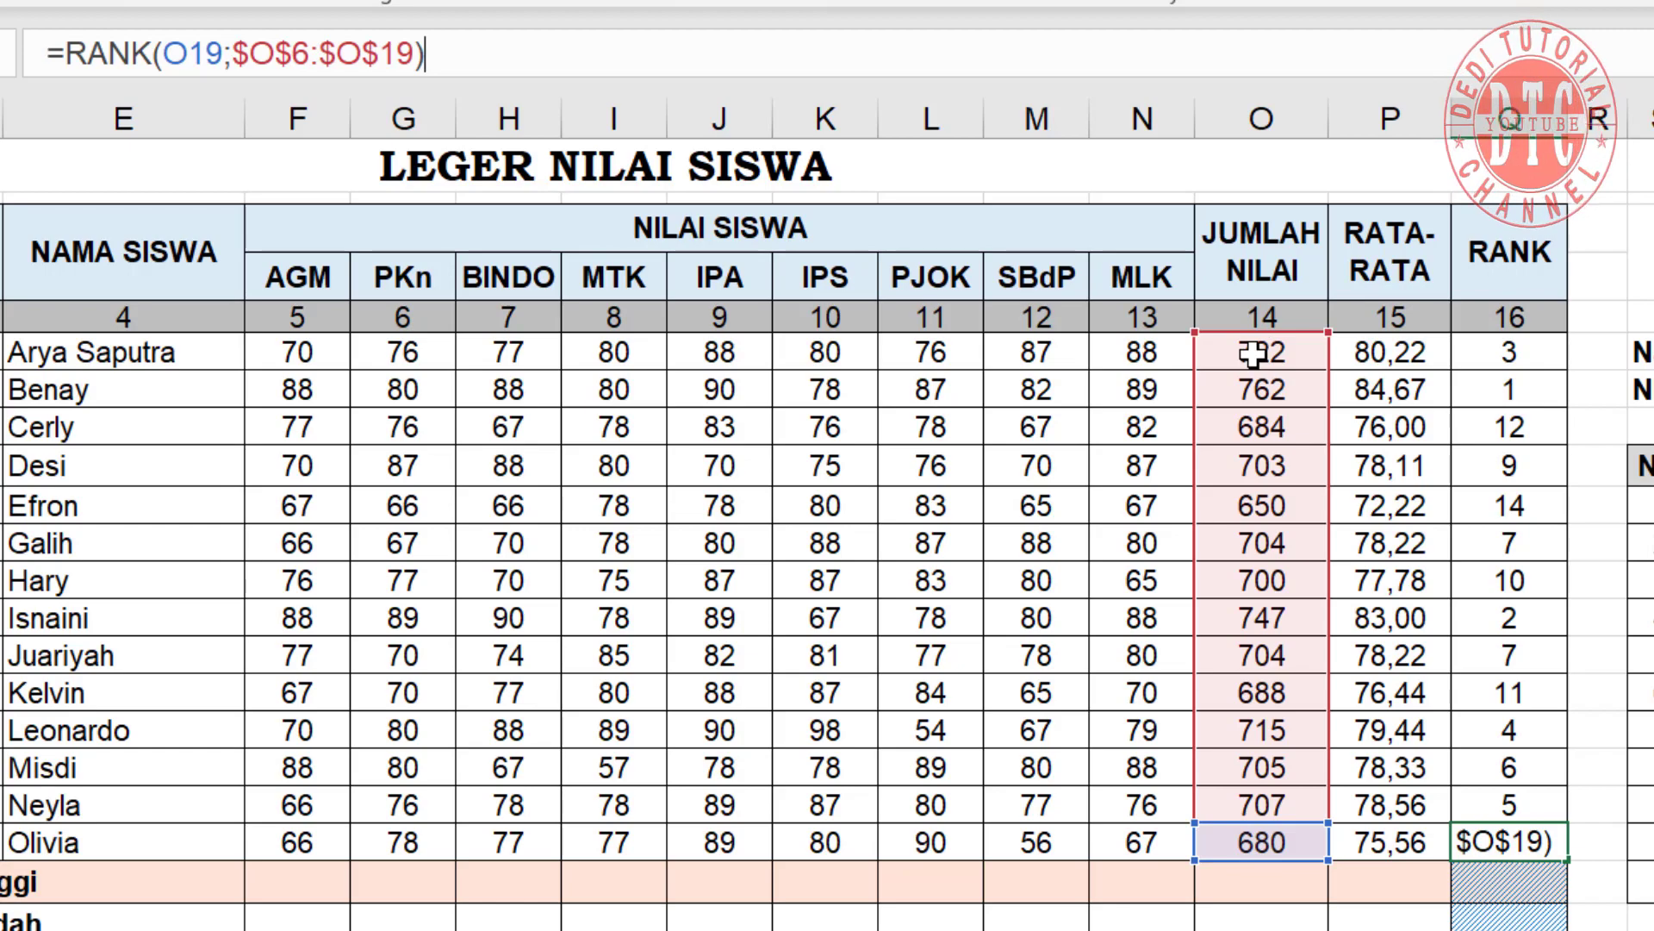
pyautogui.press('Return')
# - Calculate the highest AGM score in F20 in the Nilai Tertinggi row with =MAX(F6:F19)
pyautogui.click(320, 878)
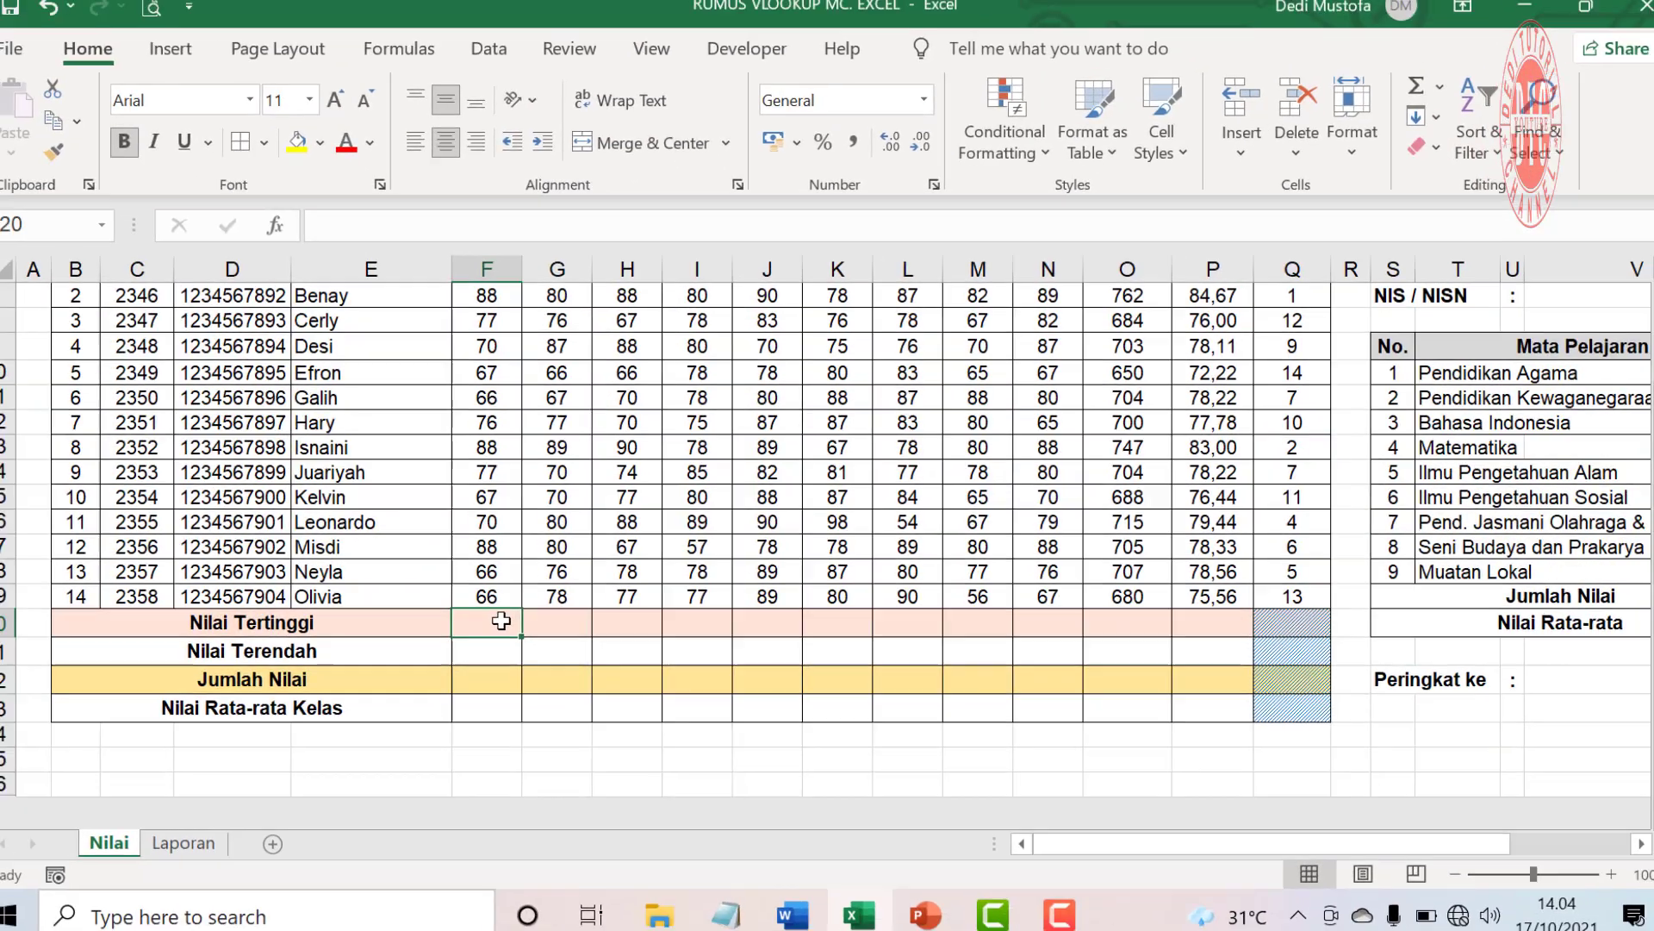
pyautogui.click(1438, 86)
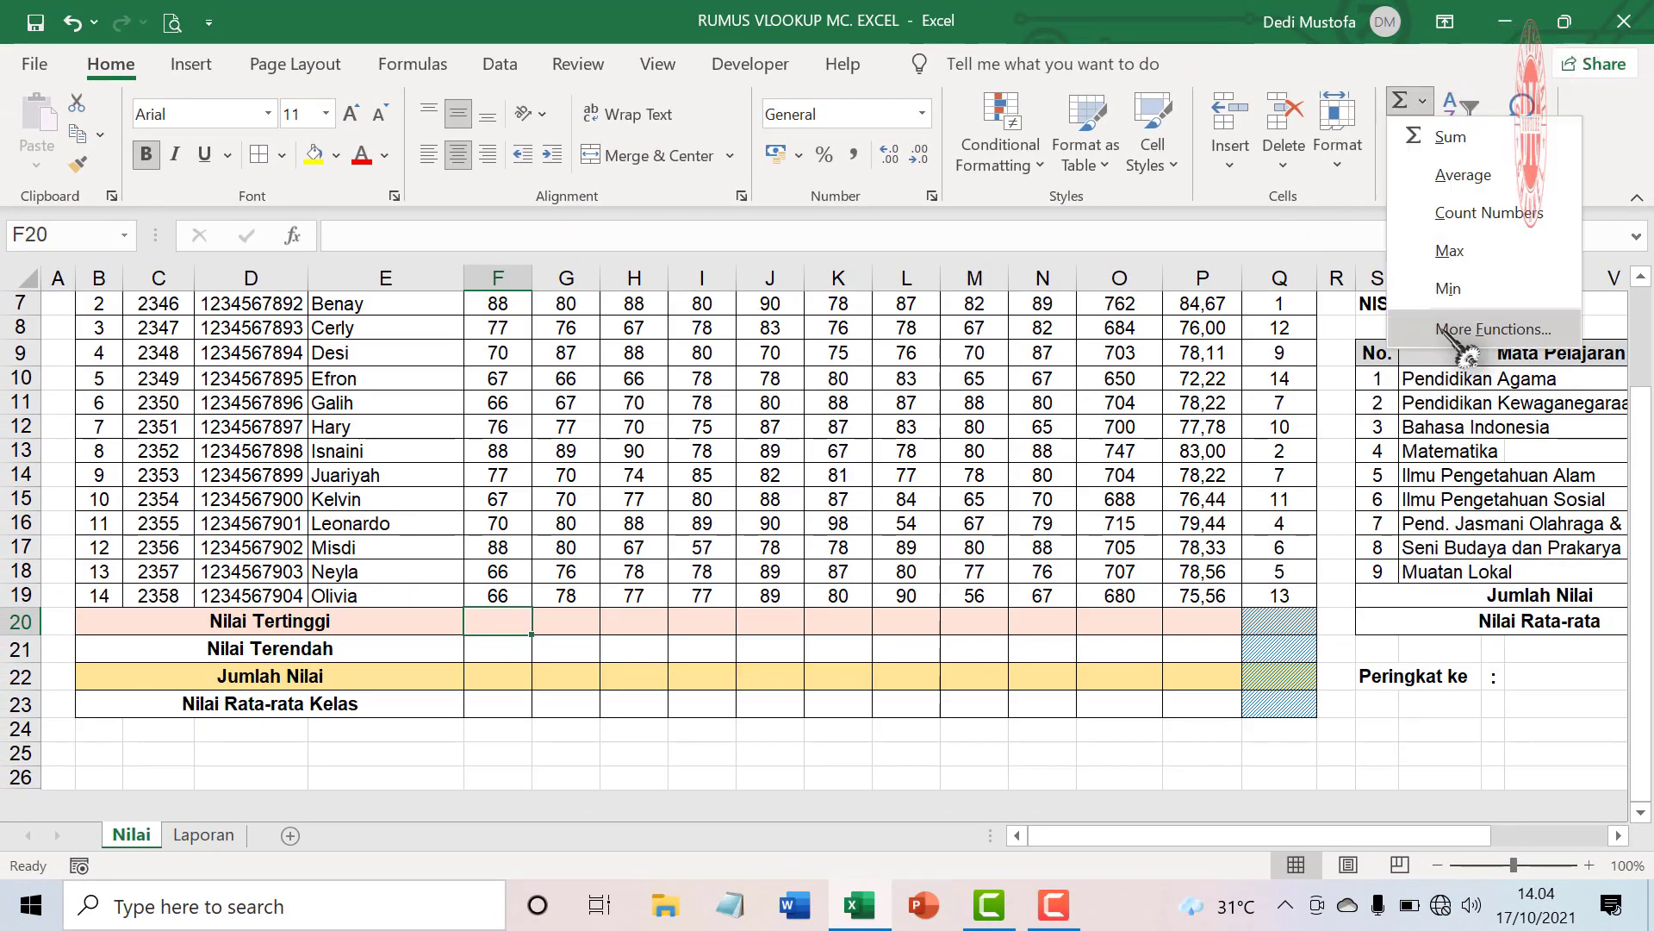
pyautogui.click(1404, 240)
pyautogui.moveTo(498, 429); pyautogui.dragTo(487, 744)
pyautogui.press('Return')
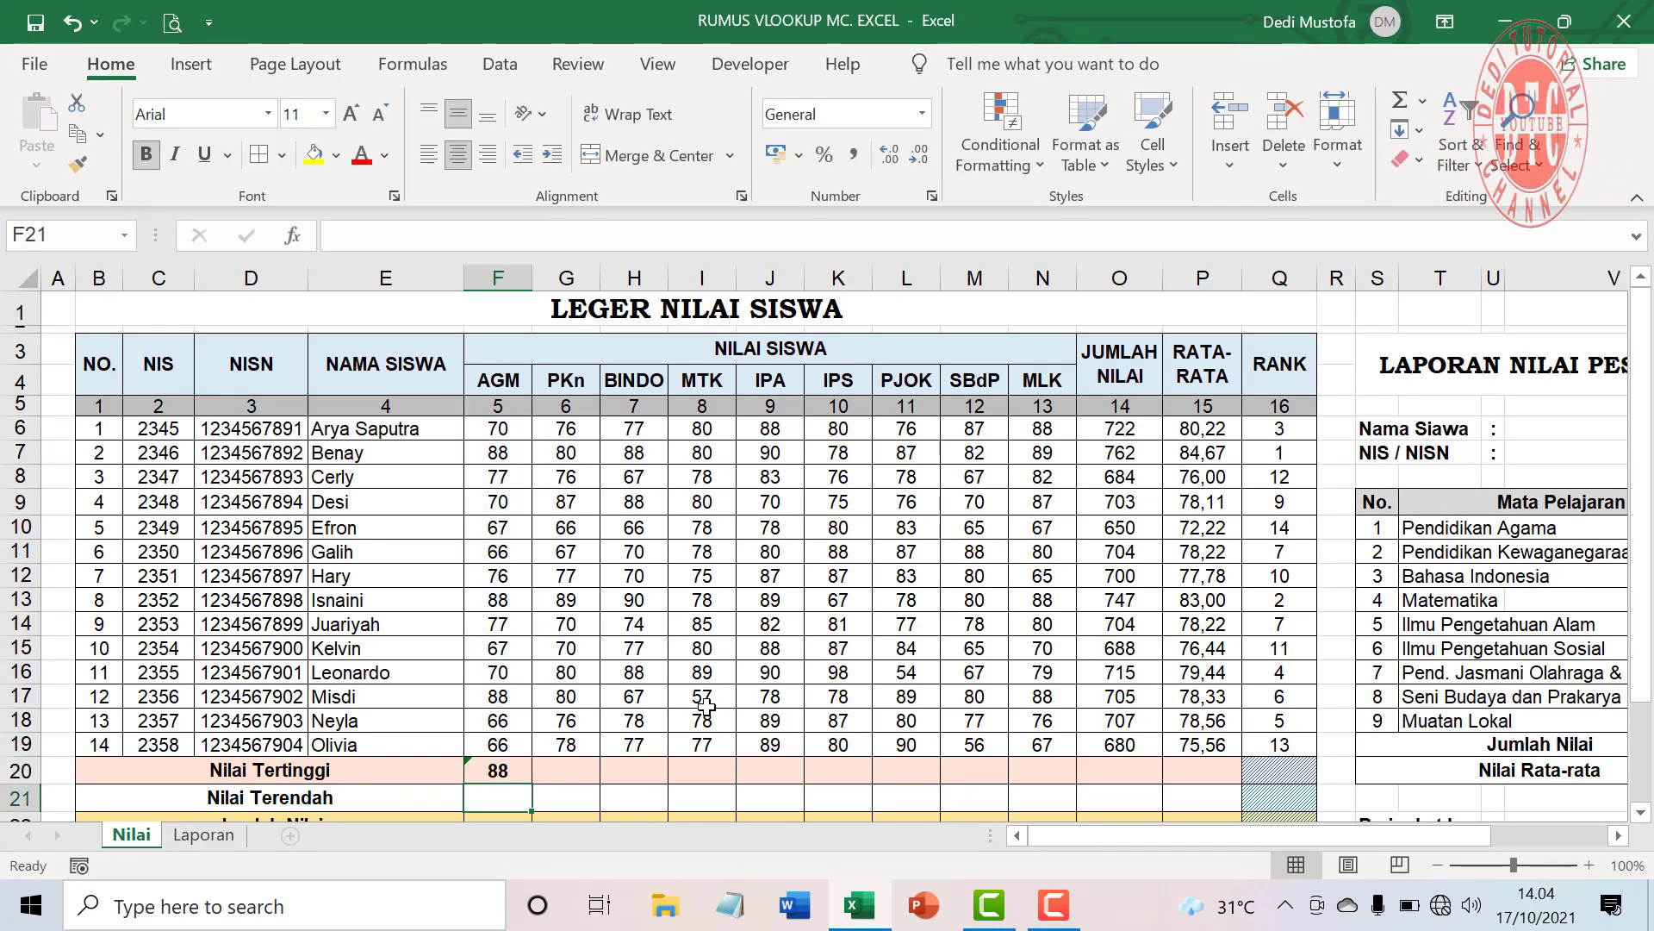
# - Calculate the lowest AGM score in F21 in the Nilai Terendah row with =MIN(F6:F19)
pyautogui.click(1422, 101)
pyautogui.click(1465, 277)
pyautogui.moveTo(498, 428); pyautogui.dragTo(489, 739)
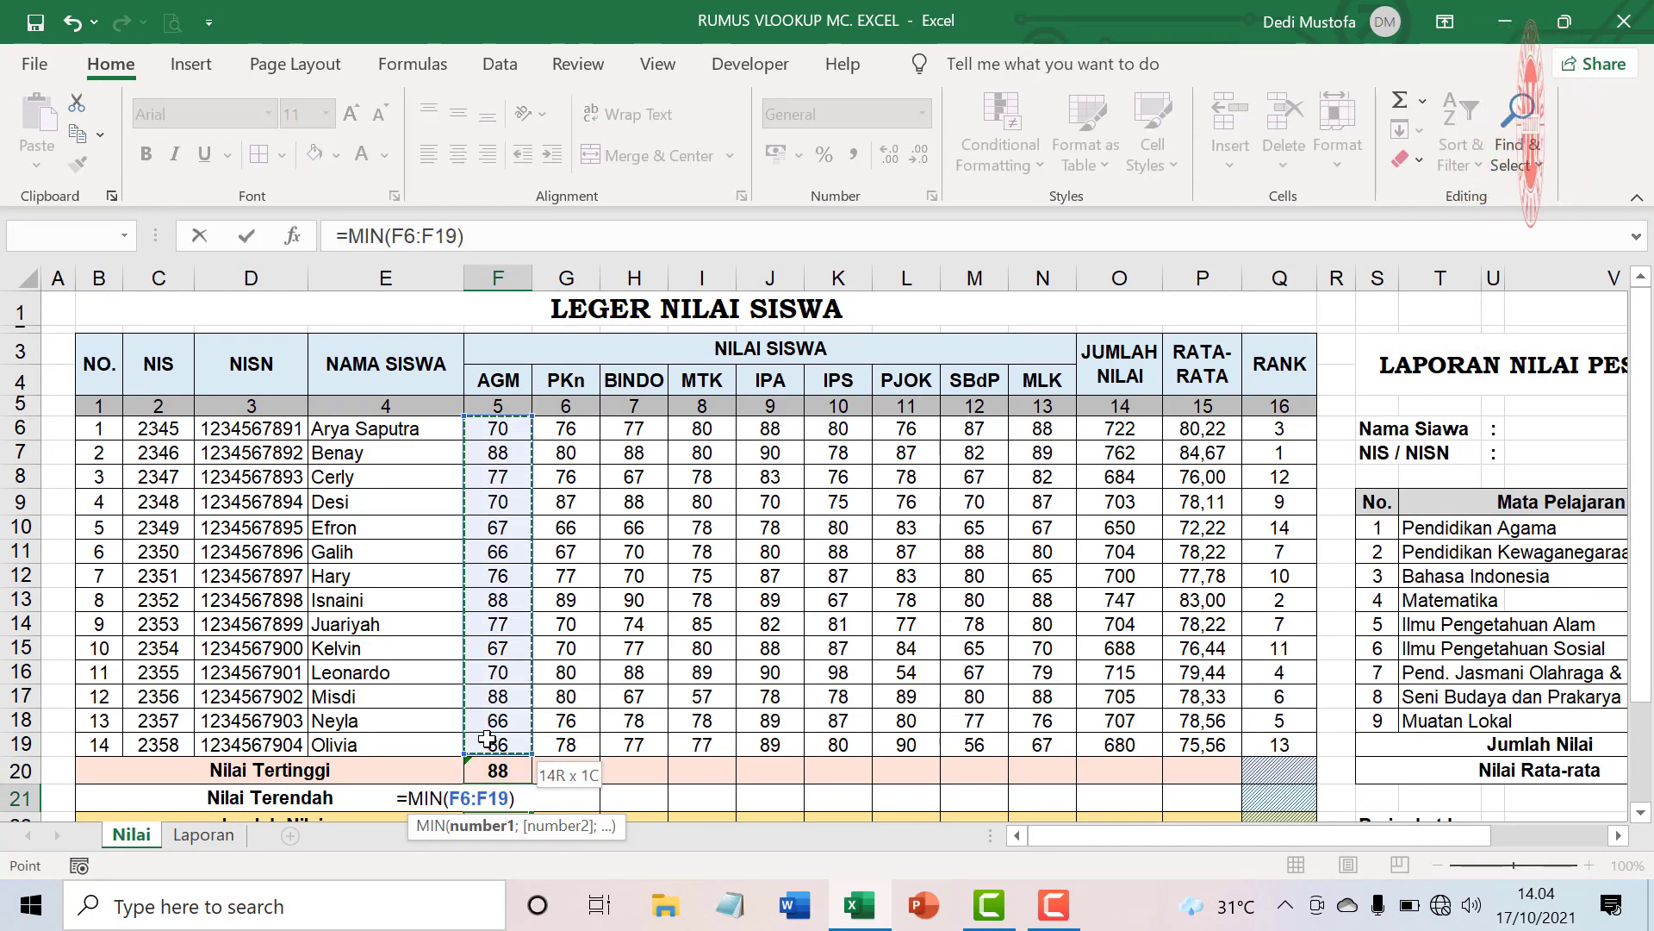
pyautogui.press('Return')
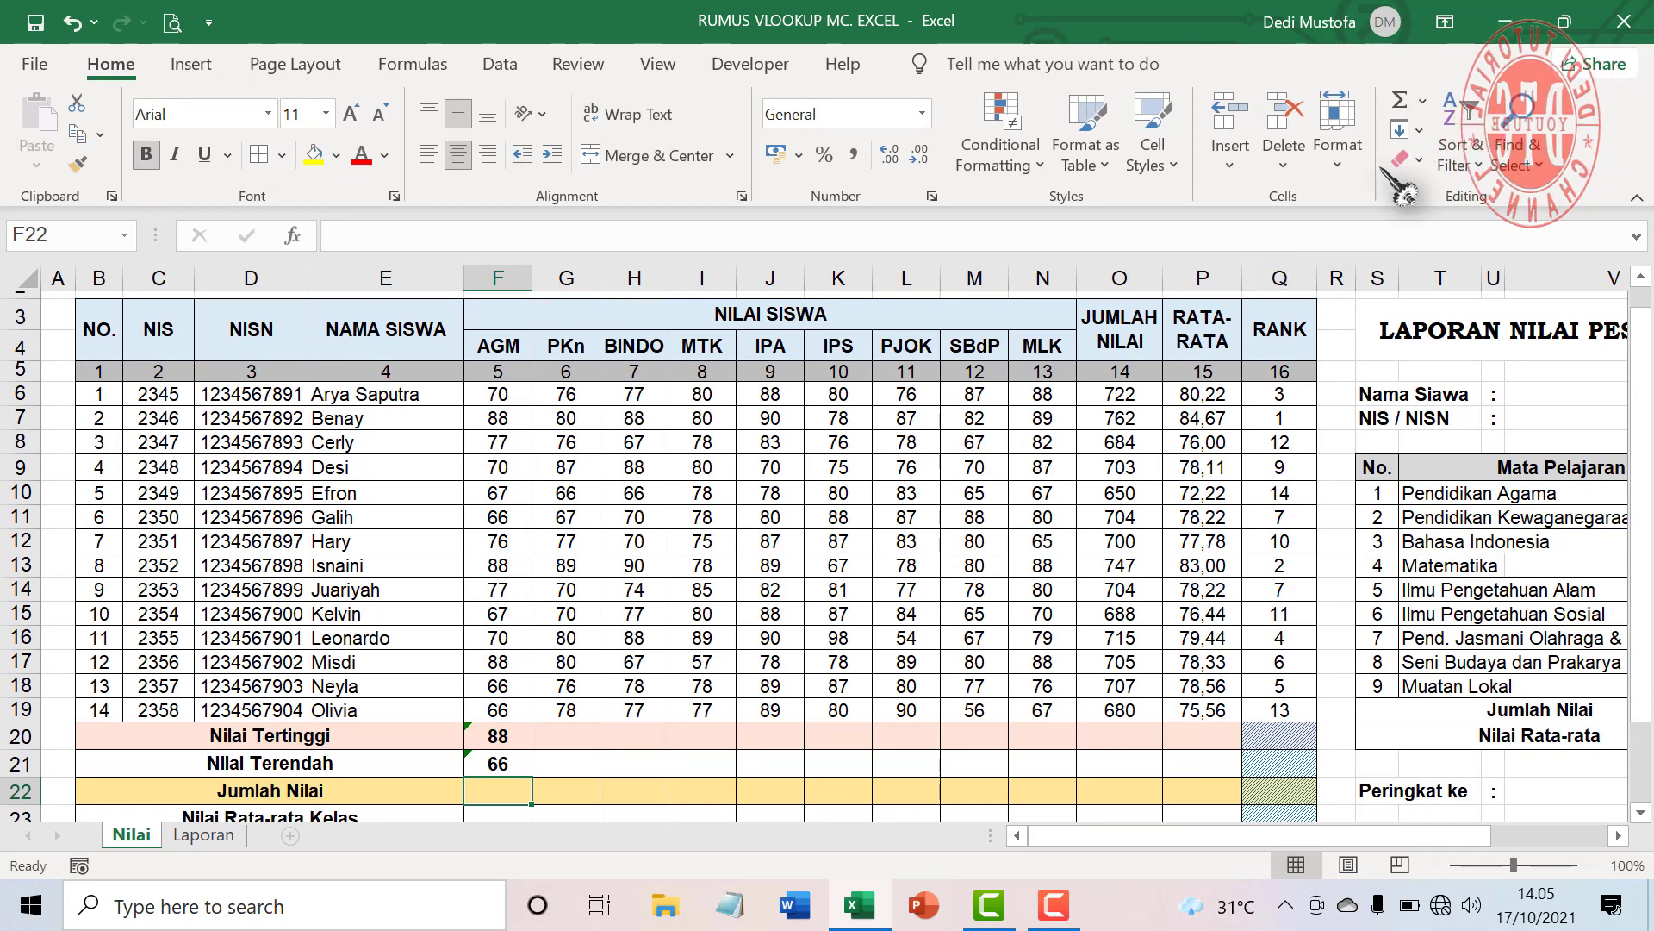
# - Calculate the AGM score total in F22 in the Jumlah Nilai row by summing F6:F19
pyautogui.click(1422, 101)
pyautogui.click(1457, 146)
pyautogui.moveTo(498, 394); pyautogui.dragTo(493, 711)
pyautogui.press('Return')
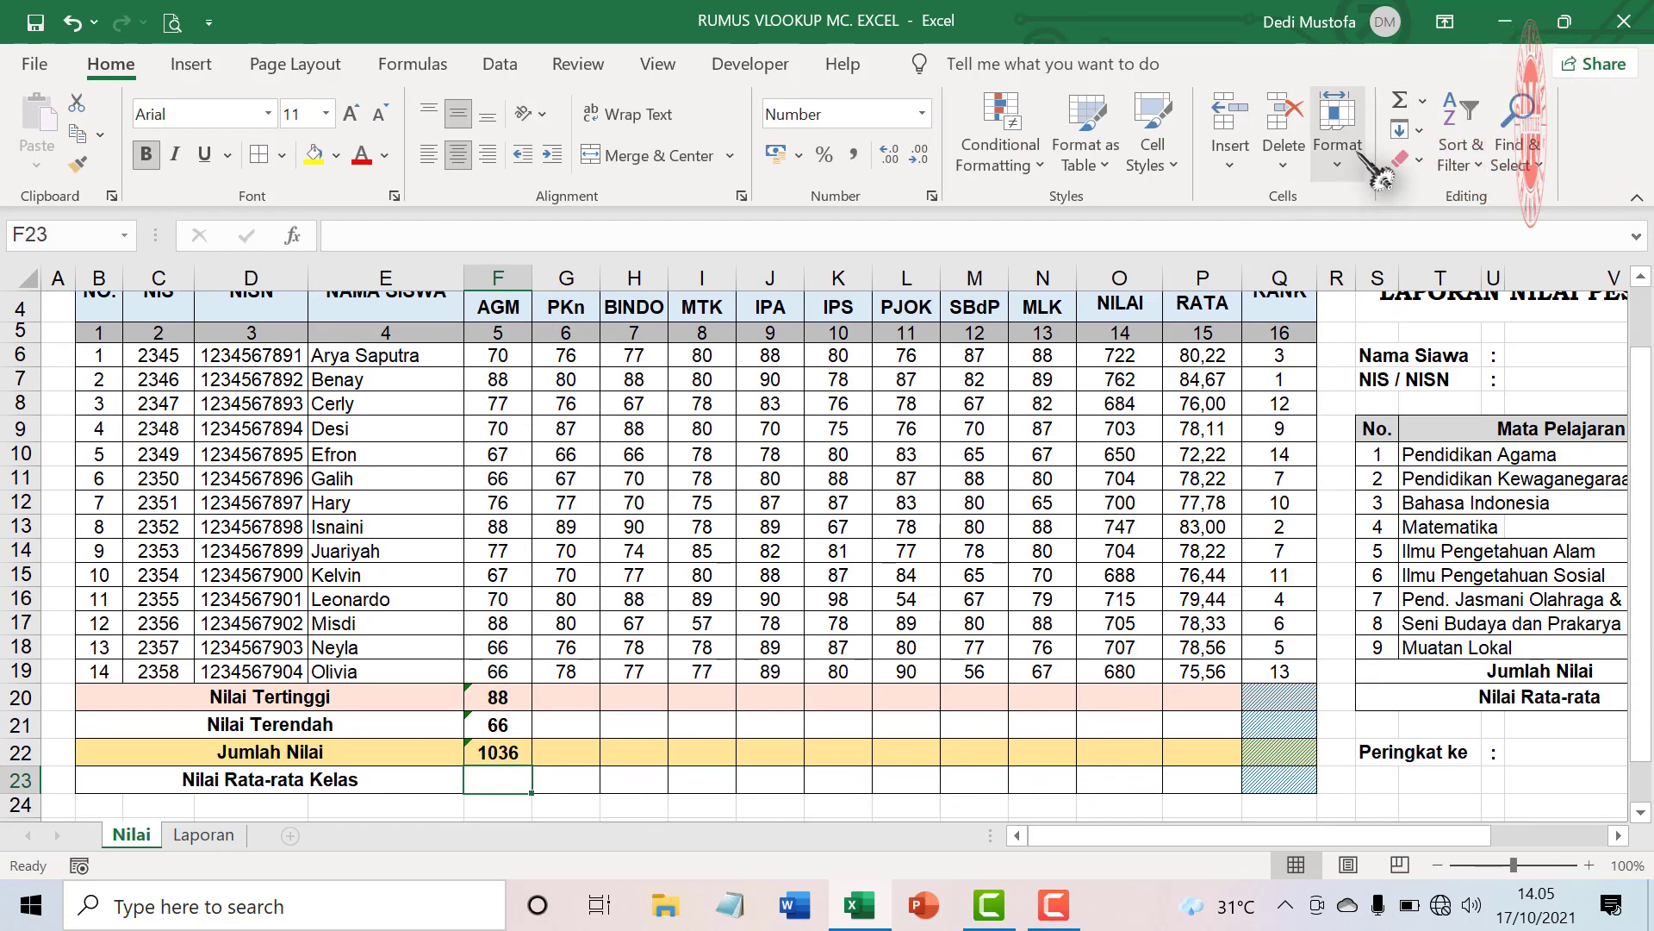
# - Average the AGM scores in F23 in the Nilai Rata-rata Kelas row and fill the F20:F23 summary formulas across to column P
pyautogui.click(1422, 101)
pyautogui.click(1551, 171)
pyautogui.moveTo(498, 355); pyautogui.dragTo(1234, 798)
pyautogui.press('Return')
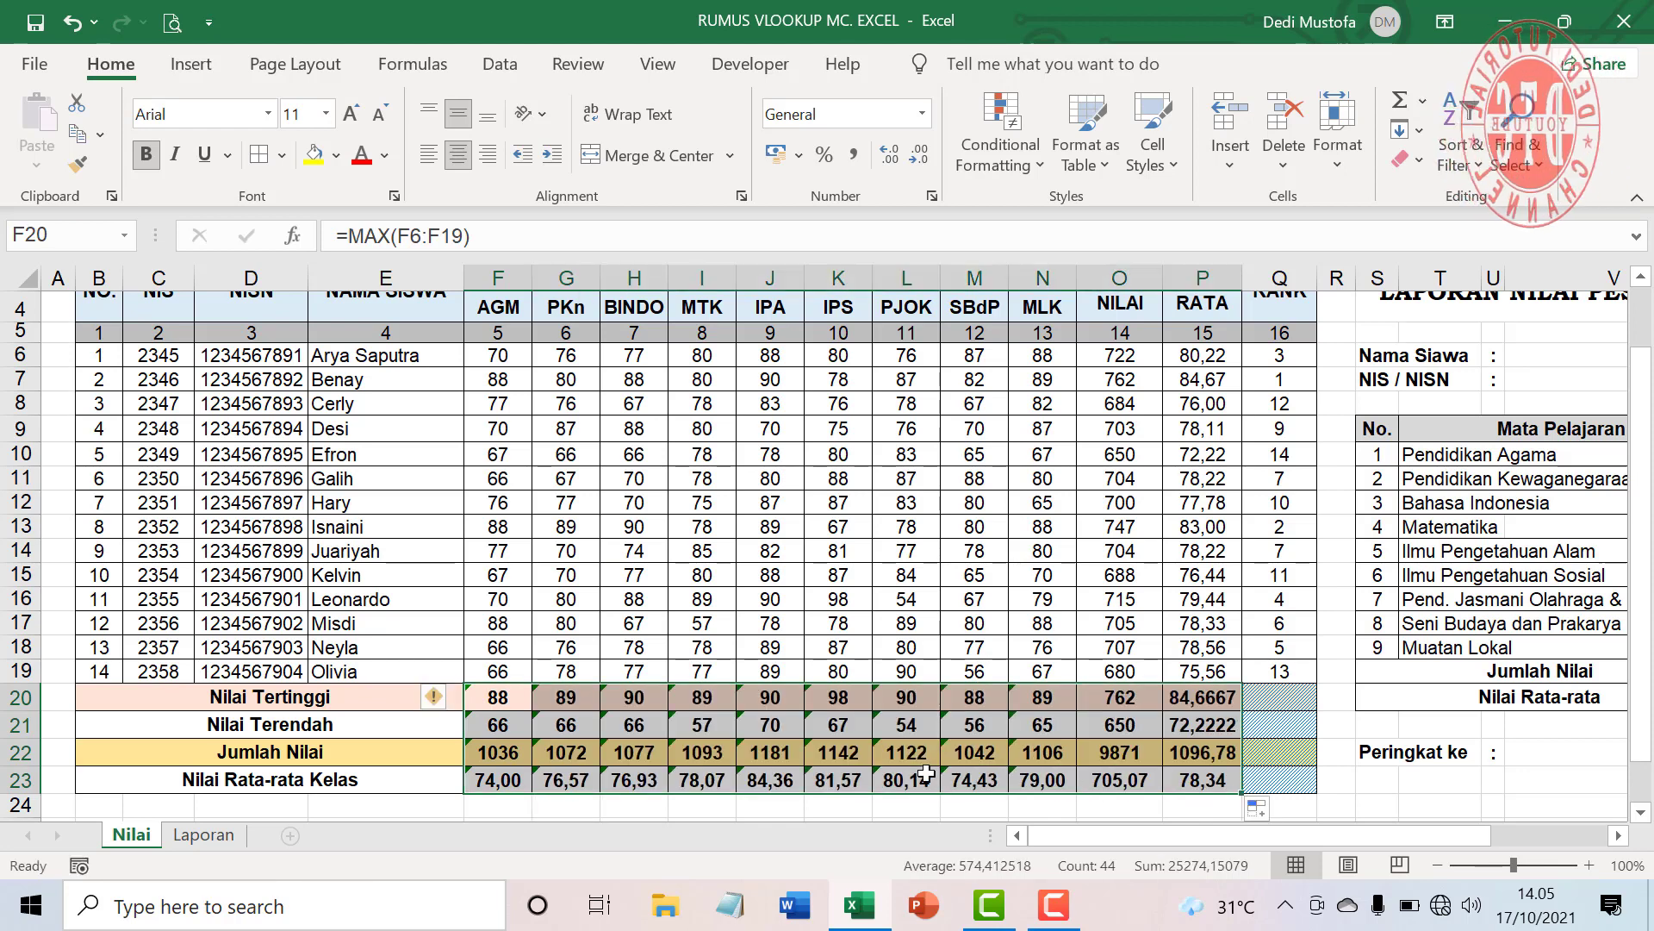
pyautogui.click(1203, 780)
pyautogui.click(561, 240)
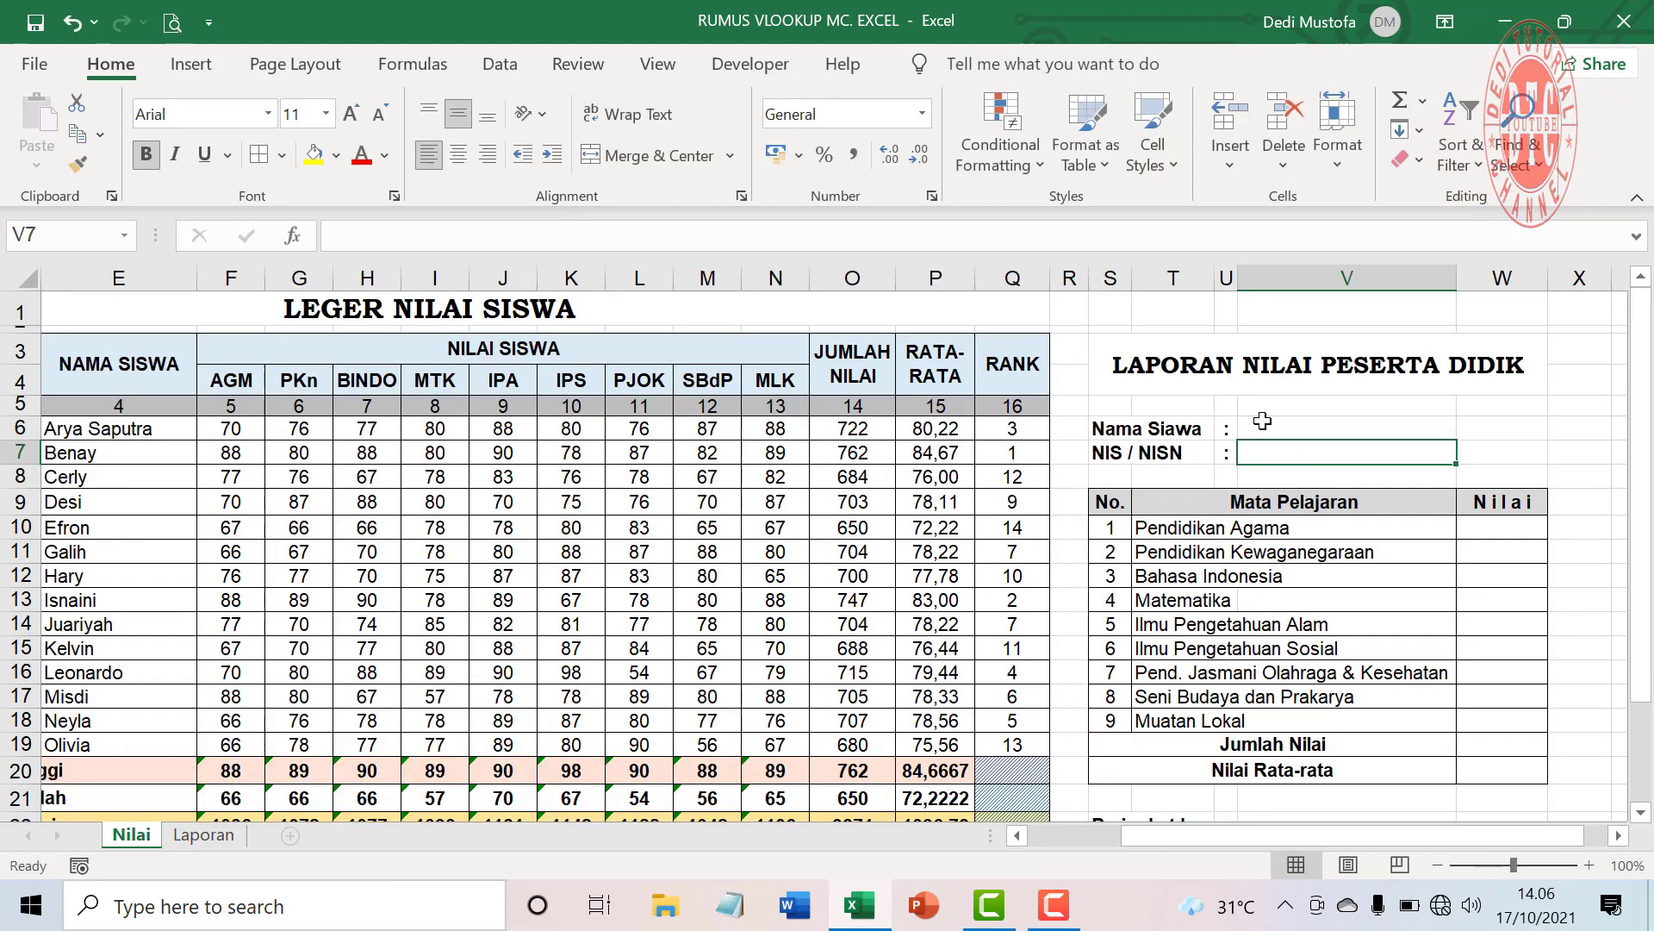
# - Begin a VLOOKUP formula in V6 beside Nama Siawa with the absolute reference $X$6 as the lookup value
pyautogui.click(1263, 421)
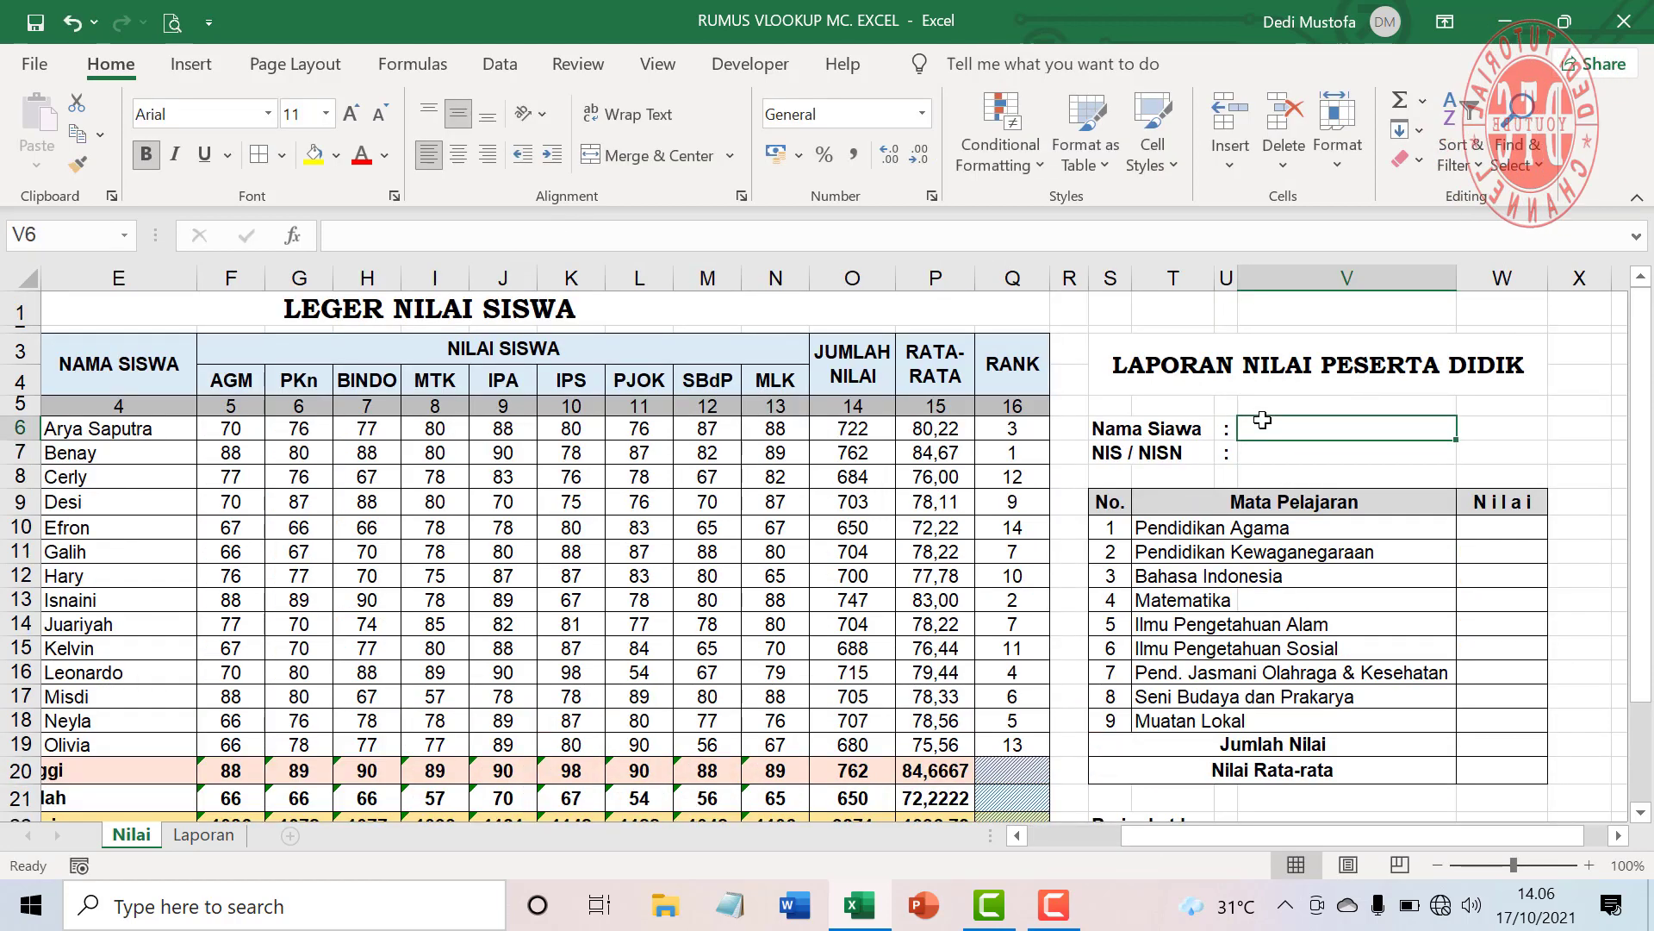
pyautogui.click(1619, 835)
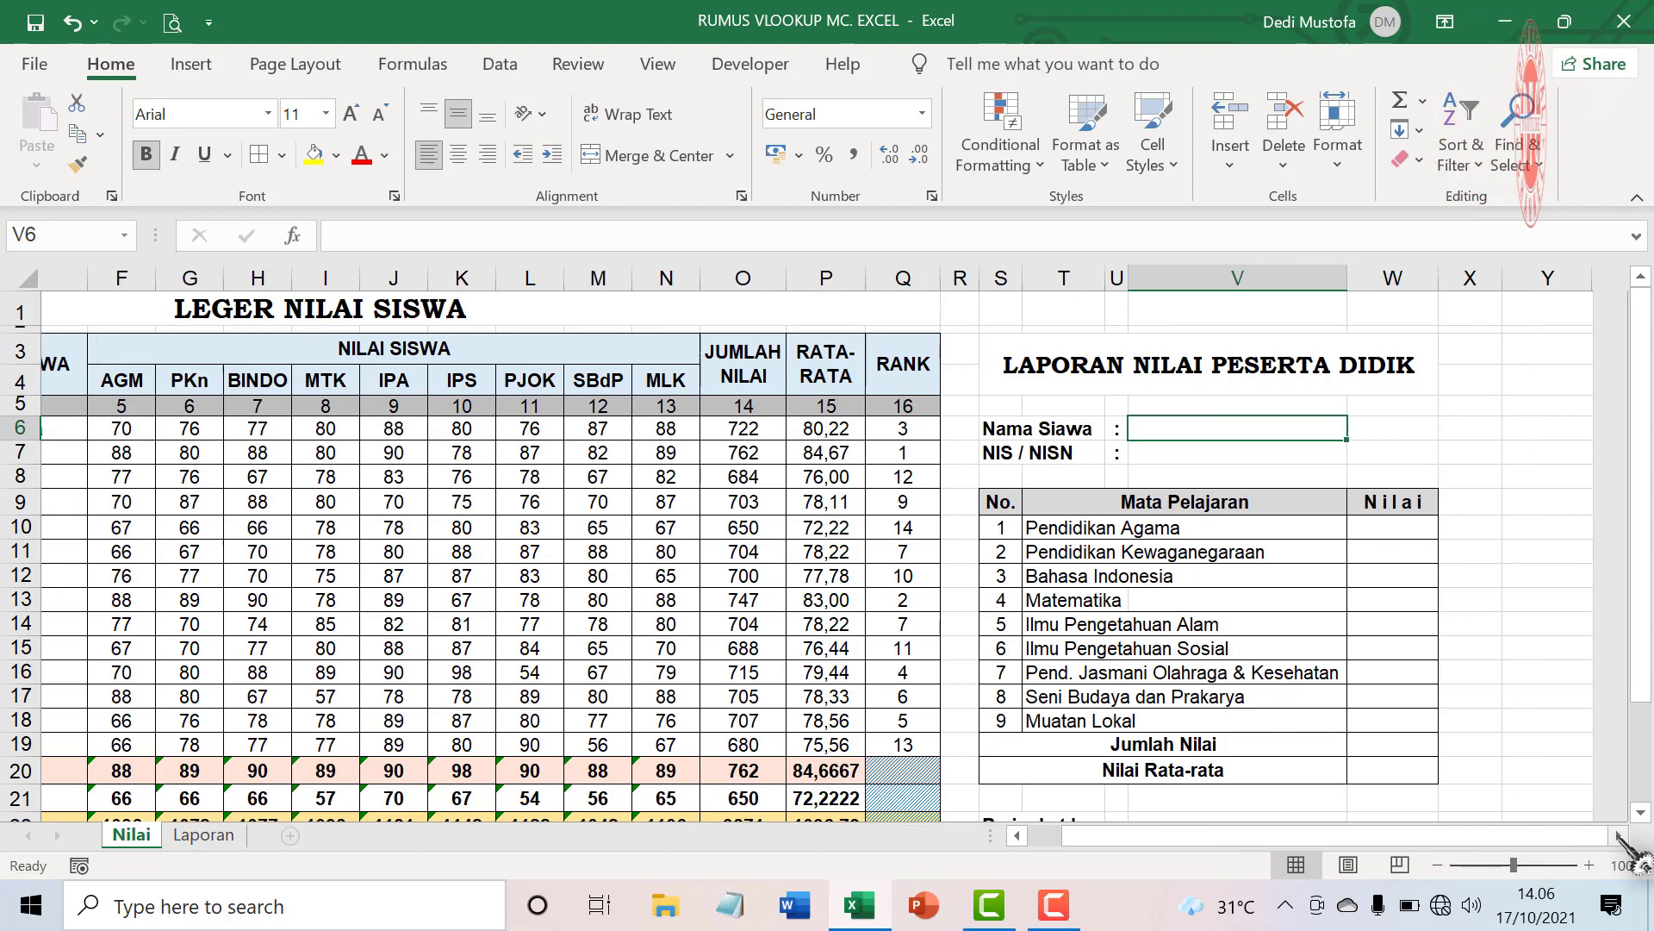
pyautogui.click(1618, 835)
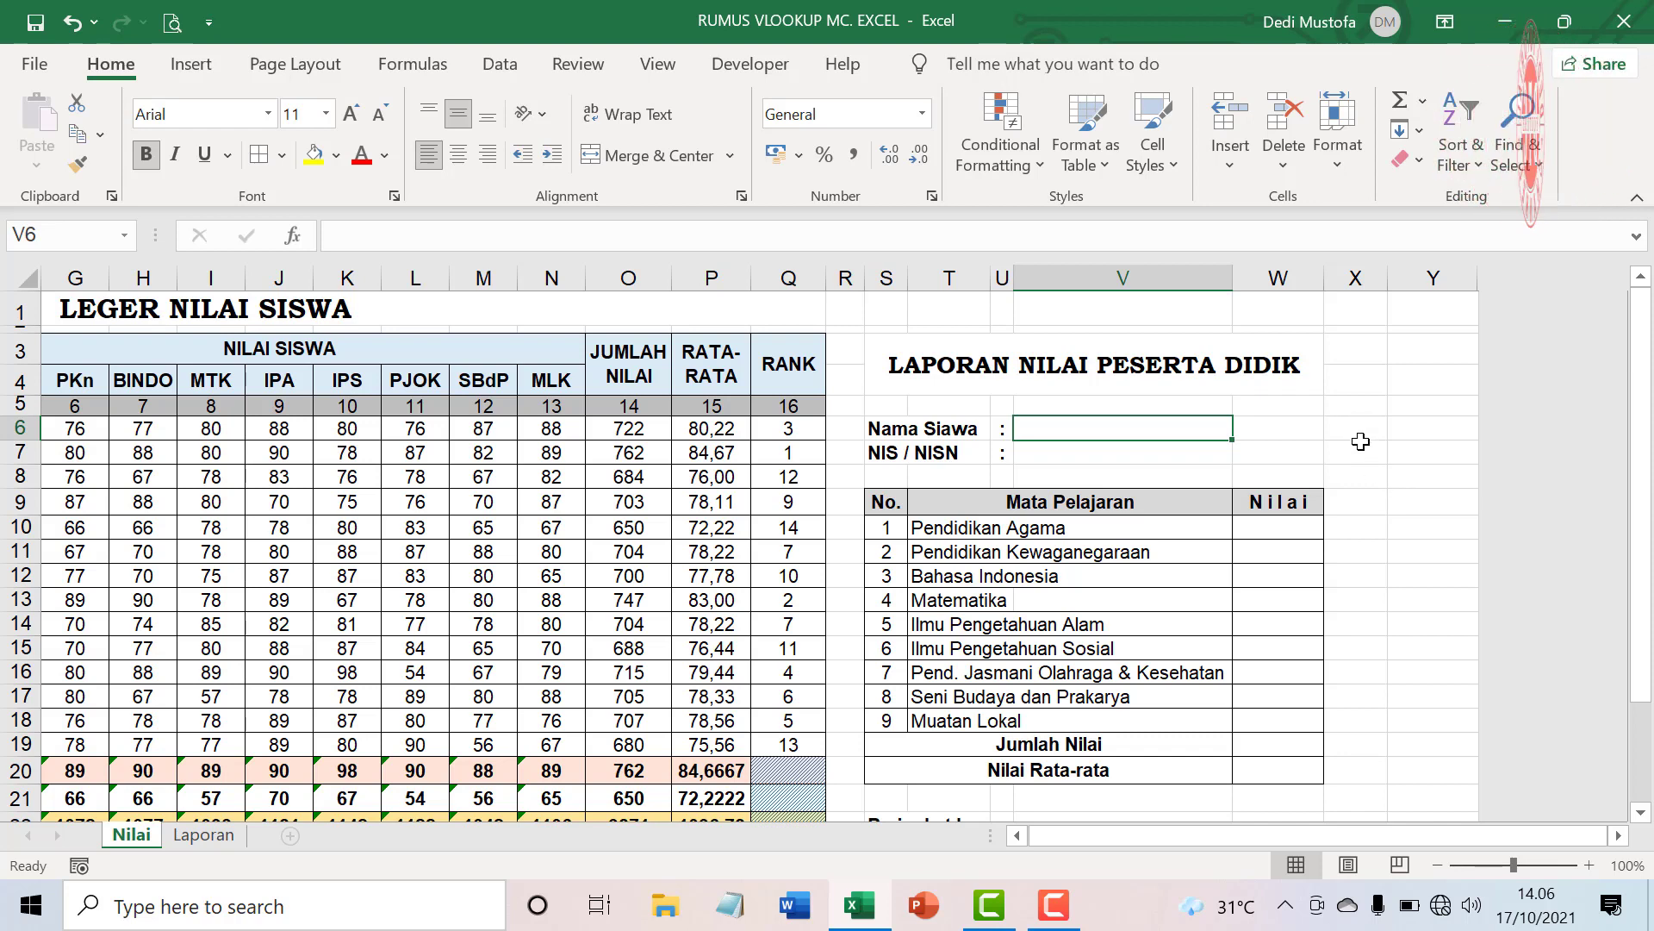
pyautogui.write('=')
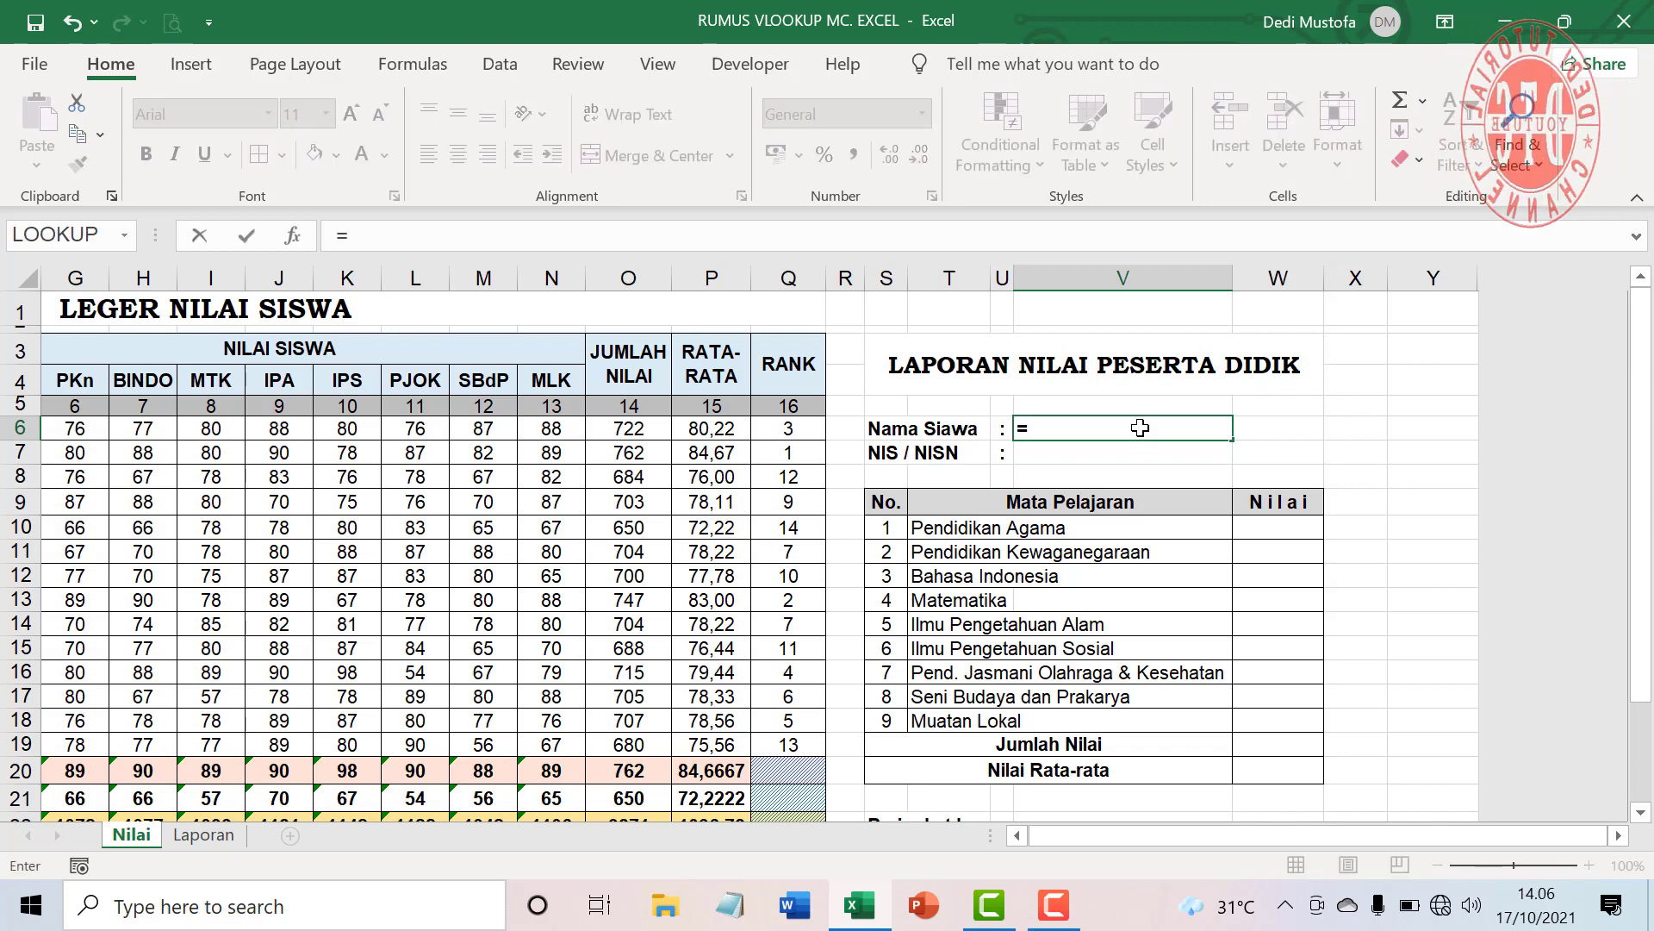
pyautogui.write('vlookup(')
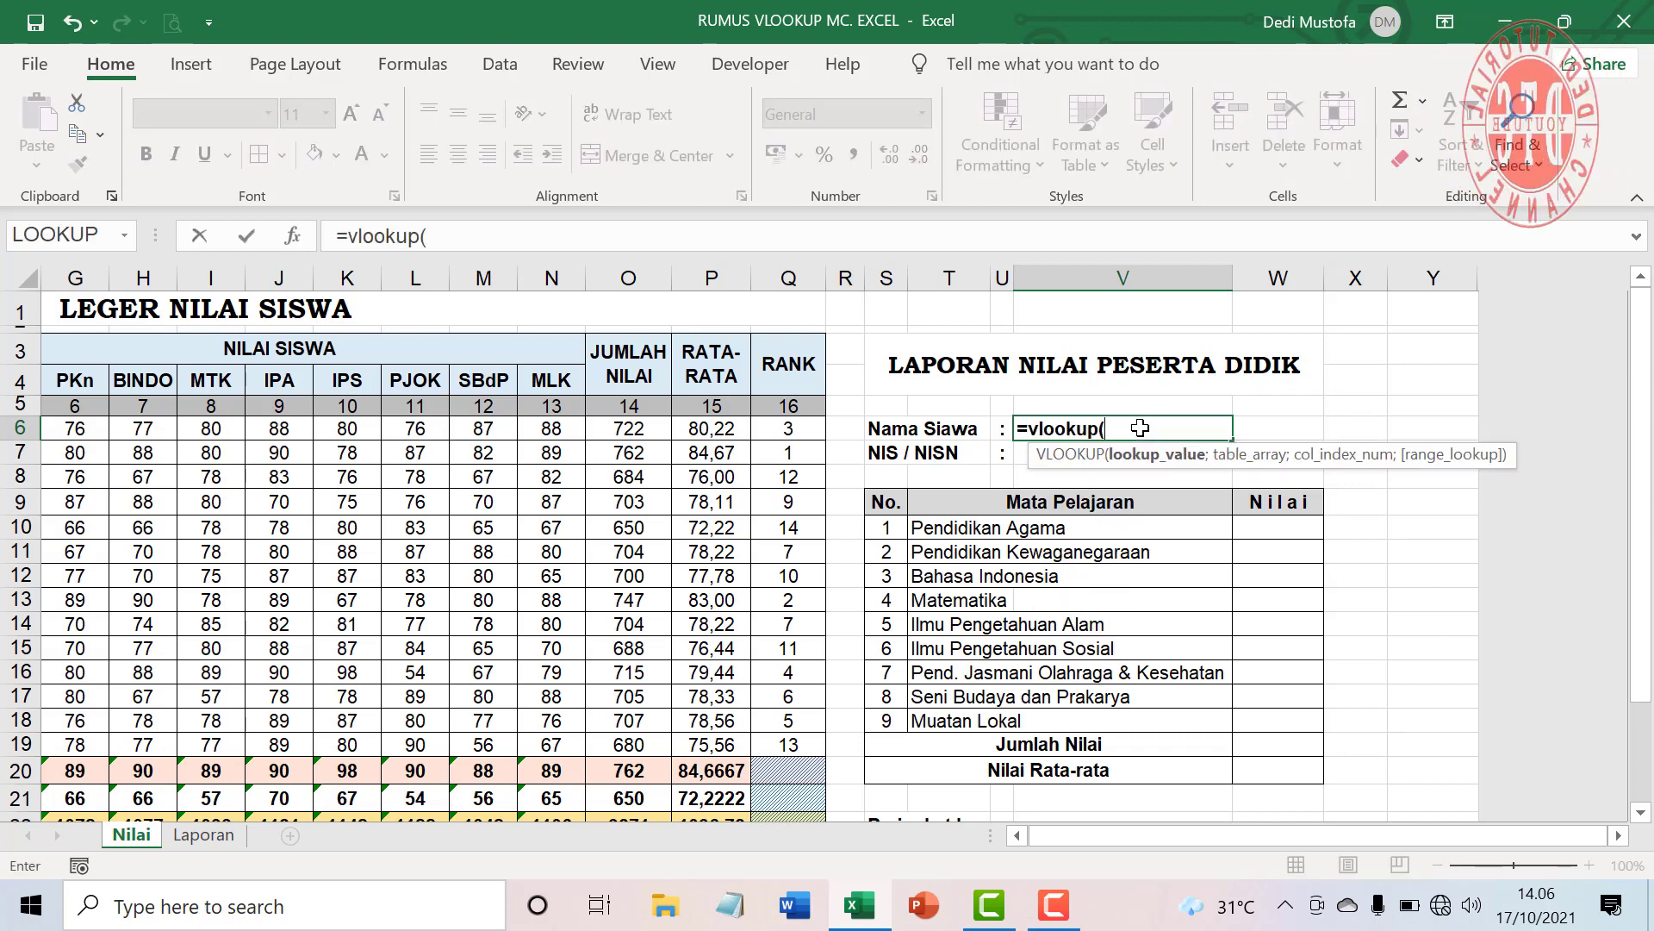
pyautogui.click(1358, 428)
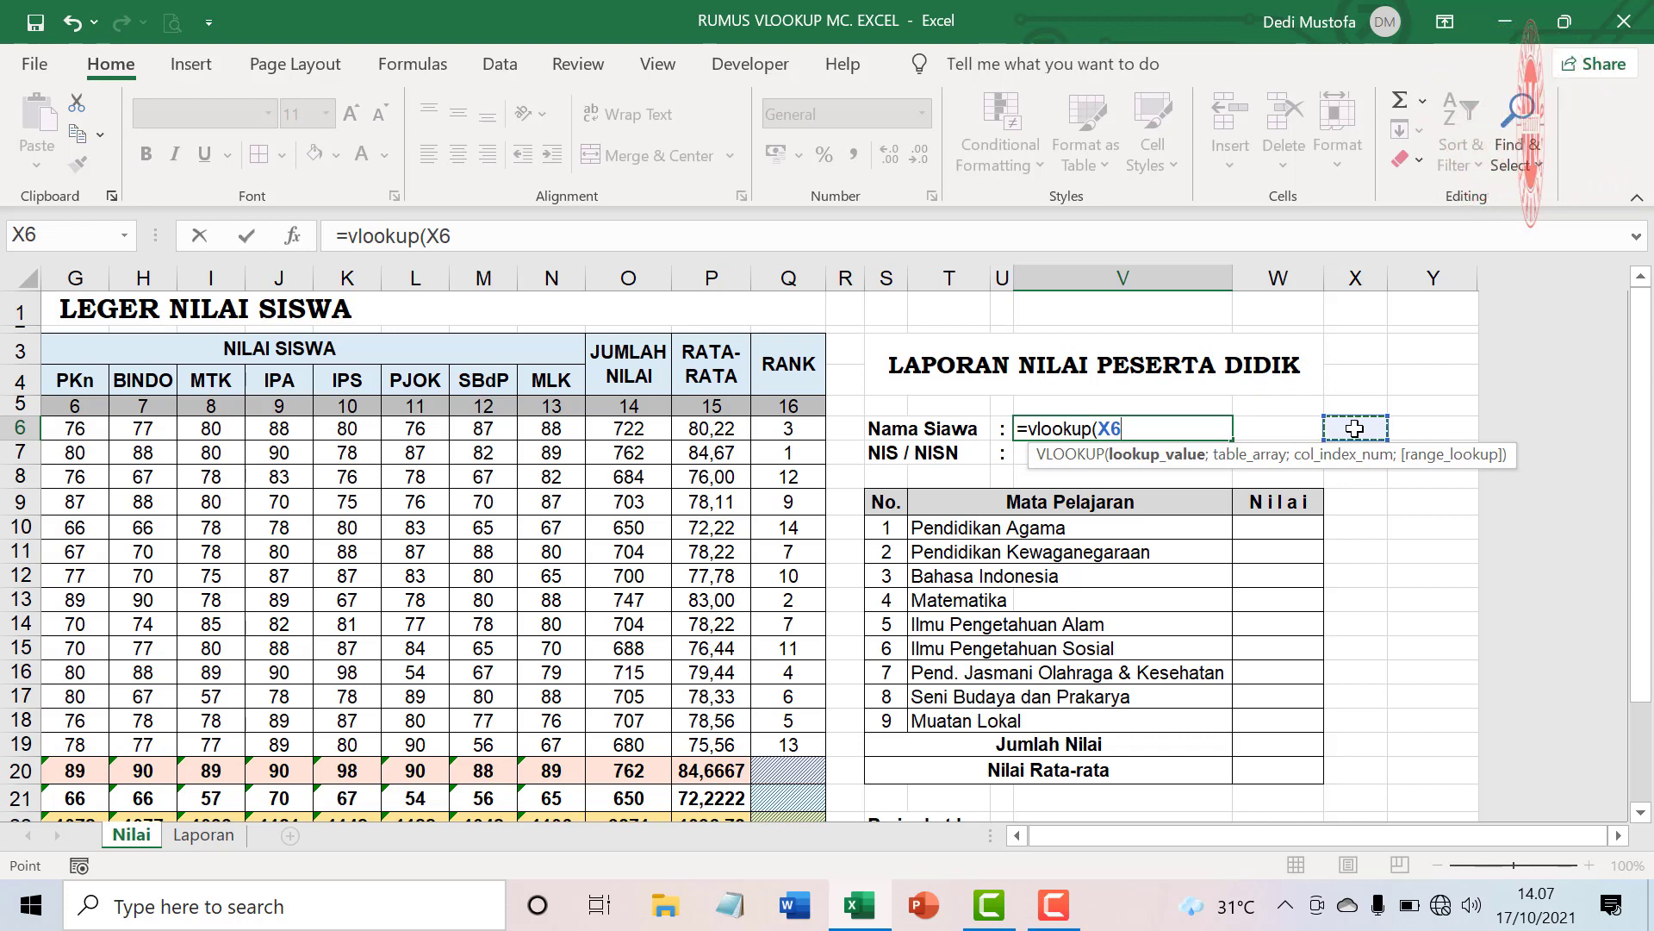
pyautogui.press('F4')
pyautogui.write(';')
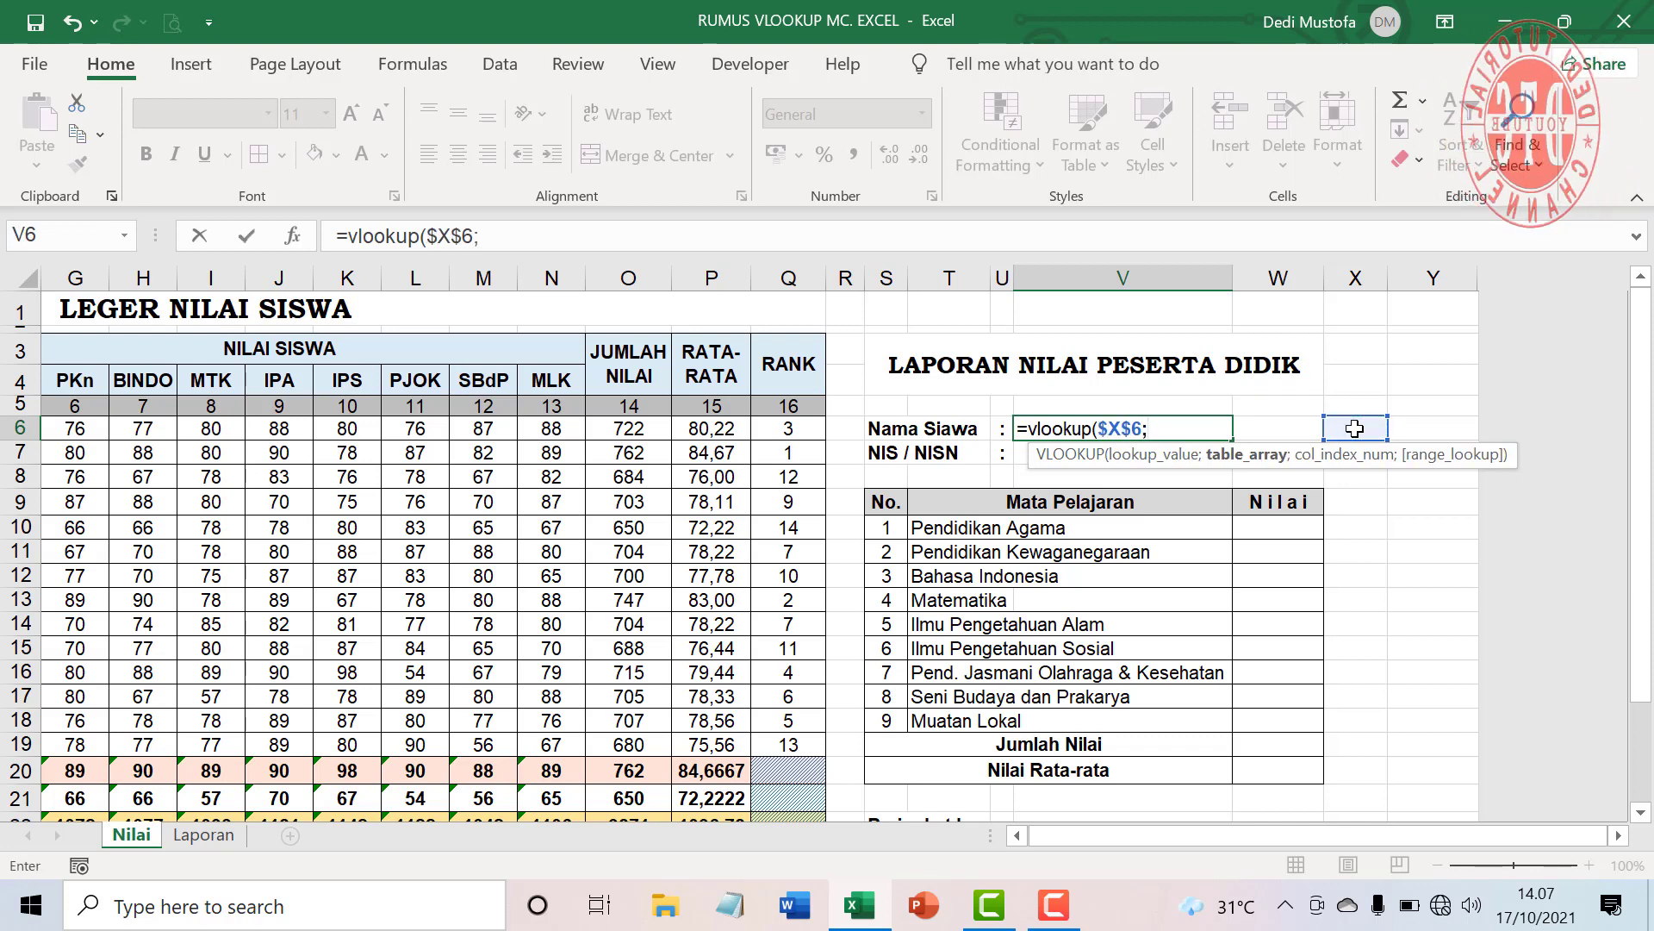
# - Complete the V6 VLOOKUP formula with the ledger range B3:Q23 as the table array and column index 4
pyautogui.moveTo(1196, 835); pyautogui.dragTo(1073, 836)
pyautogui.moveTo(94, 366); pyautogui.dragTo(1279, 780)
pyautogui.click(638, 246)
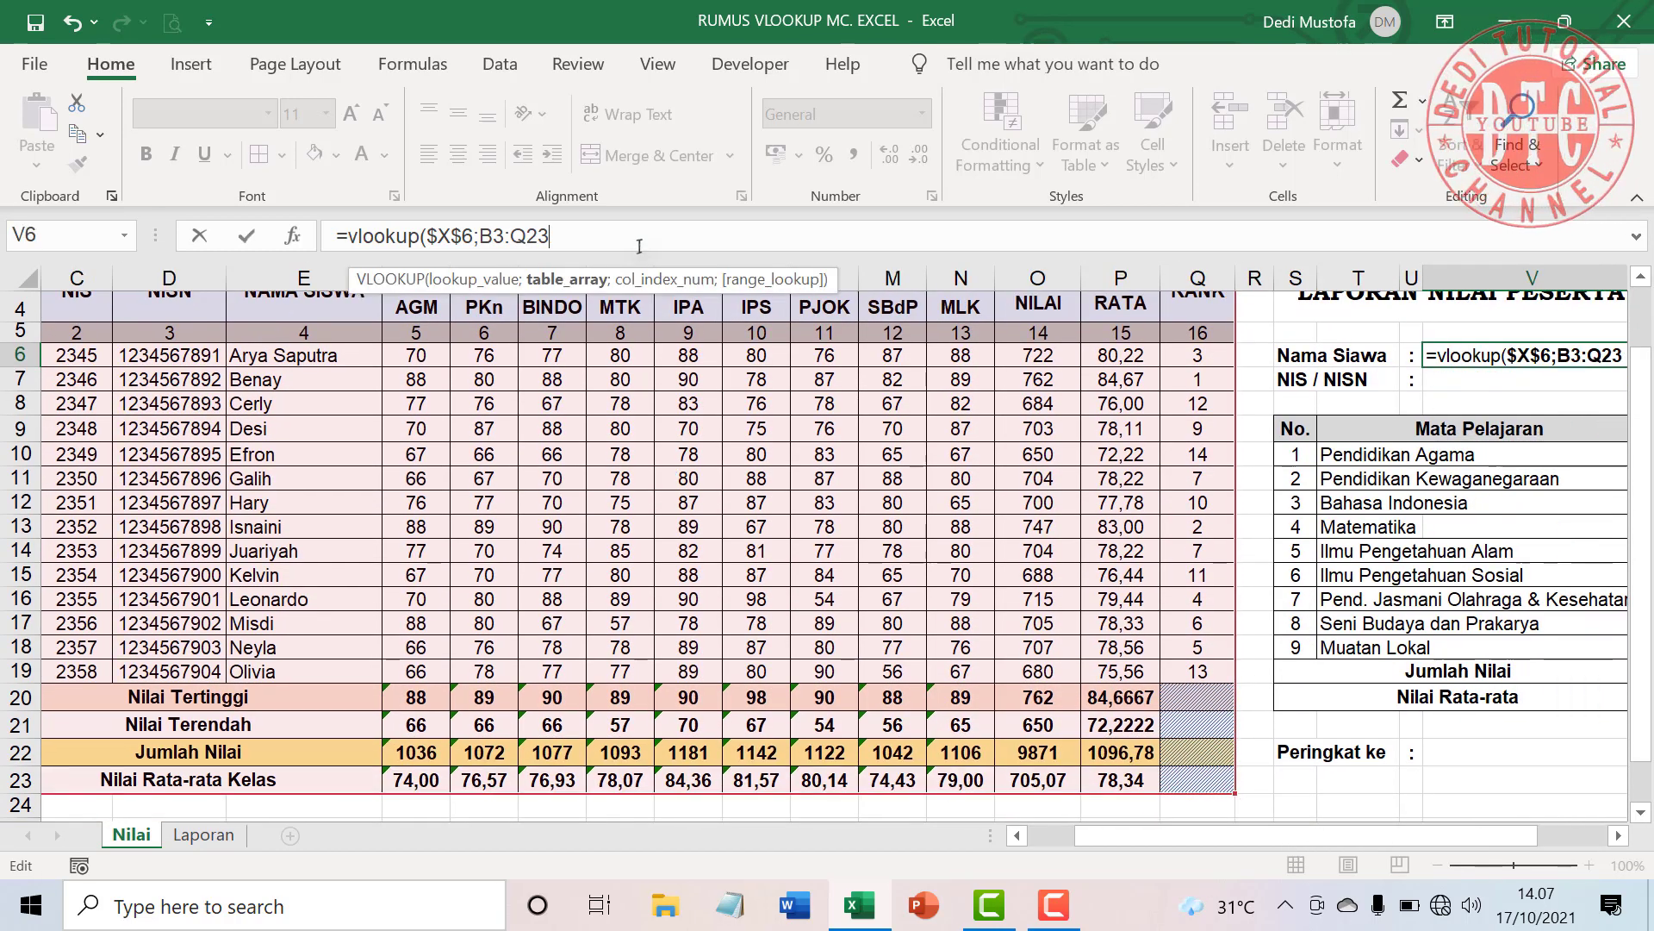
pyautogui.write(';')
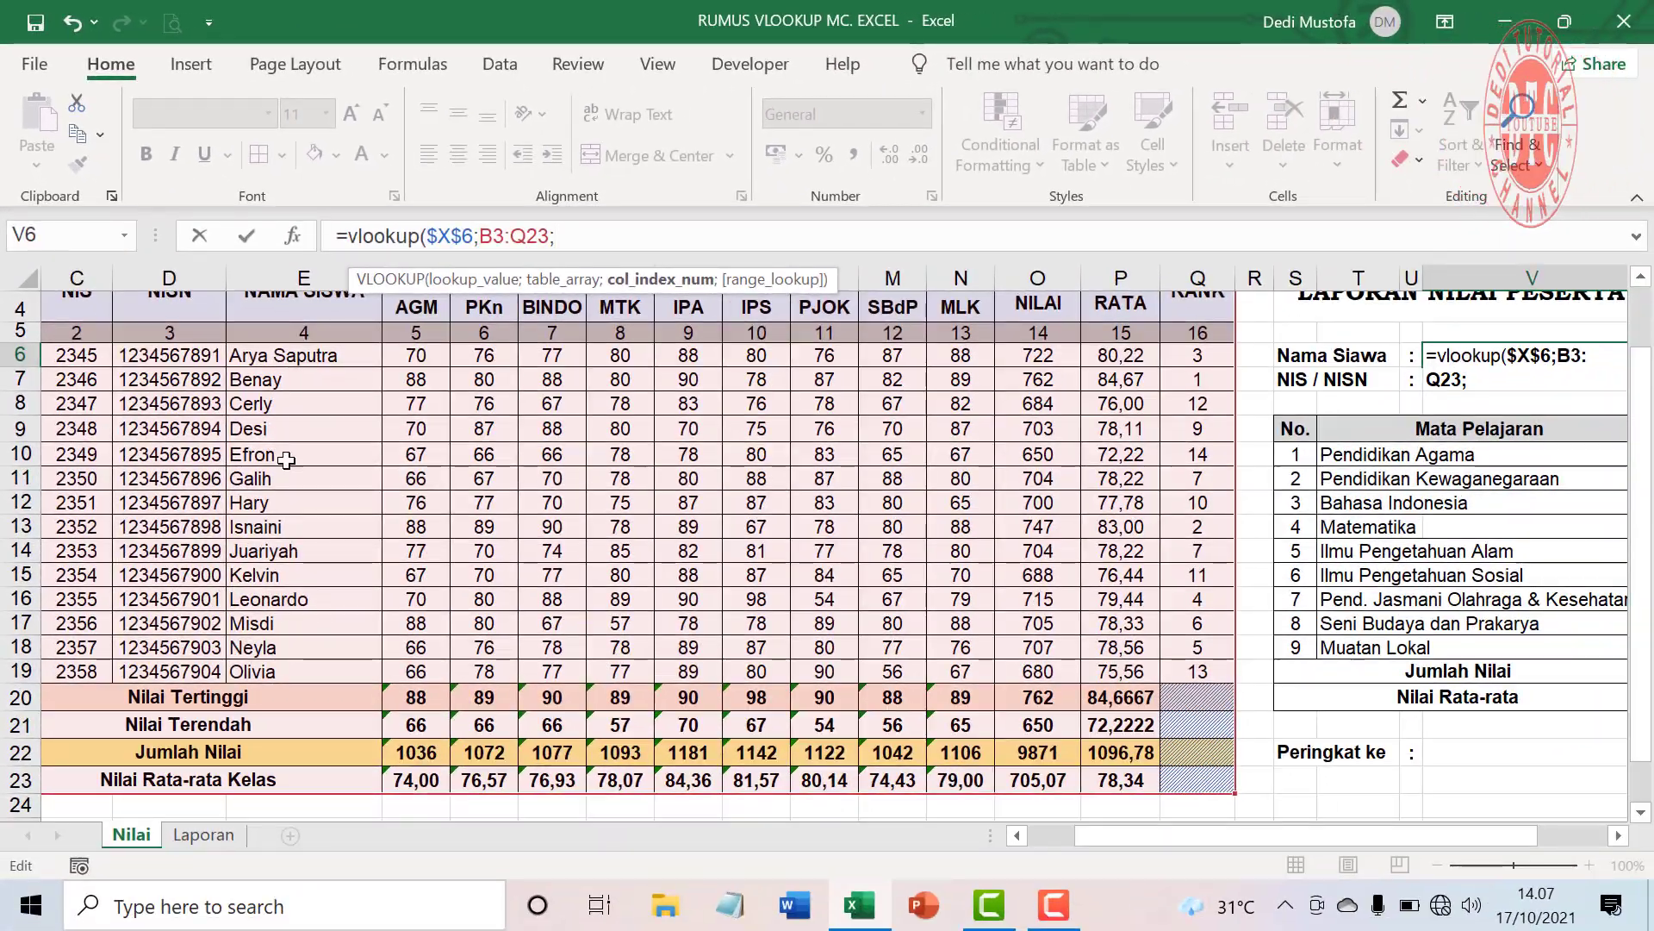
pyautogui.scroll(1, 99, 712)
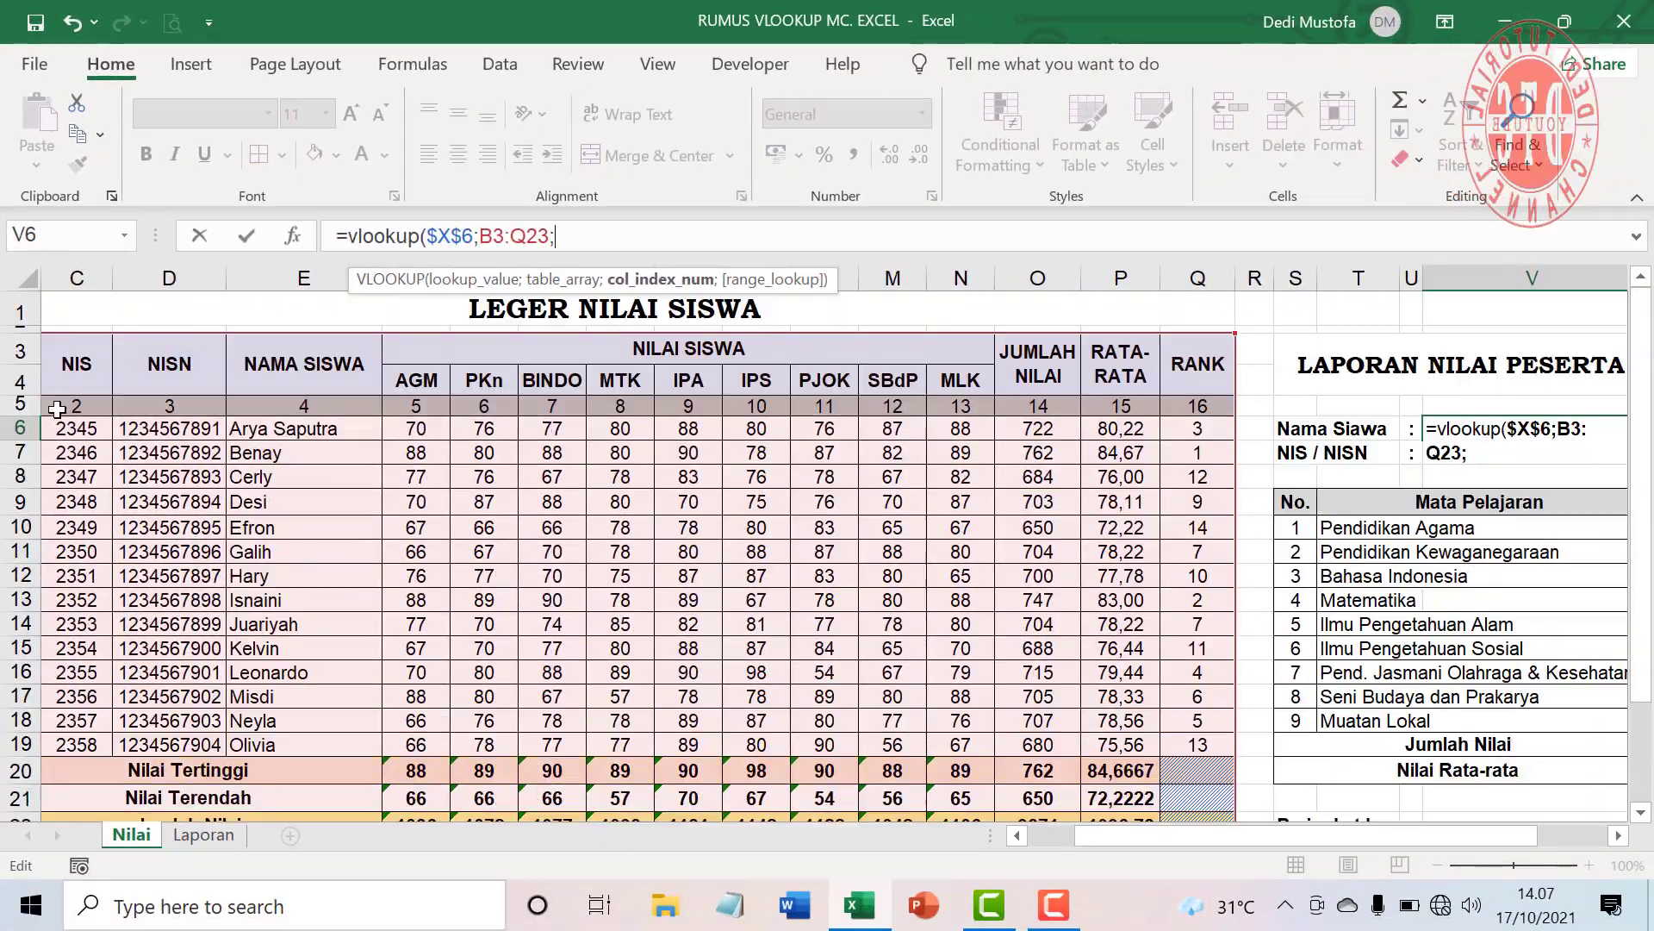
pyautogui.moveTo(1099, 835); pyautogui.dragTo(1050, 839)
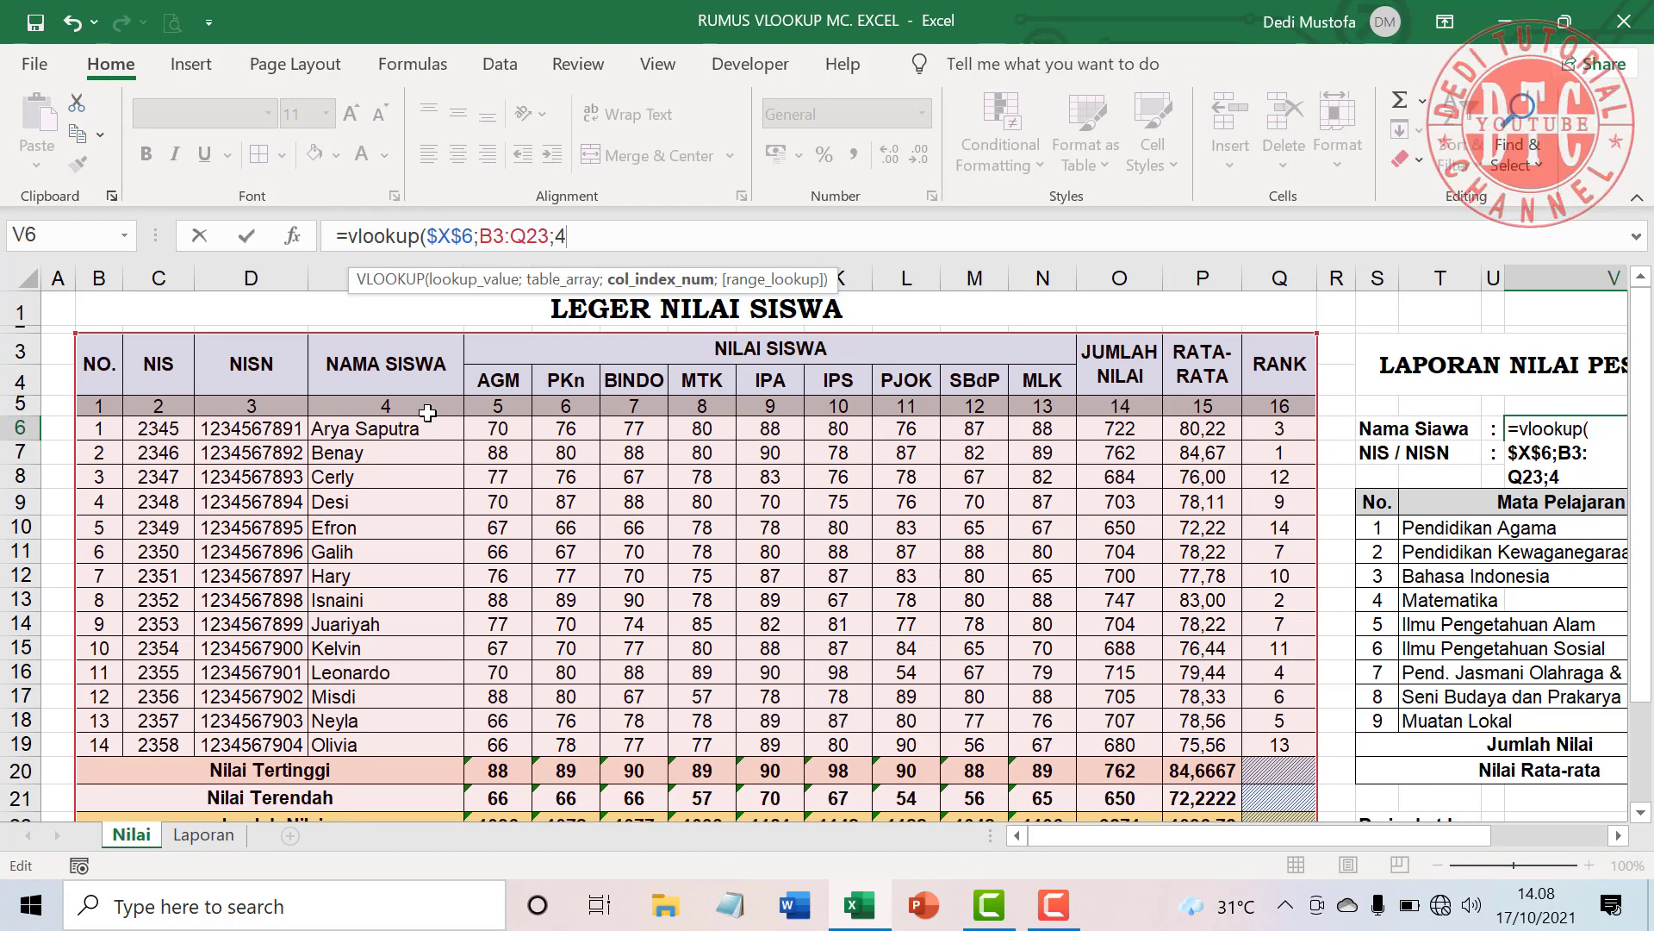
pyautogui.write(')')
pyautogui.press('Return')
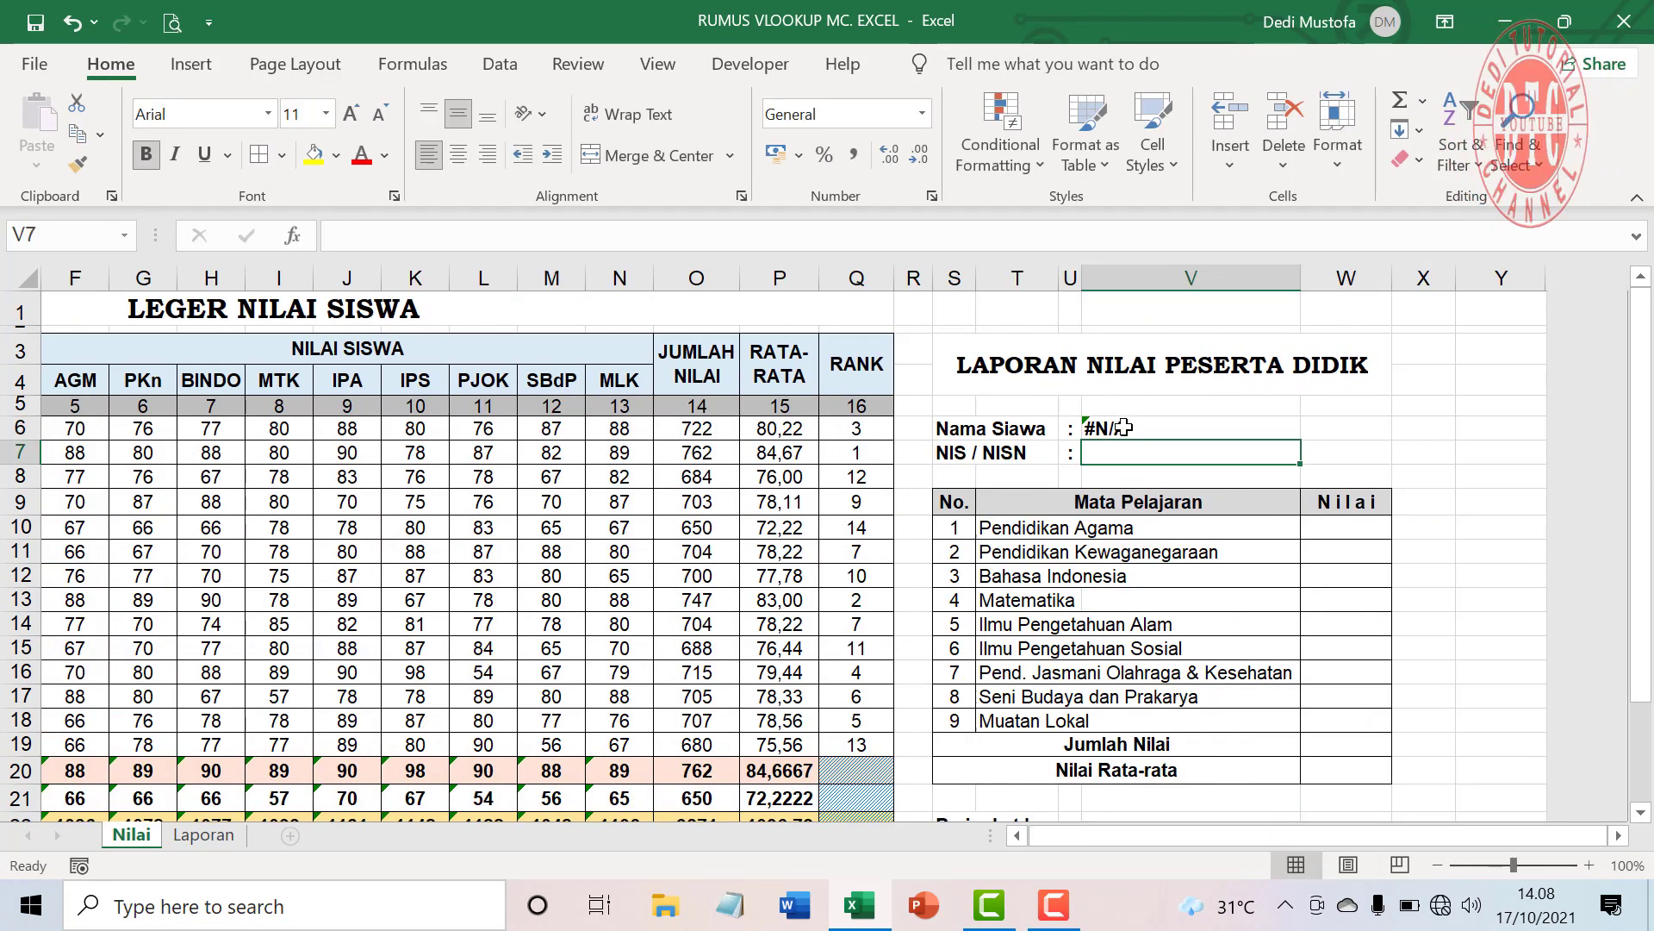
# - Inspect the VLOOKUP formula in V6 and enter 1 in its lookup cell X6
pyautogui.click(1124, 427)
pyautogui.click(663, 235)
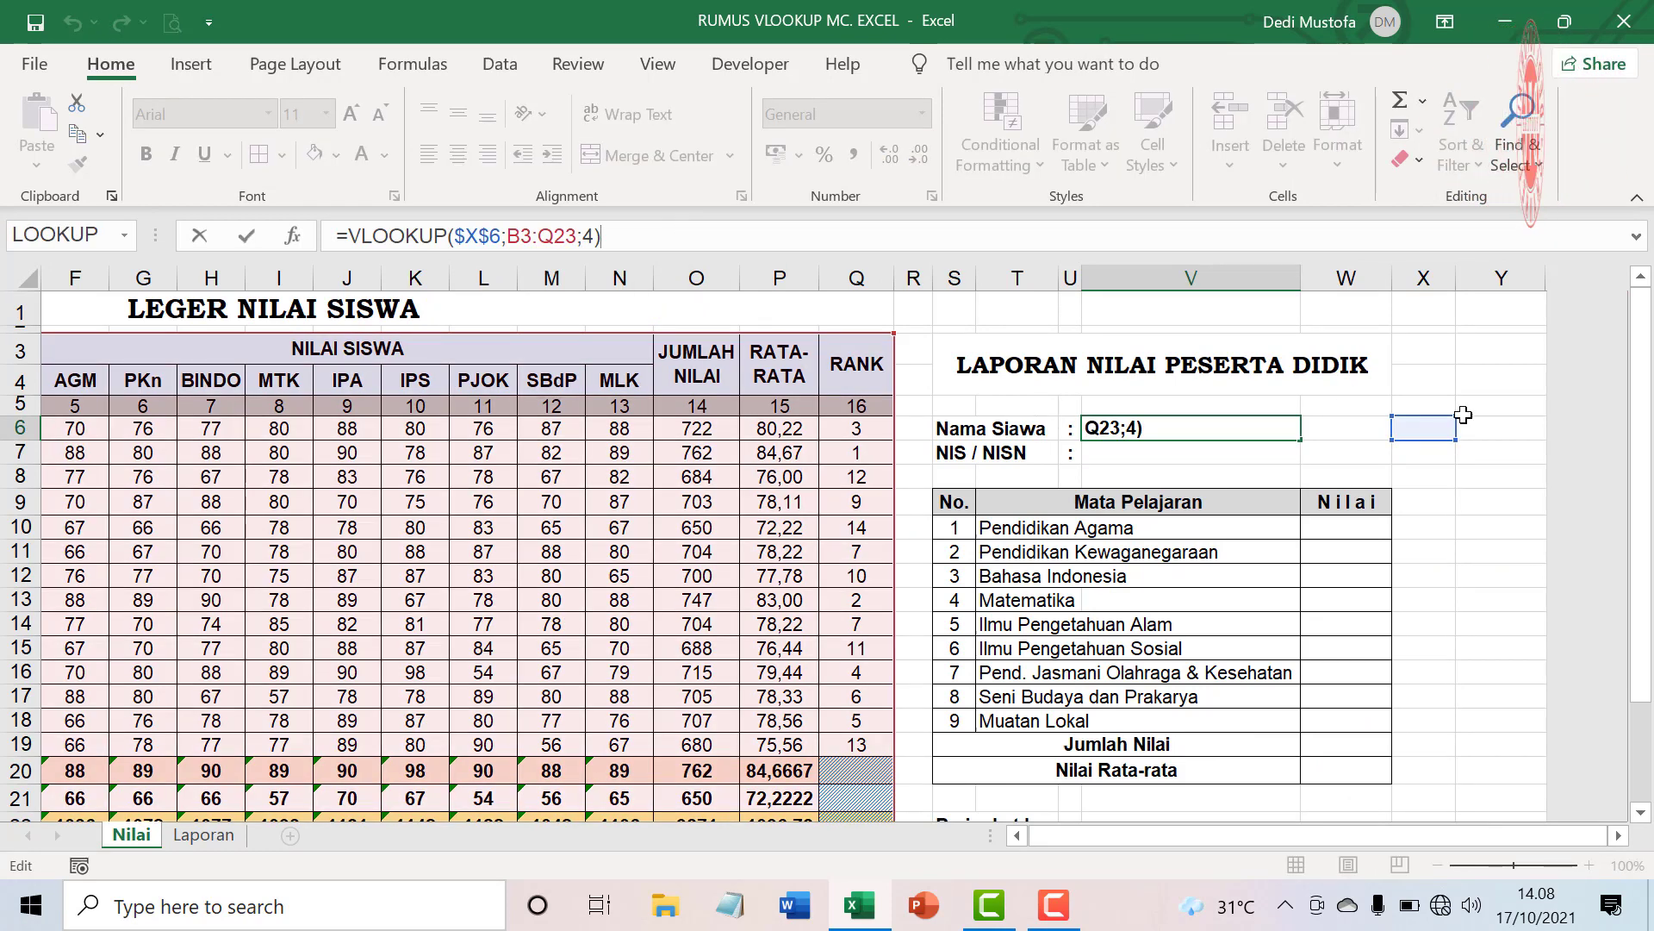
pyautogui.click(1435, 426)
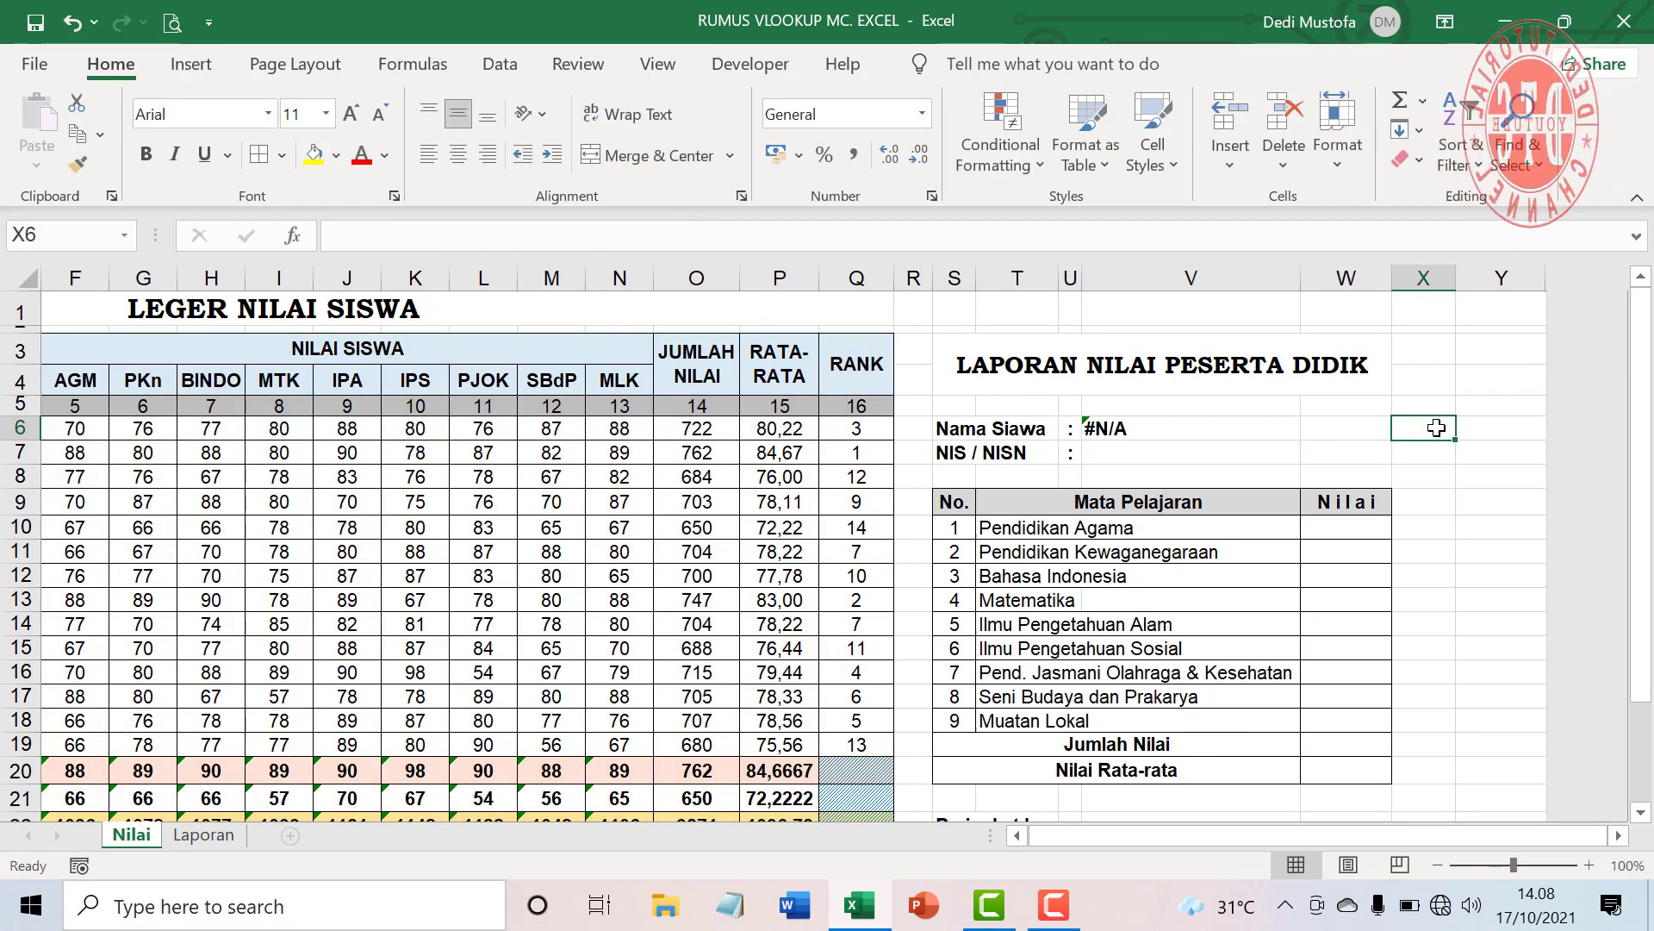
pyautogui.write('1')
pyautogui.hotkey('ctrl', 'Return')
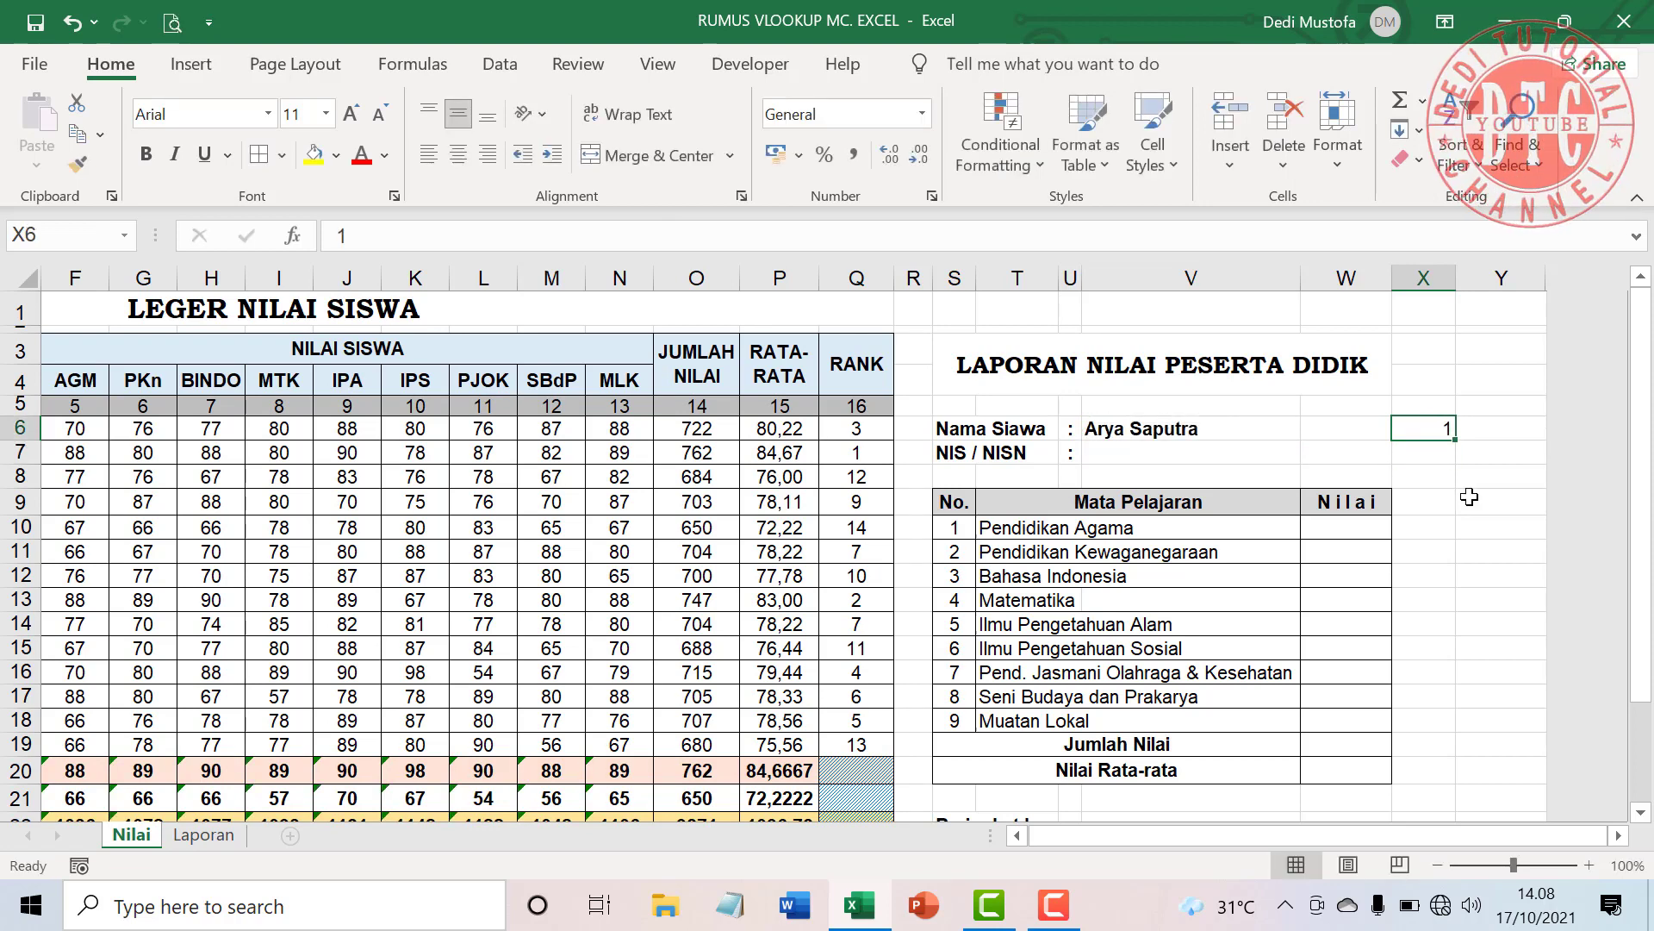
# - Clear X6, restrict it to an in-cell dropdown list sourced from =$B$6:$B$19, and choose 1 from that list
pyautogui.press('Delete')
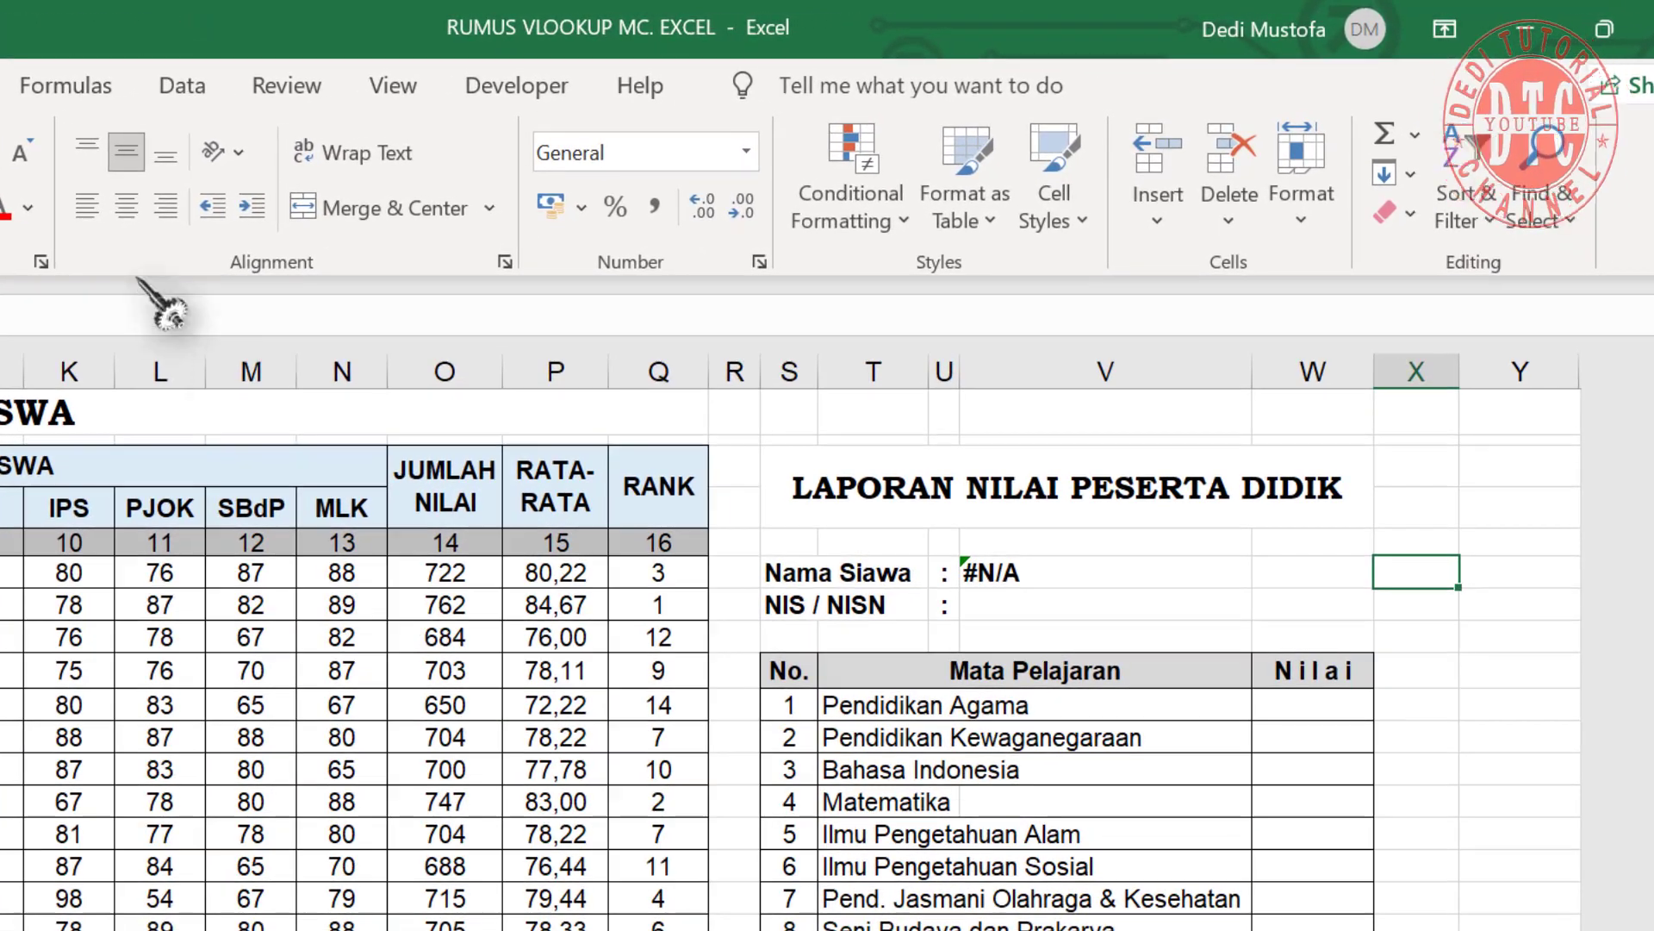
pyautogui.click(182, 86)
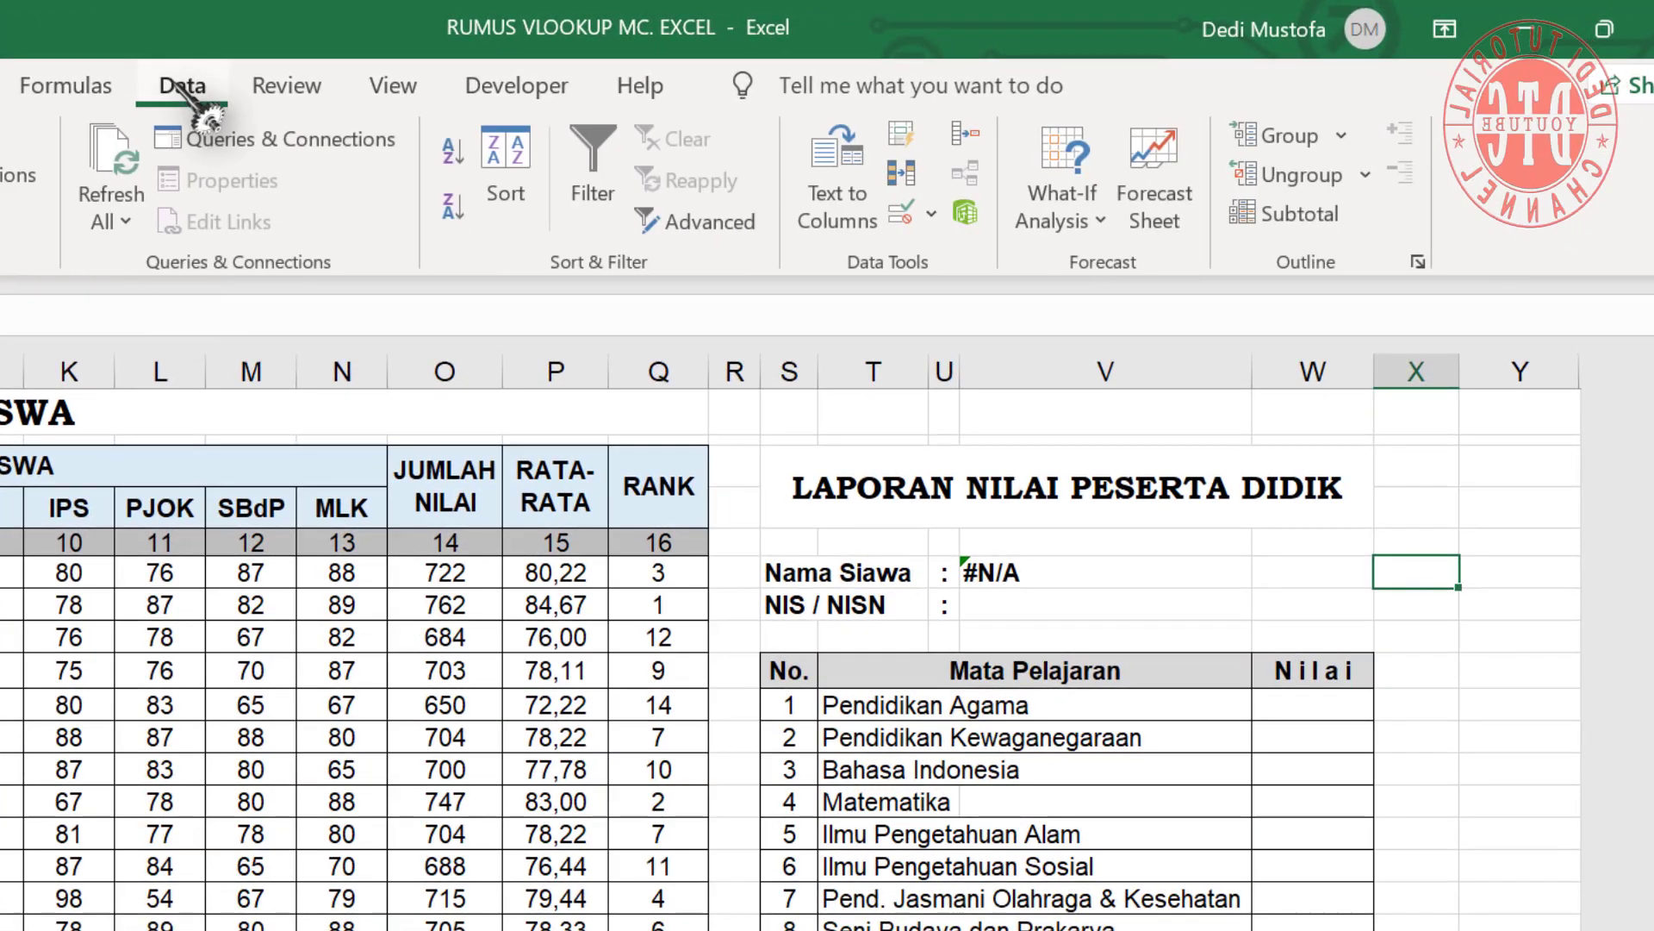
pyautogui.click(902, 213)
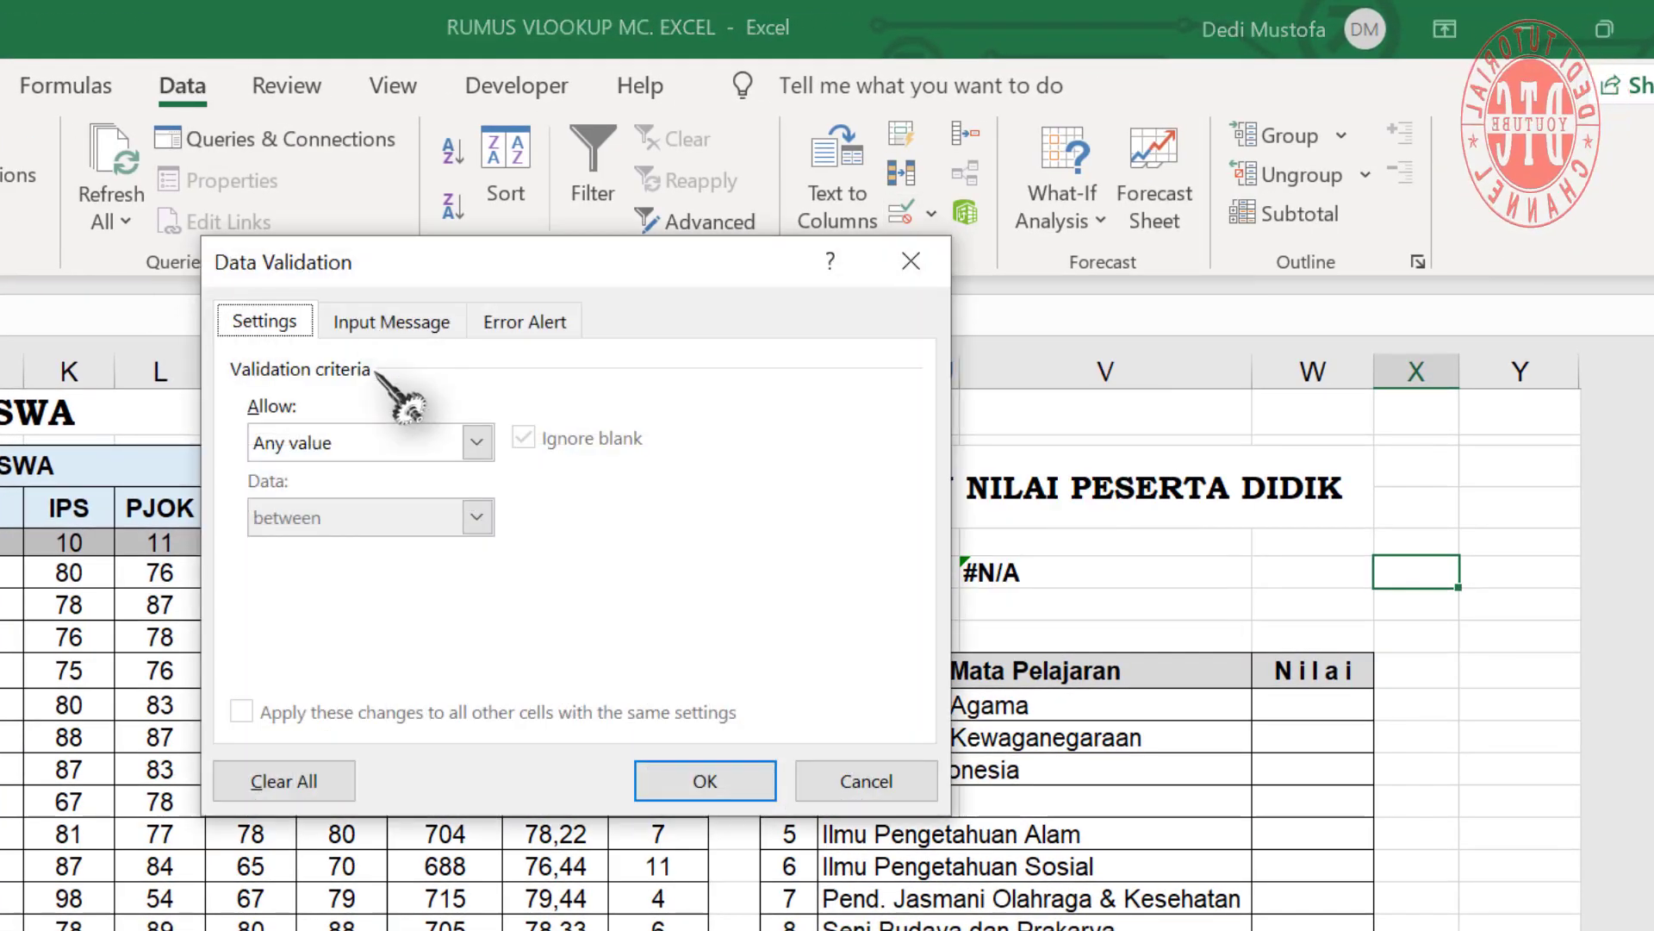
pyautogui.click(479, 443)
pyautogui.click(404, 540)
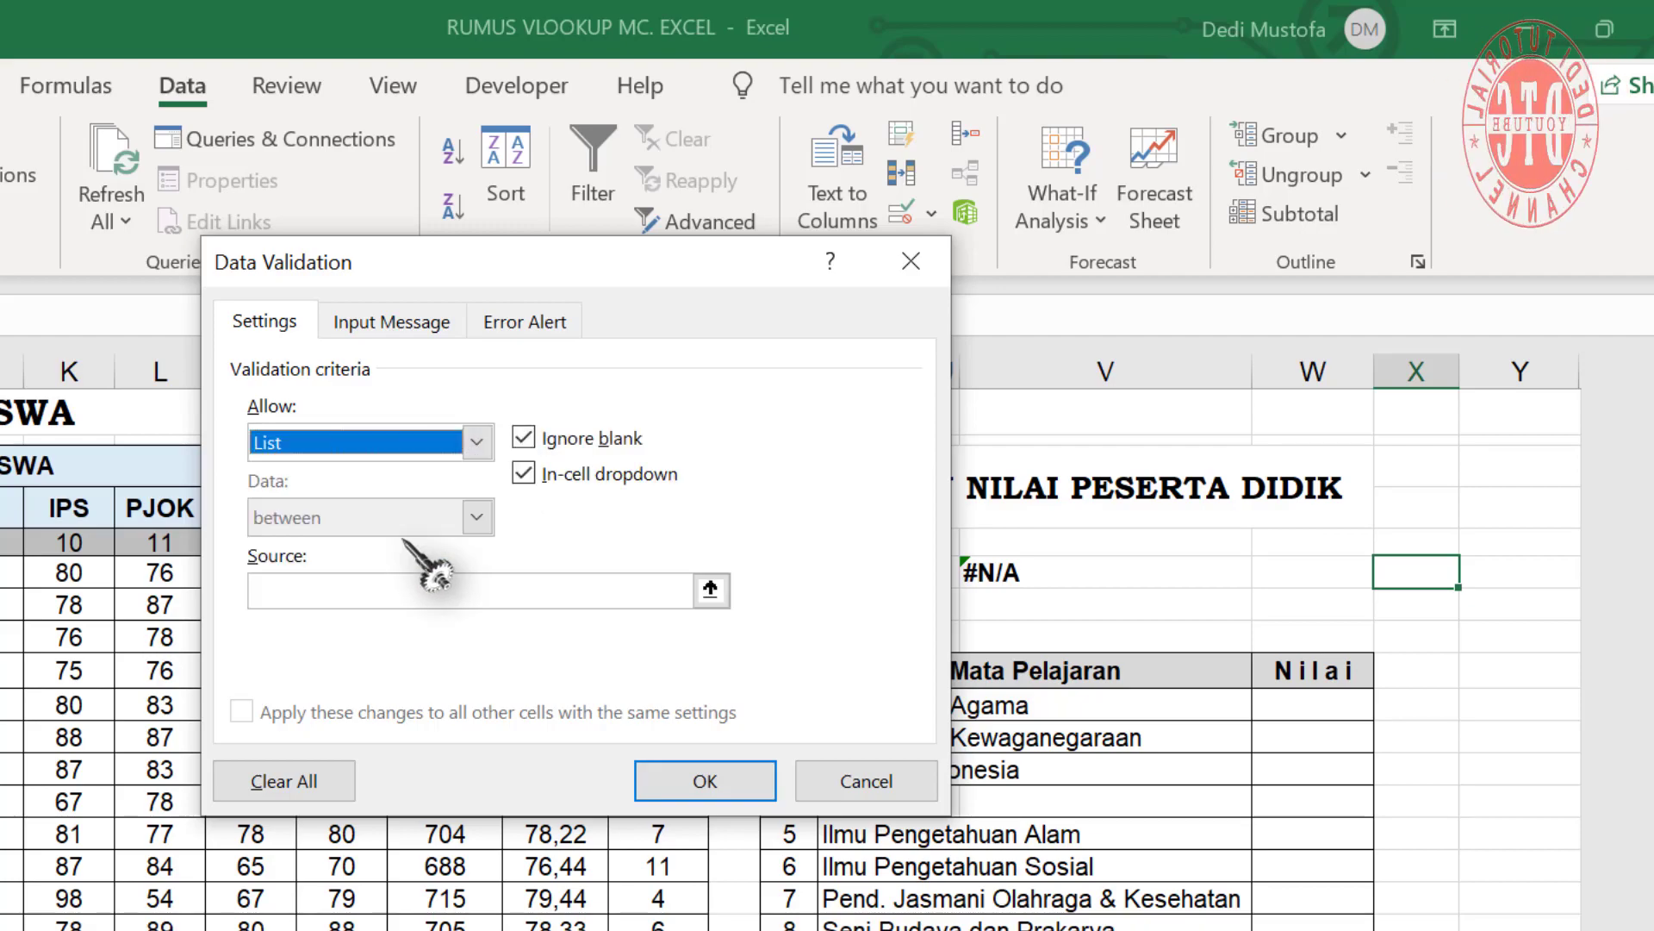
pyautogui.click(368, 593)
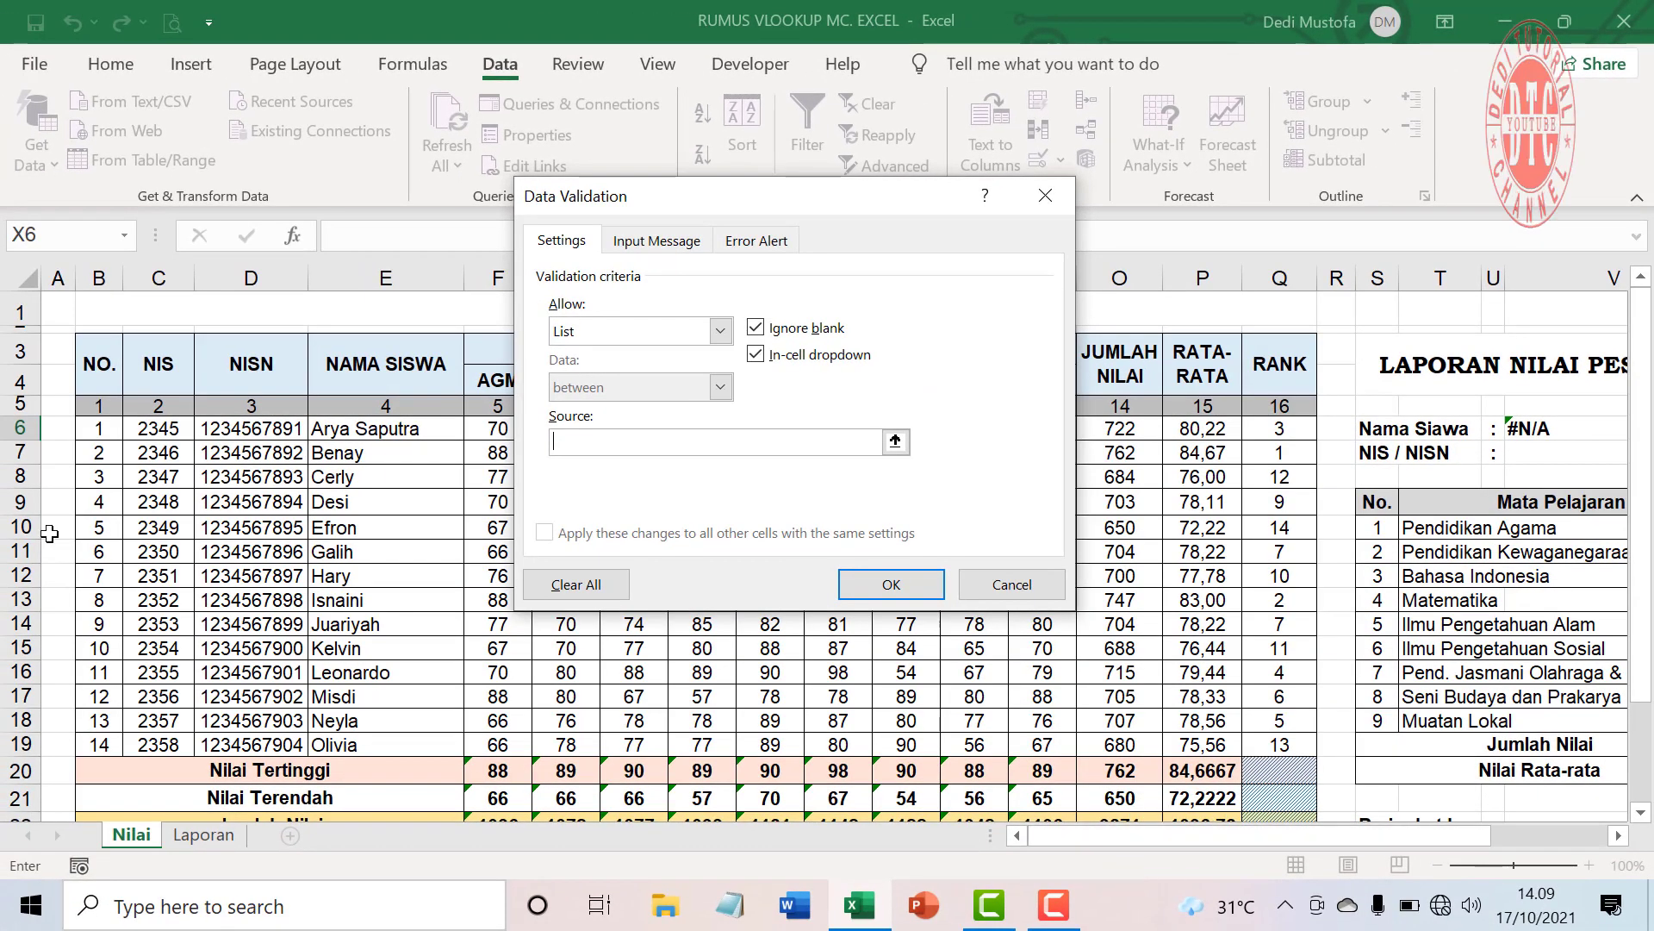
pyautogui.click(100, 428)
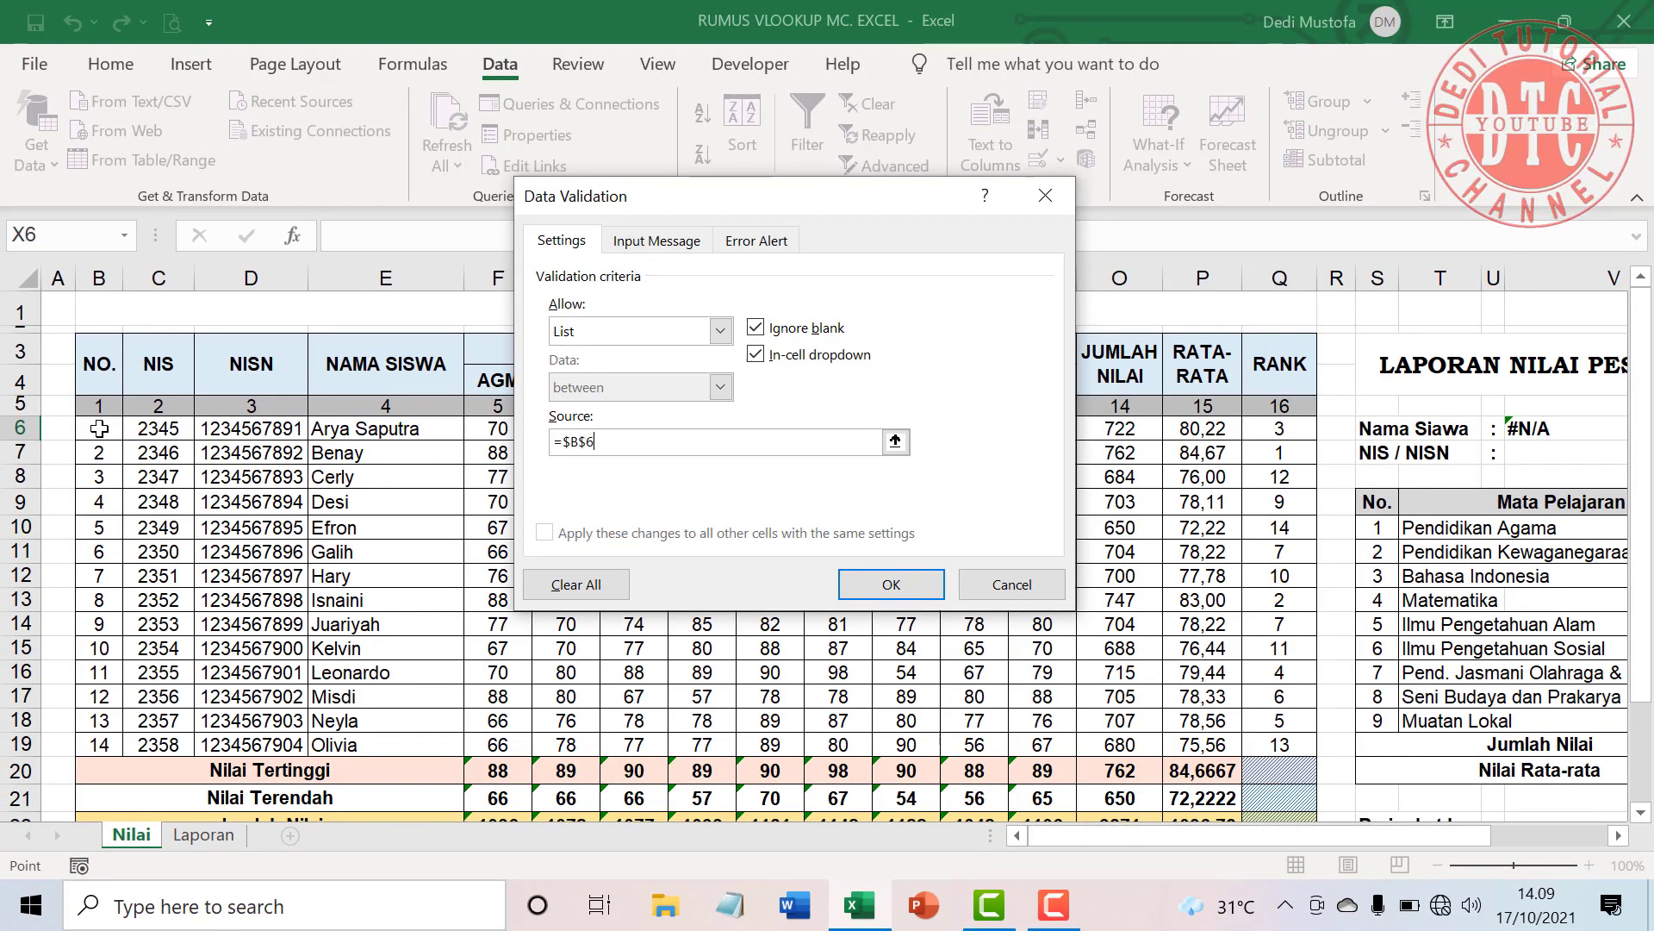
pyautogui.moveTo(99, 429); pyautogui.dragTo(100, 742)
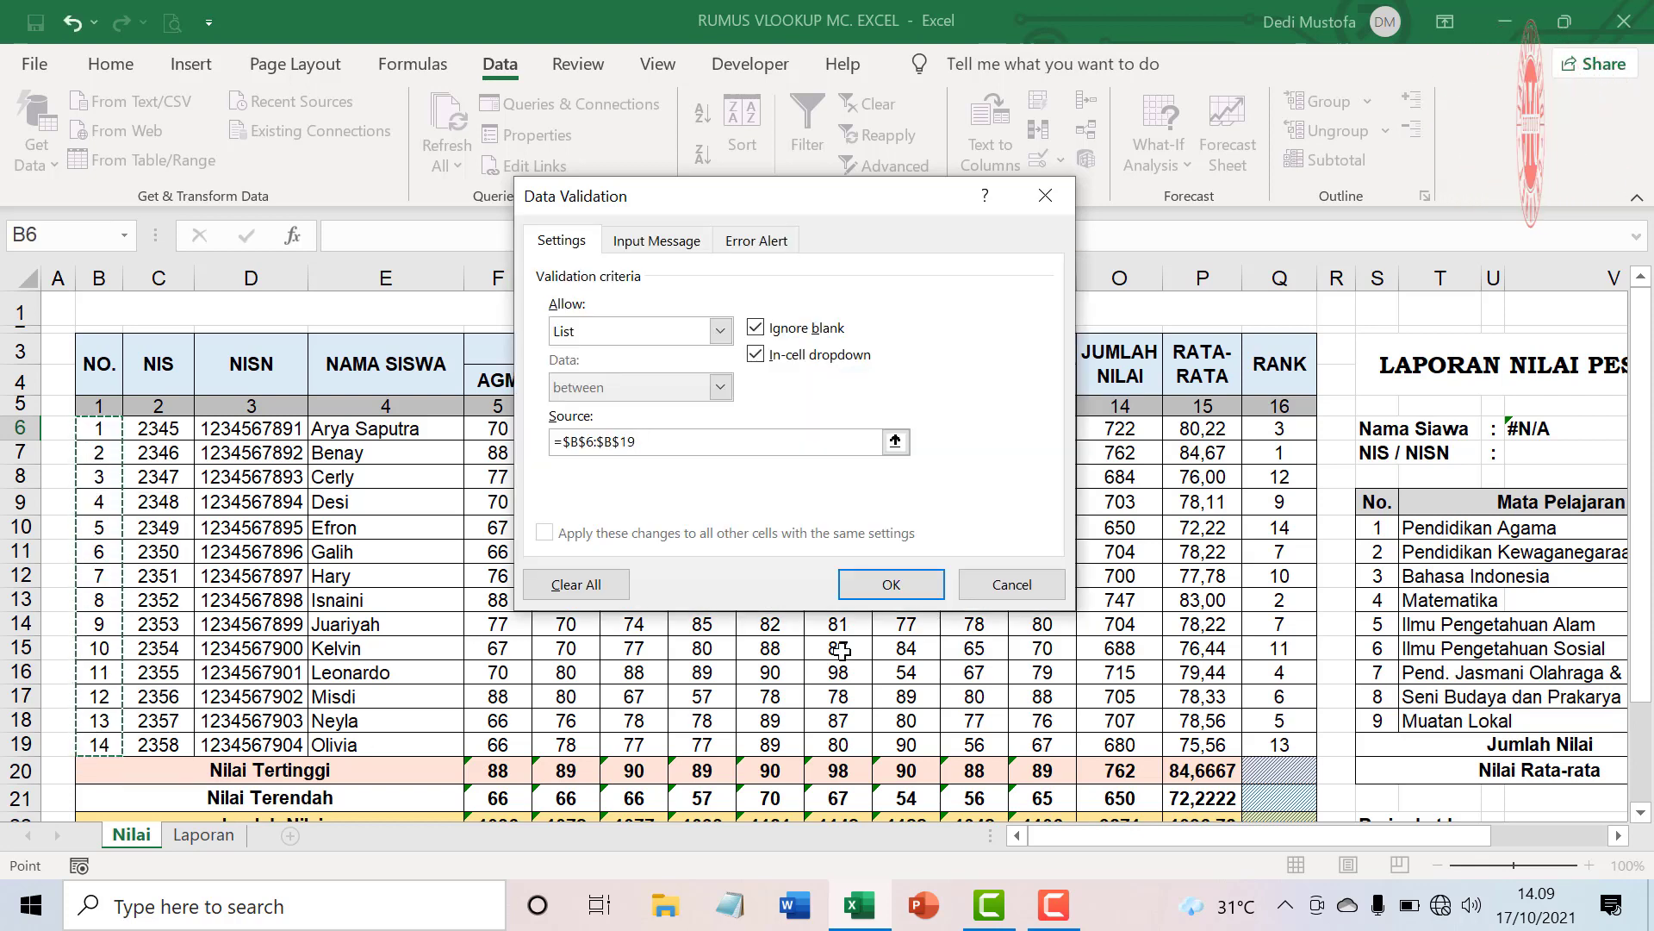
pyautogui.click(896, 580)
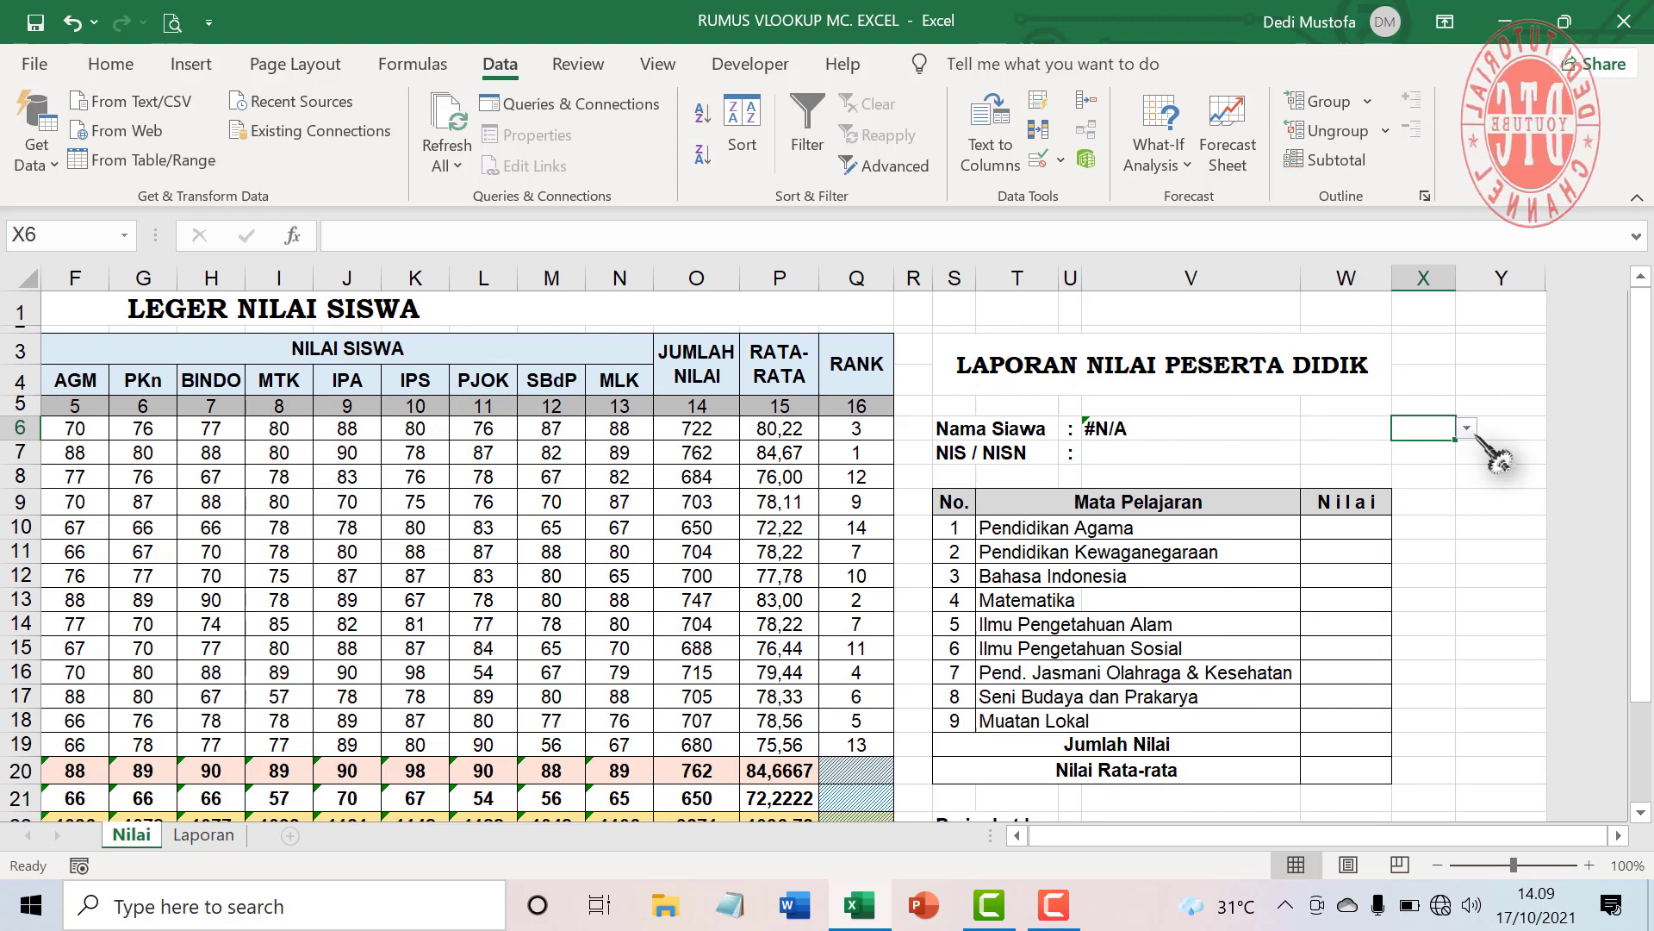
pyautogui.click(1466, 427)
pyautogui.click(1430, 450)
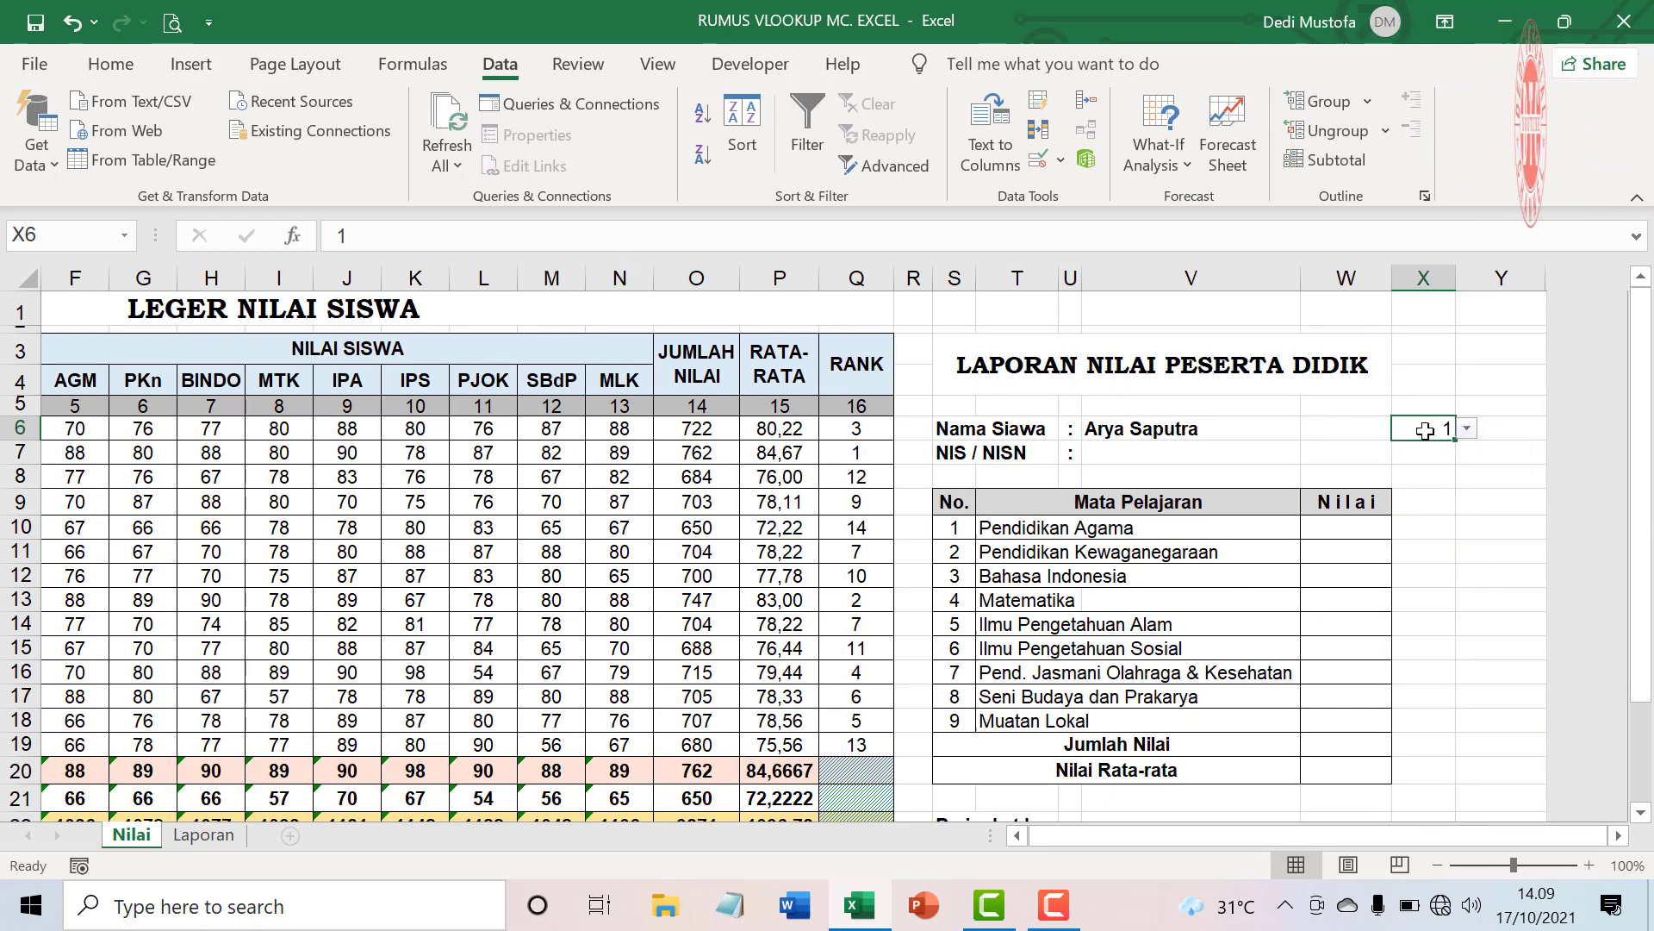
# - Merge and center X6:X7, then make the selector number bold, enlarge its font by five increments and fill the cell yellow
pyautogui.moveTo(1426, 431); pyautogui.dragTo(1426, 452)
pyautogui.click(117, 64)
pyautogui.click(655, 155)
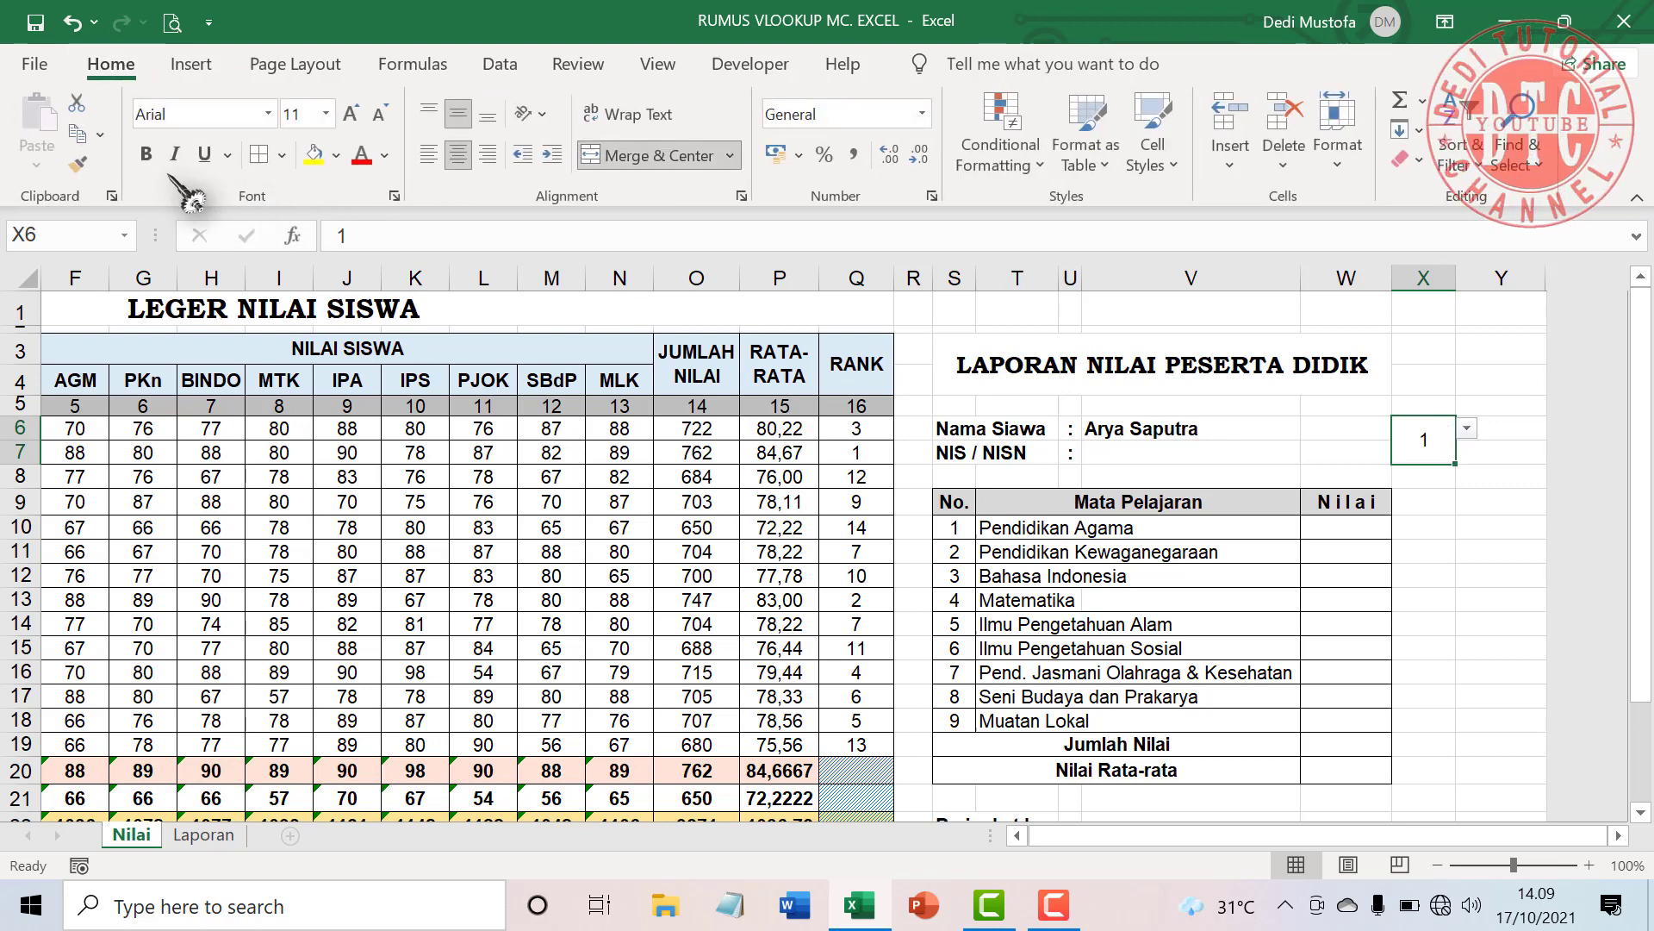
pyautogui.click(147, 154)
pyautogui.click(351, 114)
pyautogui.click(351, 114)
pyautogui.click(351, 114)
pyautogui.click(351, 114)
pyautogui.click(351, 113)
pyautogui.click(314, 153)
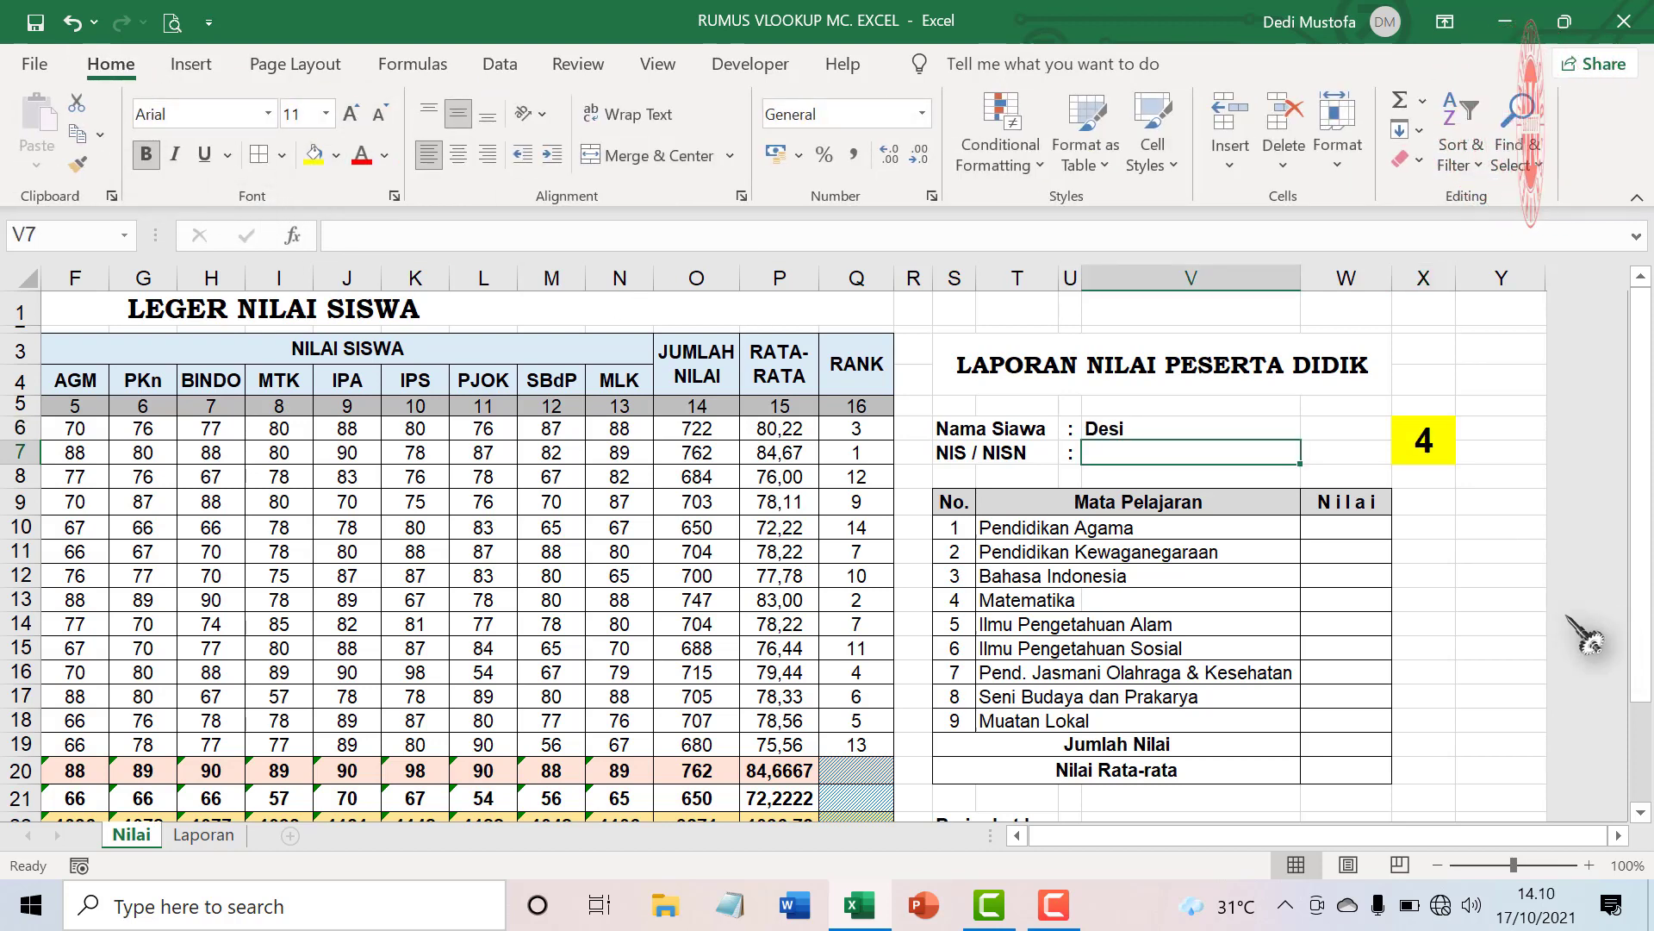
# - Begin a VLOOKUP formula in V7 beside NIS / NISN with the absolute reference $X$6 as the lookup value
pyautogui.write('=')
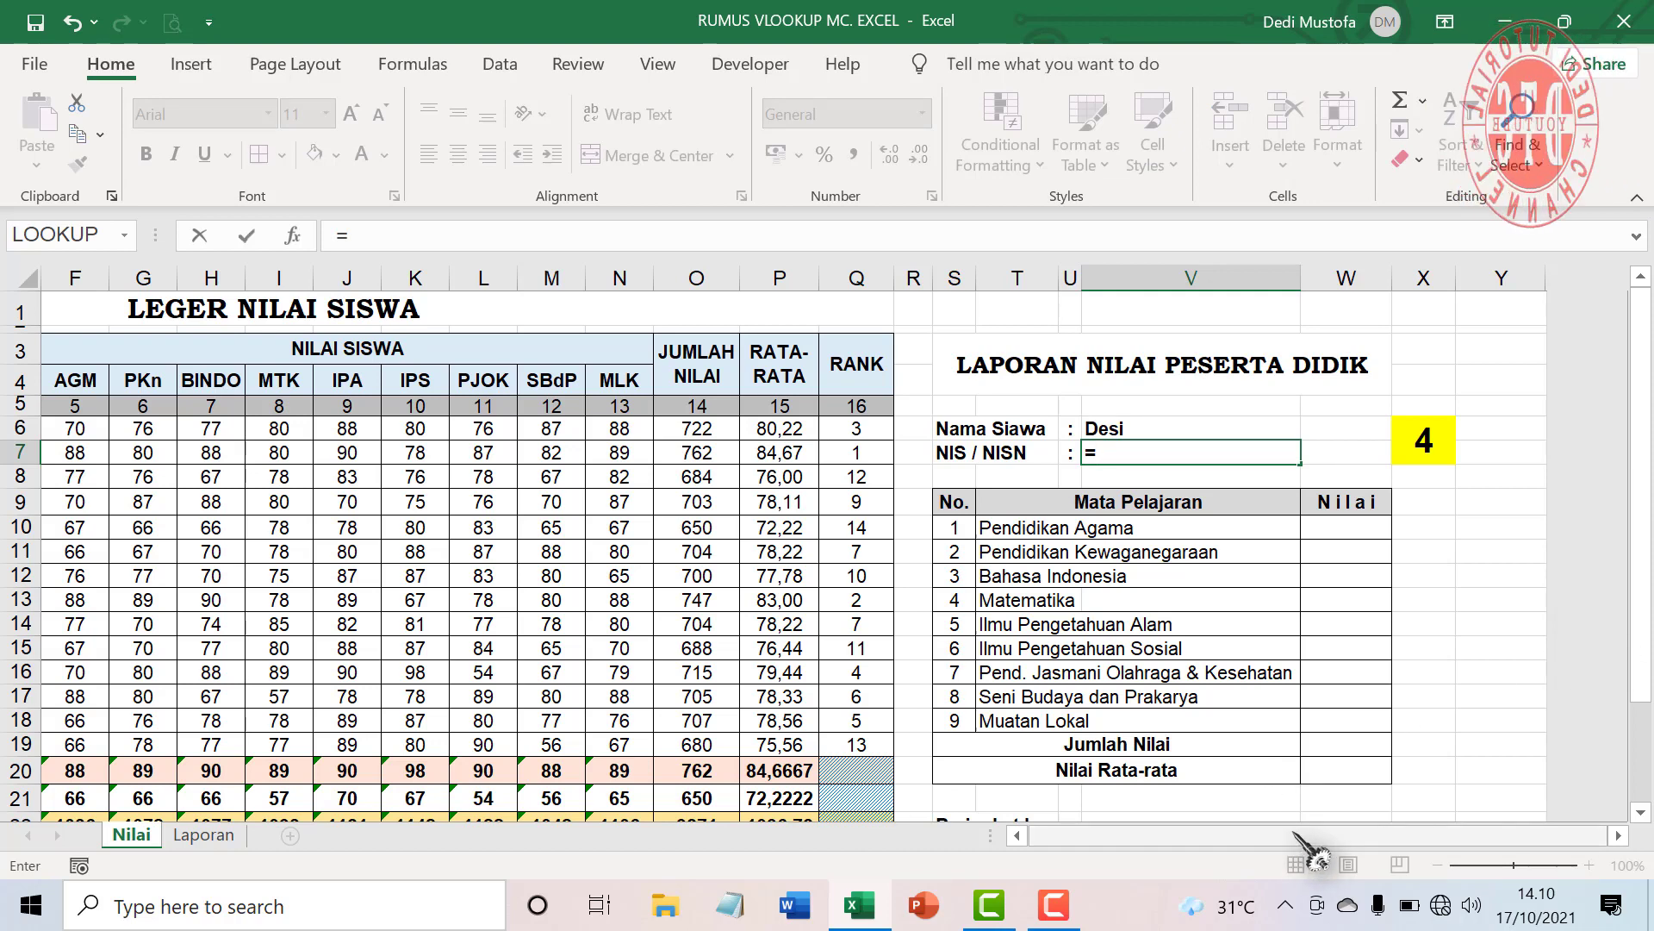
pyautogui.moveTo(1295, 834)
pyautogui.mouseDown()
pyautogui.moveTo(1265, 846)
pyautogui.moveTo(1280, 843)
pyautogui.mouseUp()
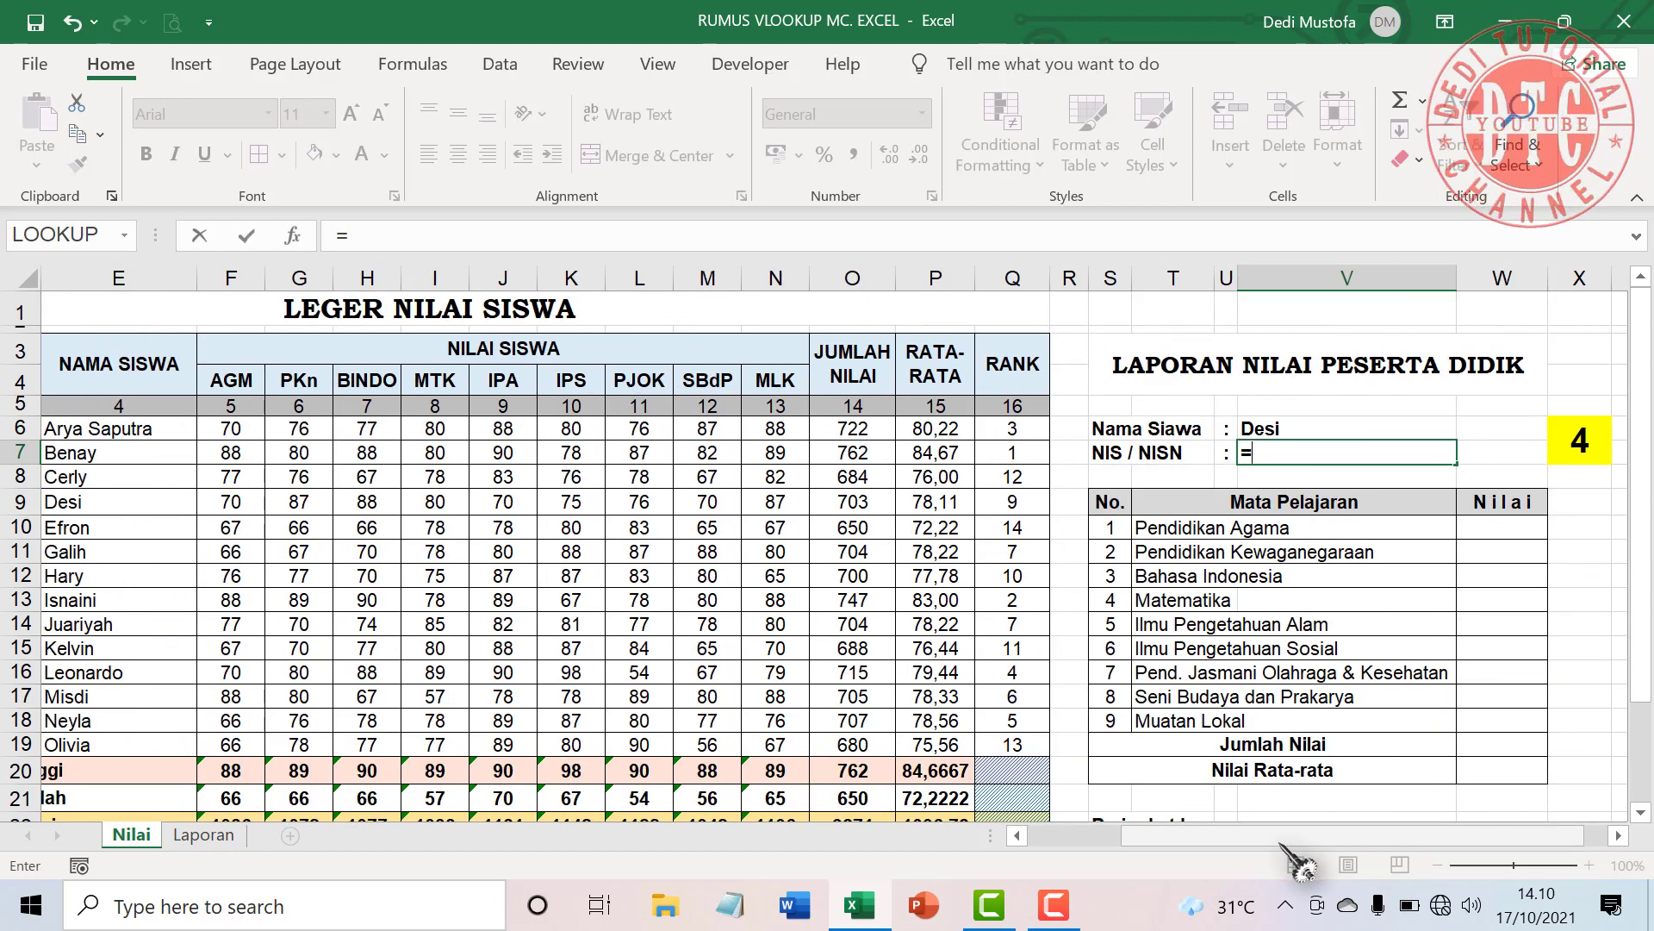
pyautogui.write('VLOOKUP(')
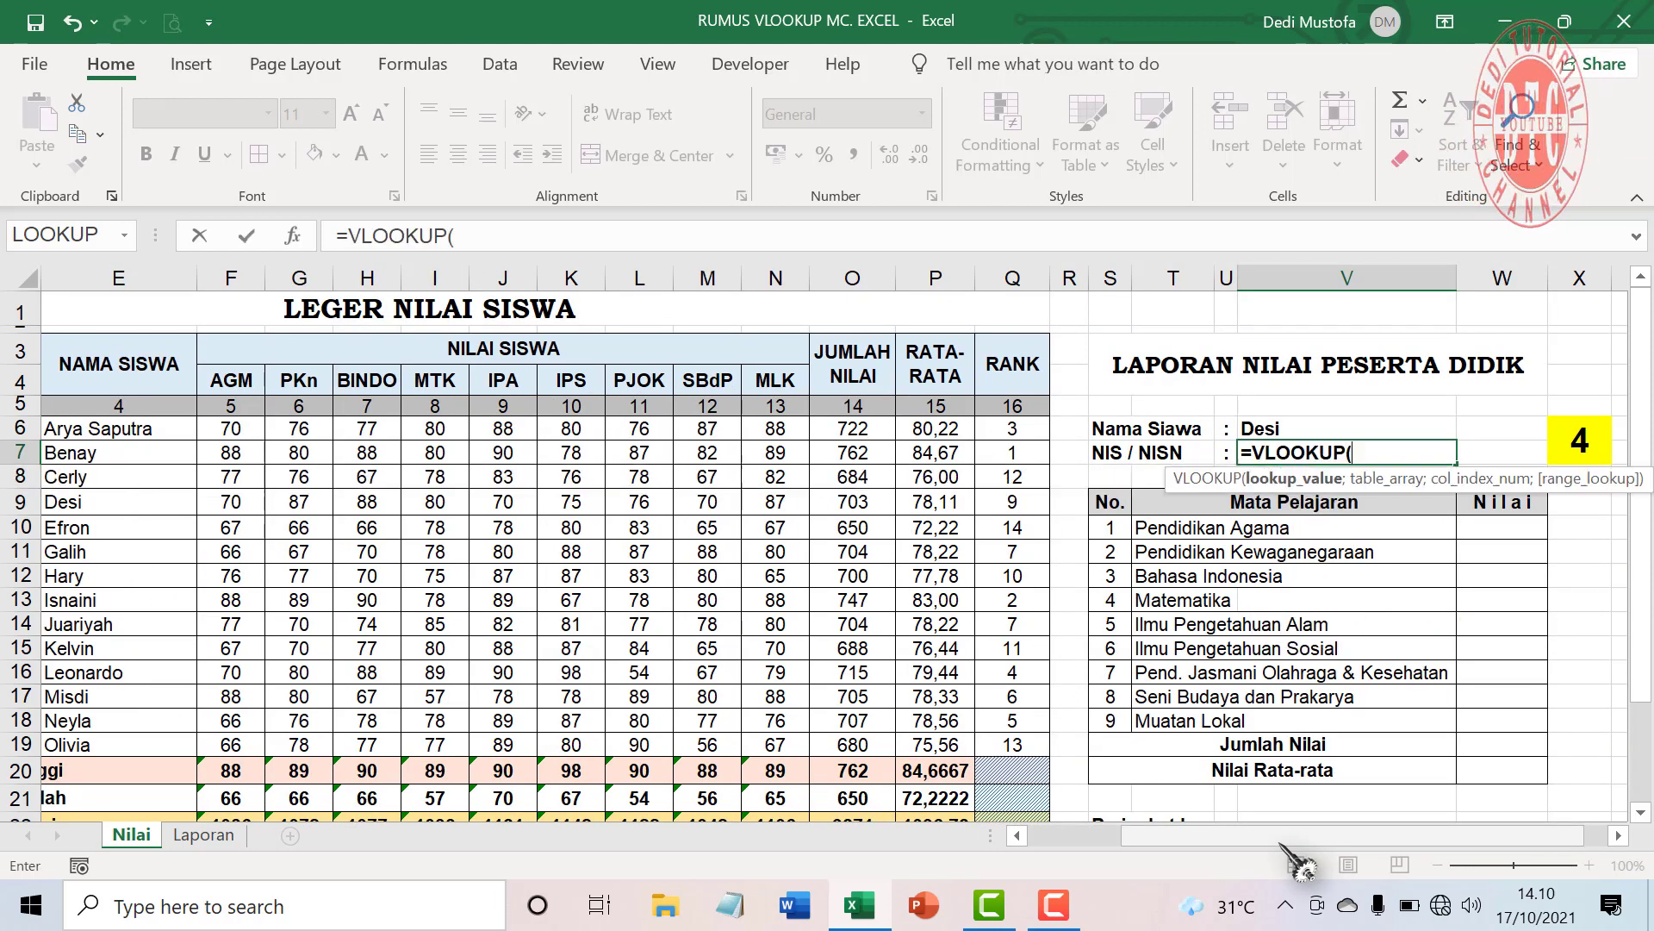
pyautogui.click(1582, 442)
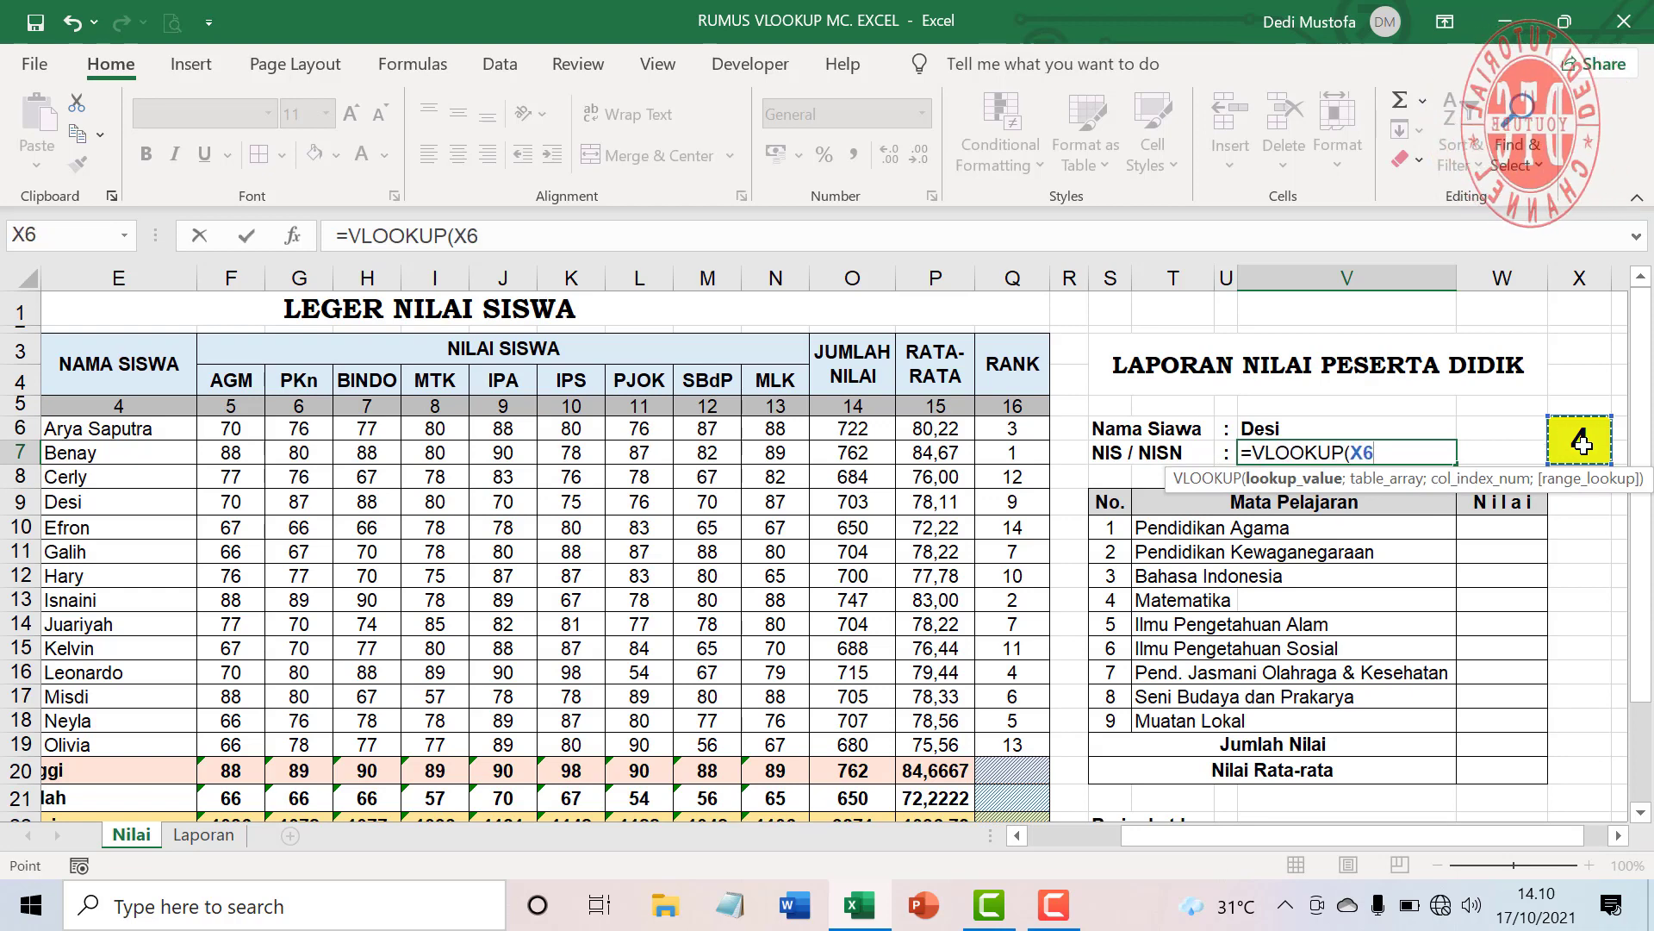
pyautogui.press('F4')
pyautogui.write(';')
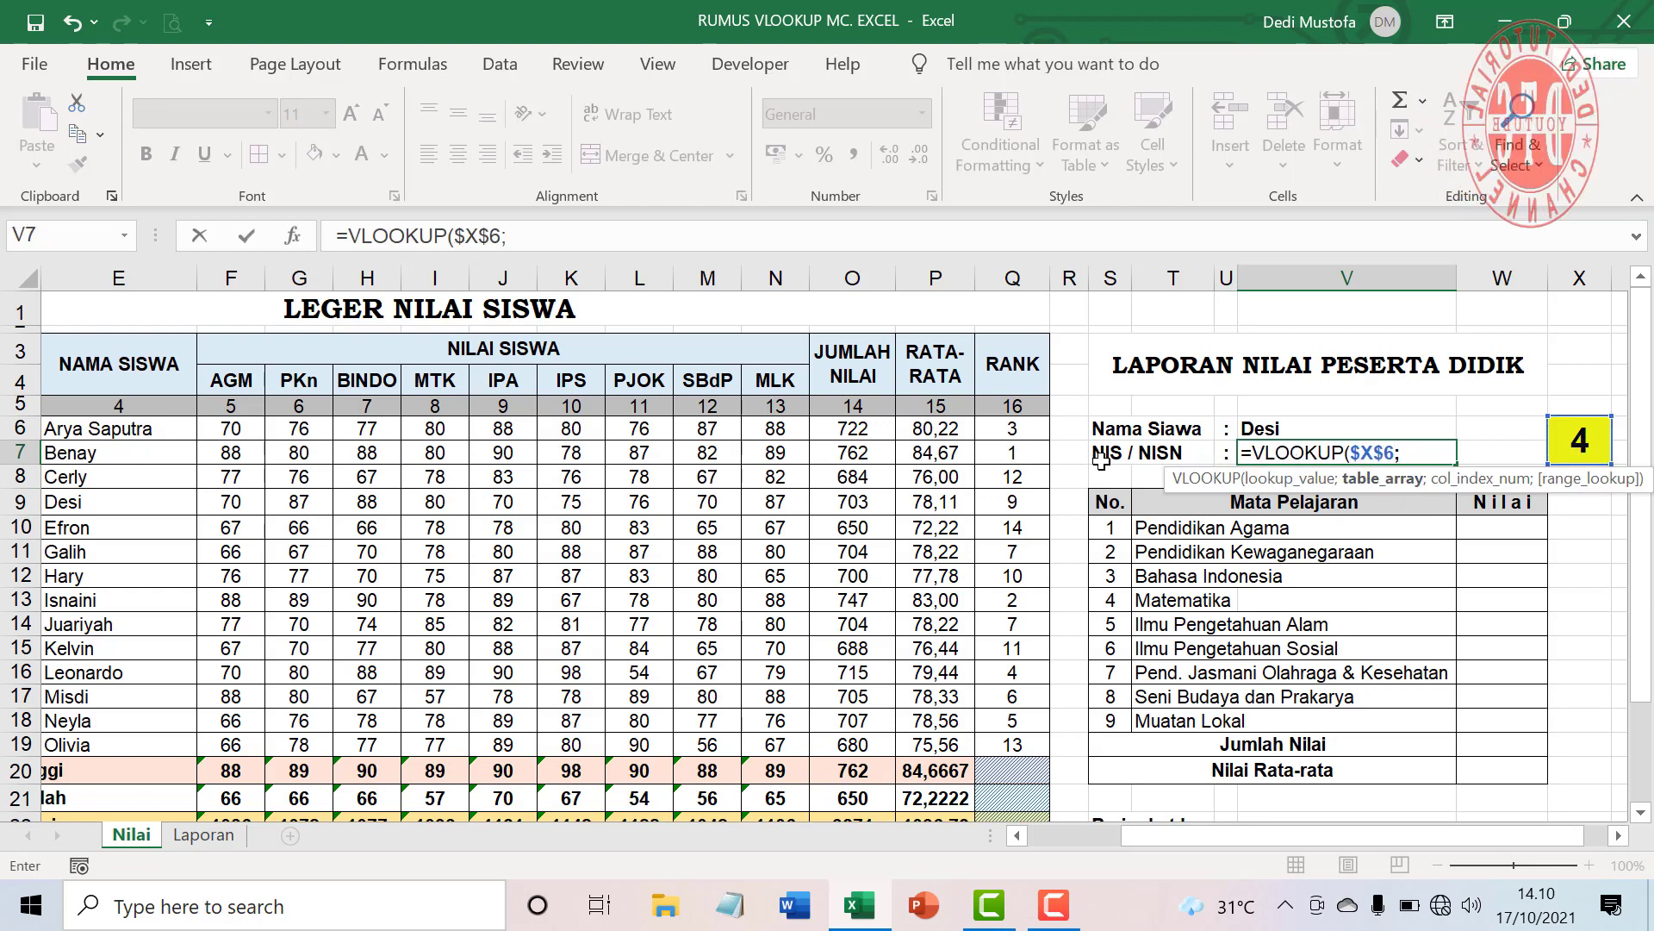
# - Add table array B3:Q23 and column index 2 to the V7 VLOOKUP, and append the separator text " / " to it
pyautogui.moveTo(1163, 838); pyautogui.dragTo(1053, 849)
pyautogui.moveTo(99, 369); pyautogui.dragTo(1357, 679)
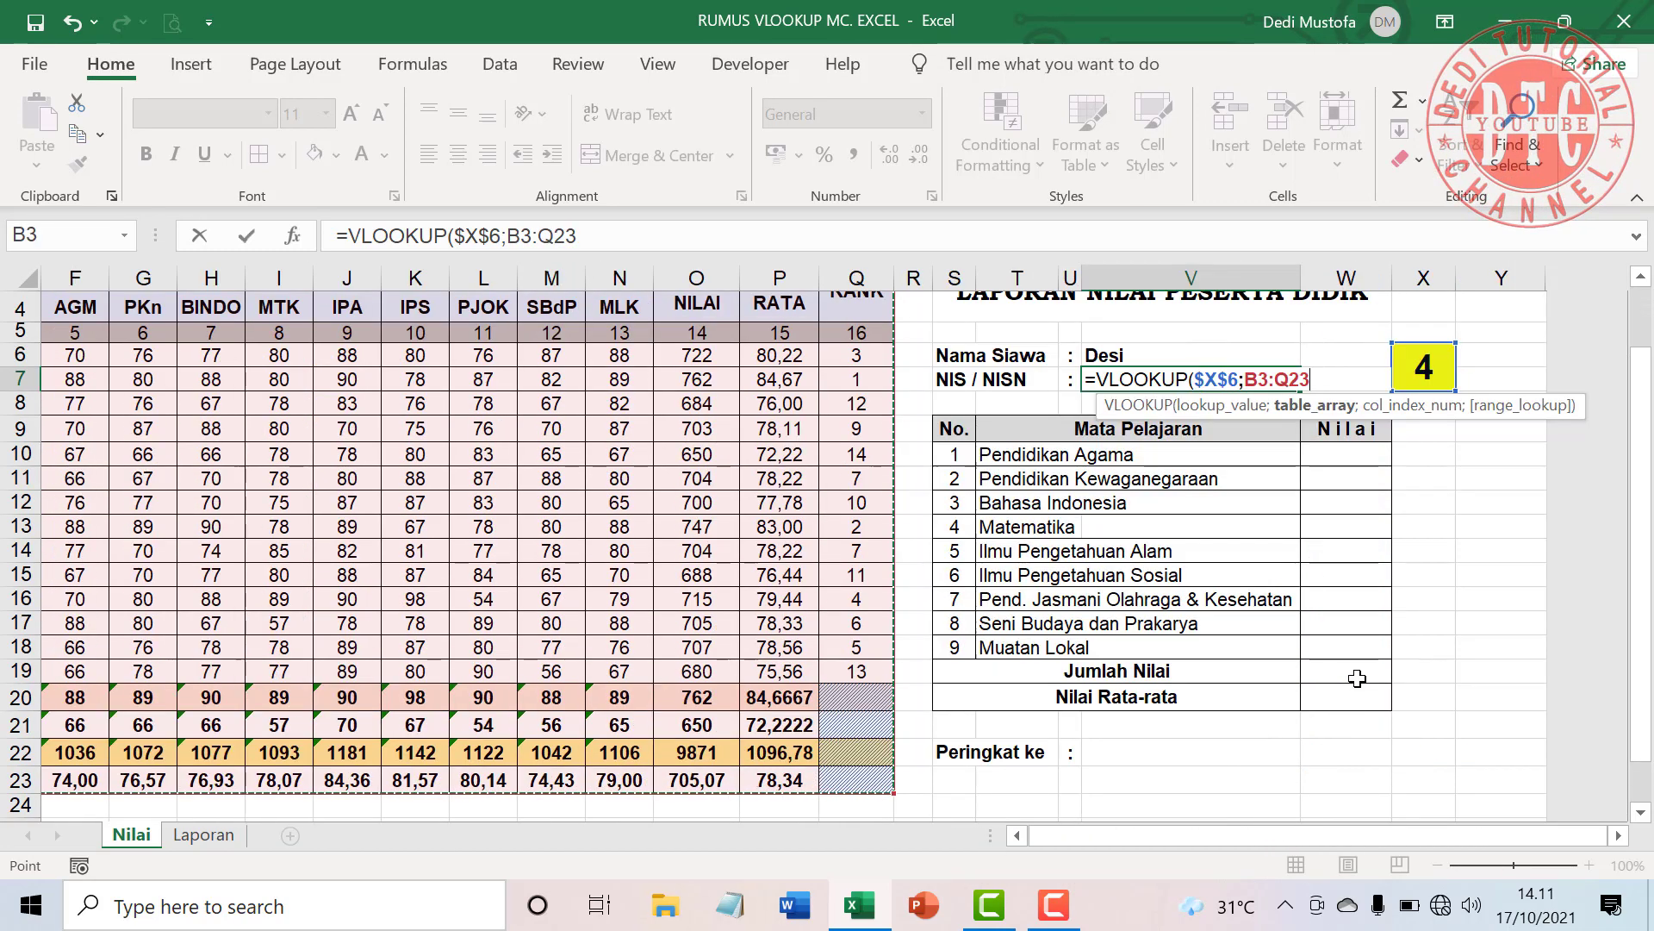
pyautogui.write(';')
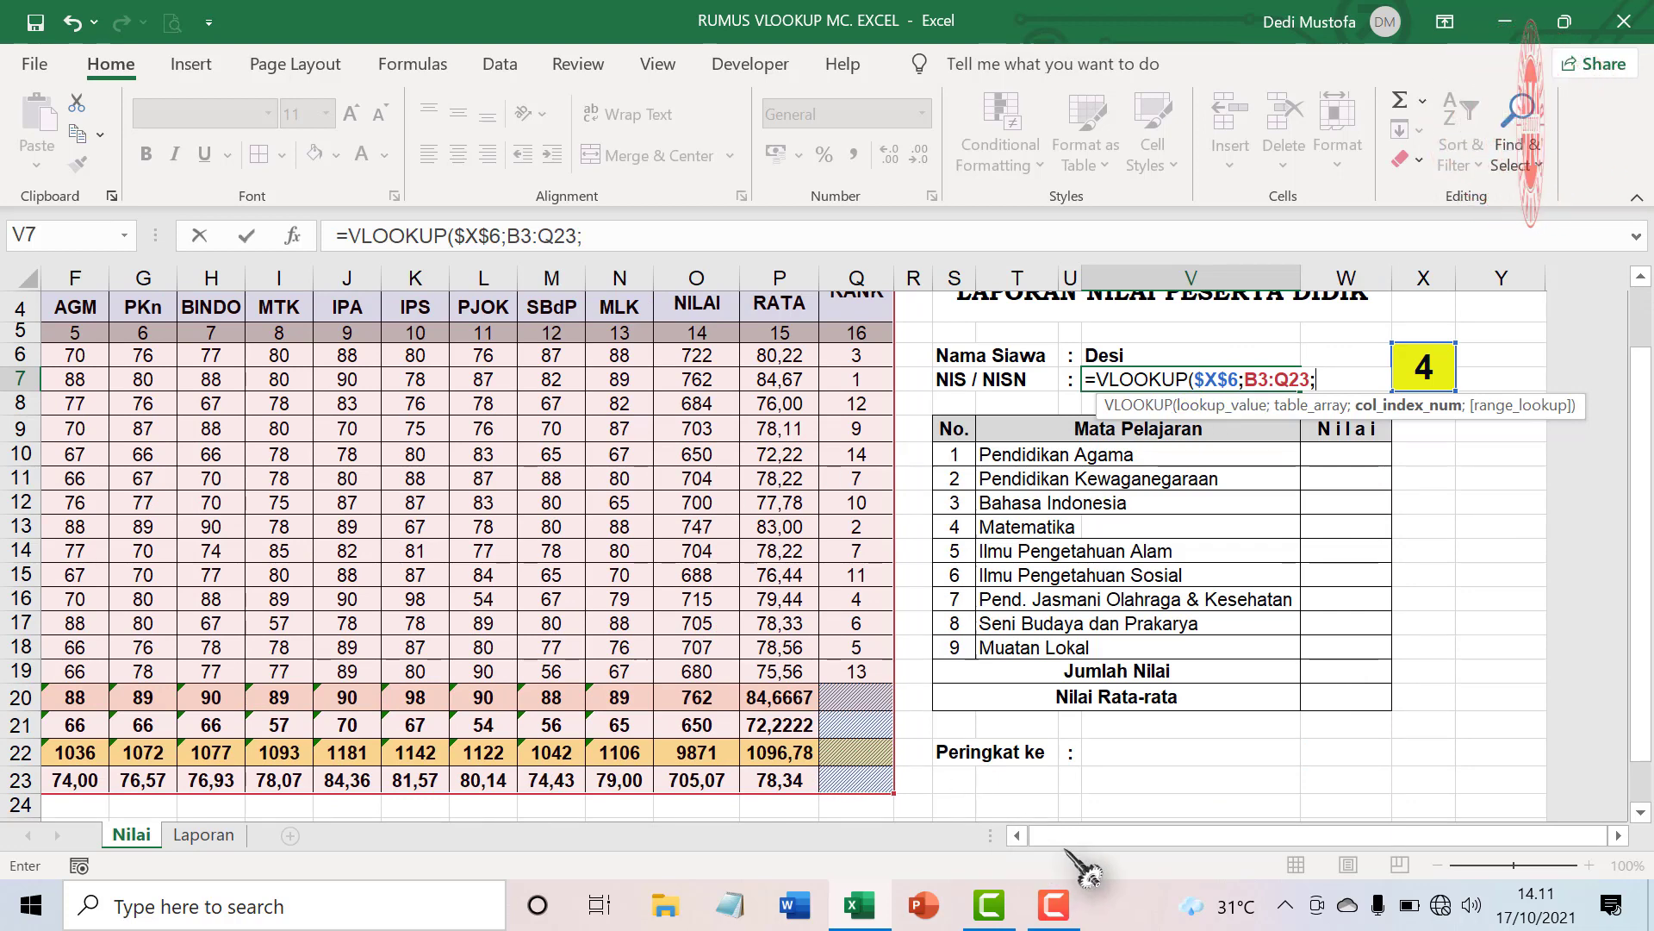
pyautogui.moveTo(1096, 838); pyautogui.dragTo(1062, 836)
pyautogui.scroll(1, 603, 560)
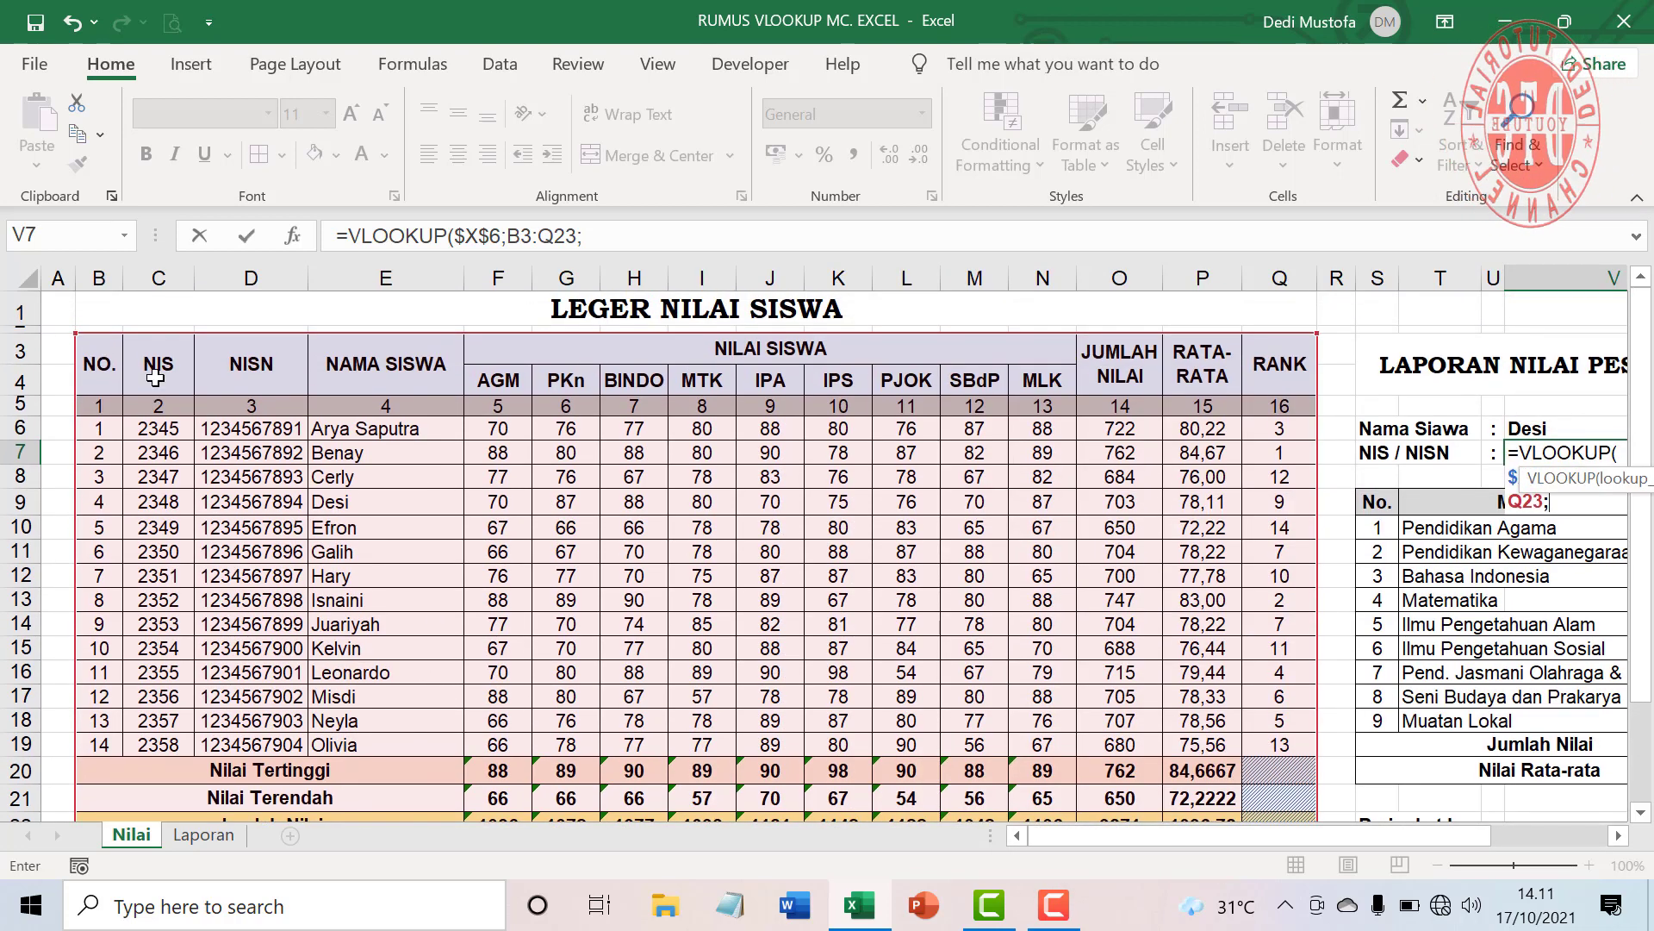
pyautogui.click(589, 238)
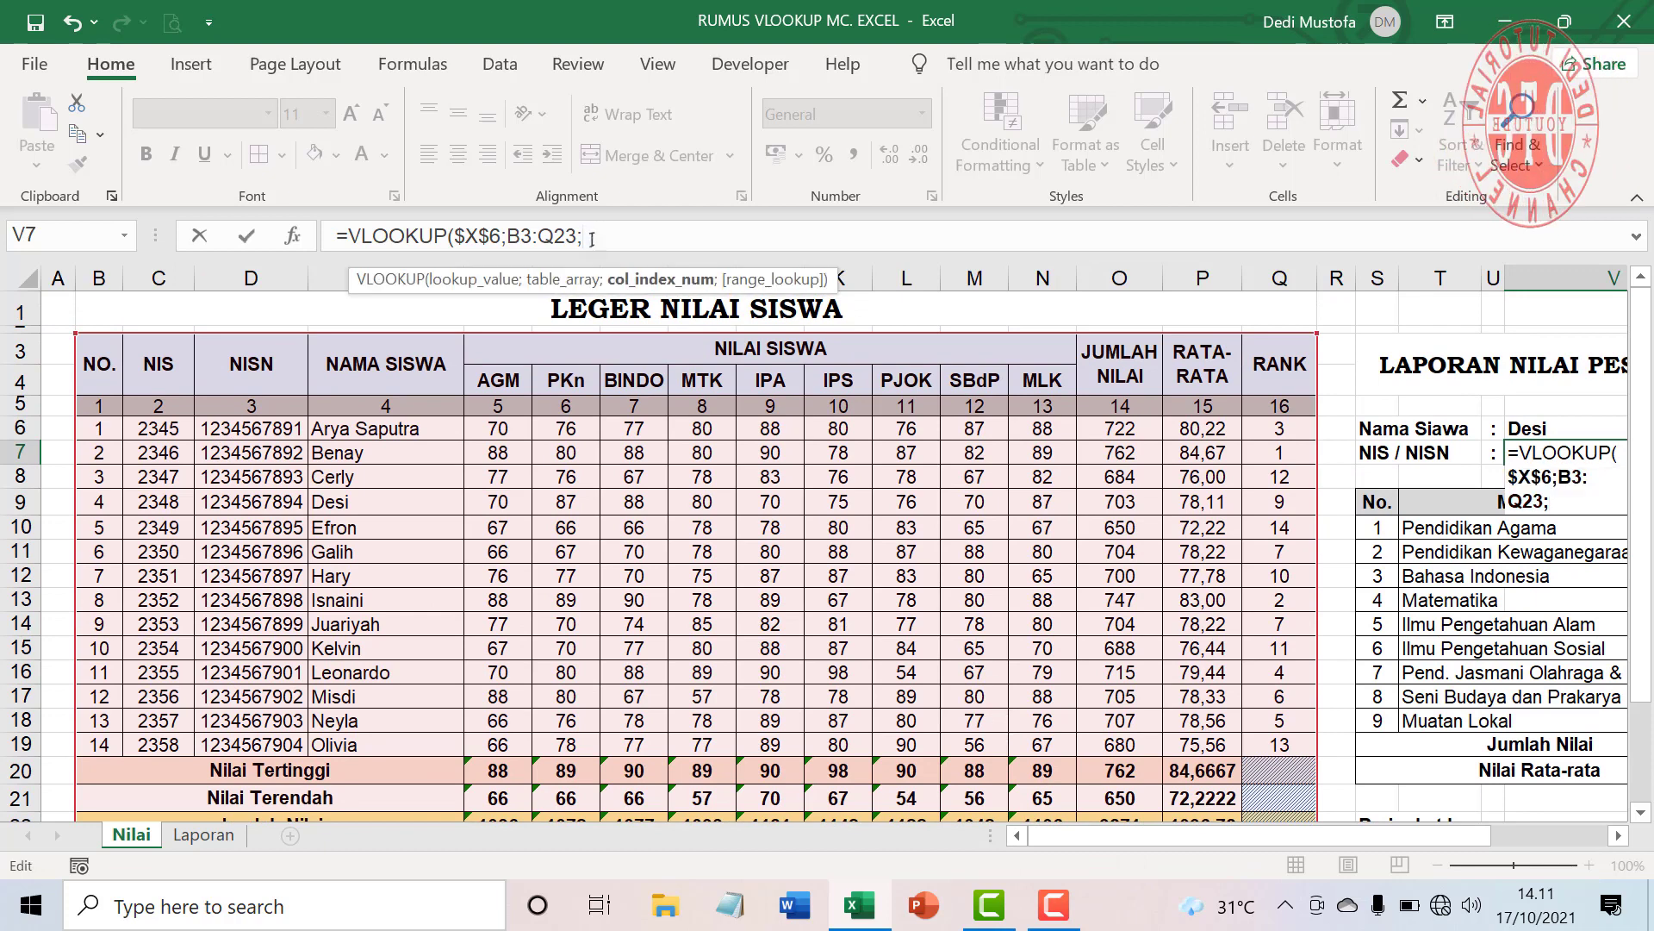
pyautogui.write('2)&" /')
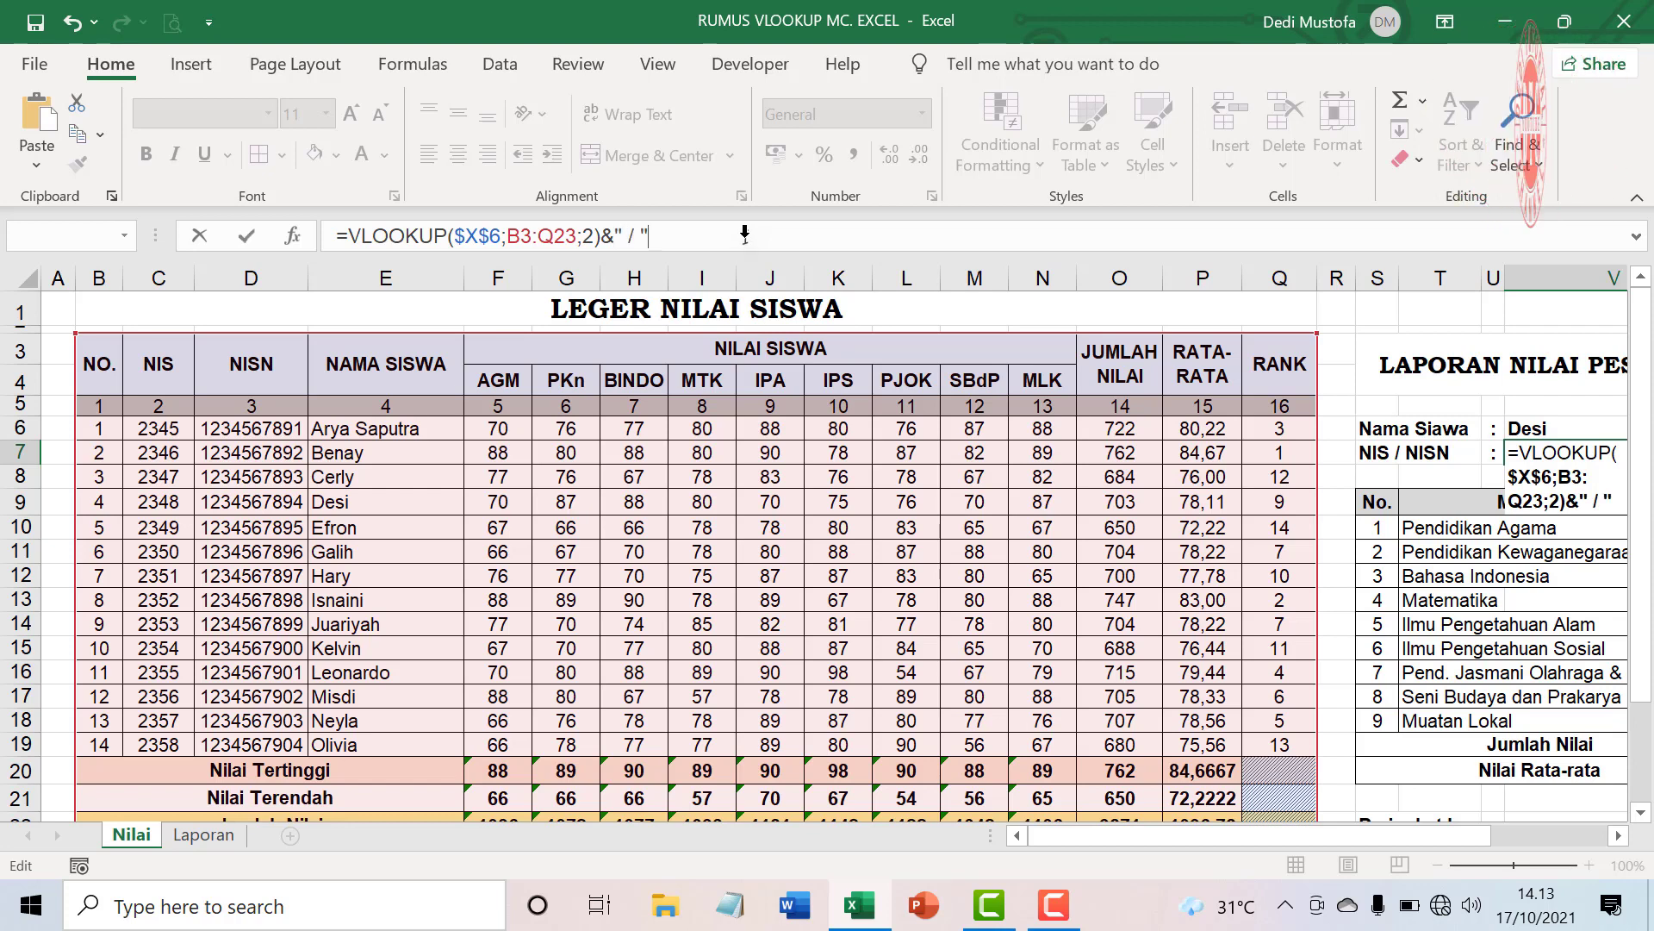
# - Append a copy of the VLOOKUP to the V7 formula with column index 3 and enter the combined NIS / NISN formula
pyautogui.write('&')
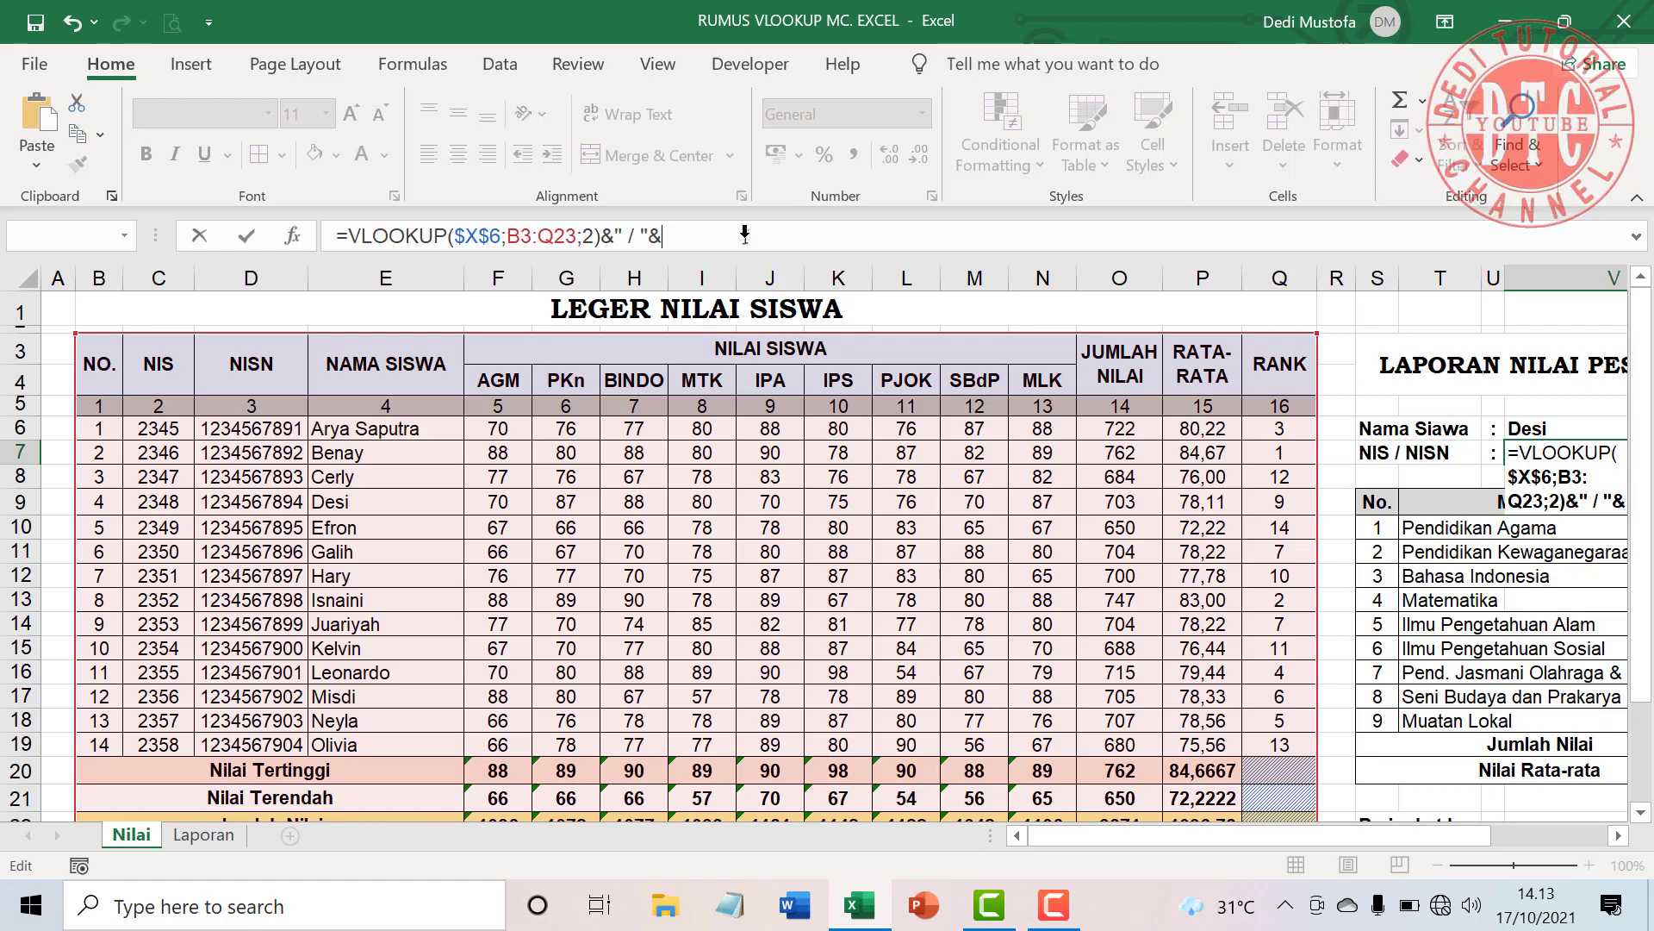
pyautogui.moveTo(348, 236); pyautogui.dragTo(601, 236)
pyautogui.hotkey('ctrl', 'c')
pyautogui.click(672, 234)
pyautogui.hotkey('ctrl', 'v')
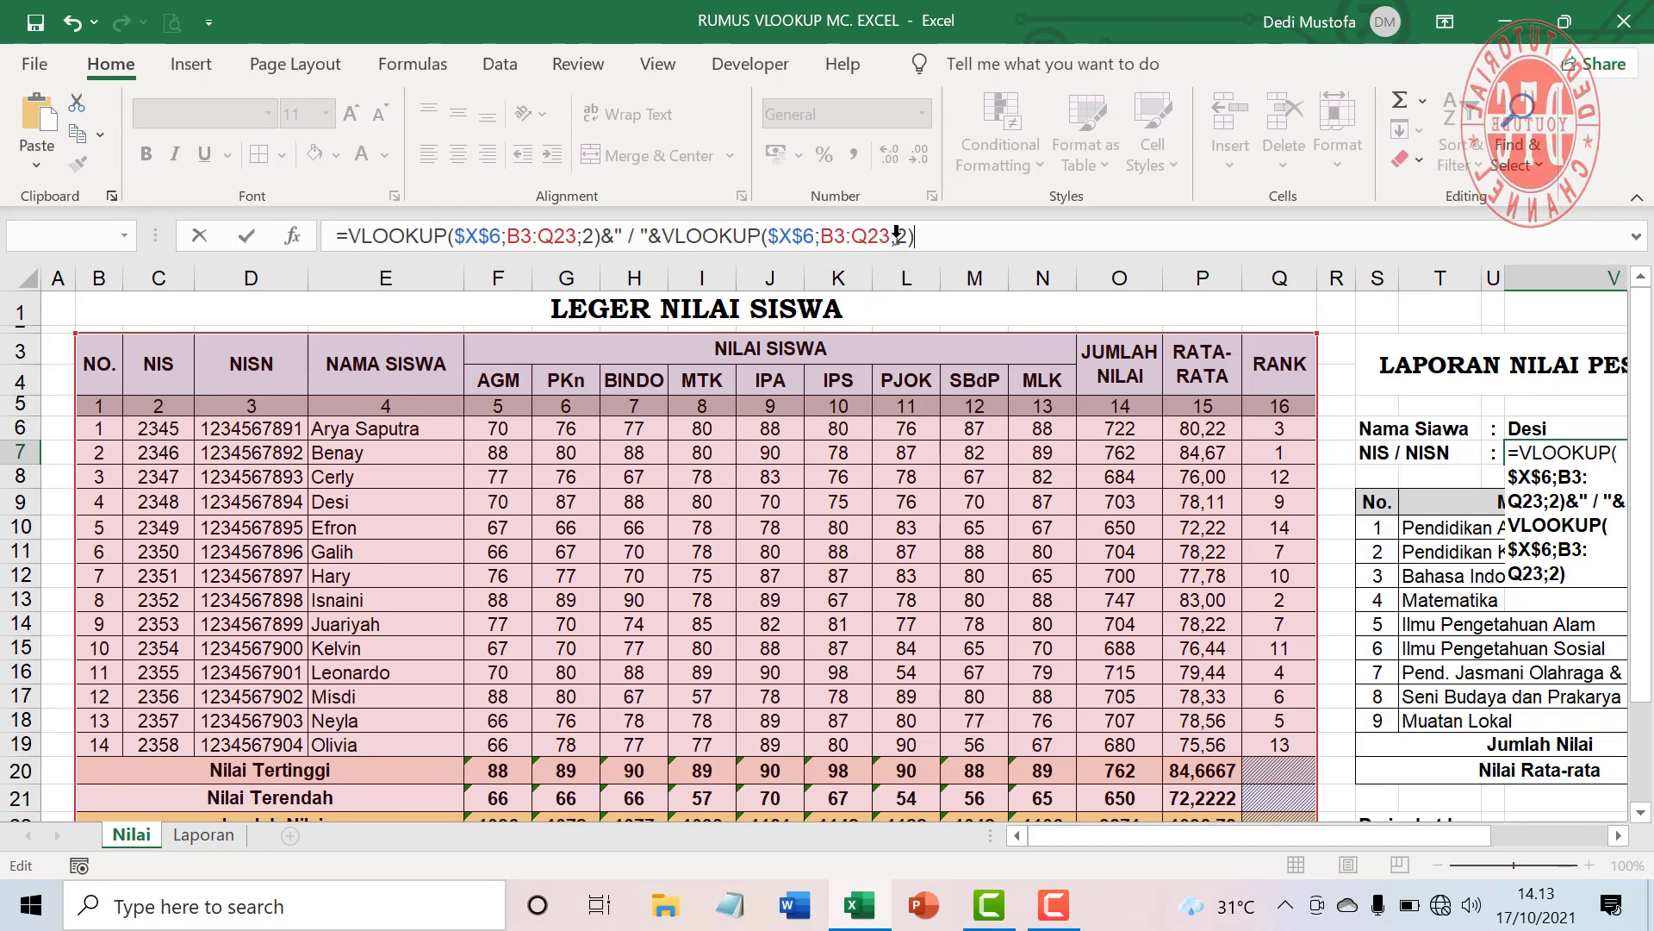
pyautogui.moveTo(899, 234); pyautogui.dragTo(907, 235)
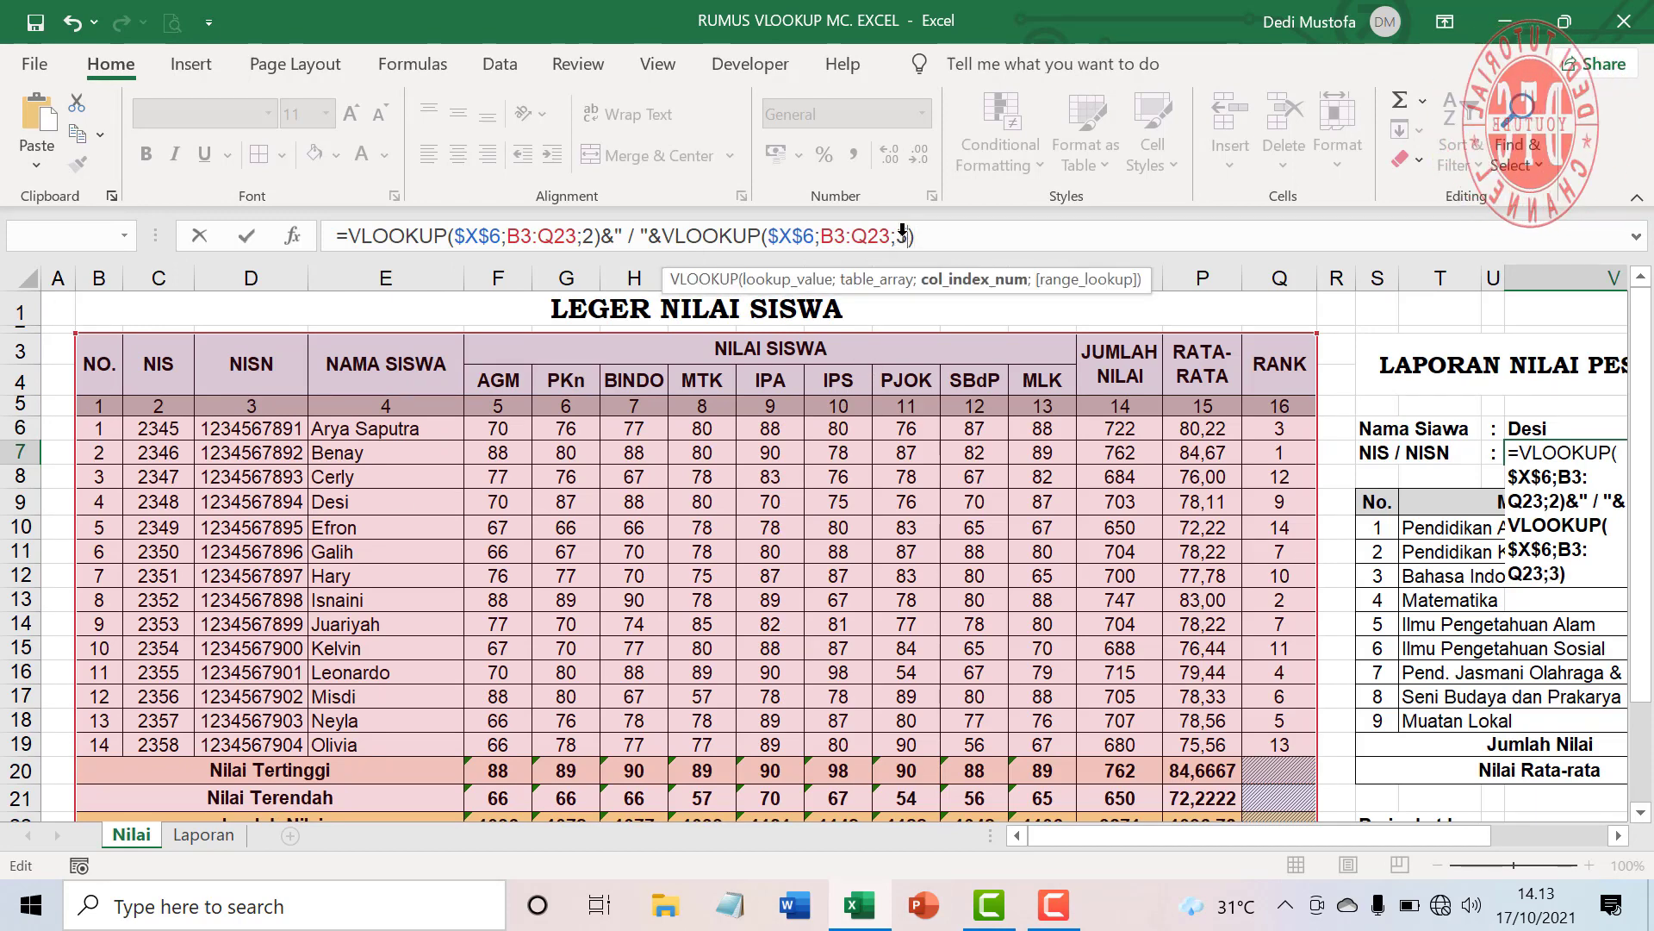
pyautogui.press('Return')
pyautogui.click(1161, 452)
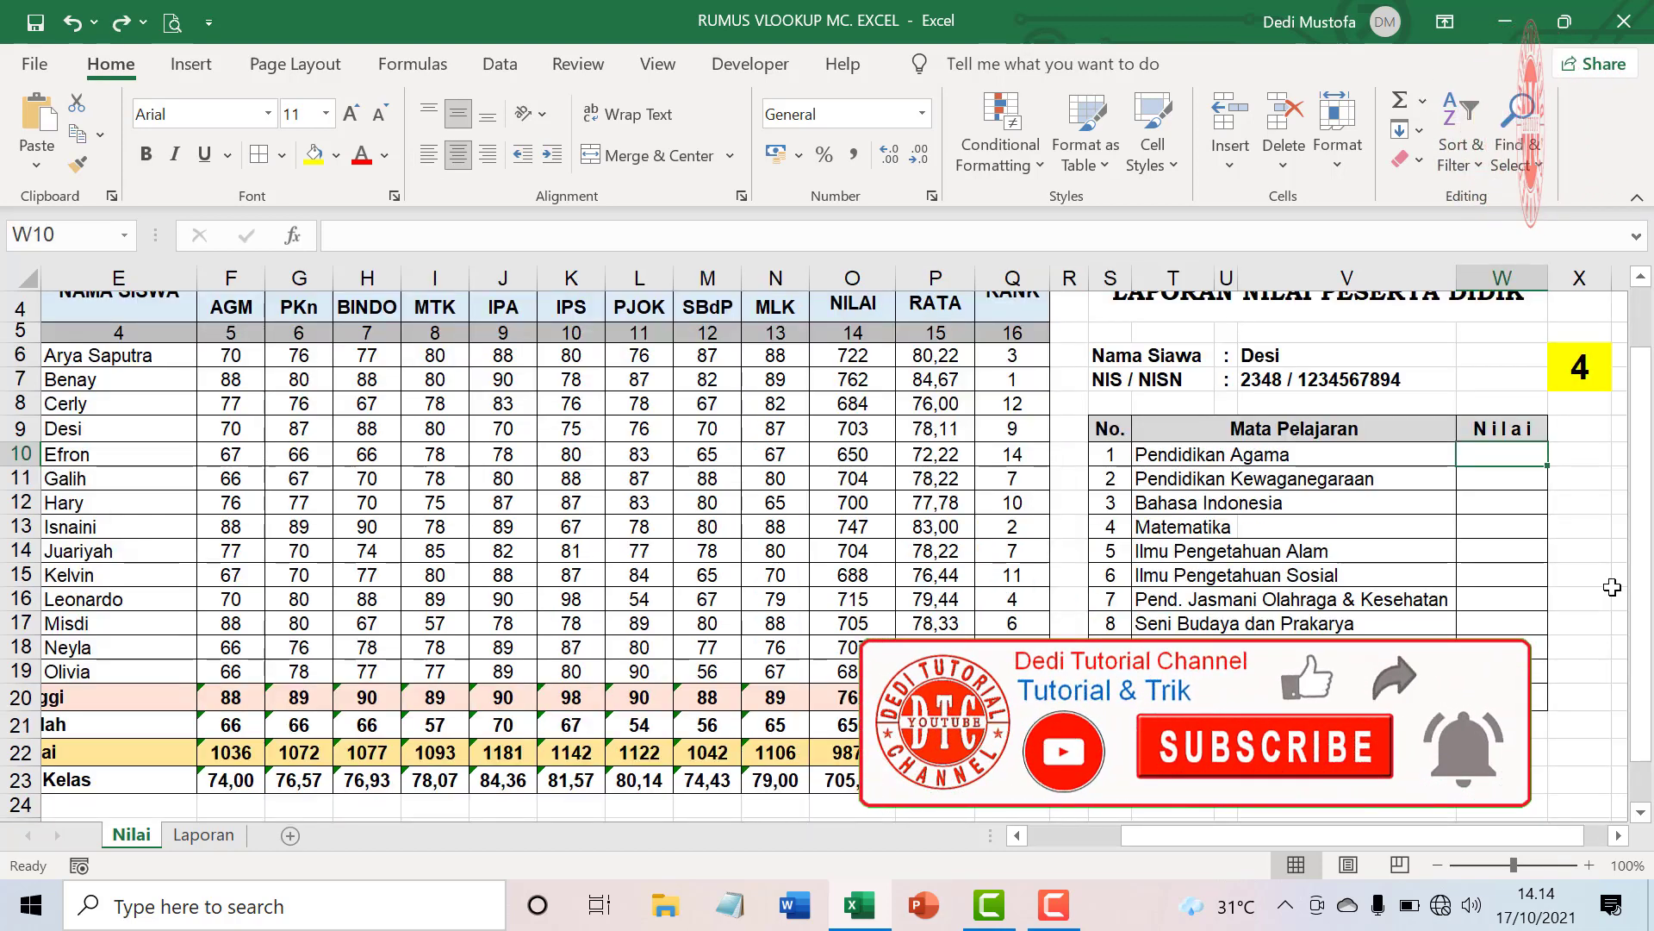
# - Begin a VLOOKUP formula in W10 for Pendidikan Agama with lookup value $X$6 and table array B3:Q23
pyautogui.write('=VLOOKUP(')
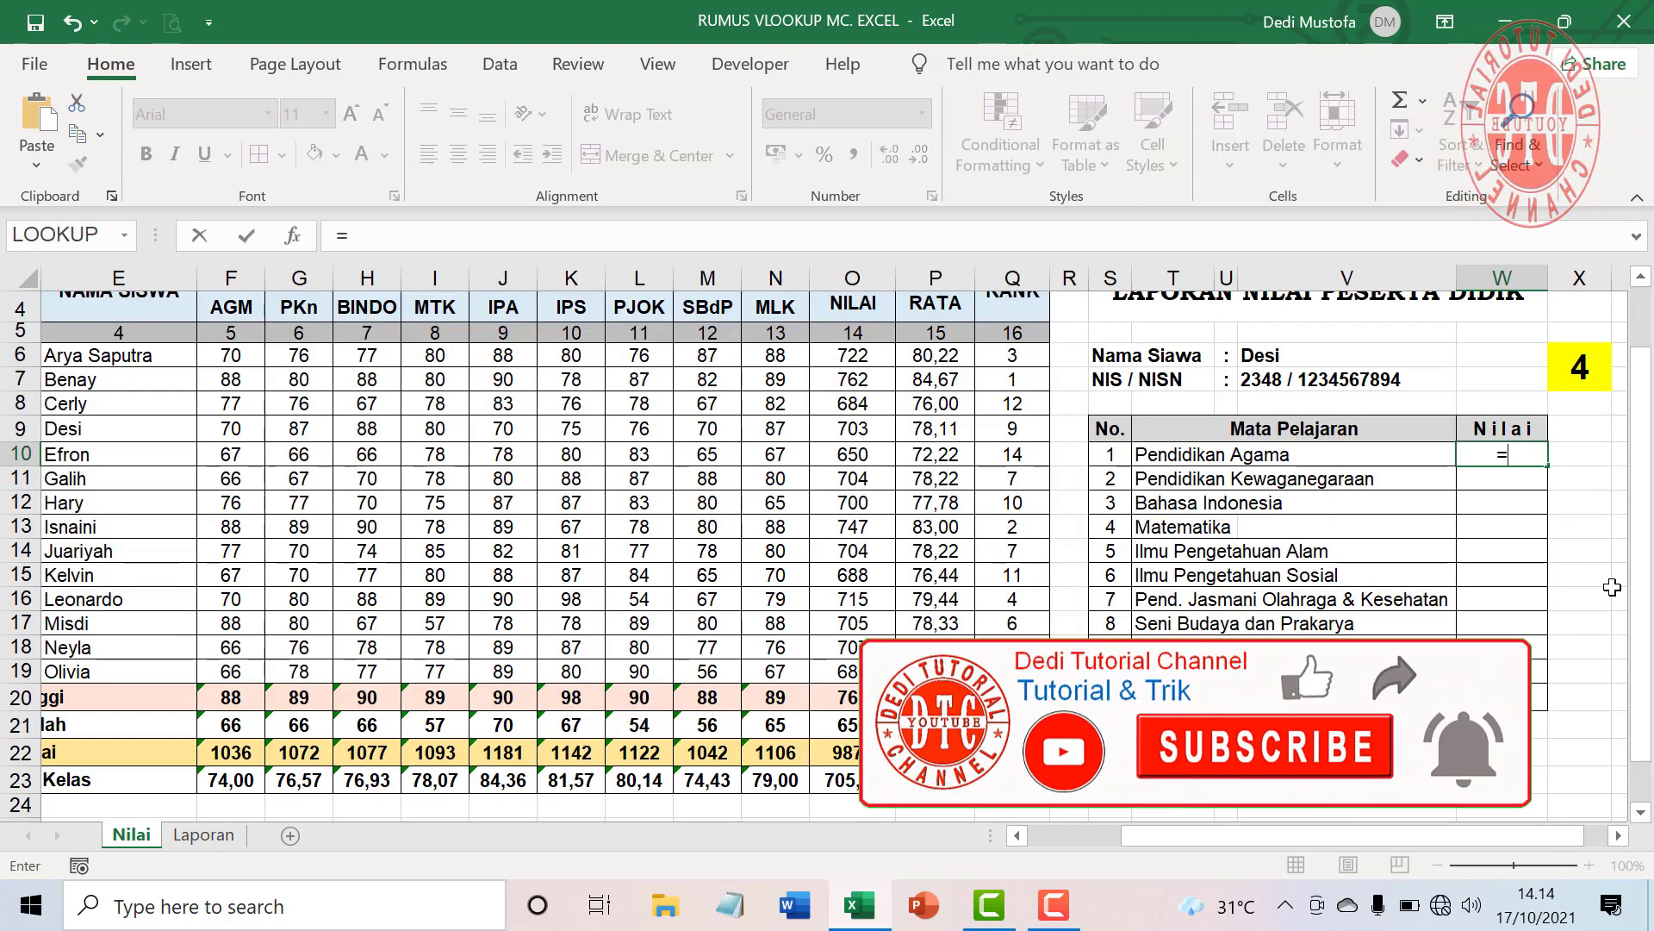
pyautogui.click(1580, 369)
pyautogui.press('F4')
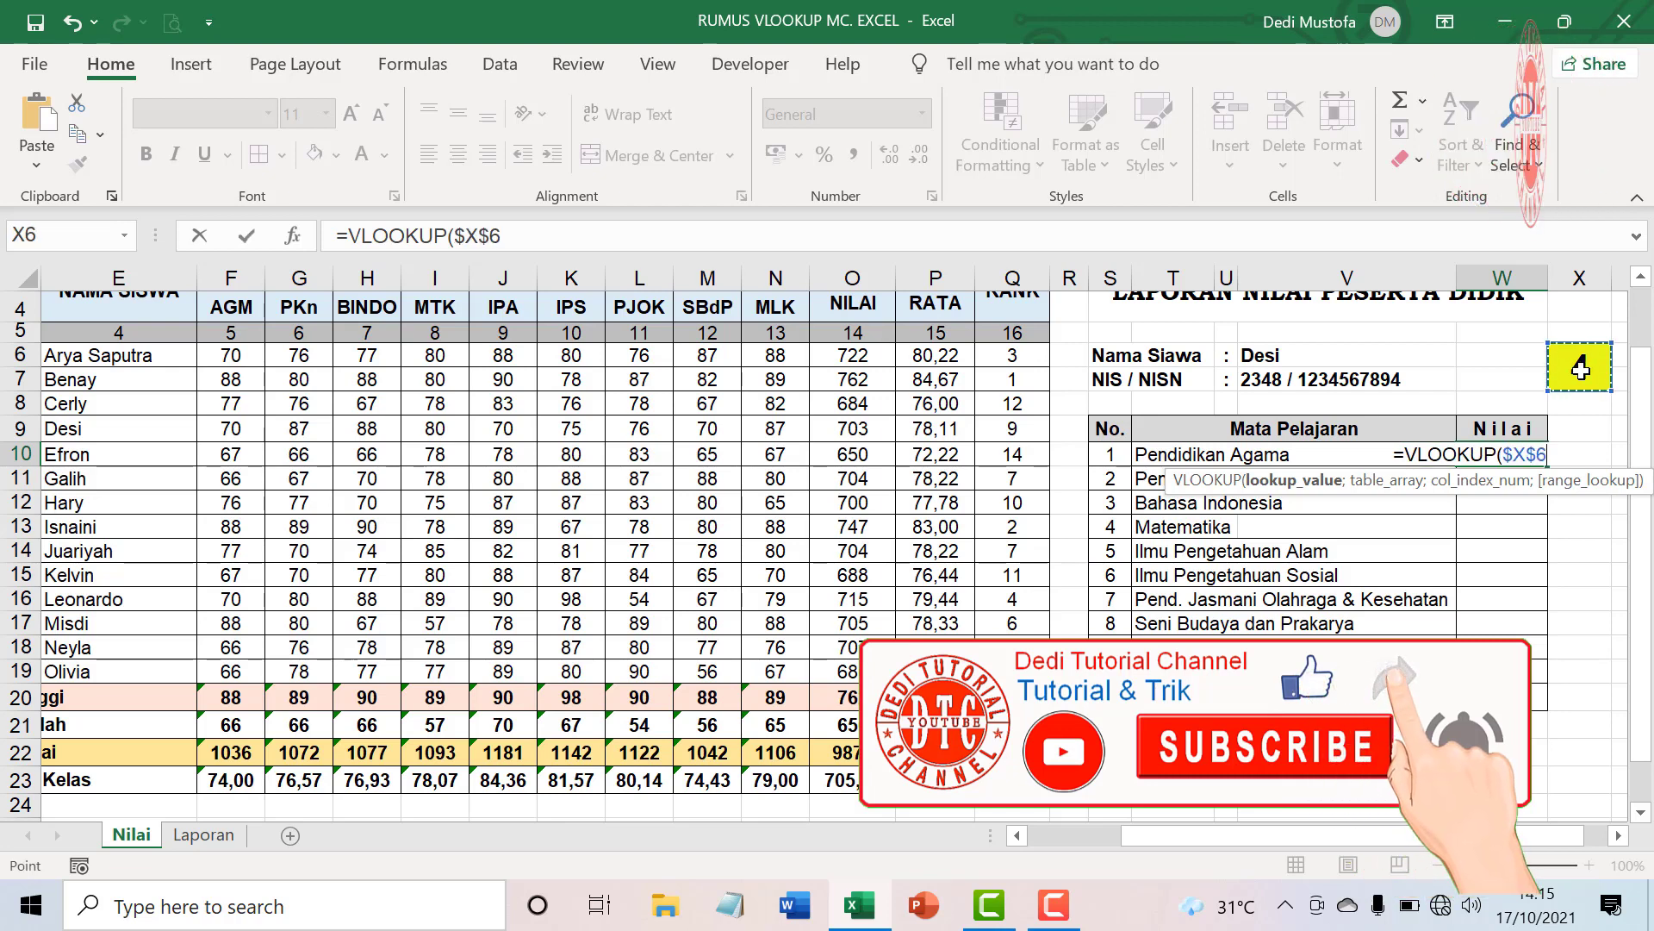
pyautogui.write(';')
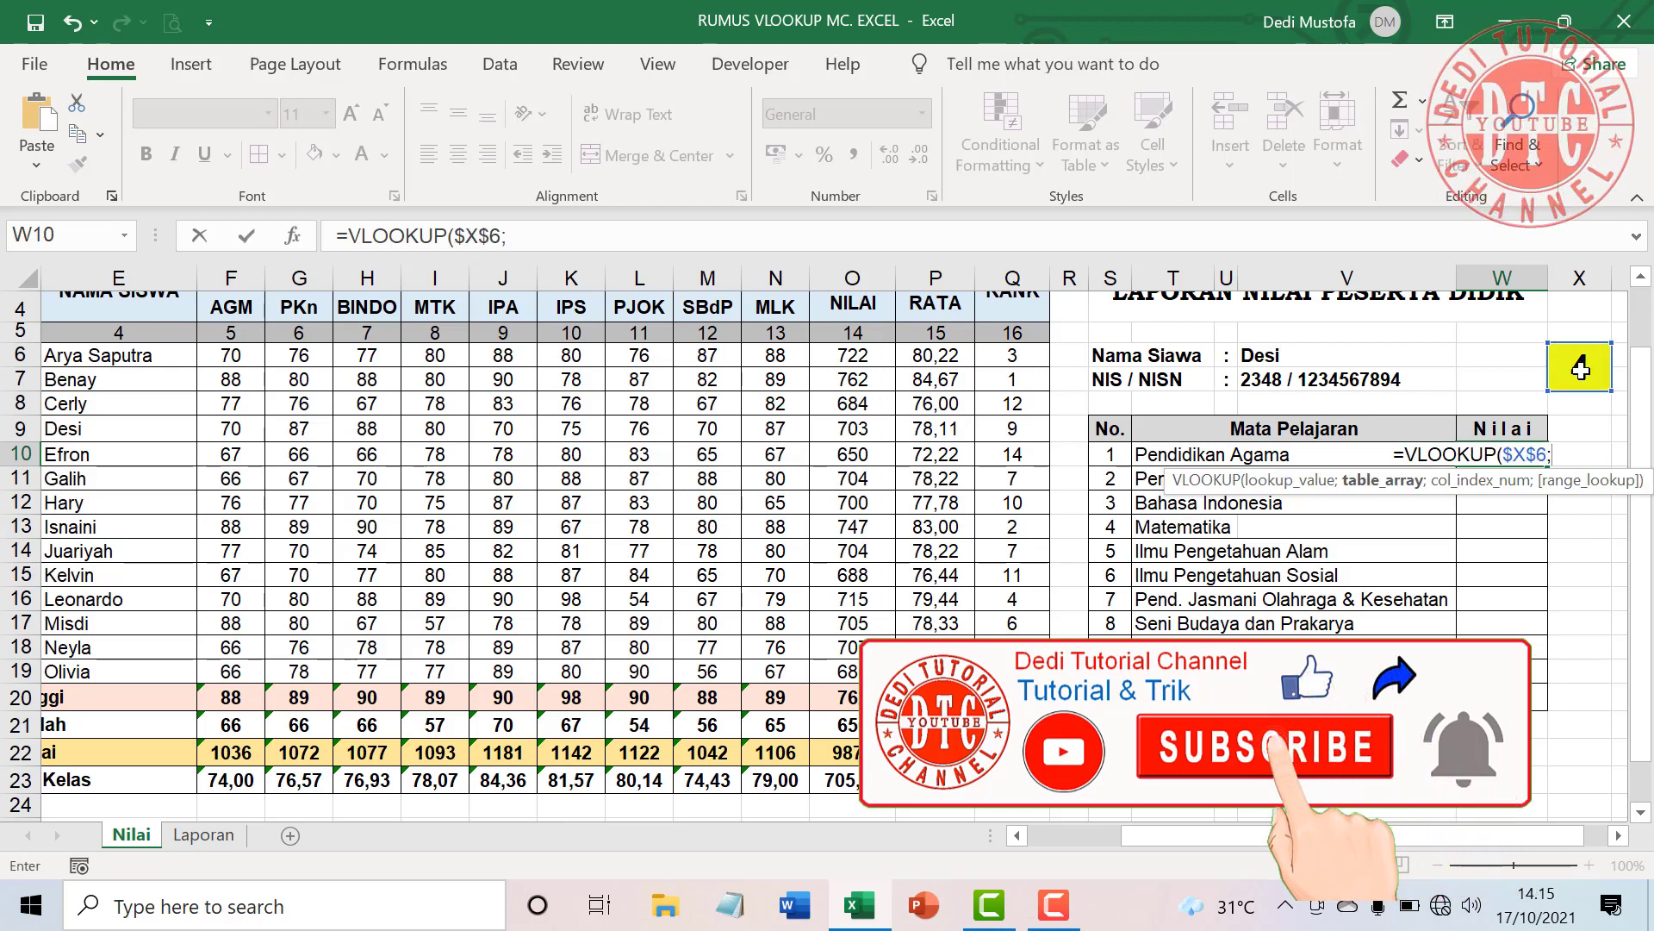
pyautogui.moveTo(1149, 838); pyautogui.dragTo(1101, 846)
pyautogui.moveTo(99, 357); pyautogui.dragTo(1279, 780)
pyautogui.click(591, 244)
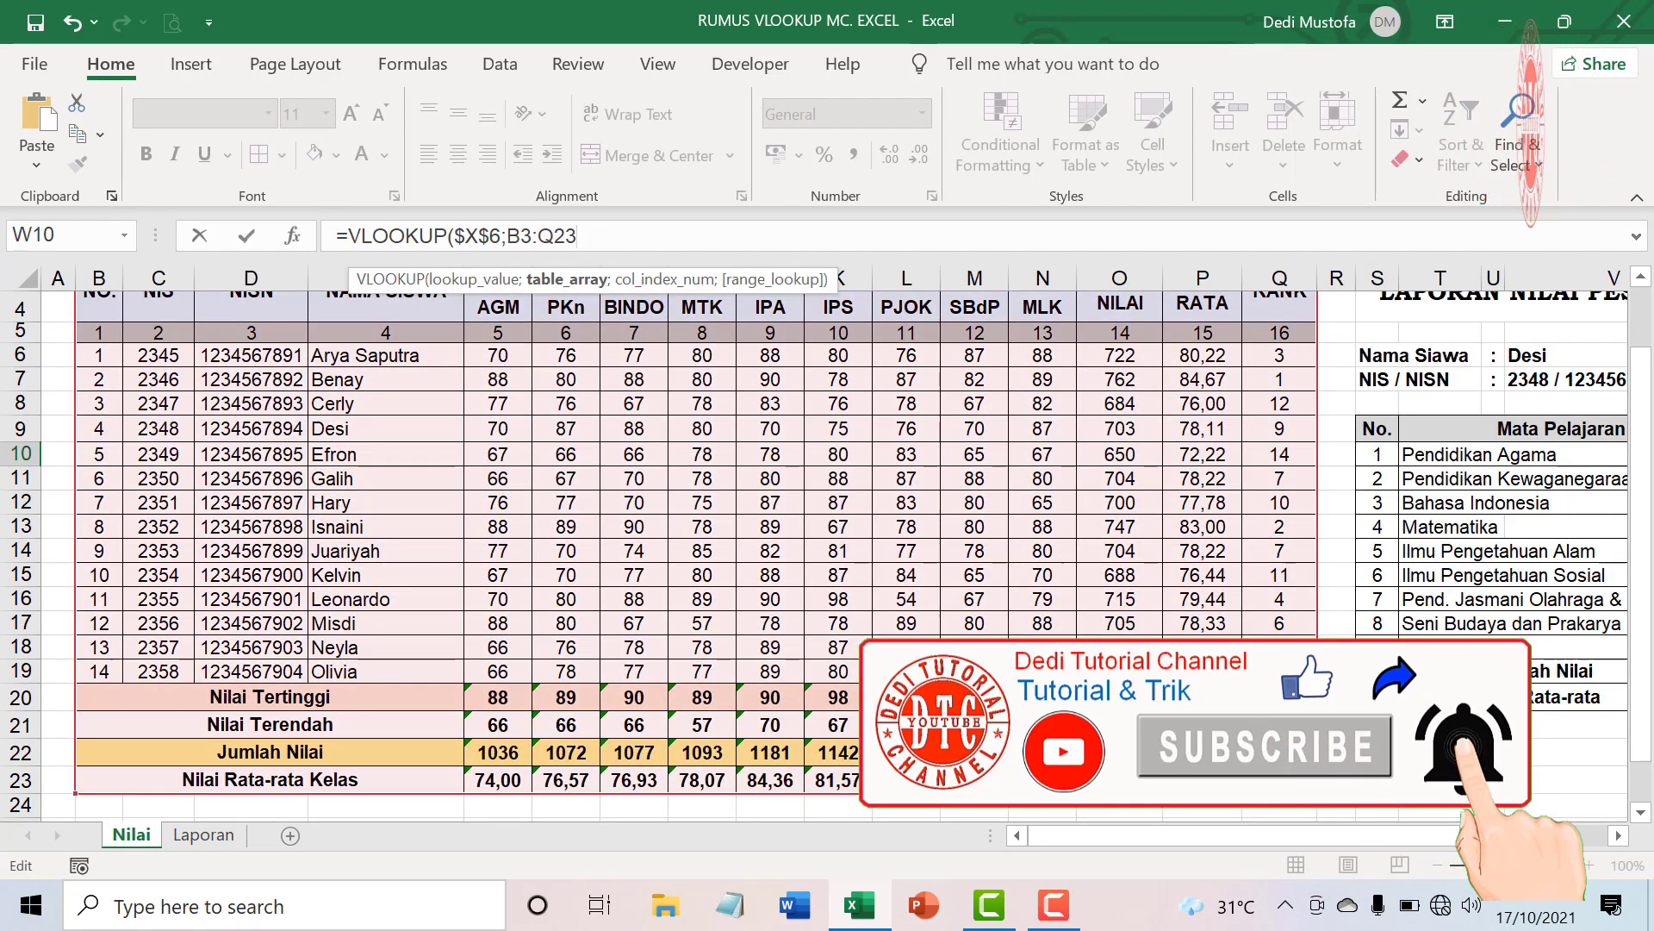
# - Make the table array in the W10 VLOOKUP formula absolute as $B$3:$Q$23
pyautogui.moveTo(1265, 839); pyautogui.dragTo(1396, 841)
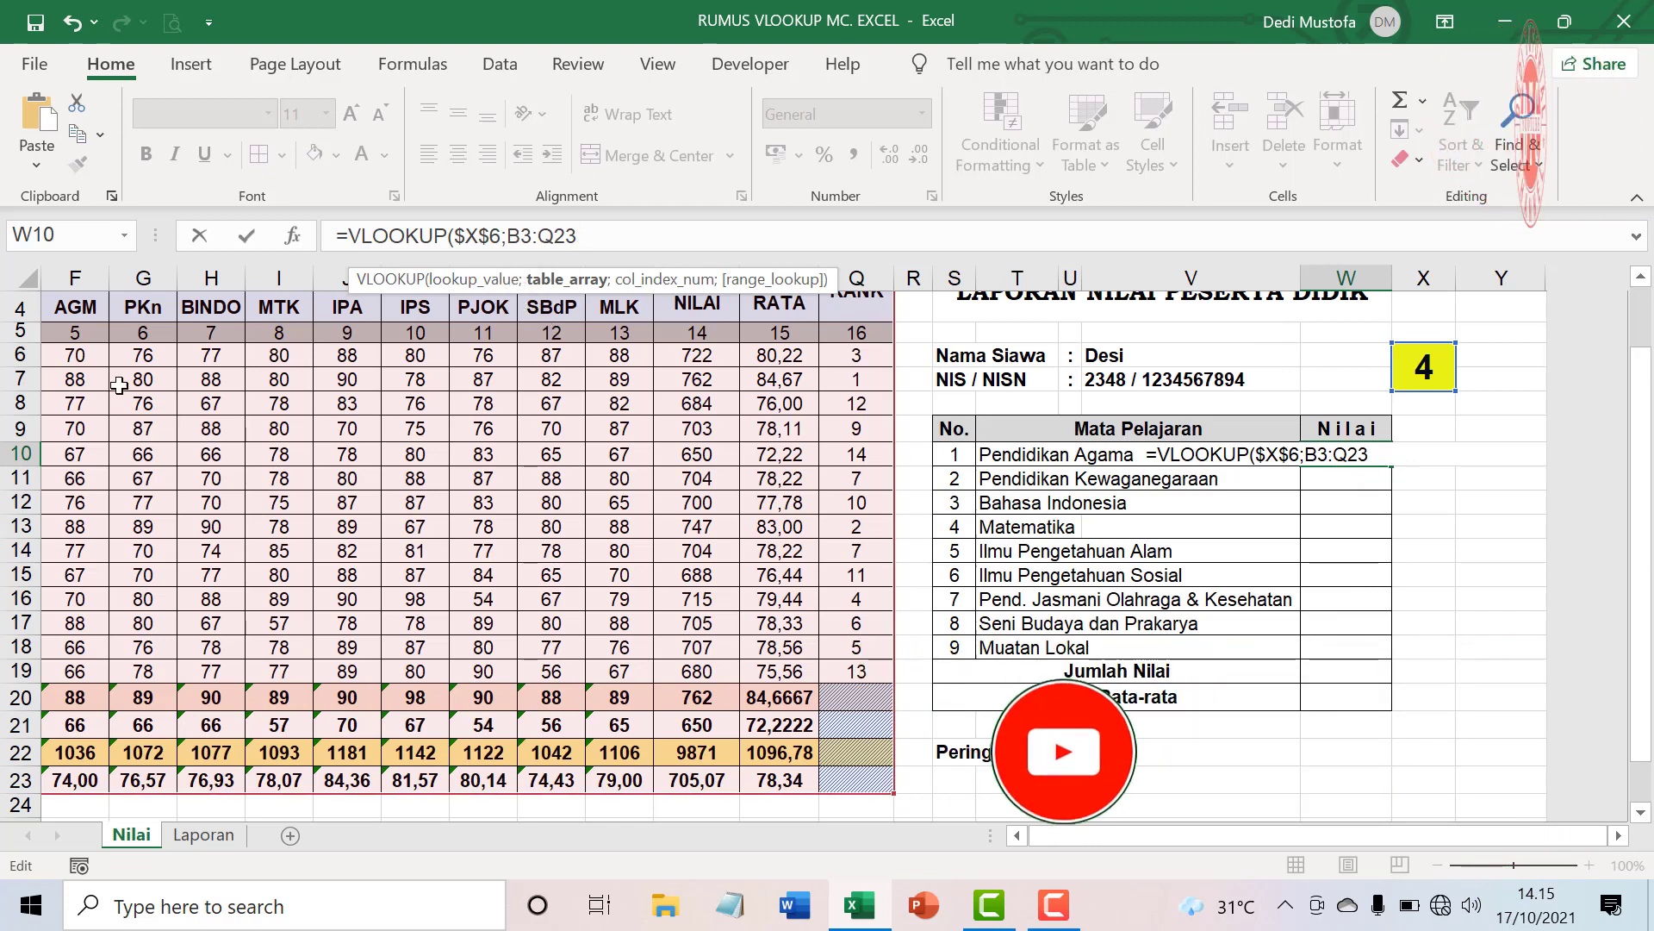
pyautogui.hscroll(-5, 264, 466)
pyautogui.scroll(1, 264, 465)
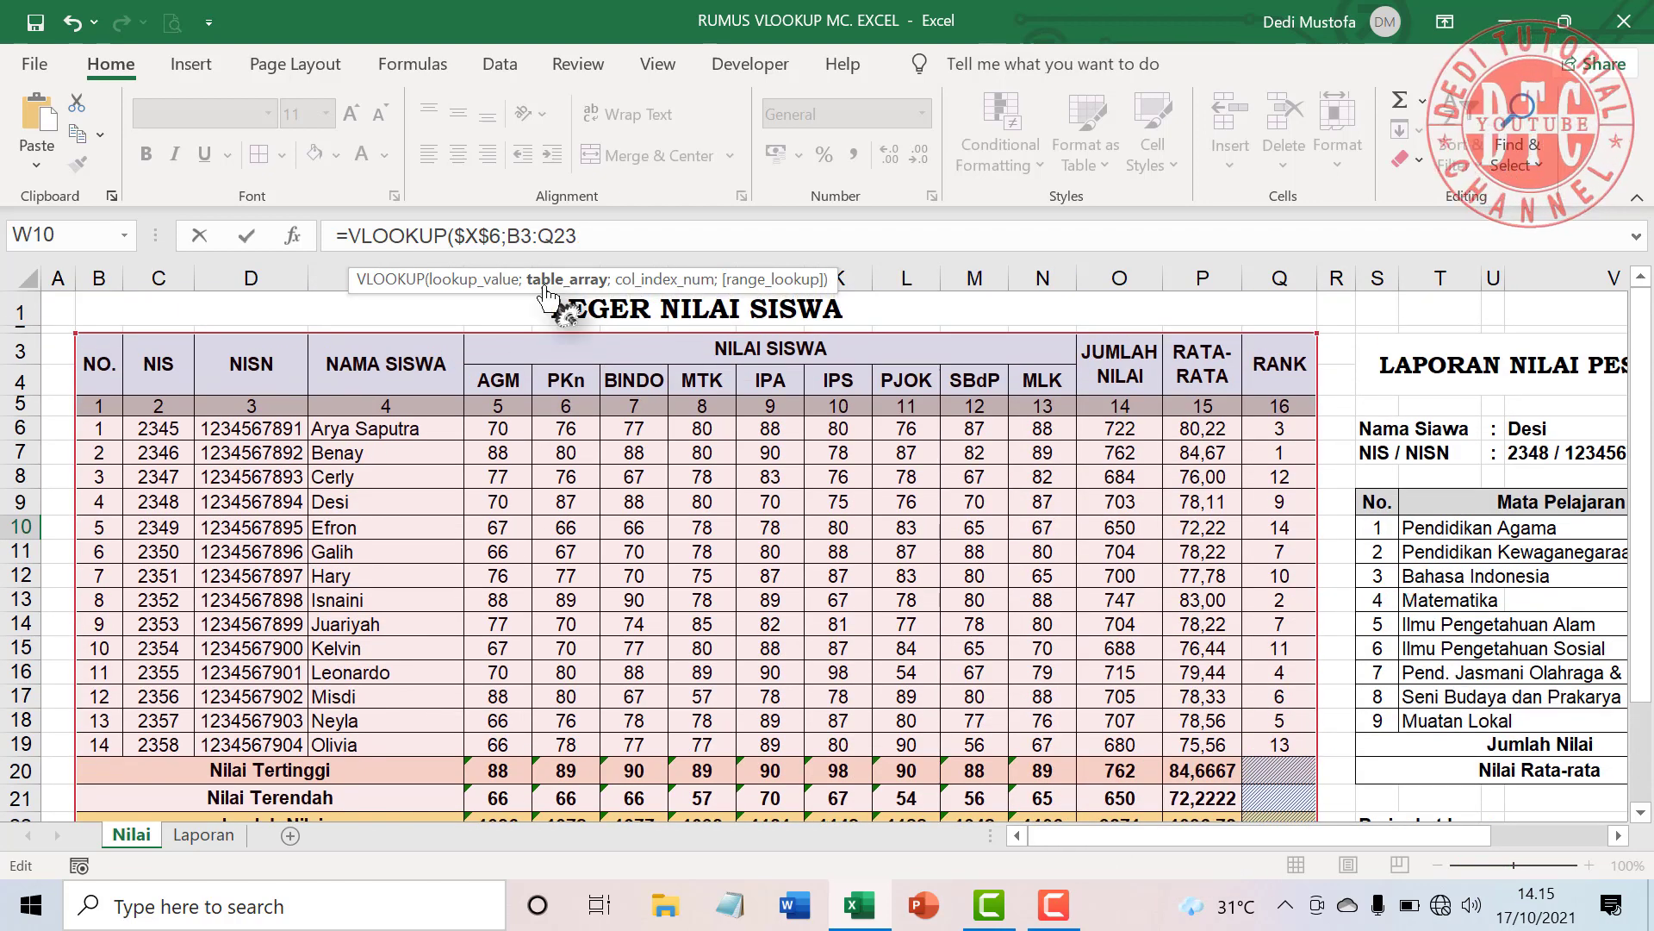
pyautogui.scroll(-2, 564, 314)
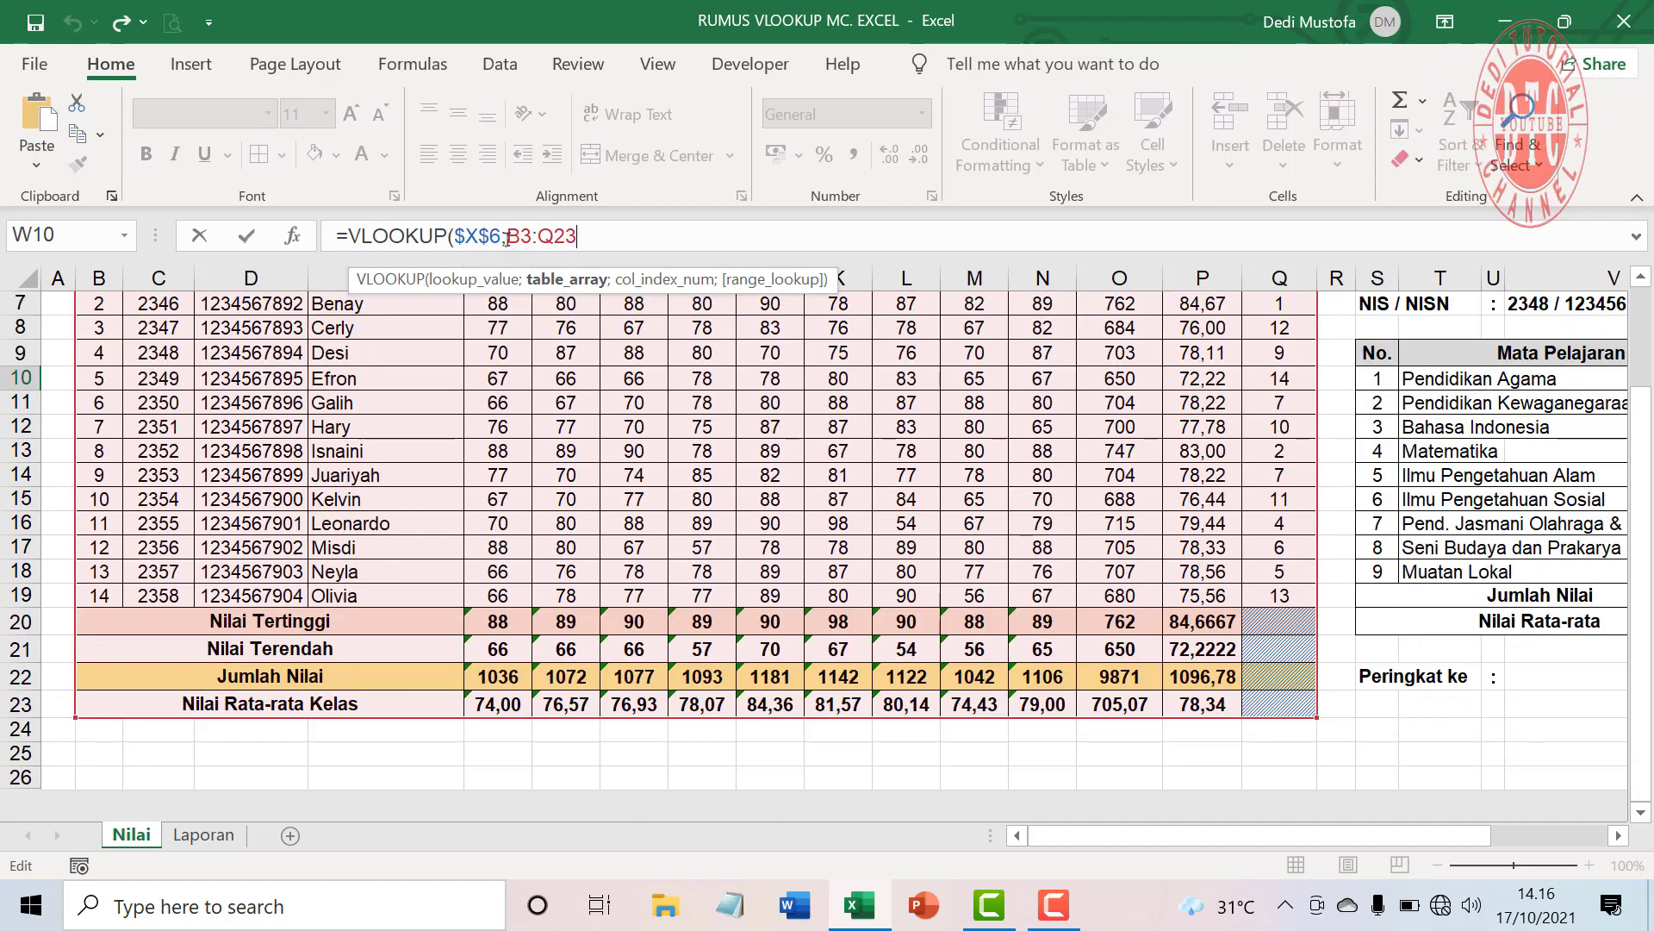
pyautogui.moveTo(507, 238); pyautogui.dragTo(590, 238)
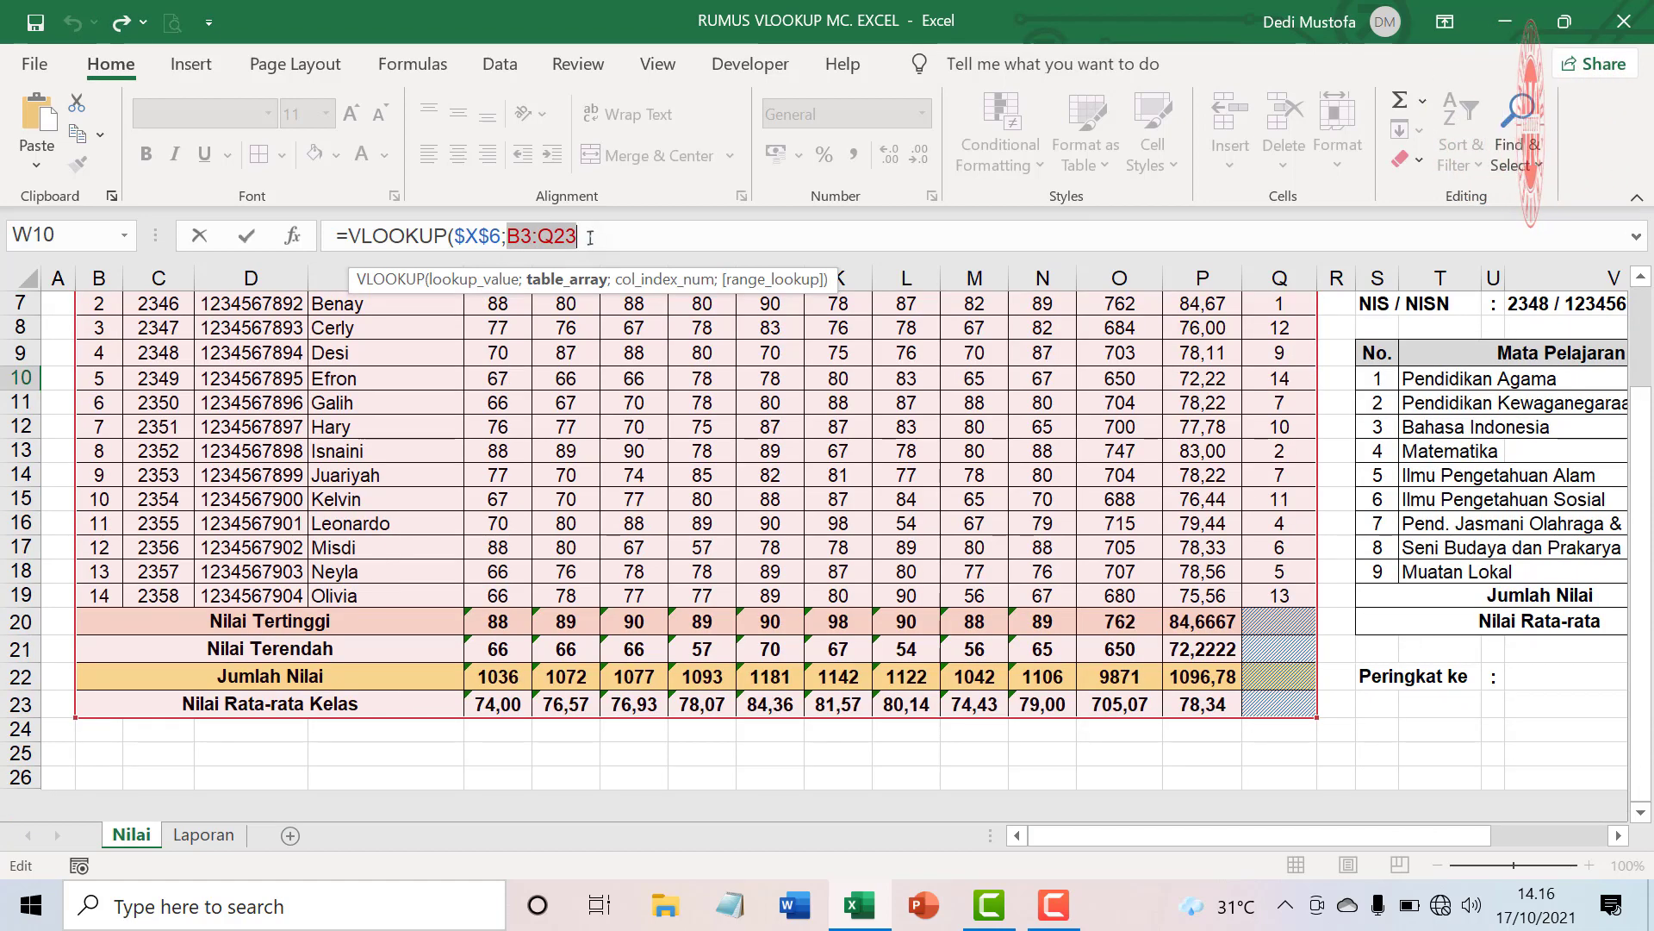
pyautogui.press('F4')
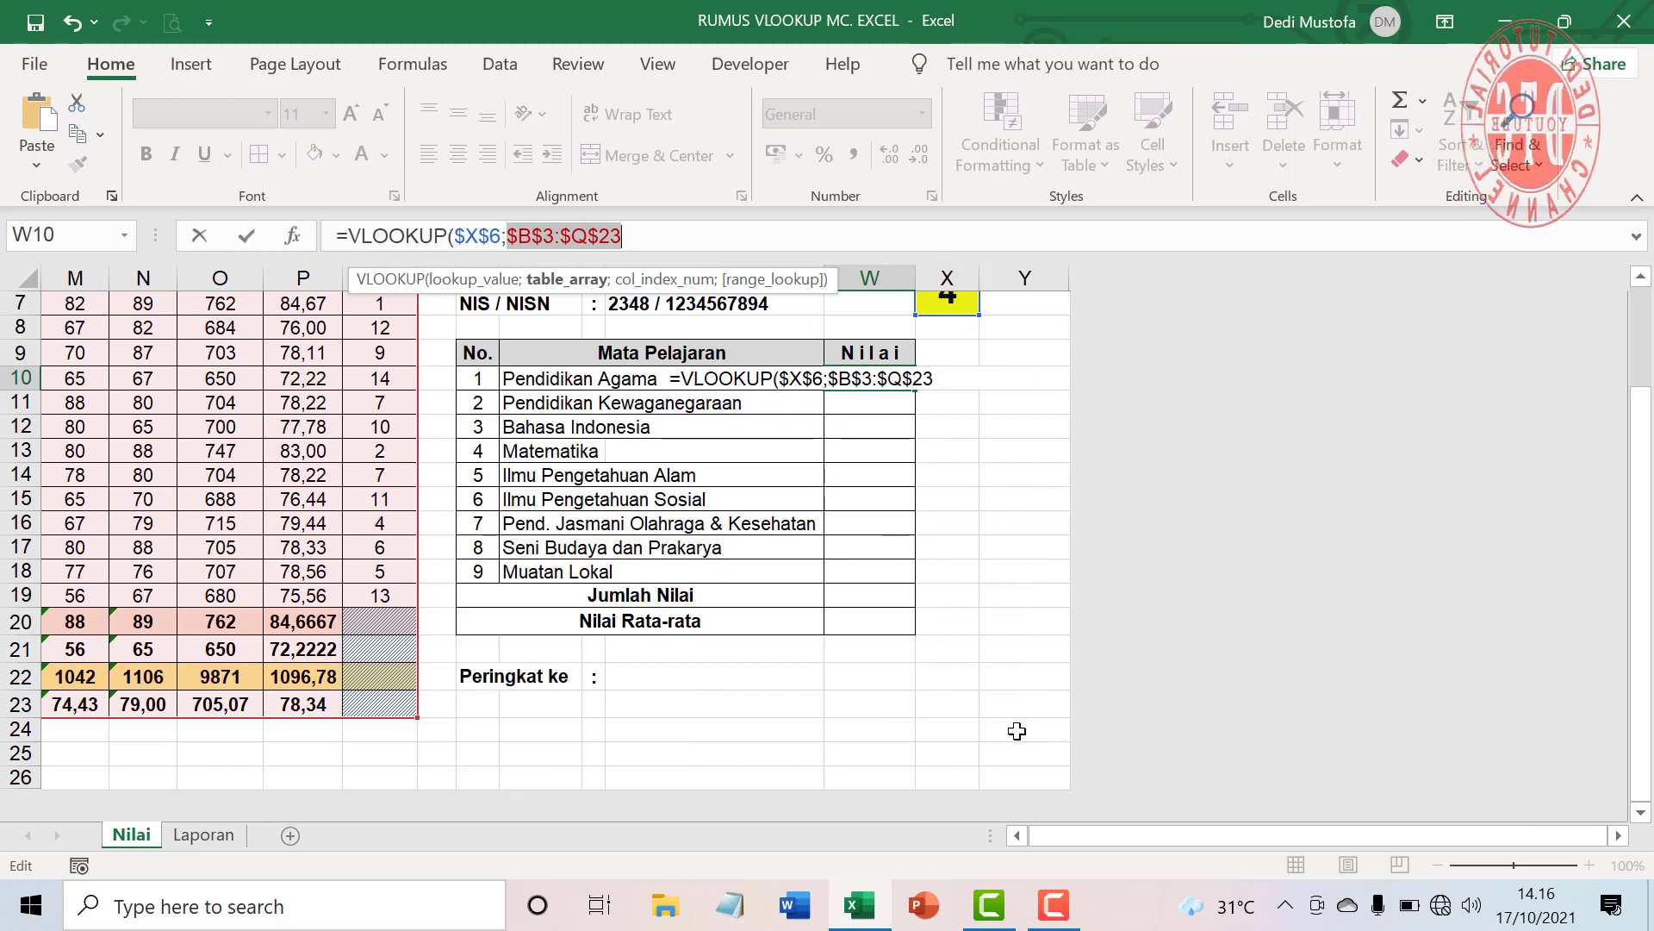
pyautogui.click(677, 236)
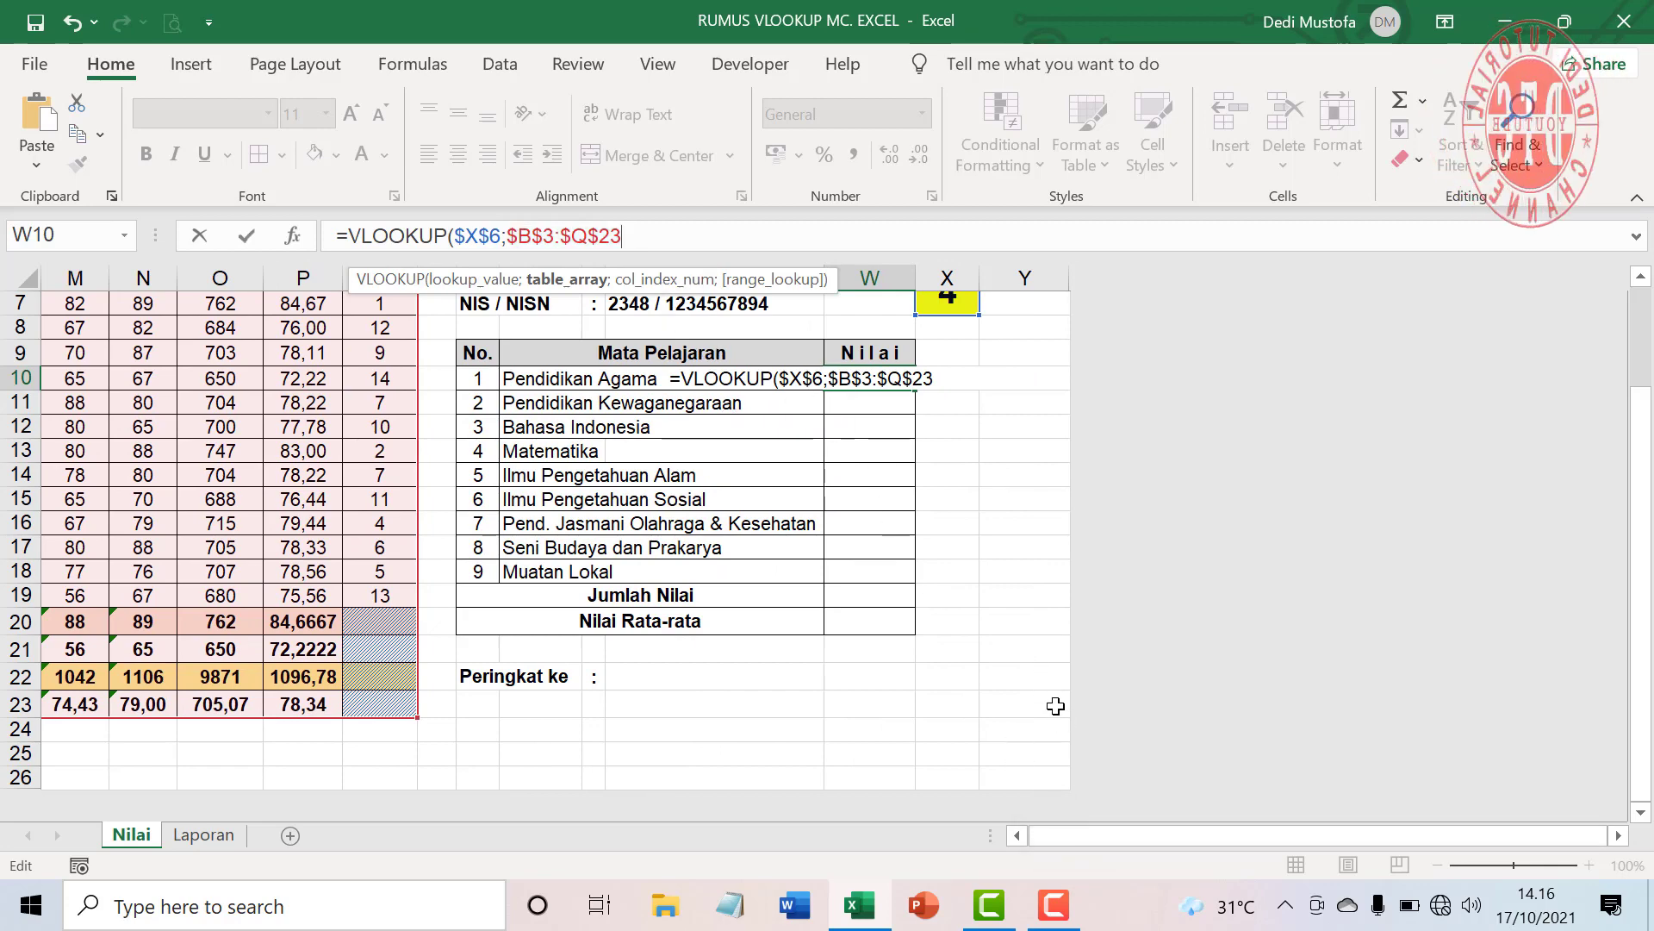
# - Complete the W10 VLOOKUP formula with column index 5 and fill it down to W18
pyautogui.write(';')
pyautogui.hscroll(-4, 798, 731)
pyautogui.scroll(2, 469, 556)
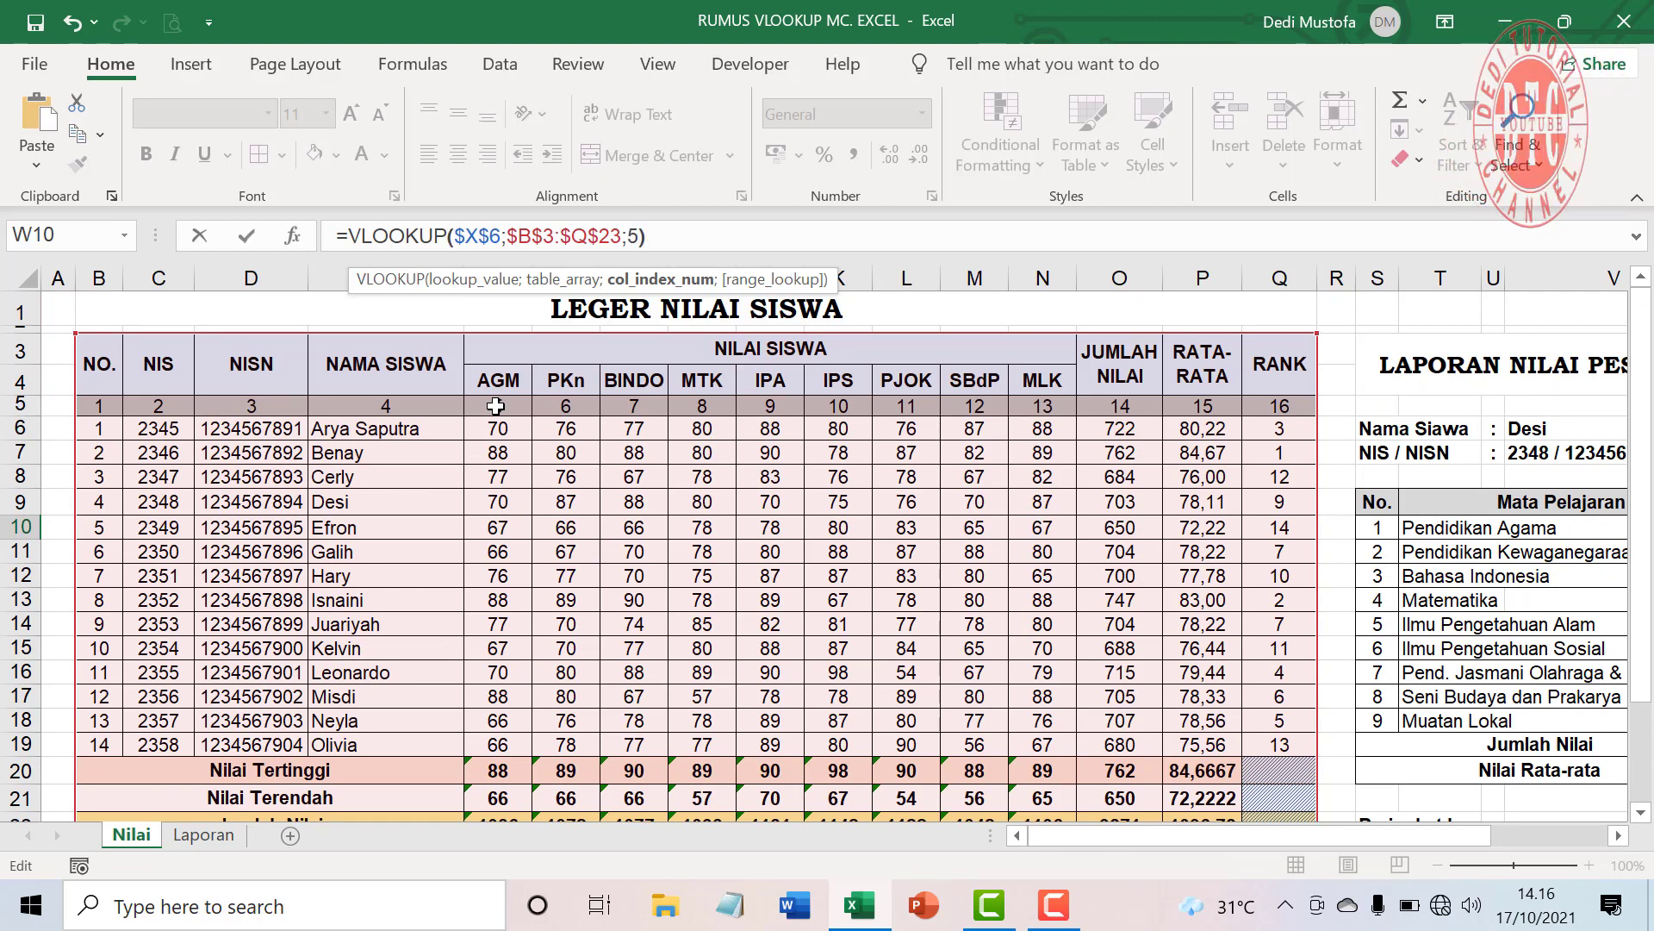
pyautogui.write('5)')
pyautogui.press('Return')
pyautogui.click(1491, 523)
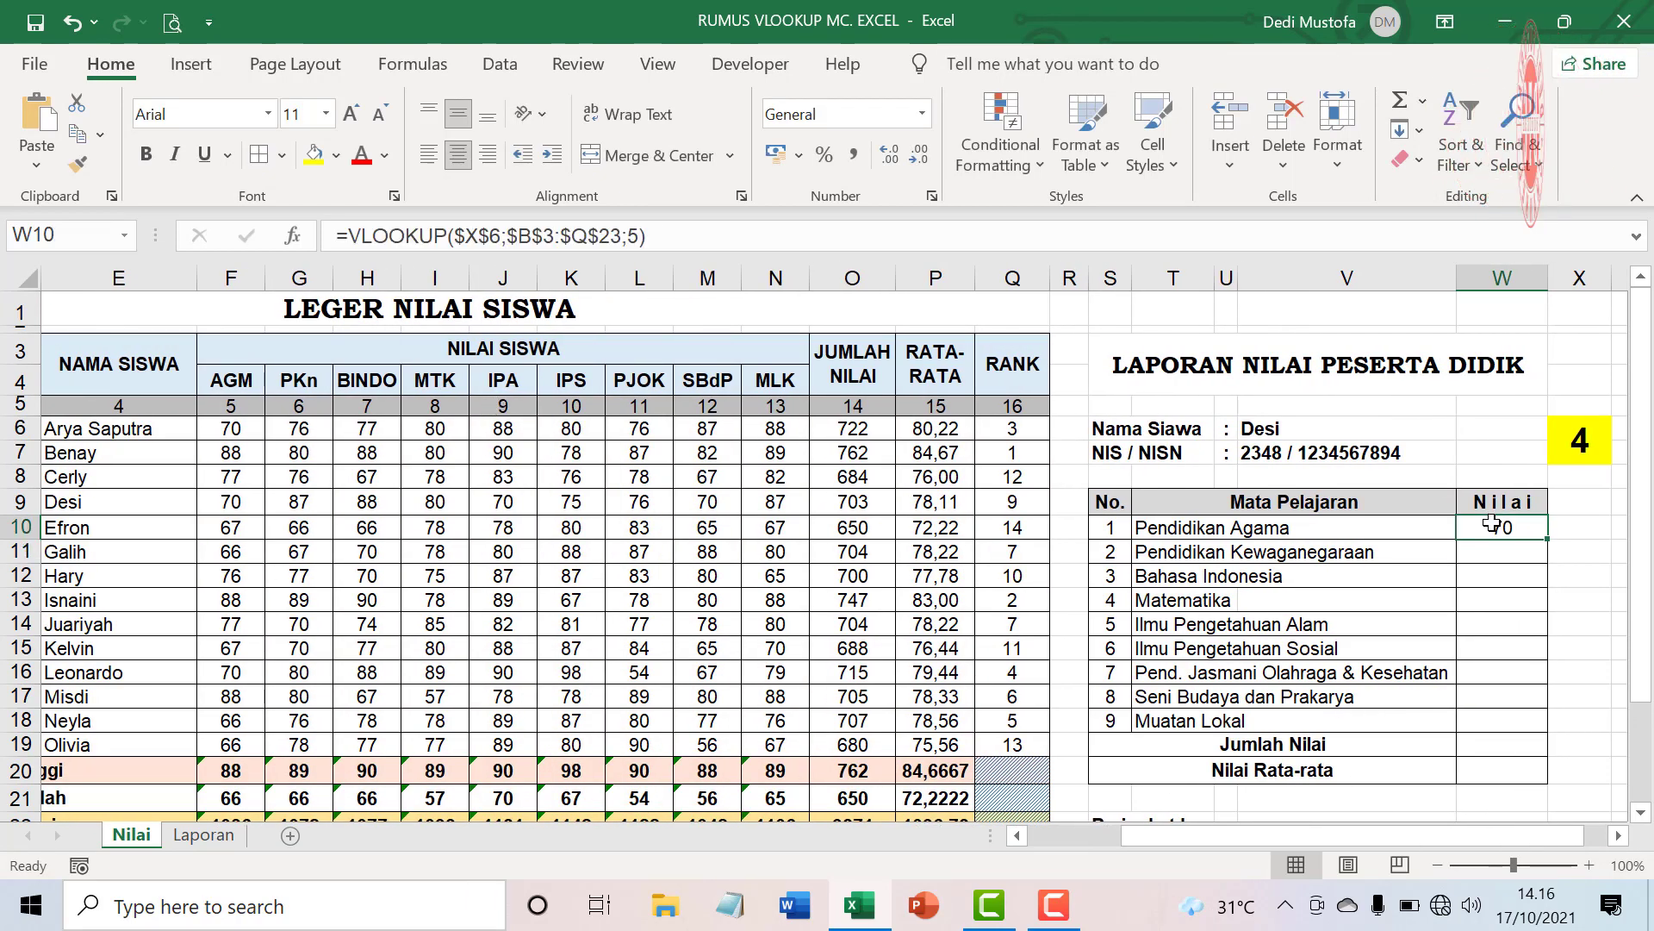
pyautogui.moveTo(1548, 539); pyautogui.dragTo(1562, 746)
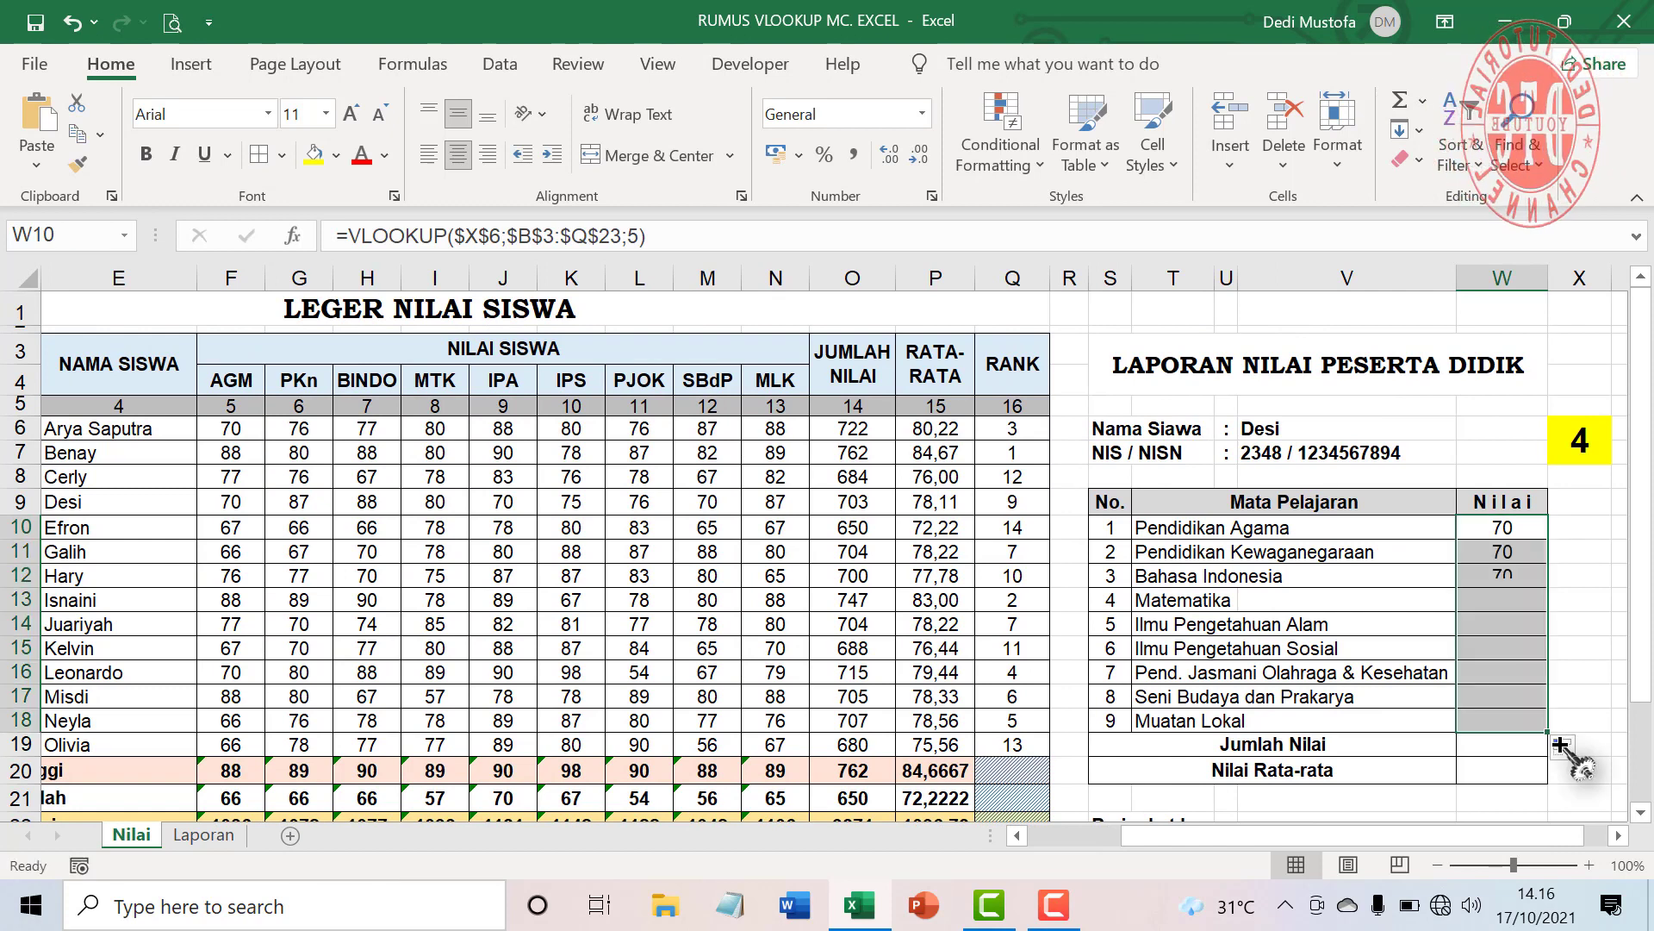
# - Set the column index to 6 in the W11 VLOOKUP formula for Pendidikan Kewaganegaraan
pyautogui.click(1509, 554)
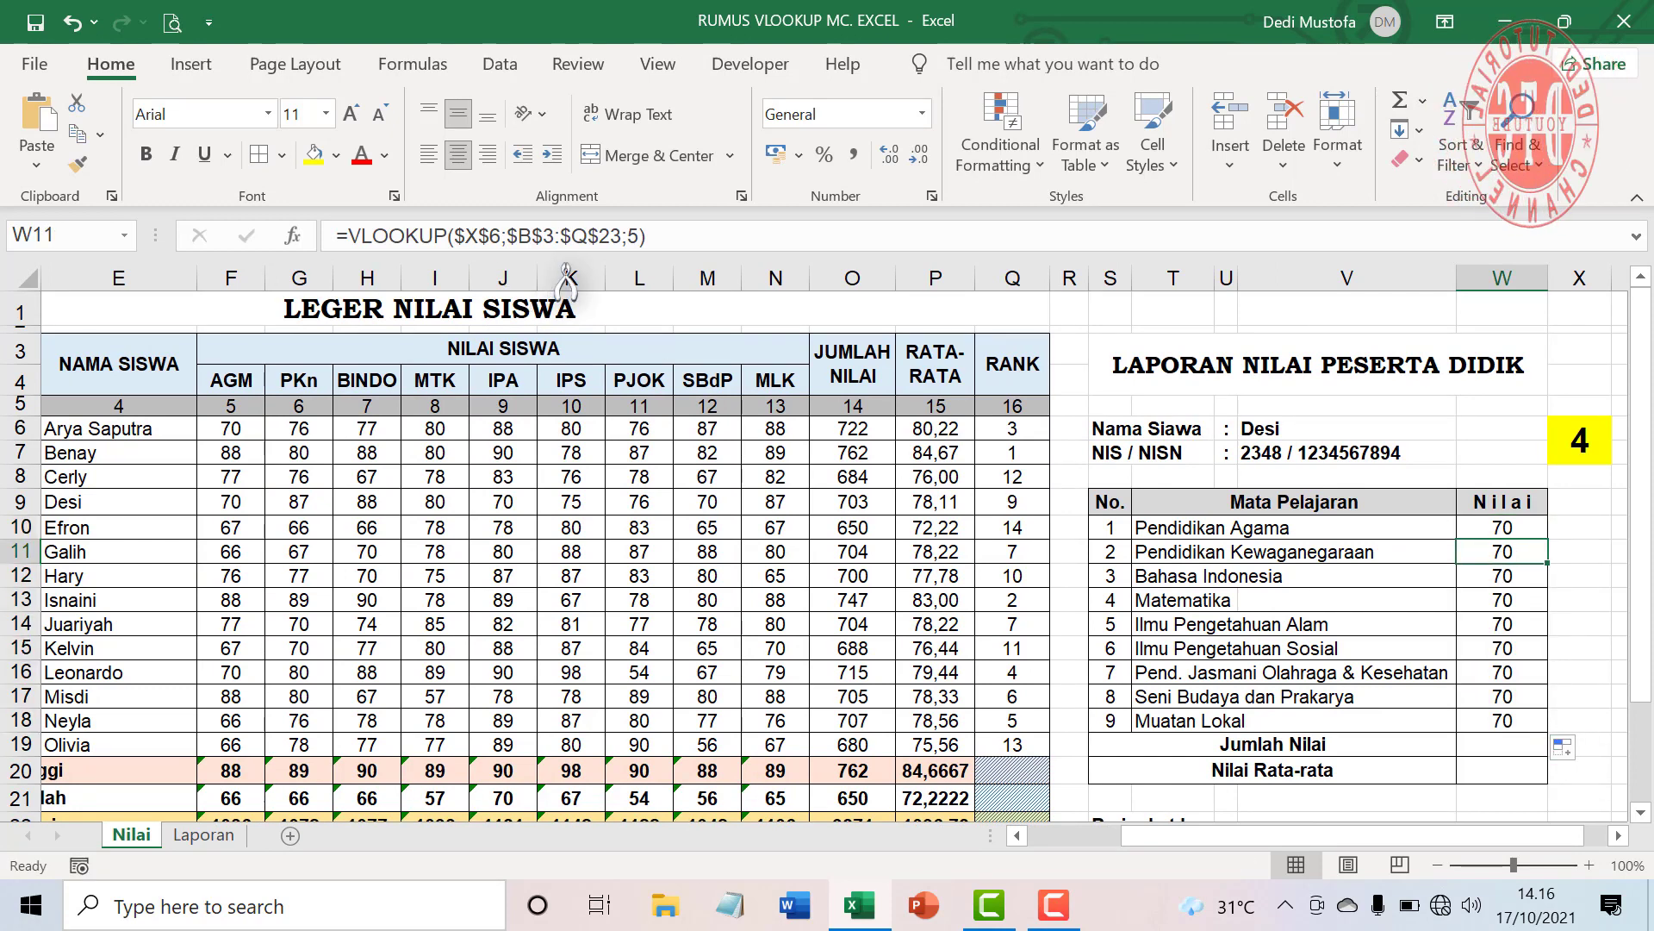
pyautogui.click(623, 229)
pyautogui.press('BackSpace')
pyautogui.write('6')
pyautogui.press('Return')
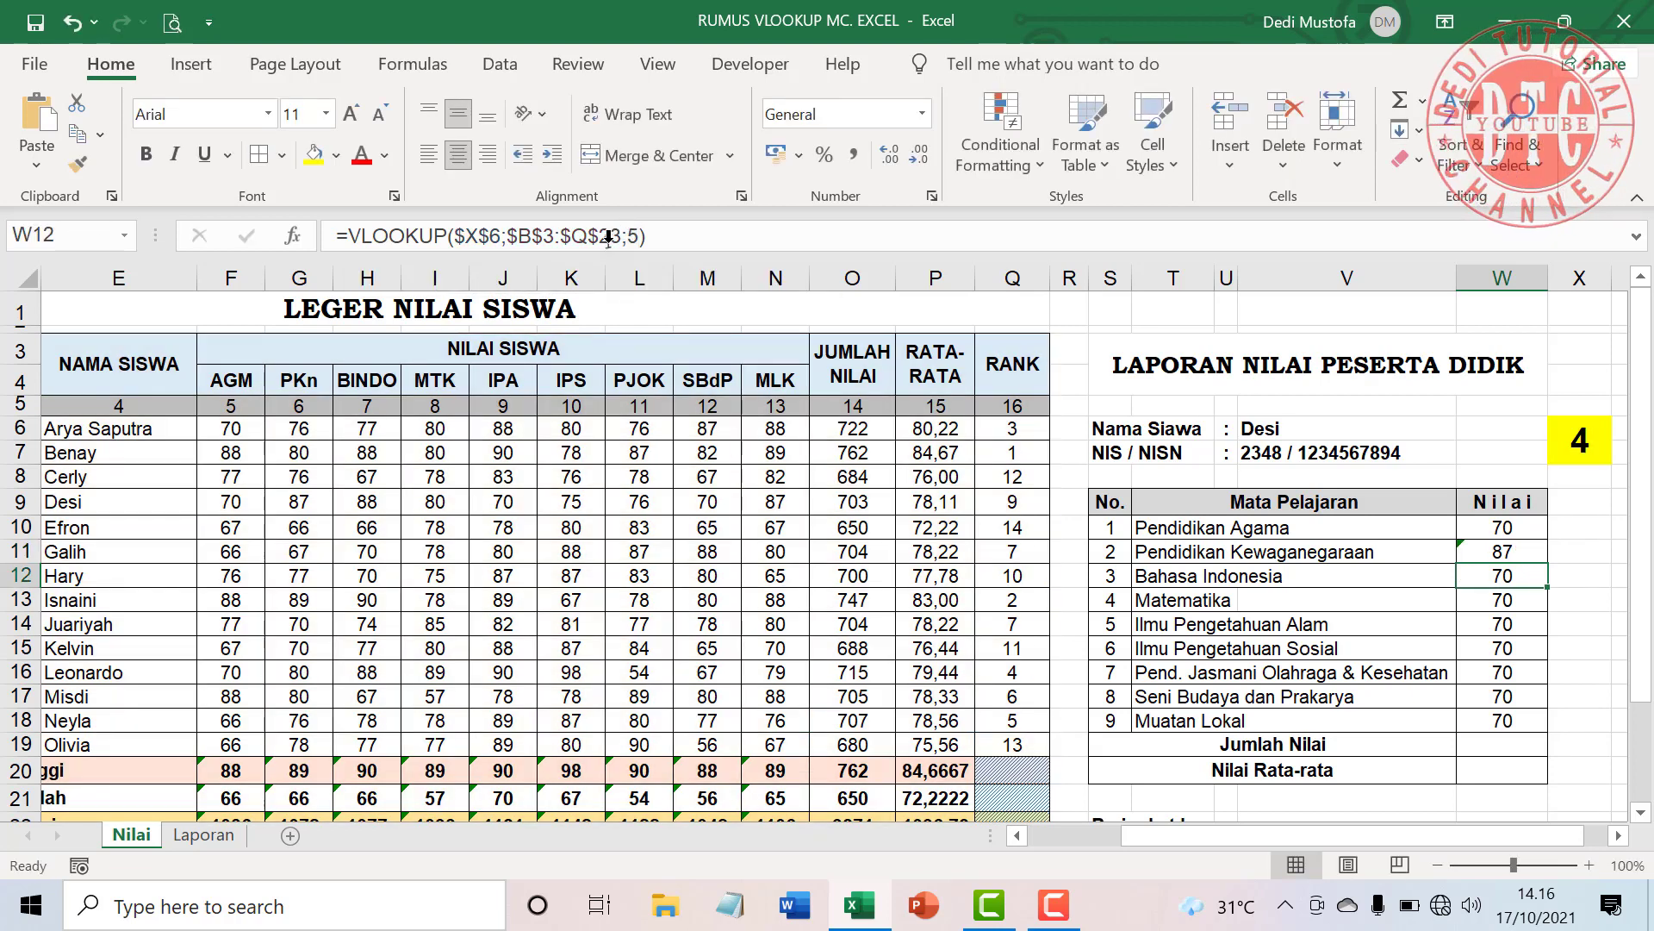
# - Set the column index to 7 in the W12 VLOOKUP formula for Bahasa Indonesia and open the Matematika formula's column index for editing
pyautogui.doubleClick(630, 236)
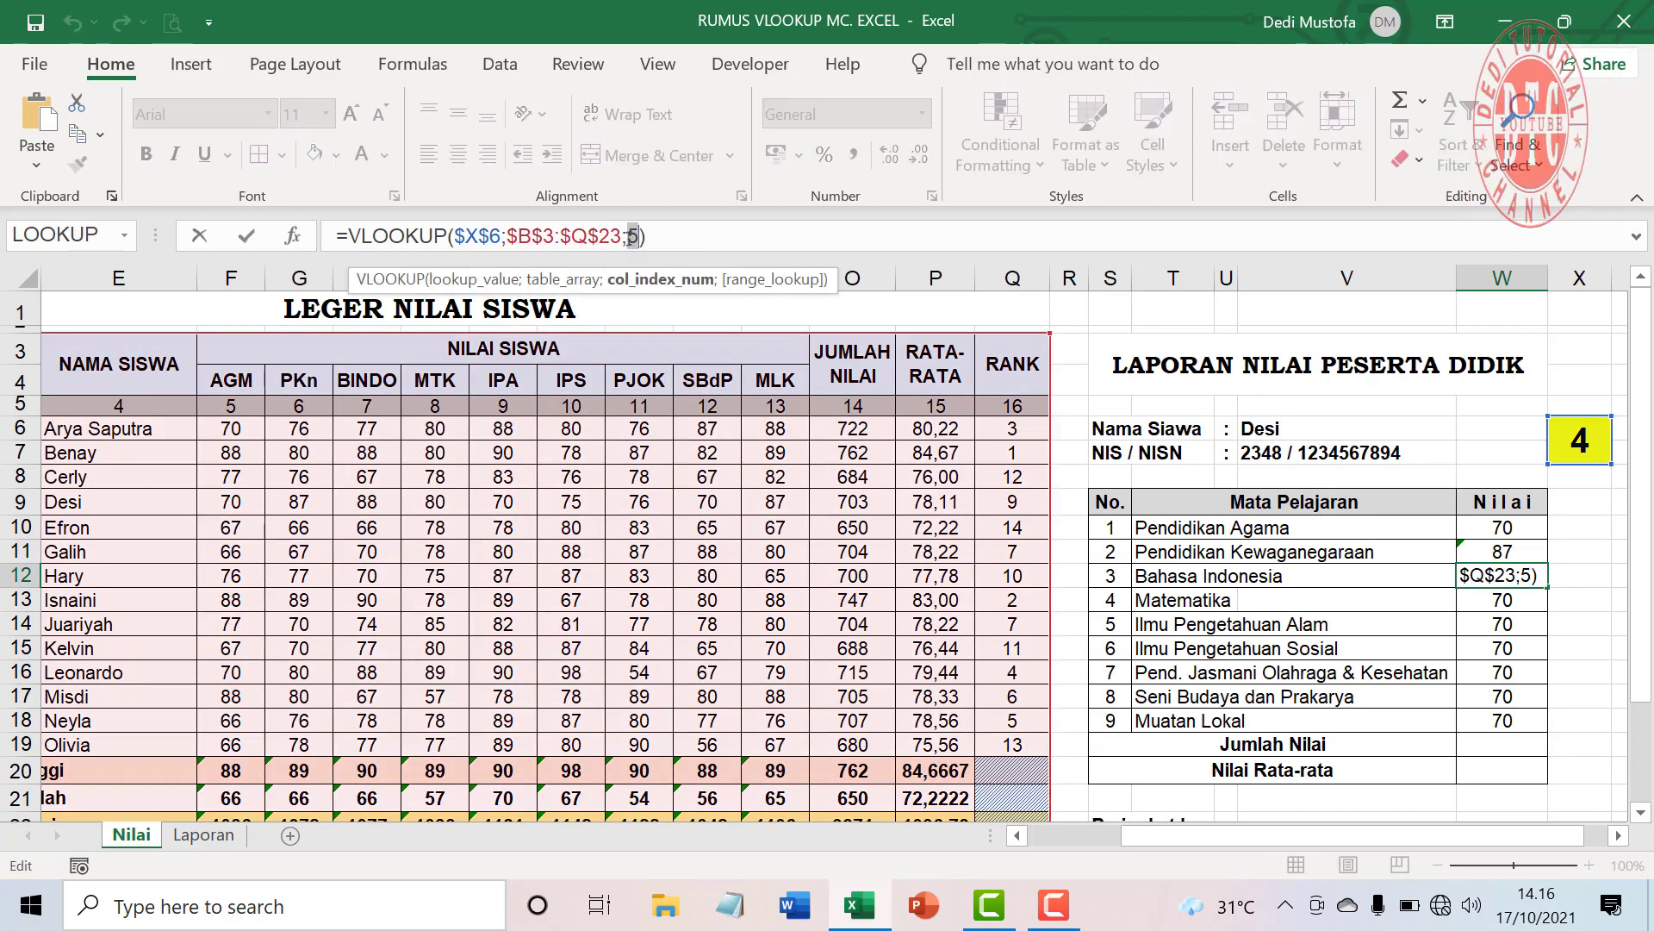
pyautogui.write('7')
pyautogui.press('Return')
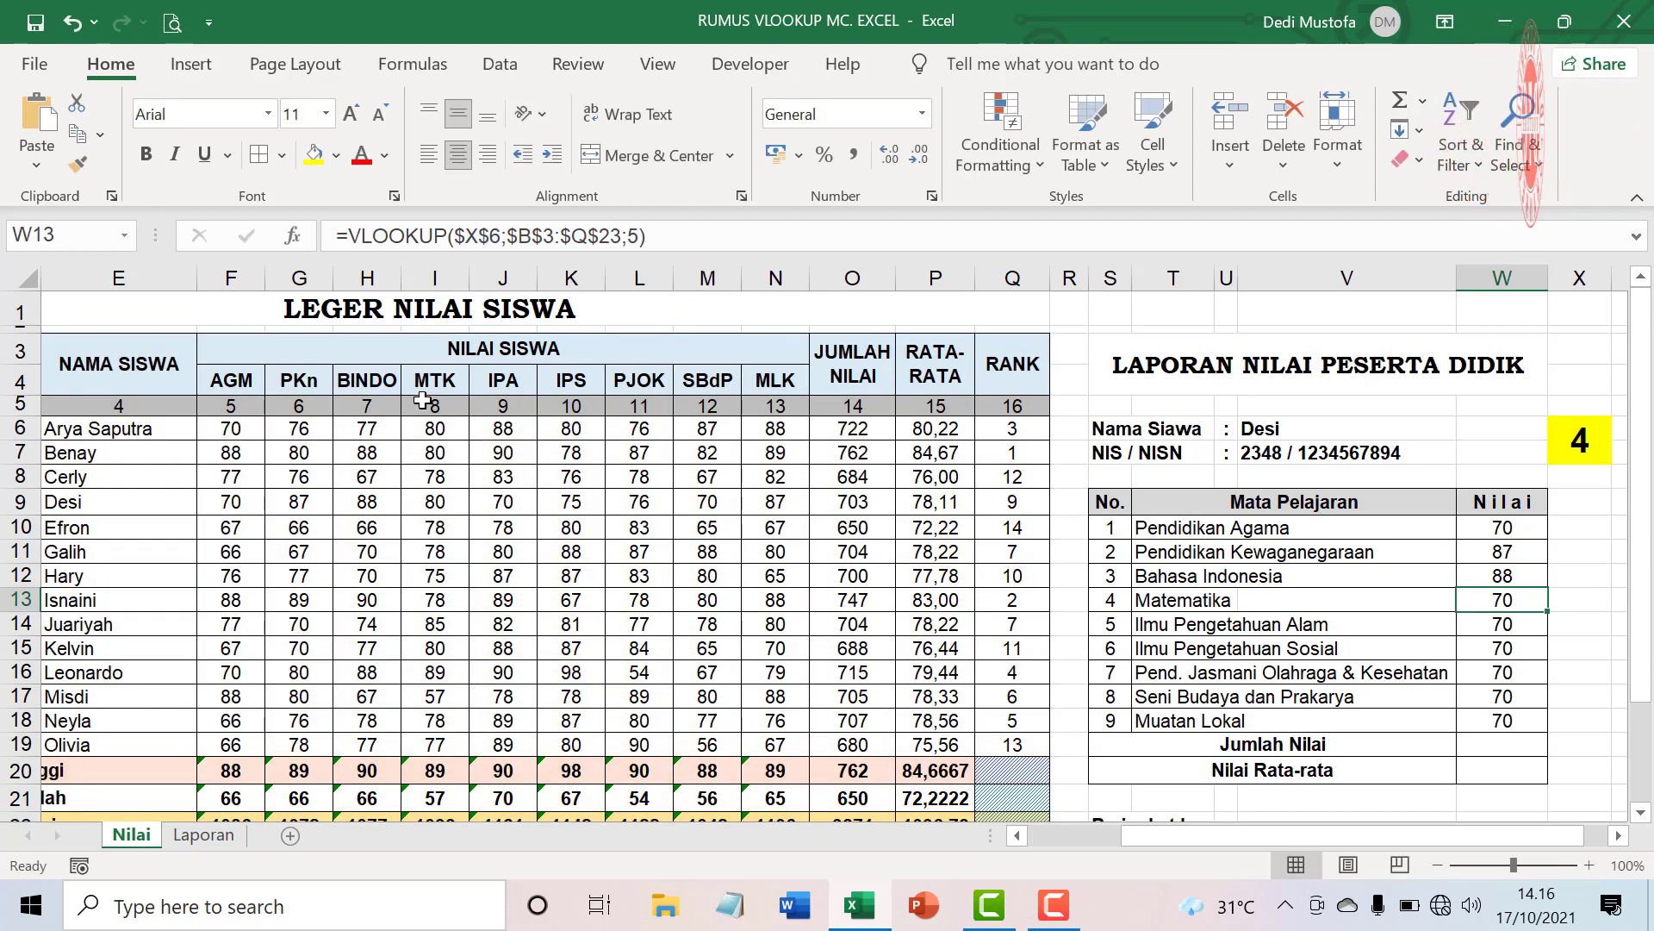
pyautogui.doubleClick(630, 236)
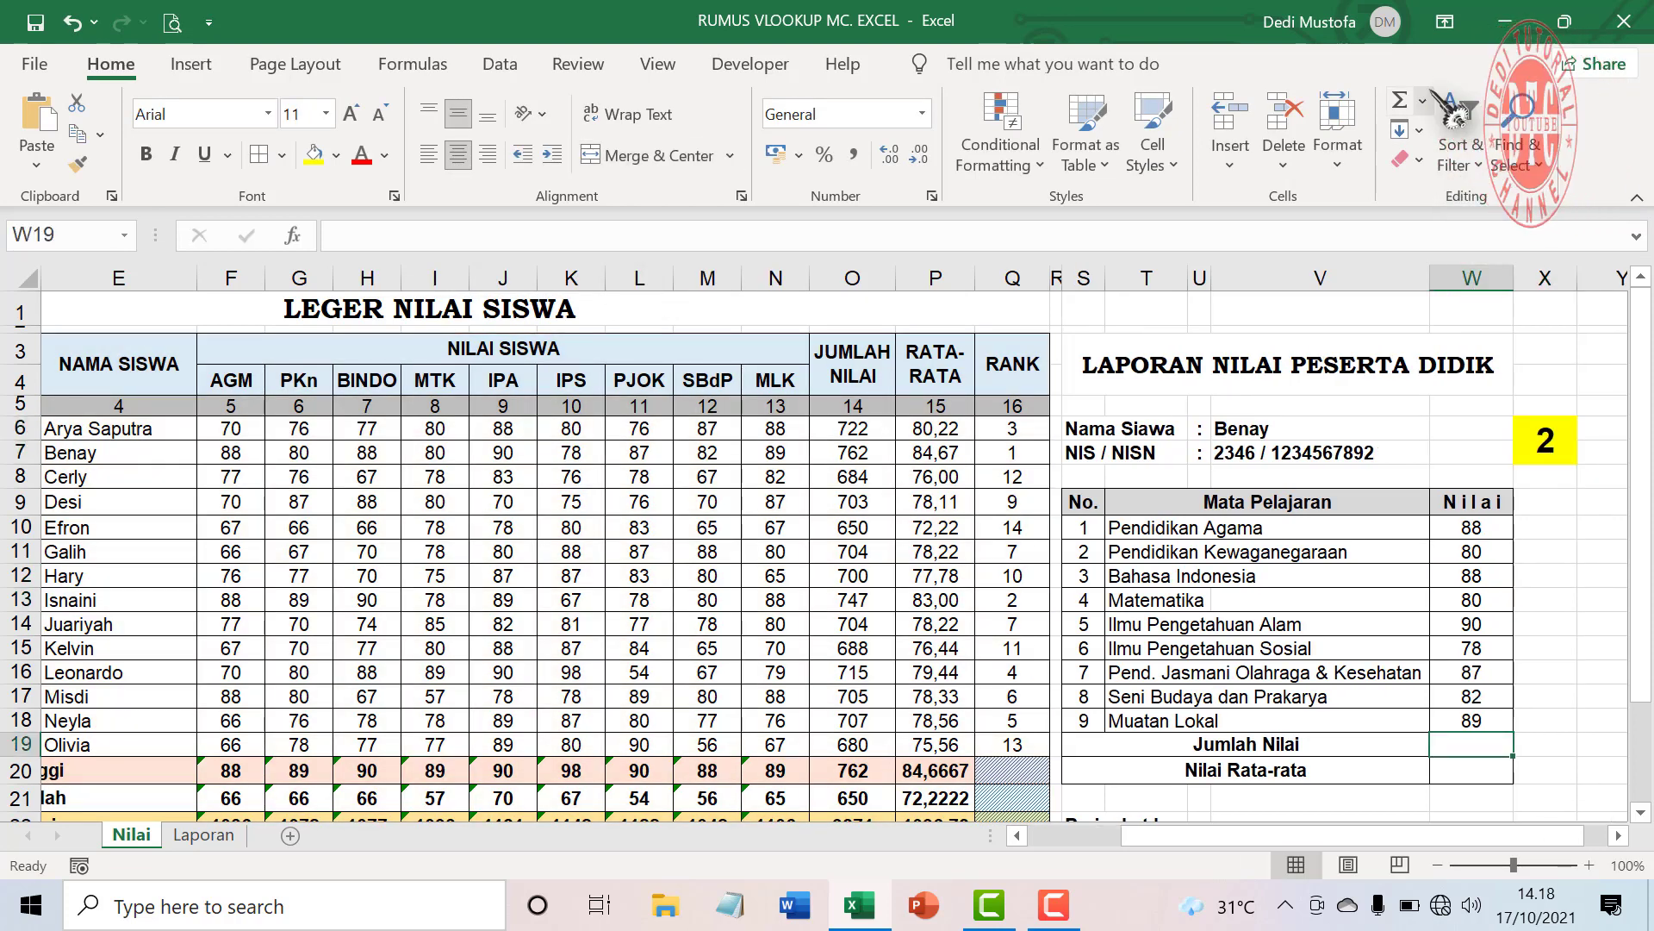
# - Total the subject scores W10:W18 with a SUM formula in the Jumlah Nilai cell W19
pyautogui.click(1424, 101)
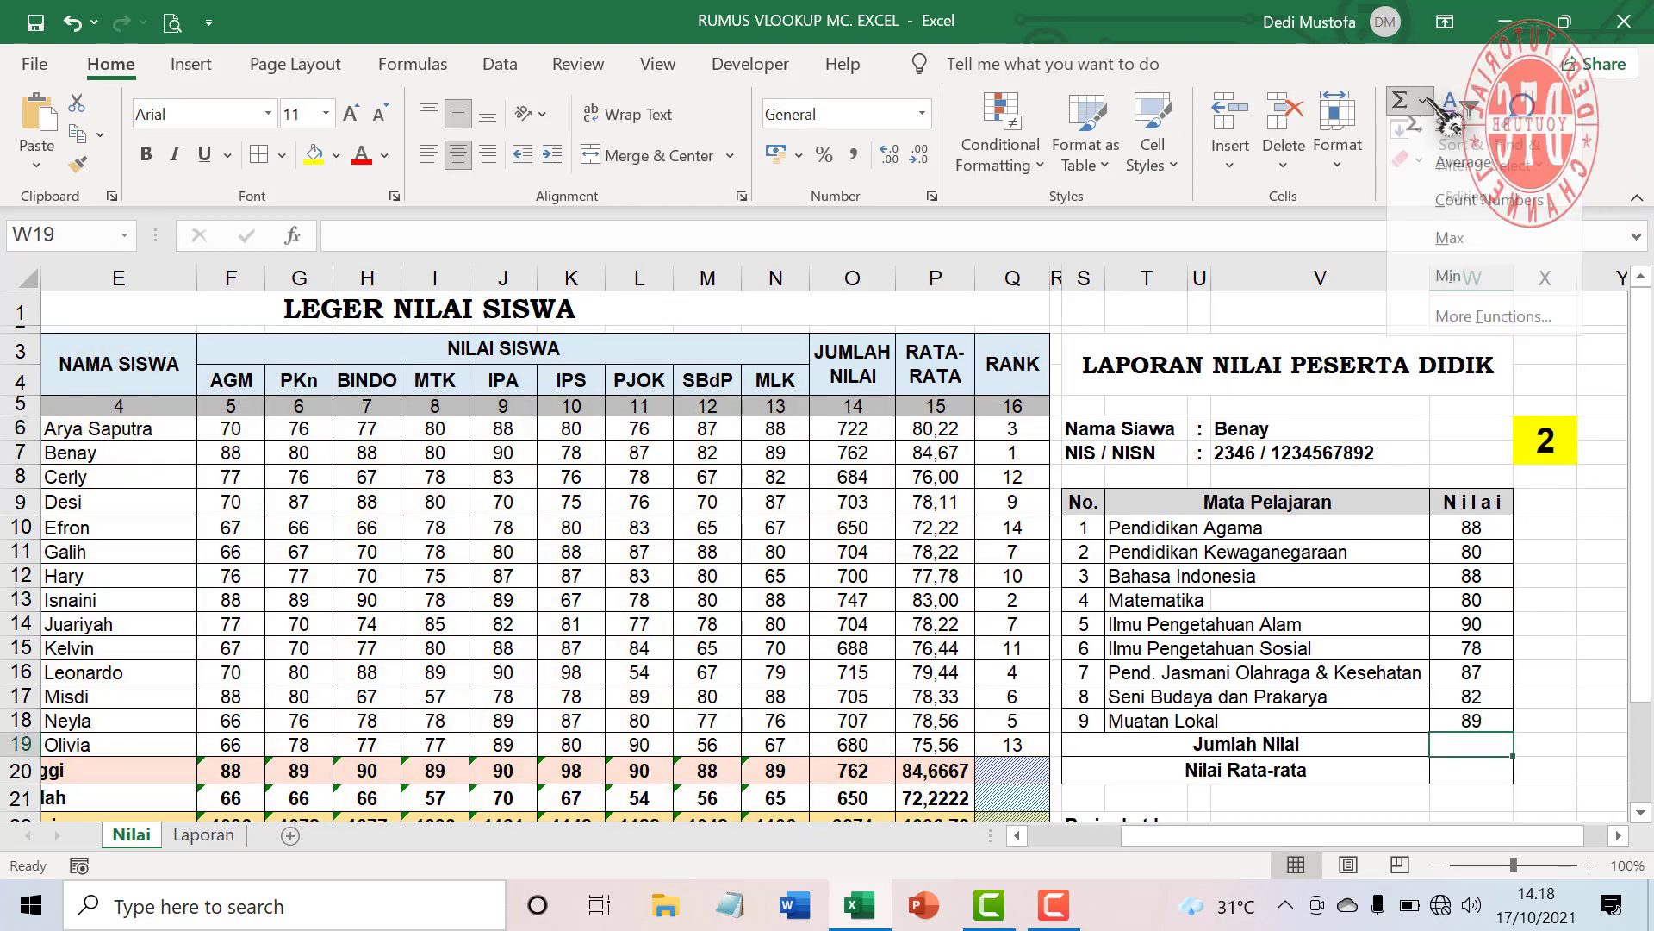
pyautogui.click(1455, 138)
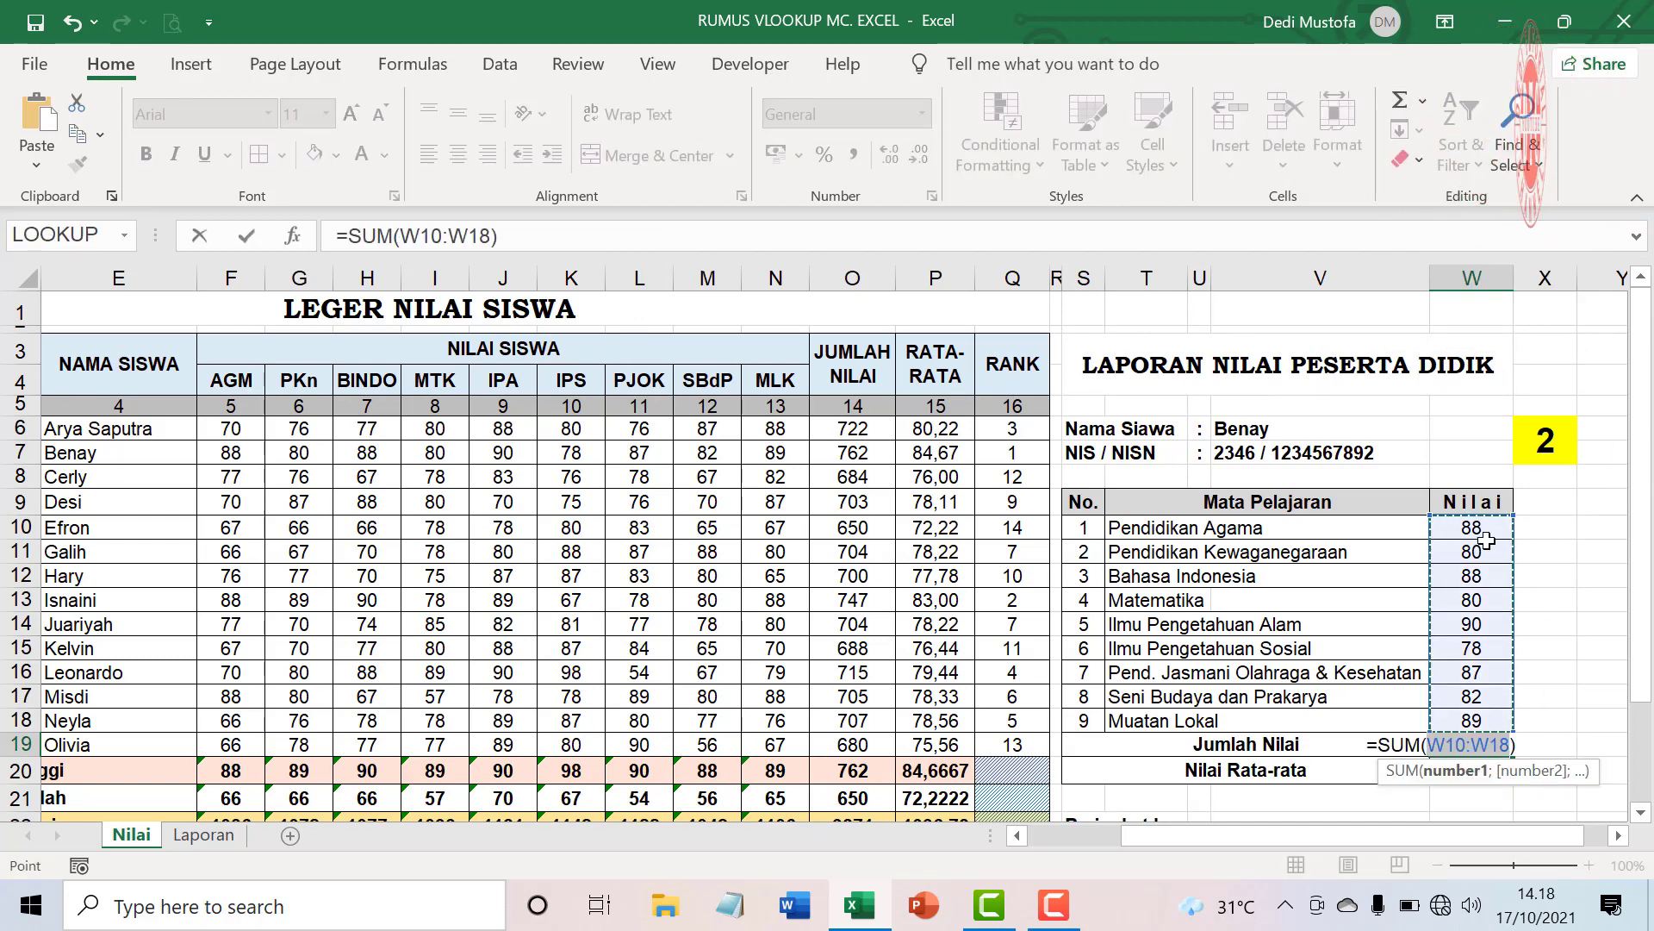
pyautogui.press('Return')
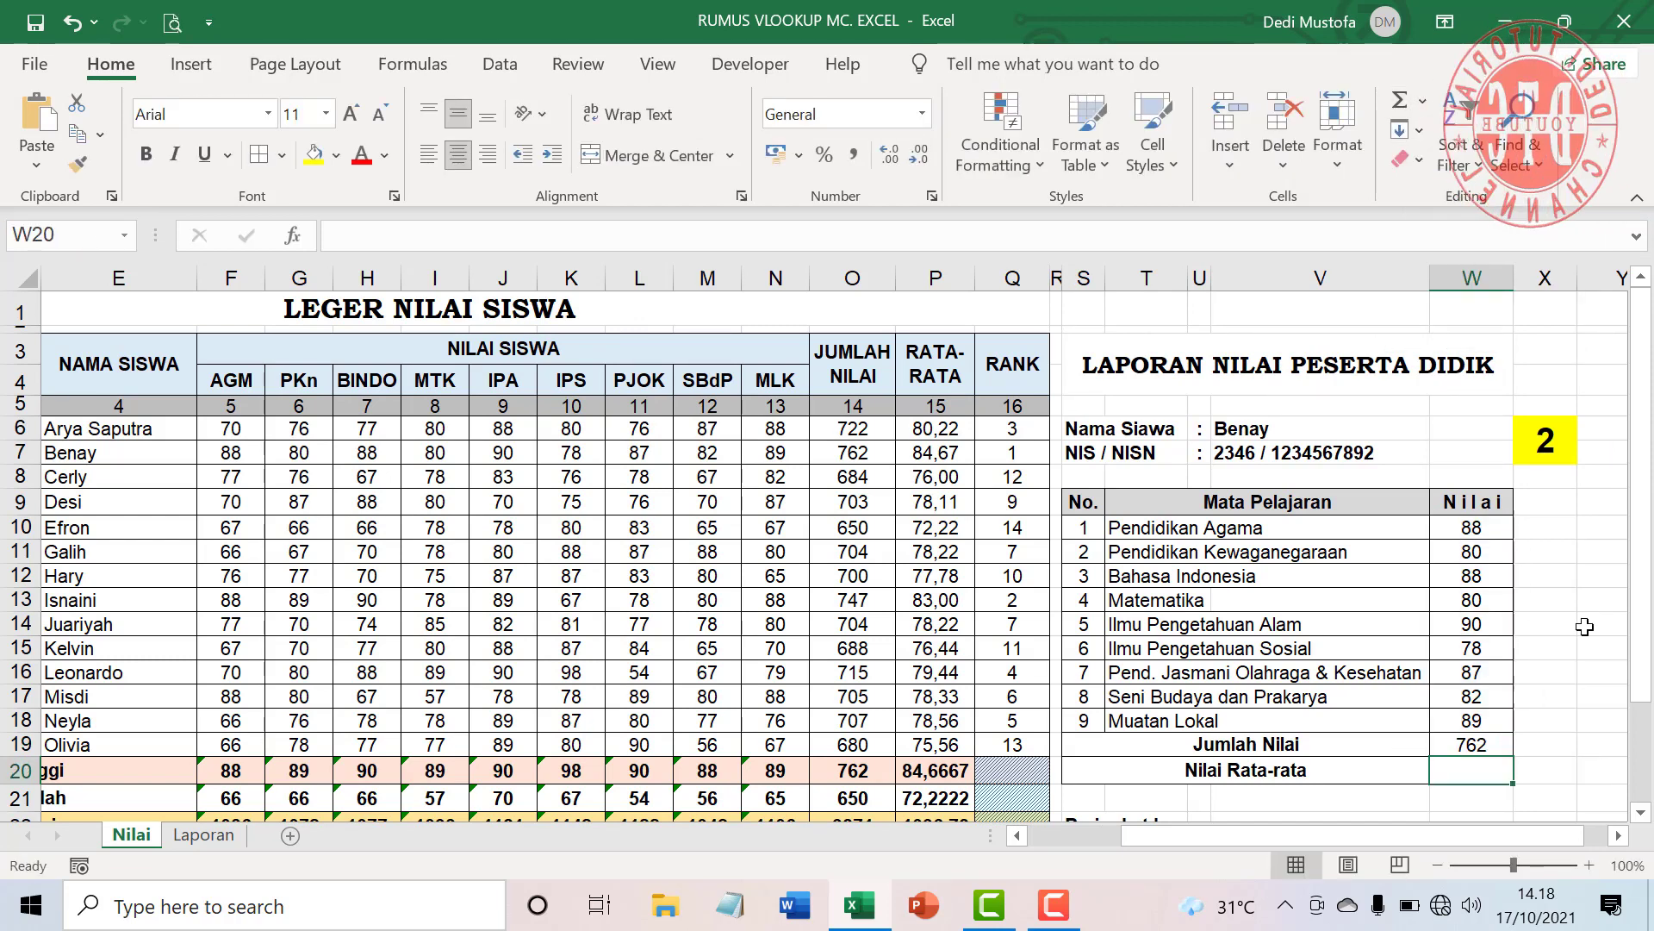
# - Average the subject scores W10:W18 with an AVERAGE formula in the Nilai Rata-rata cell W20
pyautogui.click(1423, 101)
pyautogui.click(1462, 176)
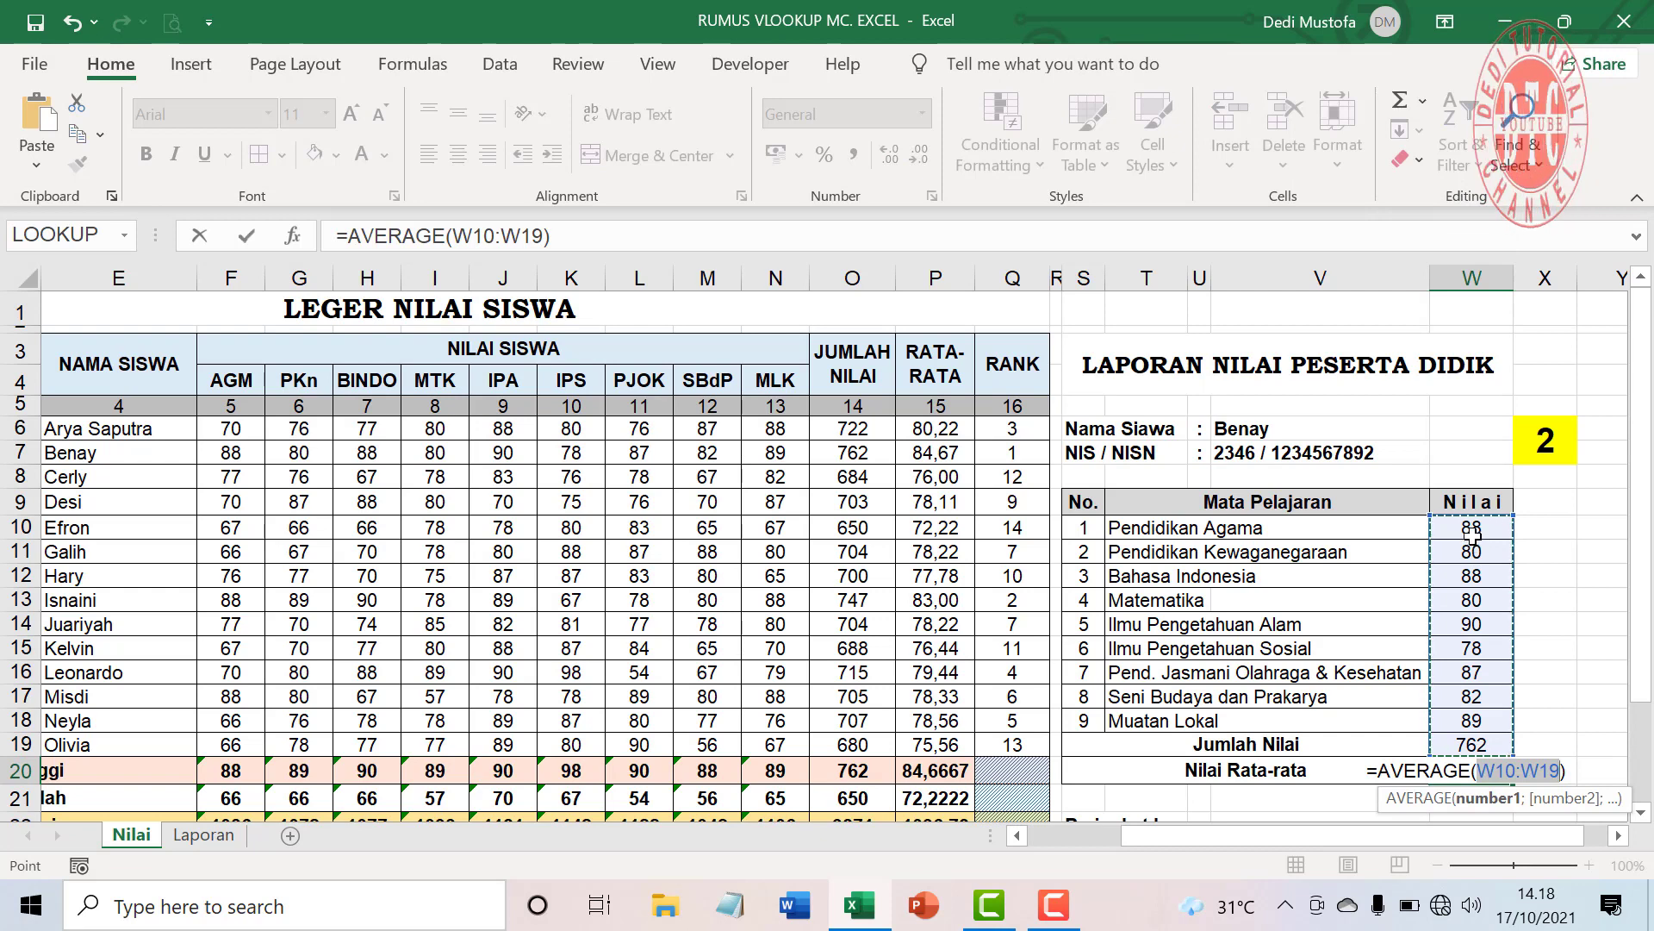
pyautogui.moveTo(1472, 527); pyautogui.dragTo(1472, 720)
pyautogui.press('Return')
# - Reduce the average in W20 to two decimal places
pyautogui.click(1472, 769)
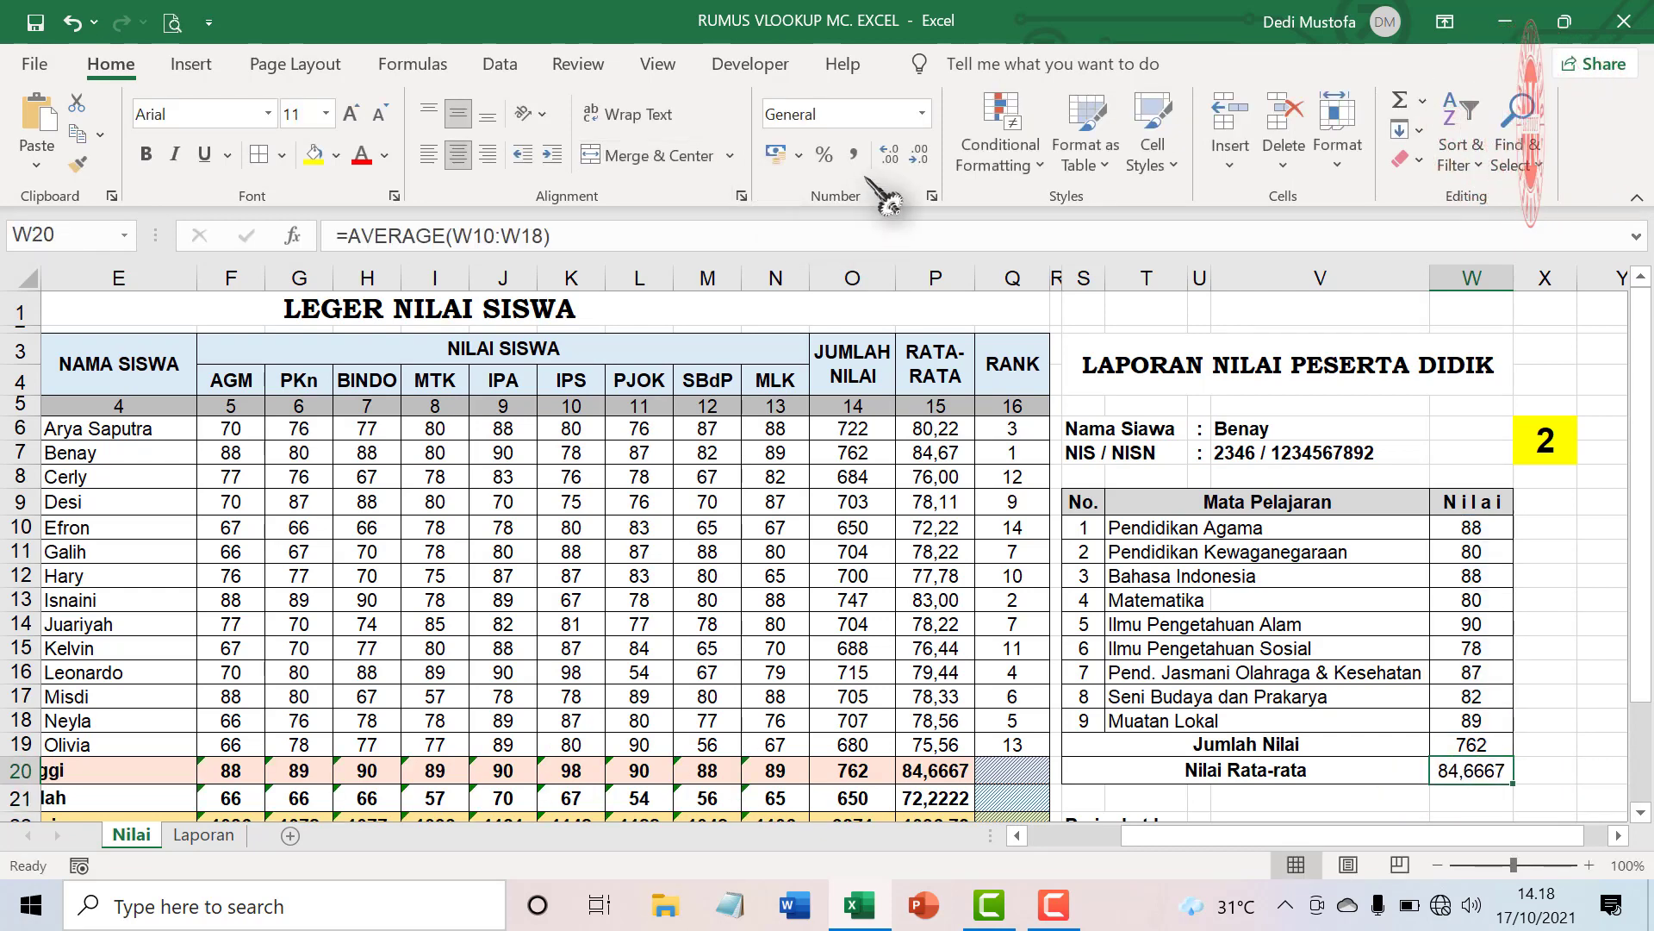
pyautogui.click(915, 155)
pyautogui.click(915, 155)
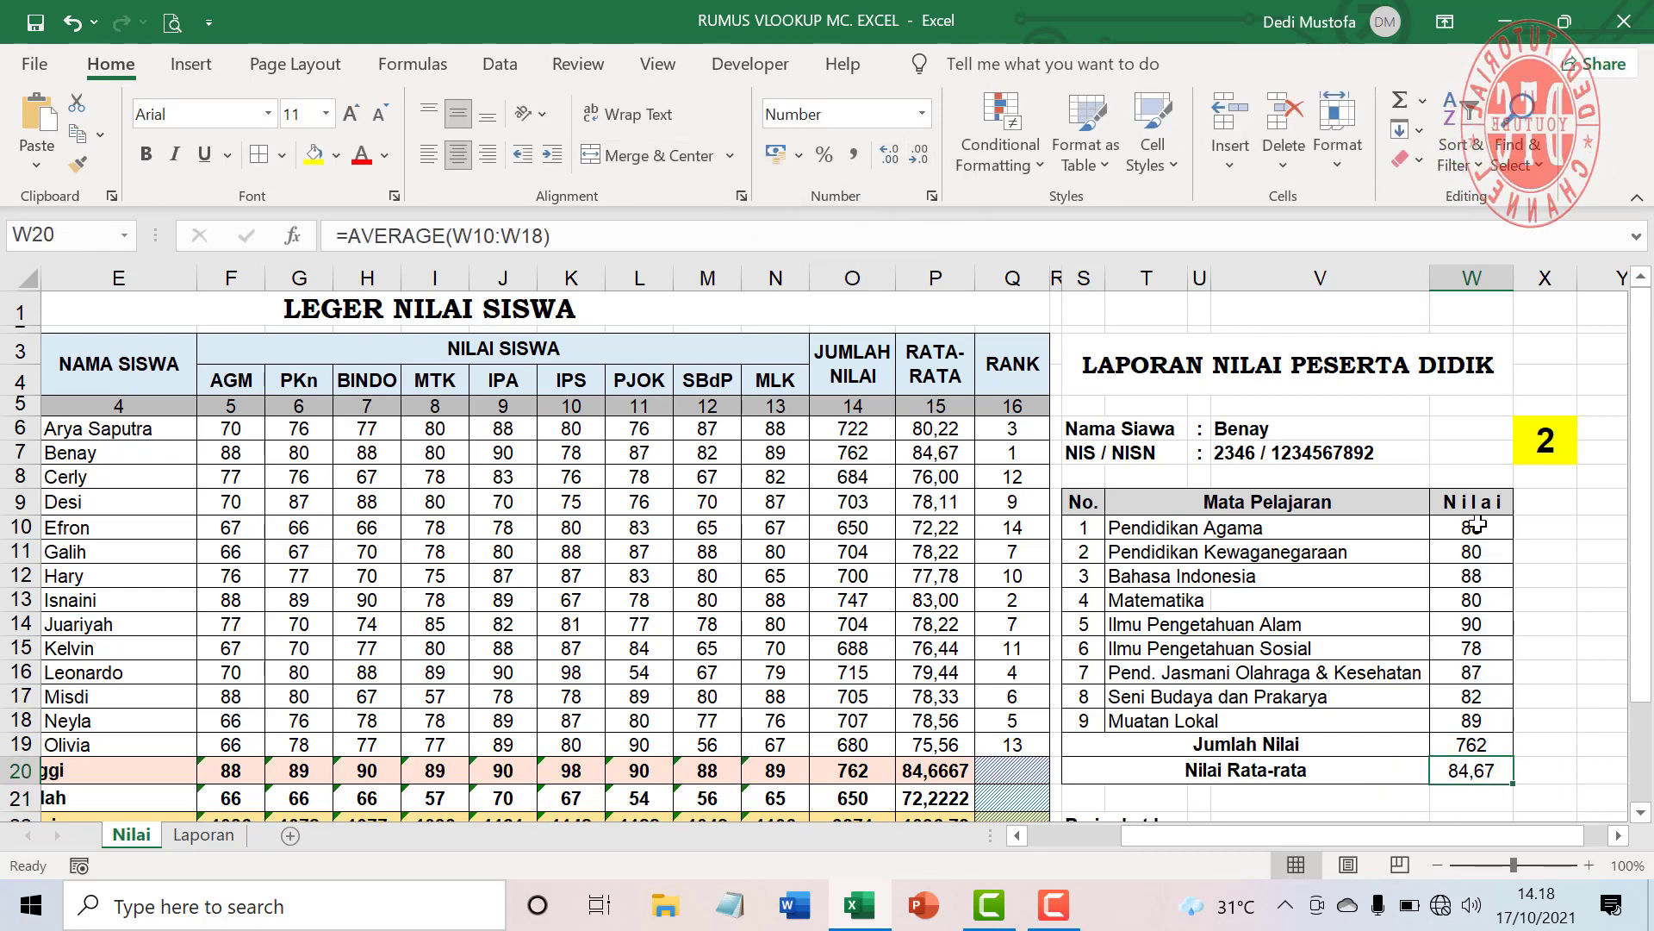
# - Choose student number 4 from the dropdown selector in X6
pyautogui.click(1545, 439)
pyautogui.click(1588, 428)
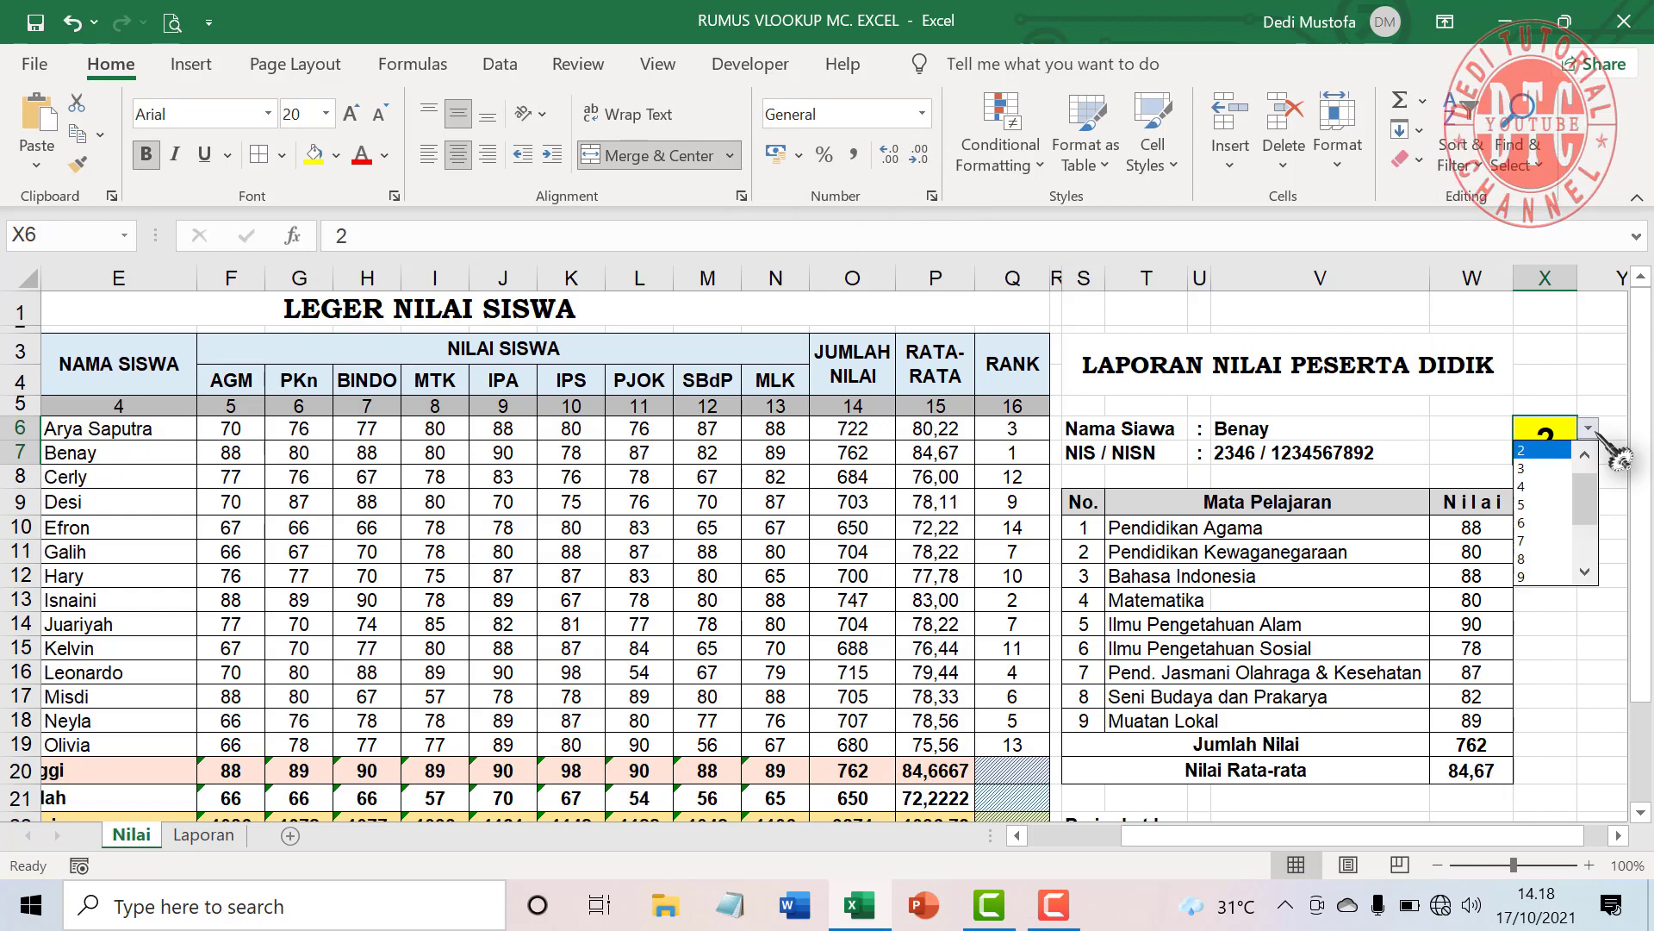
pyautogui.click(1570, 495)
# - Begin a VLOOKUP formula in V22 for Peringkat ke with the absolute lookup value $X$6
pyautogui.scroll(-2, 1225, 683)
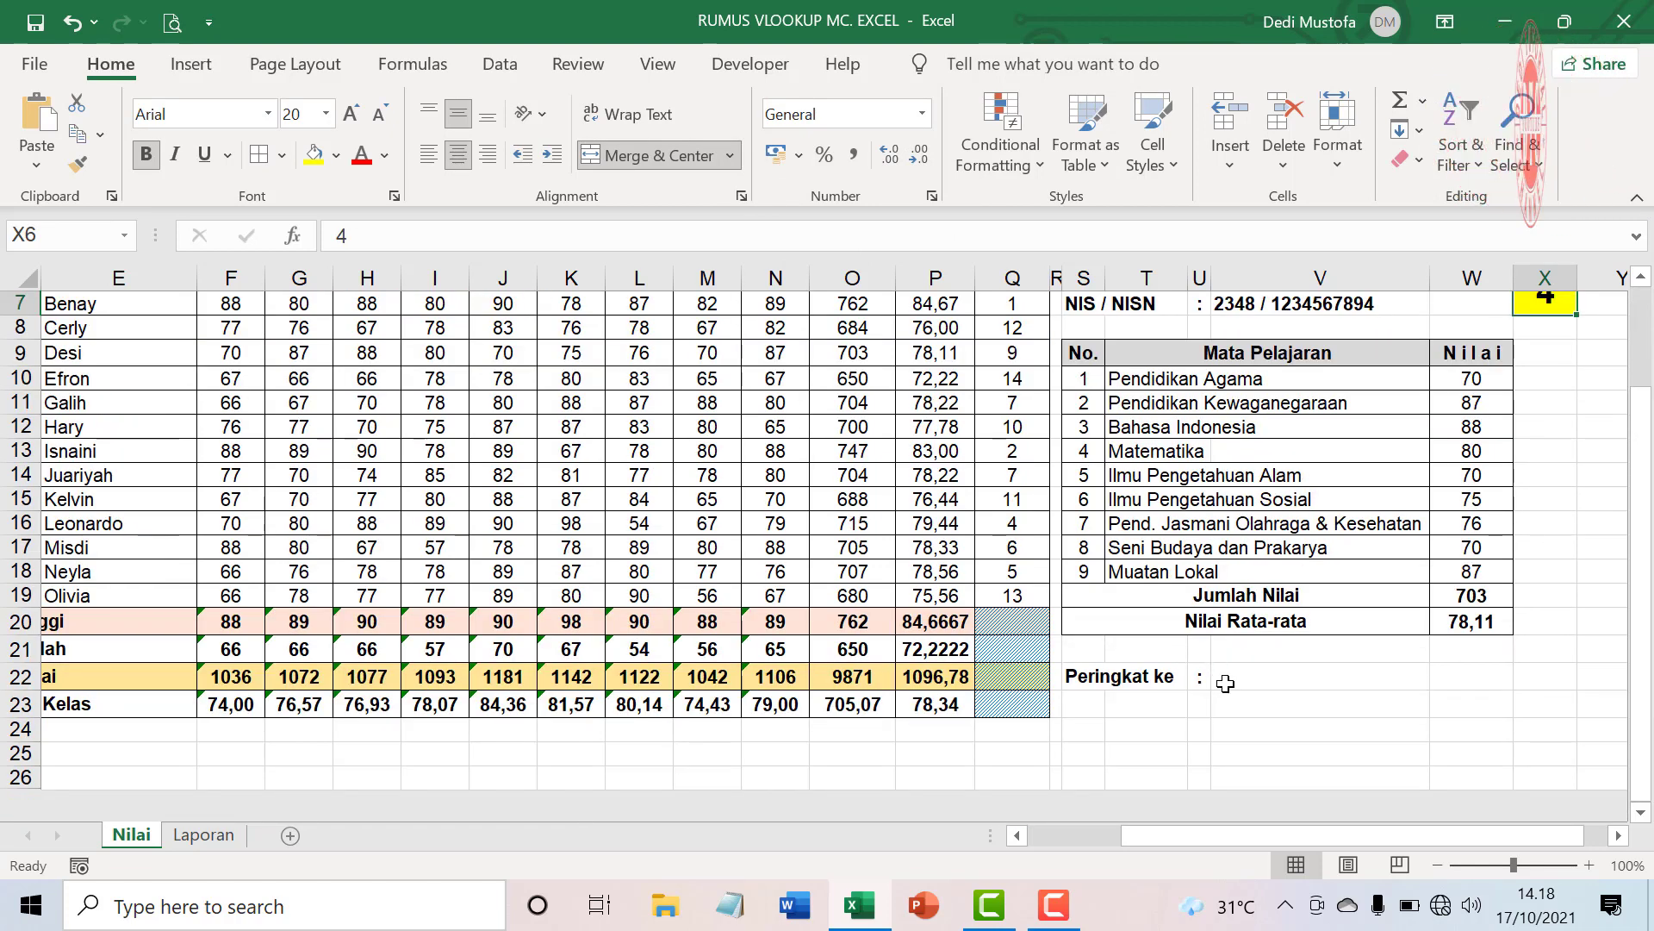
pyautogui.click(1243, 681)
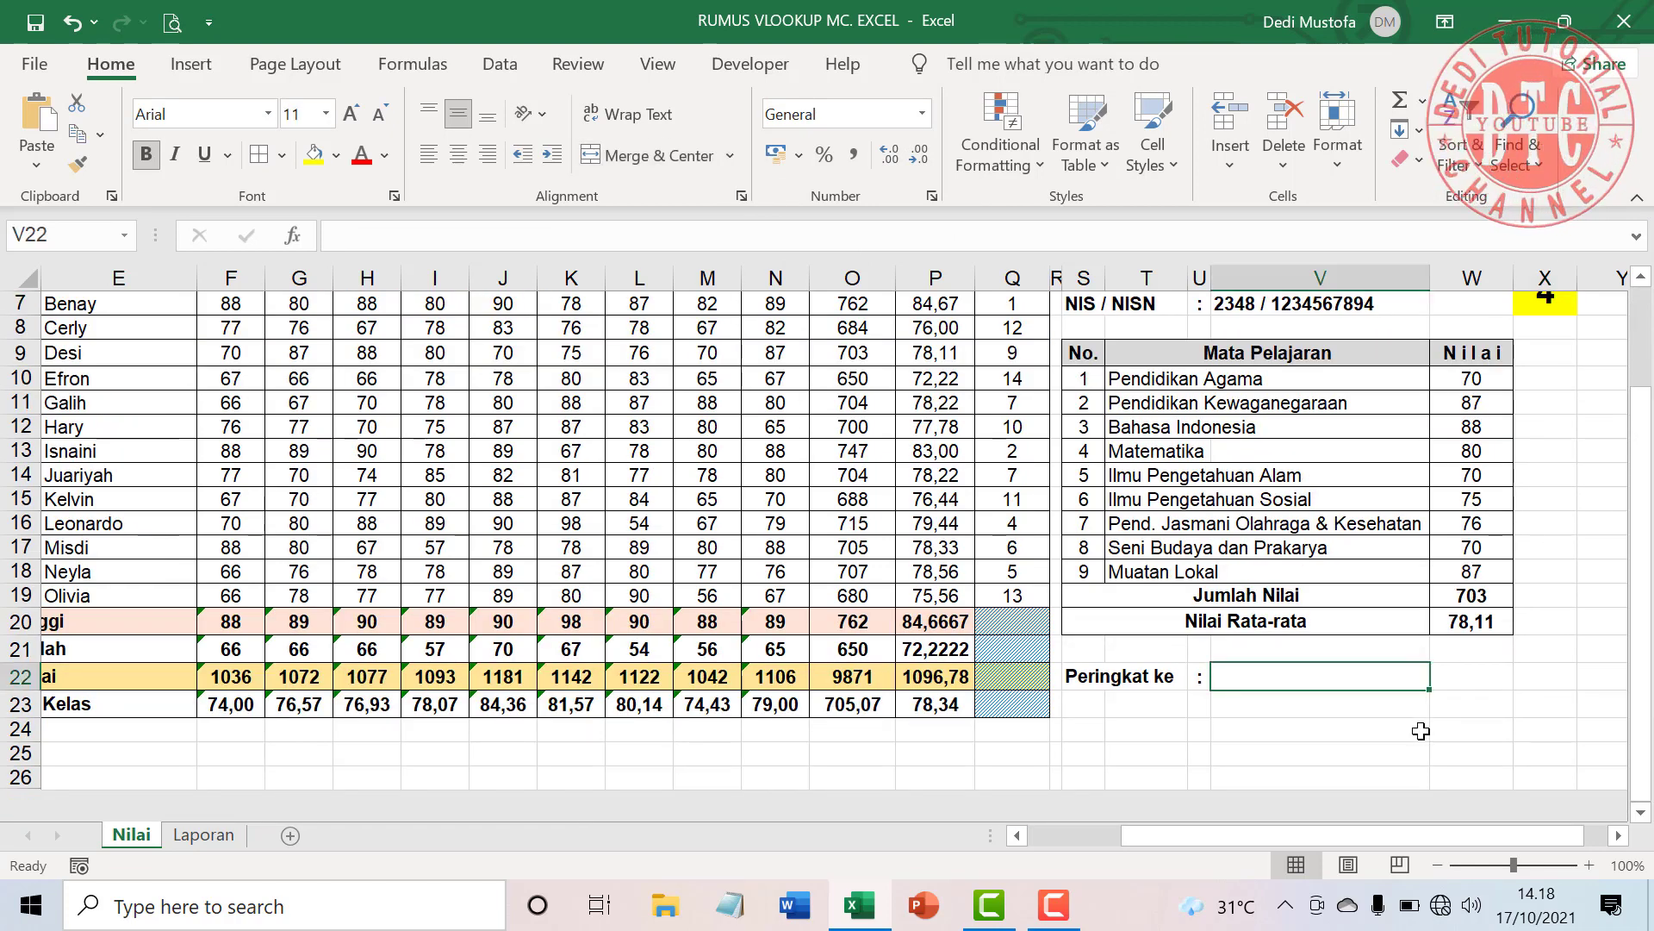
pyautogui.scroll(1, 1564, 730)
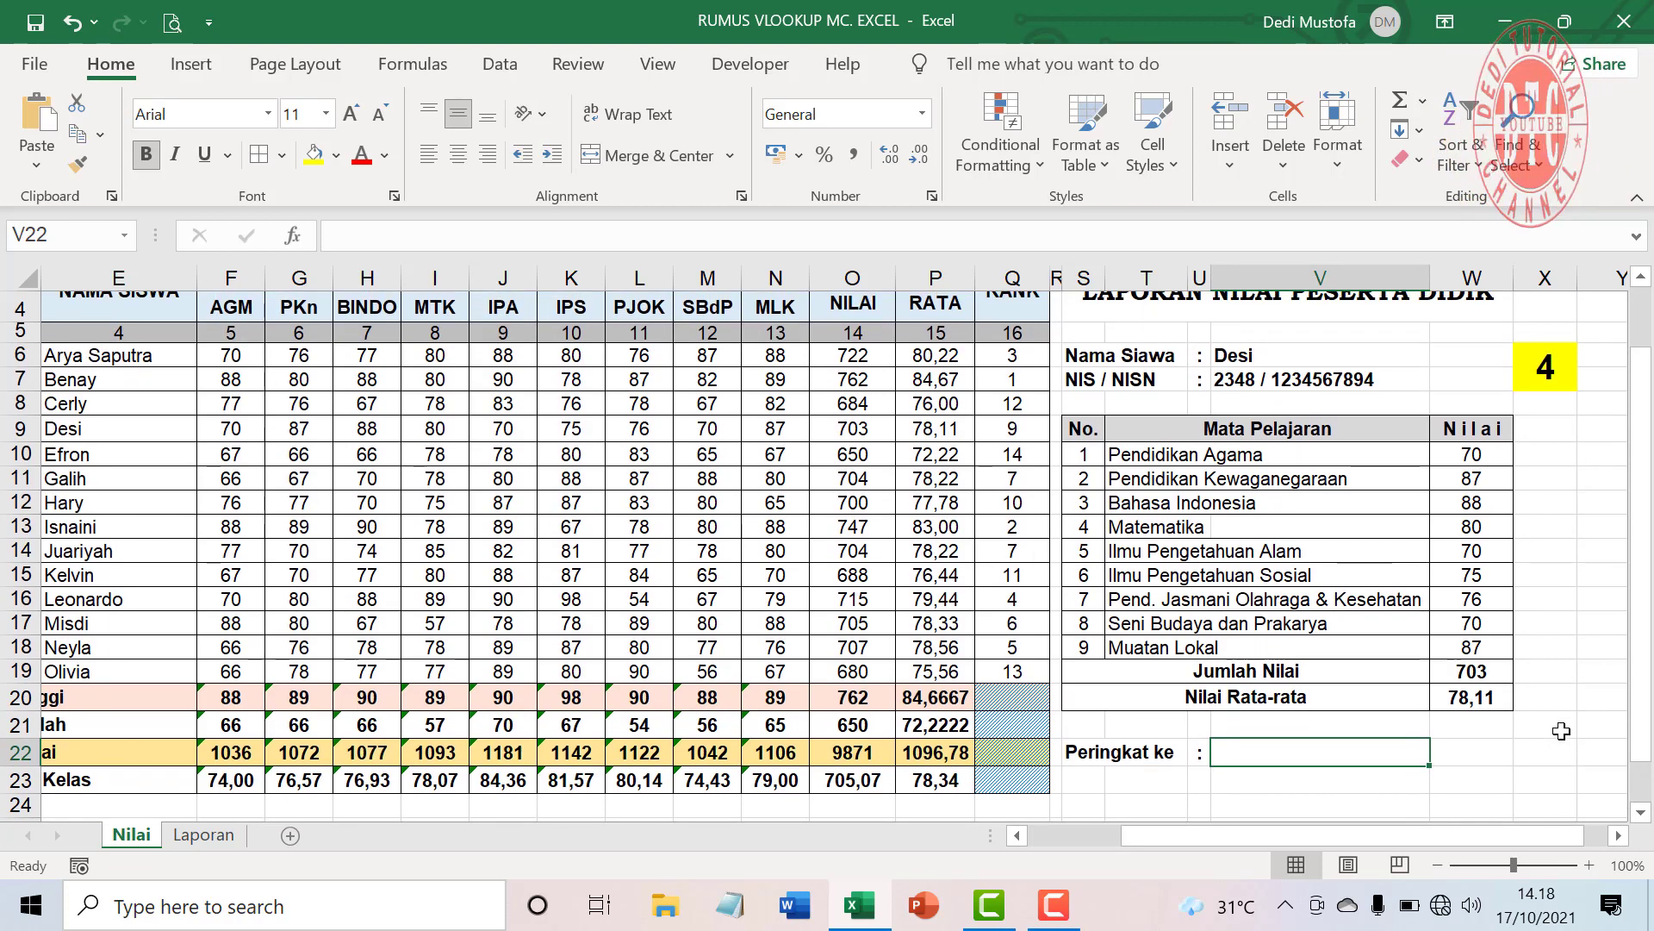
pyautogui.write('=VLOOKUP(')
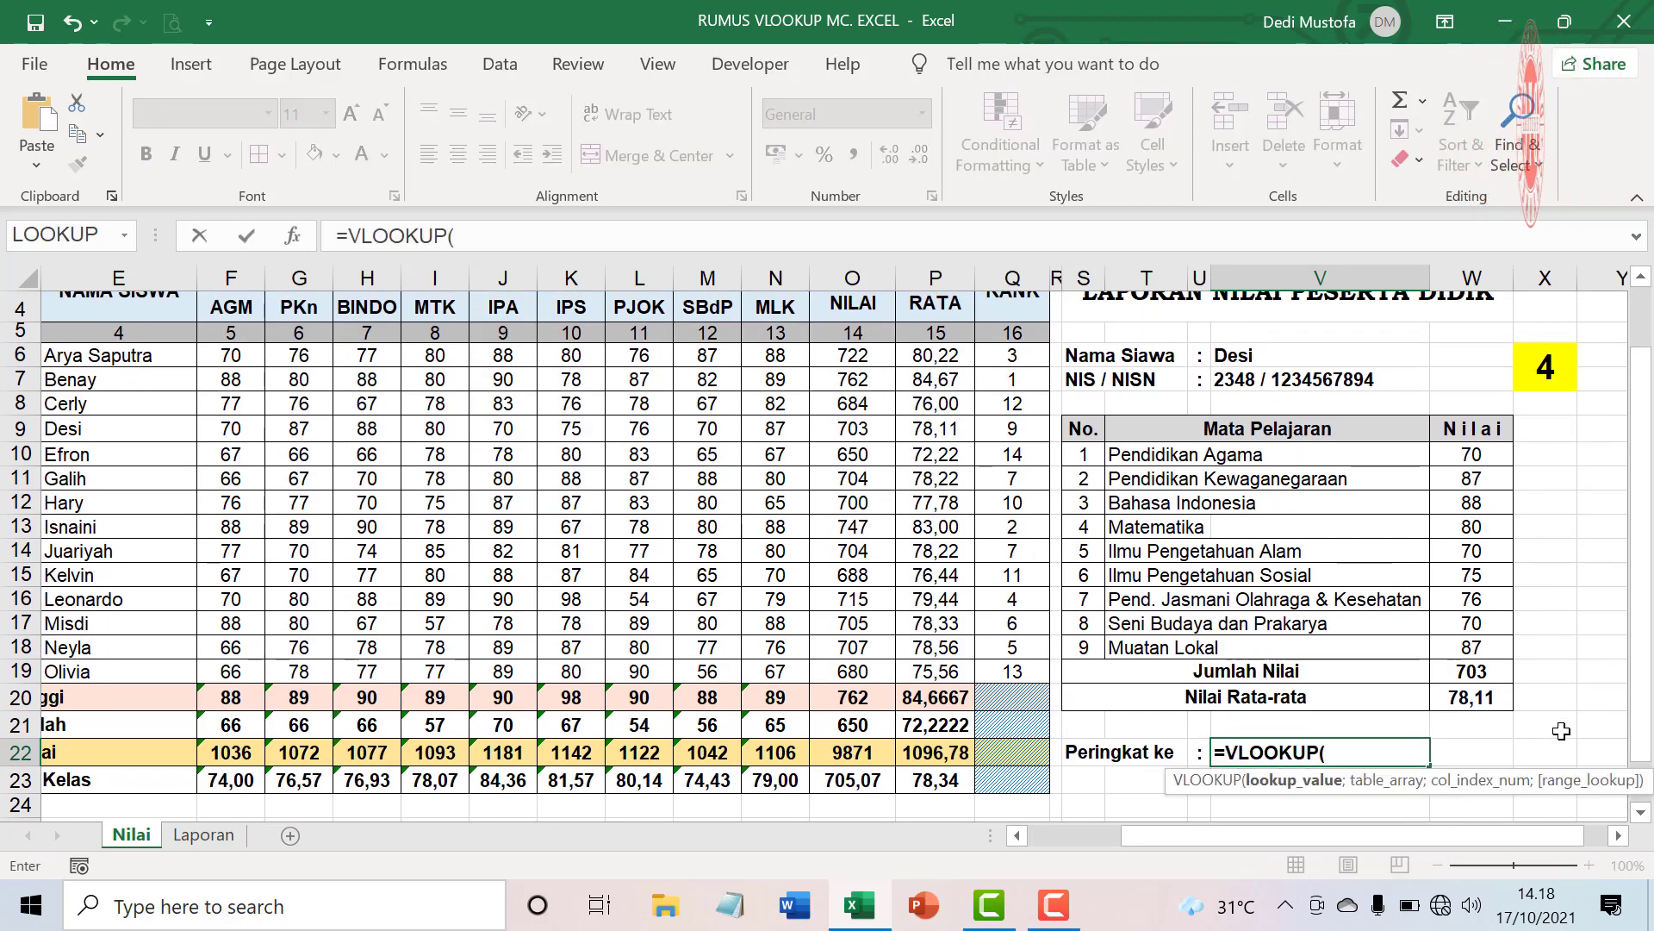
pyautogui.click(1551, 369)
pyautogui.press('F4')
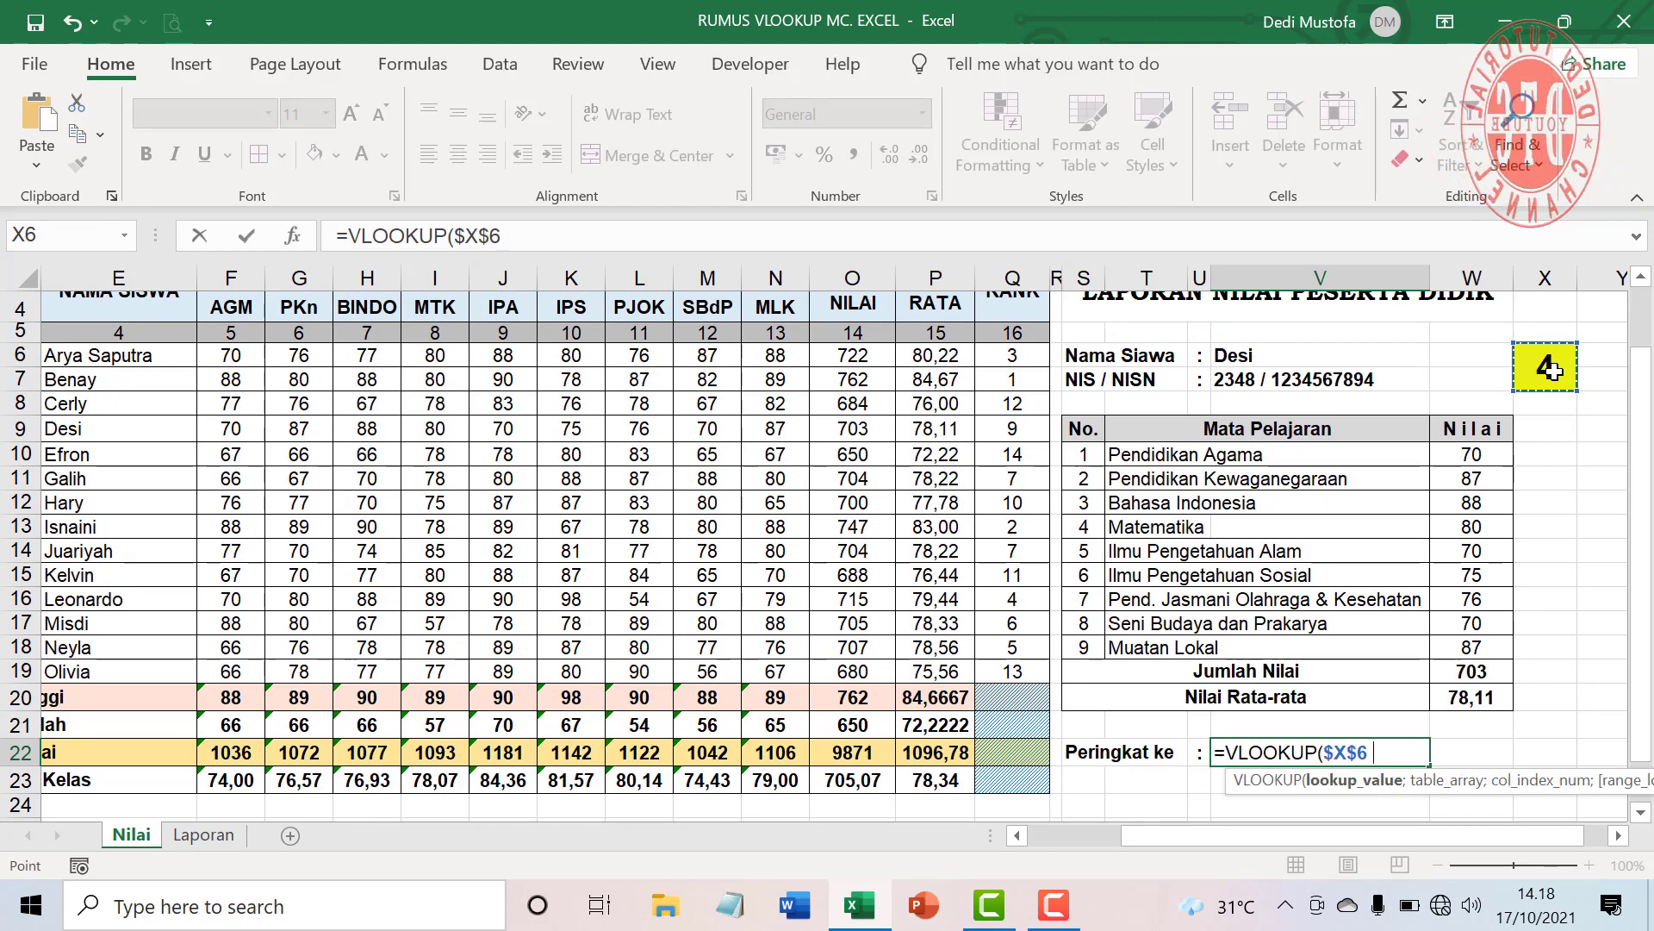
pyautogui.write(';')
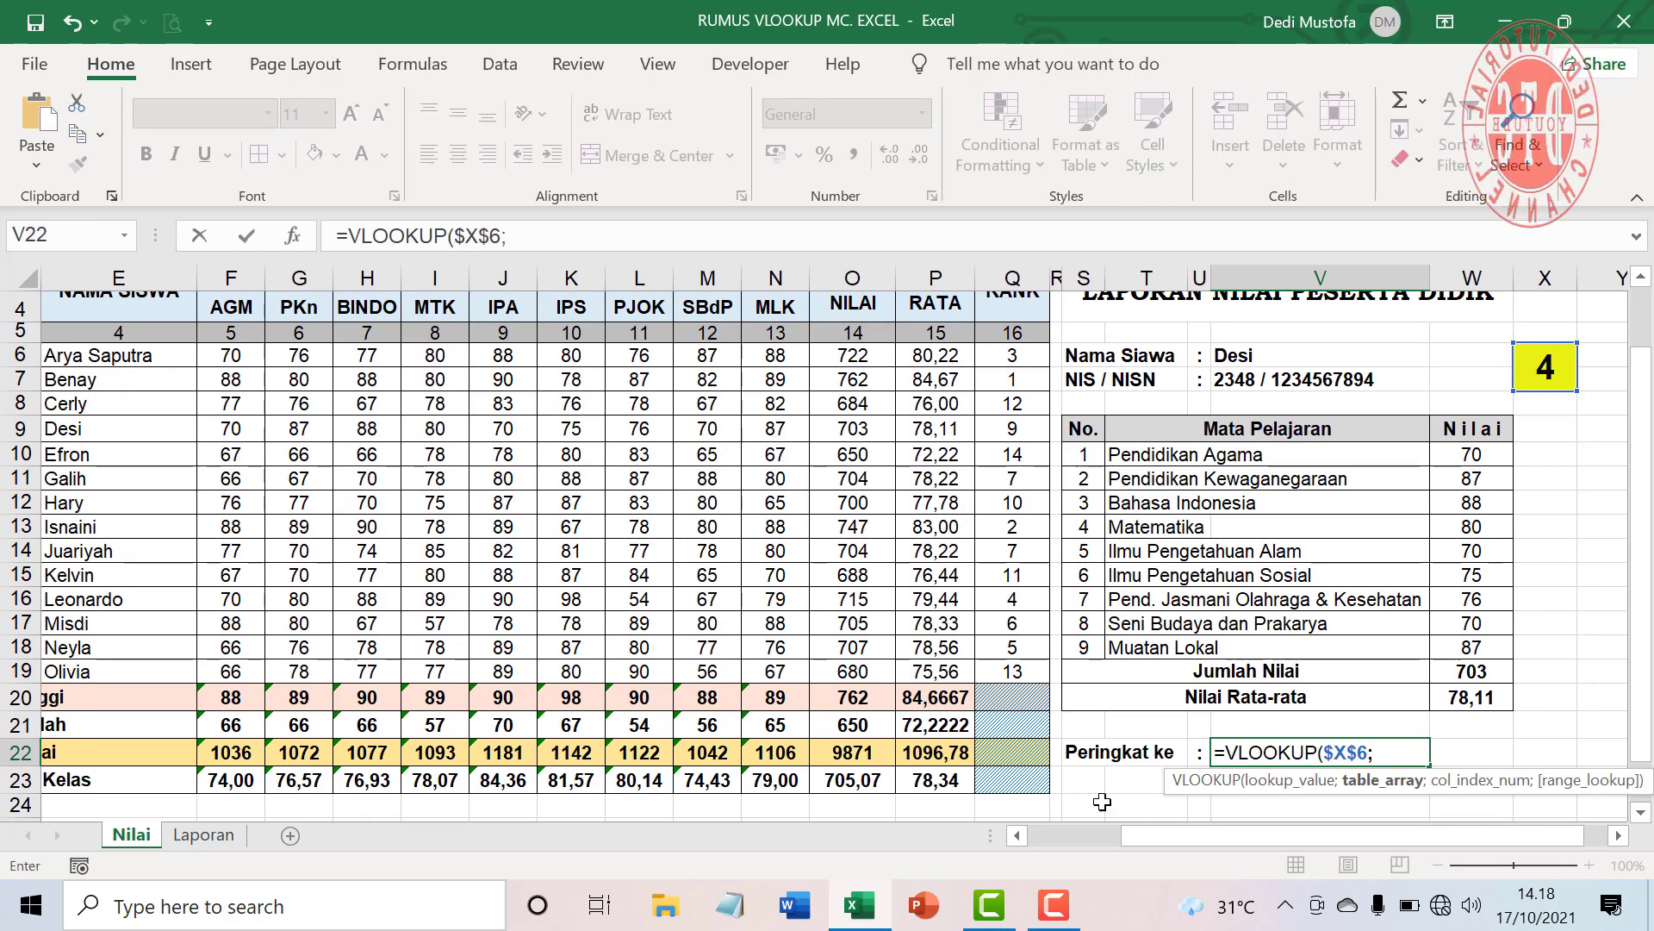
# - Add the ledger range B3:Q23 as the table array of the V22 VLOOKUP formula
pyautogui.moveTo(1159, 840); pyautogui.dragTo(1065, 840)
pyautogui.scroll(1, 763, 722)
pyautogui.moveTo(94, 363); pyautogui.dragTo(1264, 782)
pyautogui.write(';')
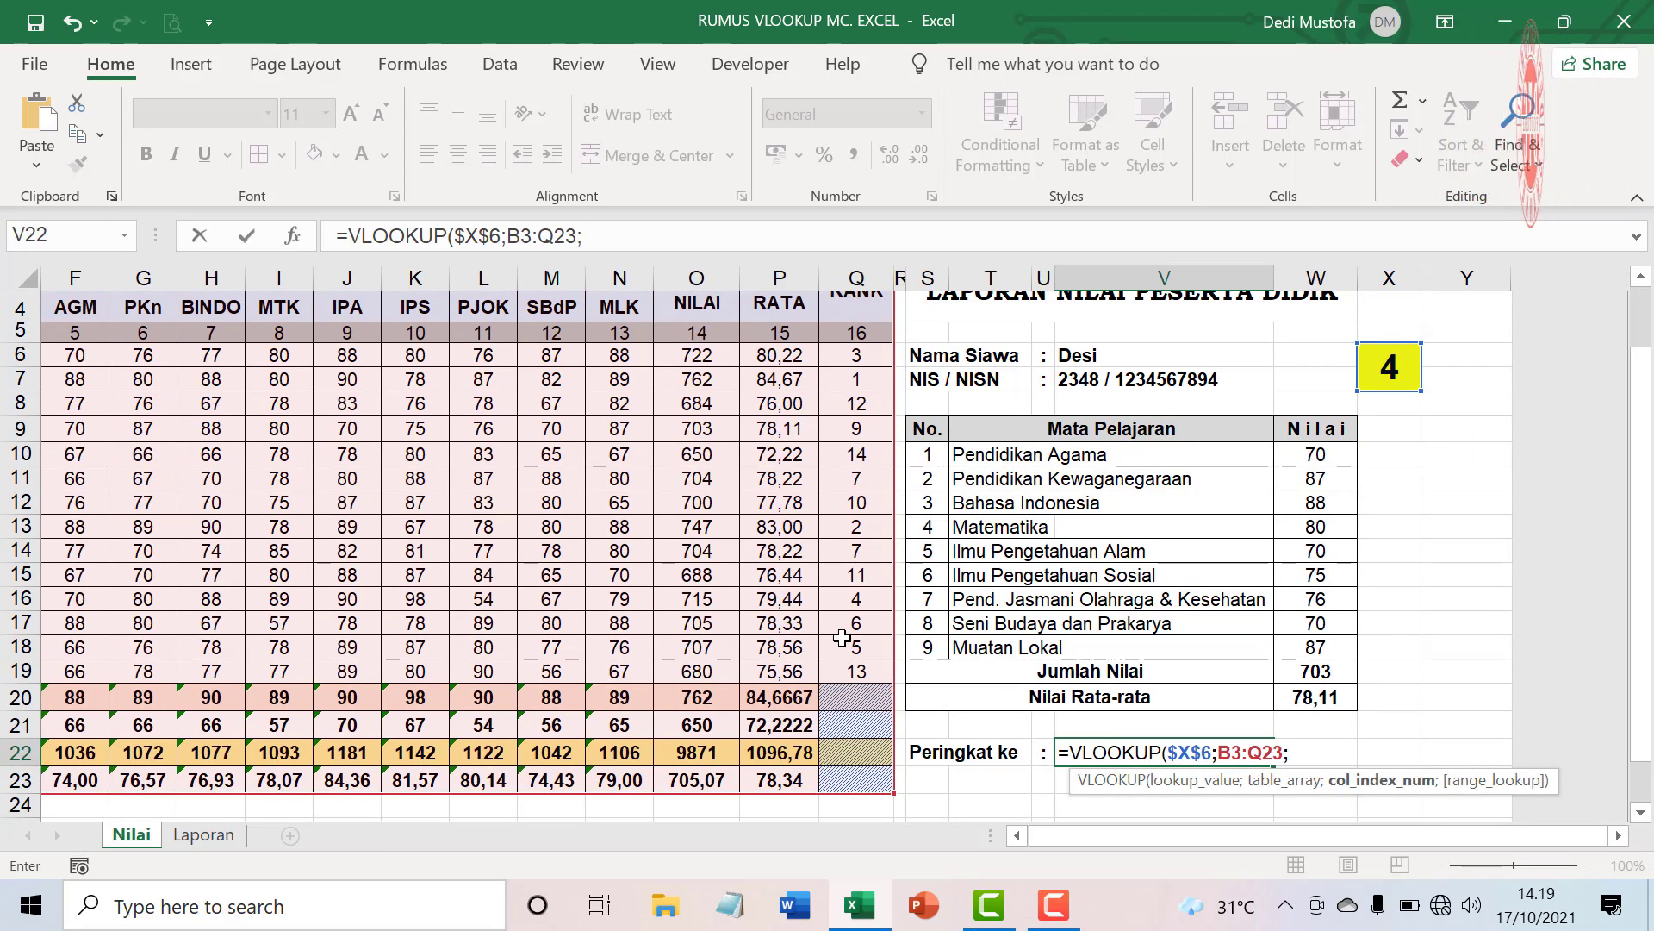
# - Complete the V22 VLOOKUP formula with the RANK column index 16 and left-align the cell
pyautogui.scroll(1, 842, 637)
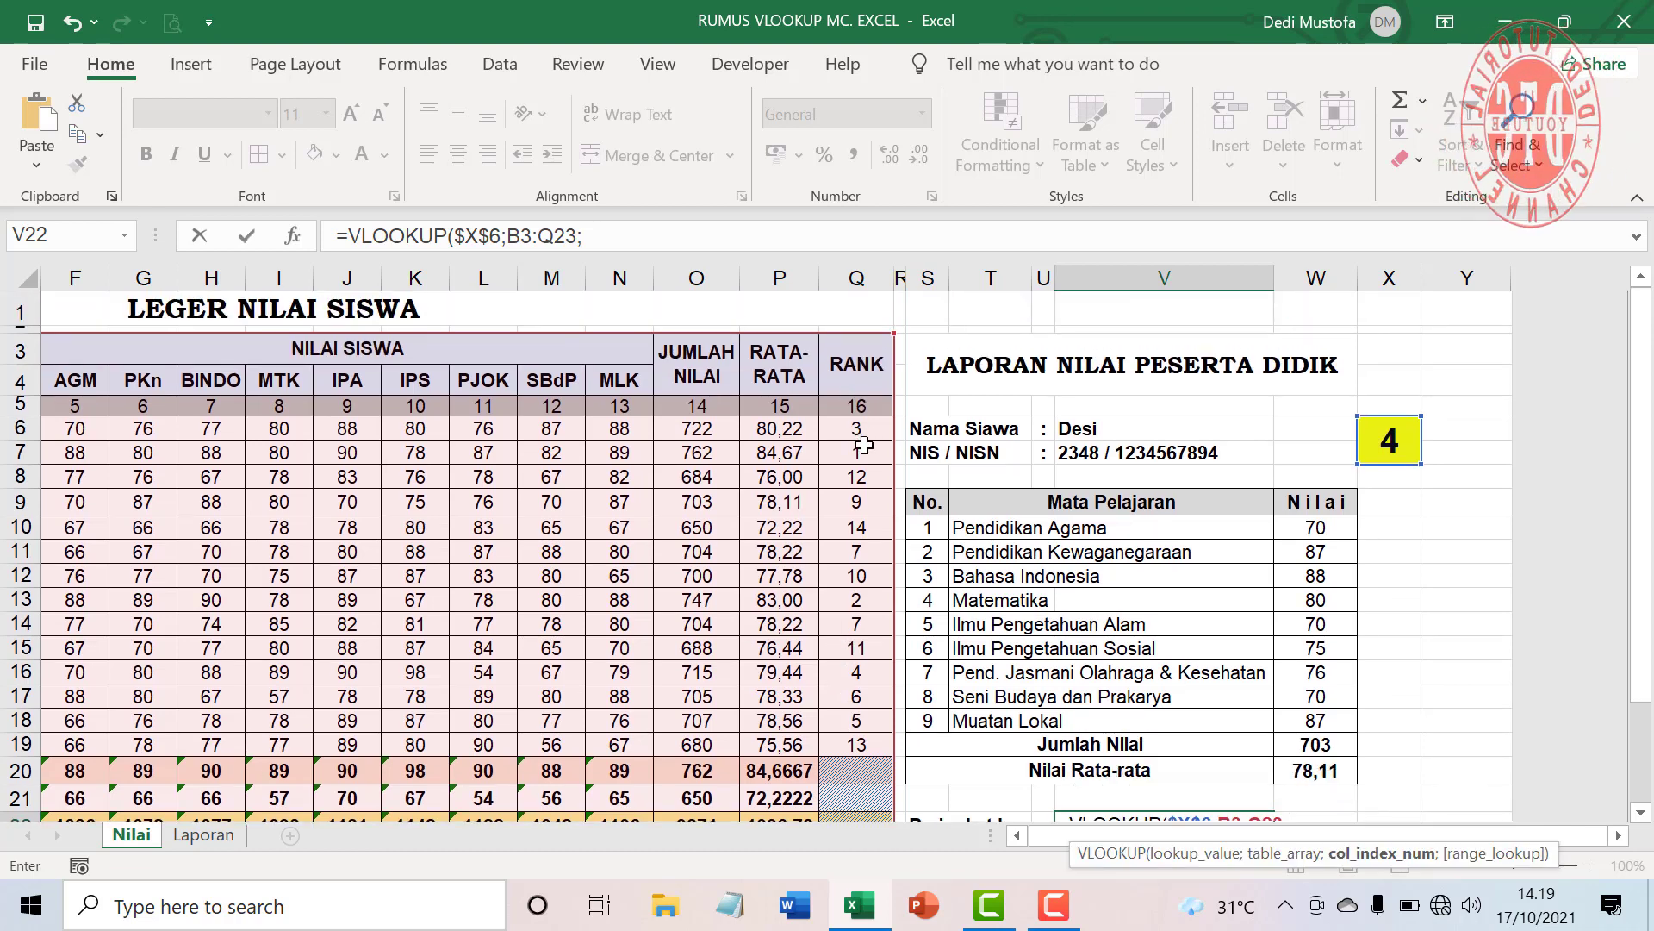
pyautogui.scroll(-1, 1383, 616)
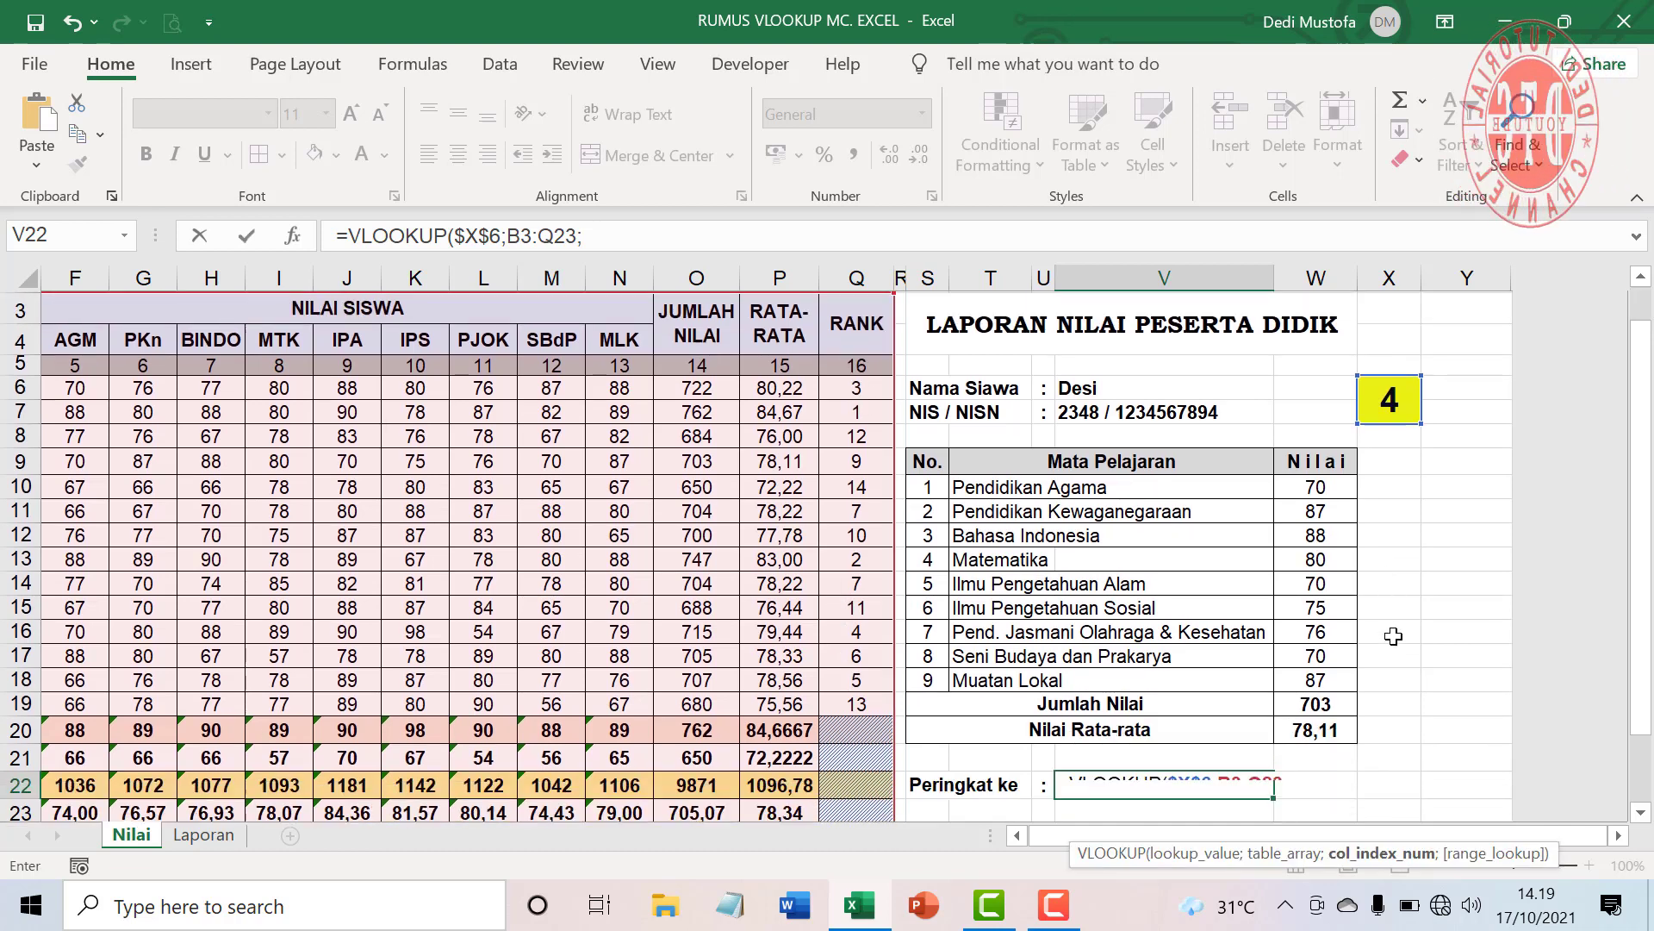
pyautogui.write('16')
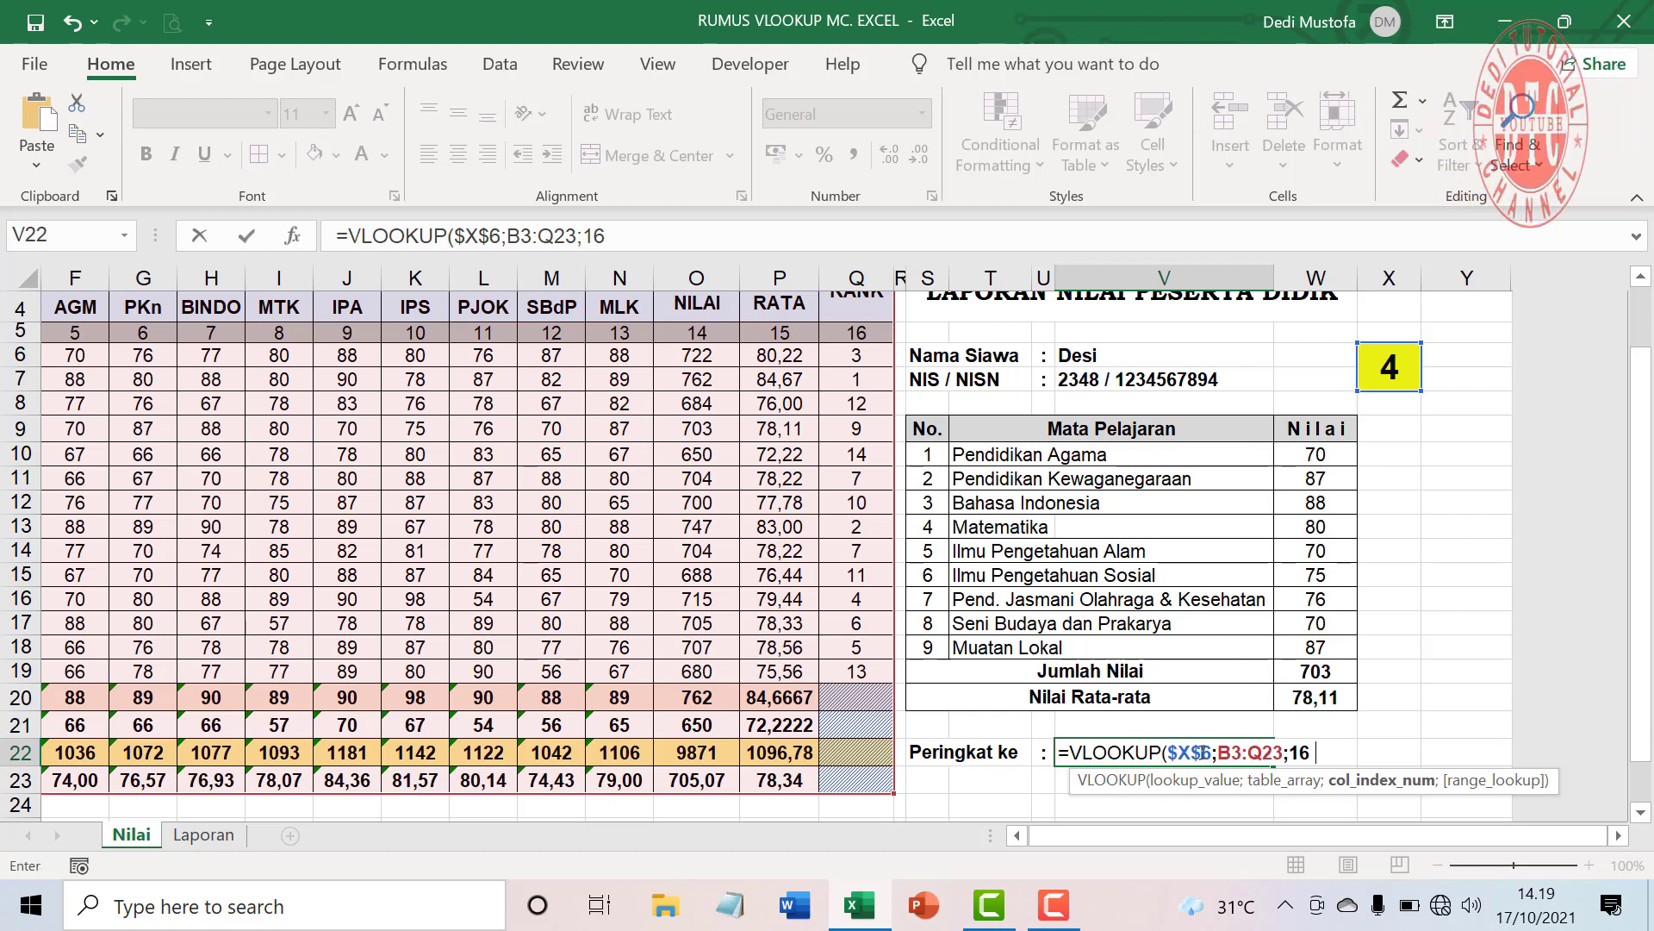
pyautogui.write(')')
pyautogui.press('Return')
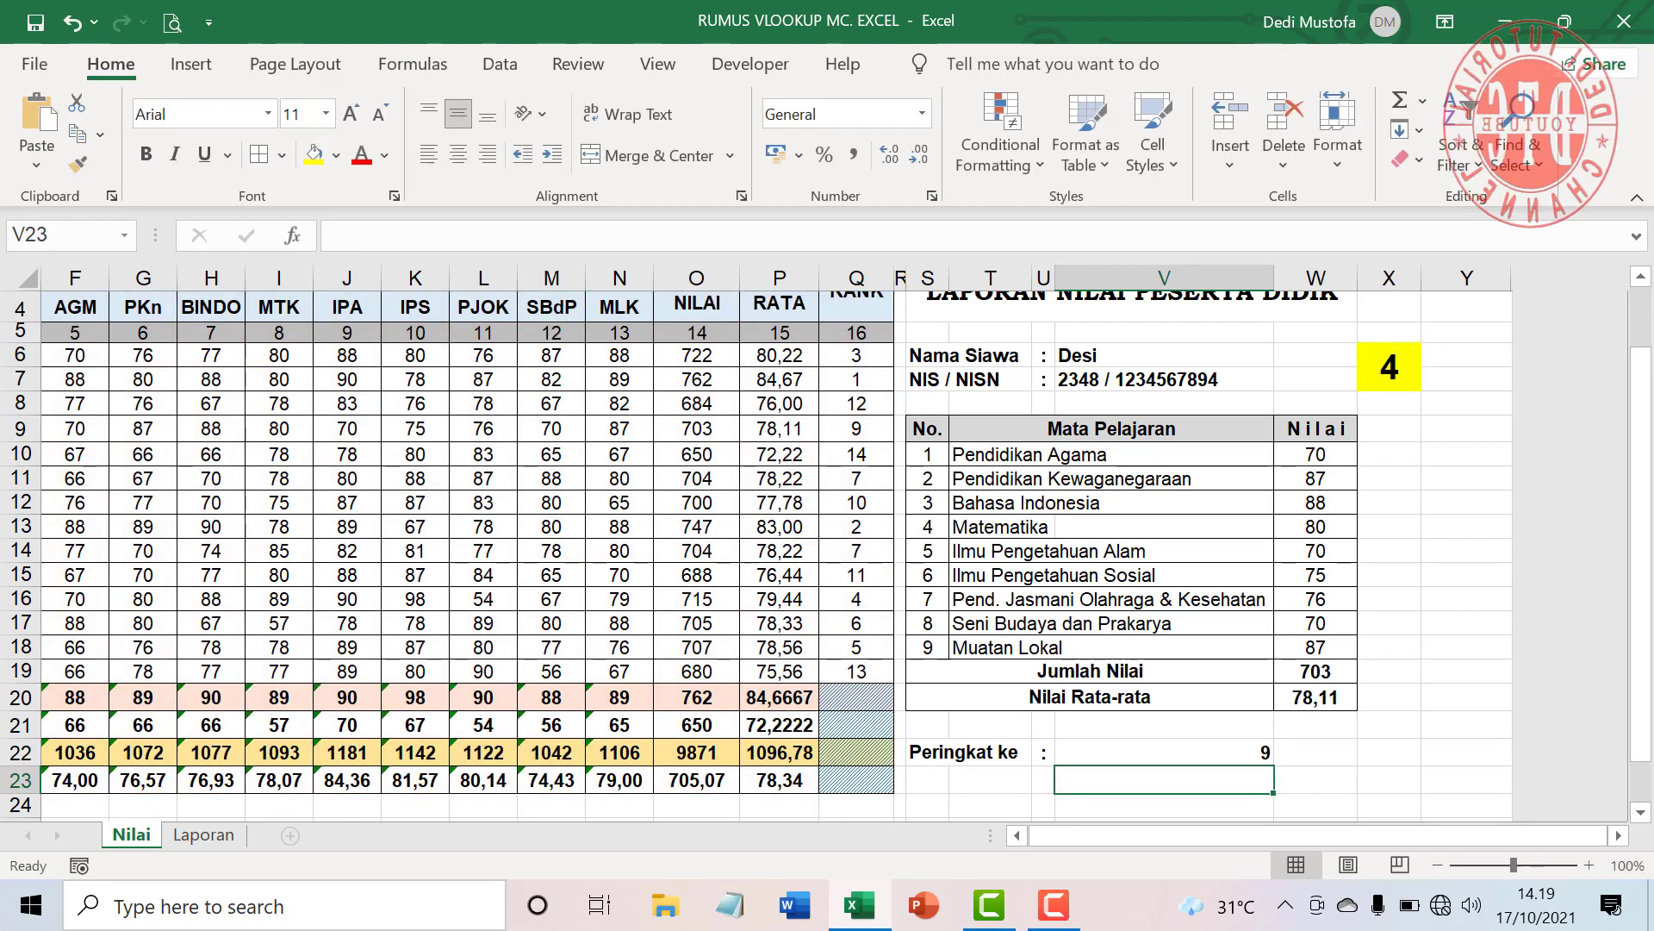
pyautogui.click(1201, 752)
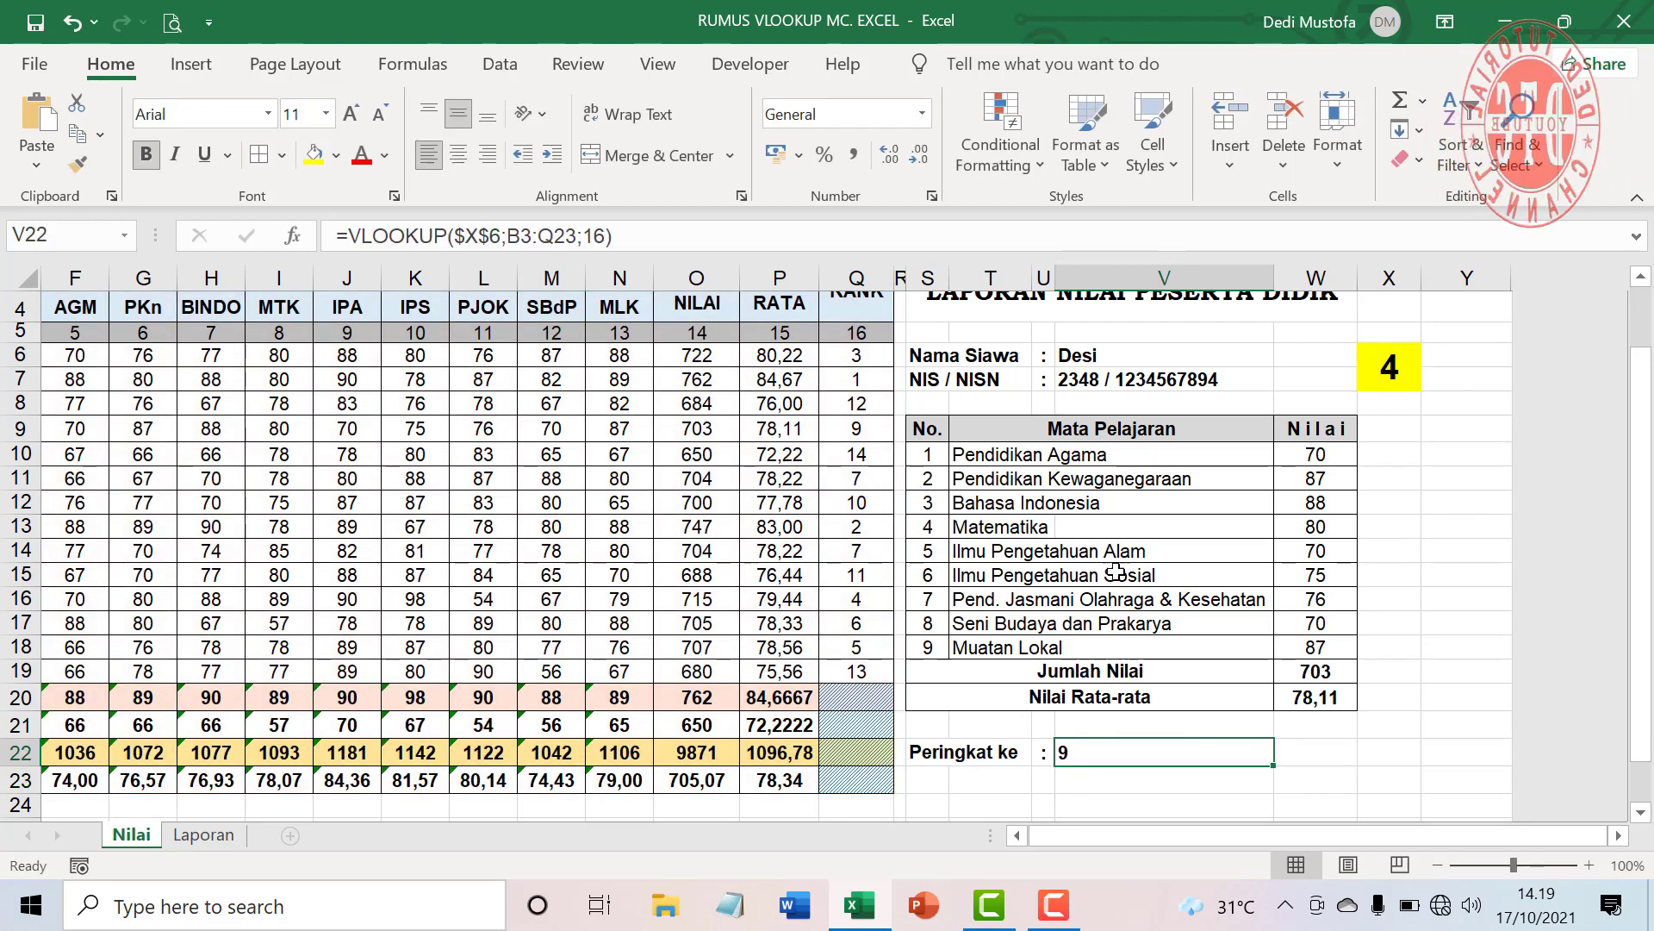
# - Check student number 4's rank in the ledger's RANK column against the report card
pyautogui.moveTo(1057, 834); pyautogui.dragTo(1022, 834)
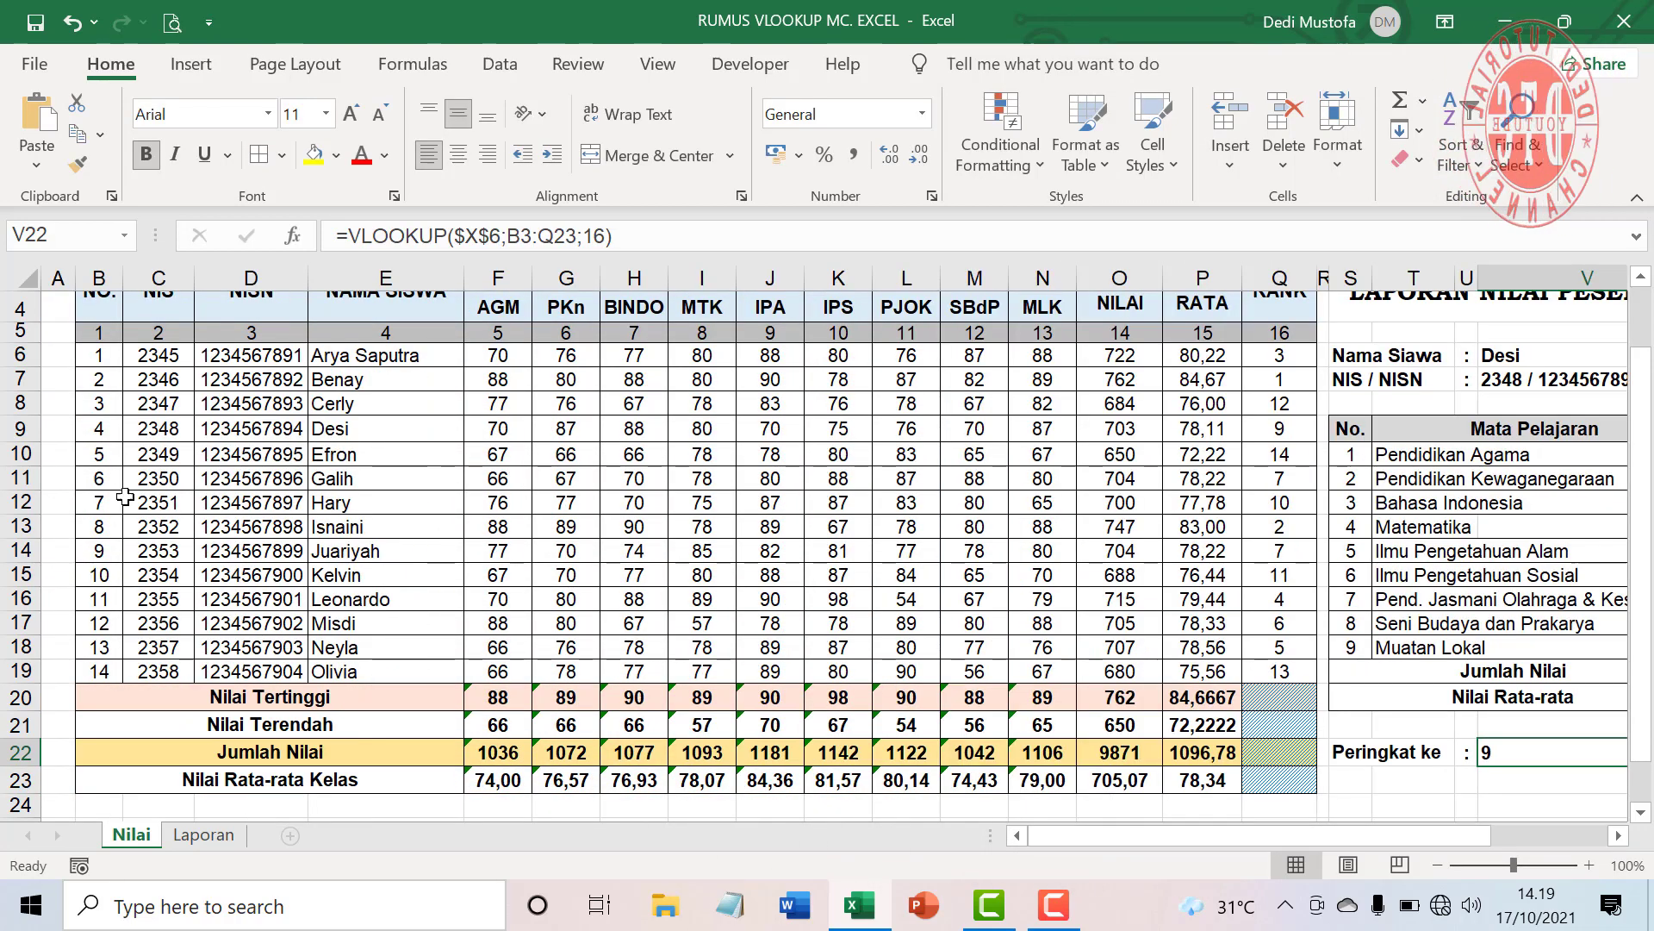
pyautogui.click(15, 429)
pyautogui.click(1280, 430)
pyautogui.moveTo(1395, 836); pyautogui.dragTo(1482, 836)
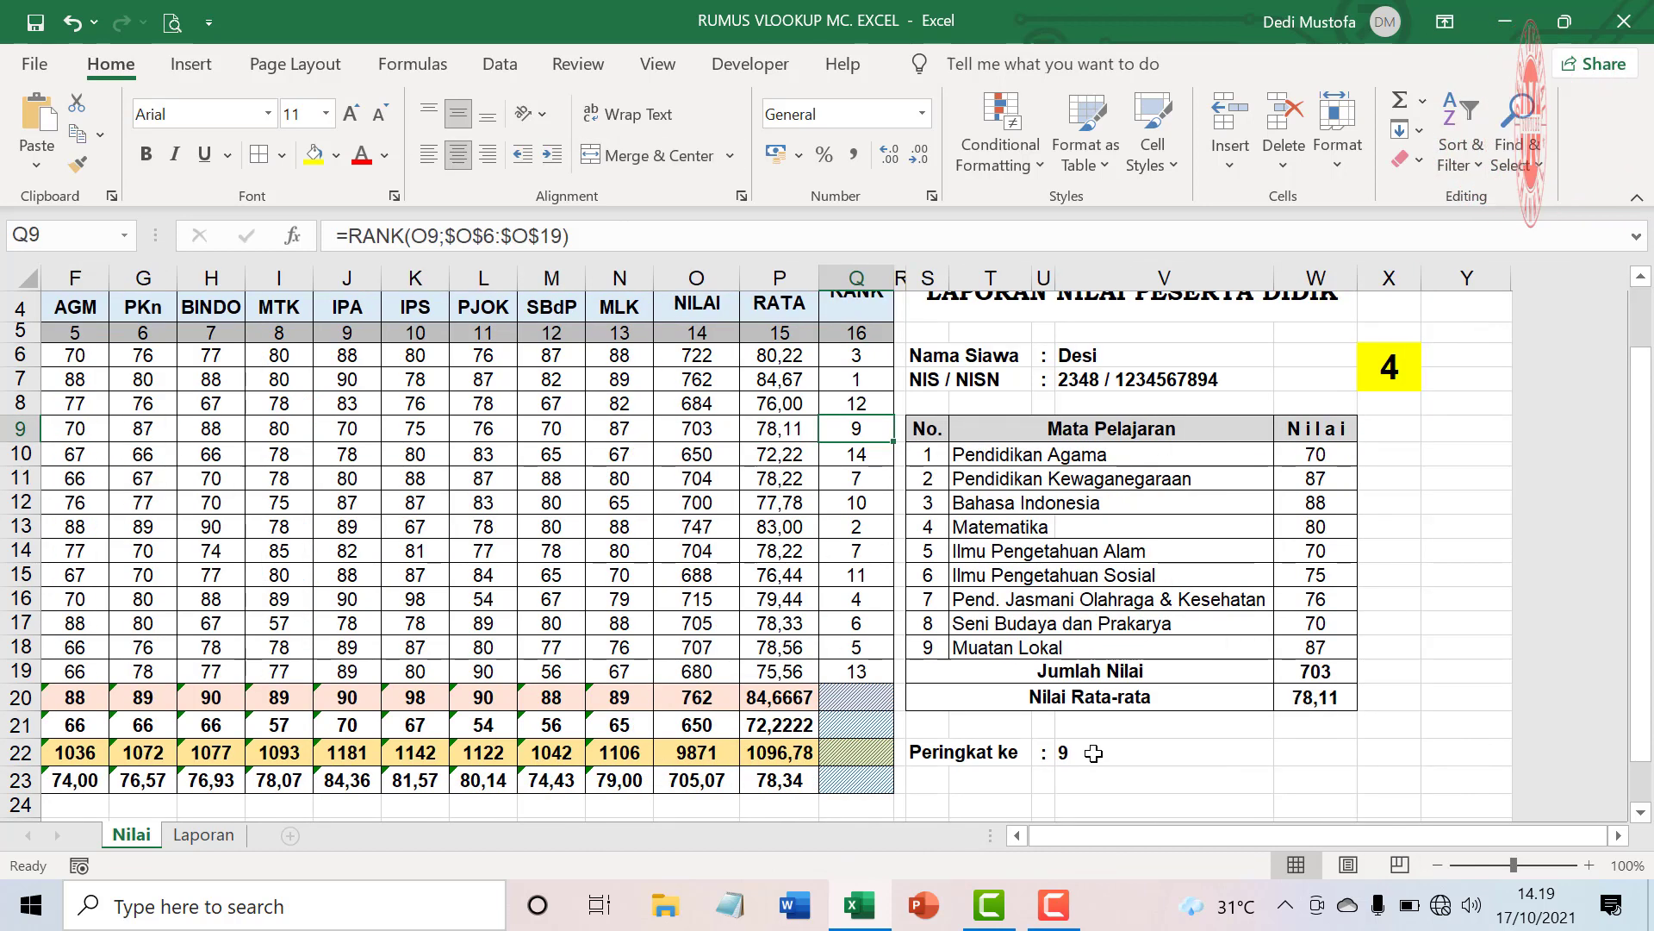
# - Append the text " dari", with a leading space, to the result of the VLOOKUP formula in V22
pyautogui.click(1094, 753)
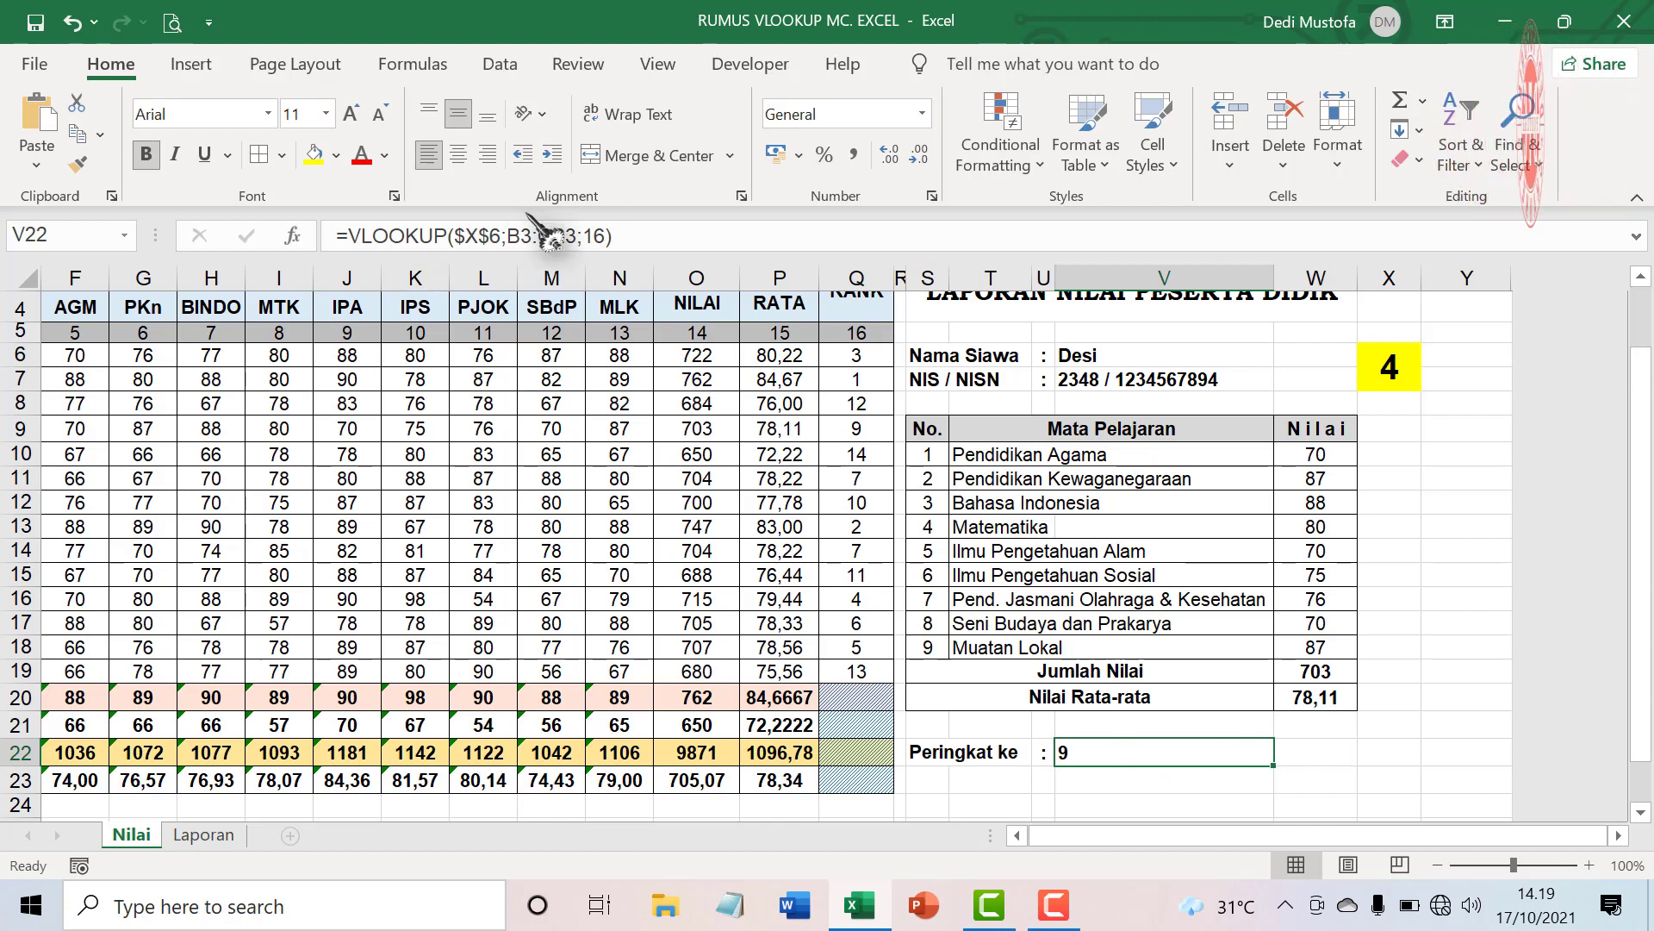
pyautogui.click(613, 236)
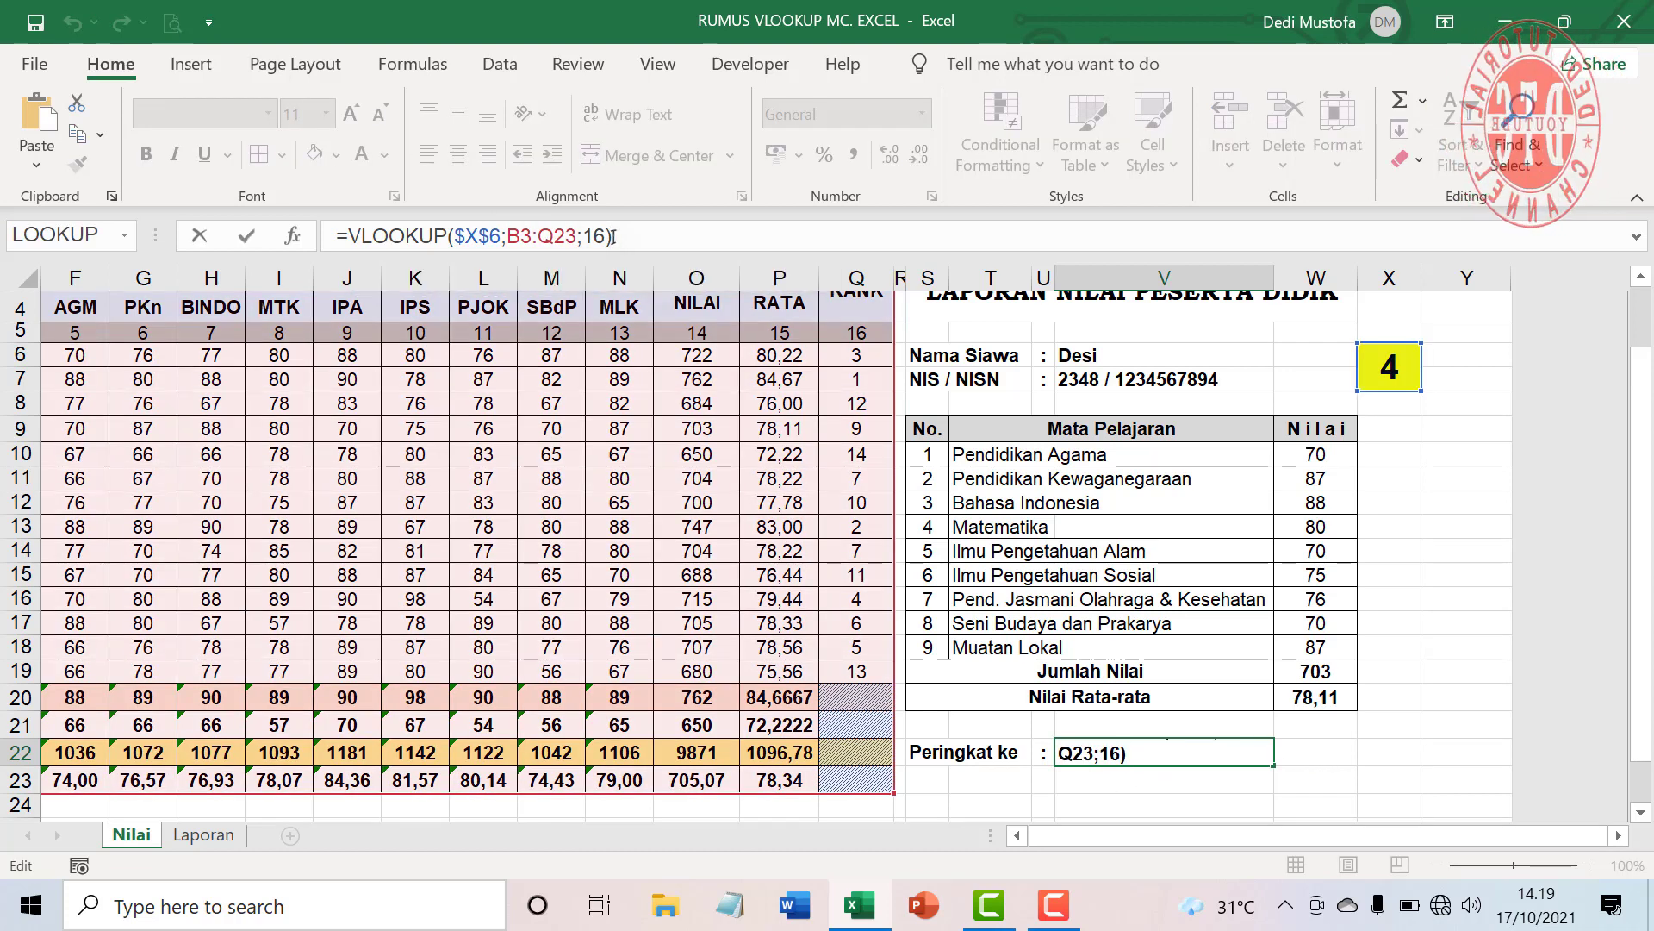
pyautogui.write('&')
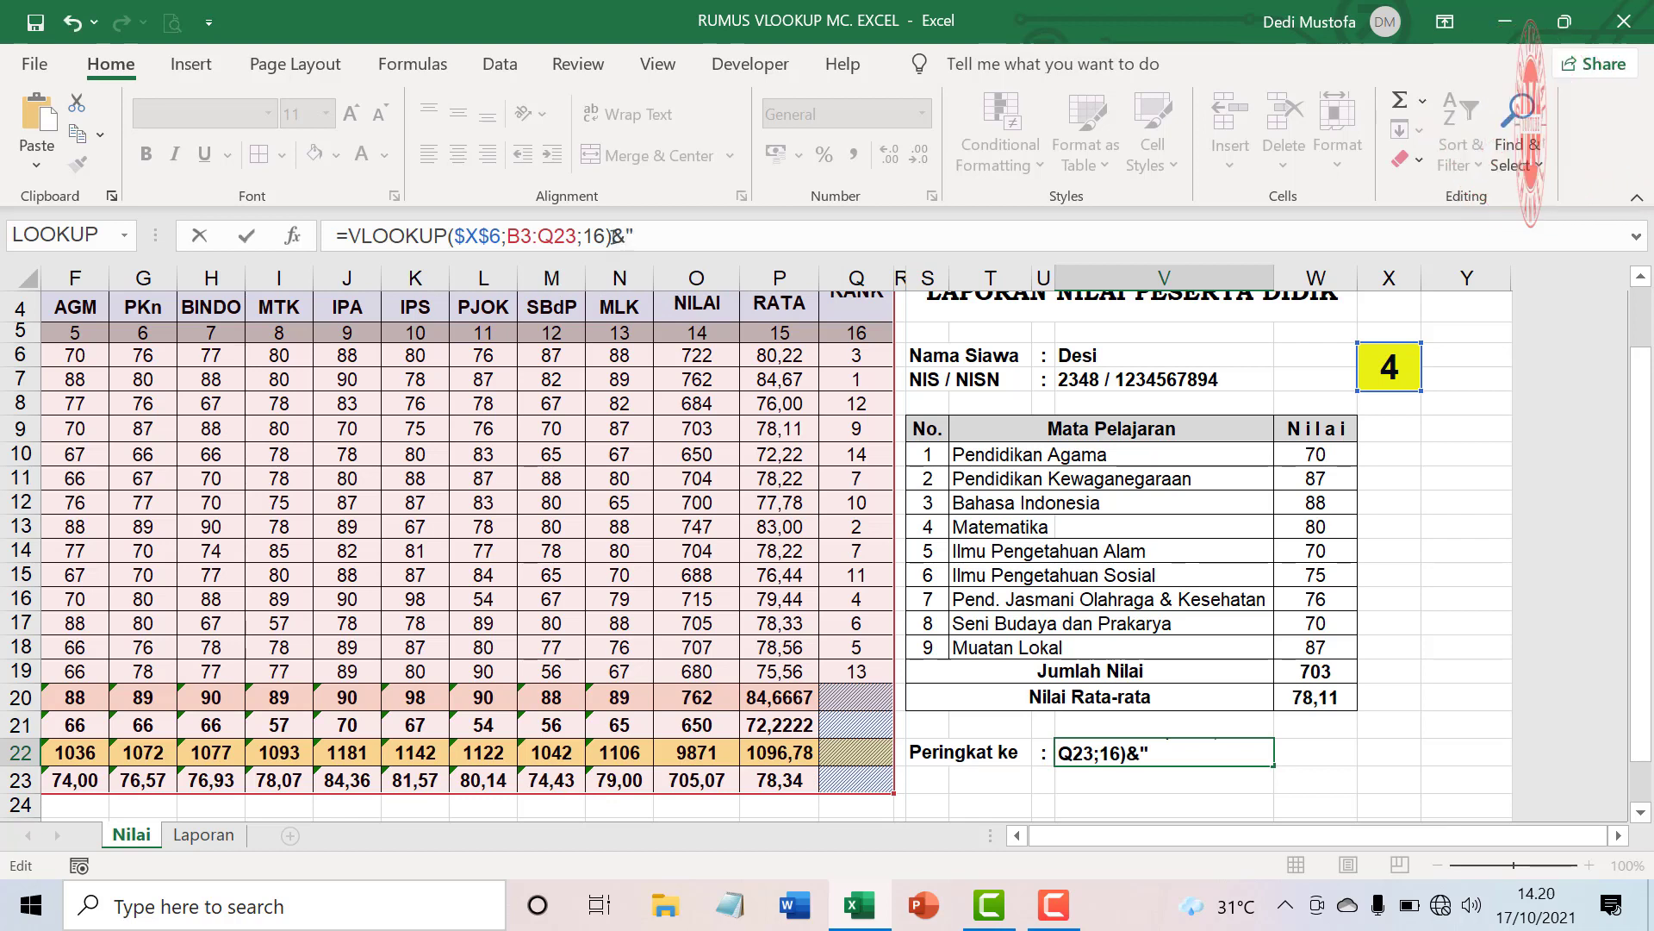
pyautogui.write('"dari"')
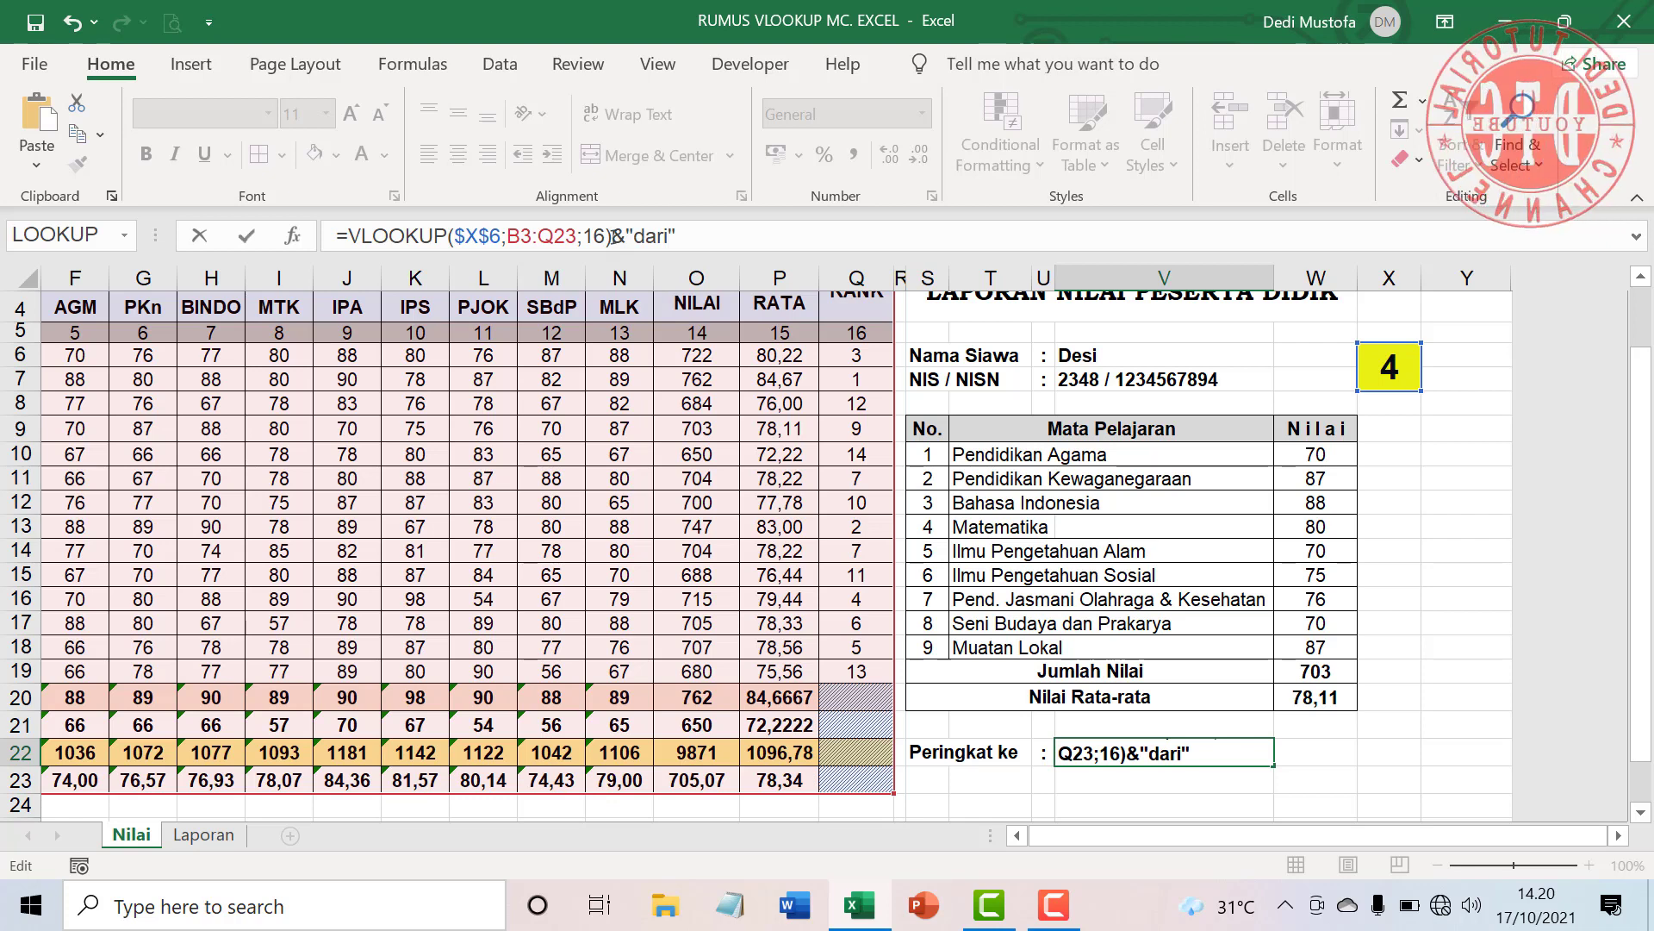
pyautogui.press('Return')
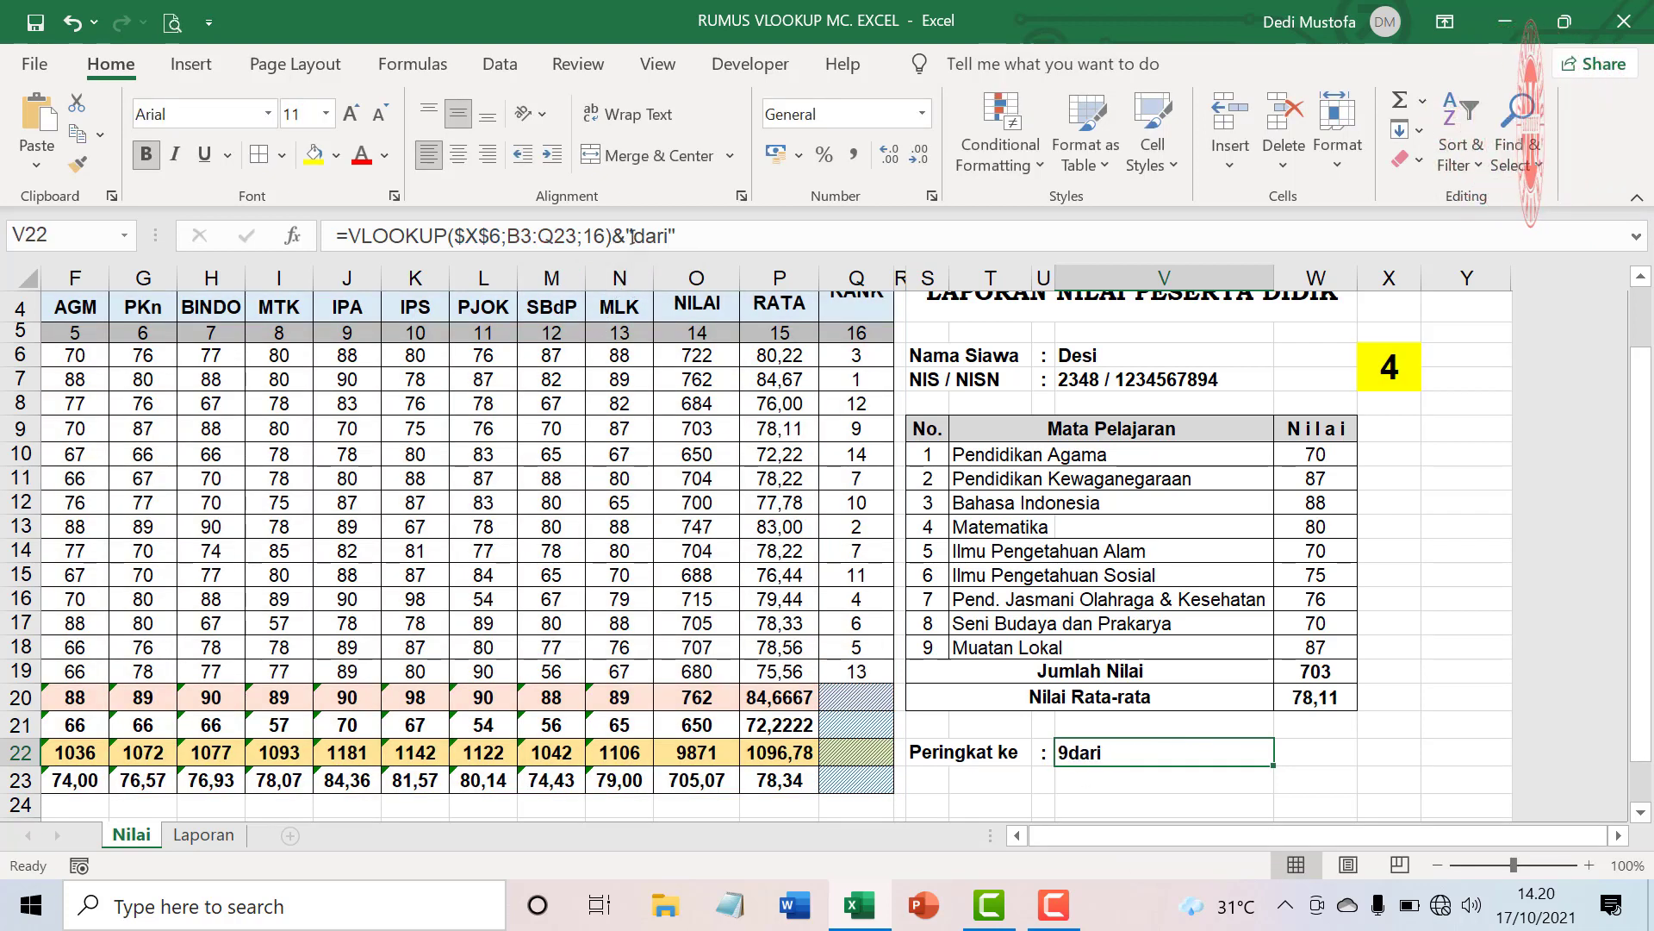
pyautogui.click(634, 236)
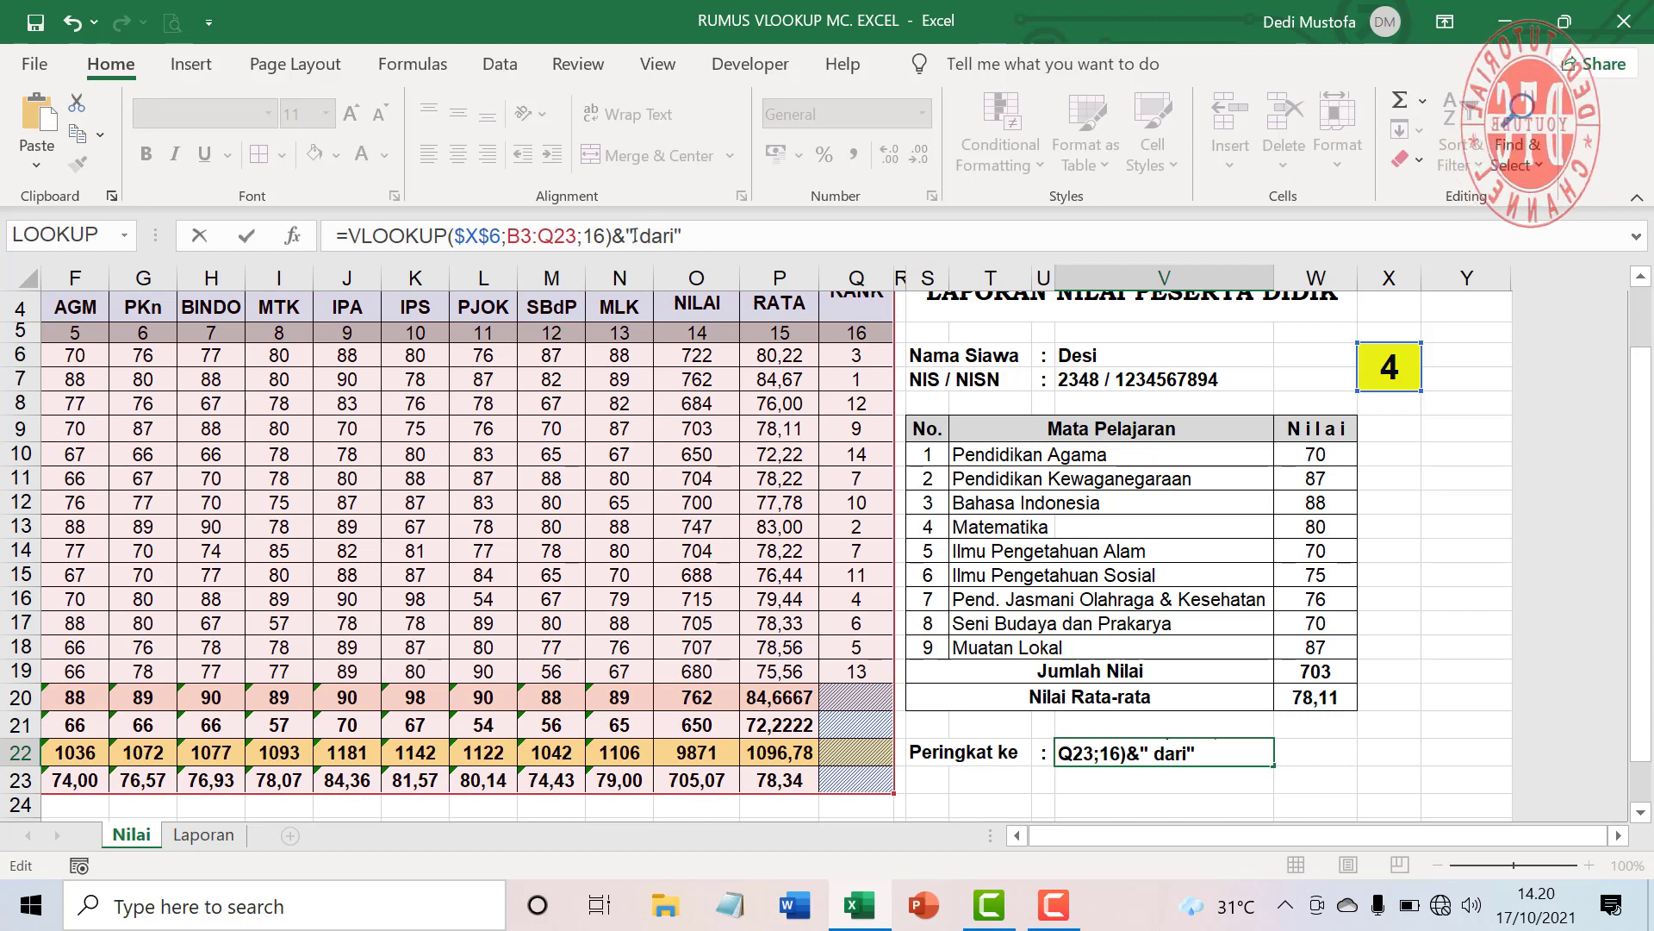
pyautogui.press('Return')
# - Count the students in W22 with =COUNT(B6:B19) over the ledger's NO. column and centre the cell
pyautogui.click(1307, 757)
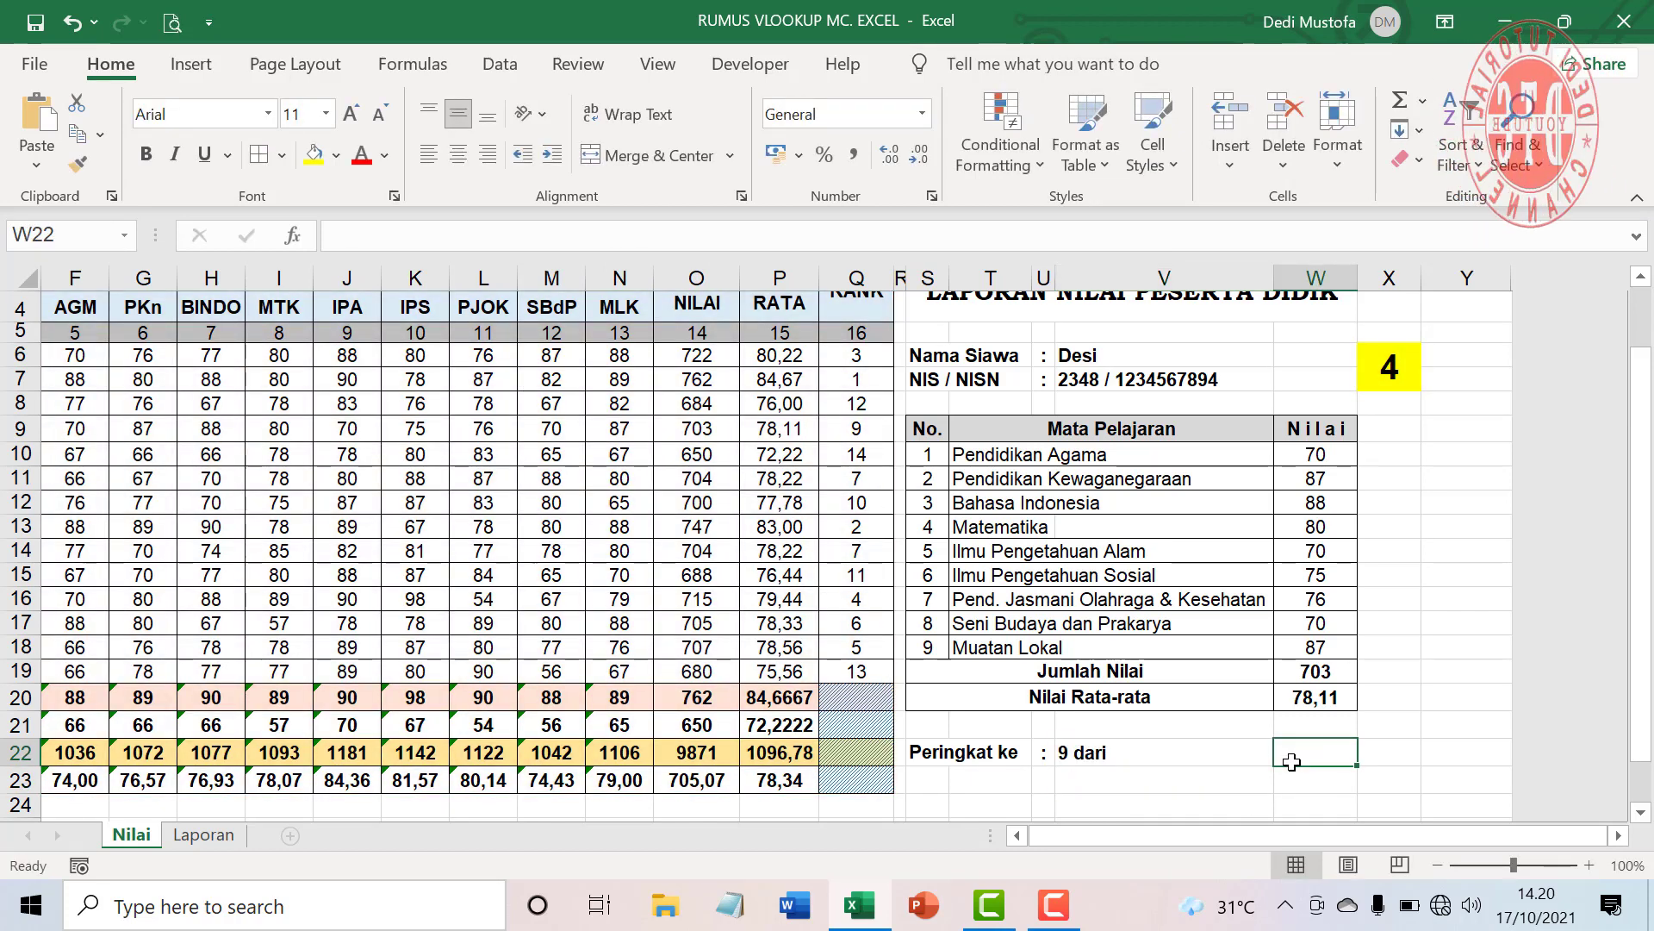
pyautogui.write('=')
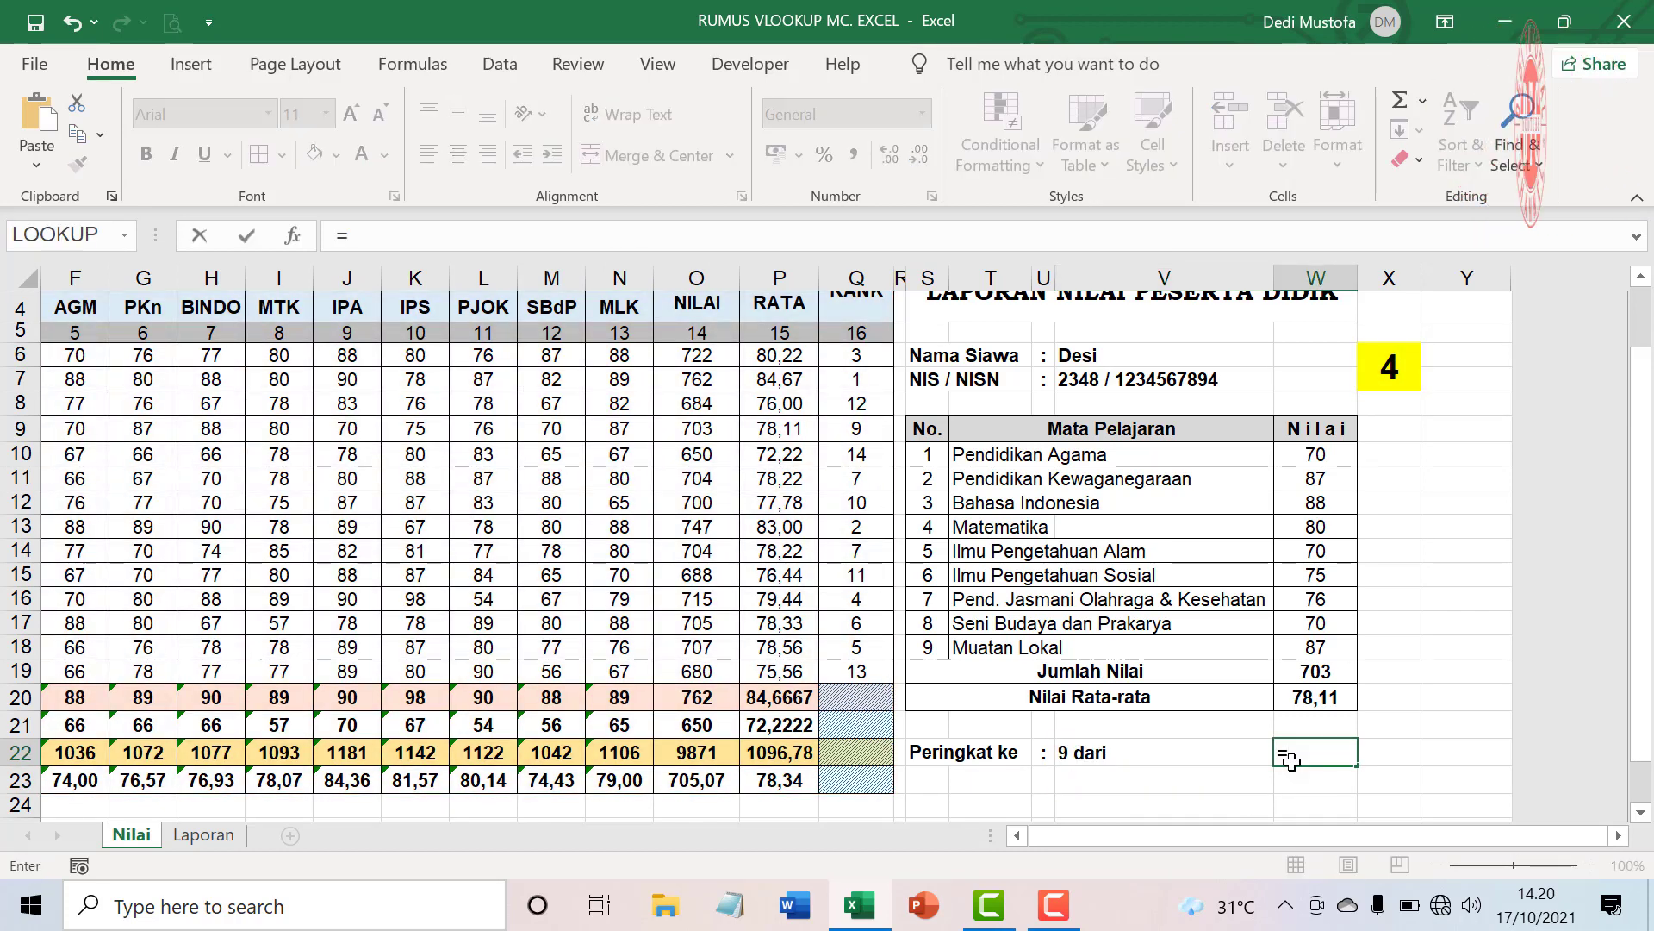
pyautogui.hscroll(-3, 265, 363)
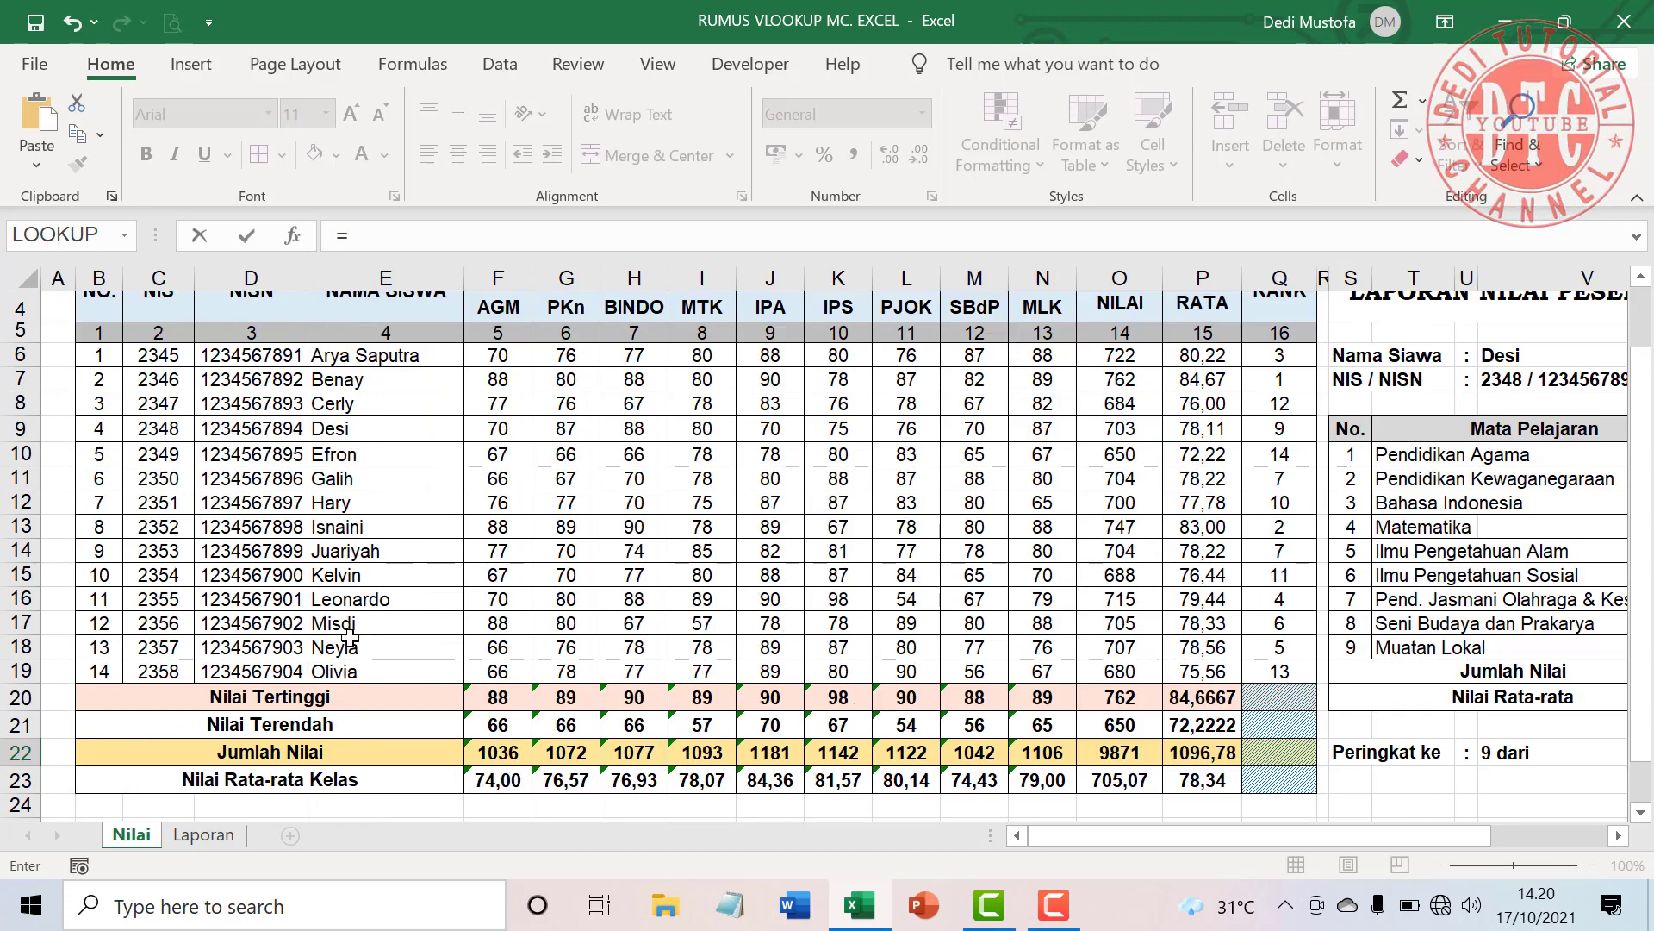
pyautogui.write('count(')
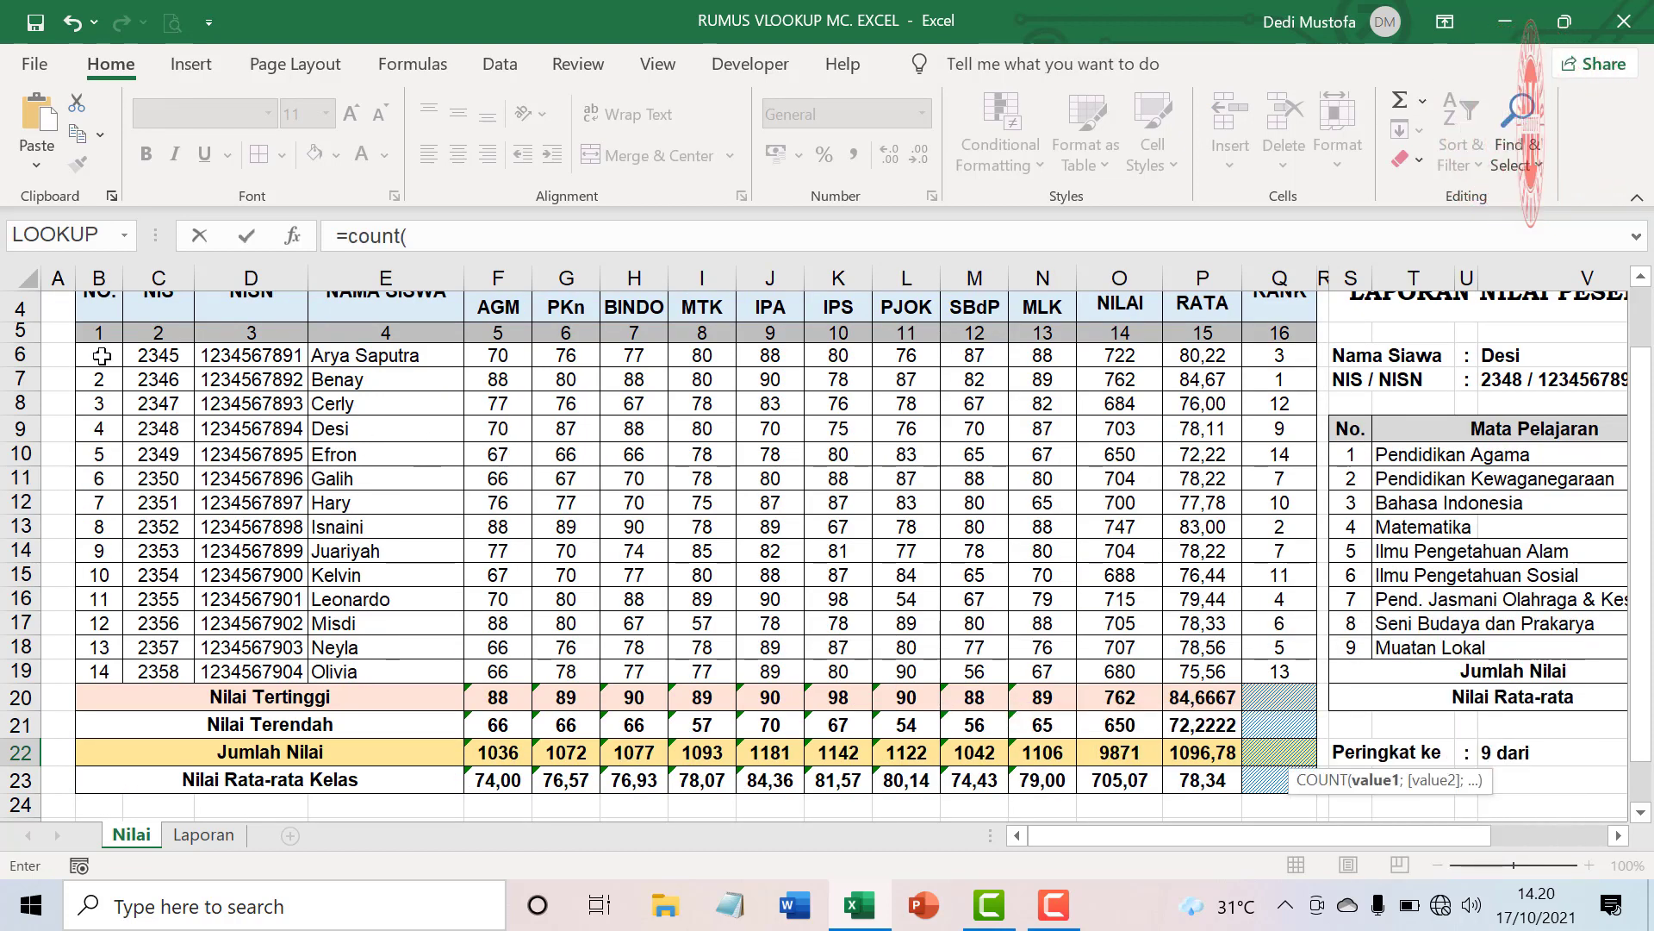
pyautogui.moveTo(102, 356); pyautogui.dragTo(112, 663)
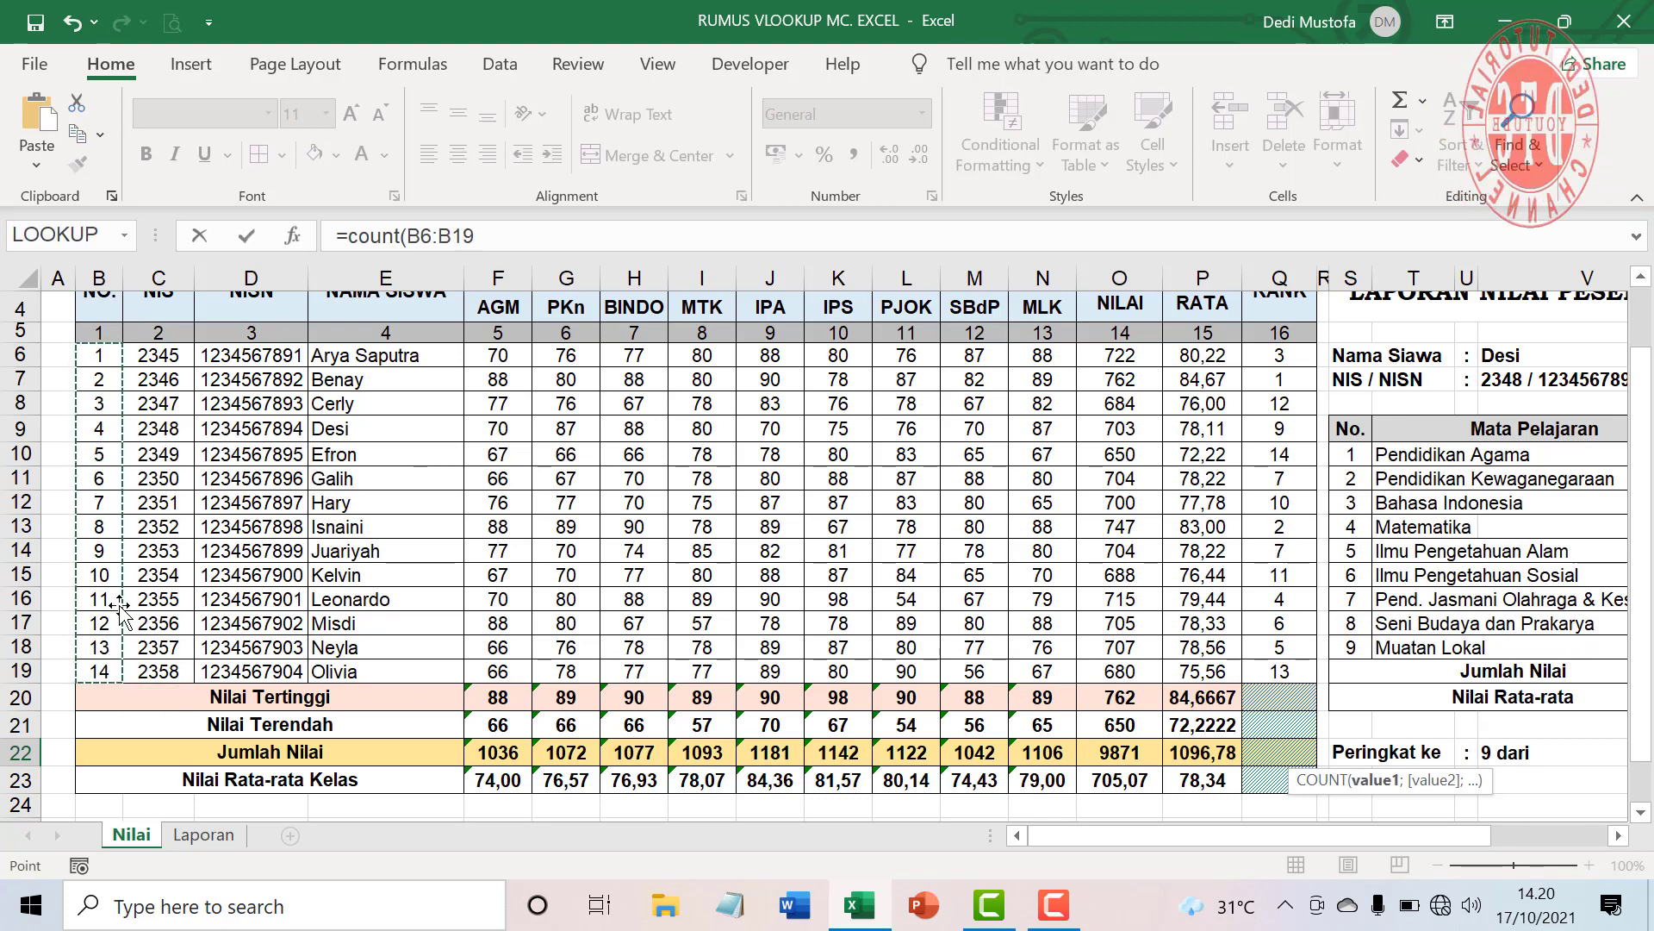
pyautogui.write(')')
pyautogui.press('Return')
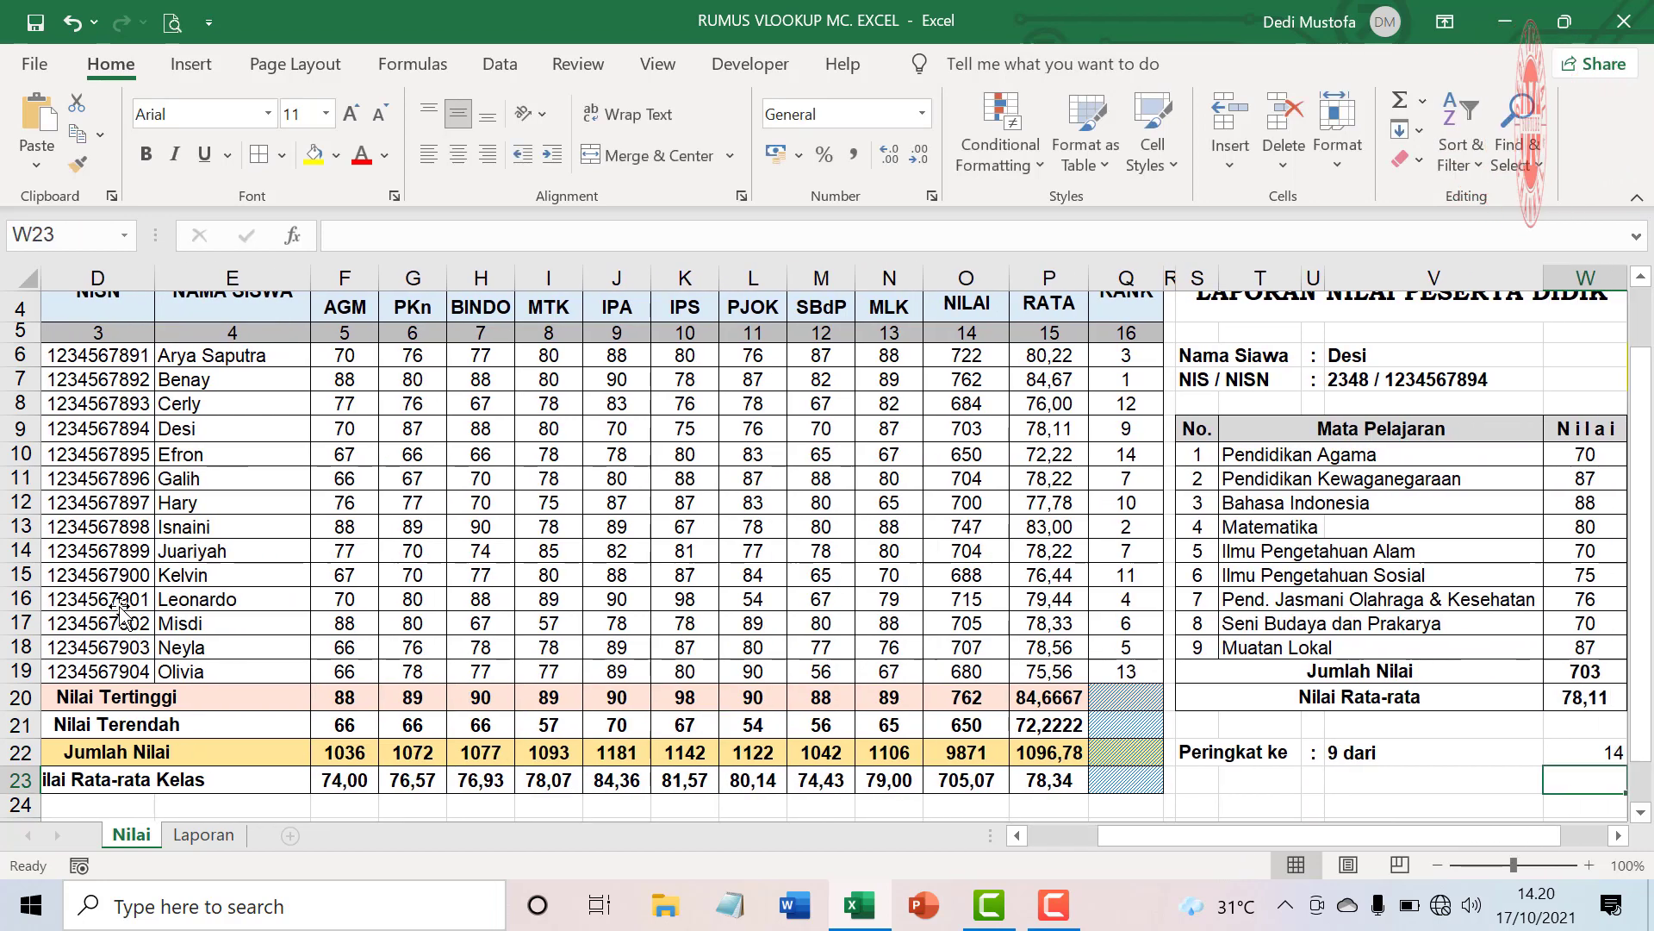
pyautogui.click(1392, 750)
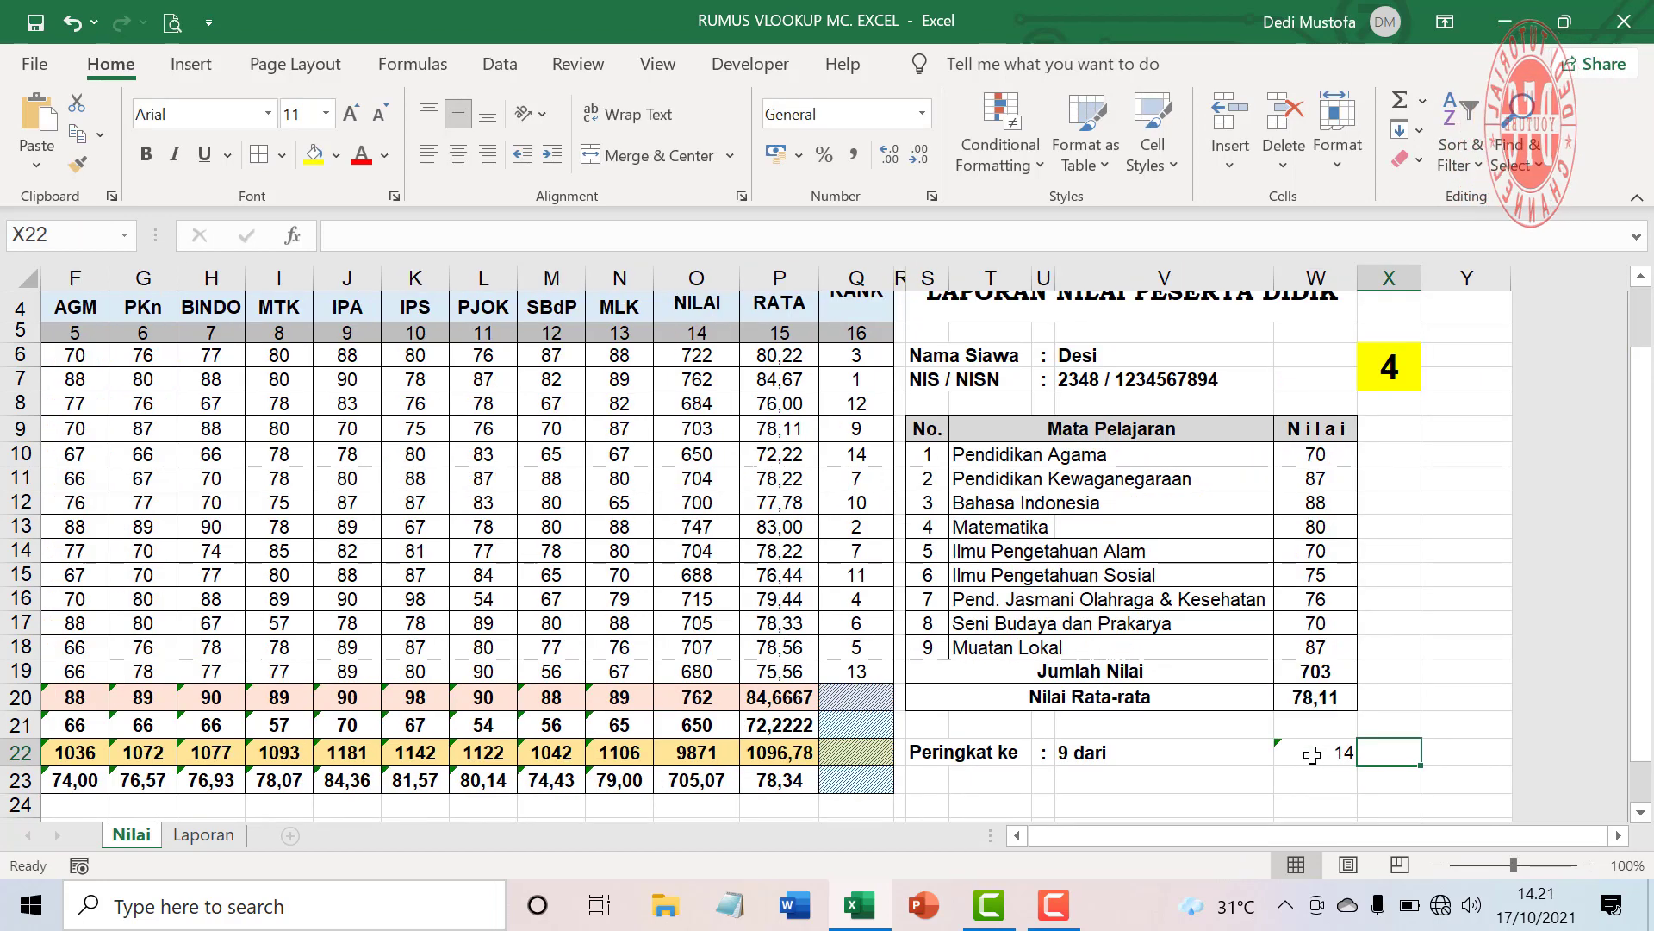
pyautogui.click(1310, 753)
pyautogui.click(459, 155)
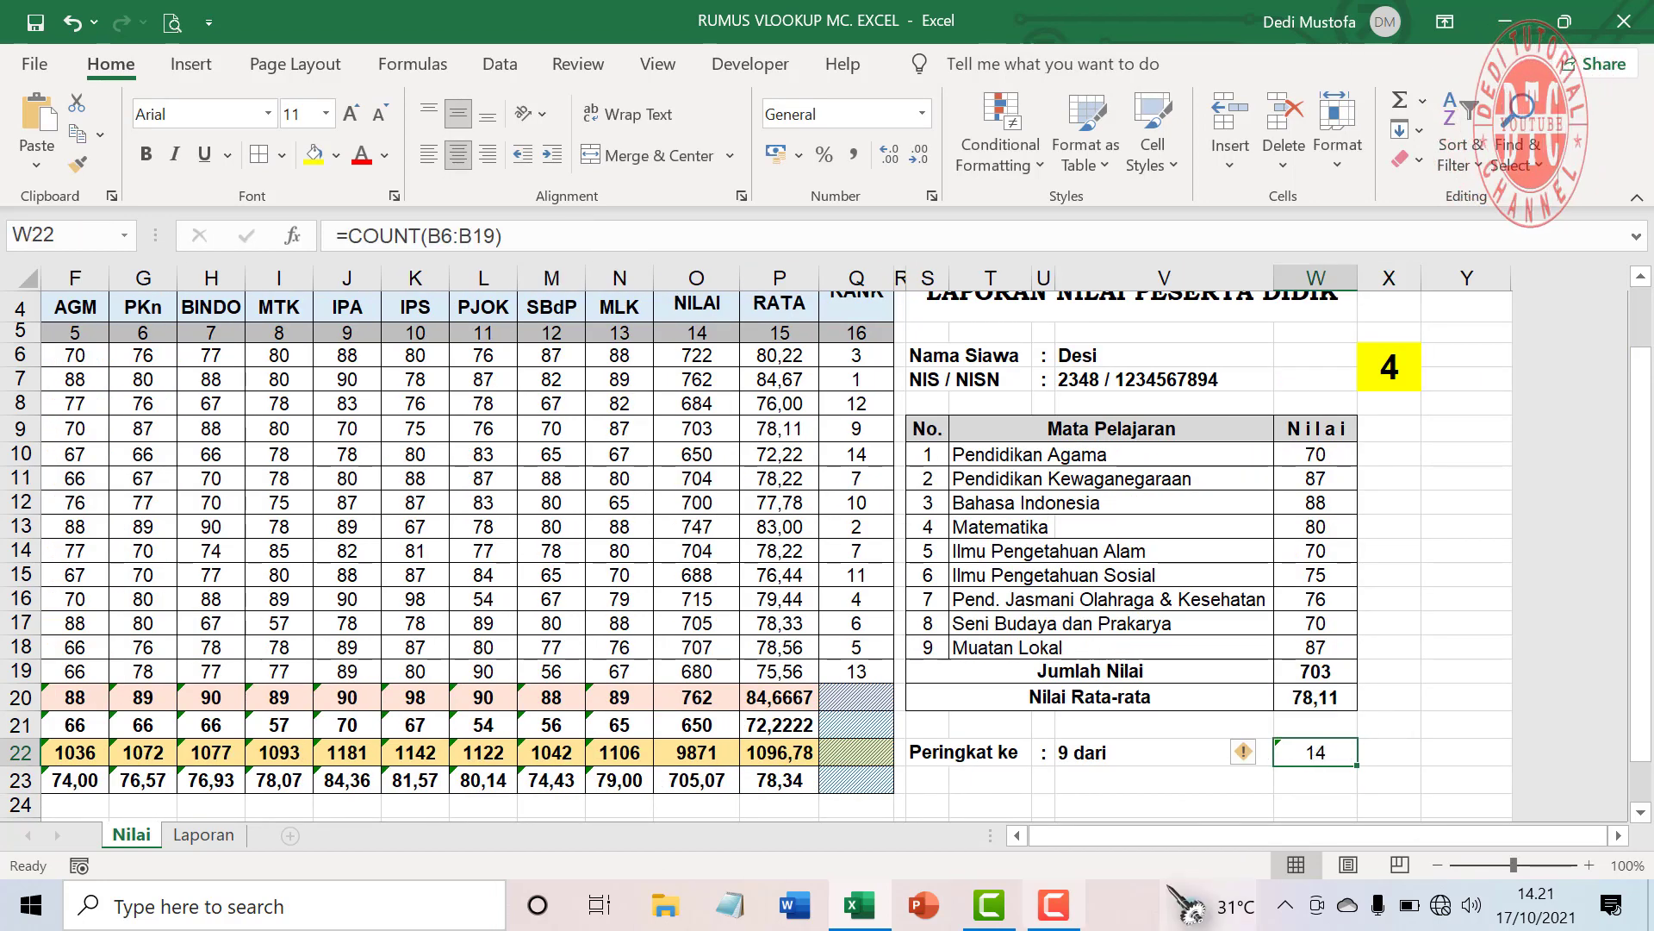
# - Change the W22 formula to COUNTA over the student names in E6:E19
pyautogui.moveTo(1338, 836); pyautogui.dragTo(1190, 849)
pyautogui.scroll(1, 293, 387)
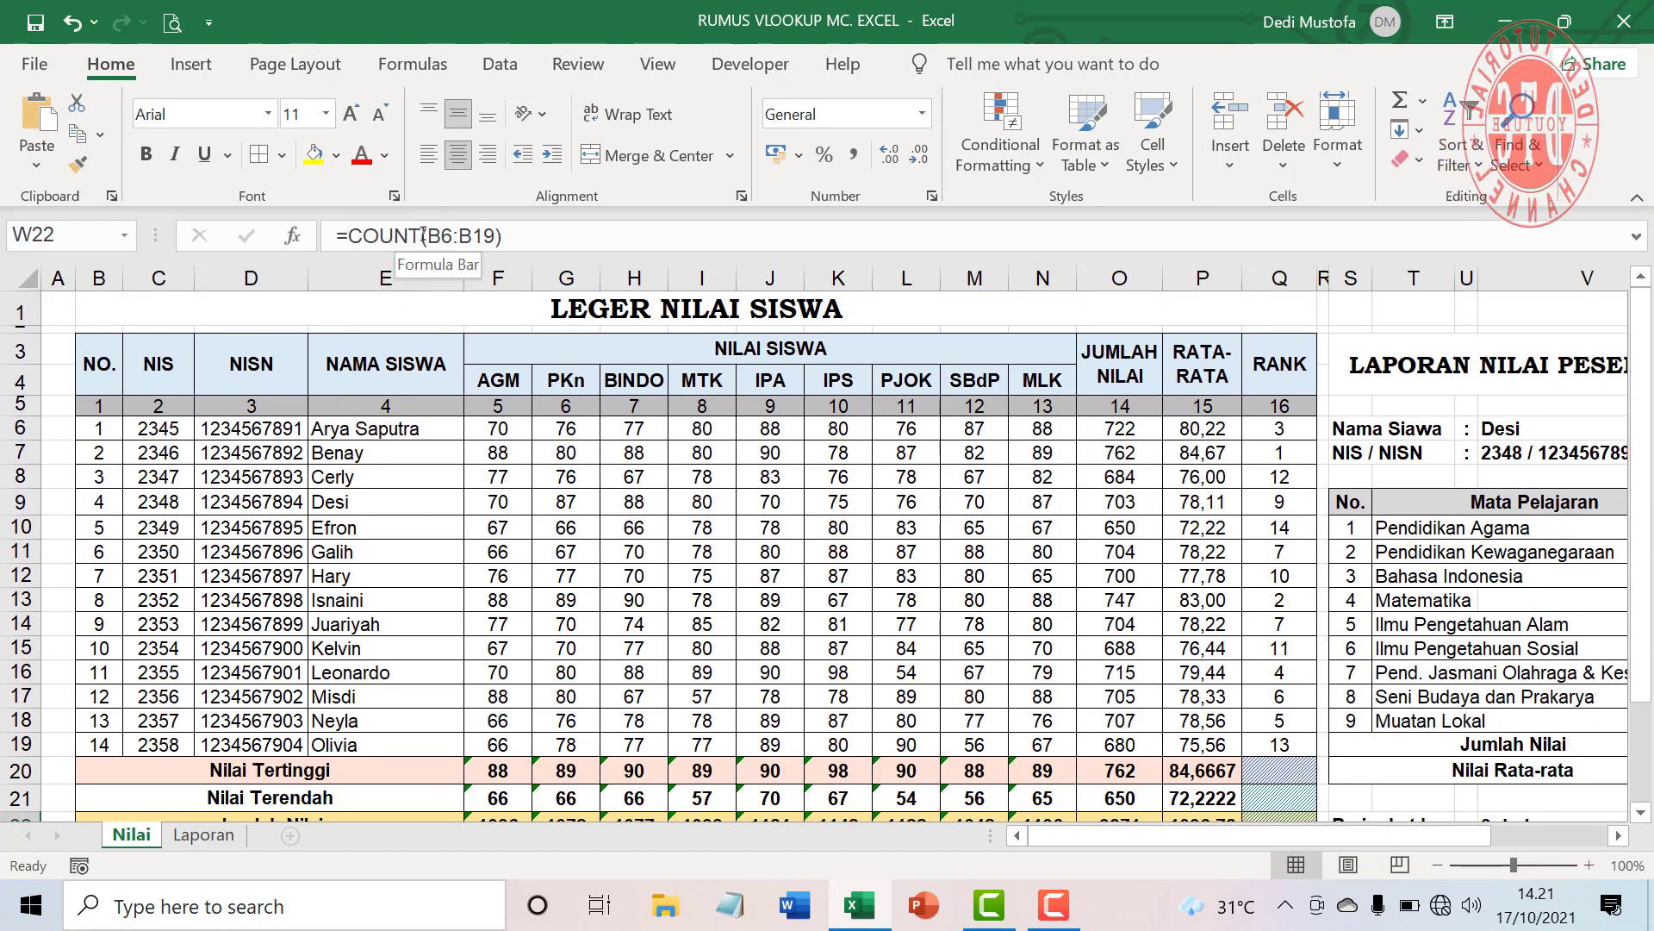
pyautogui.click(414, 238)
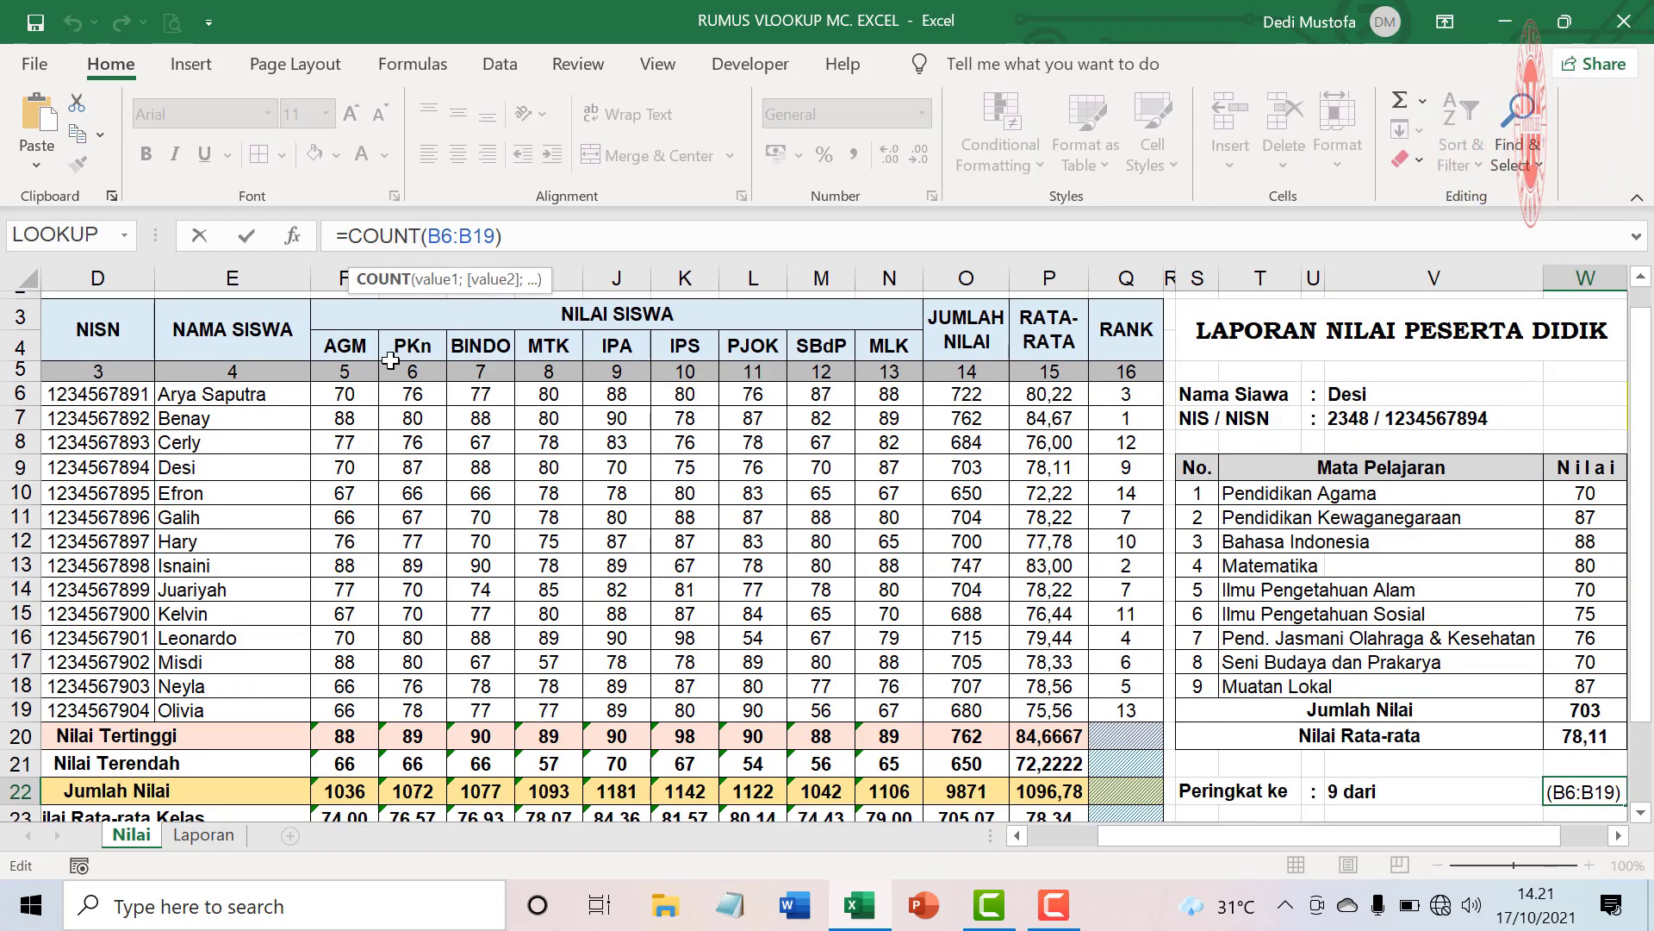
pyautogui.write('a')
pyautogui.moveTo(439, 235); pyautogui.dragTo(494, 235)
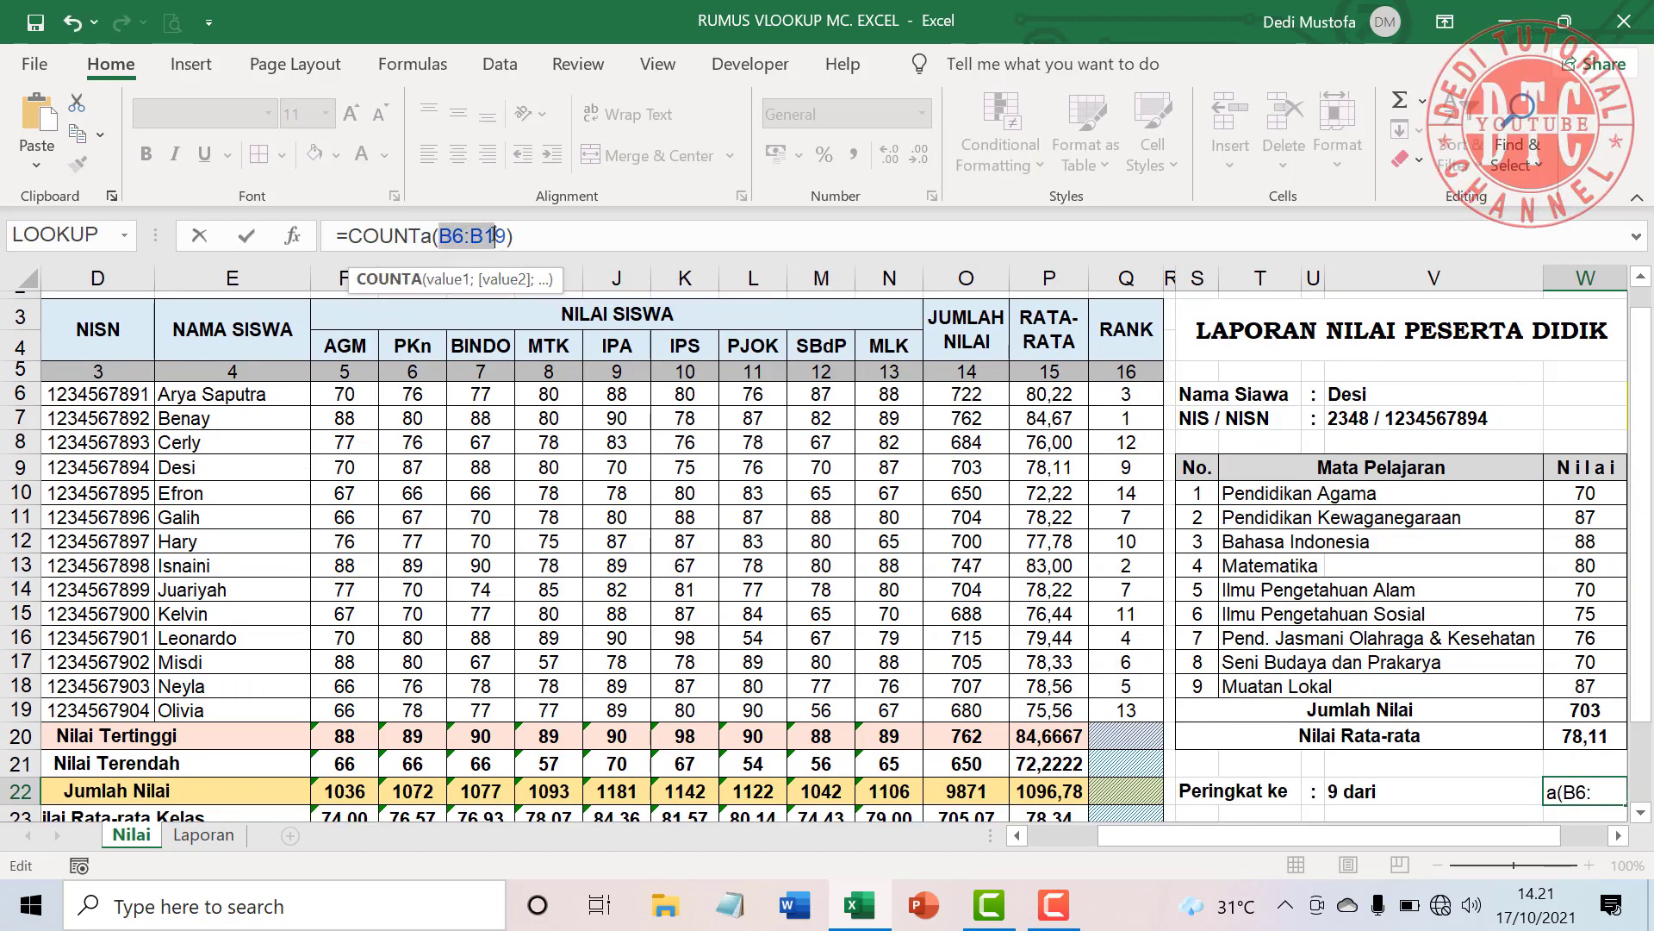
pyautogui.moveTo(198, 395); pyautogui.dragTo(205, 700)
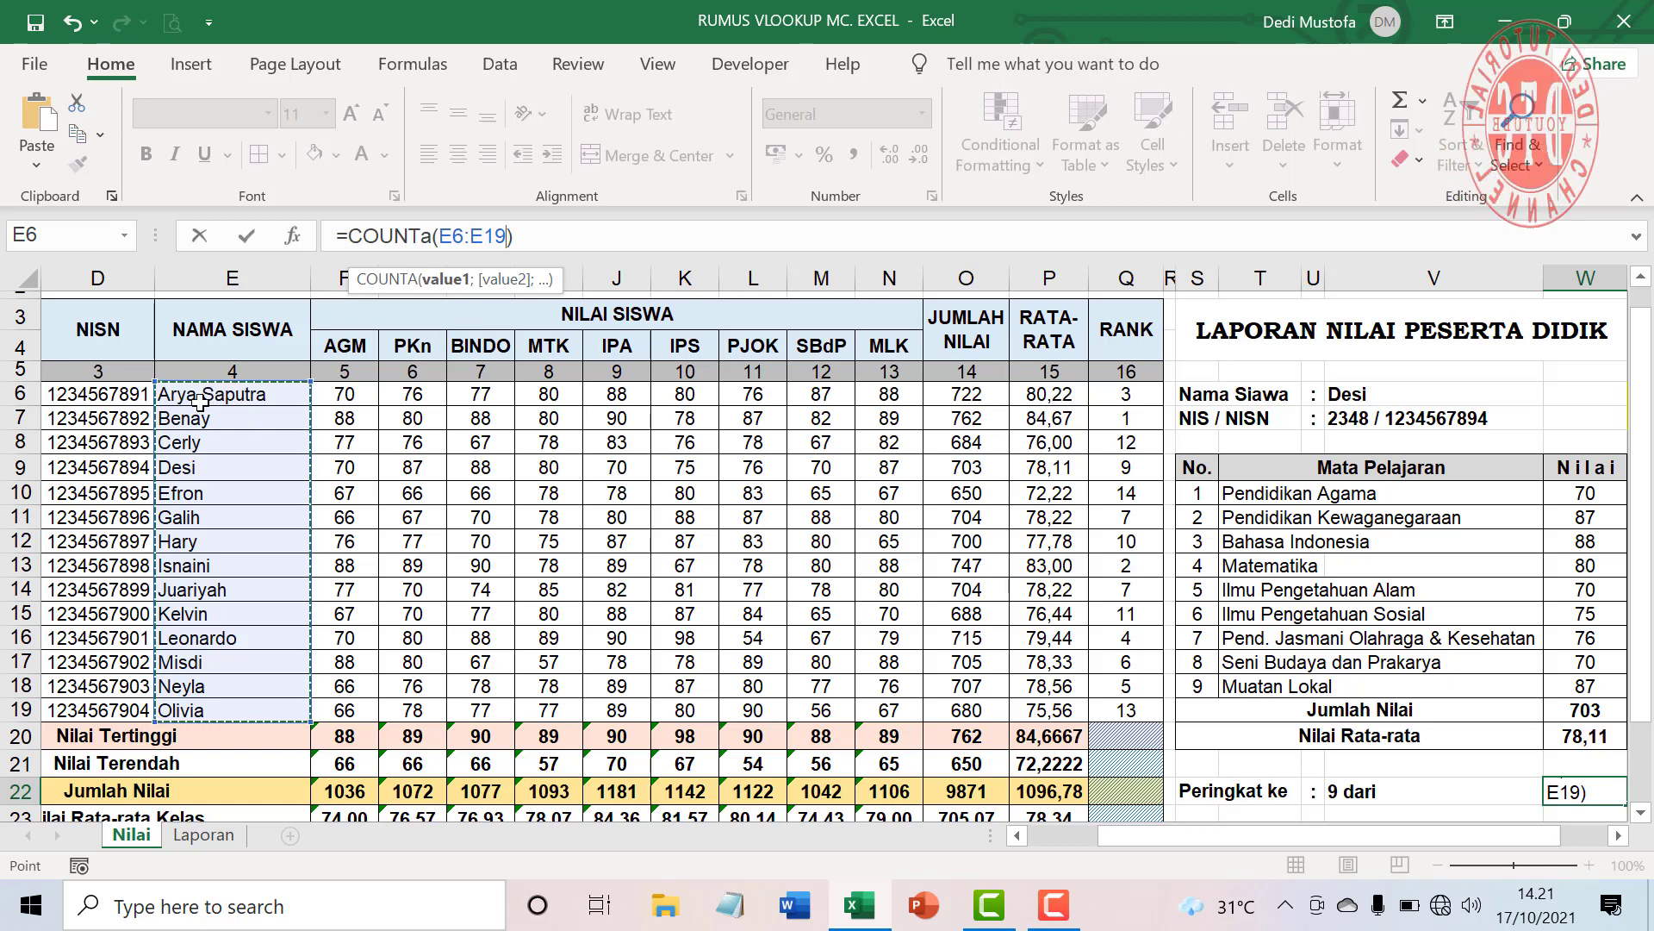
pyautogui.press('Return')
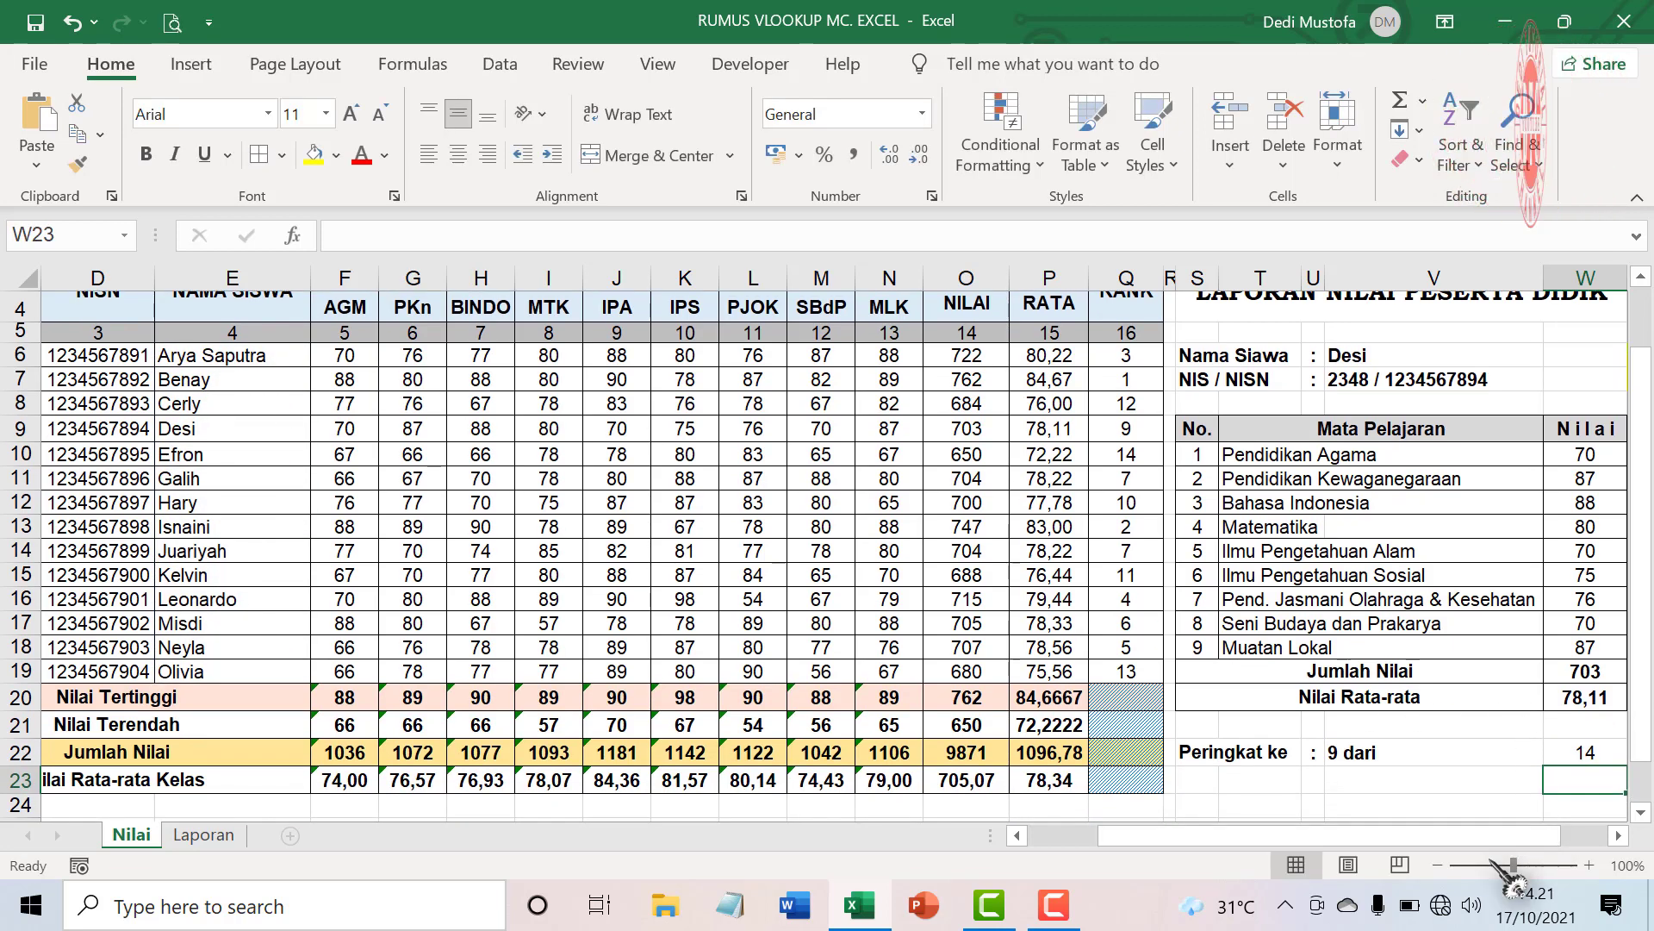
# - Enter the label Siswa in X22, beside the student count
pyautogui.moveTo(1508, 836); pyautogui.dragTo(1556, 840)
pyautogui.click(1405, 758)
pyautogui.write('Siswa')
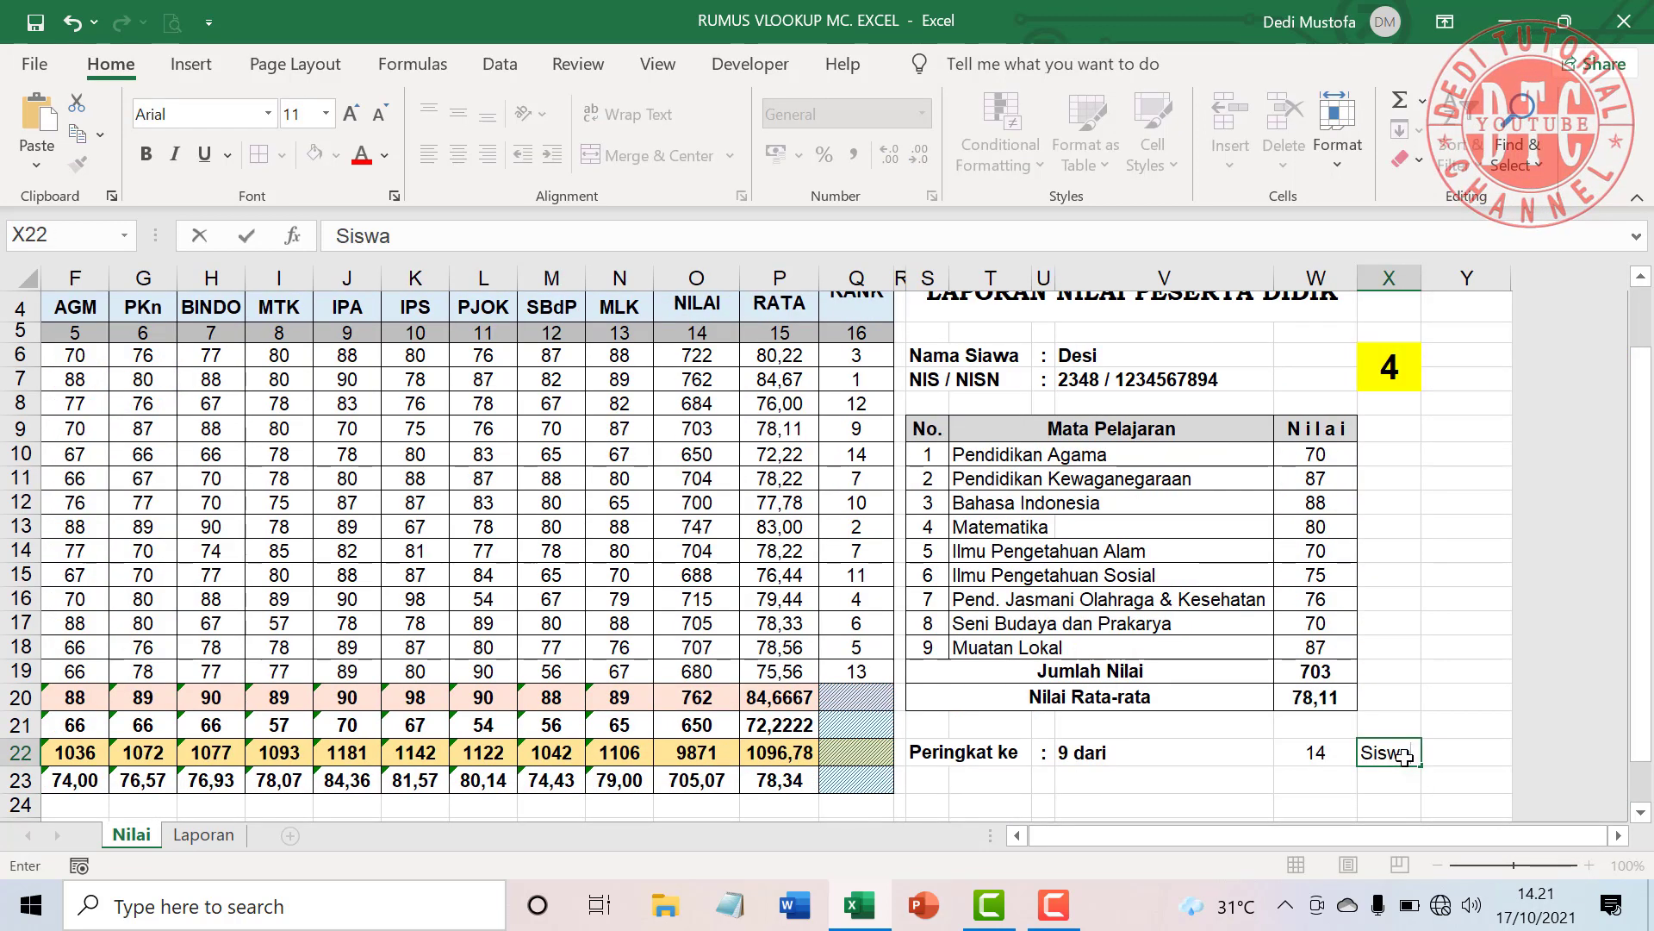
pyautogui.press('Return')
pyautogui.click(1443, 624)
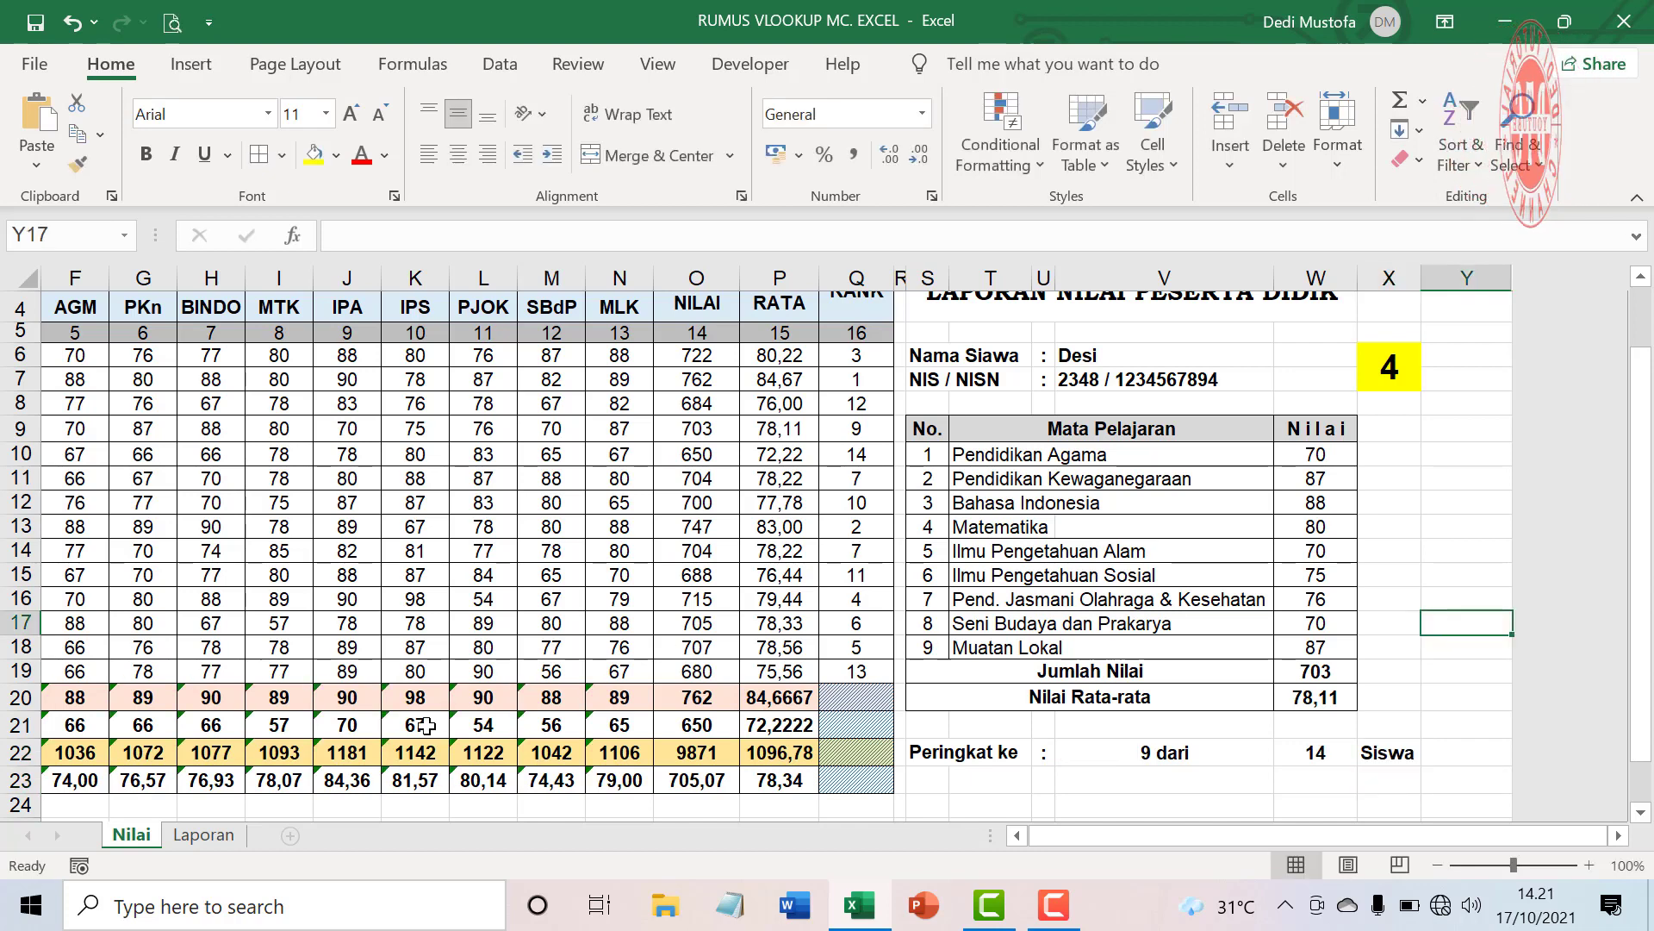
# - Define the workbook-scoped name nilai for the ledger range B3:Q23 on the Nilai sheet with the Name Manager
pyautogui.click(204, 834)
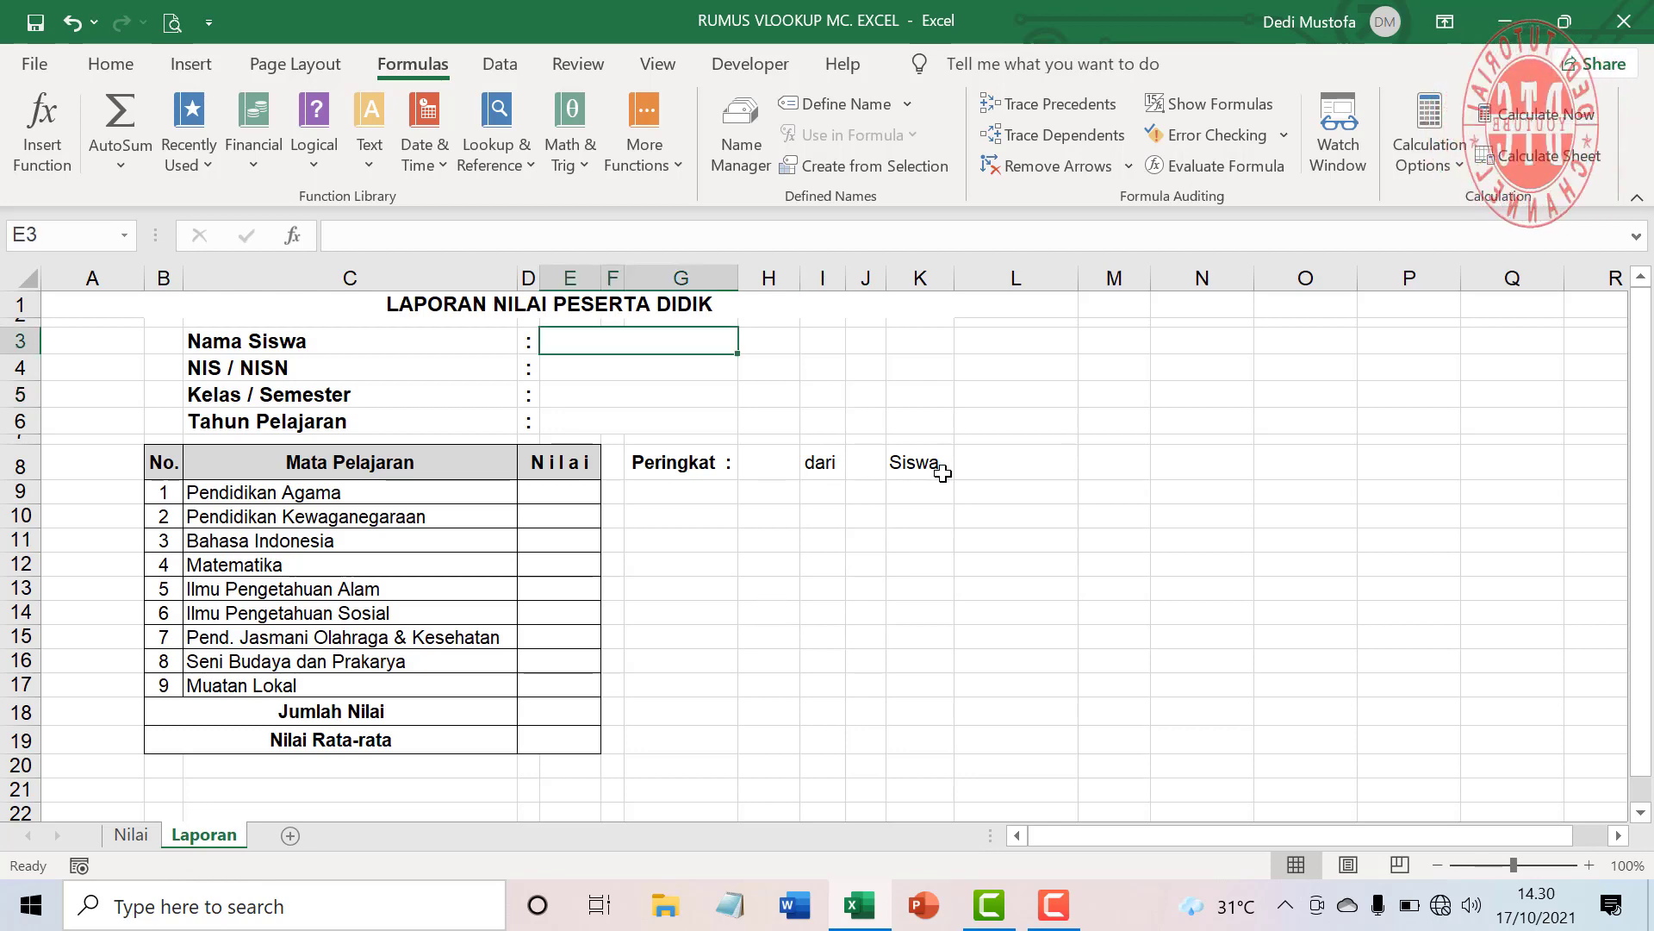
pyautogui.click(131, 834)
pyautogui.moveTo(99, 353); pyautogui.dragTo(1274, 771)
pyautogui.scroll(1, 1274, 772)
pyautogui.click(111, 64)
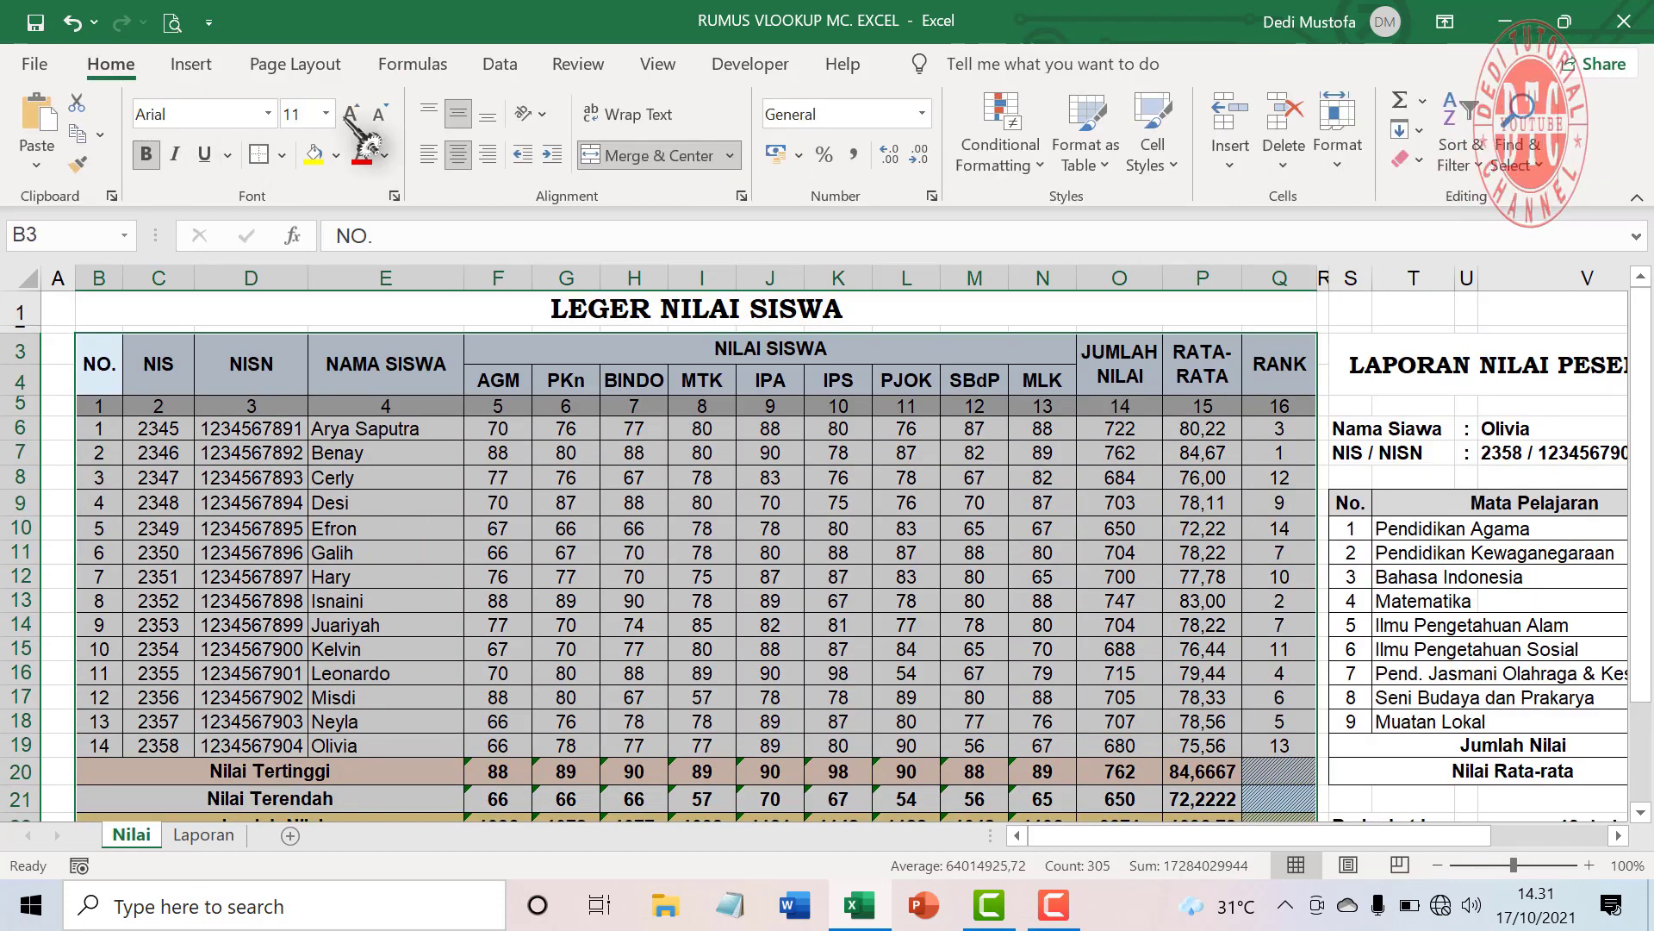
pyautogui.click(411, 67)
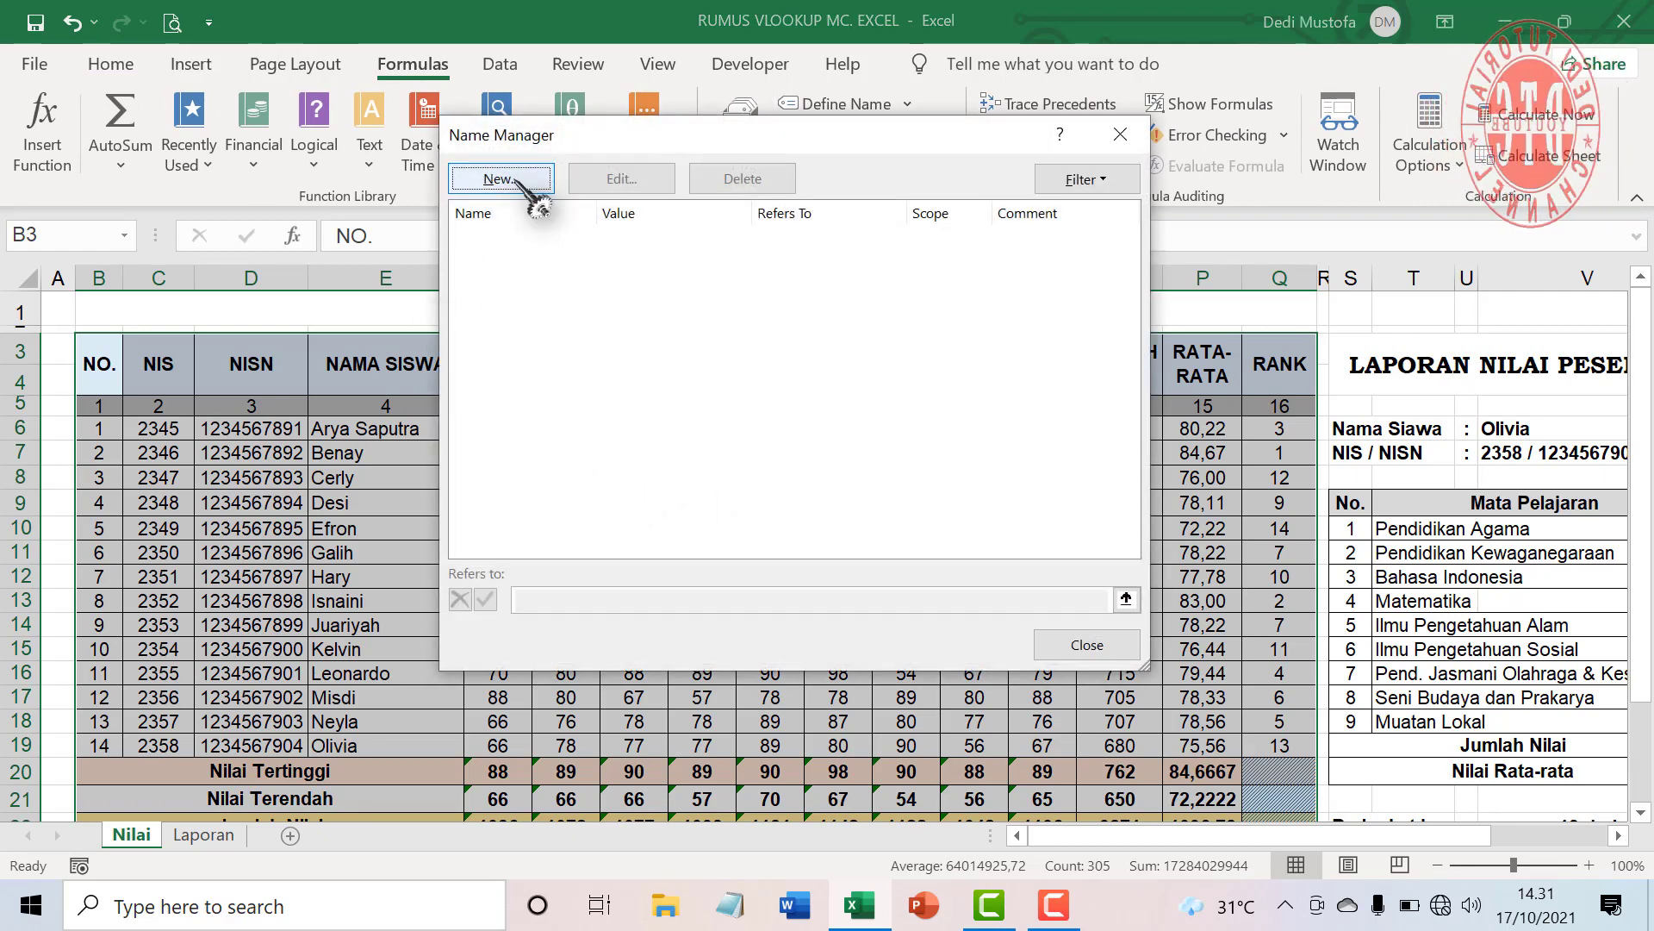
pyautogui.click(506, 172)
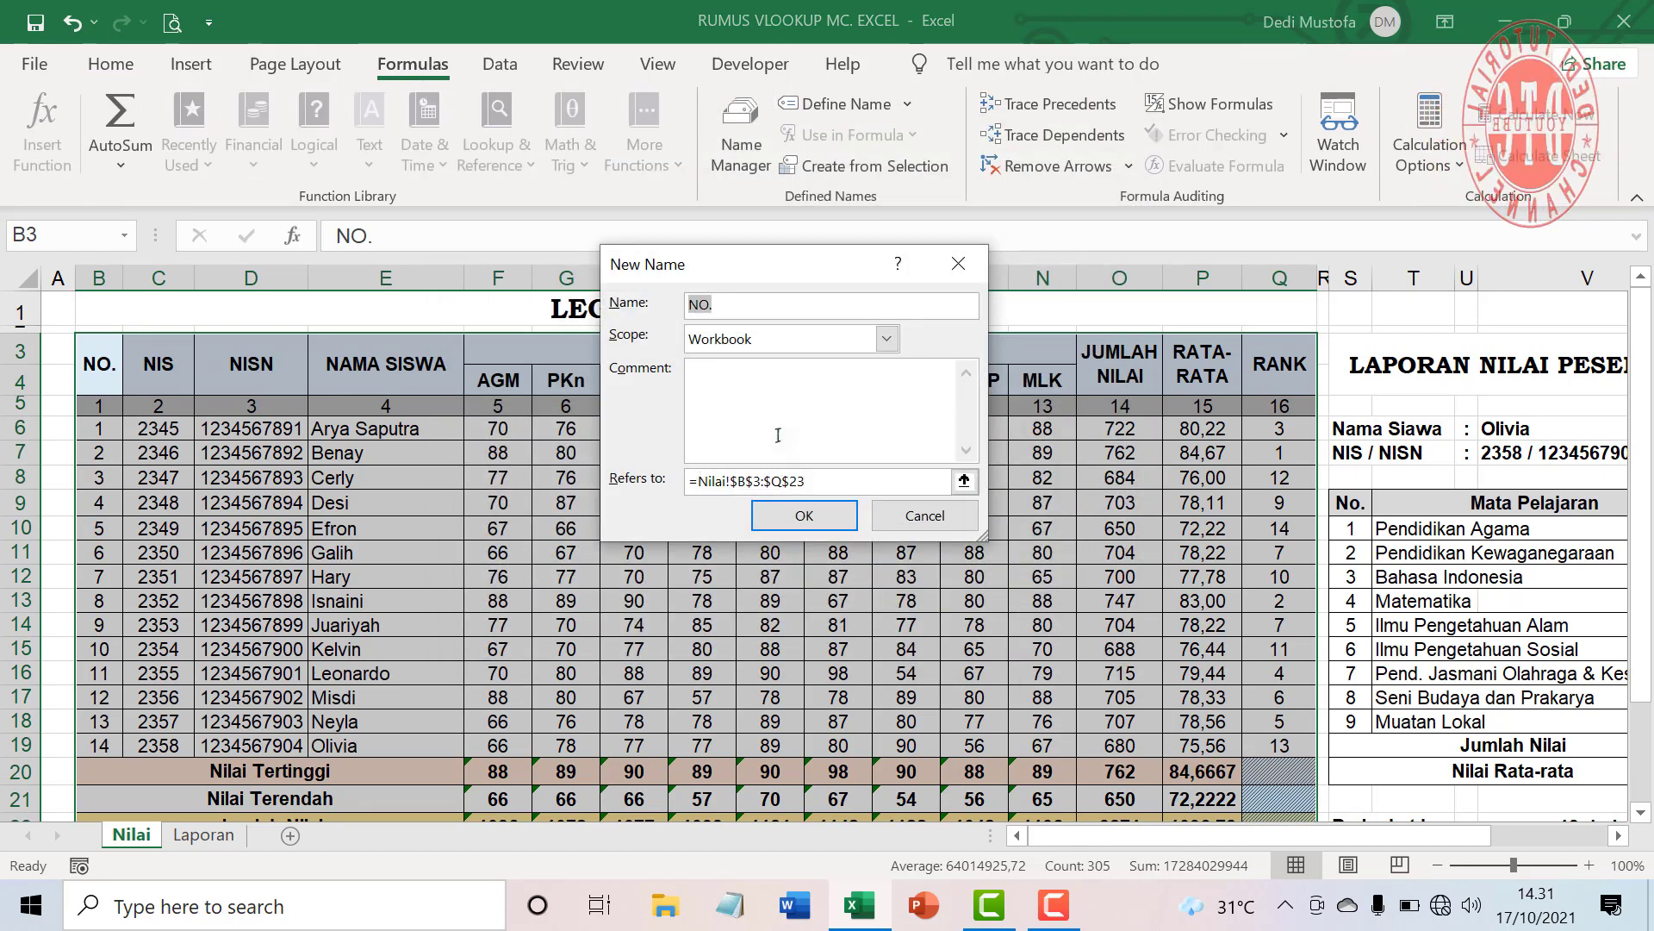
pyautogui.write('nilai')
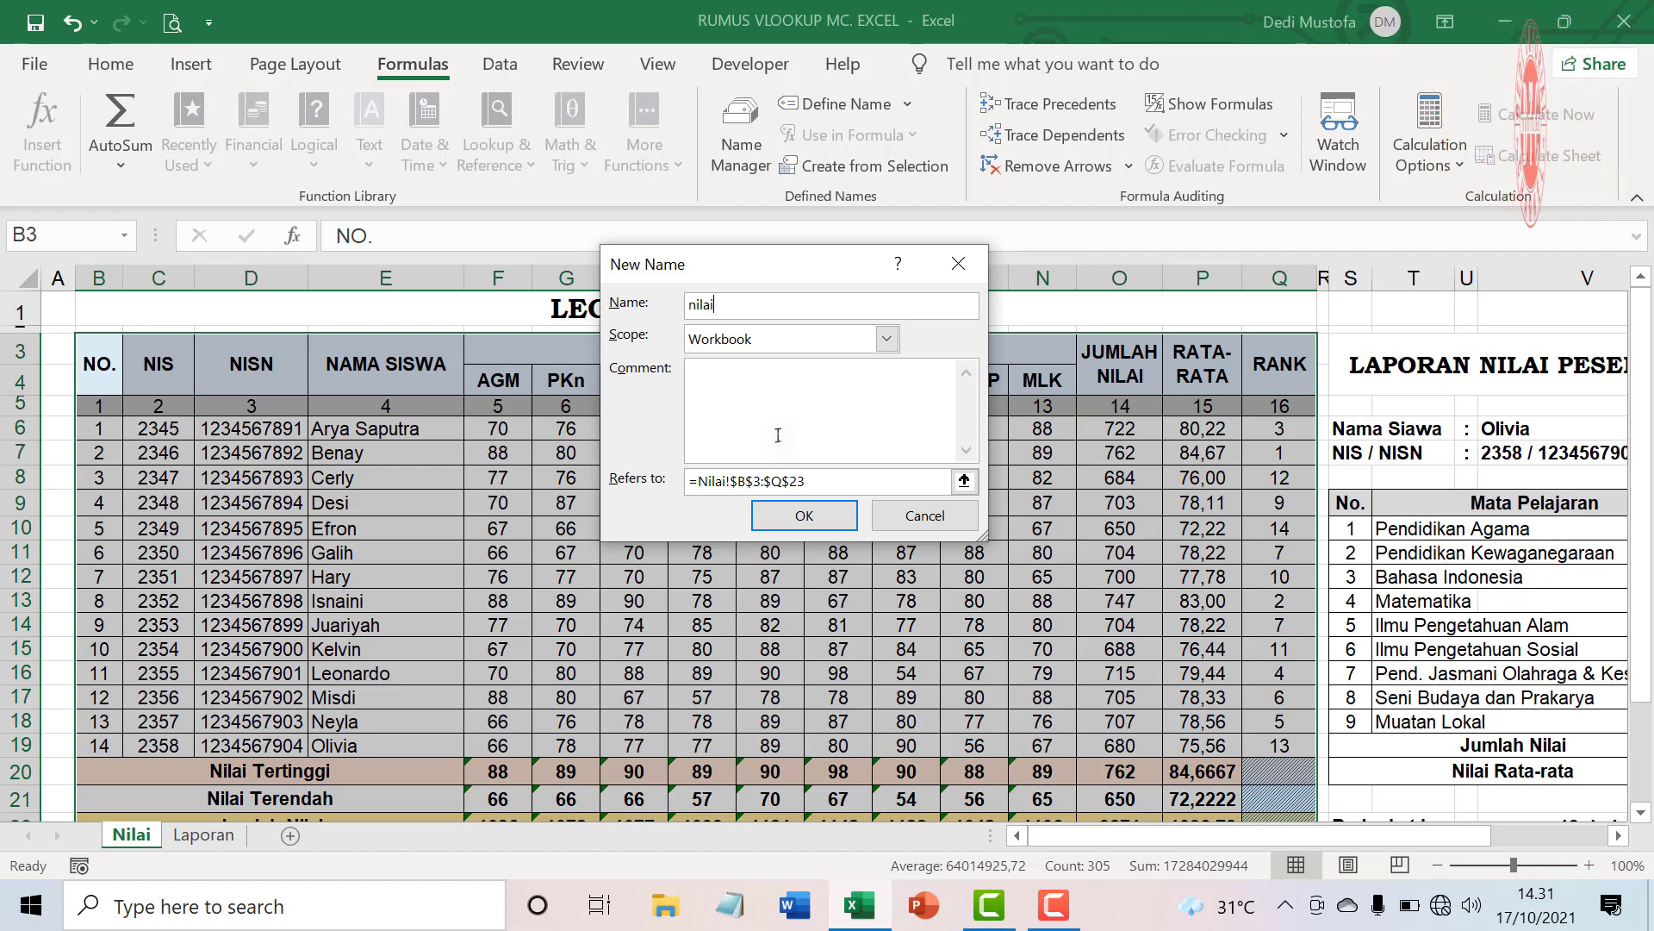
pyautogui.press('Return')
pyautogui.click(1088, 656)
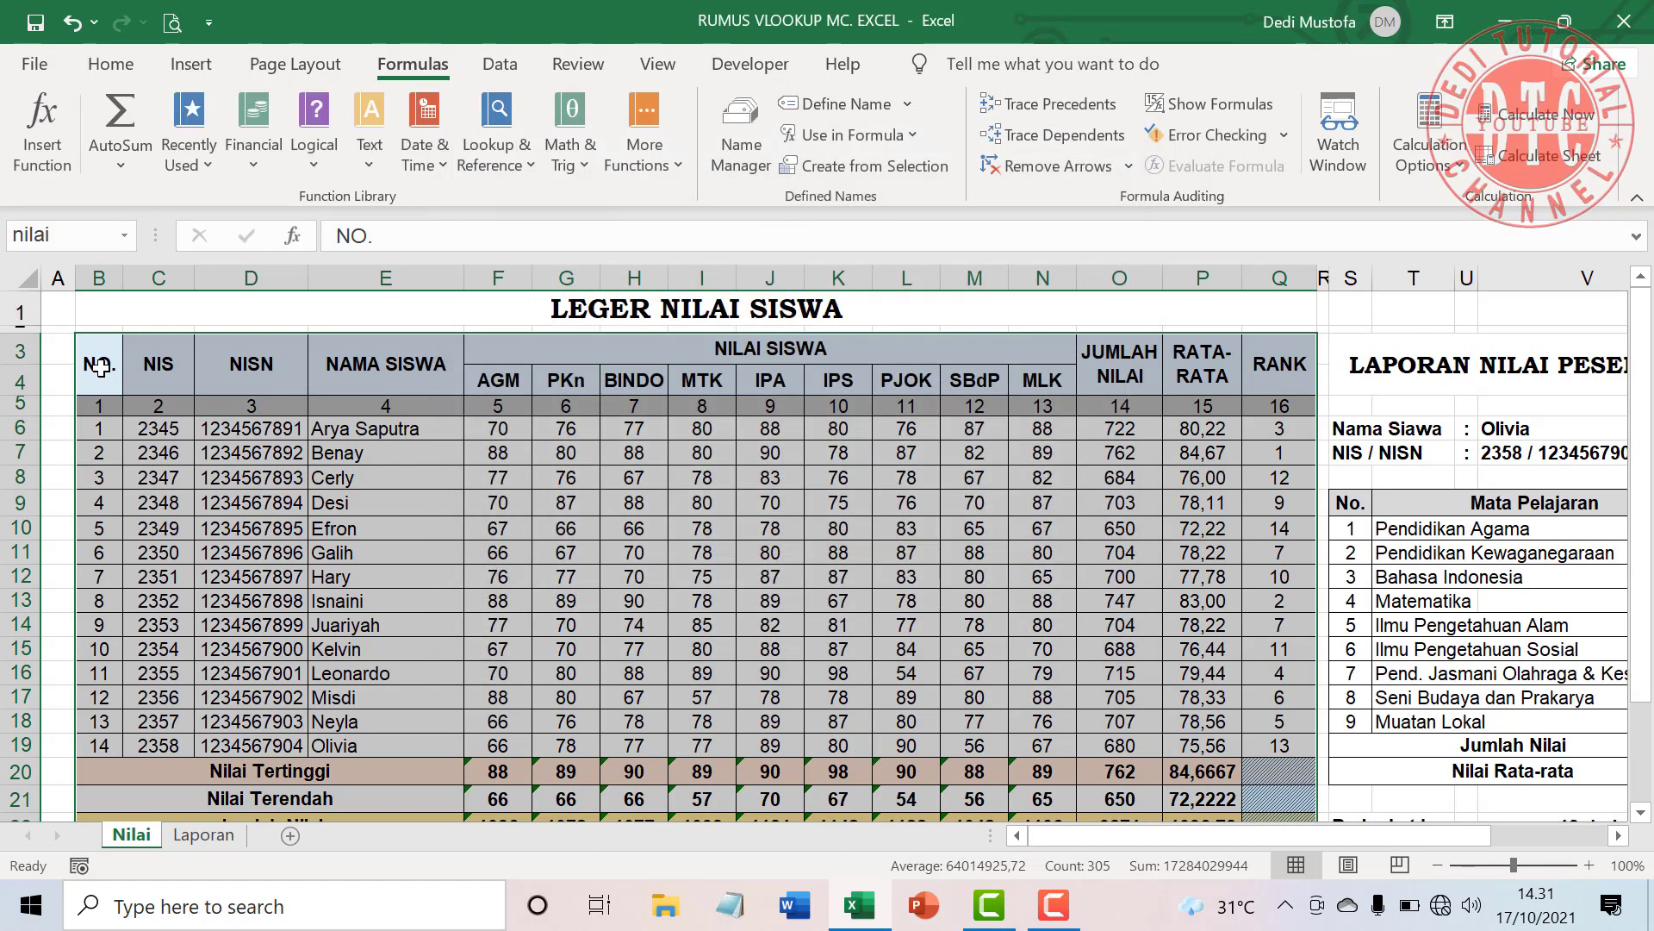
pyautogui.moveTo(99, 362); pyautogui.dragTo(1275, 797)
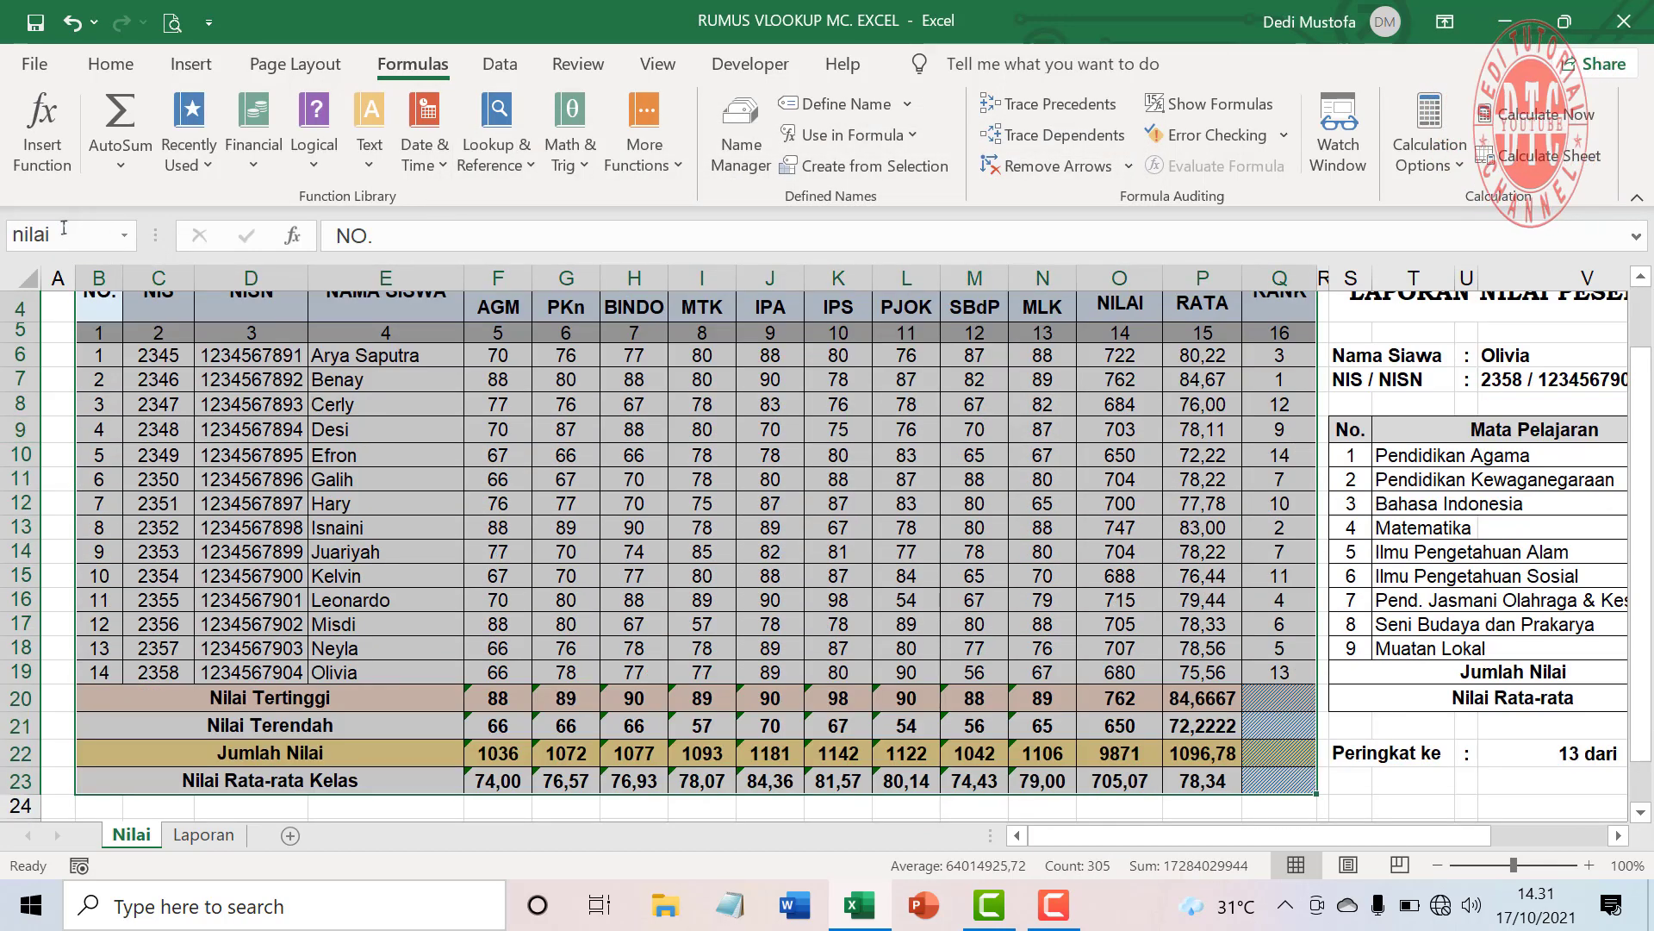
pyautogui.scroll(1, 431, 577)
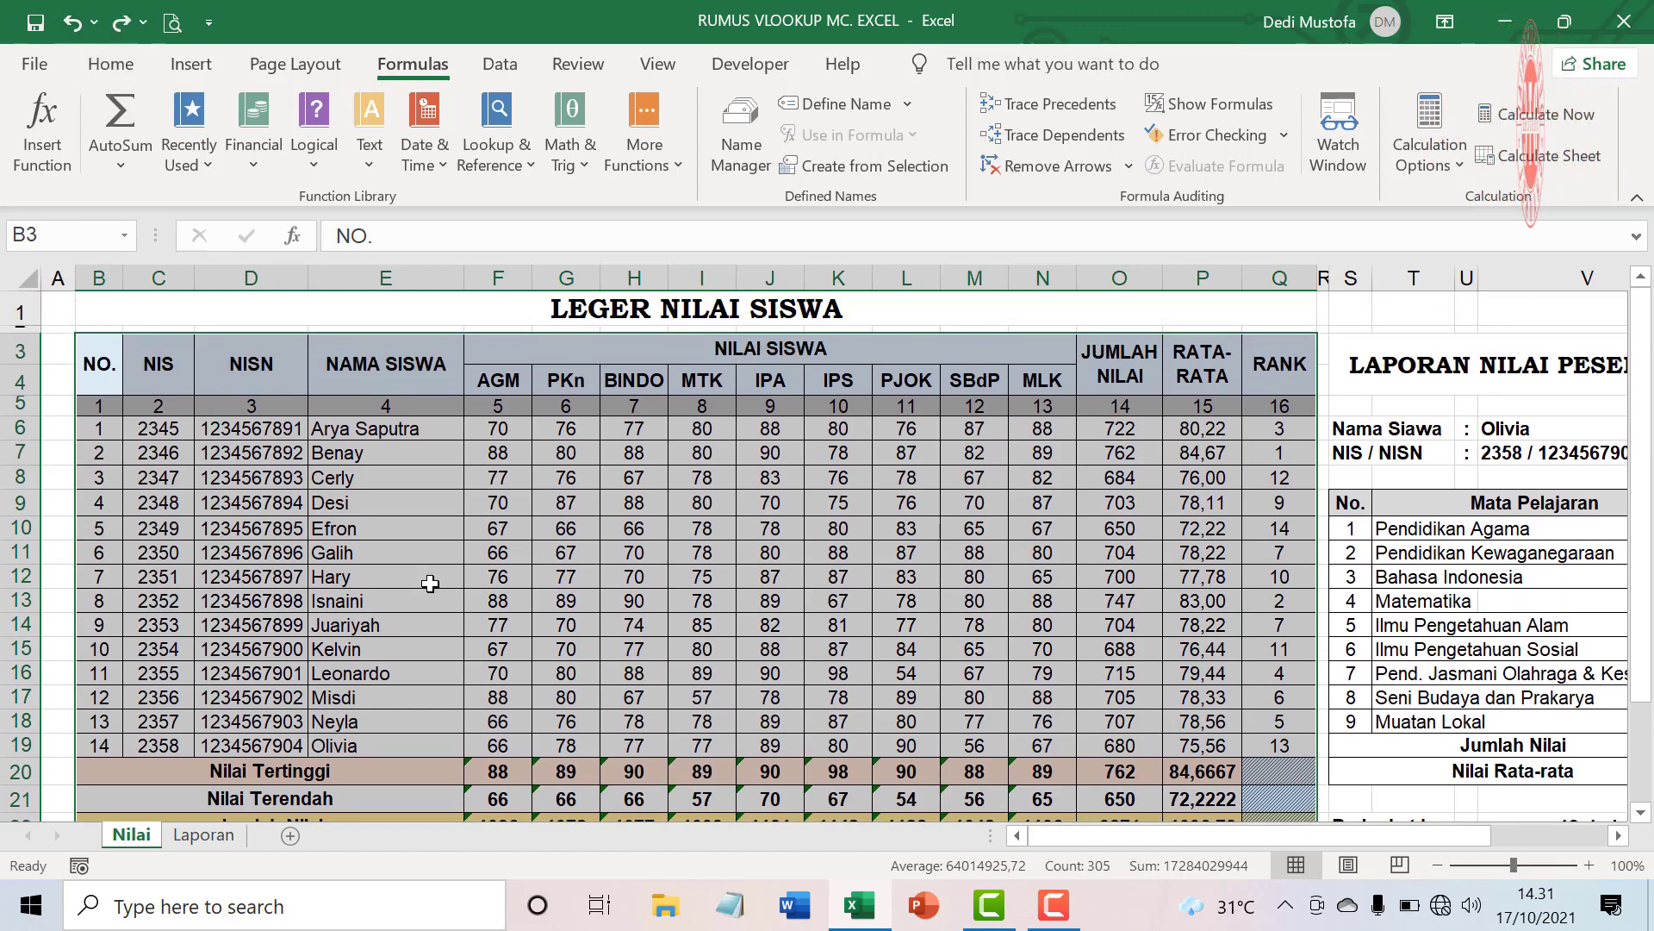
# - Select the whole ledger B3:Q23 on the Nilai sheet and name the range NILAI
pyautogui.click(498, 528)
pyautogui.moveTo(86, 366); pyautogui.dragTo(1276, 805)
pyautogui.scroll(1, 359, 529)
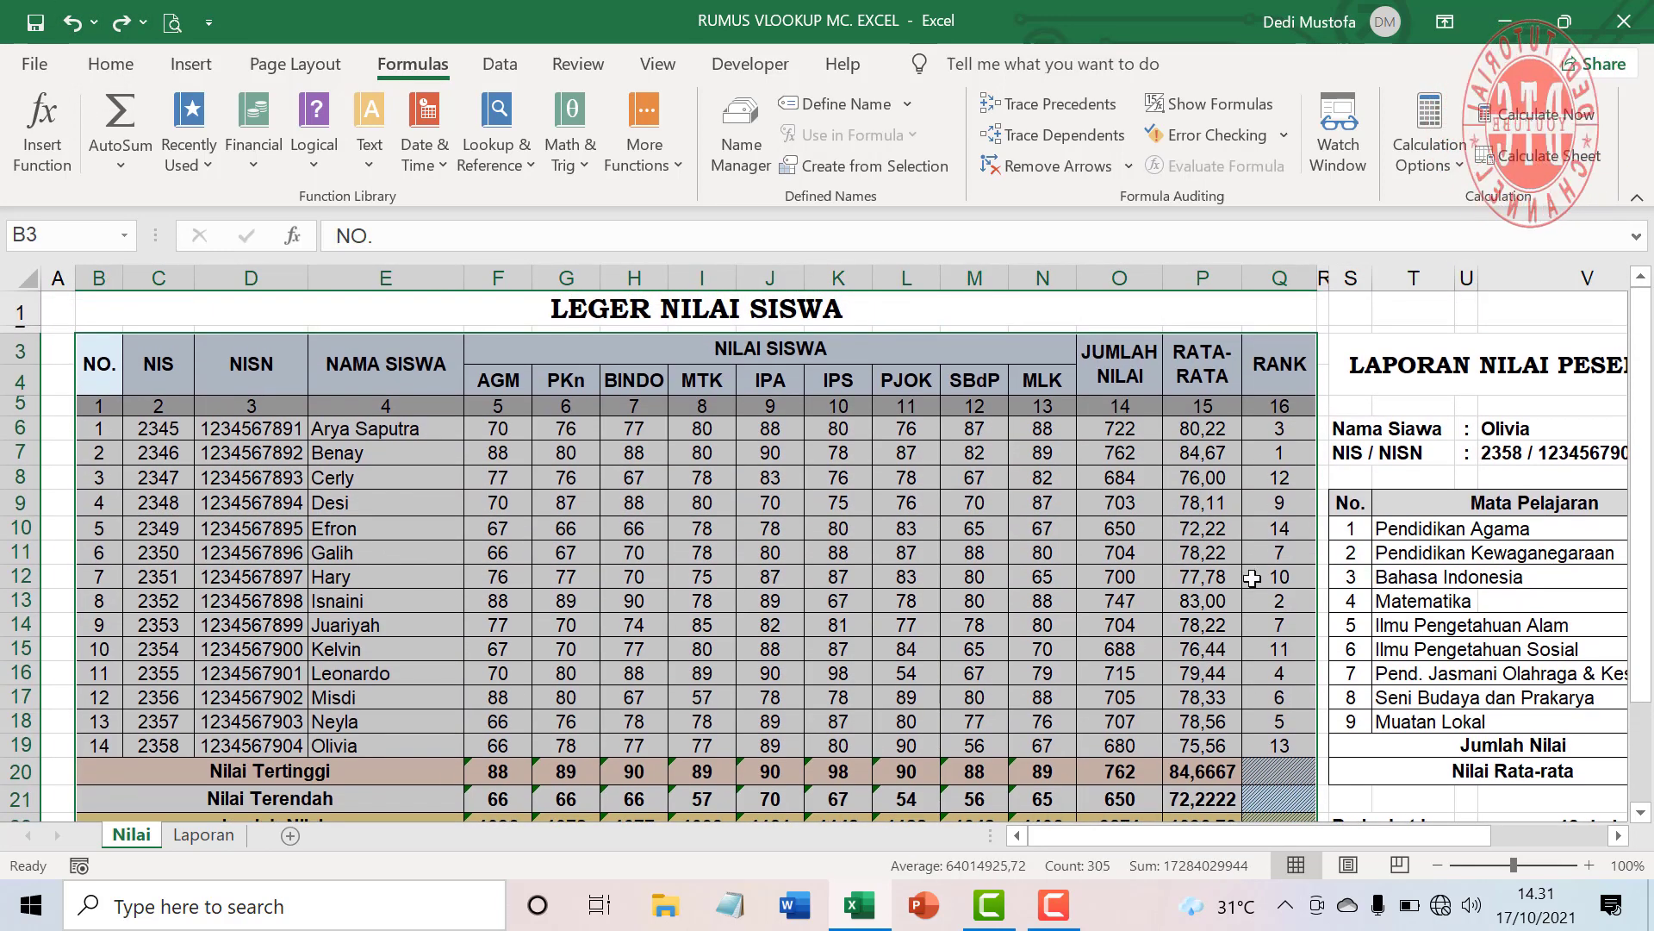
pyautogui.scroll(-3, 1263, 594)
pyautogui.scroll(3, 1146, 642)
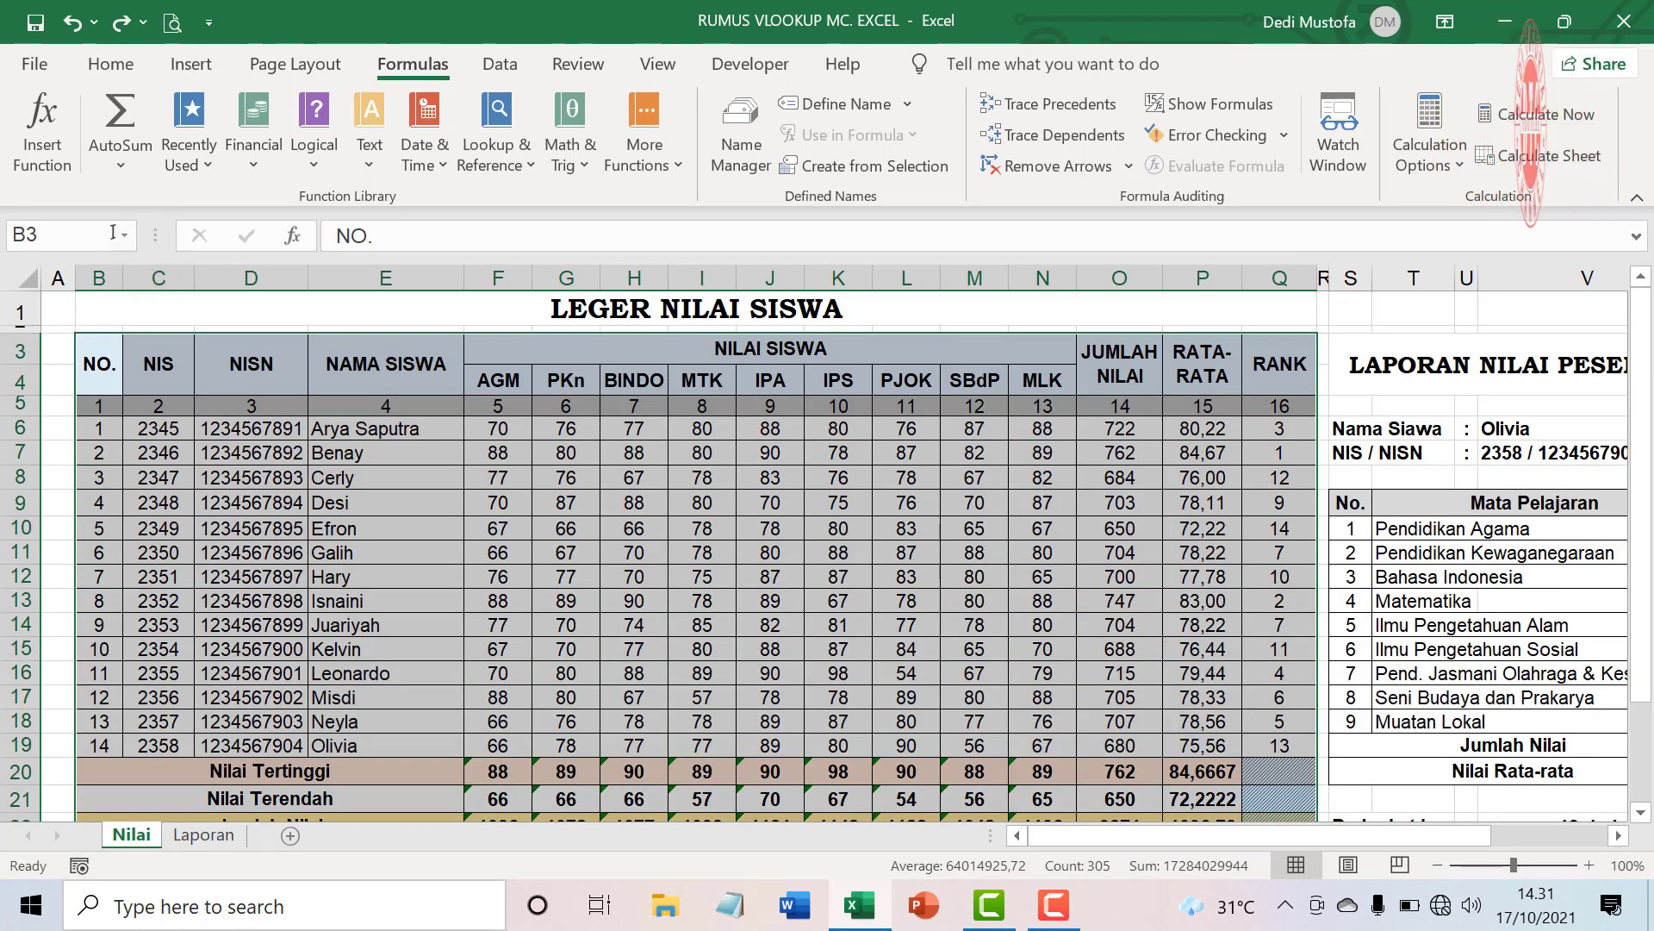
pyautogui.click(103, 231)
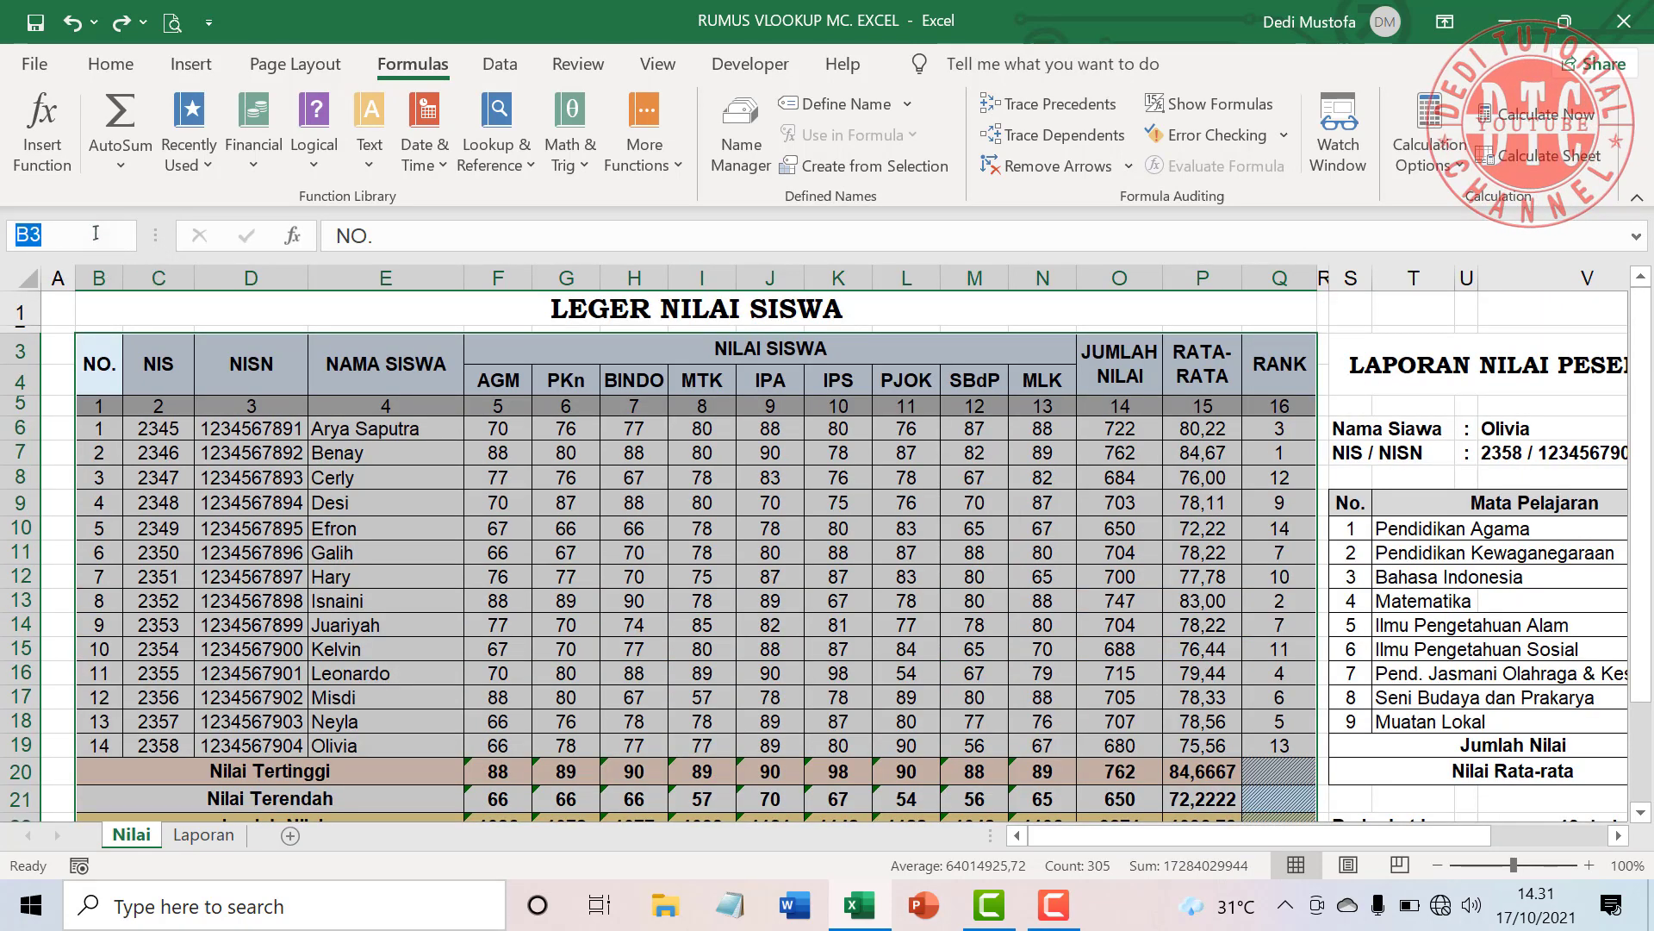
pyautogui.write('NILAI')
pyautogui.press('Return')
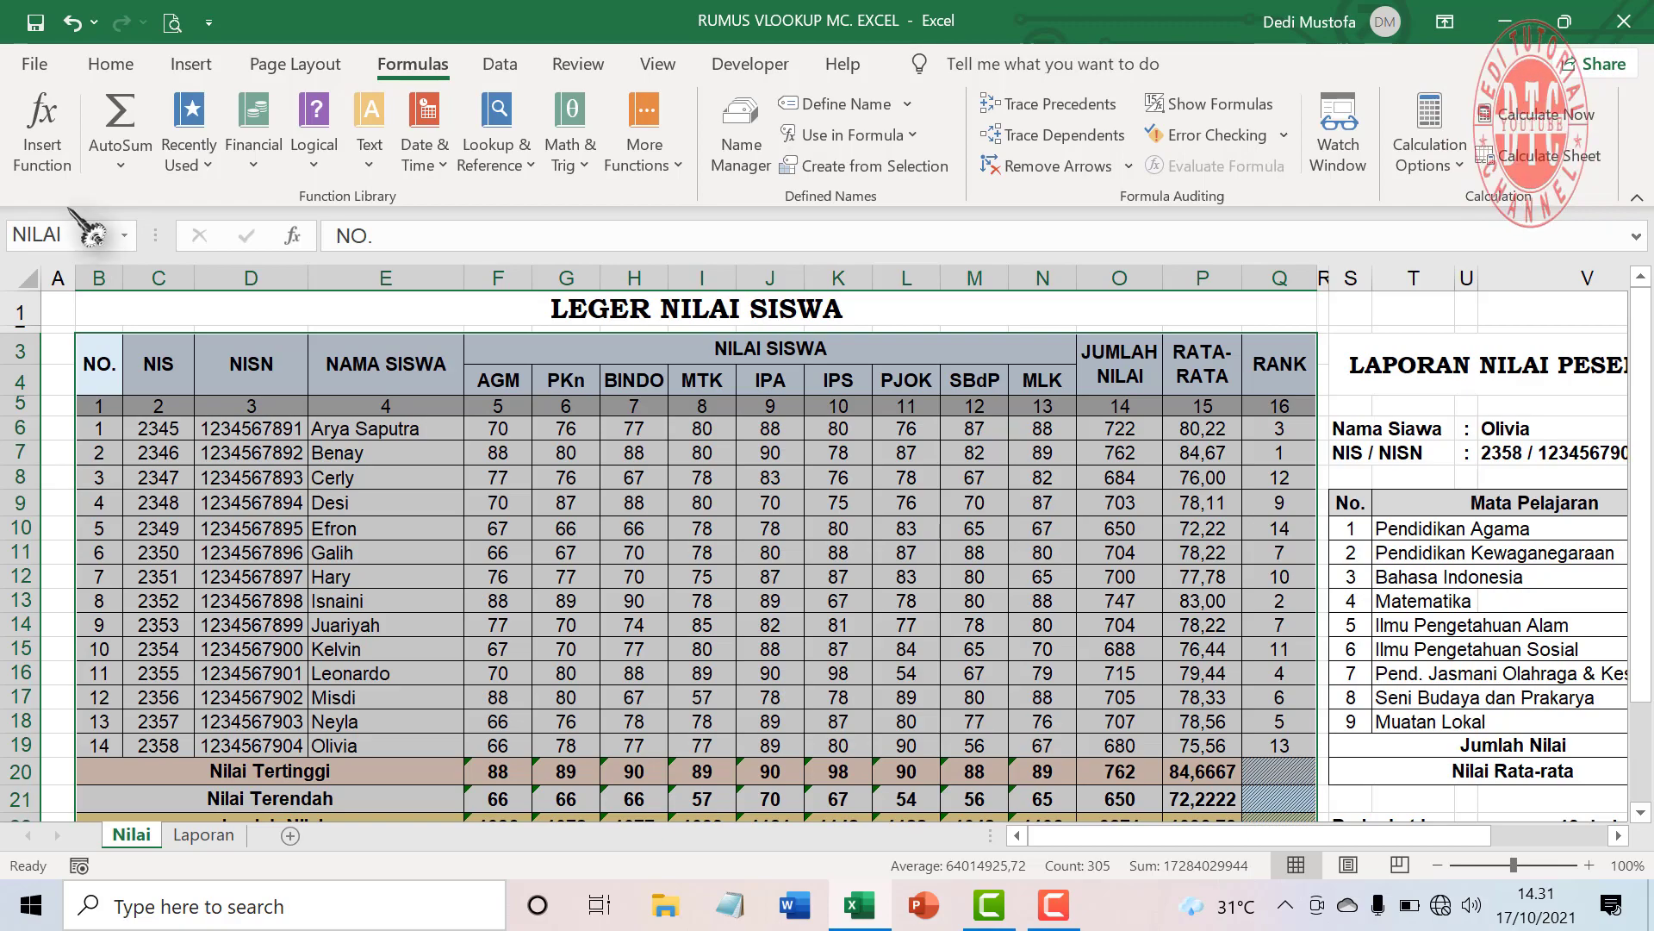
# - Check the NILAI entry and the range it refers to in the Name Manager
pyautogui.click(406, 580)
pyautogui.click(741, 138)
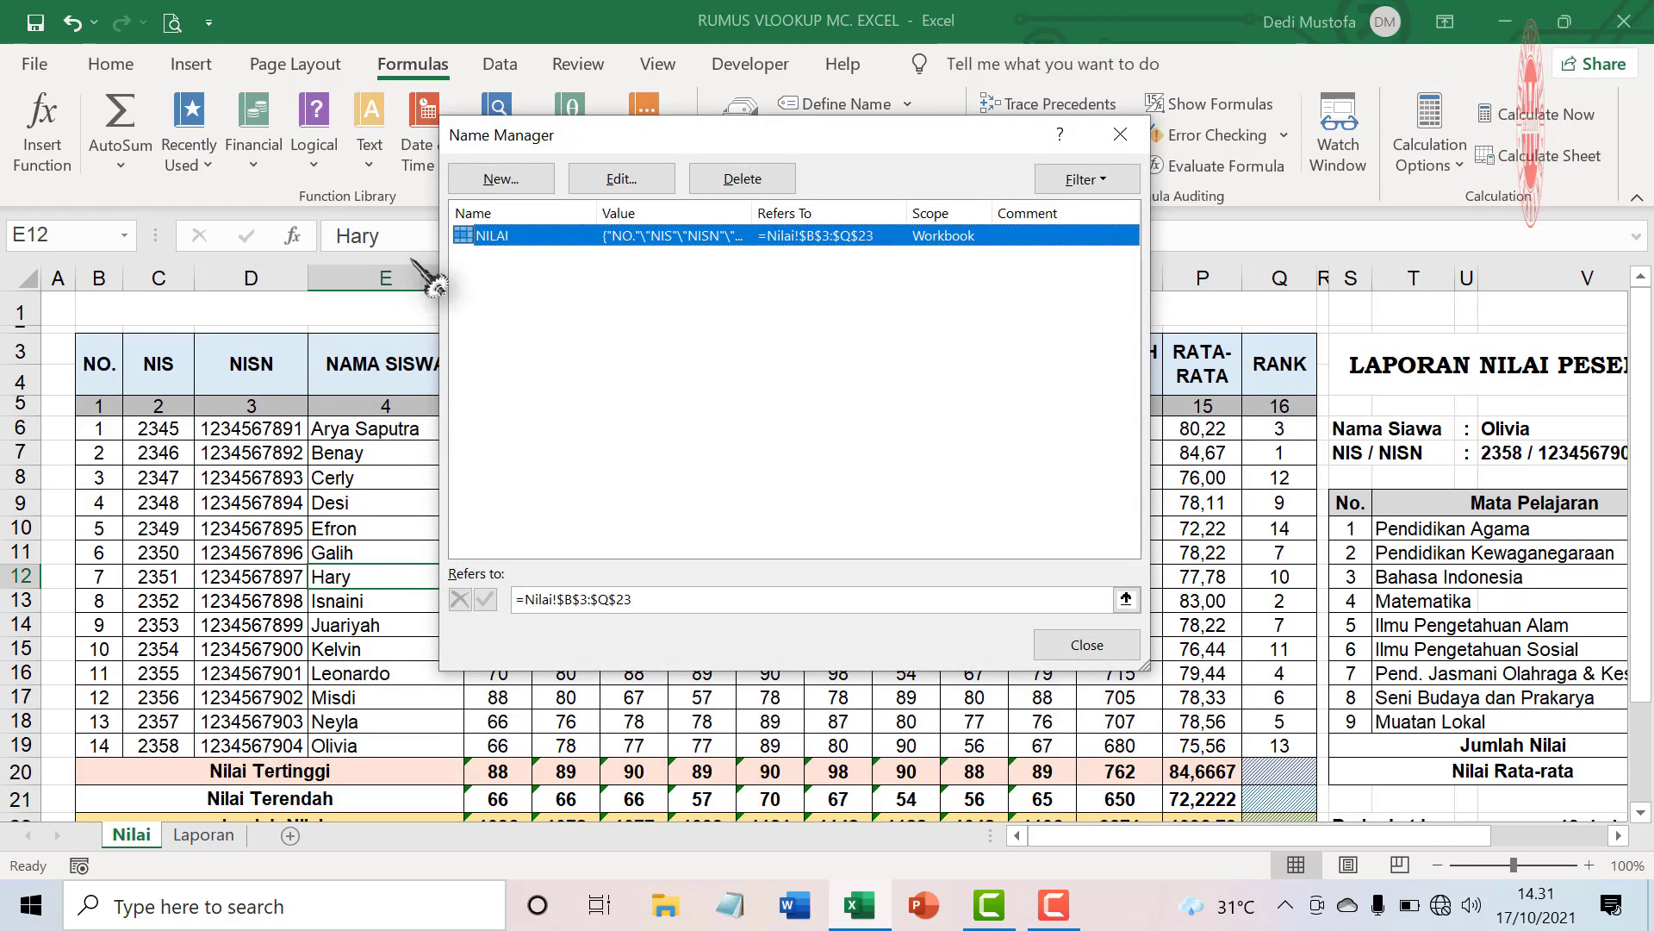
pyautogui.click(1087, 645)
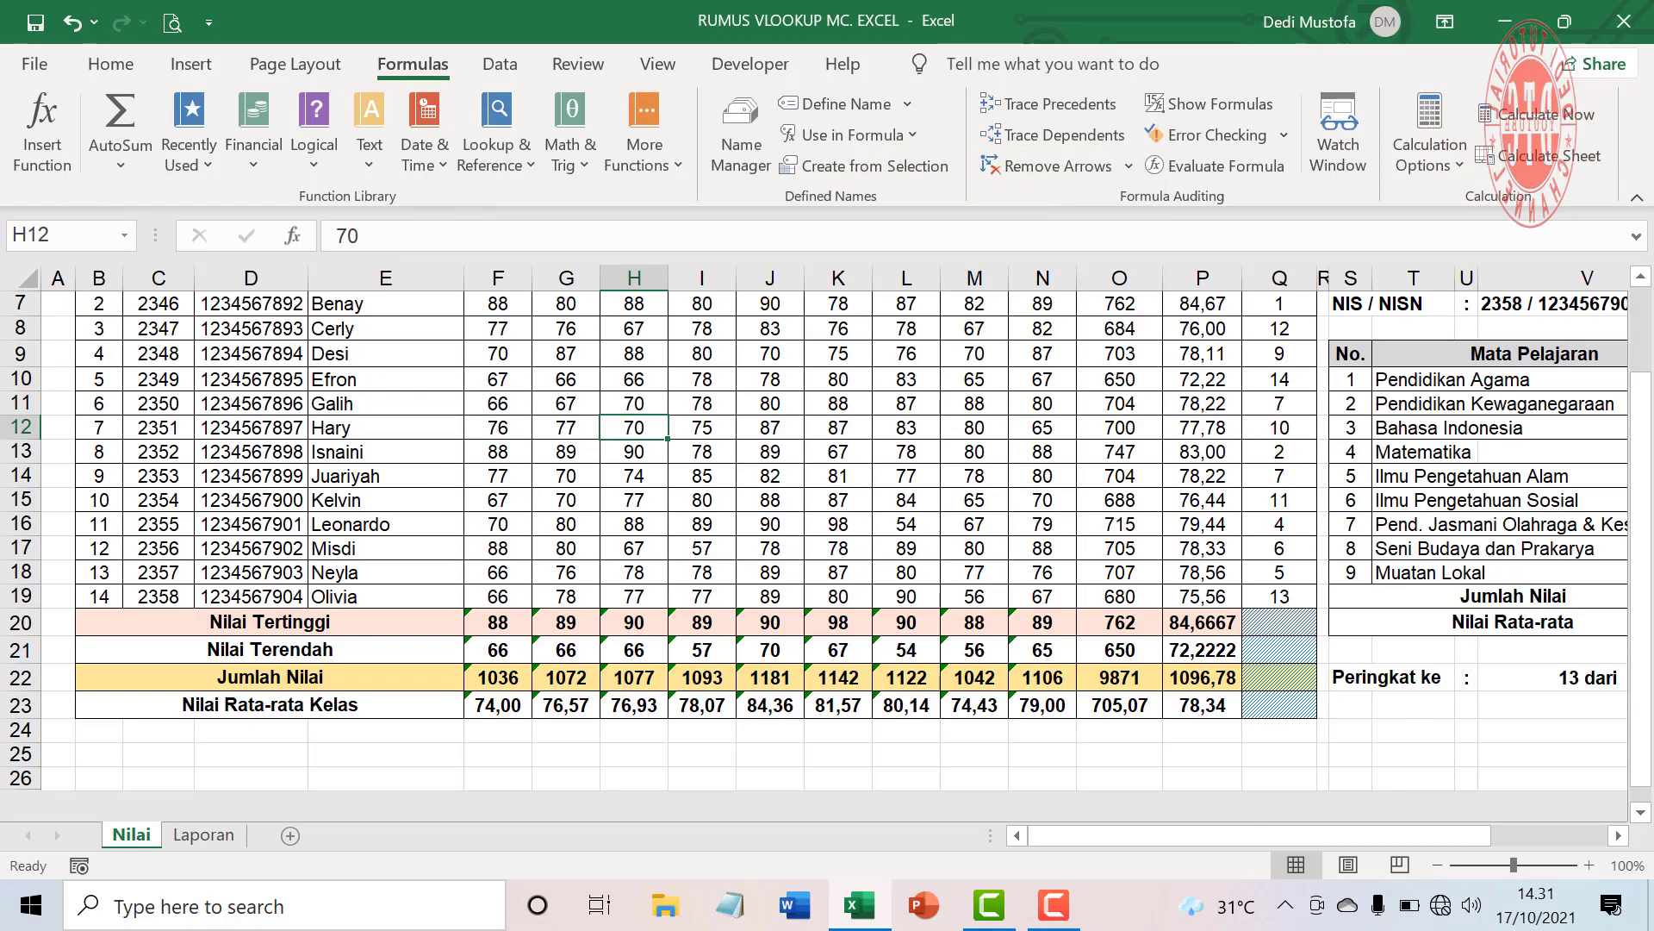
# - Review the extent of the ledger range B3:Q23 on the Nilai sheet
pyautogui.scroll(2, 103, 367)
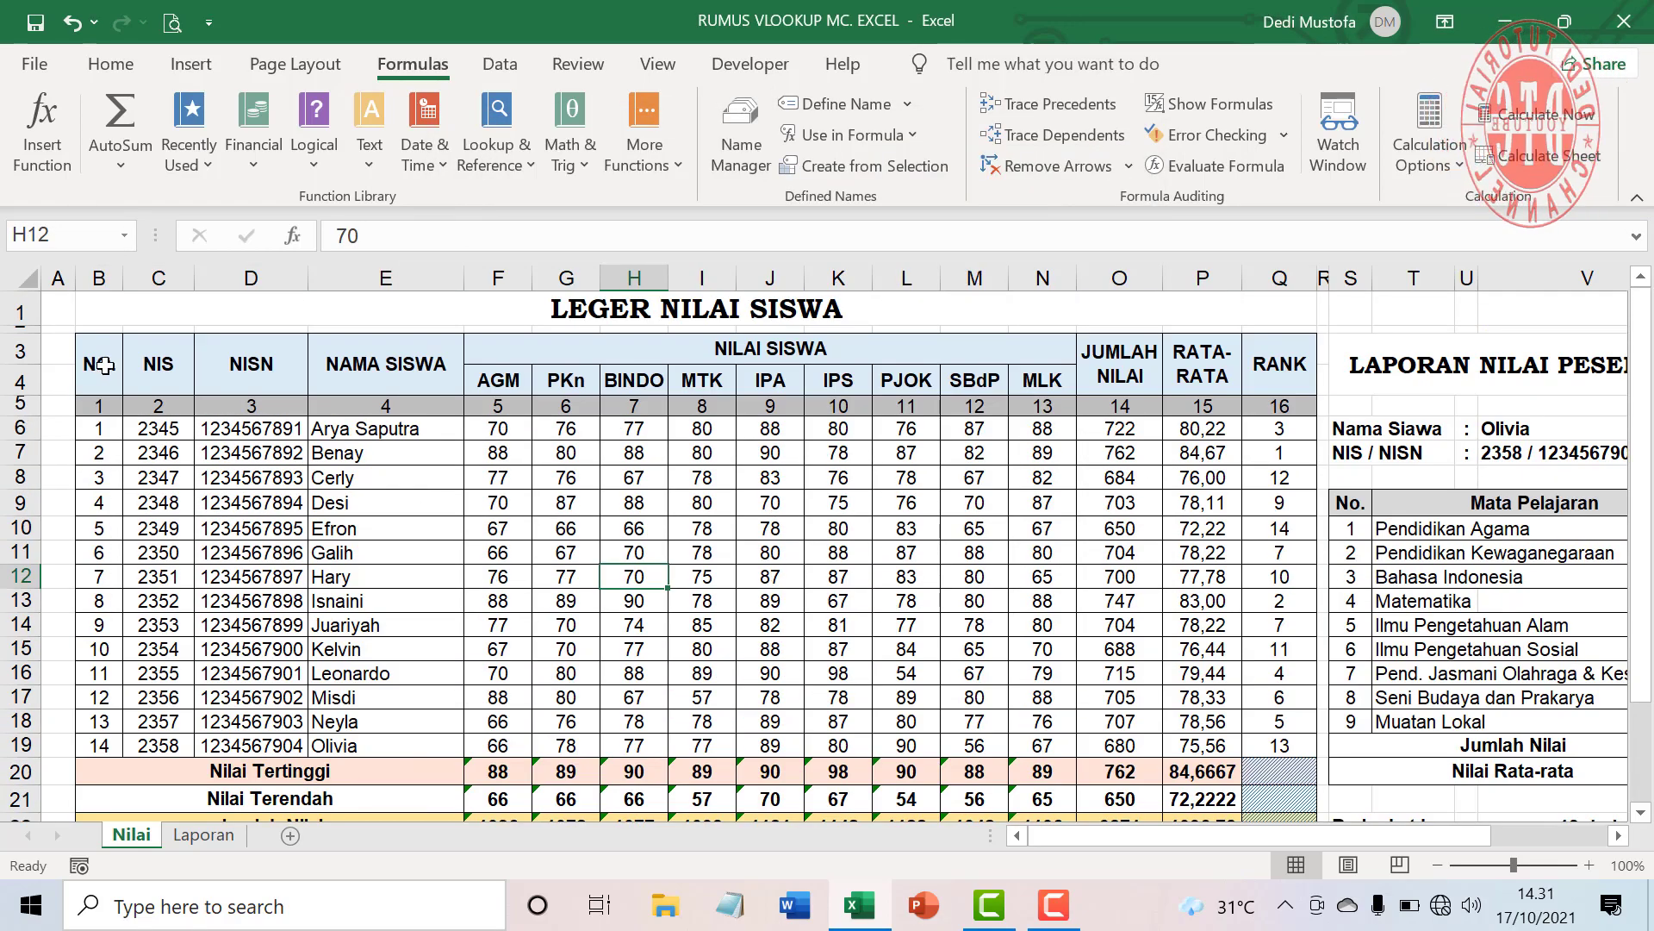
pyautogui.moveTo(104, 366); pyautogui.dragTo(1280, 781)
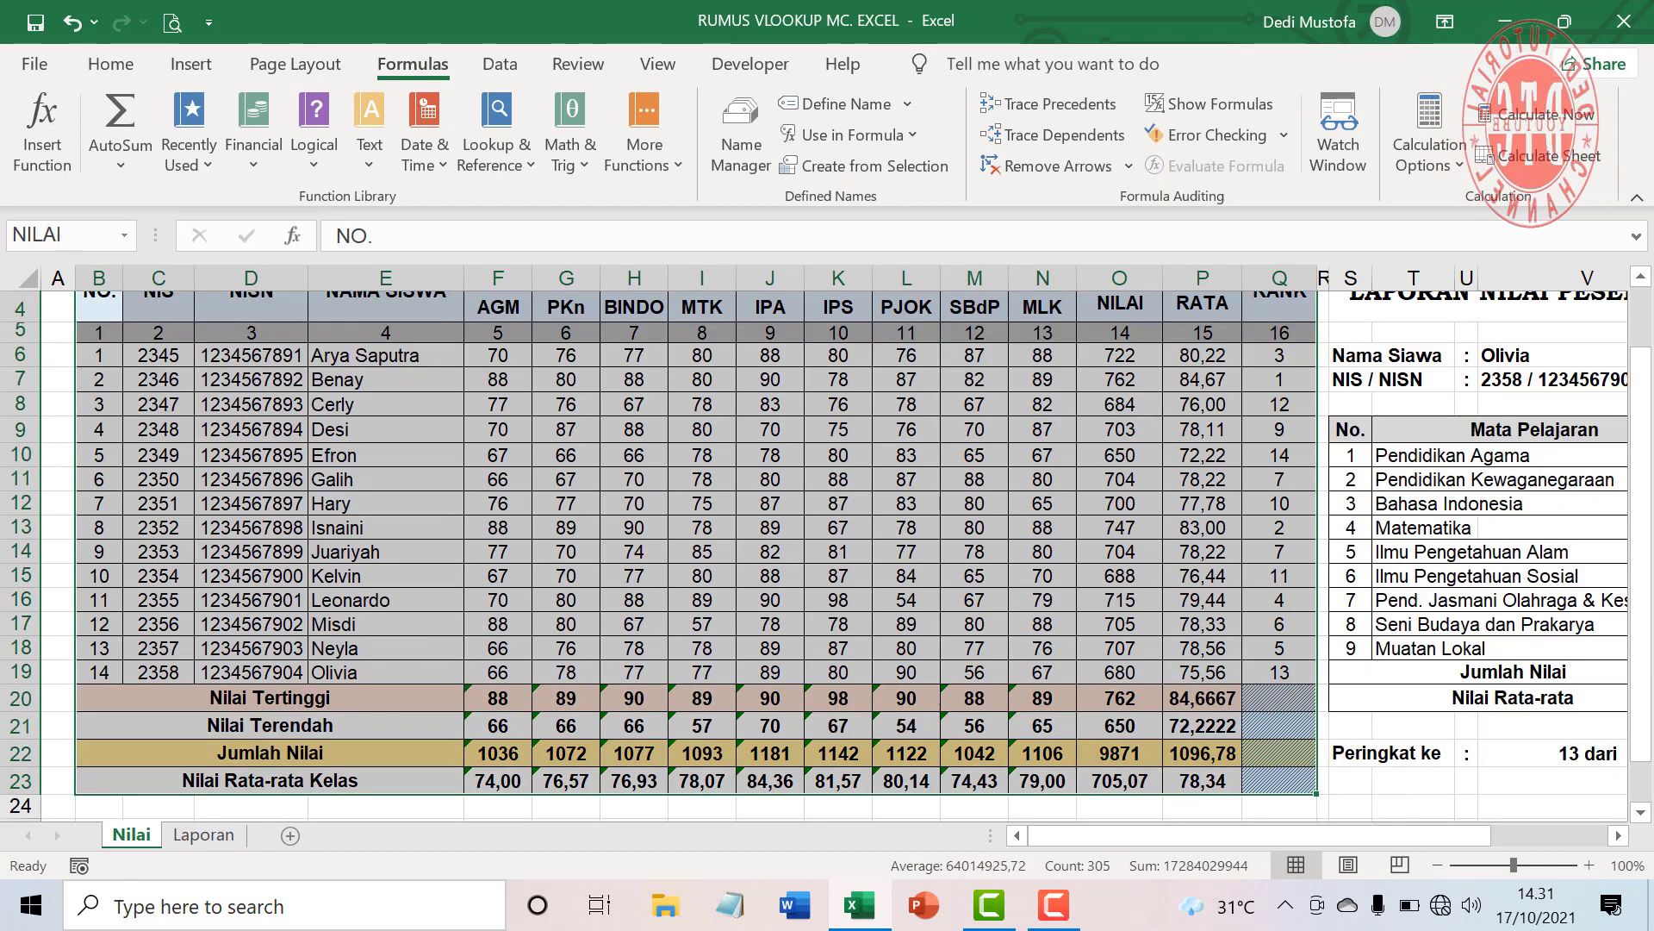
pyautogui.click(509, 570)
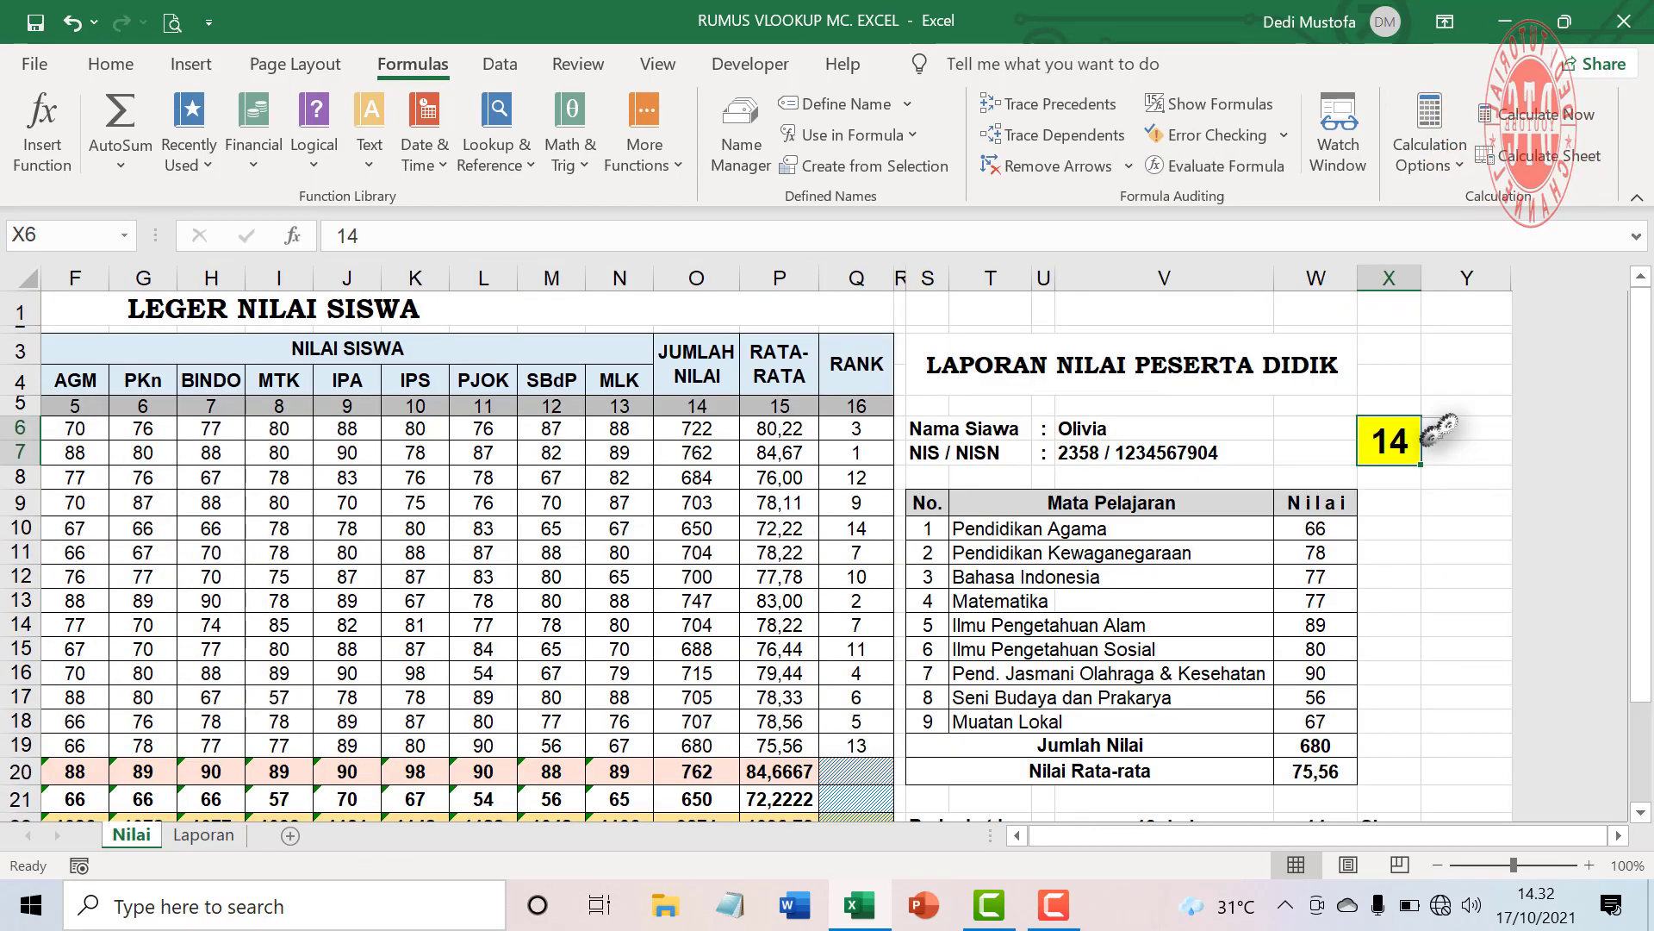
# - Choose student number 10 in X6 for the report card on the Nilai sheet
pyautogui.click(1432, 428)
pyautogui.click(1379, 508)
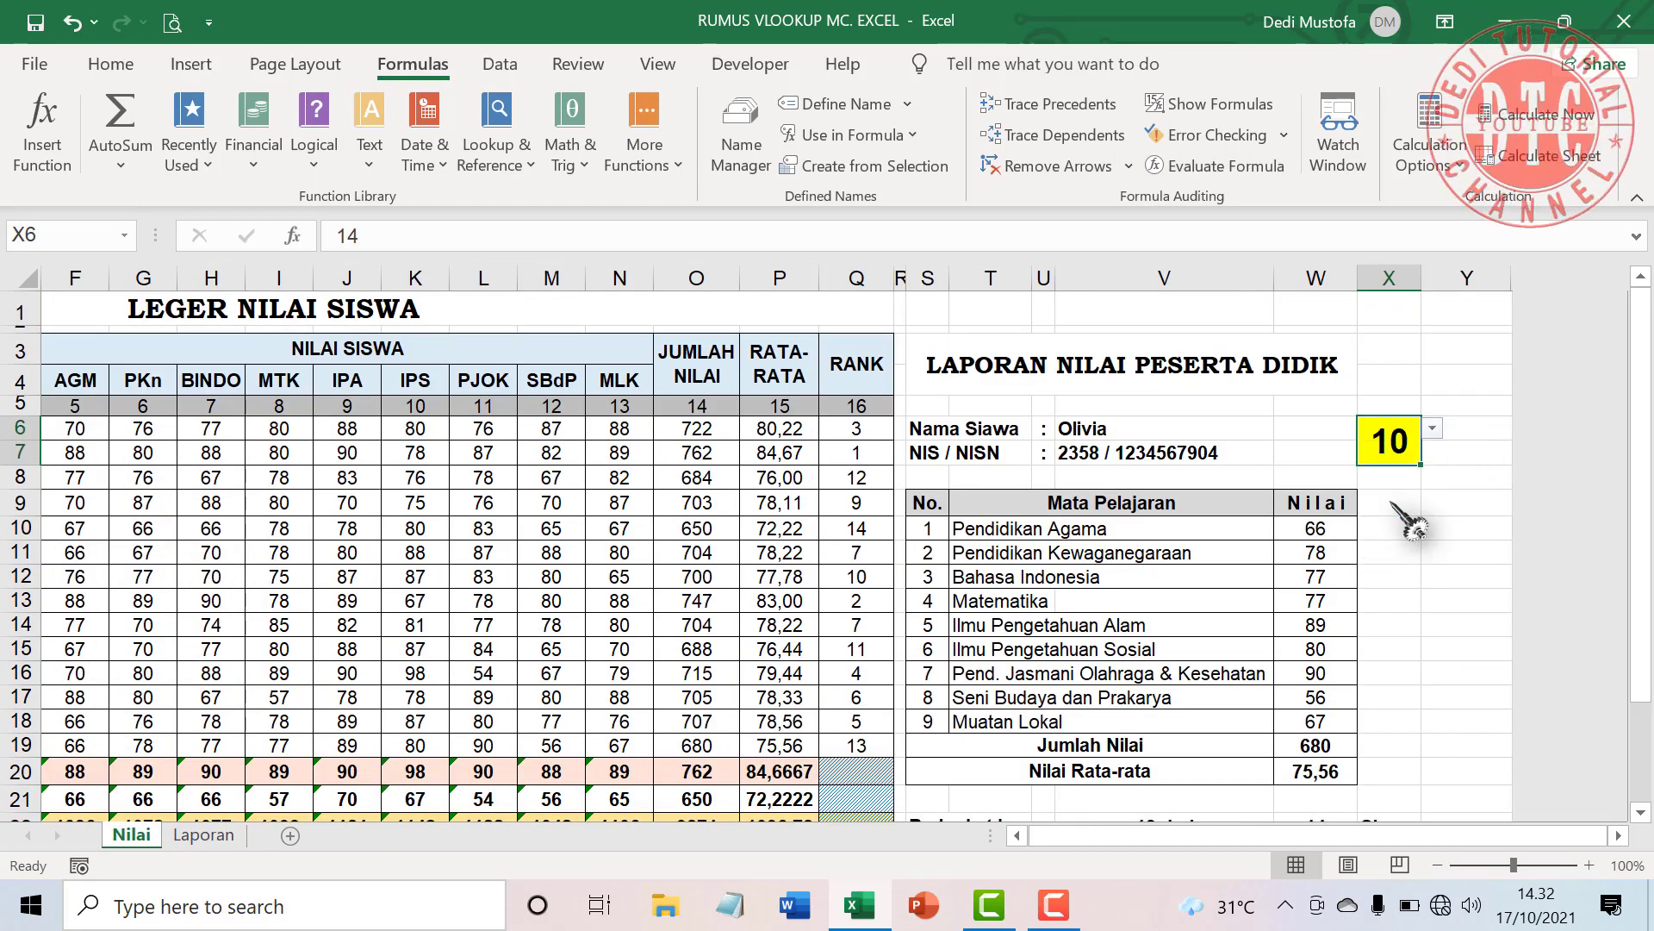
# - Open the Laporan sheet and check in the ribbon customization options that Developer is enabled among the main tabs
pyautogui.click(204, 834)
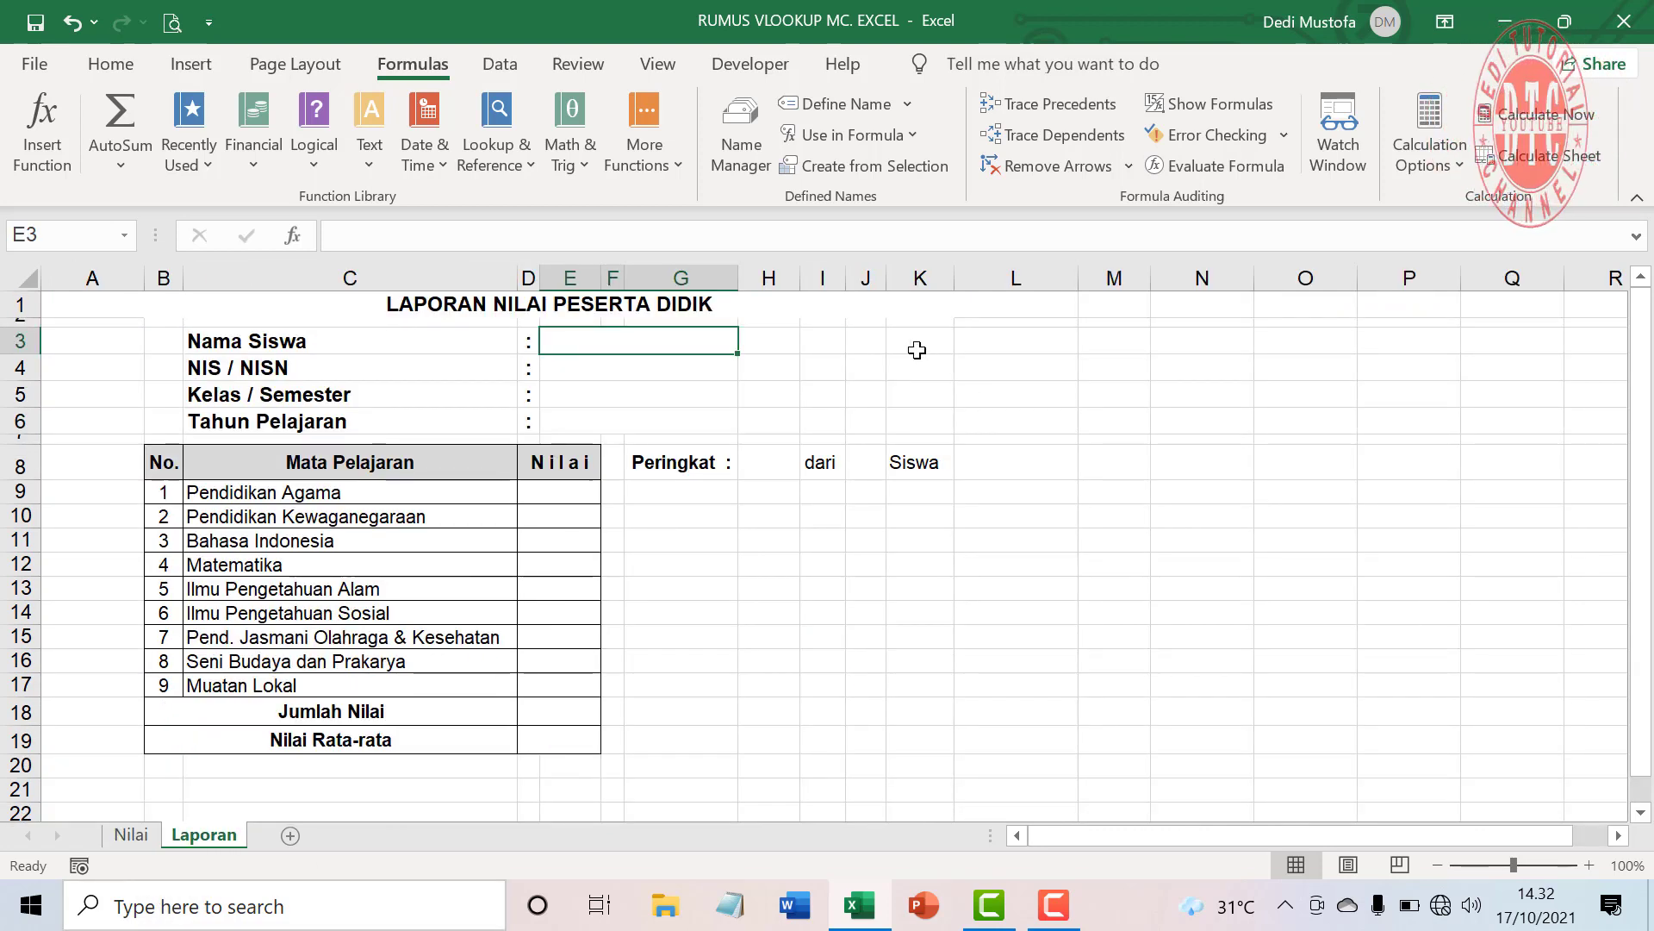
pyautogui.click(751, 64)
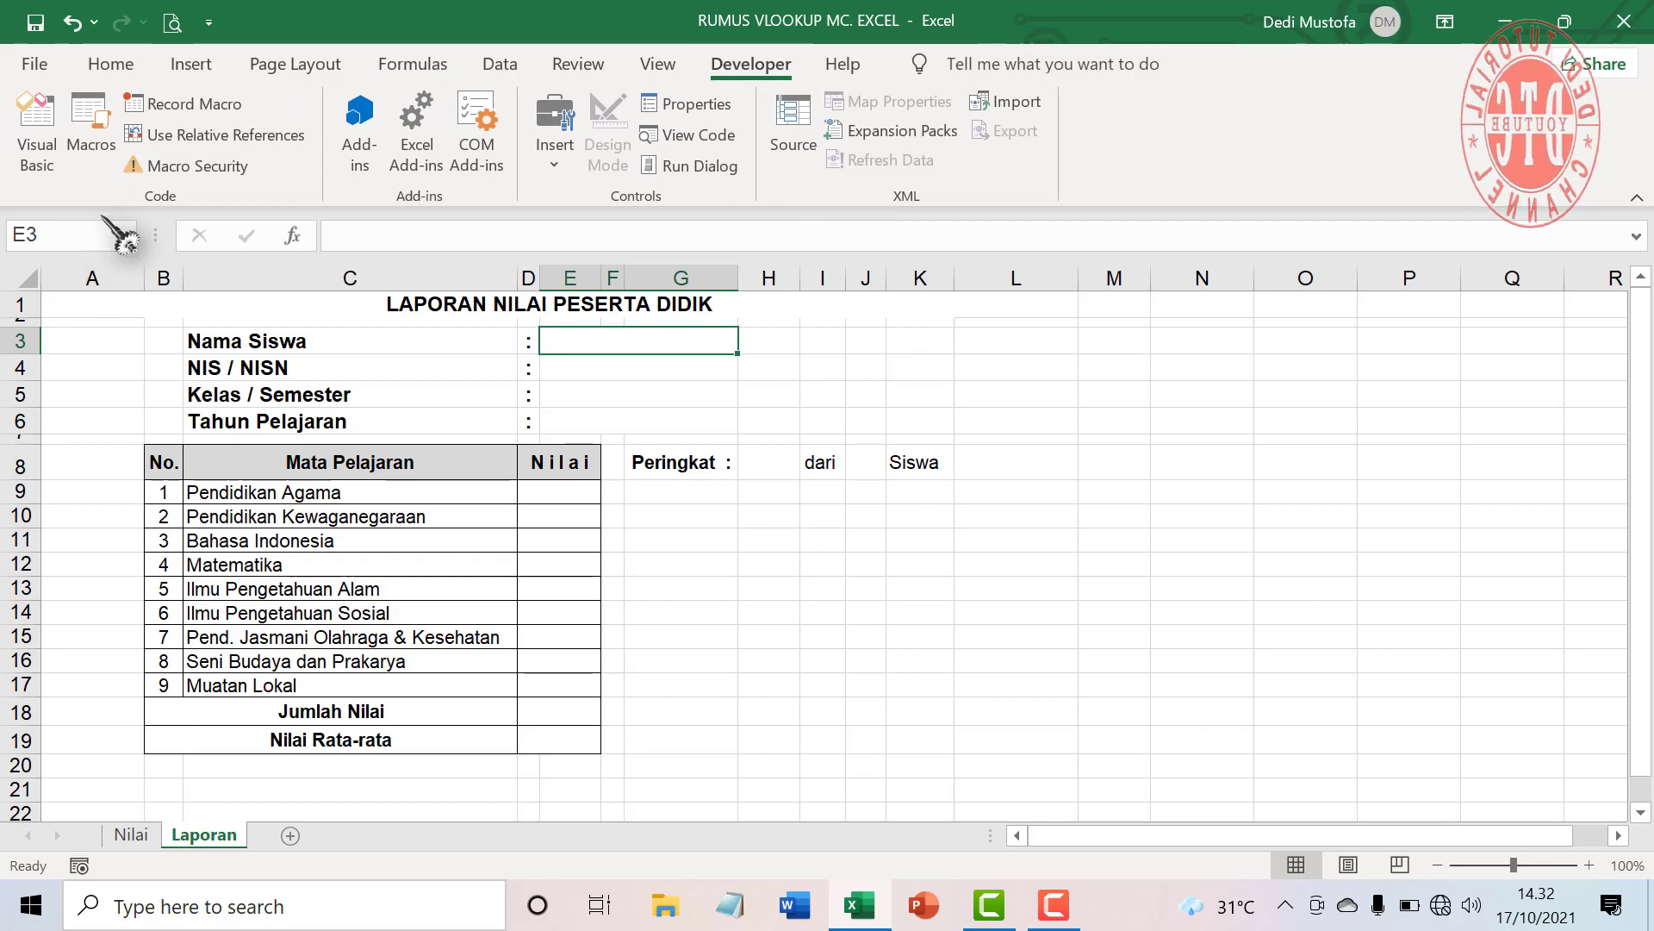
pyautogui.click(210, 23)
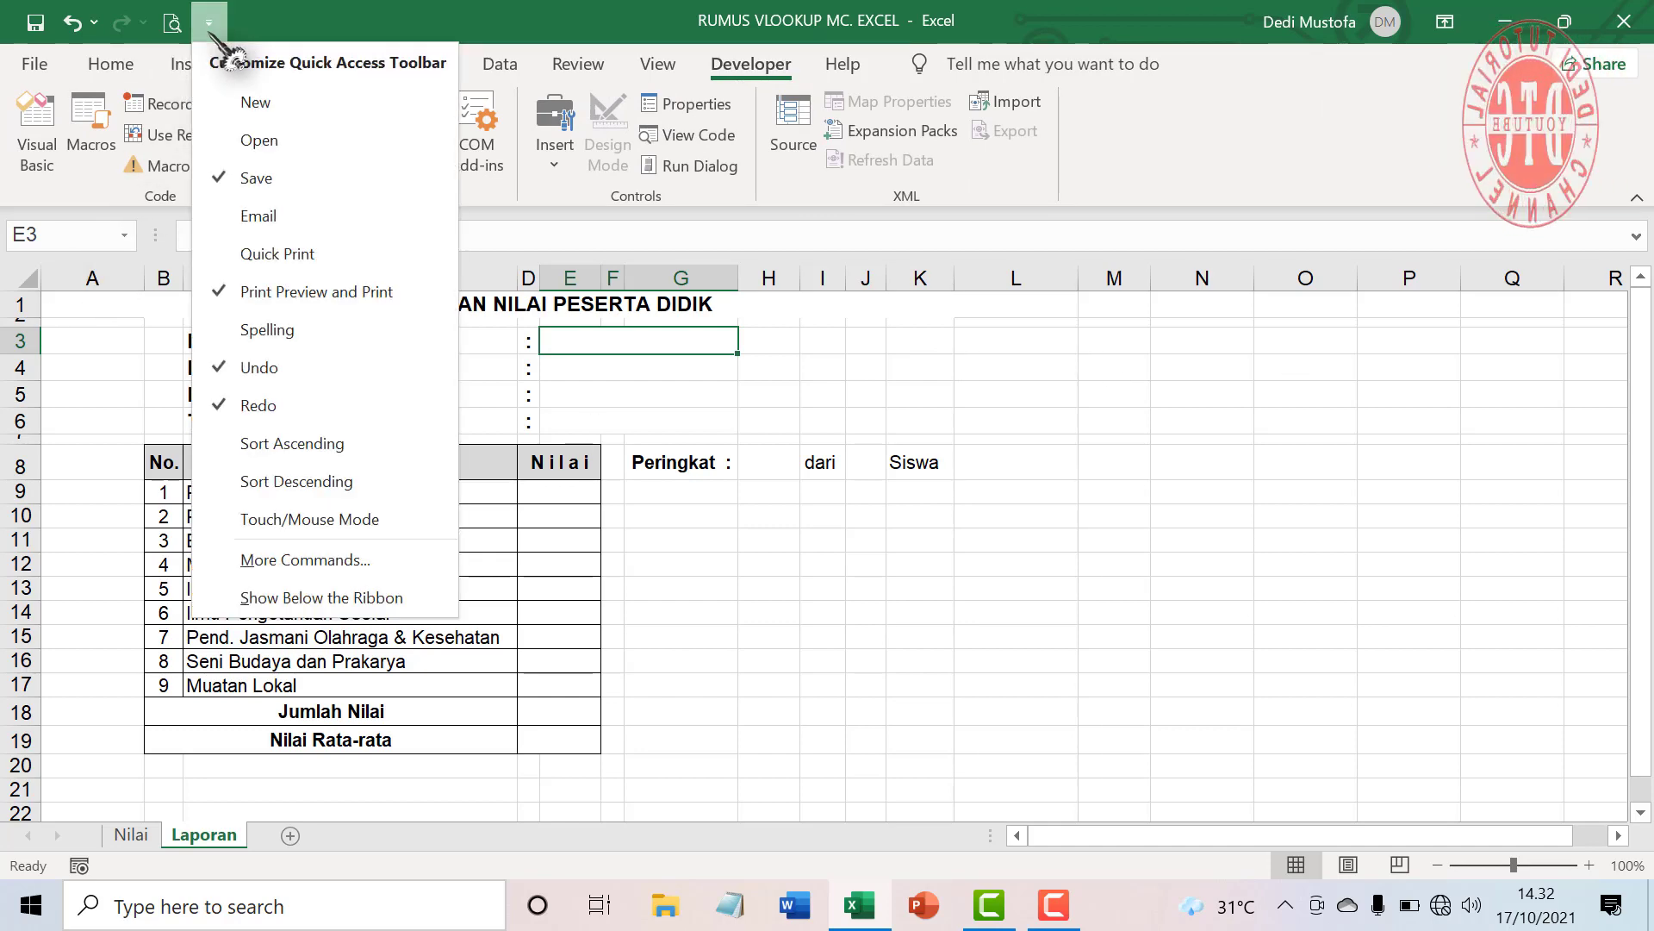
pyautogui.click(315, 570)
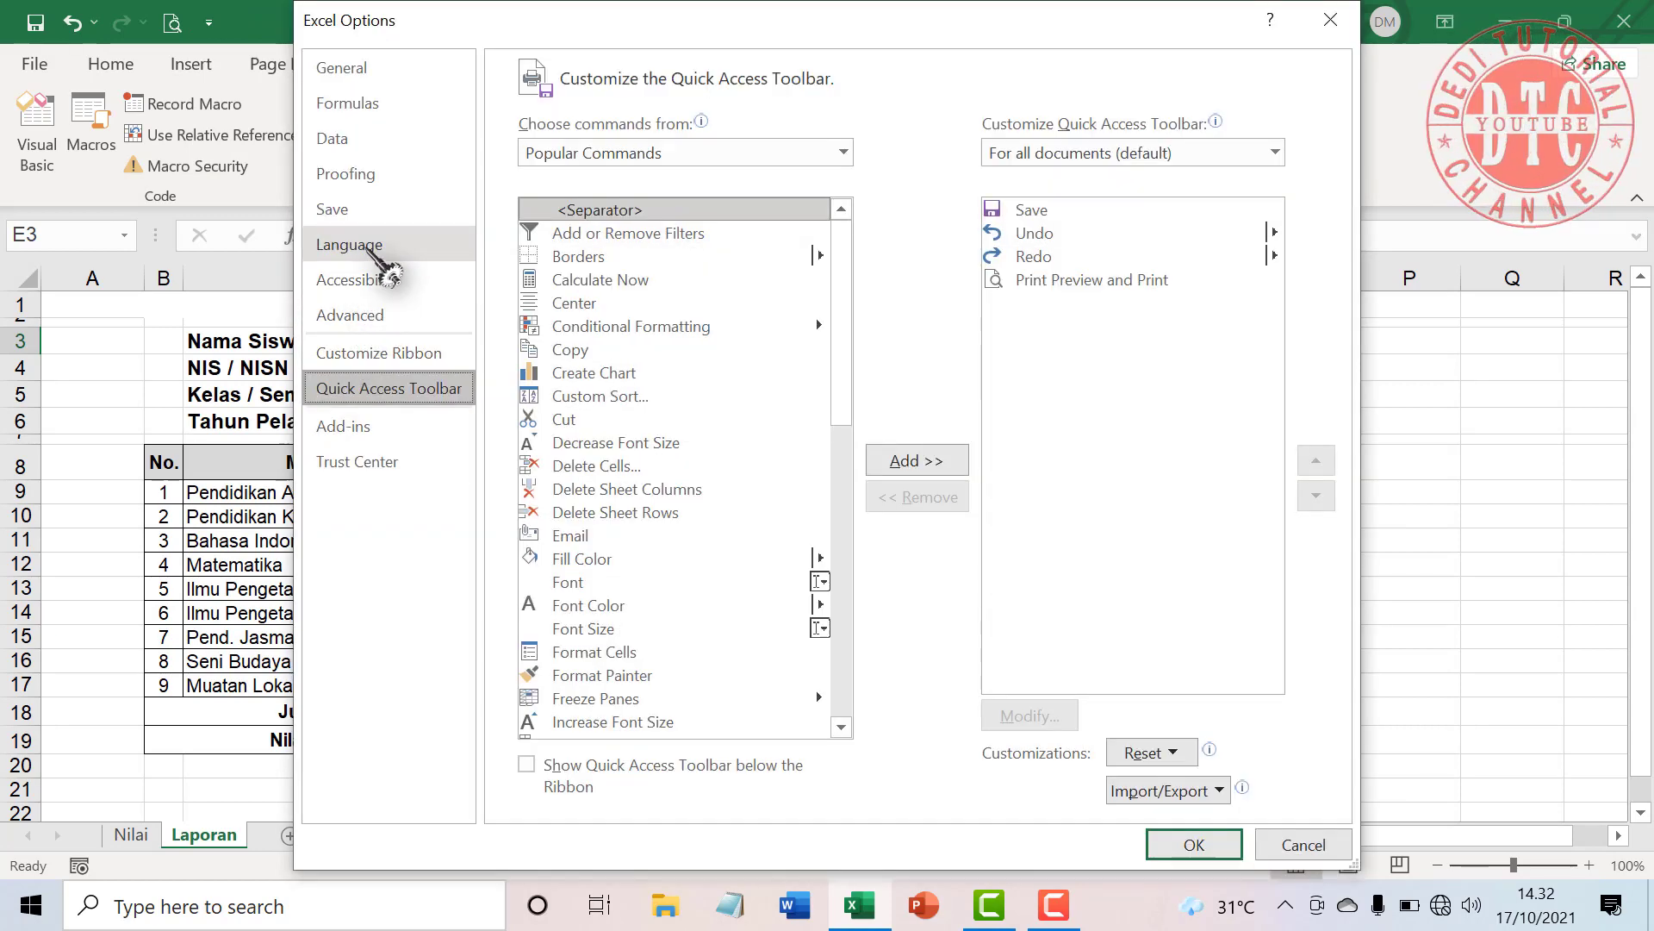
pyautogui.click(390, 355)
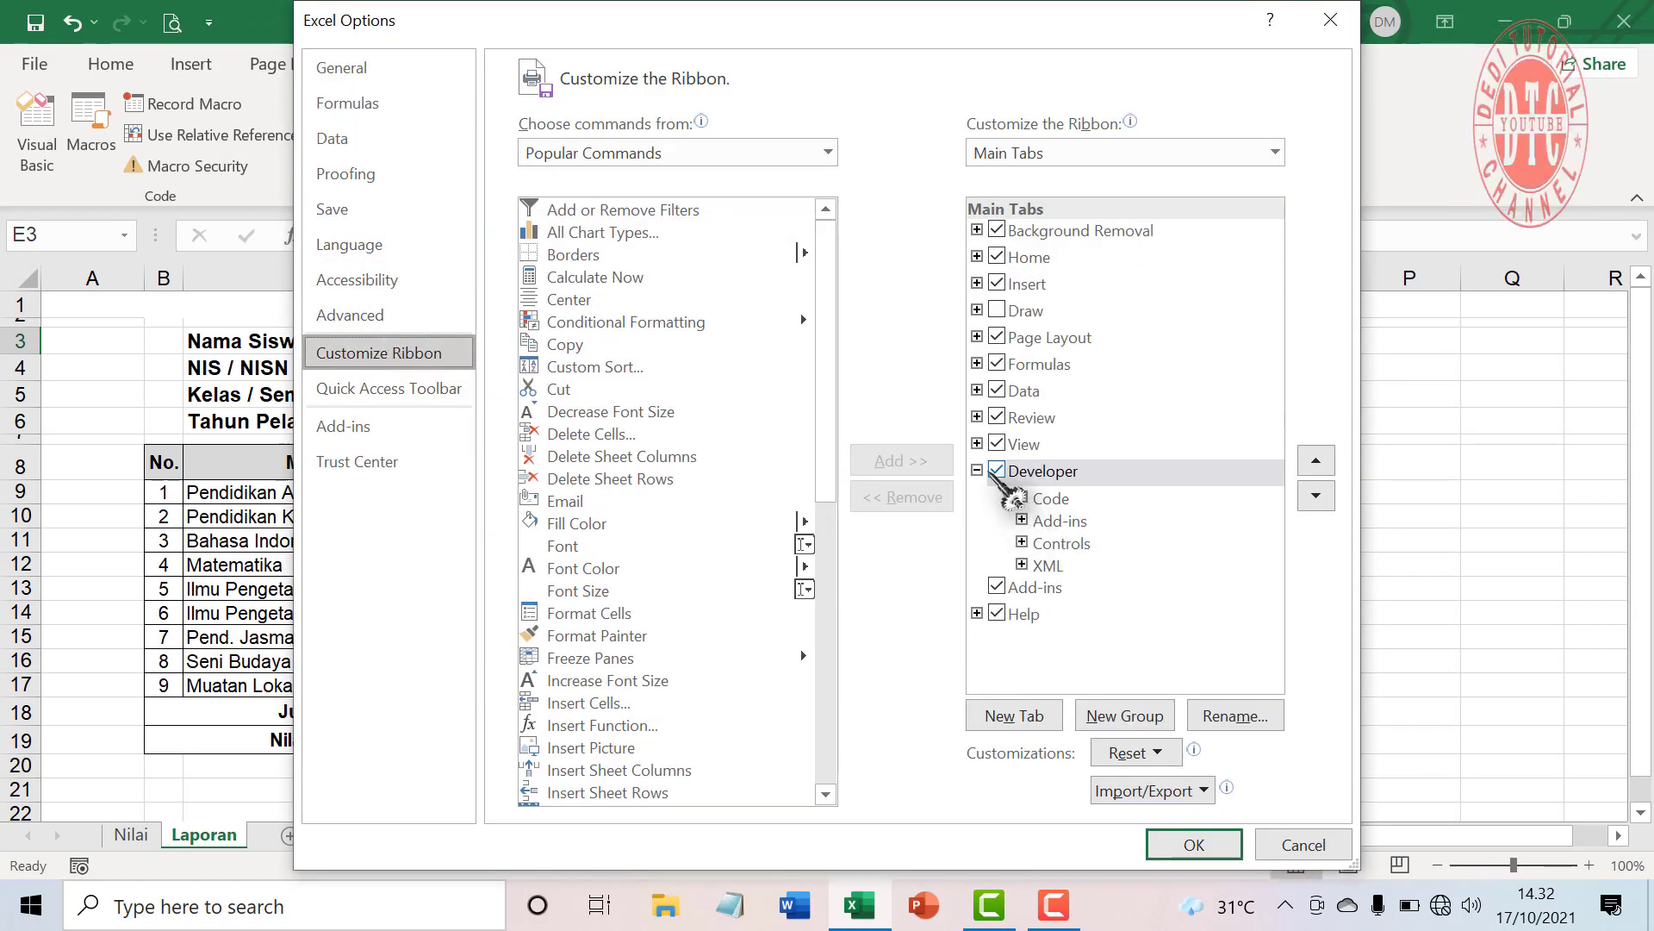
pyautogui.click(1195, 845)
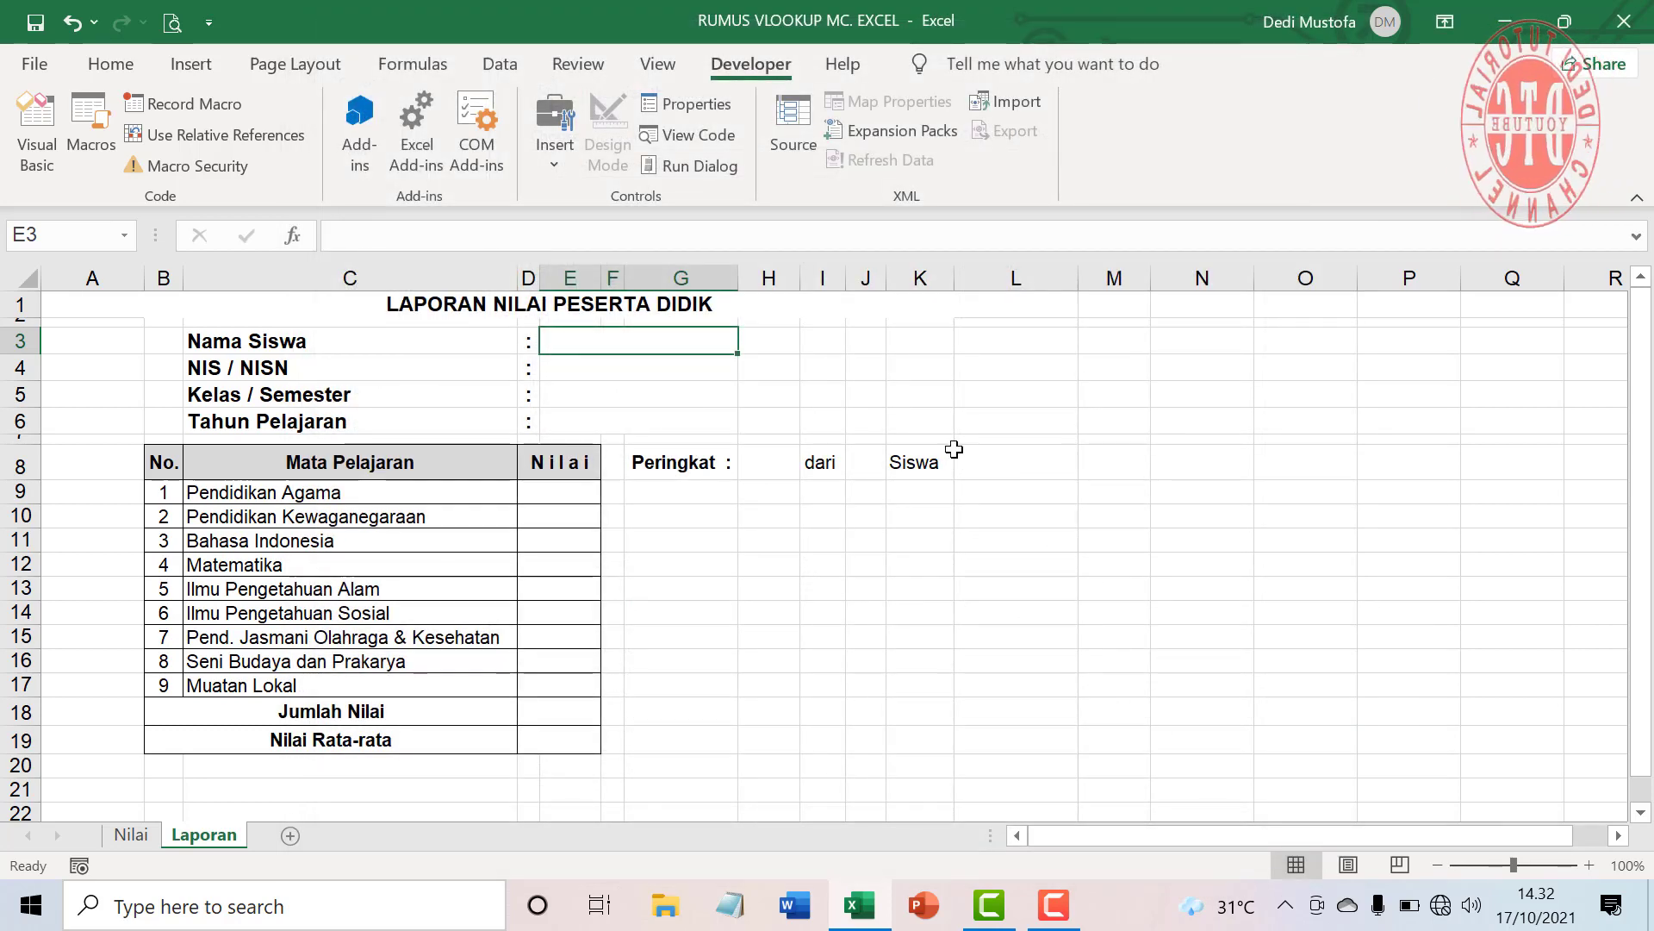
# - Enter =VLOOKUP(K3;NILAI;4) in E3 on the Laporan sheet to fetch the student's name
pyautogui.write('=VL')
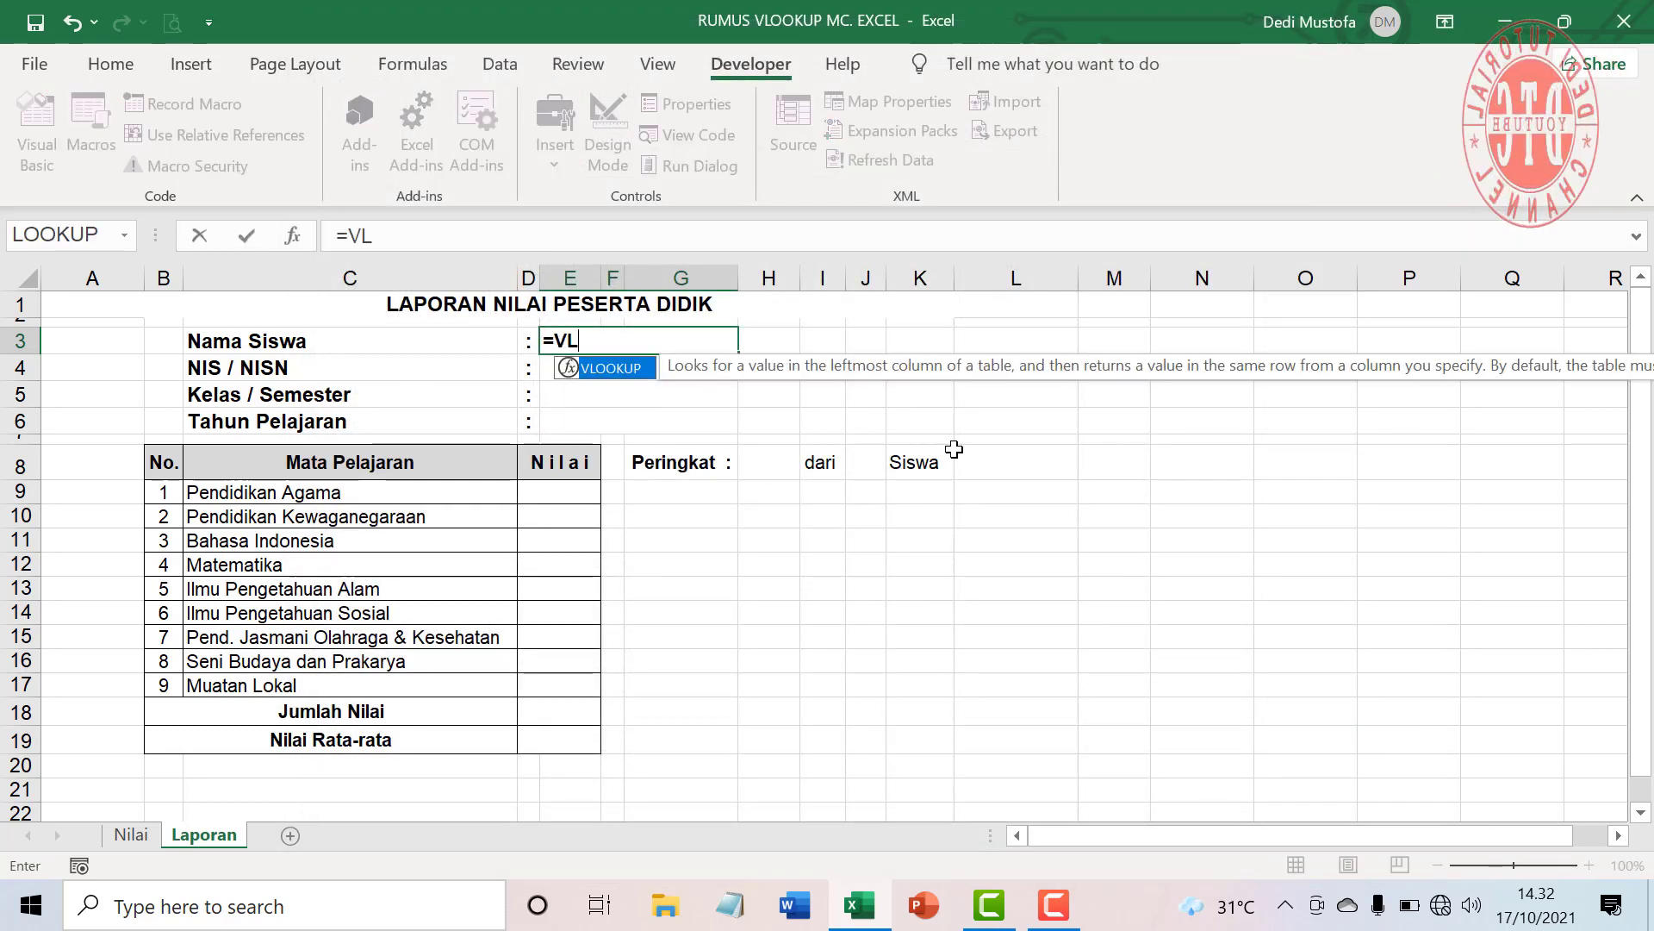
pyautogui.write('OOKUP(')
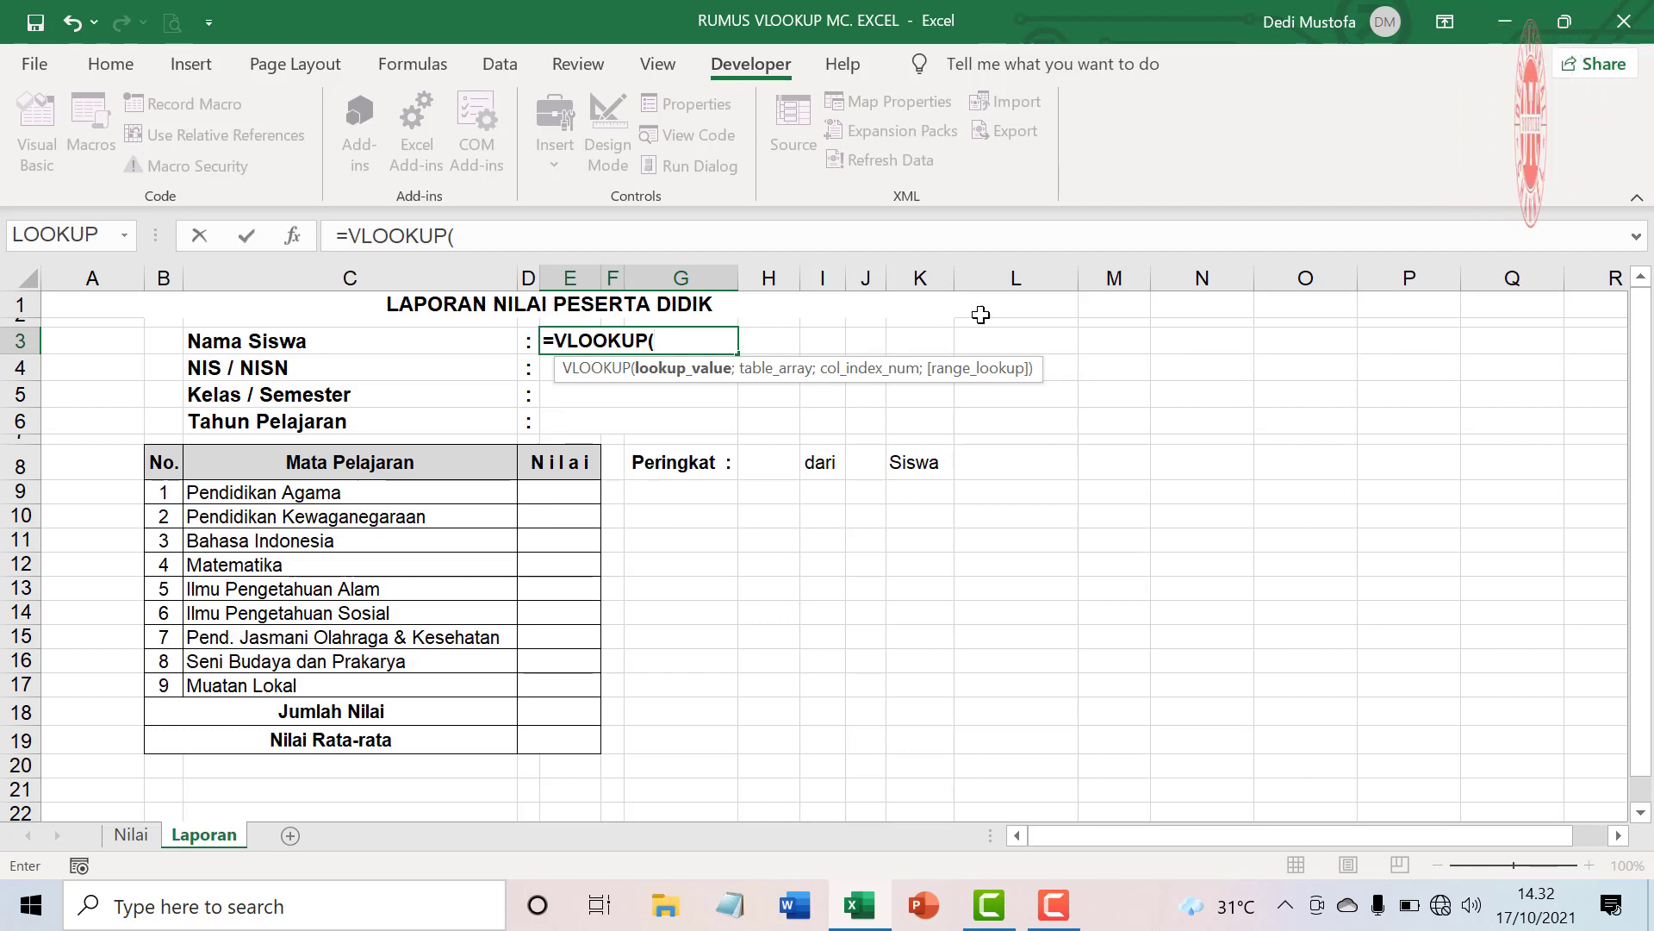
pyautogui.click(920, 341)
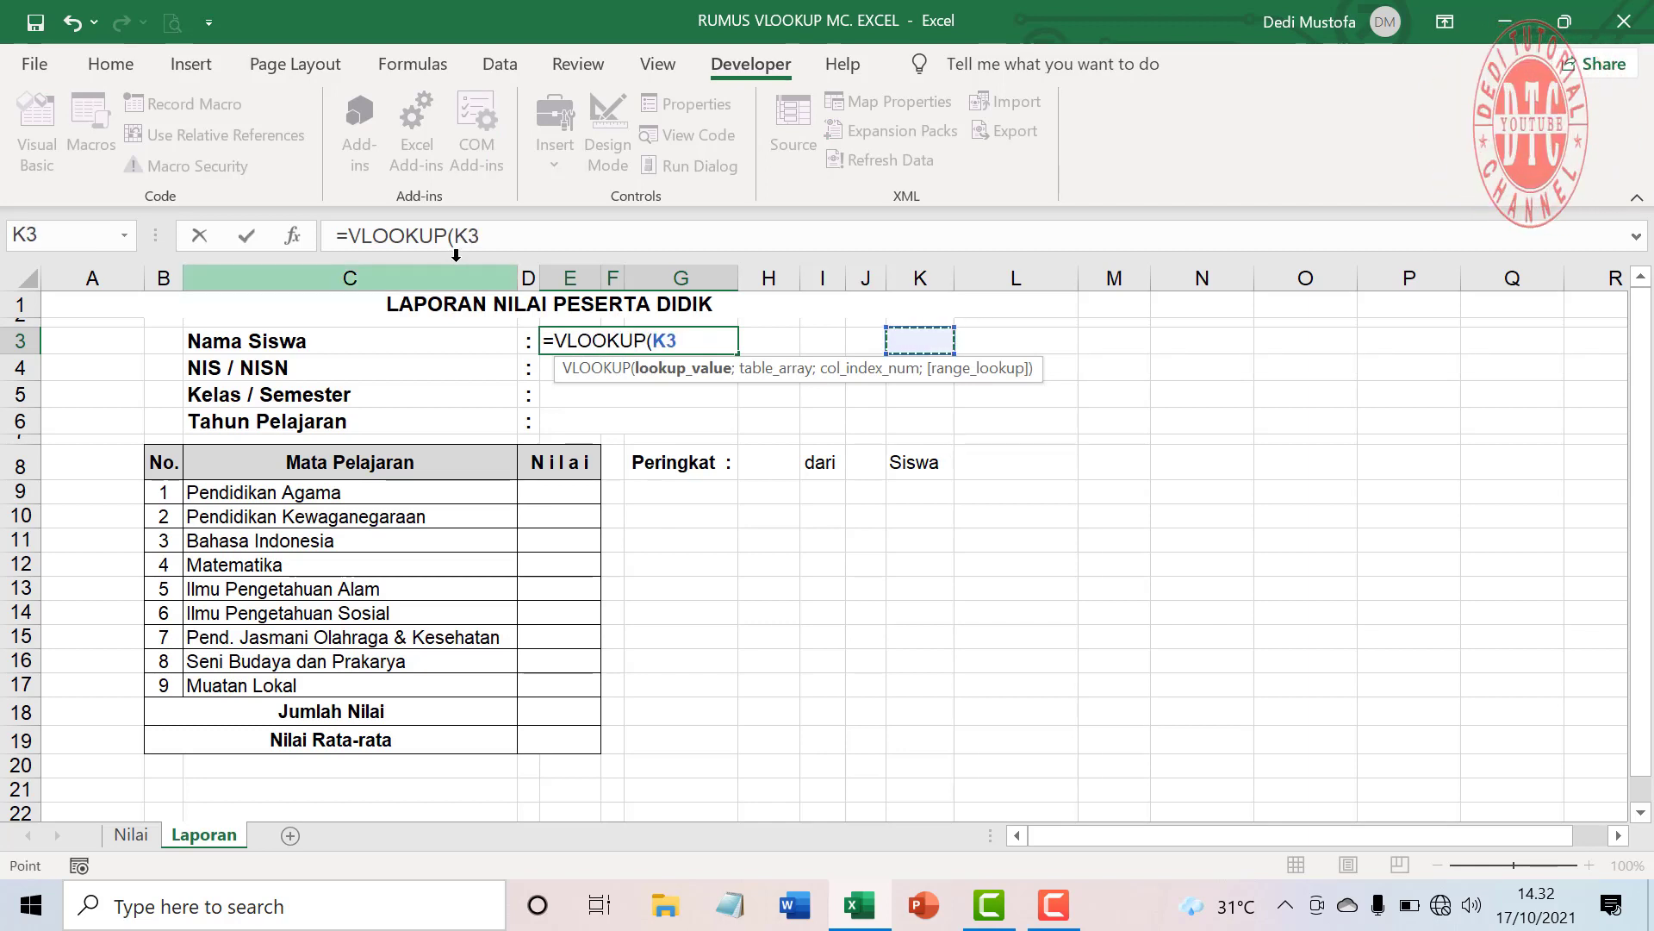
pyautogui.click(500, 235)
pyautogui.write(';')
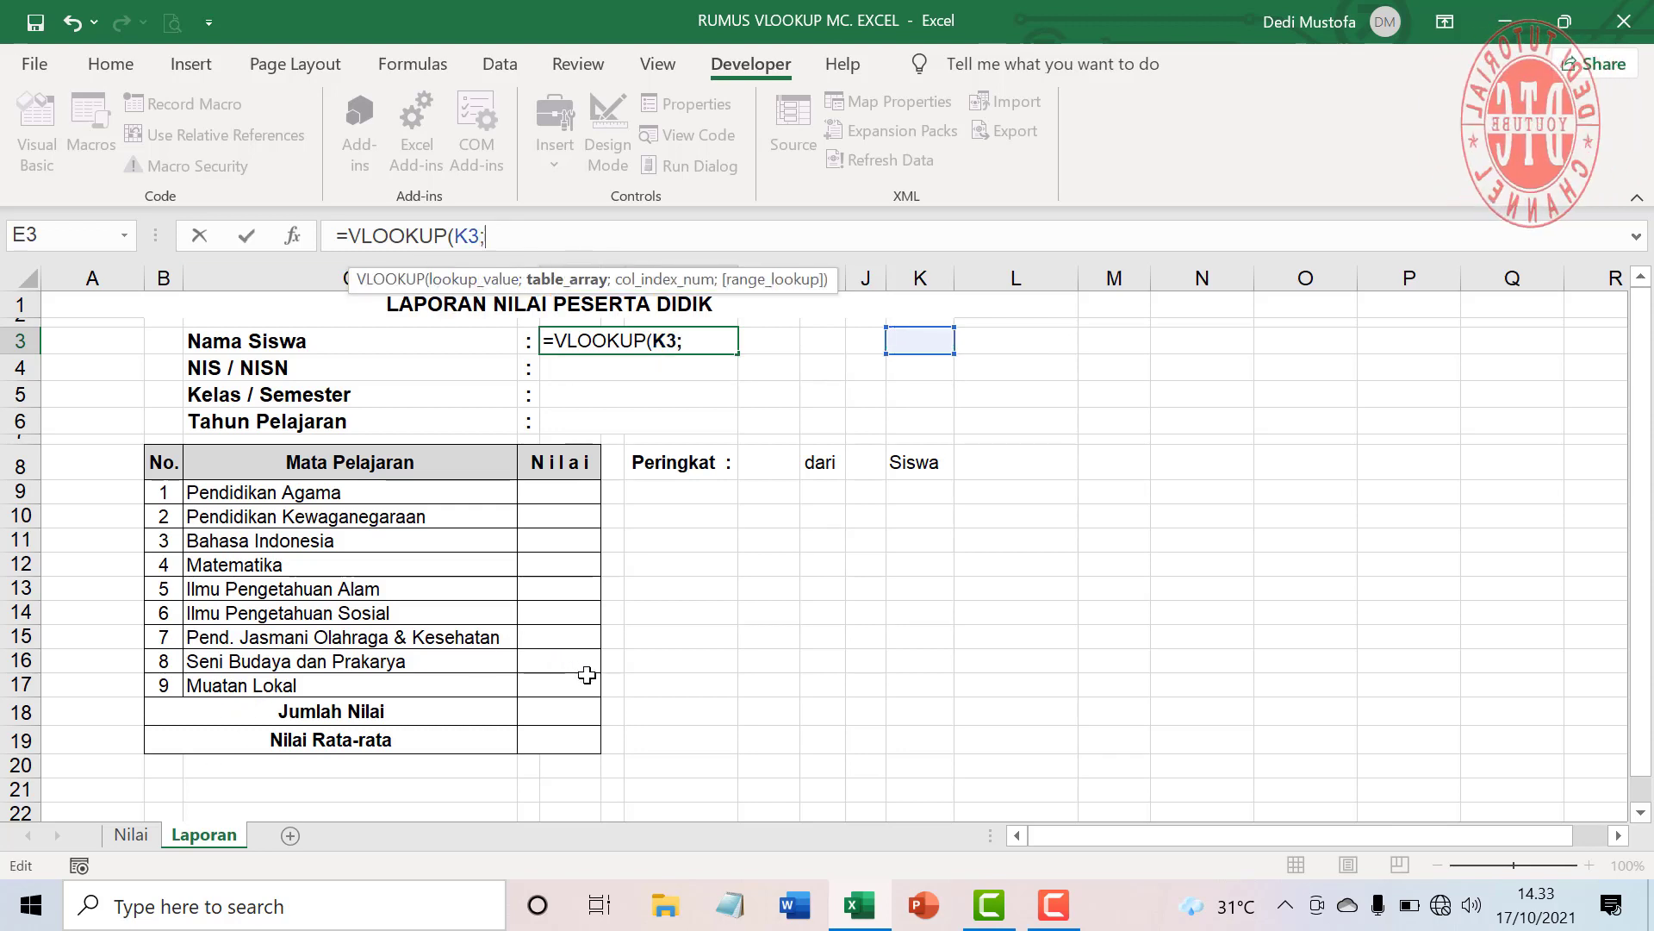
pyautogui.write('NILAI')
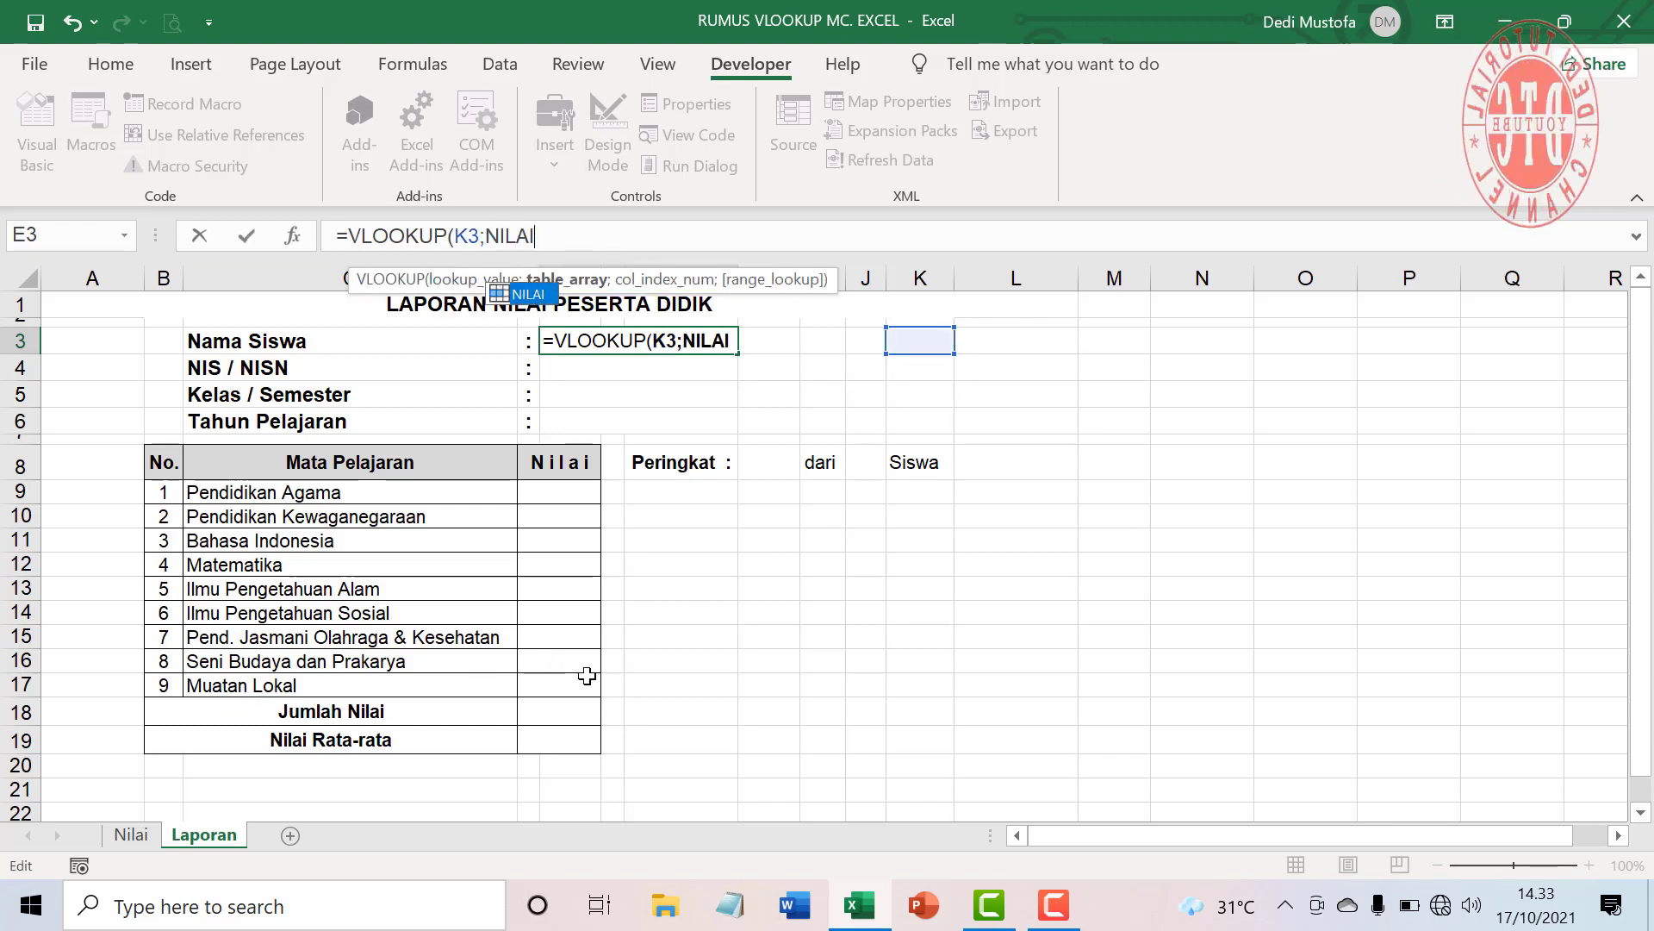
pyautogui.write(';')
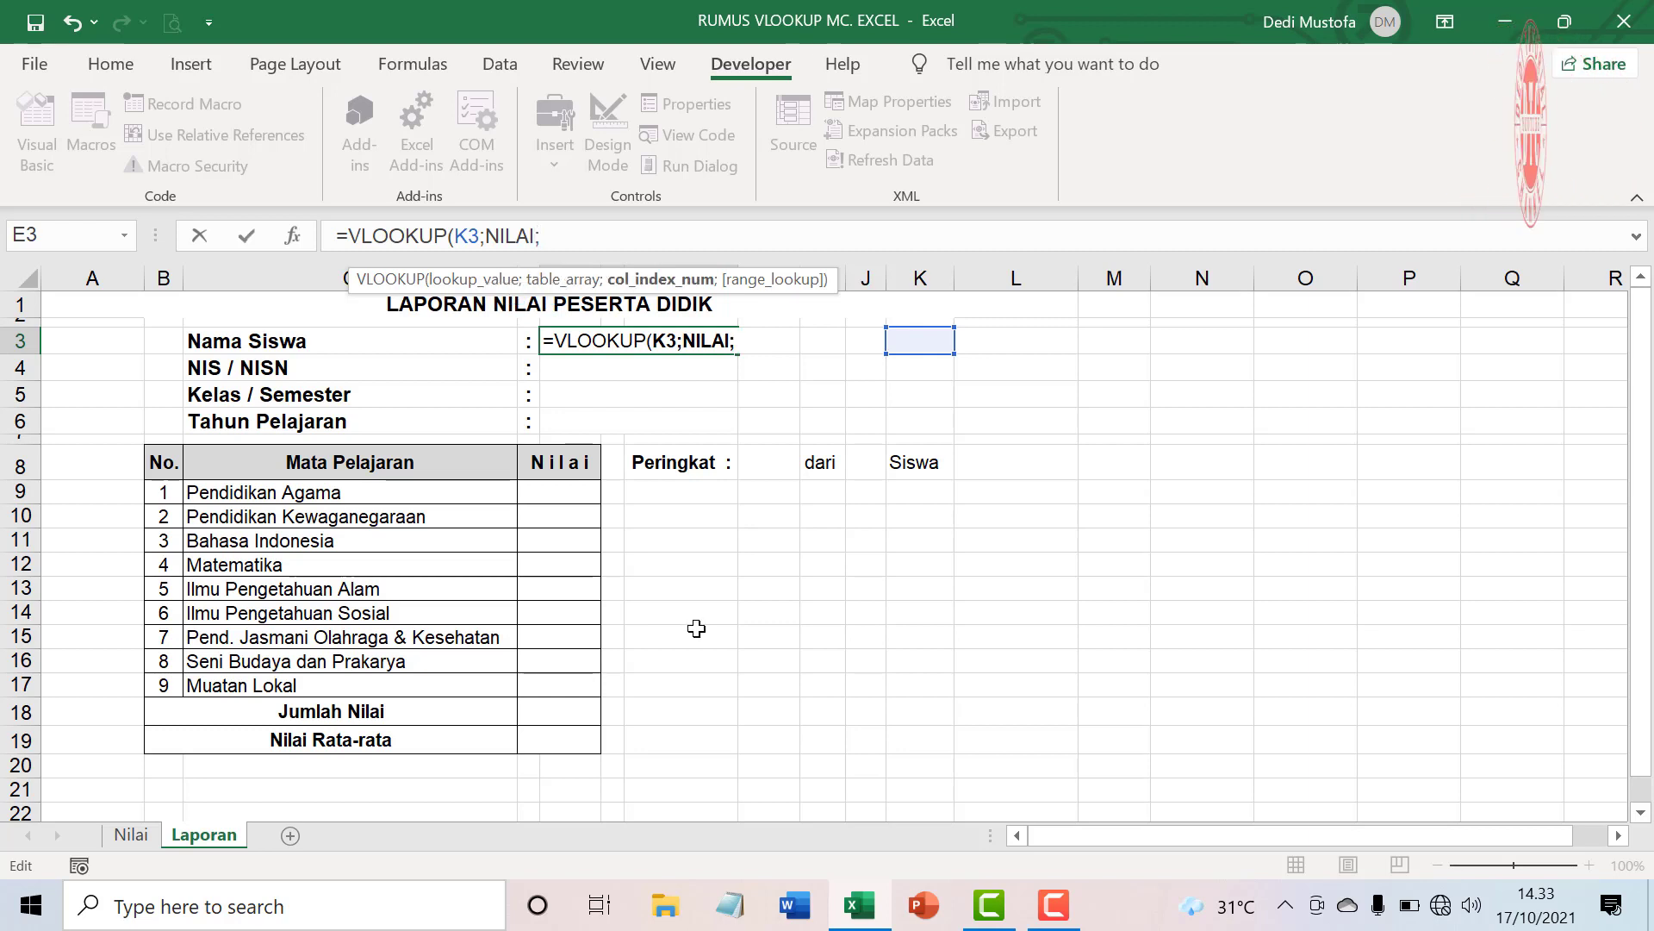
pyautogui.write('4)')
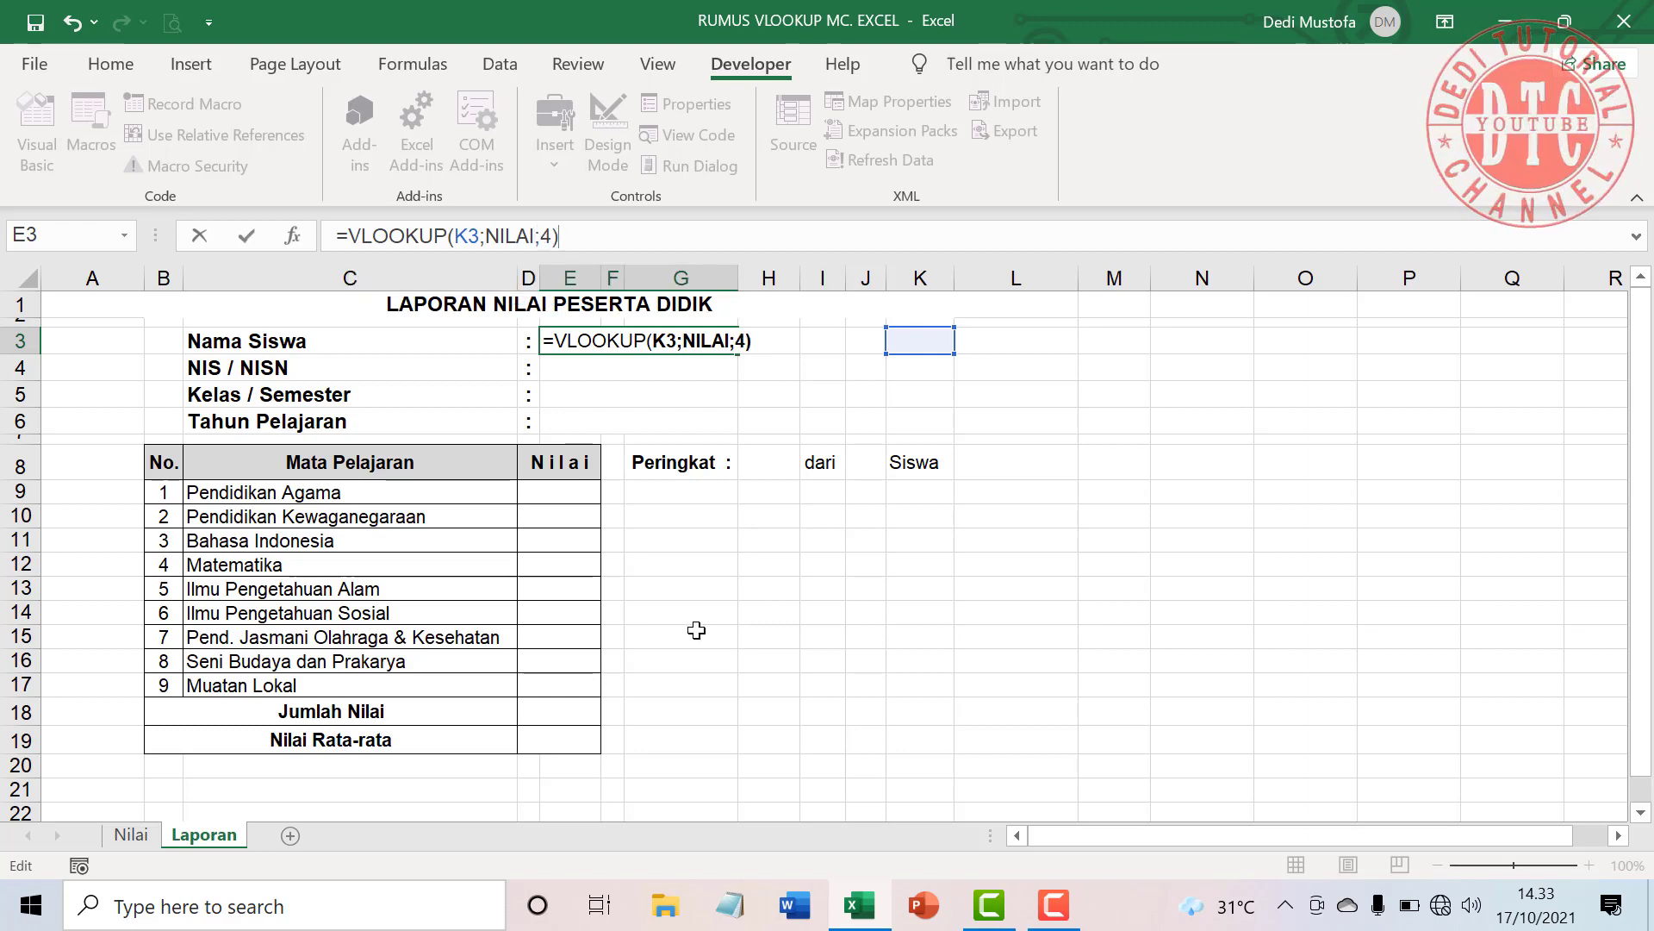
pyautogui.press('Return')
# - Check the student name column's number on the Nilai sheet against the VLOOKUP formula in E3 on the Laporan sheet
pyautogui.click(131, 834)
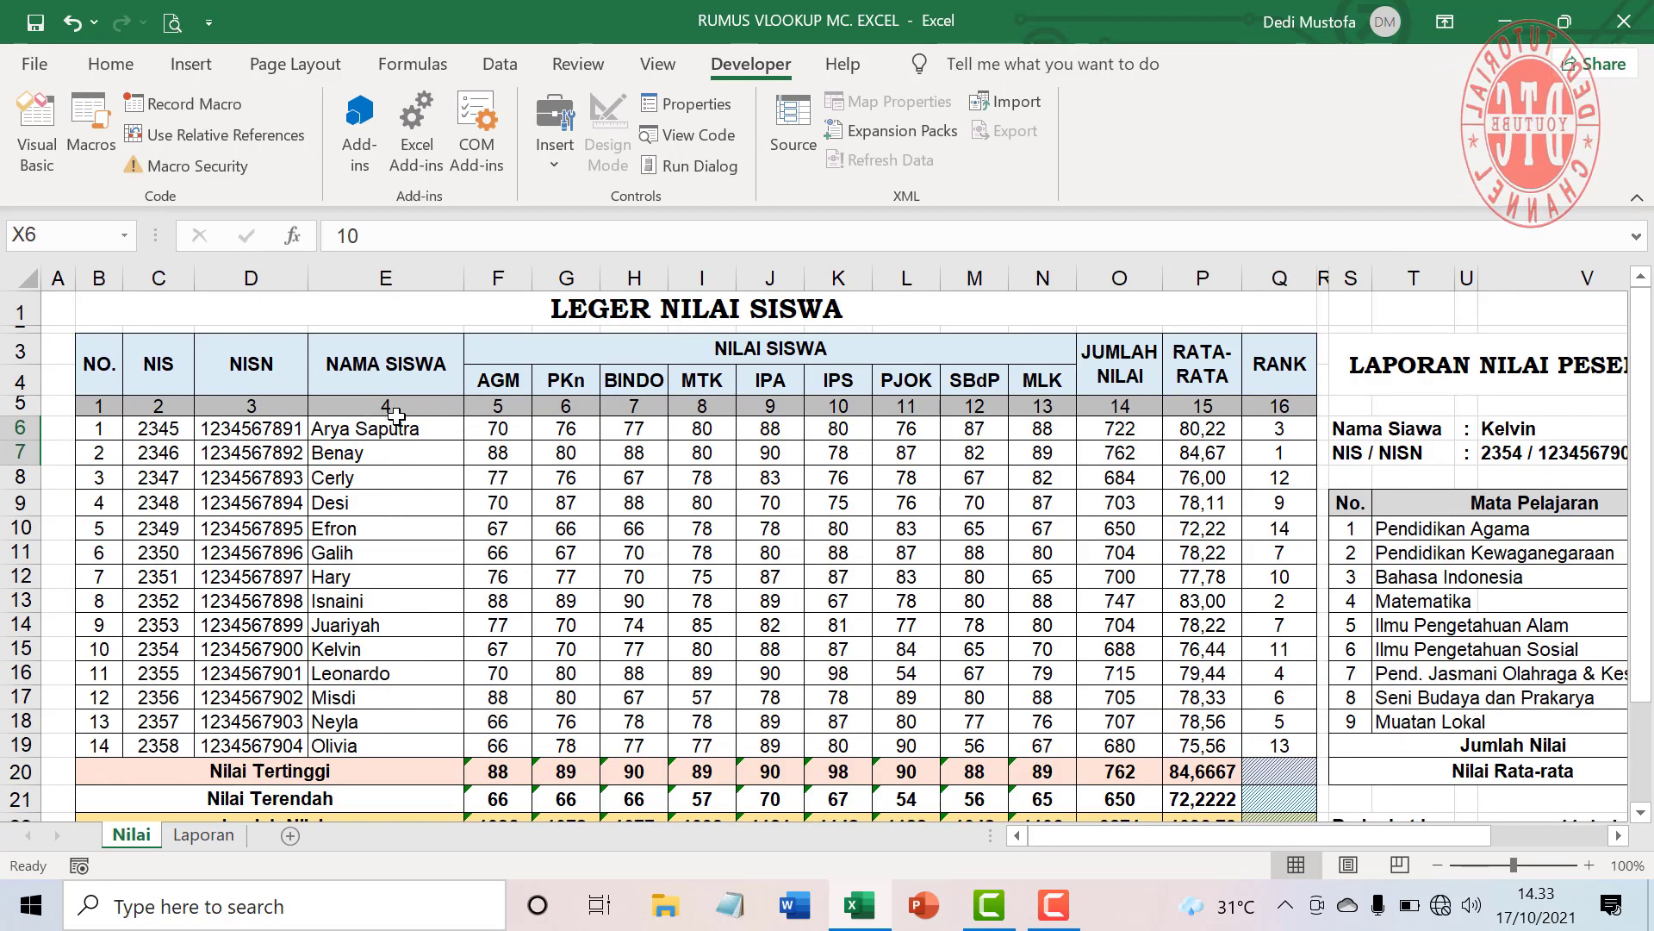
pyautogui.hotkey('ctrl', 'pagedown')
pyautogui.click(620, 339)
pyautogui.click(571, 236)
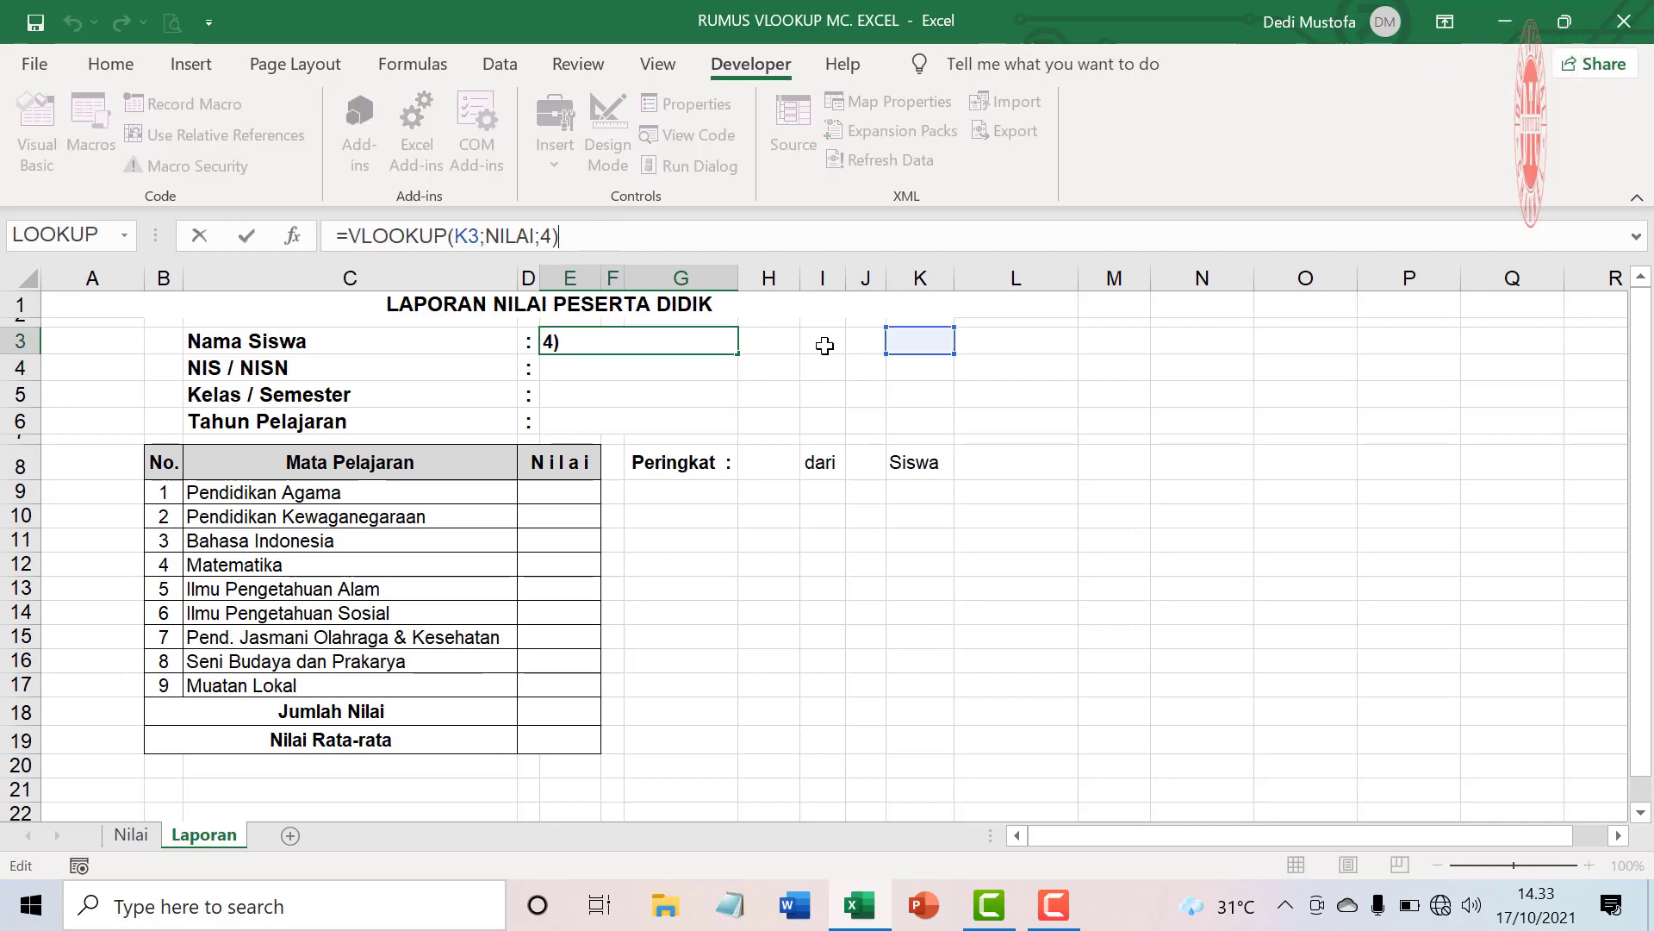
pyautogui.press('Return')
# - Enter 1 in K3 on the Laporan sheet as the student number for the lookup
pyautogui.click(921, 343)
pyautogui.write('1')
pyautogui.hotkey('ctrl', 'Return')
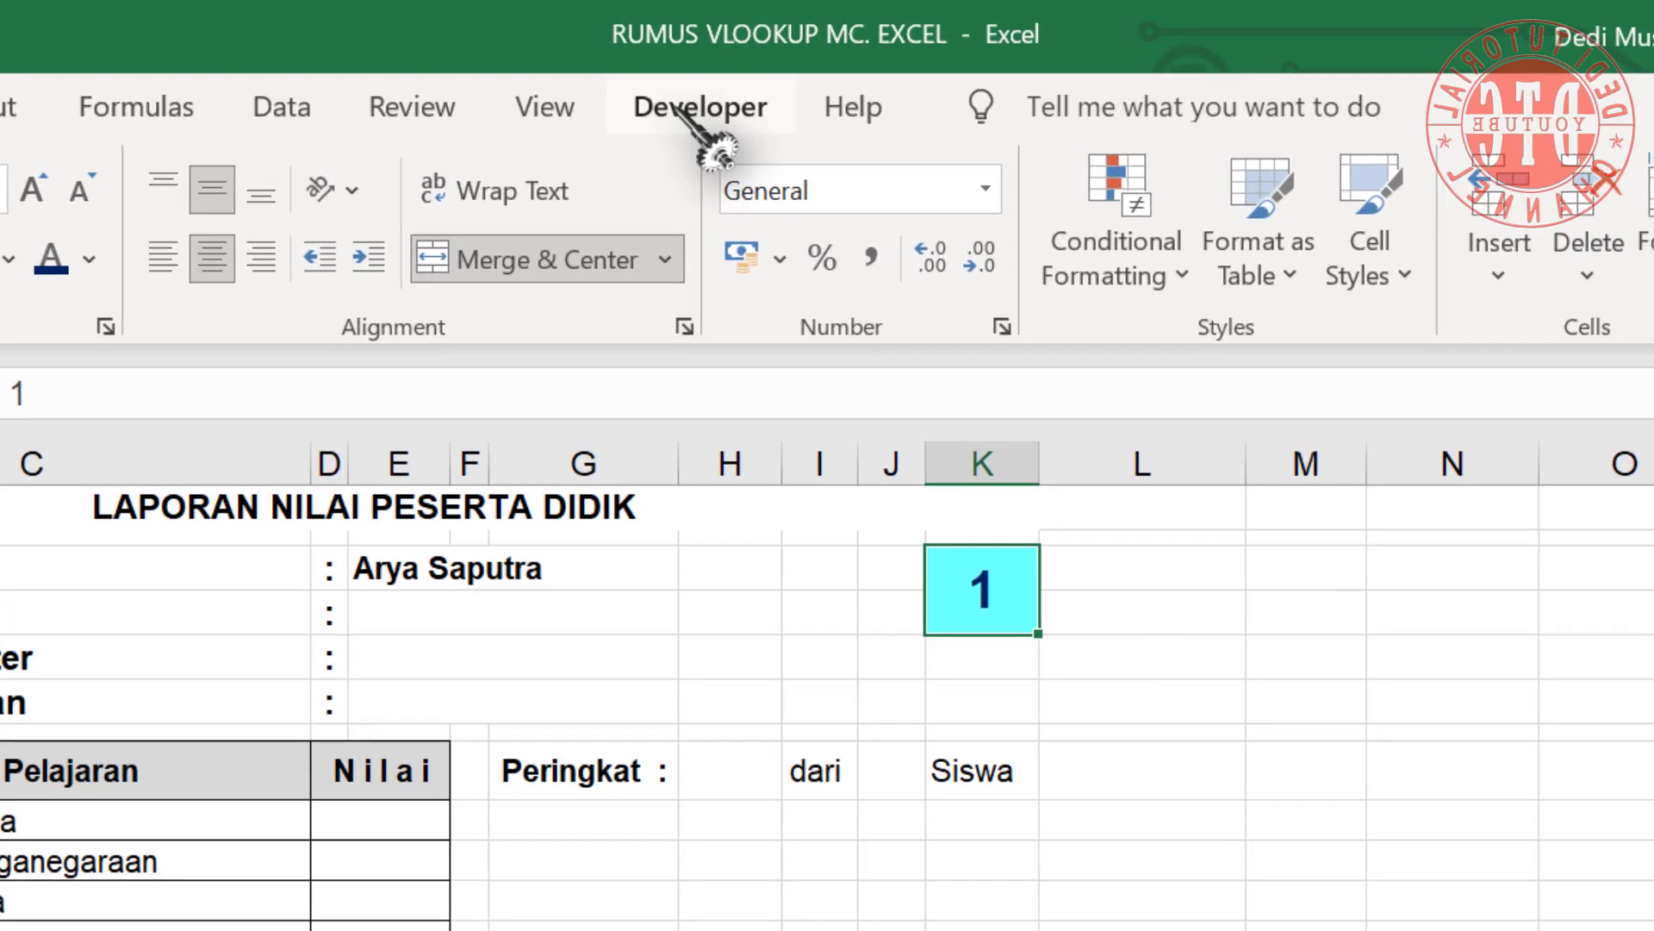
# - Insert a Spin Button form control in column L beside K3, about two rows high
pyautogui.click(749, 64)
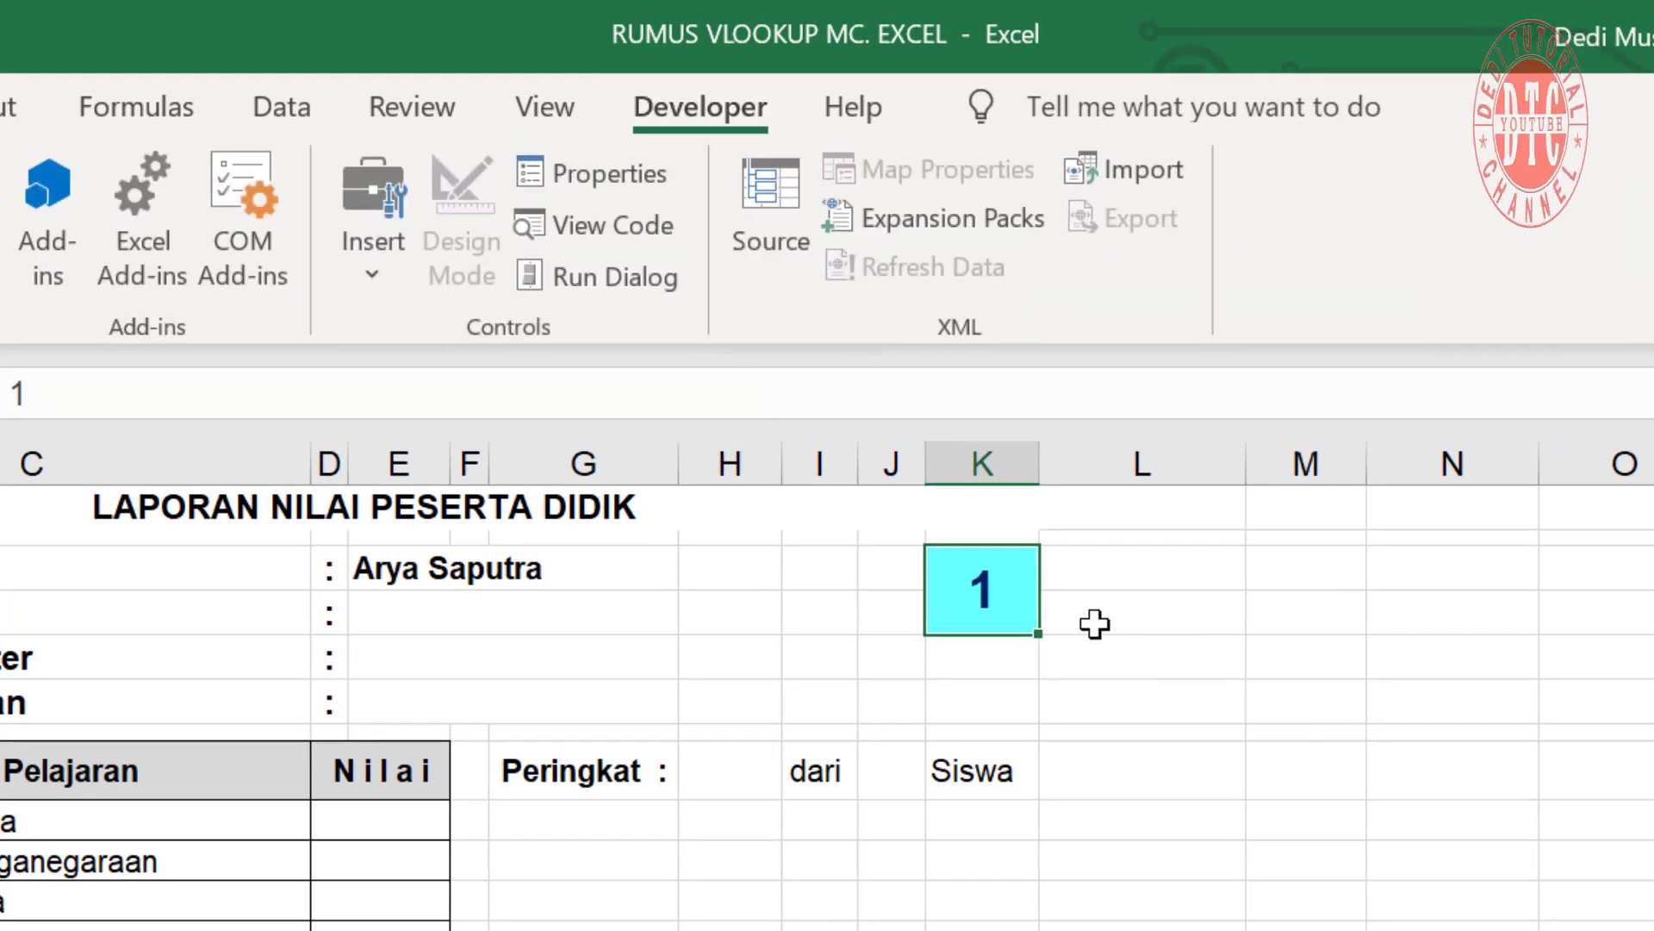
pyautogui.click(1093, 582)
pyautogui.click(373, 228)
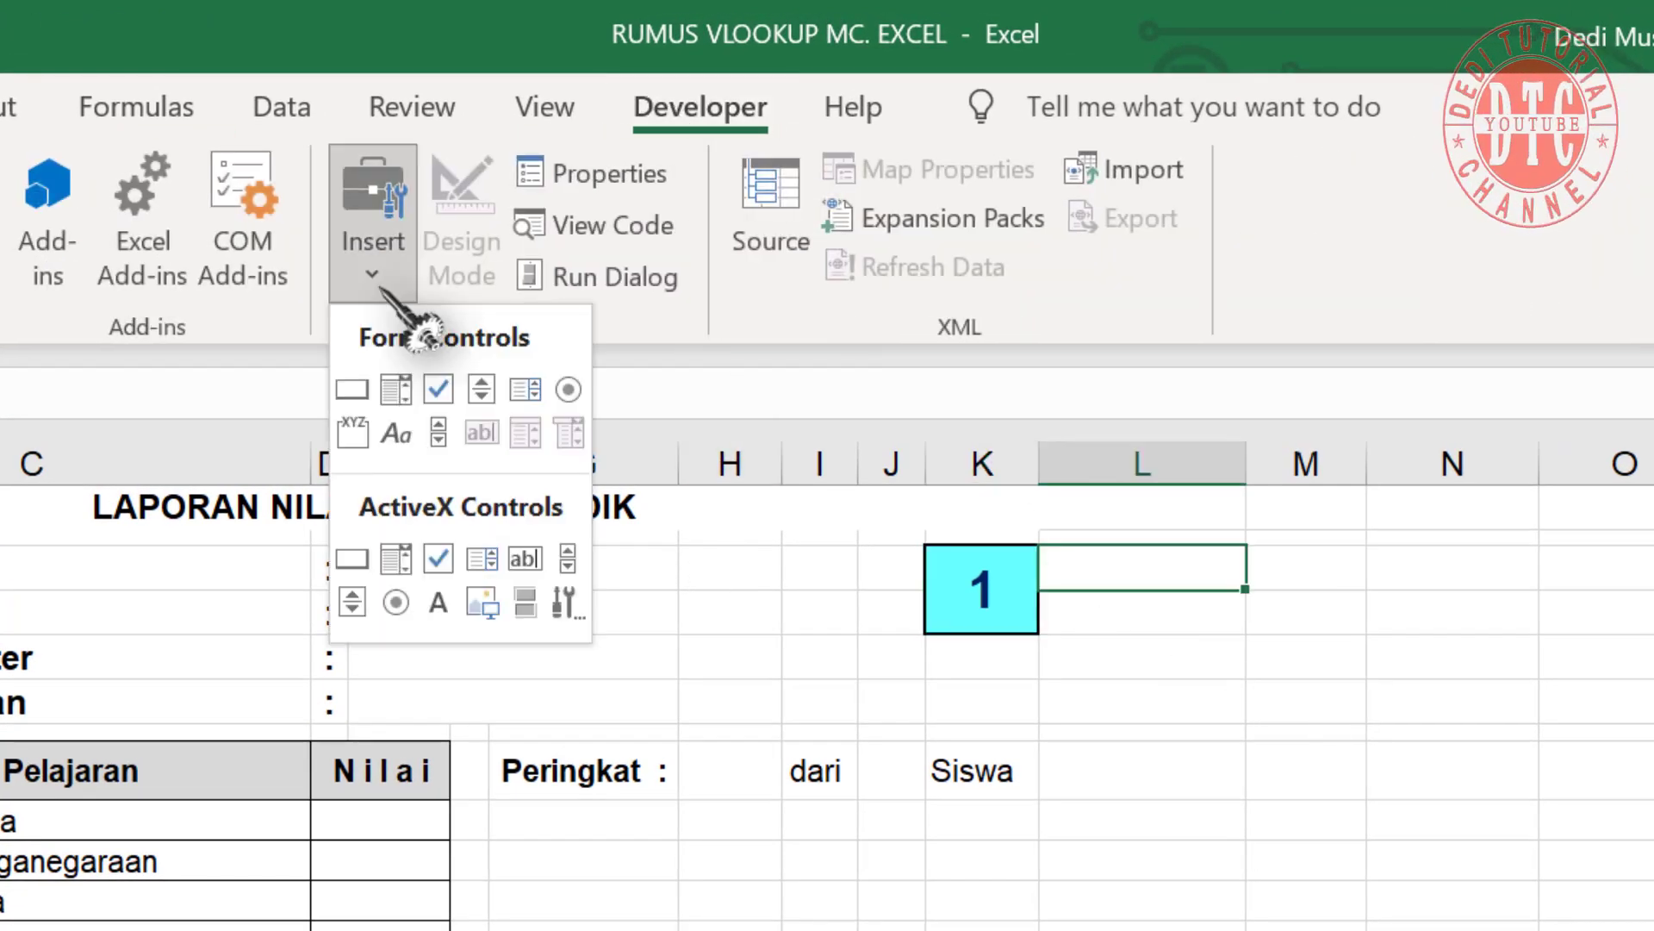
pyautogui.click(483, 387)
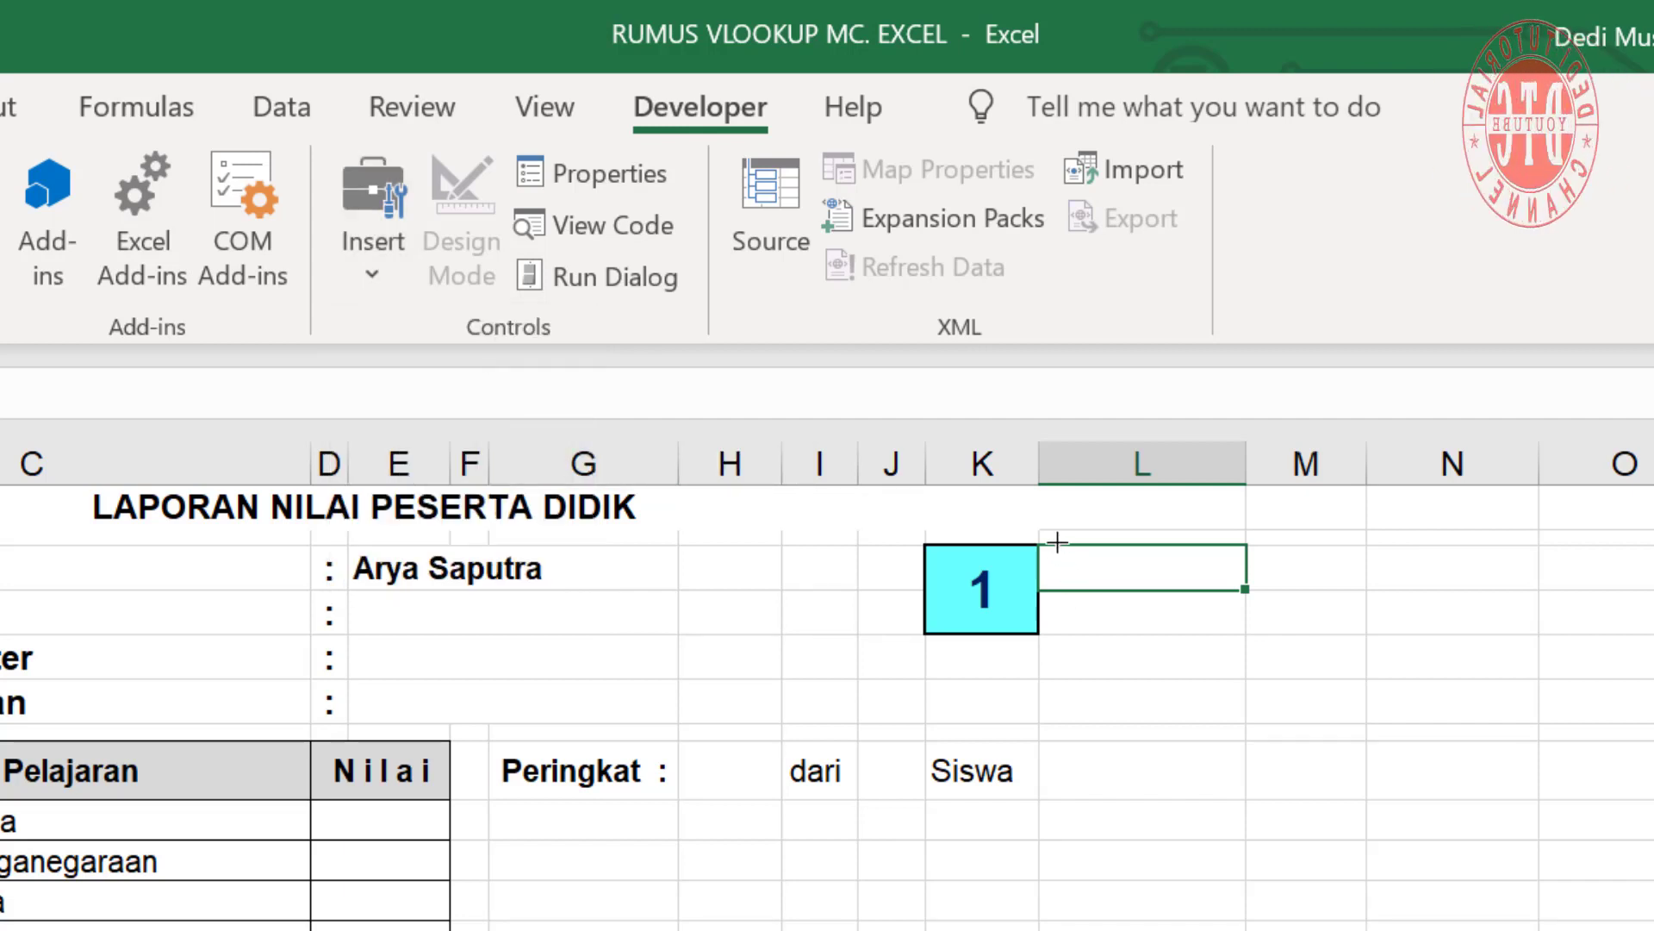
pyautogui.moveTo(1057, 541); pyautogui.dragTo(1194, 643)
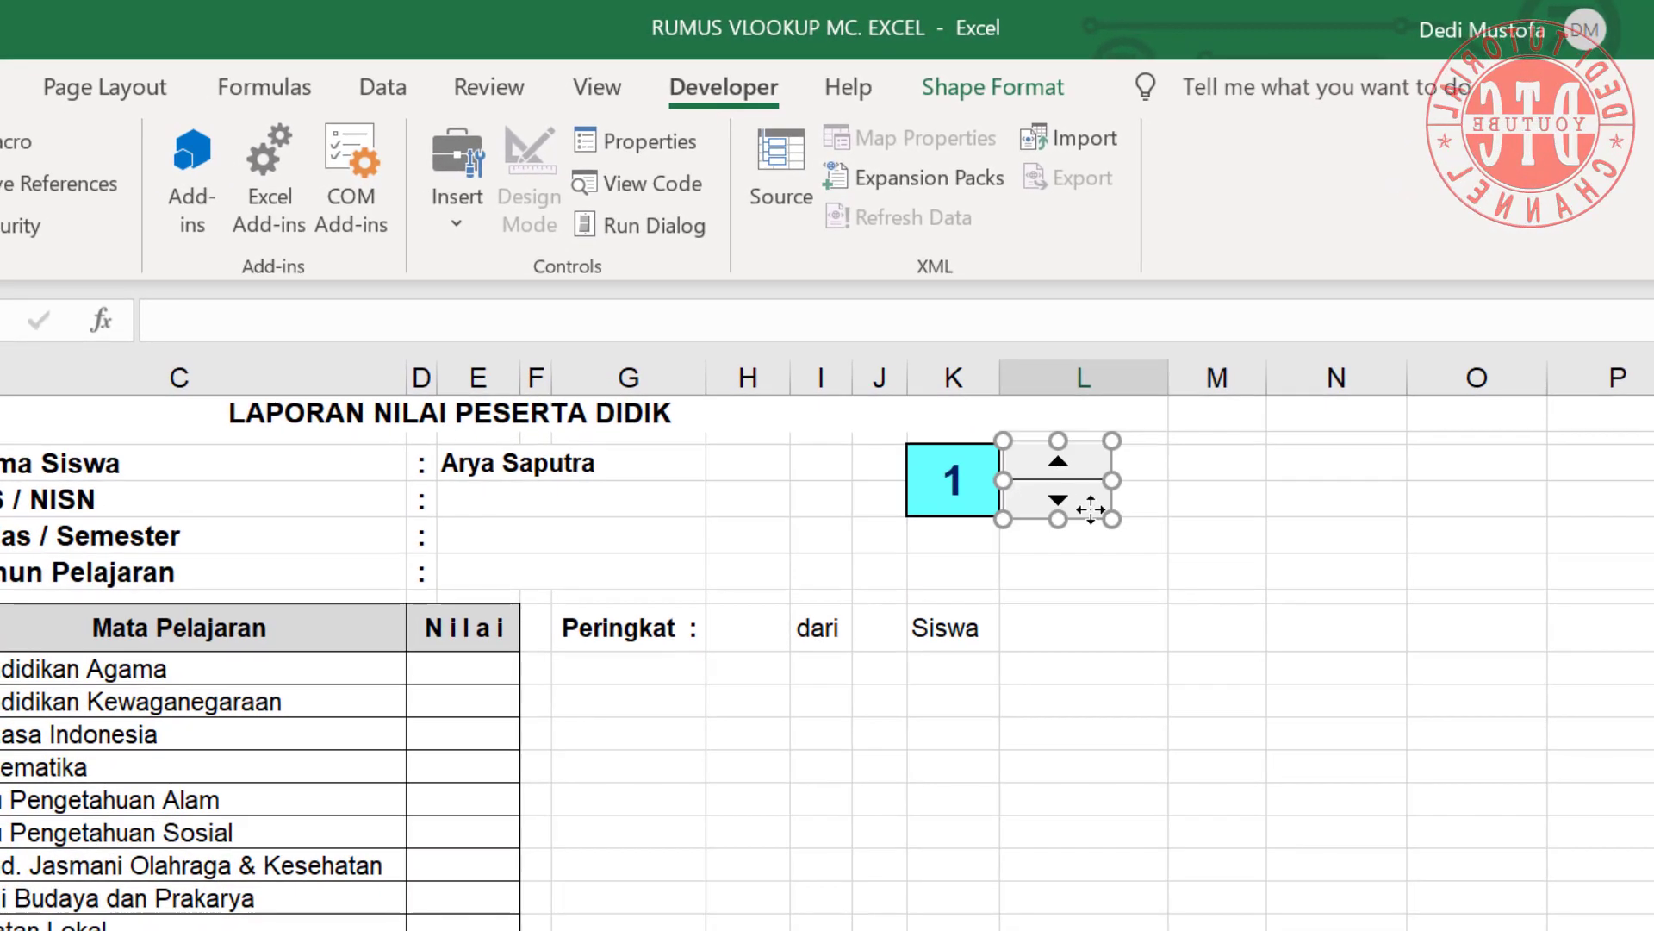
# - Format the spin control with a minimum value of 1 and link it to cell $K$3
pyautogui.rightClick(1172, 627)
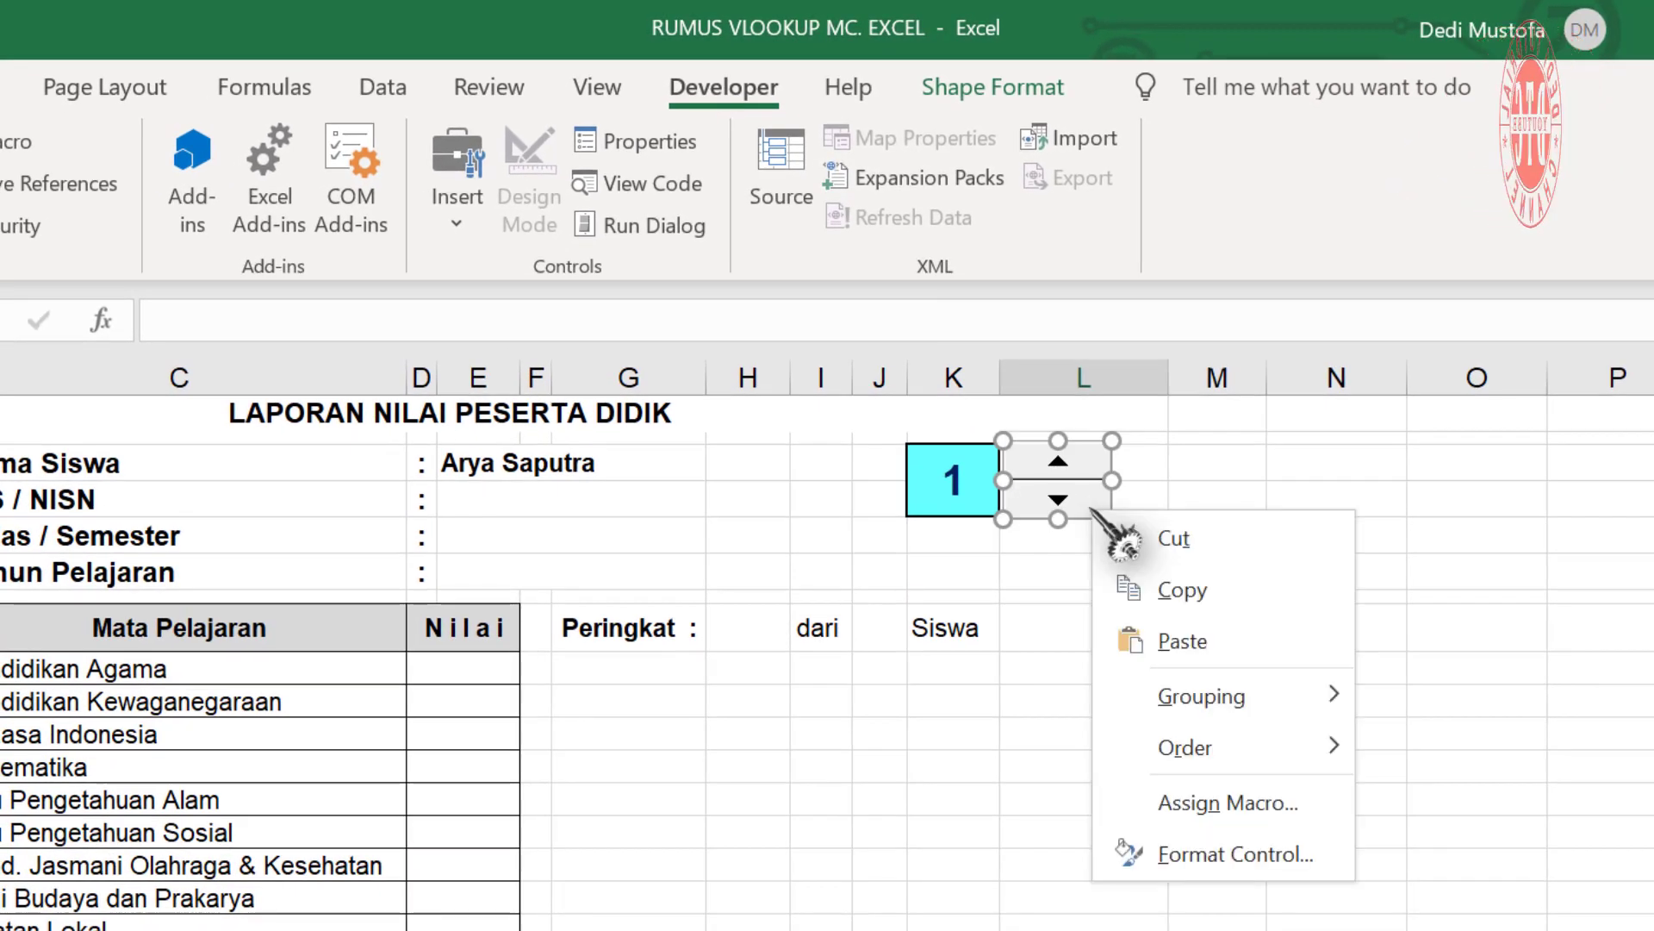
pyautogui.click(1184, 858)
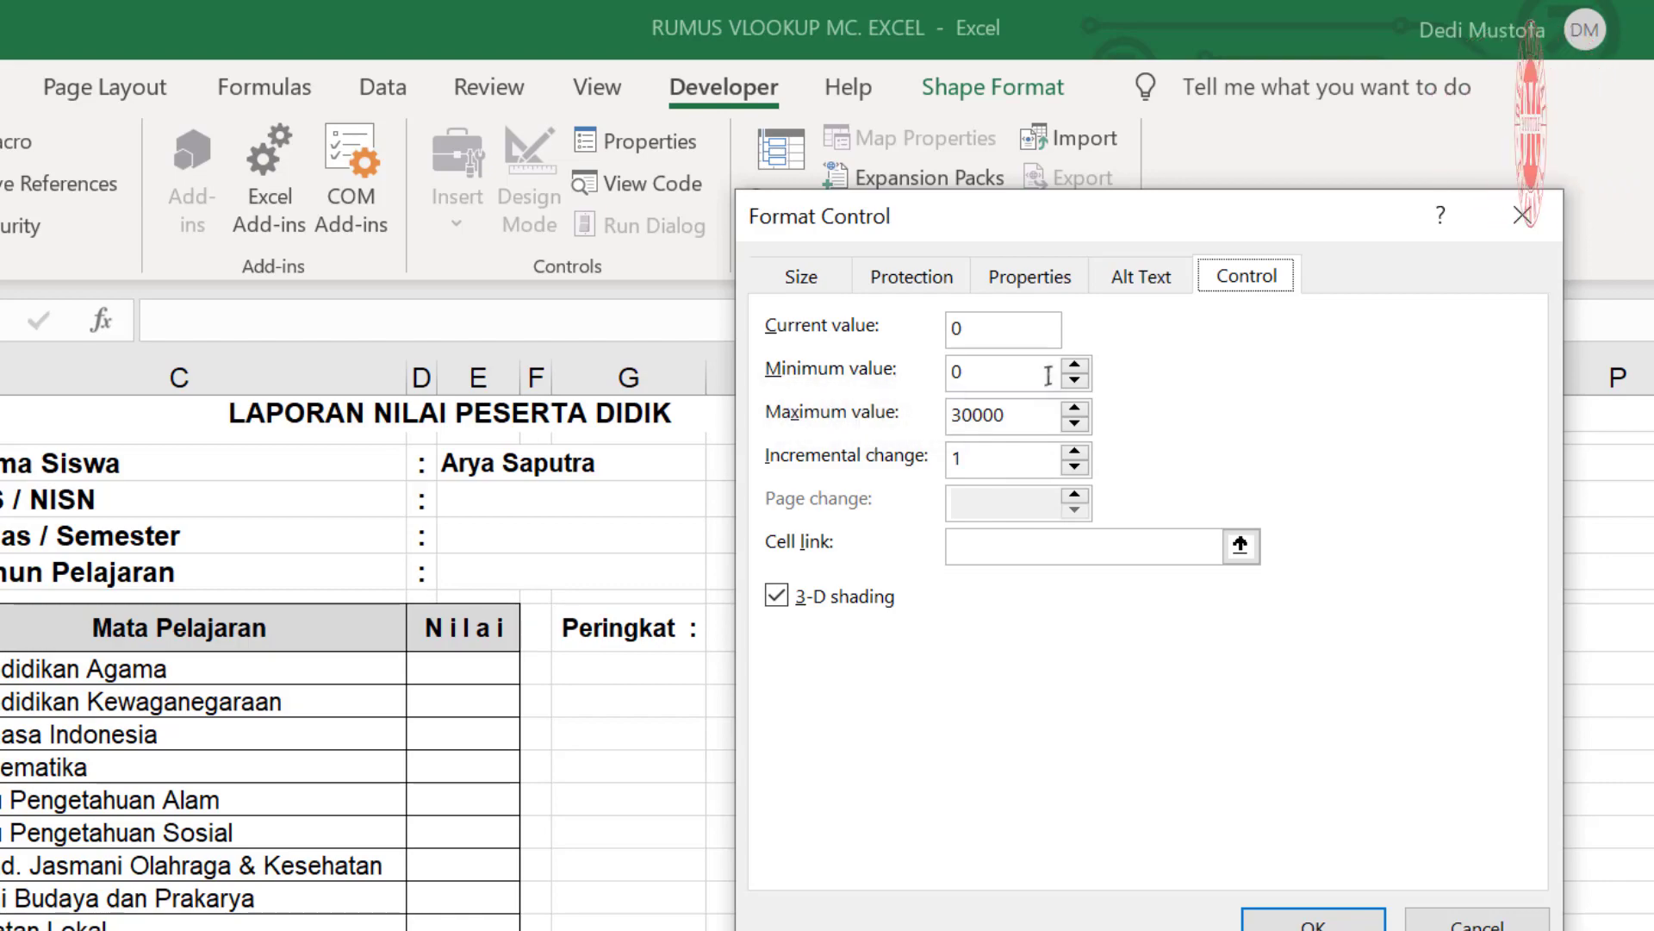
pyautogui.doubleClick(955, 368)
pyautogui.write('1')
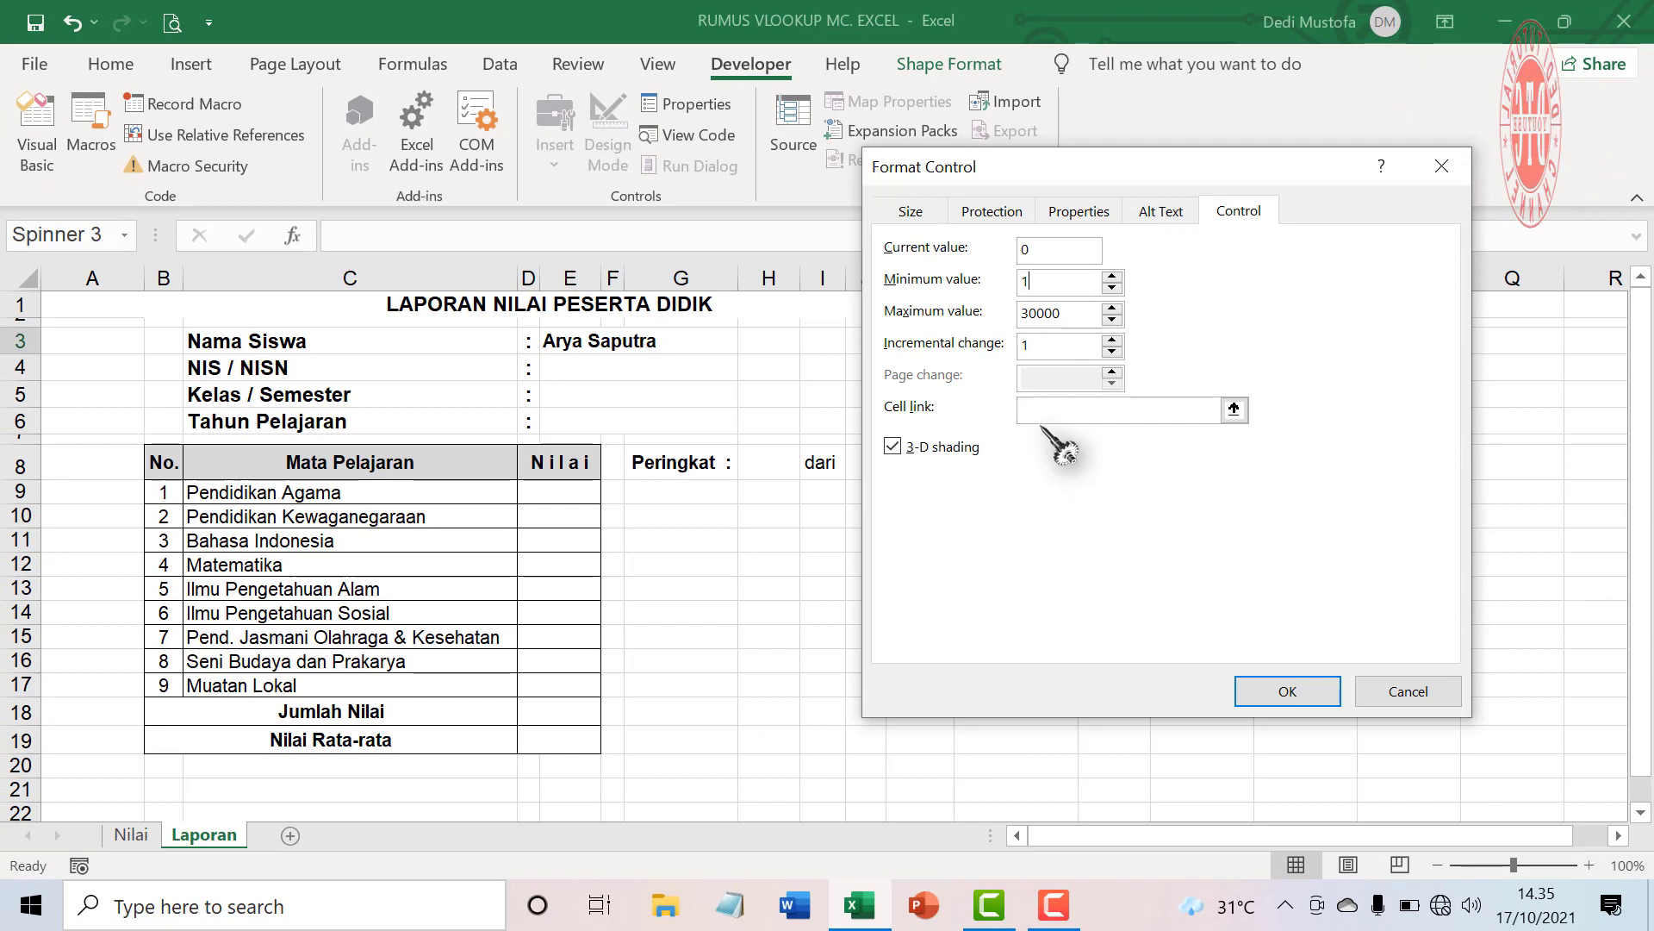
pyautogui.click(1043, 410)
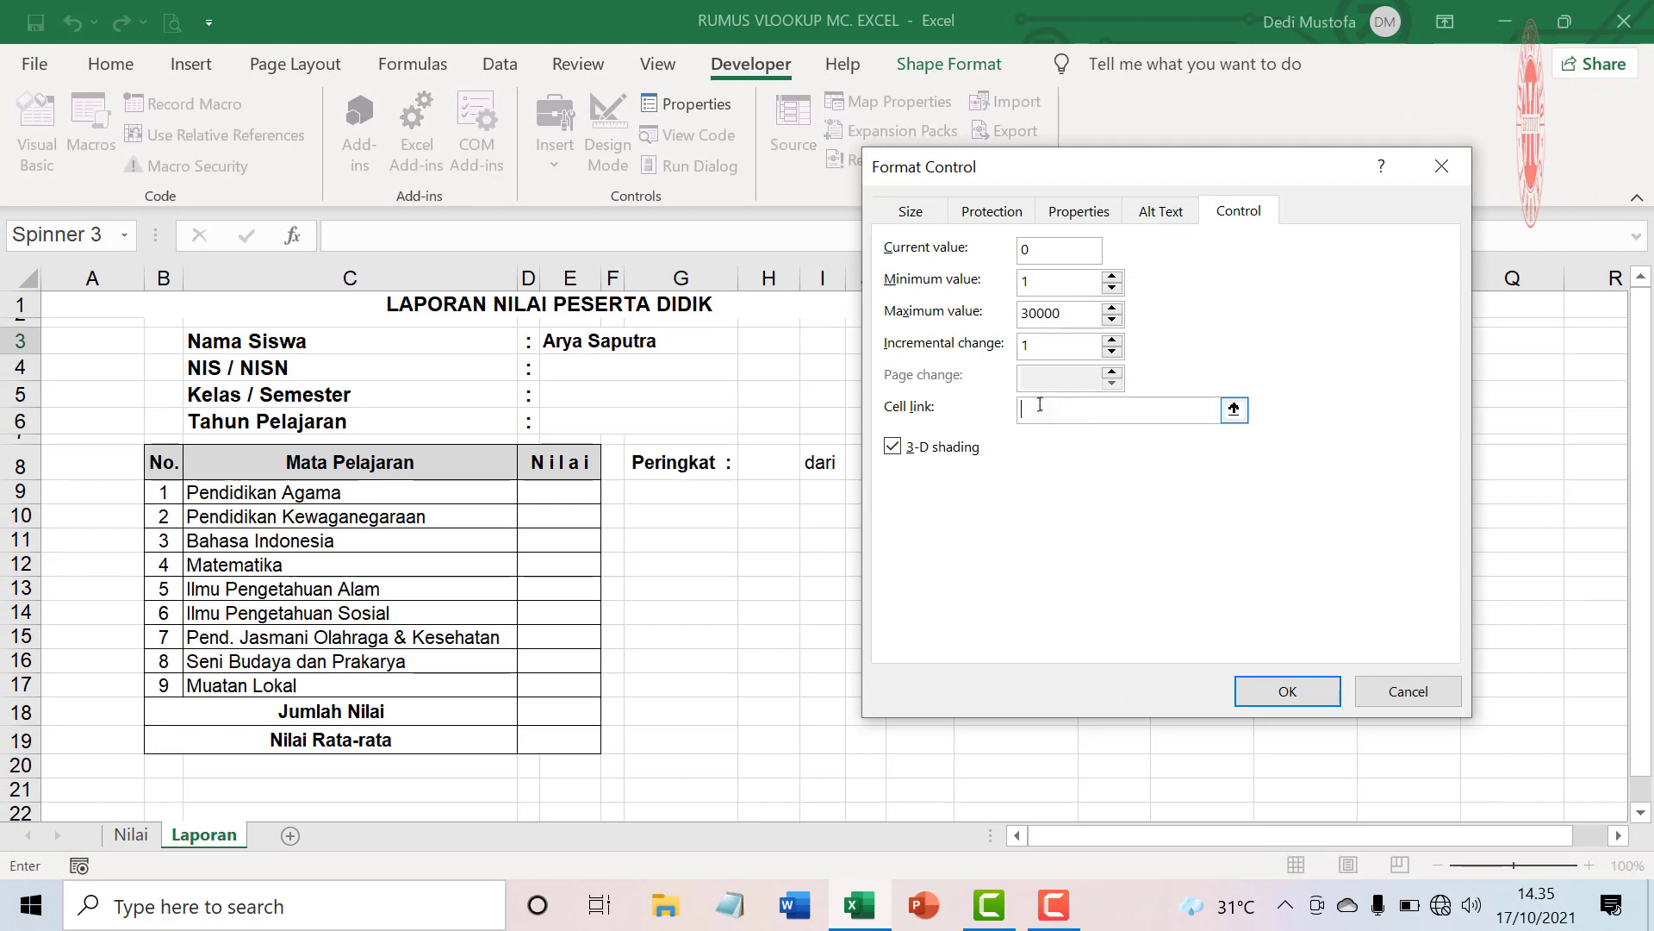
pyautogui.moveTo(1077, 171); pyautogui.dragTo(1303, 341)
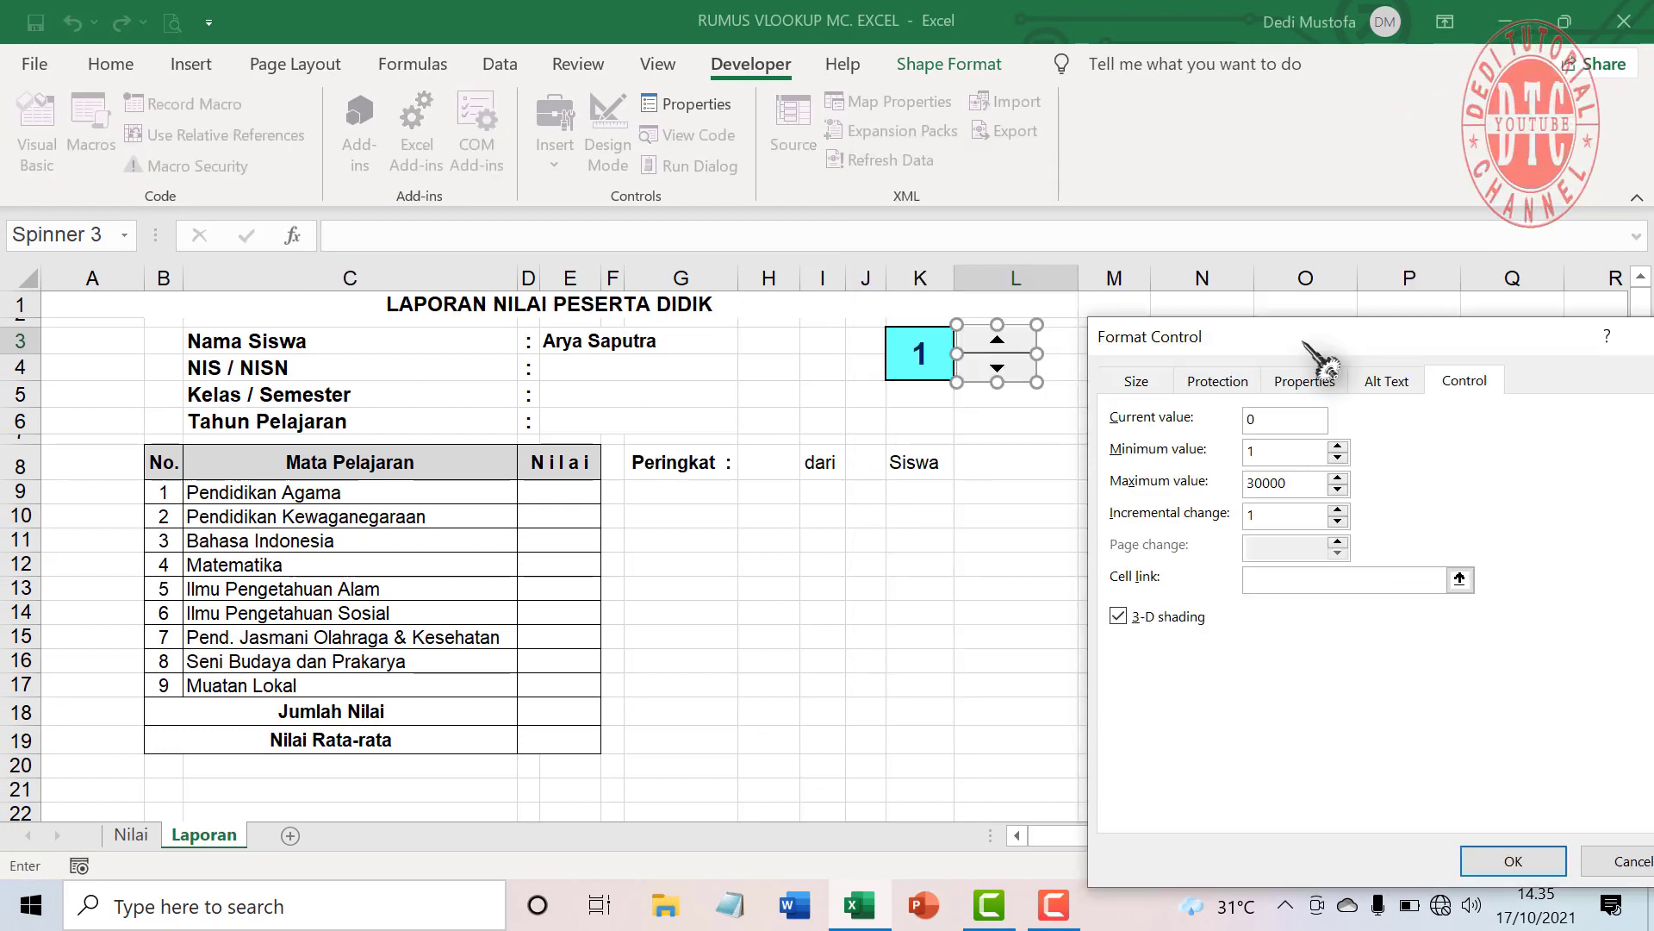
pyautogui.click(914, 357)
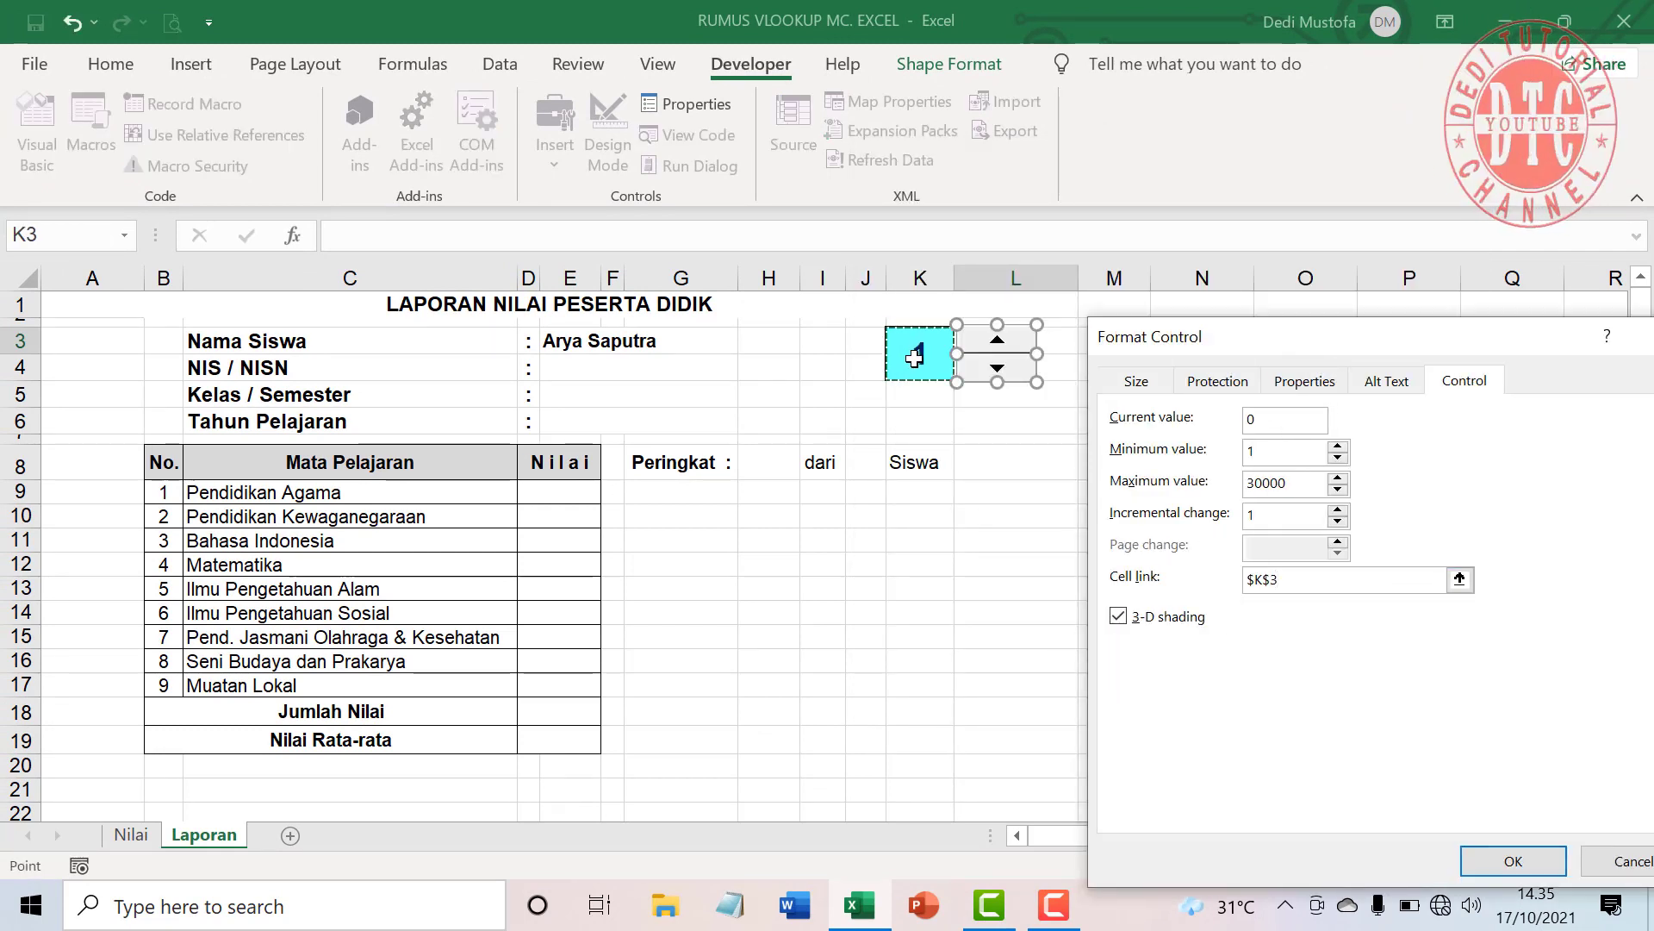
pyautogui.click(1514, 860)
pyautogui.click(1114, 563)
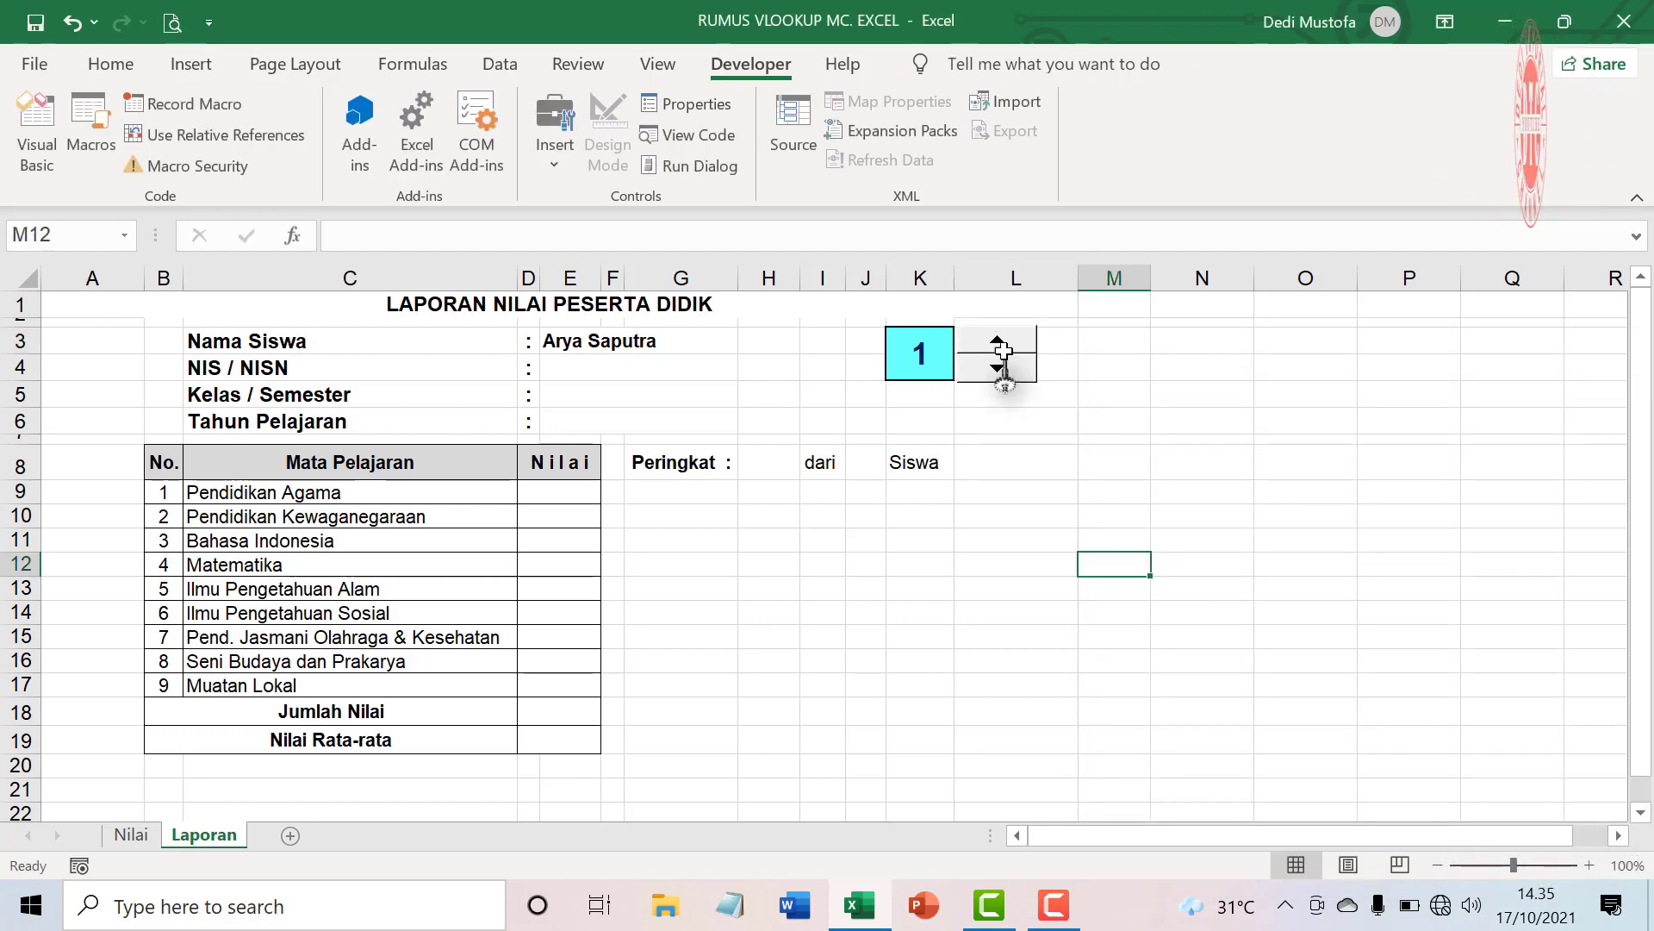
# - Test the spin control by stepping the student number in K3 up and down, and select the NIS / NISN cell E4
pyautogui.click(1000, 343)
pyautogui.click(1000, 343)
pyautogui.click(999, 343)
pyautogui.click(999, 343)
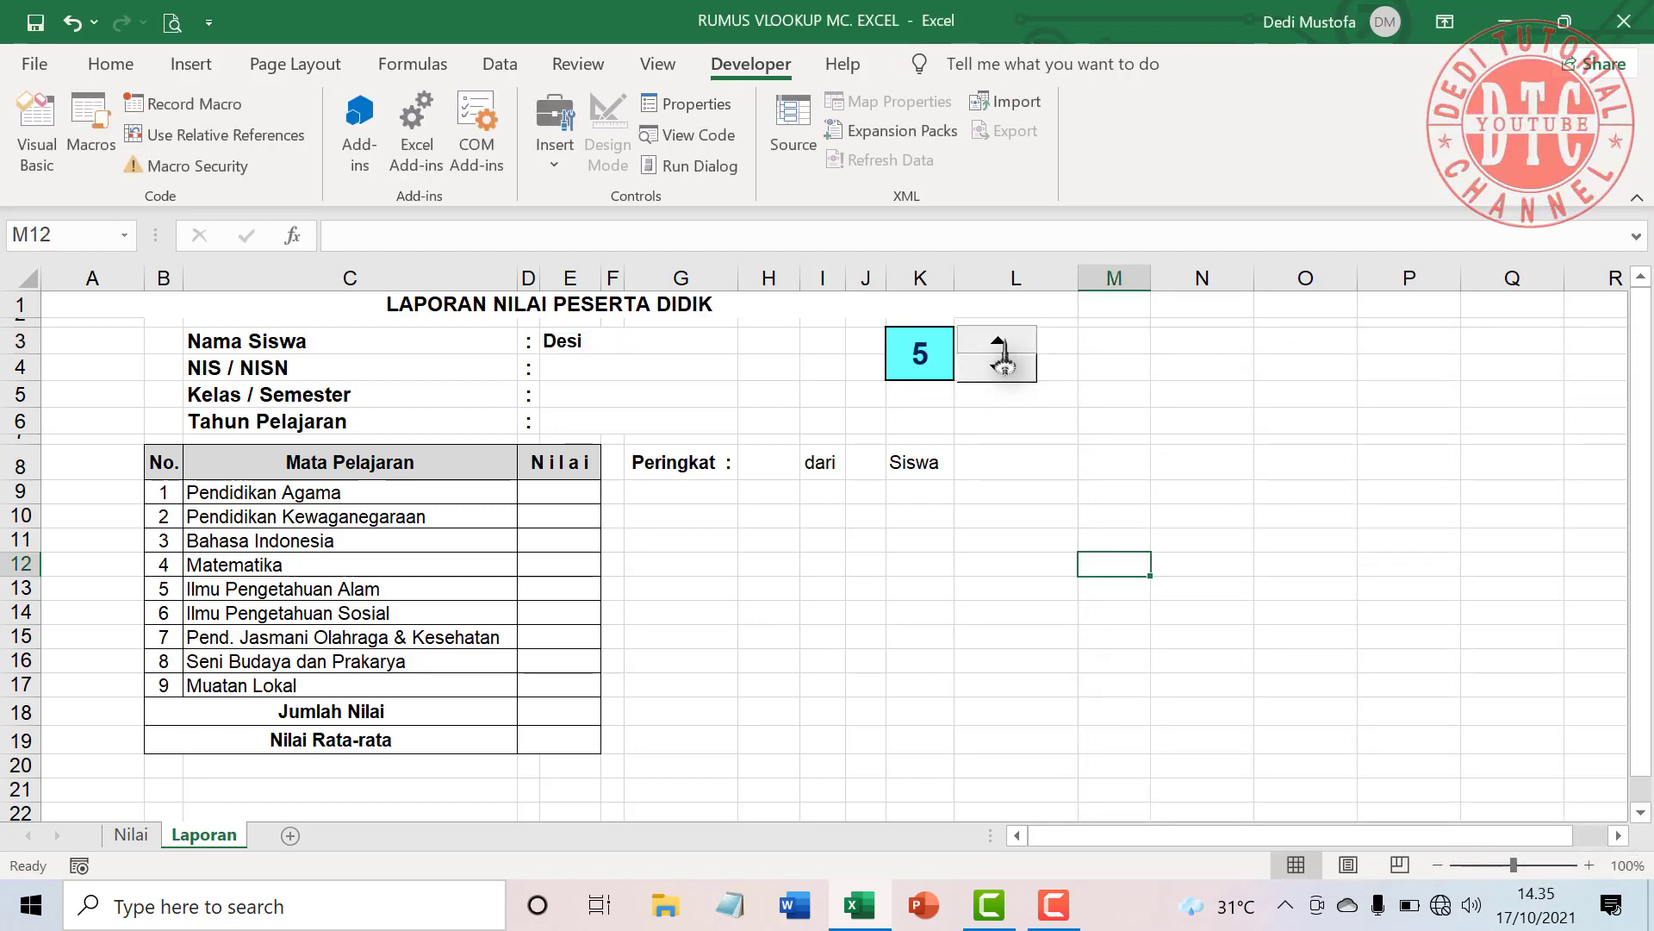
pyautogui.click(1000, 343)
pyautogui.click(1000, 343)
pyautogui.click(1000, 369)
pyautogui.click(999, 369)
pyautogui.click(1000, 369)
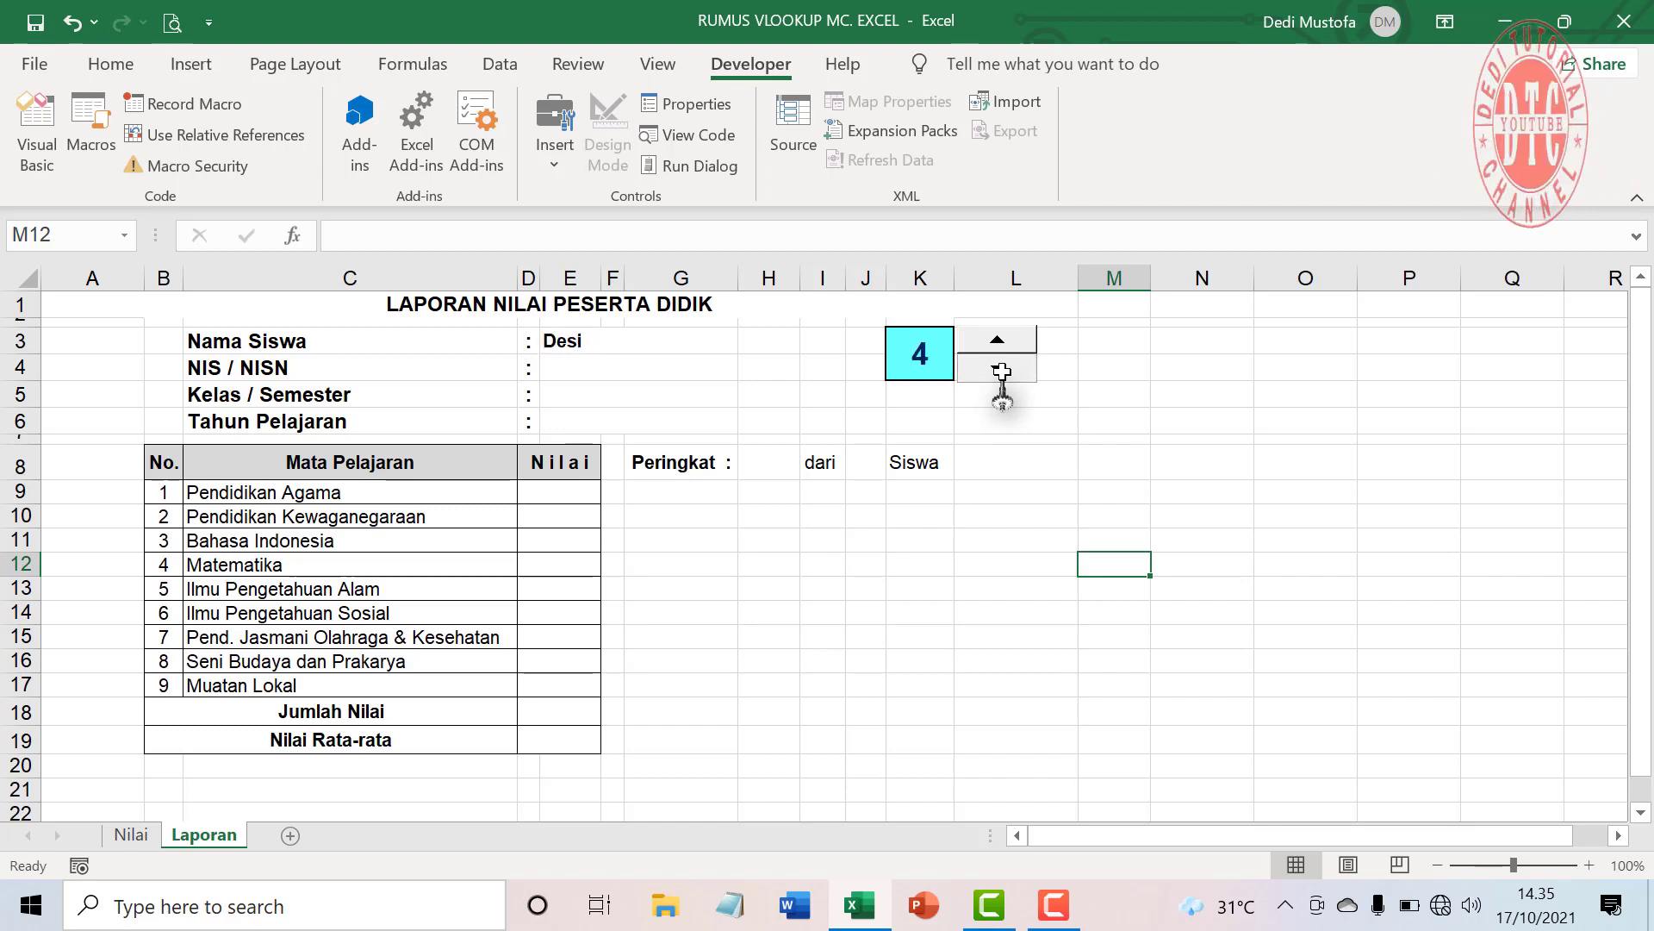
pyautogui.click(1000, 369)
pyautogui.click(999, 369)
pyautogui.click(1000, 369)
pyautogui.click(998, 339)
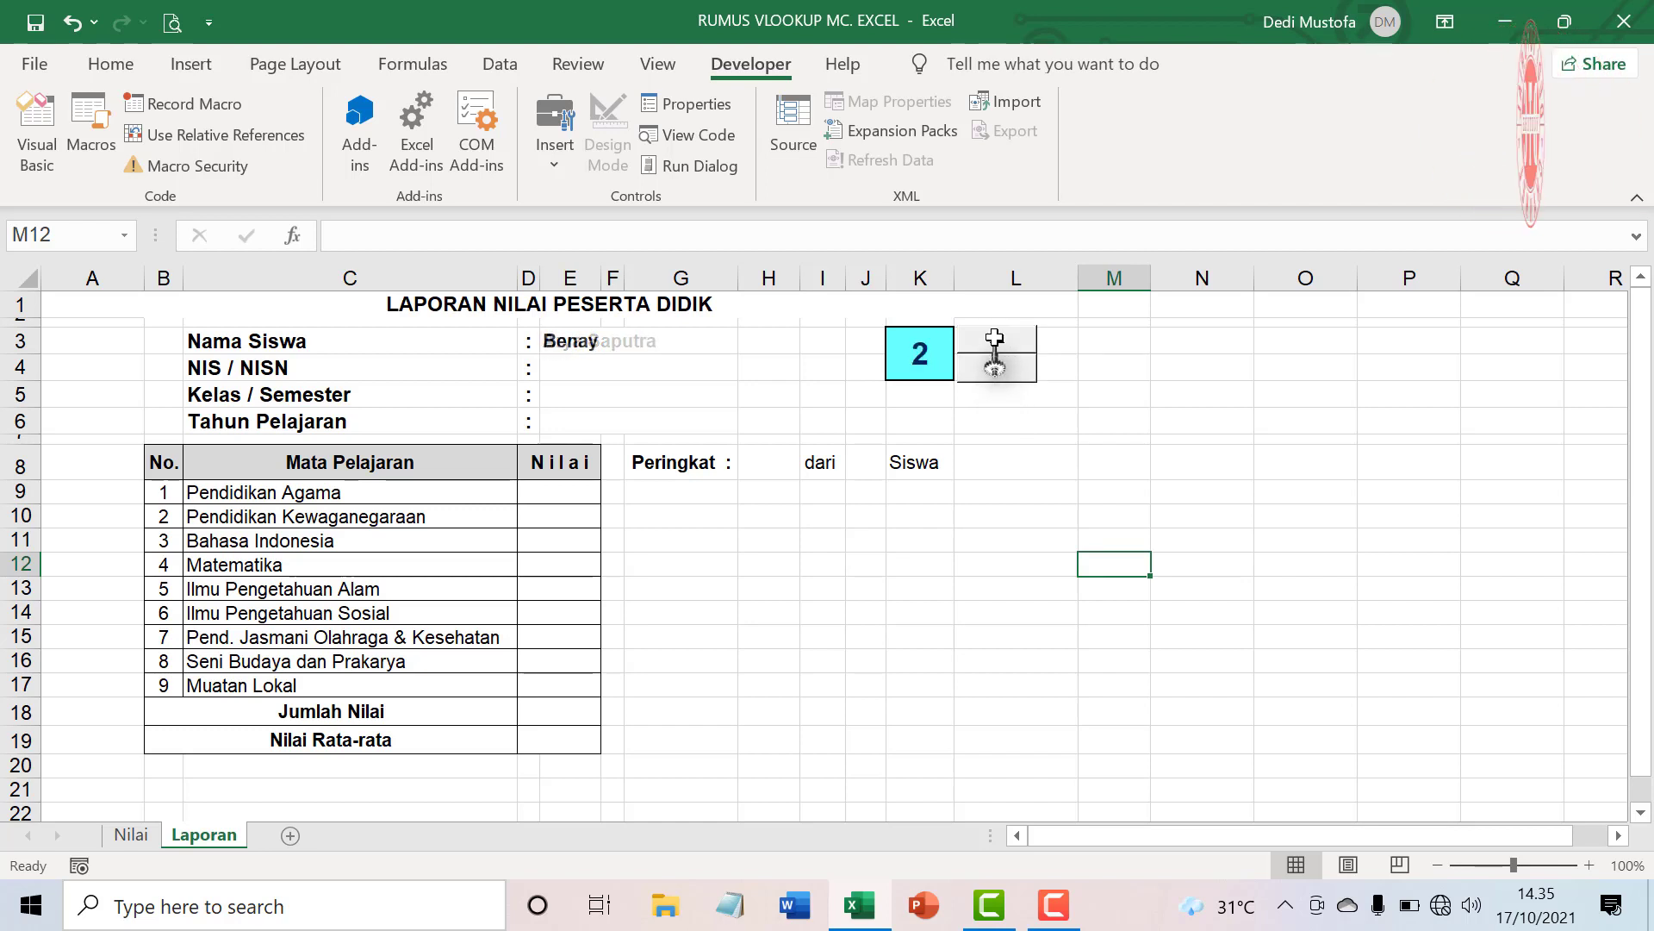
pyautogui.click(997, 340)
pyautogui.click(1030, 490)
pyautogui.click(597, 372)
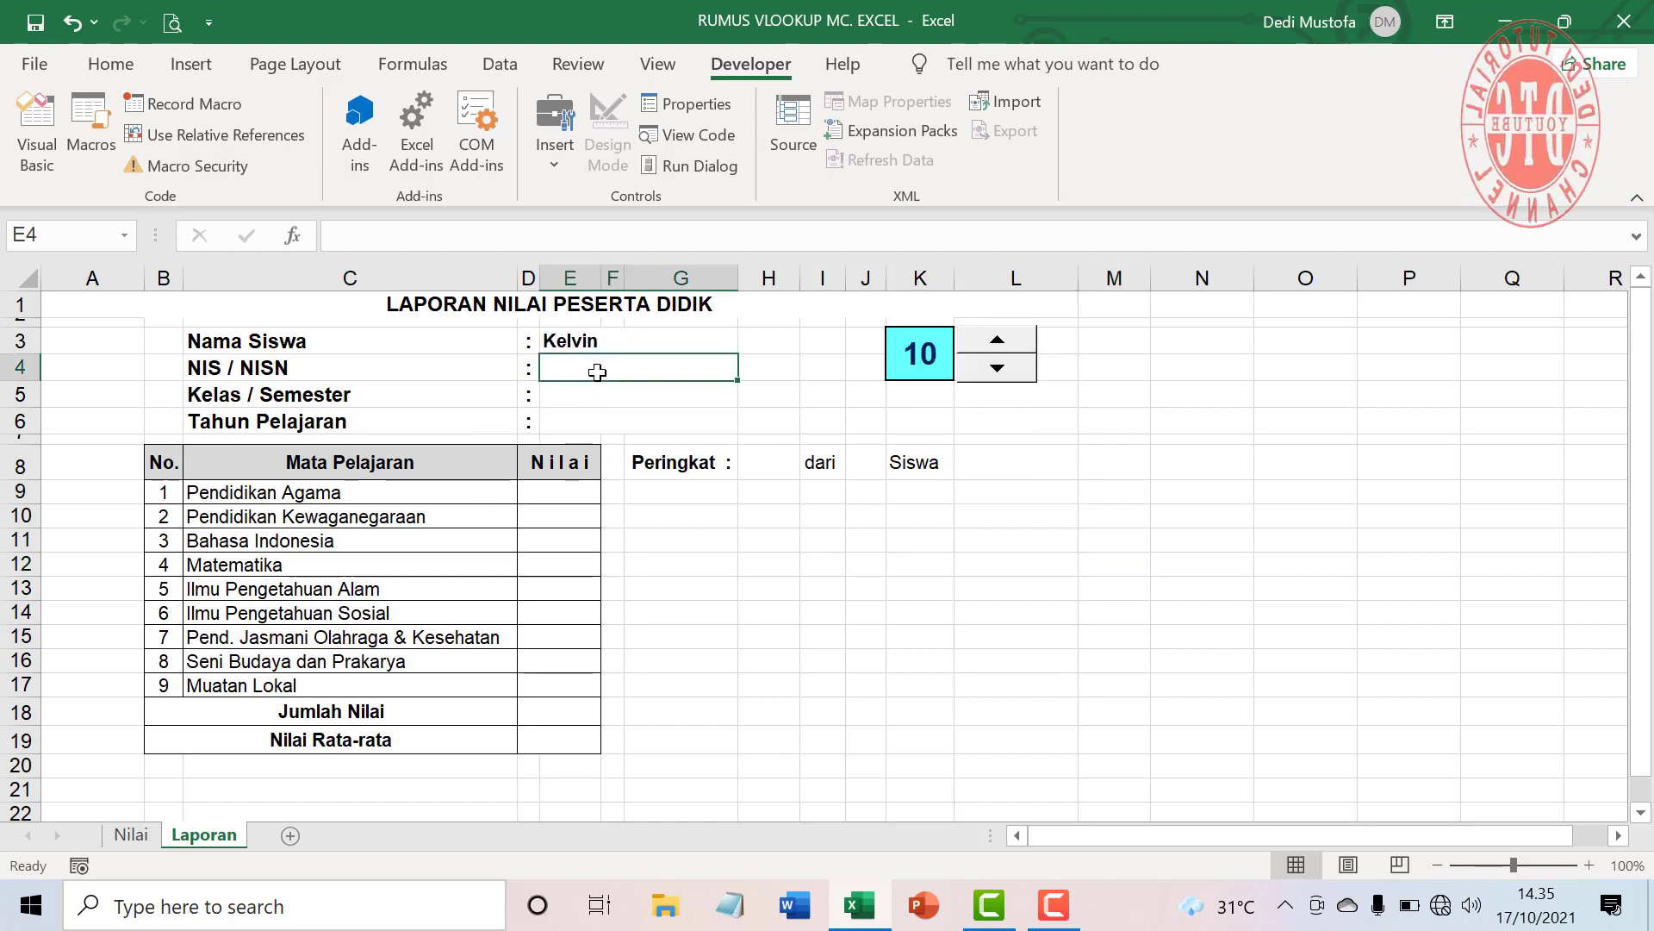
# - Begin the NIS / NISN formula in E4 as =VLOOKUP(K3;NILAI;2)&" / "&
pyautogui.write('=')
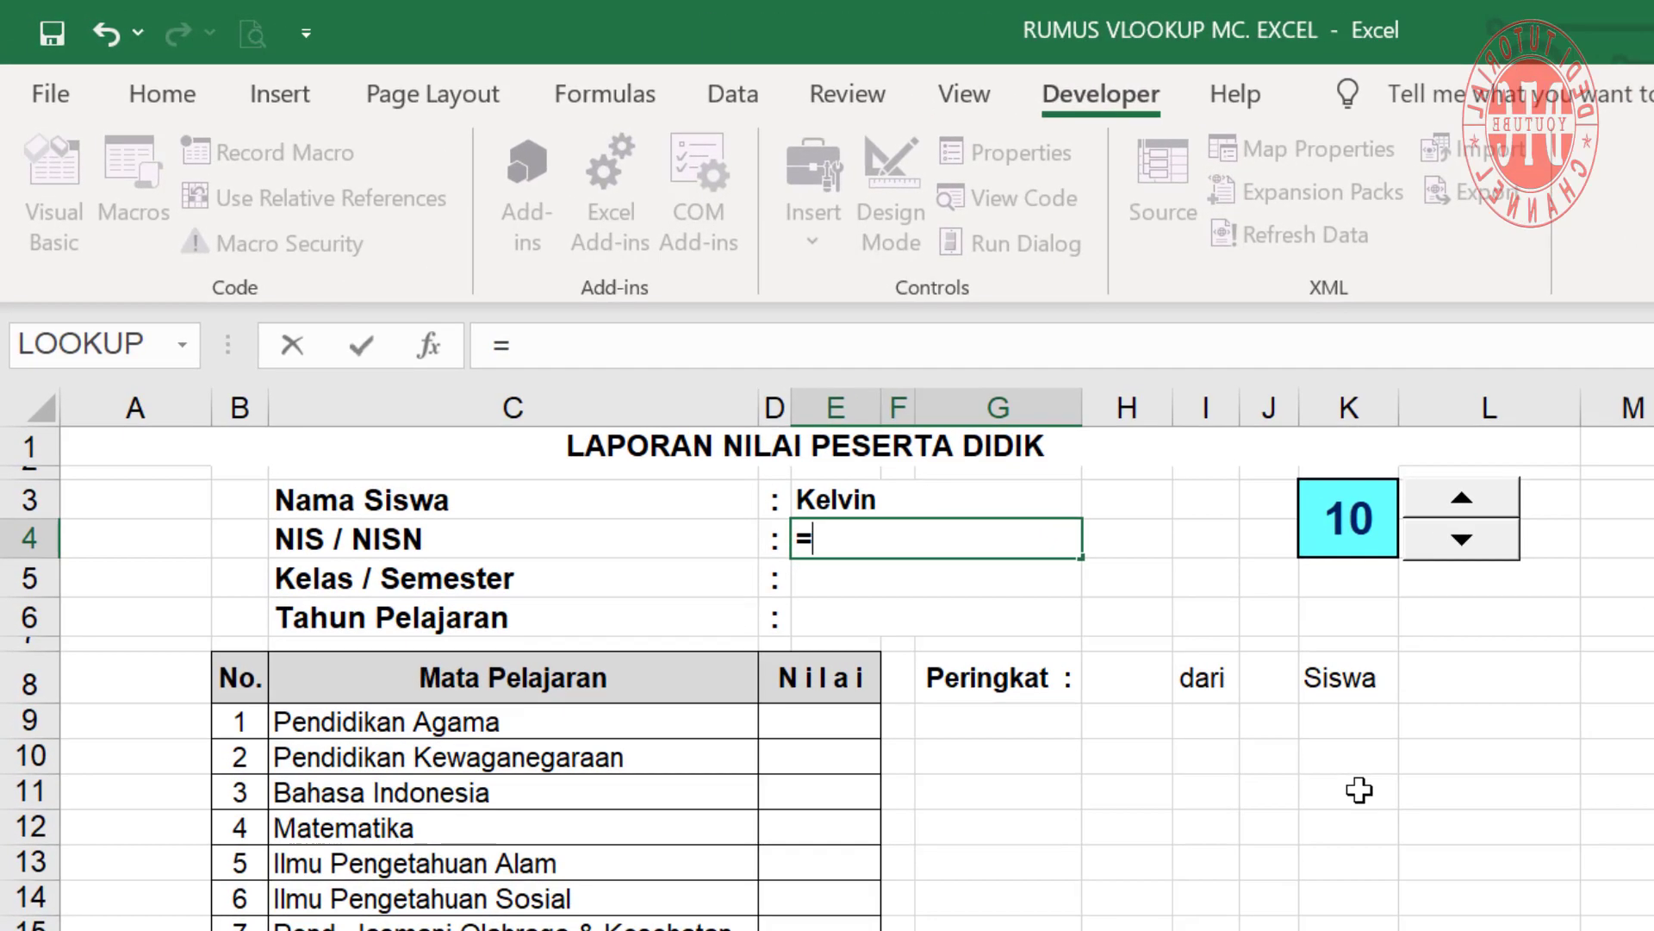
pyautogui.write('VLOOKUP(')
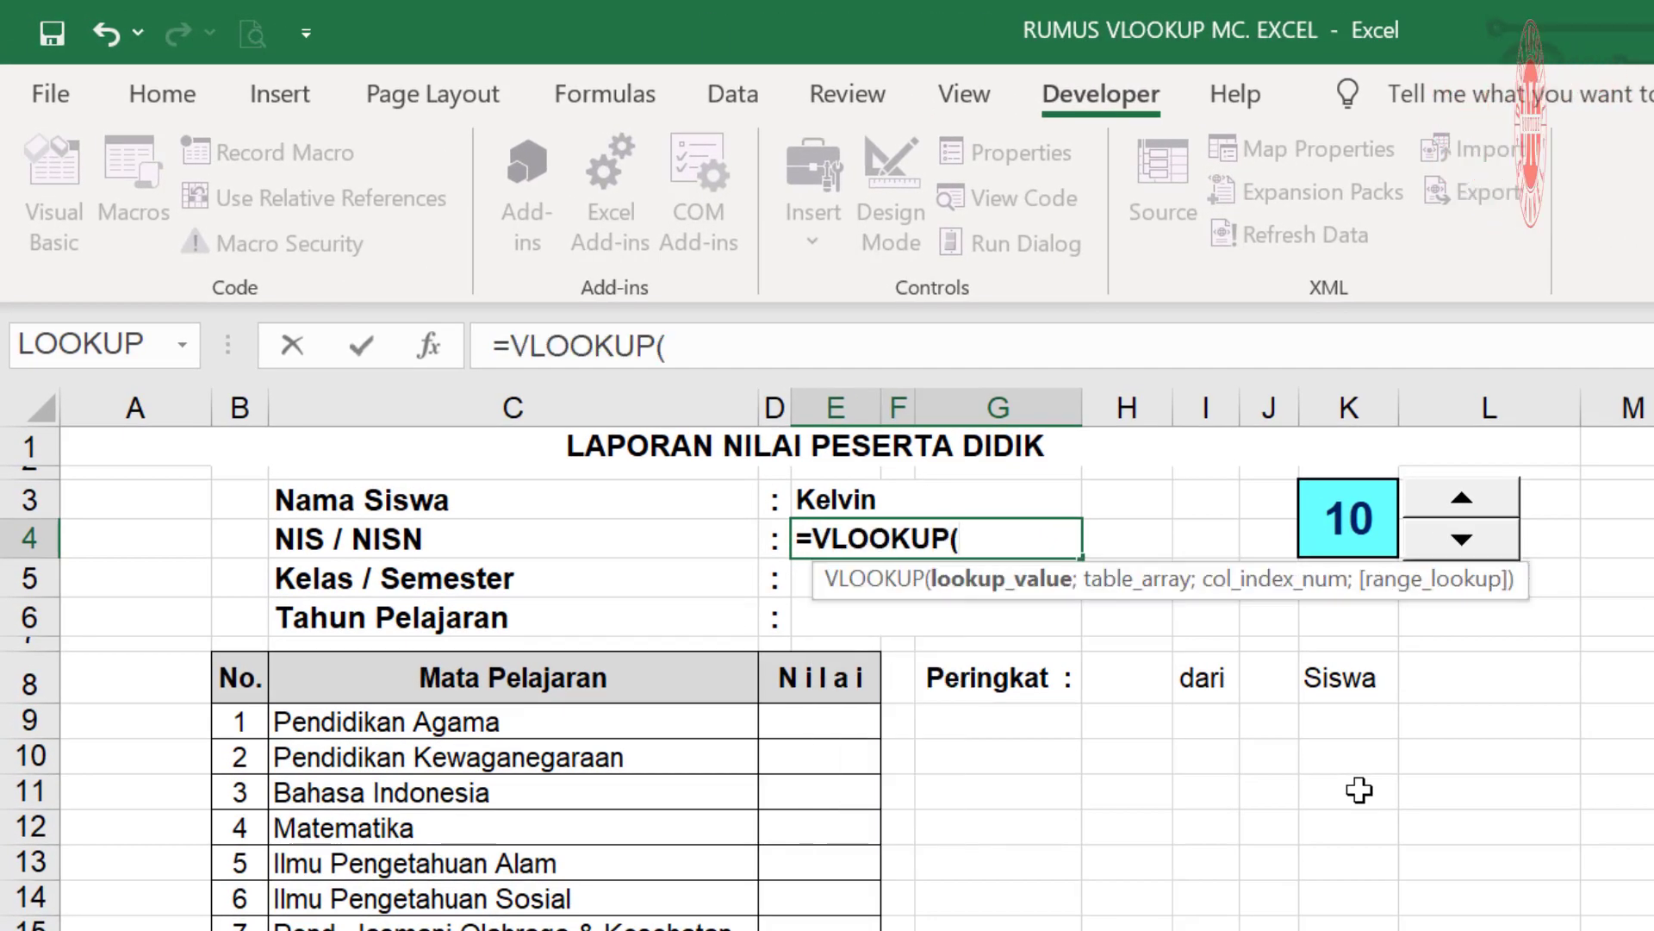
pyautogui.click(1337, 518)
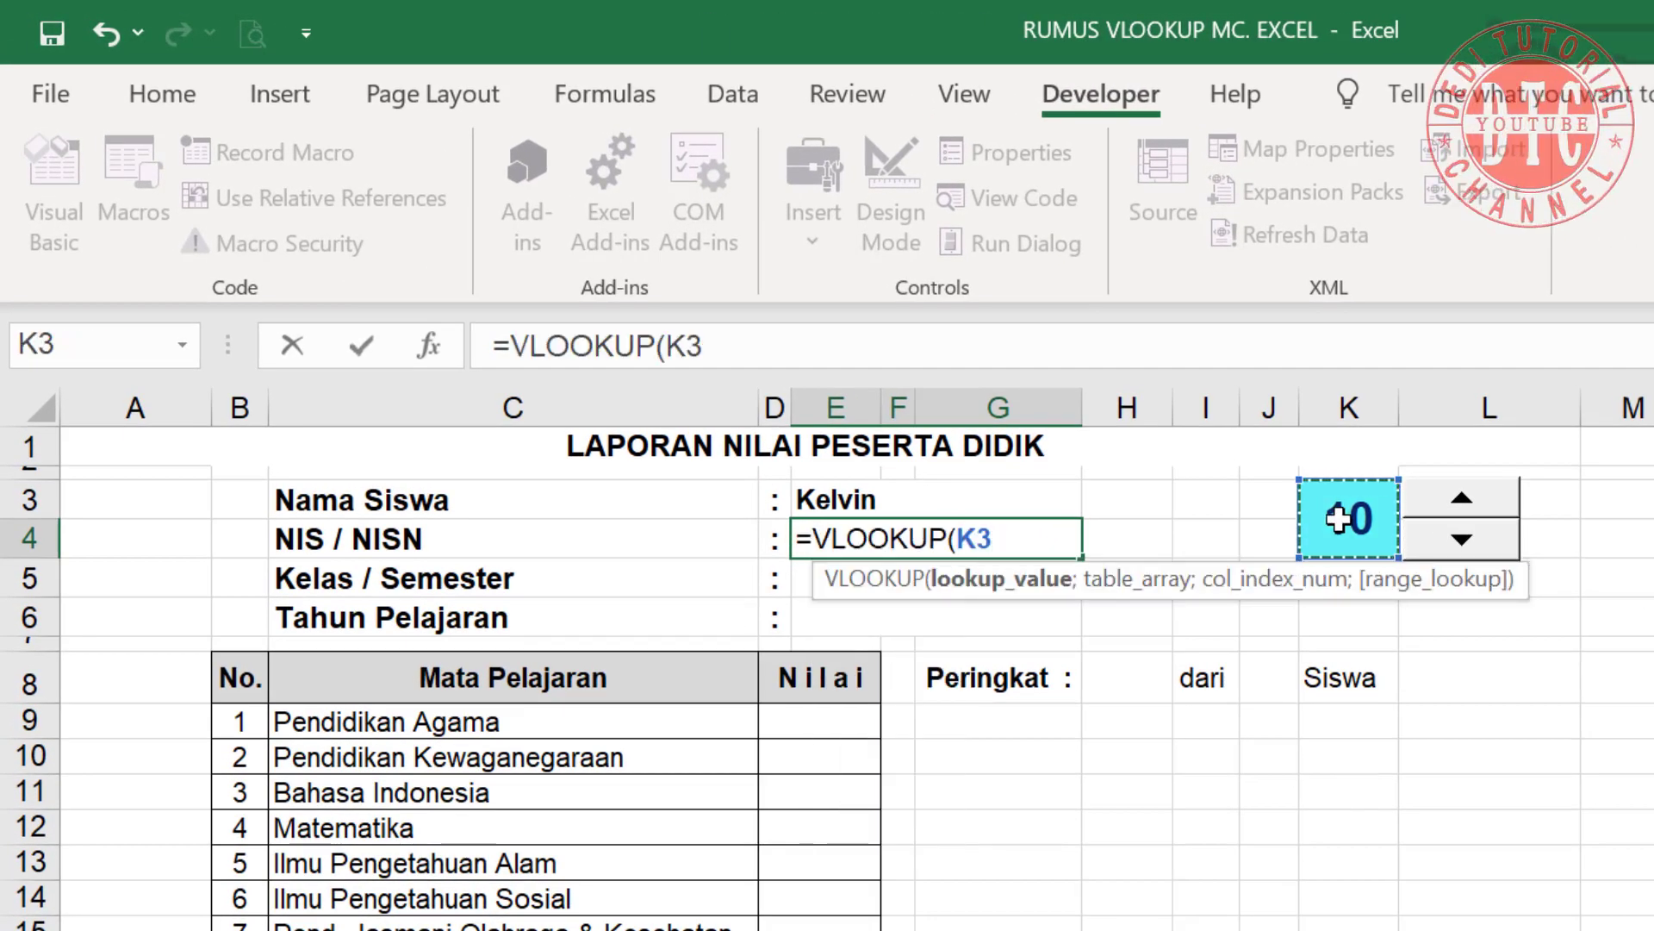
pyautogui.write(';NILAI')
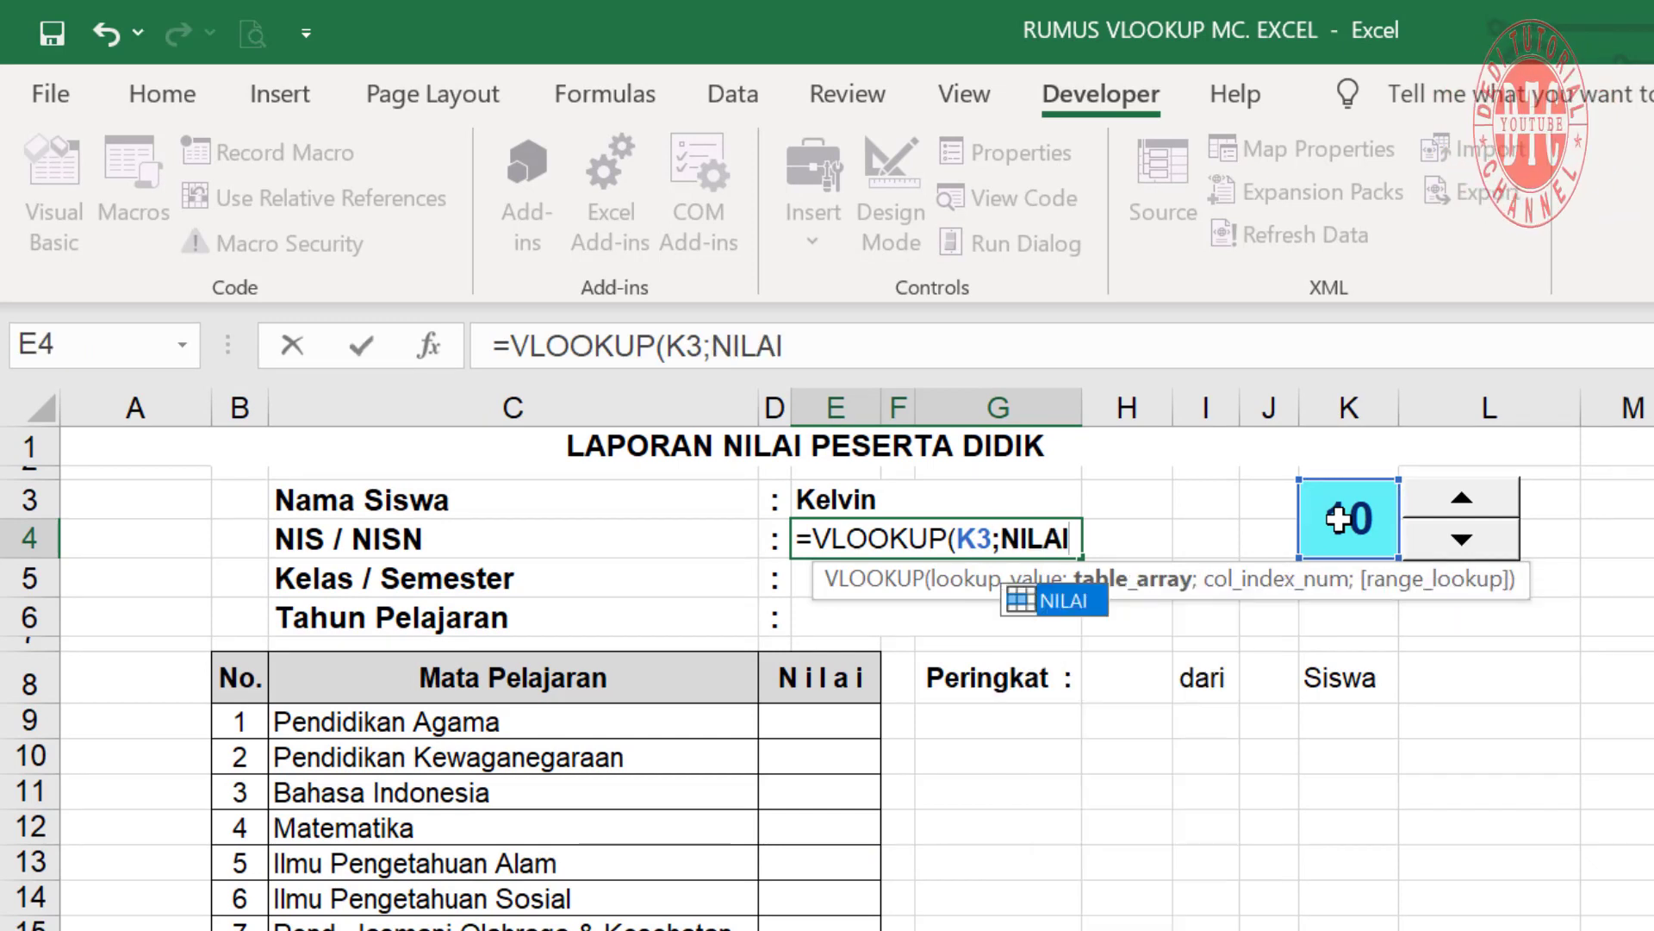
pyautogui.write(';')
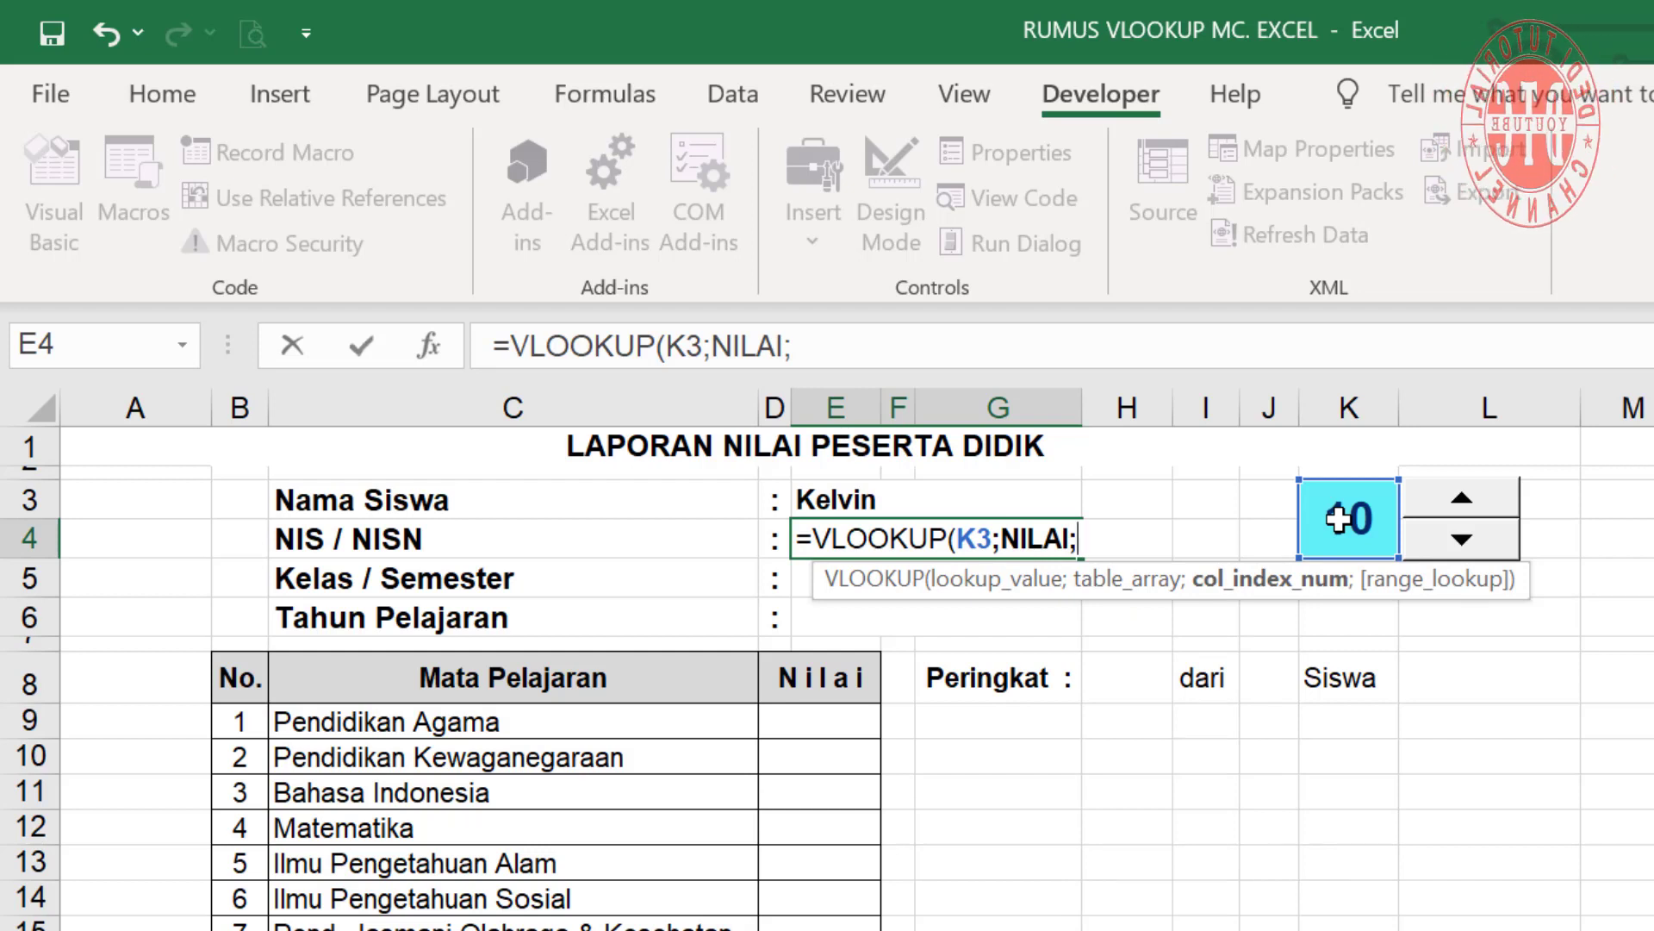
pyautogui.write('2)')
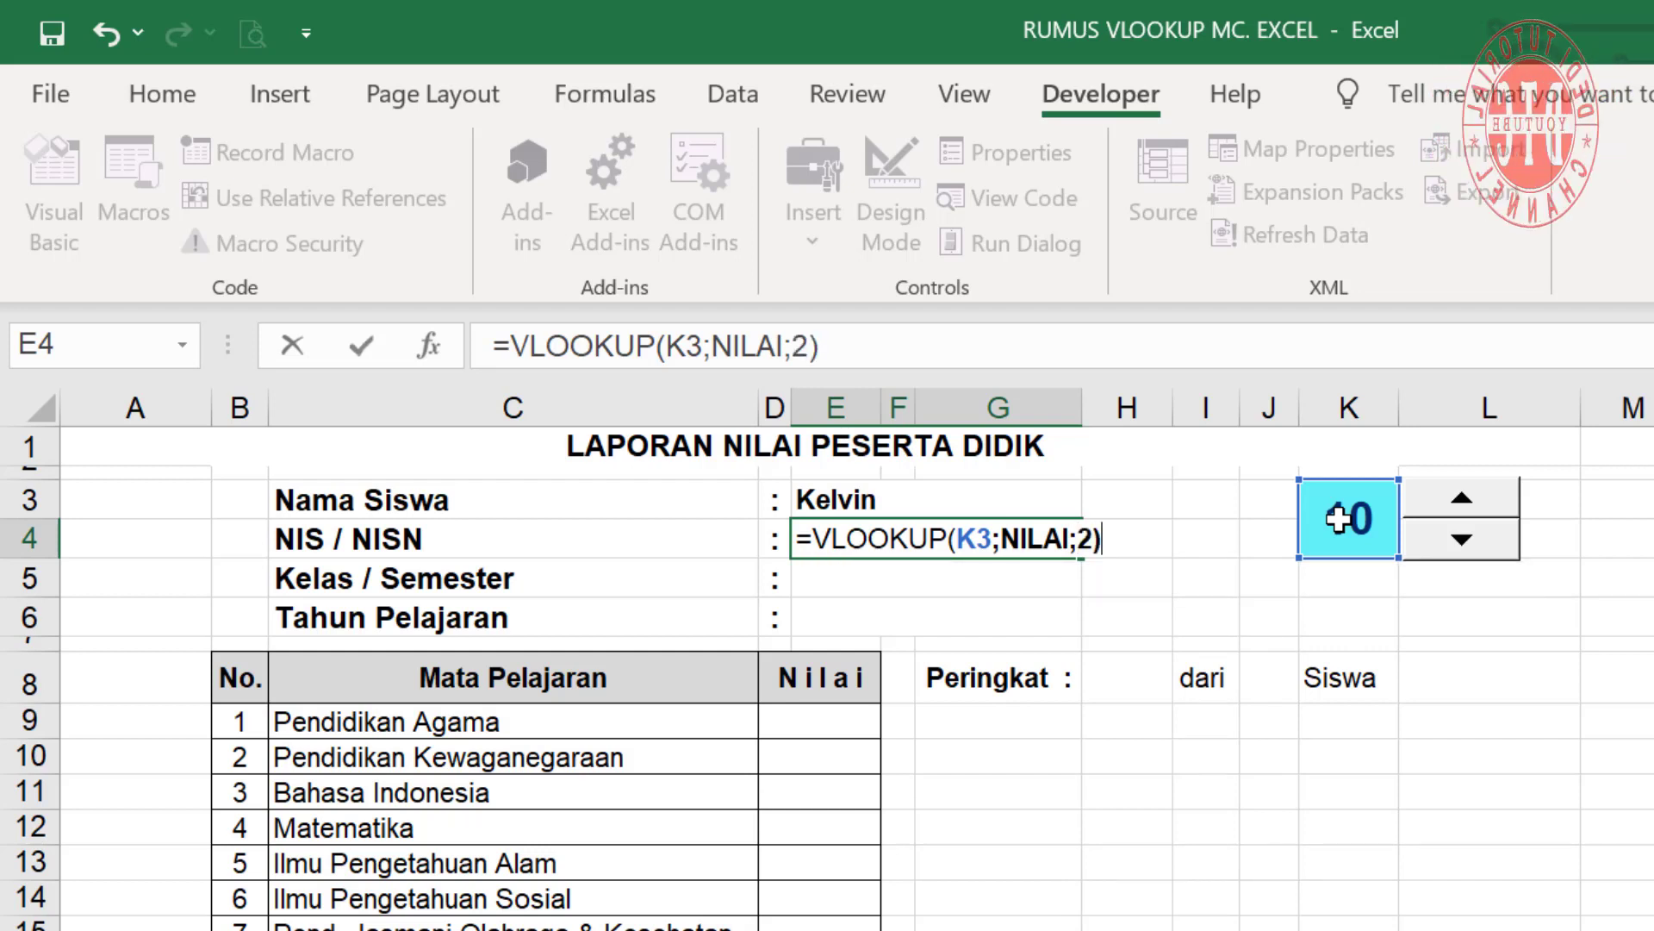
pyautogui.write('&" /')
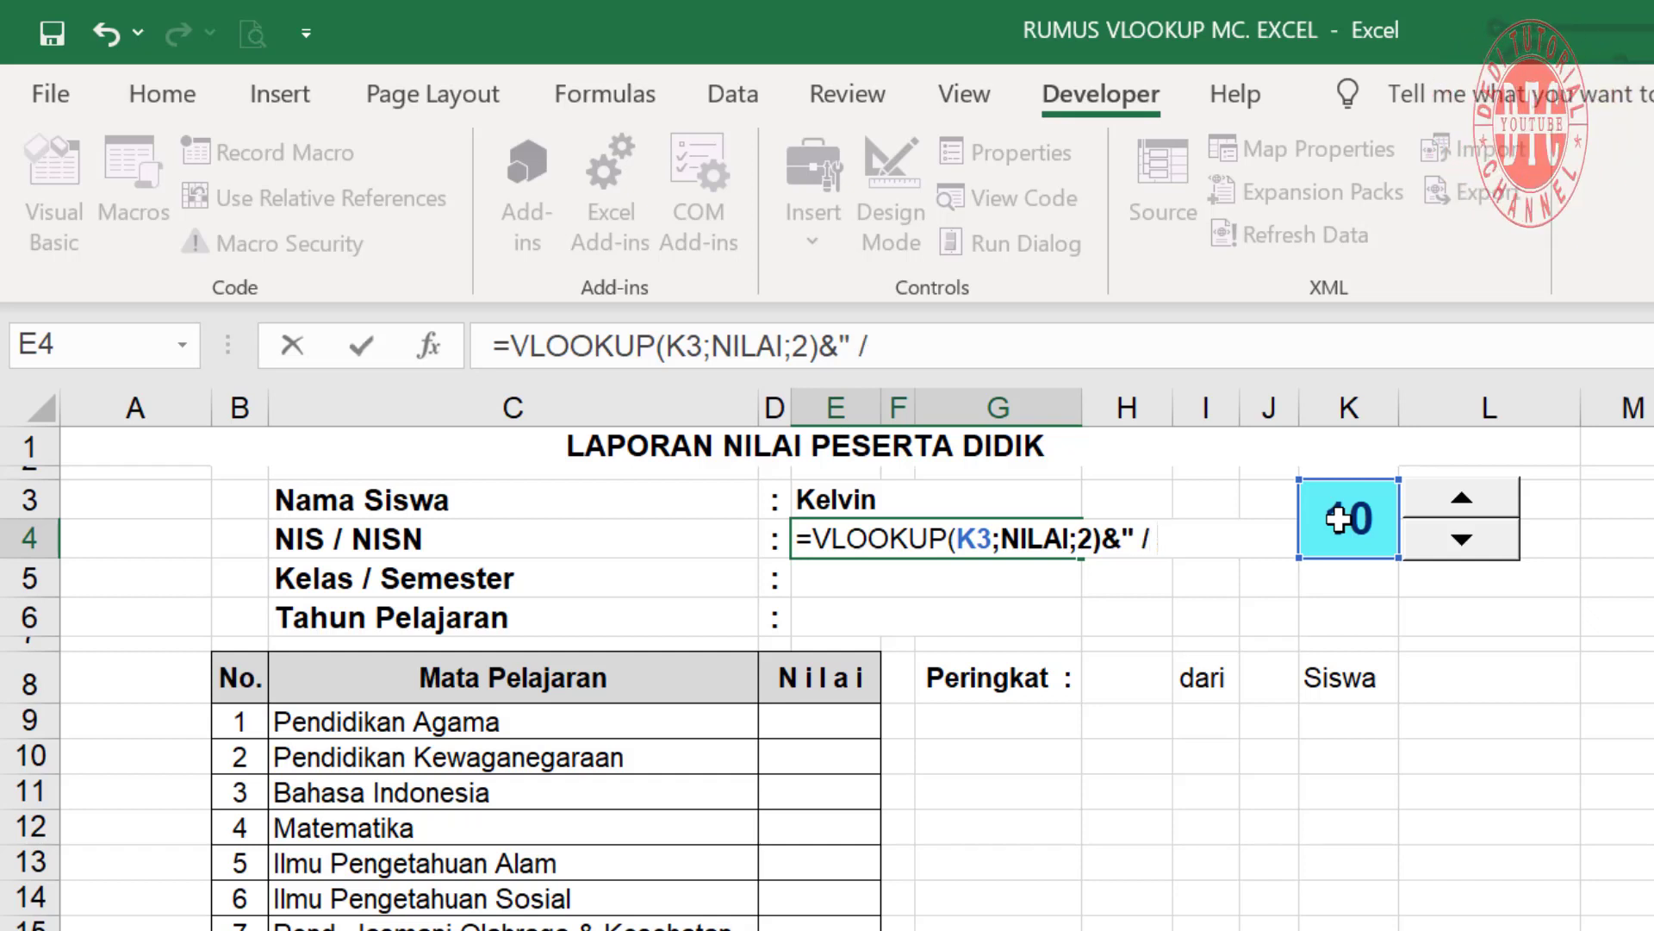
pyautogui.write('"')
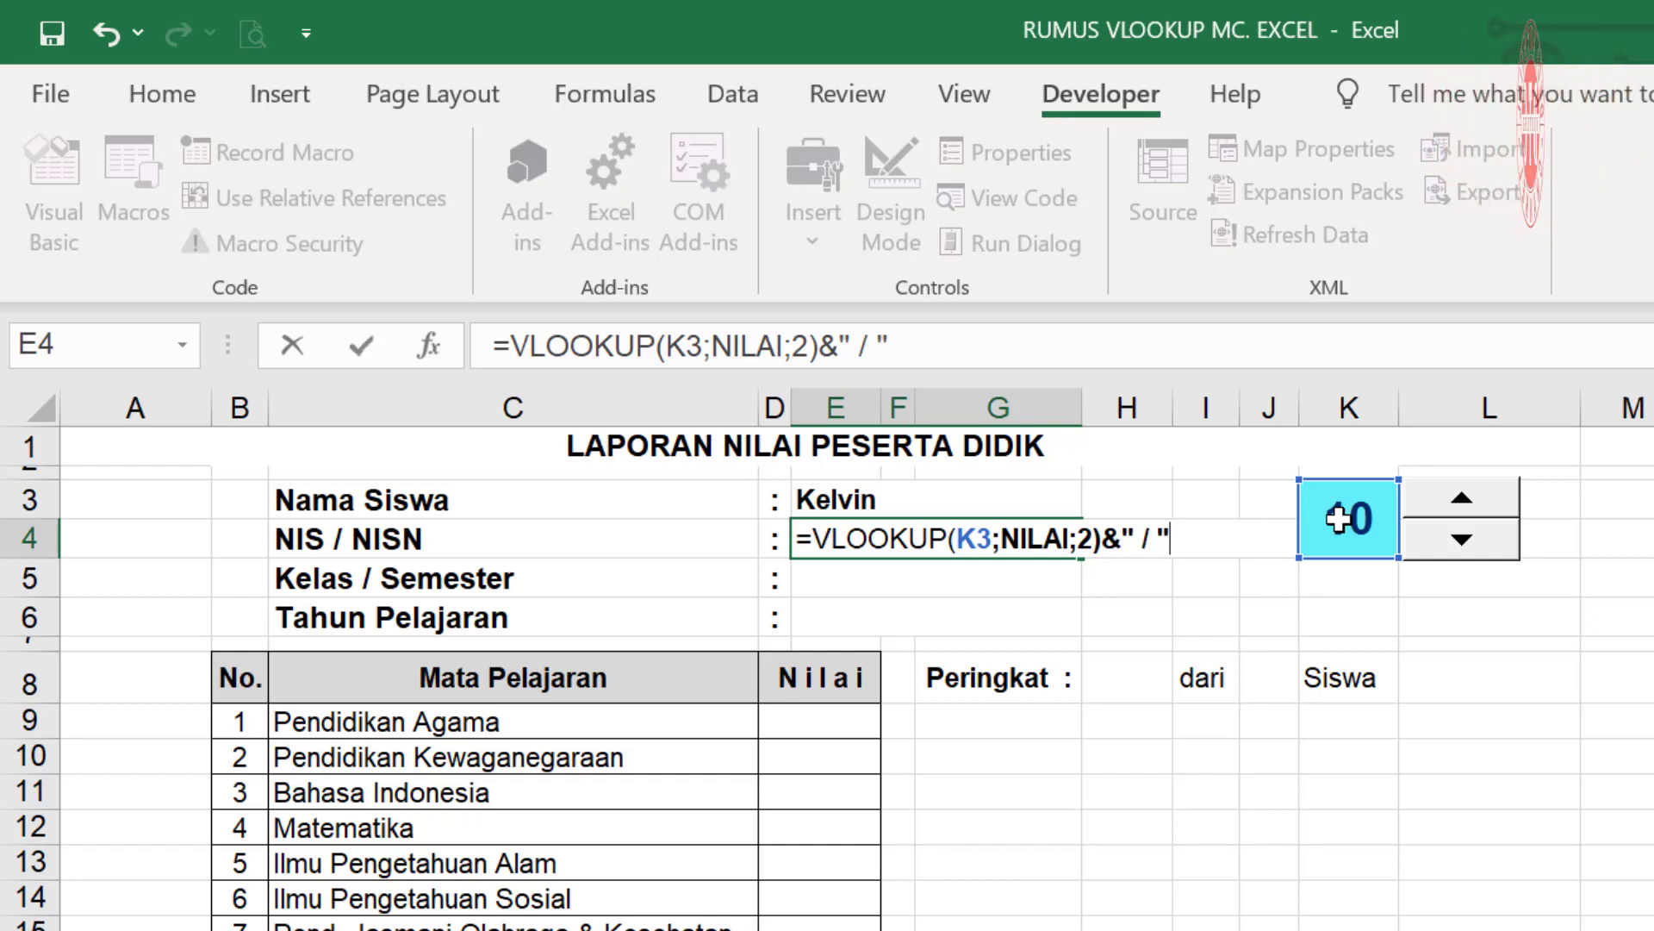
pyautogui.write('&')
# - Copy the VLOOKUP expression to the end of the E4 formula with column index 3, giving =VLOOKUP(K3;NILAI;2)&" / "&VLOOKUP(K3;NILAI;3)
pyautogui.moveTo(510, 346); pyautogui.dragTo(809, 401)
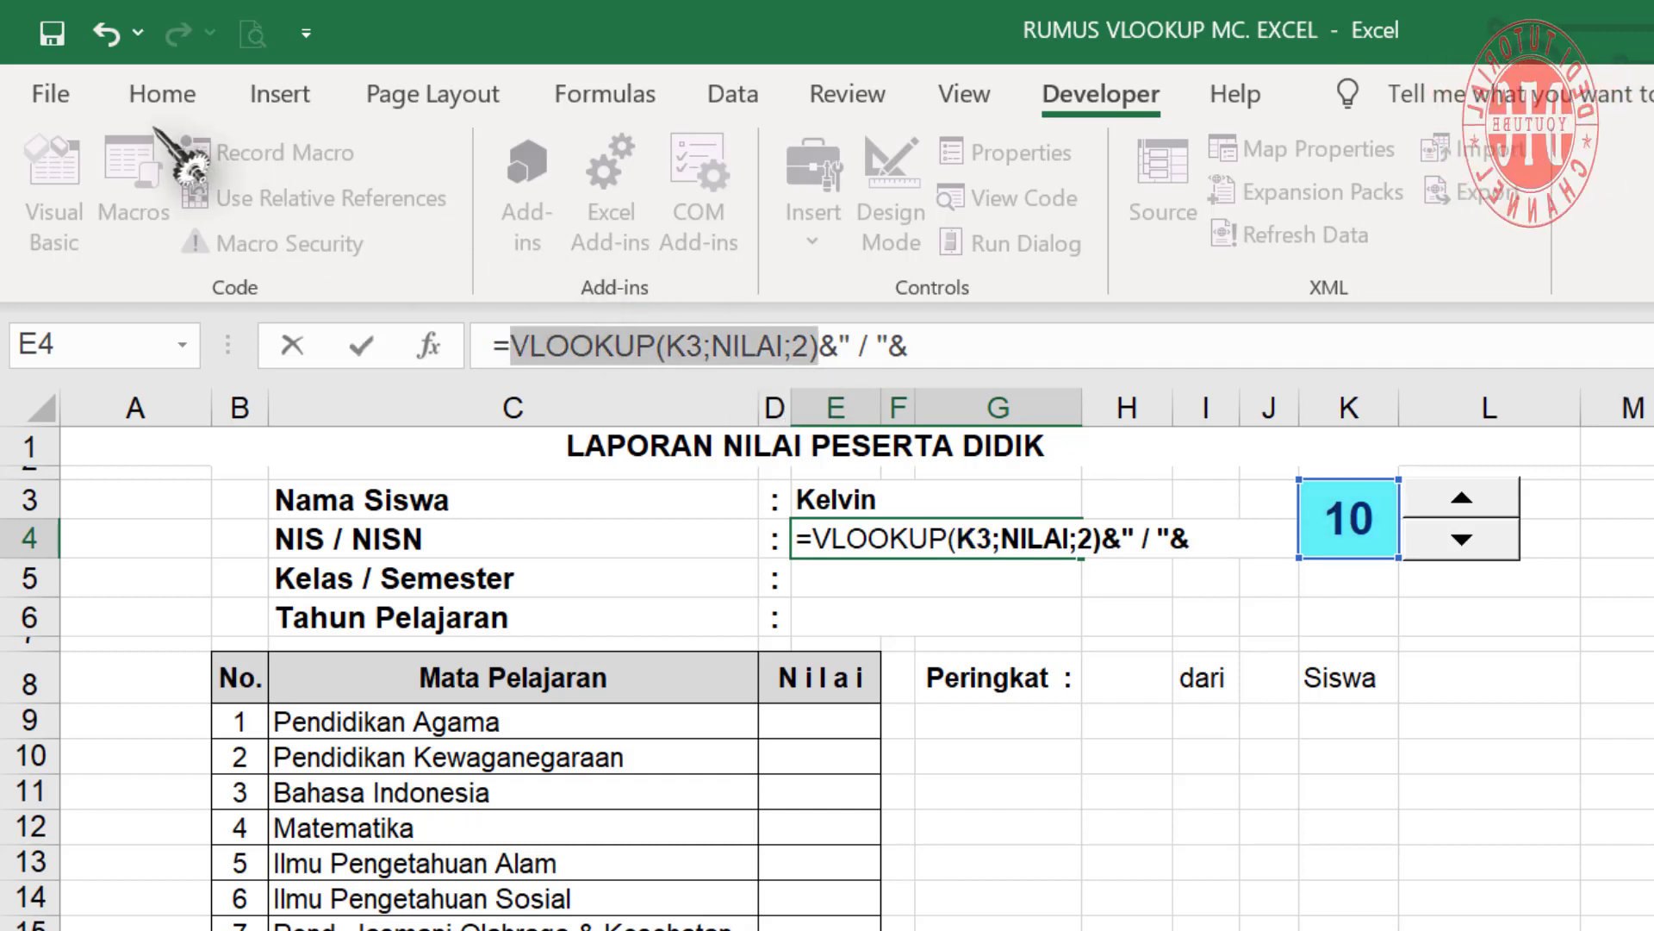
pyautogui.click(164, 96)
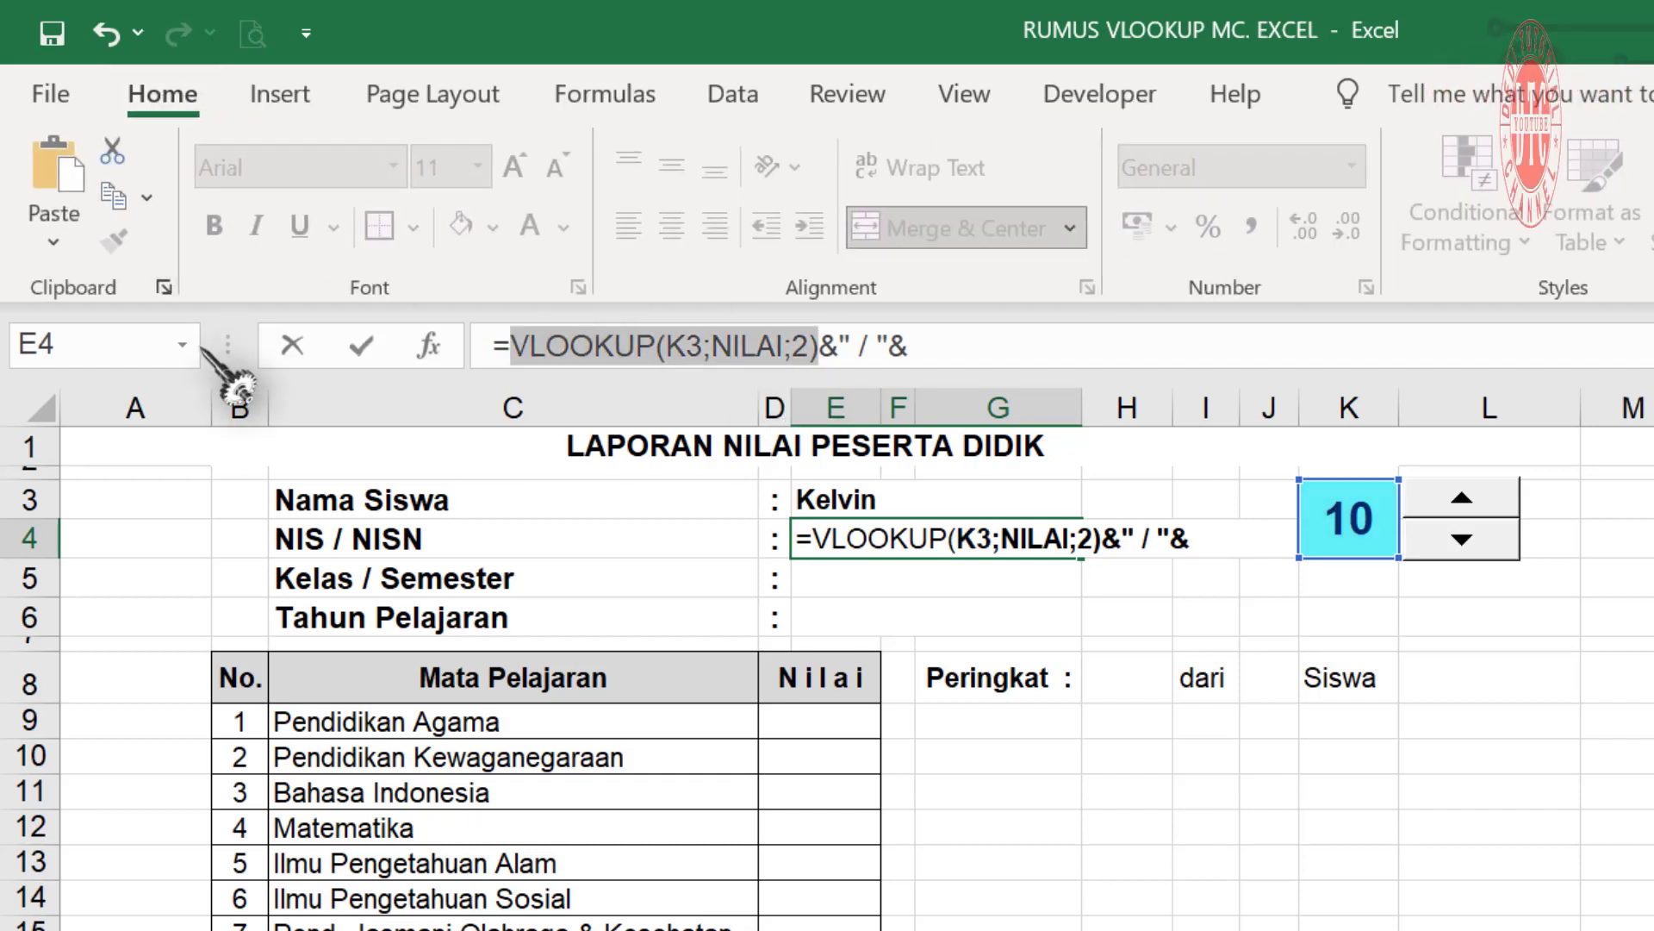
pyautogui.click(123, 200)
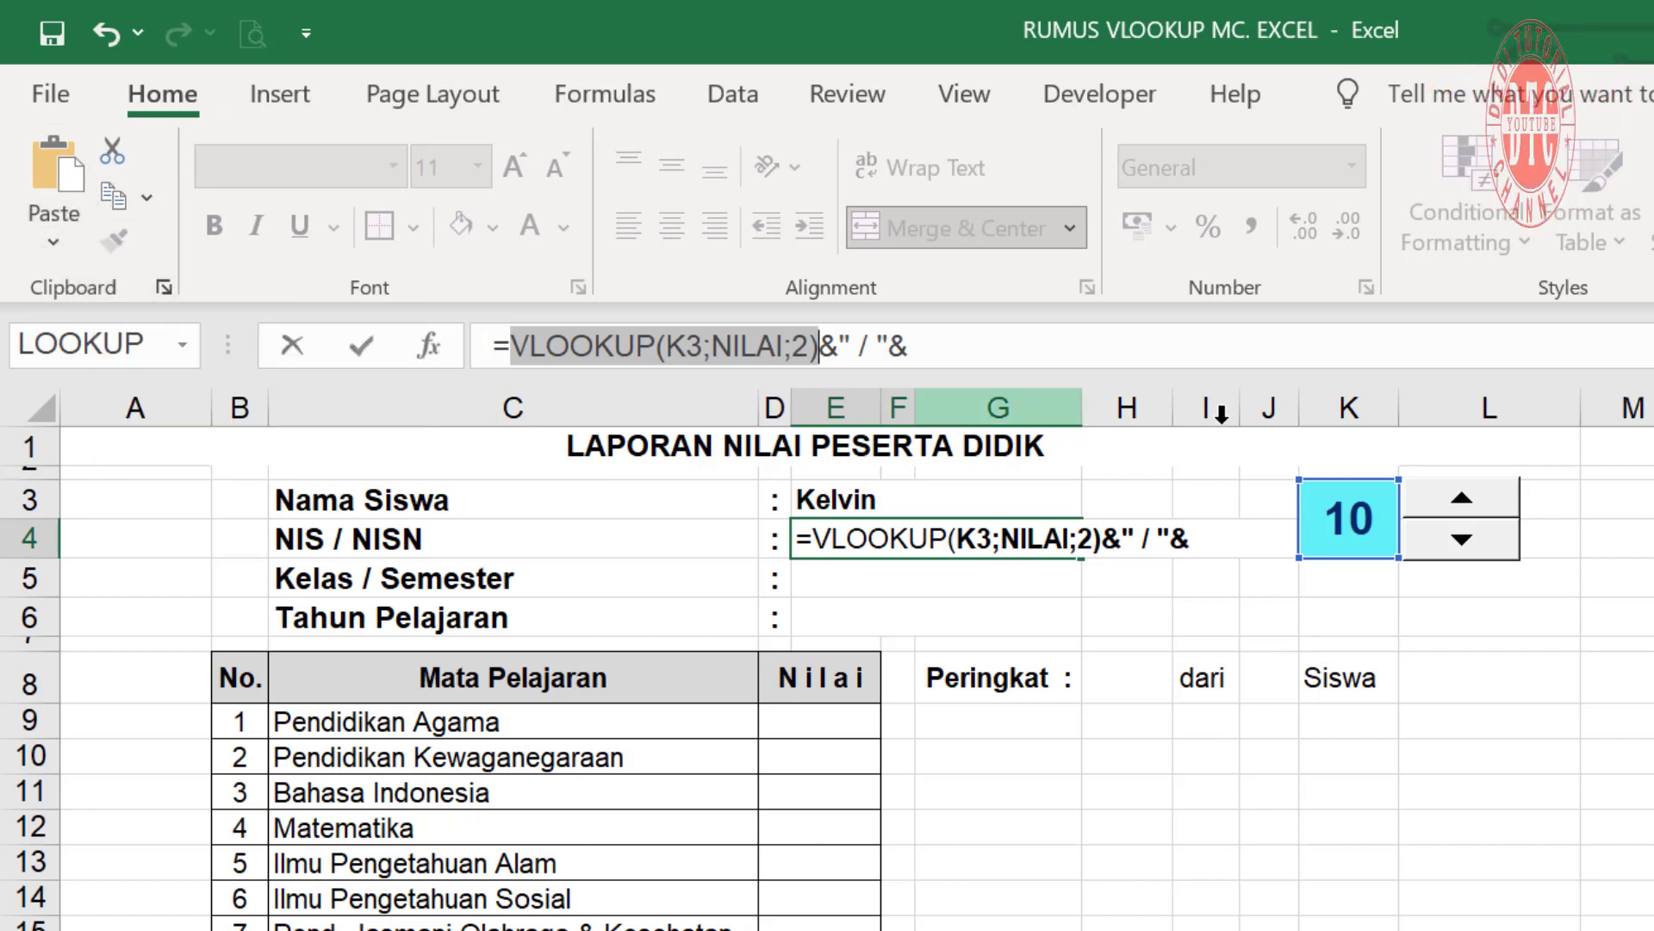
pyautogui.click(953, 364)
pyautogui.click(47, 181)
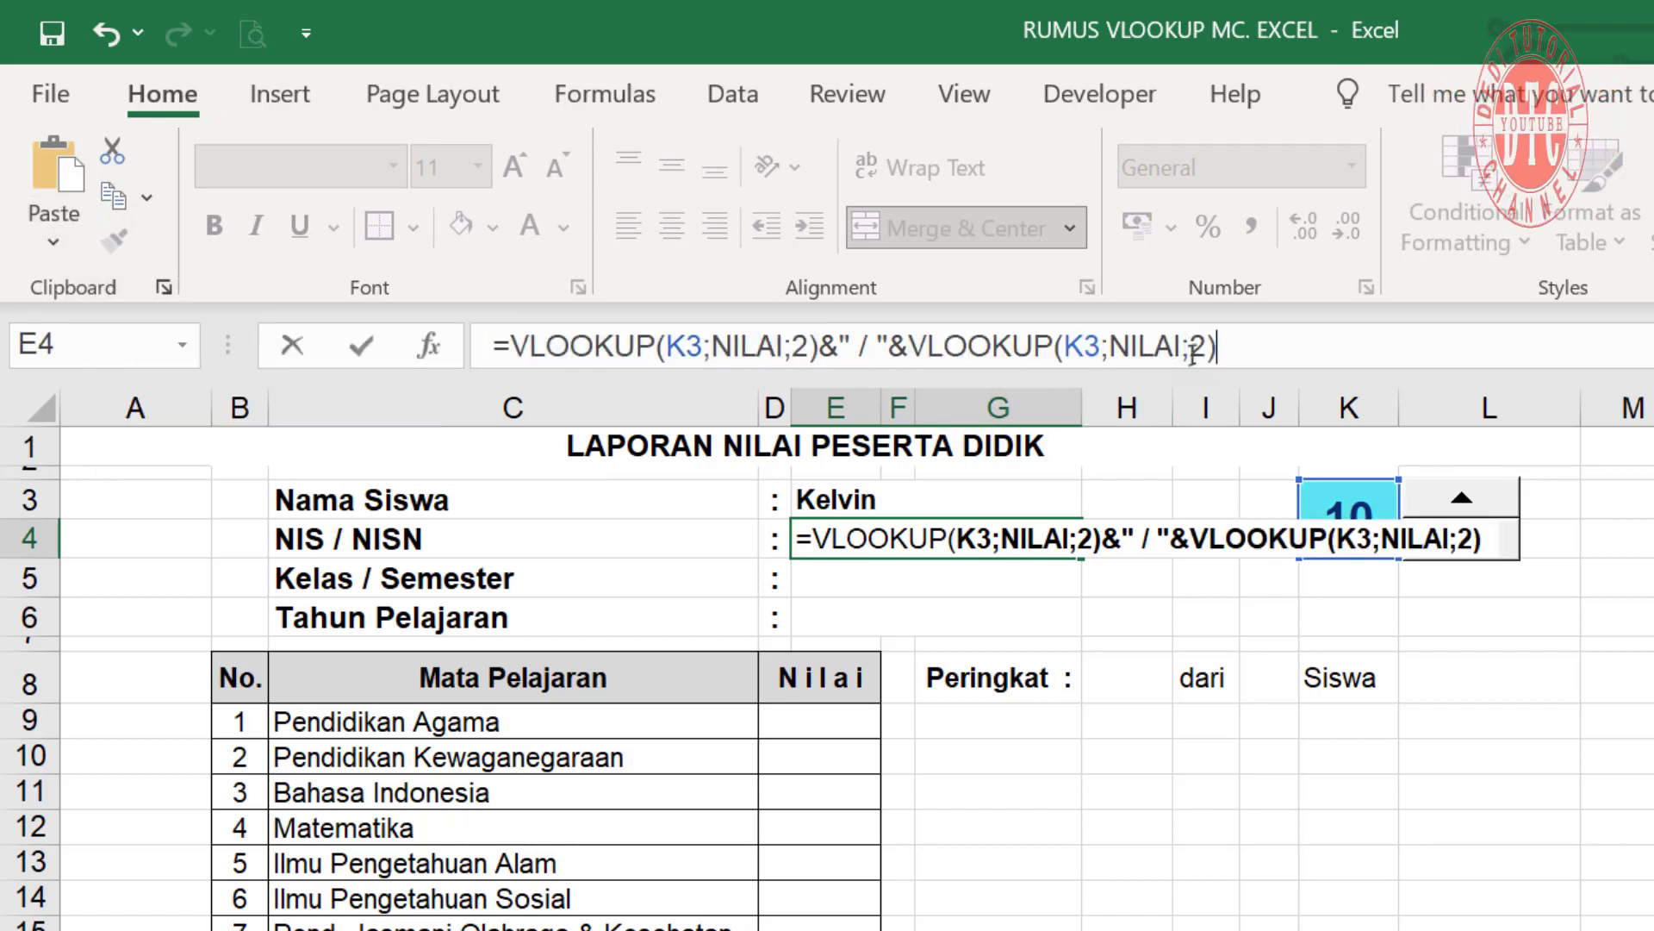
pyautogui.doubleClick(1197, 355)
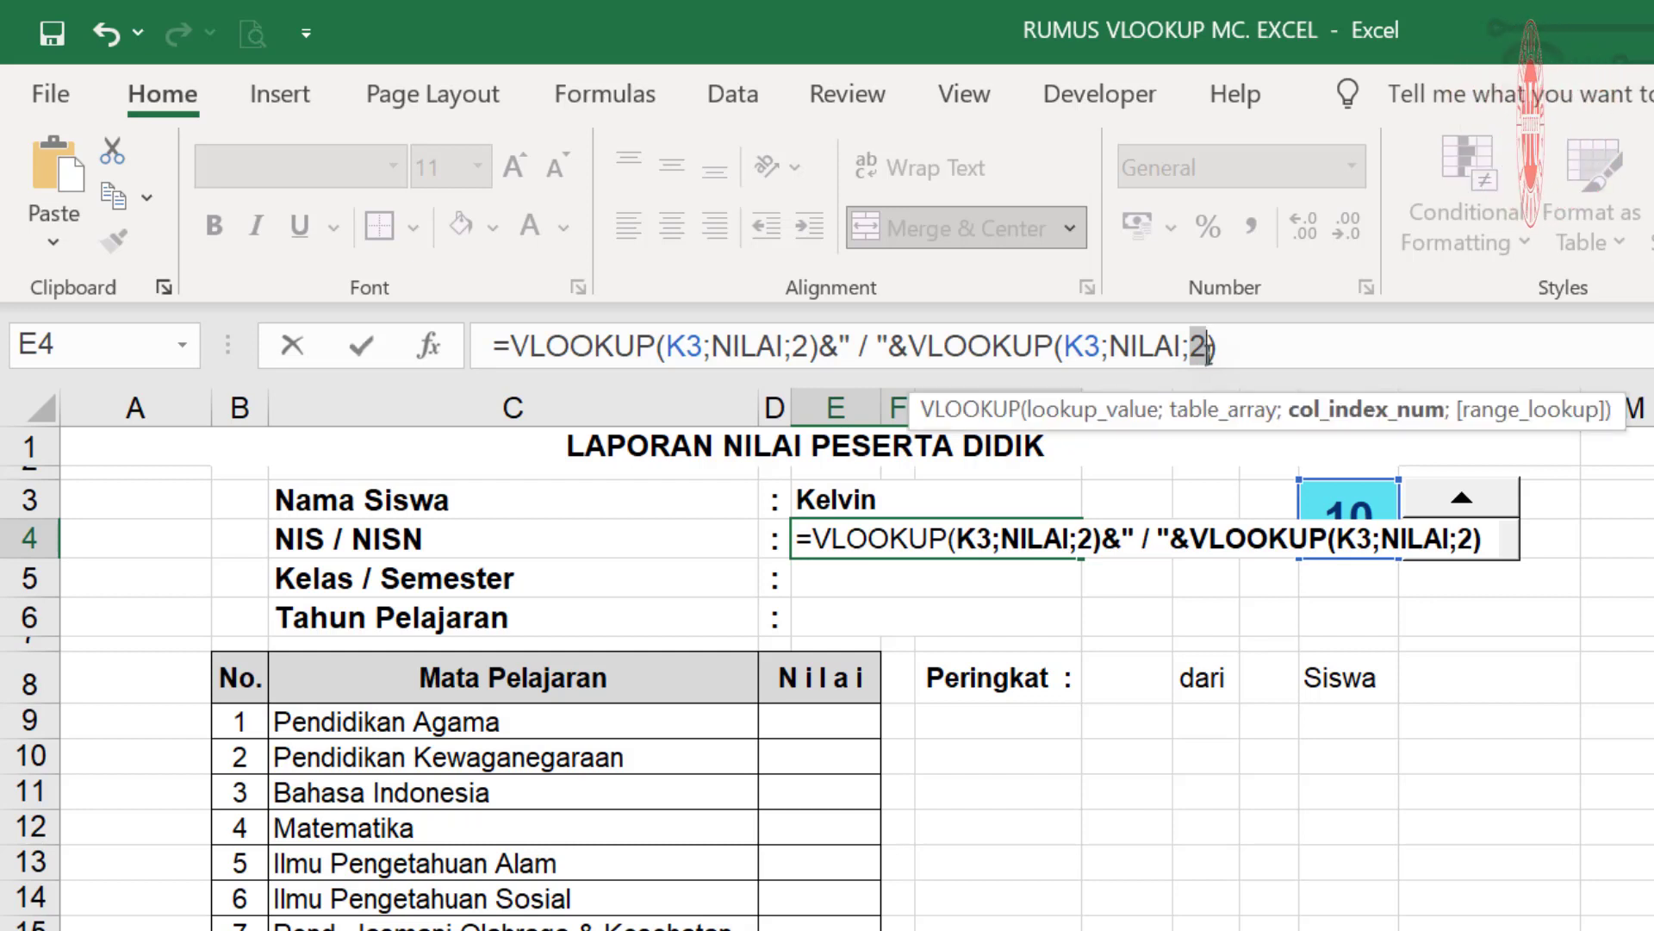
pyautogui.write('3')
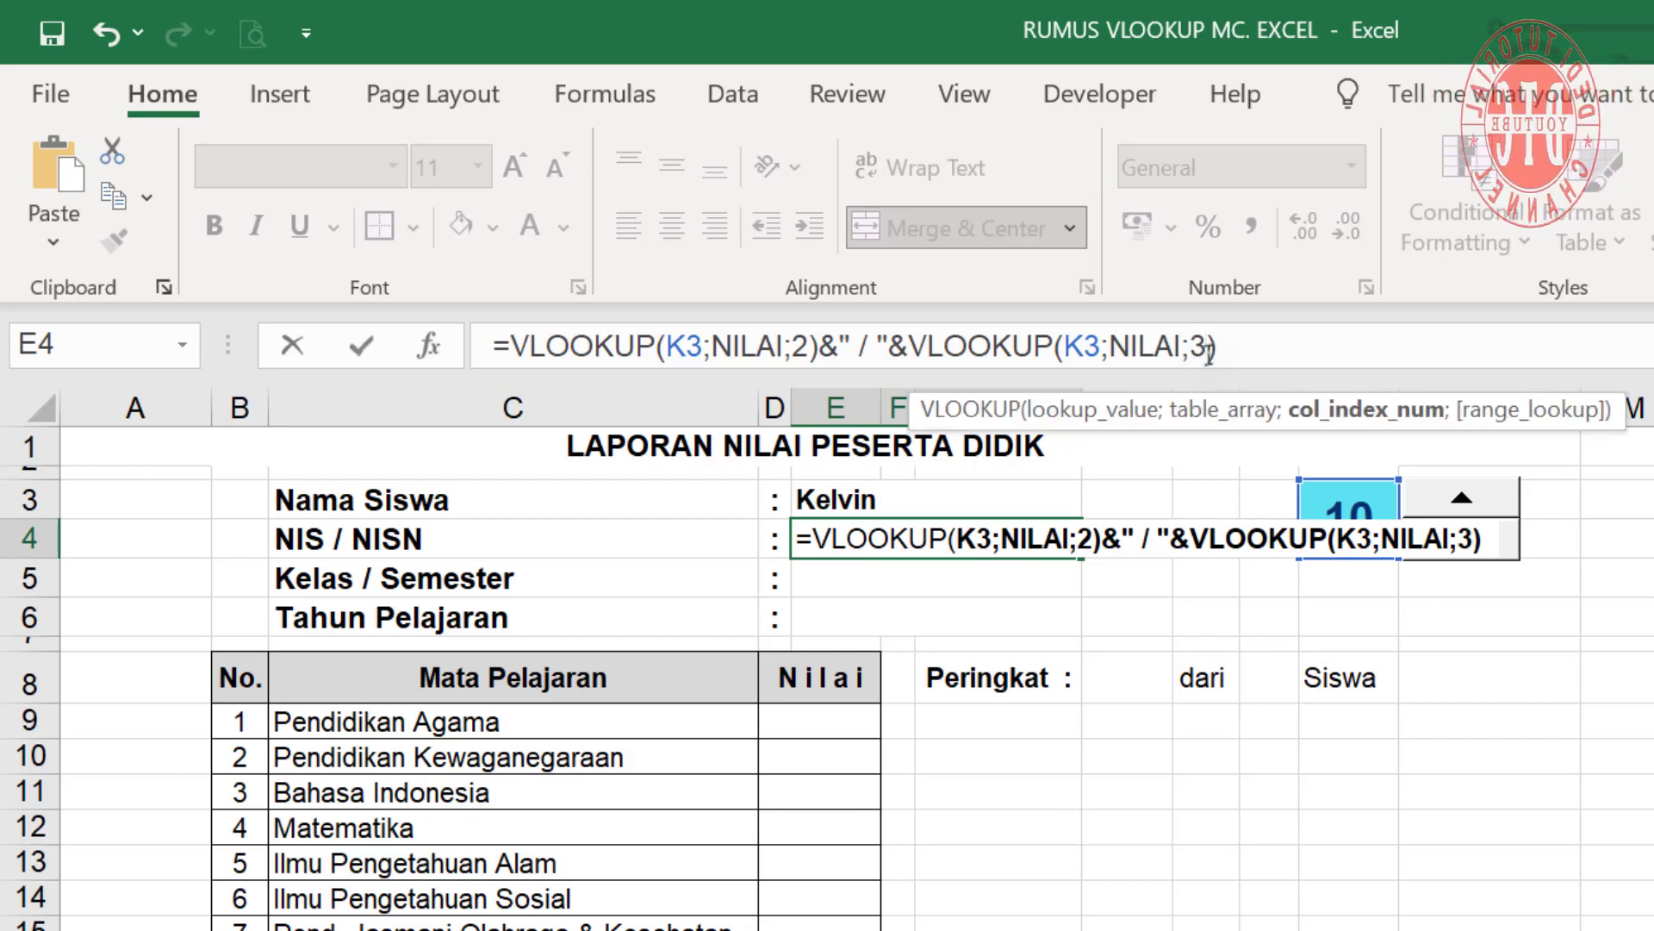
pyautogui.press('Return')
# - Test the NIS / NISN lookup by stepping the student number in K3 up to 14 with the spin control
pyautogui.click(1465, 497)
pyautogui.click(1465, 497)
pyautogui.click(1465, 497)
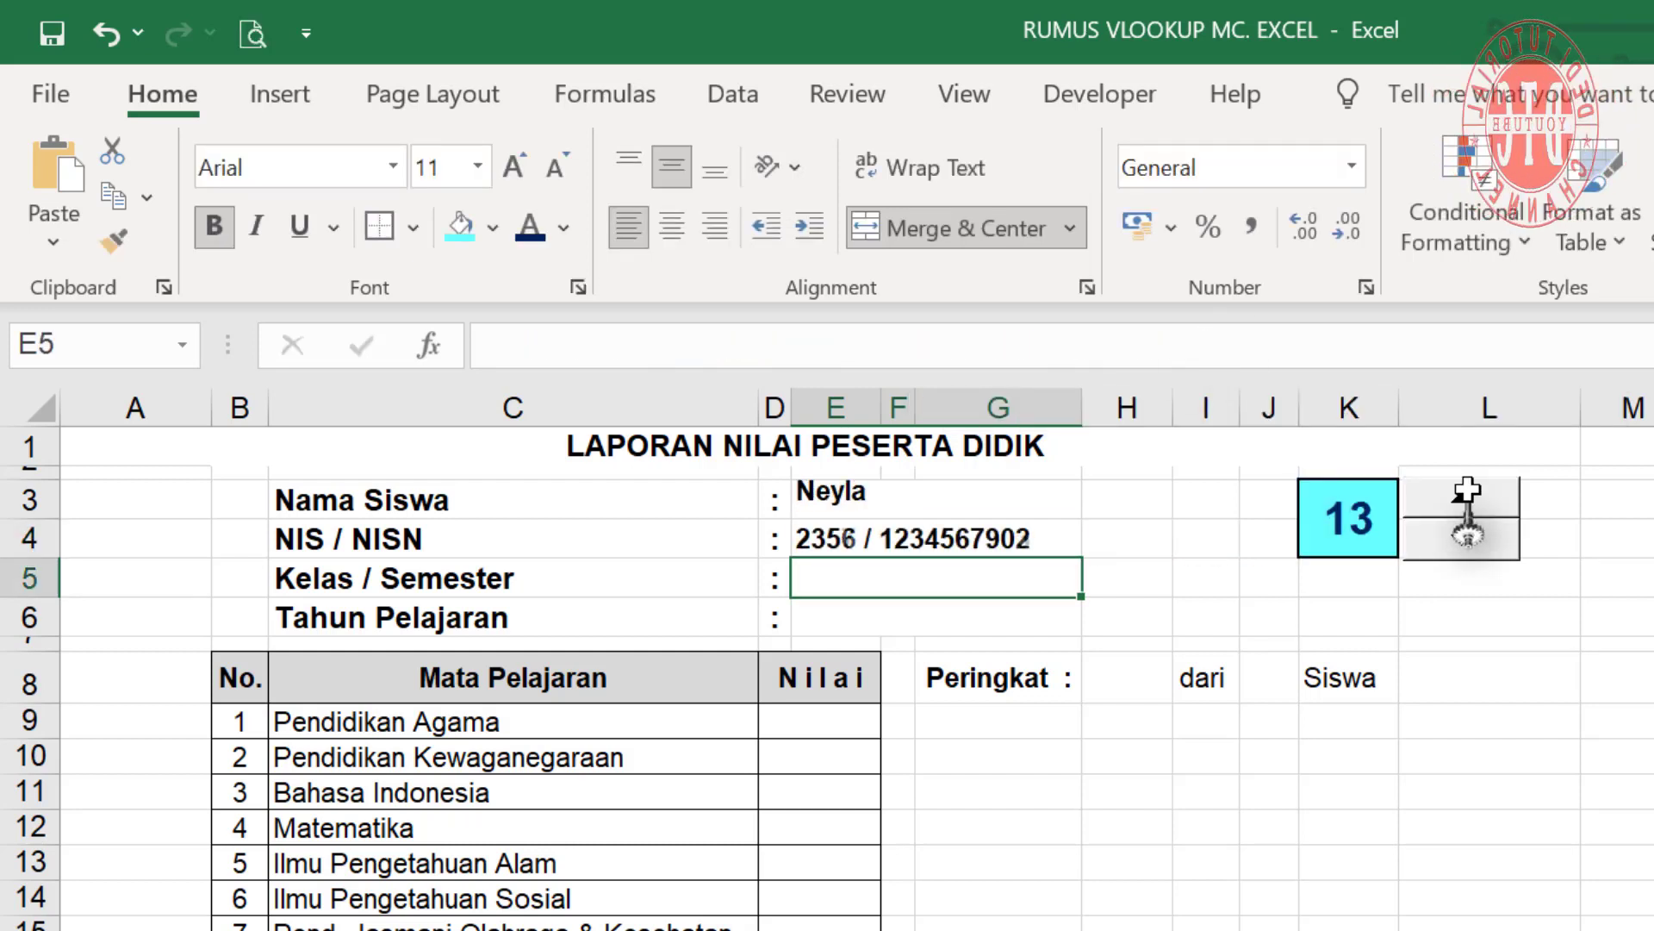
pyautogui.click(1465, 497)
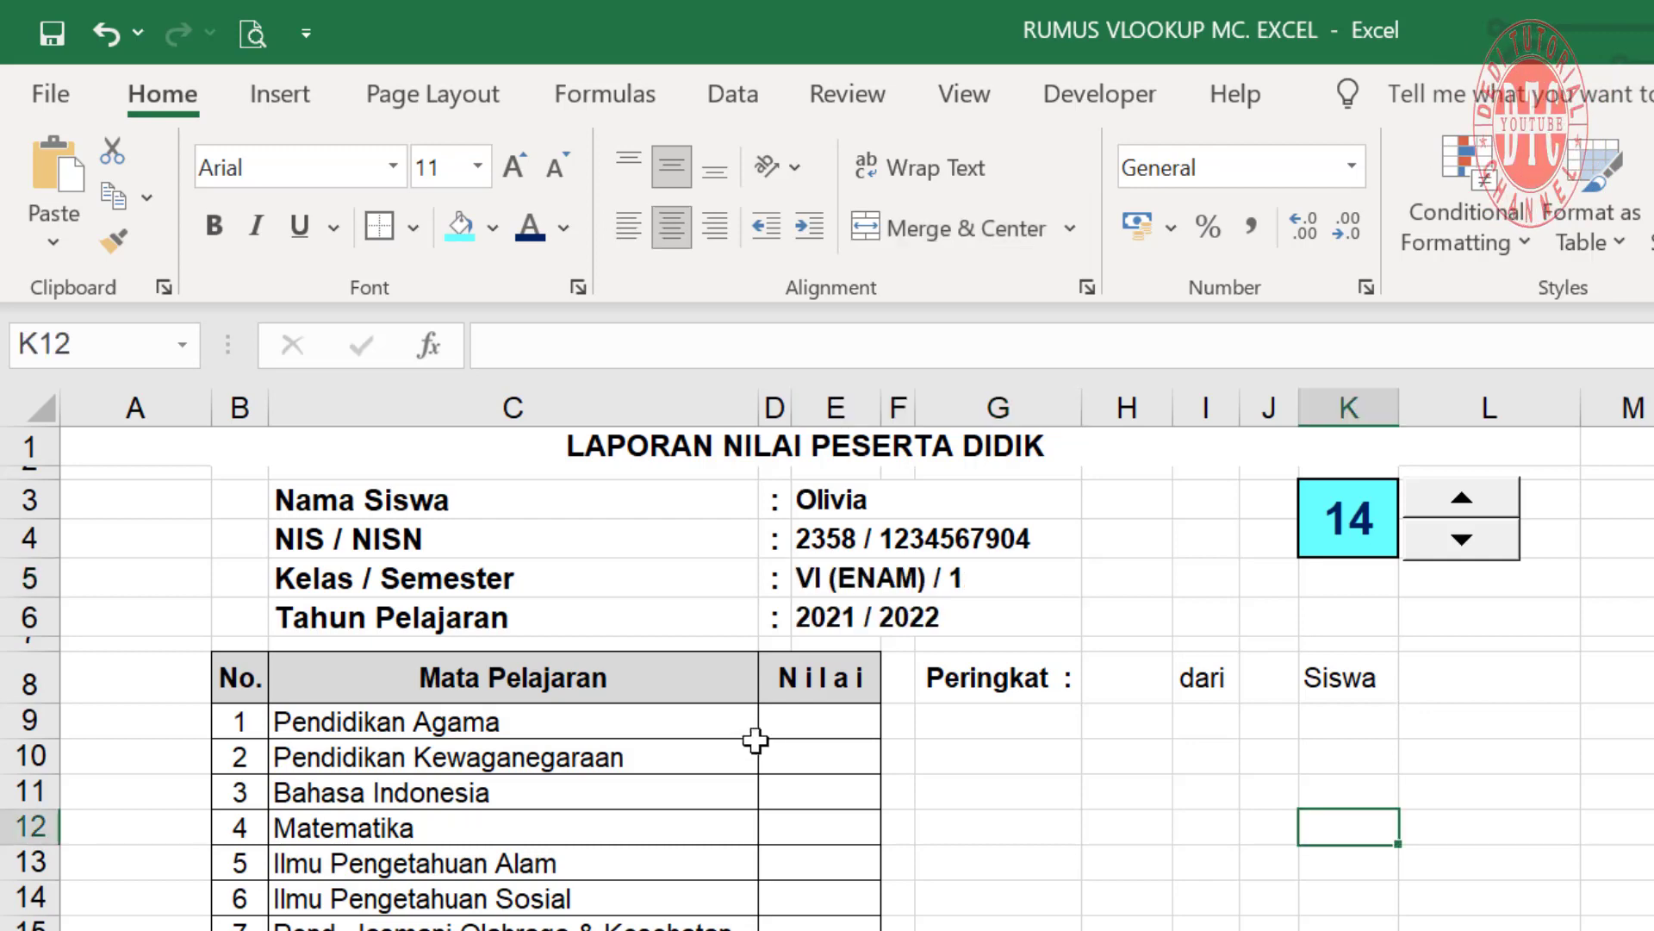
# - Enter =VLOOKUP($K$3;NILAI;5) in D9 as the Pendidikan Agama score
pyautogui.click(837, 730)
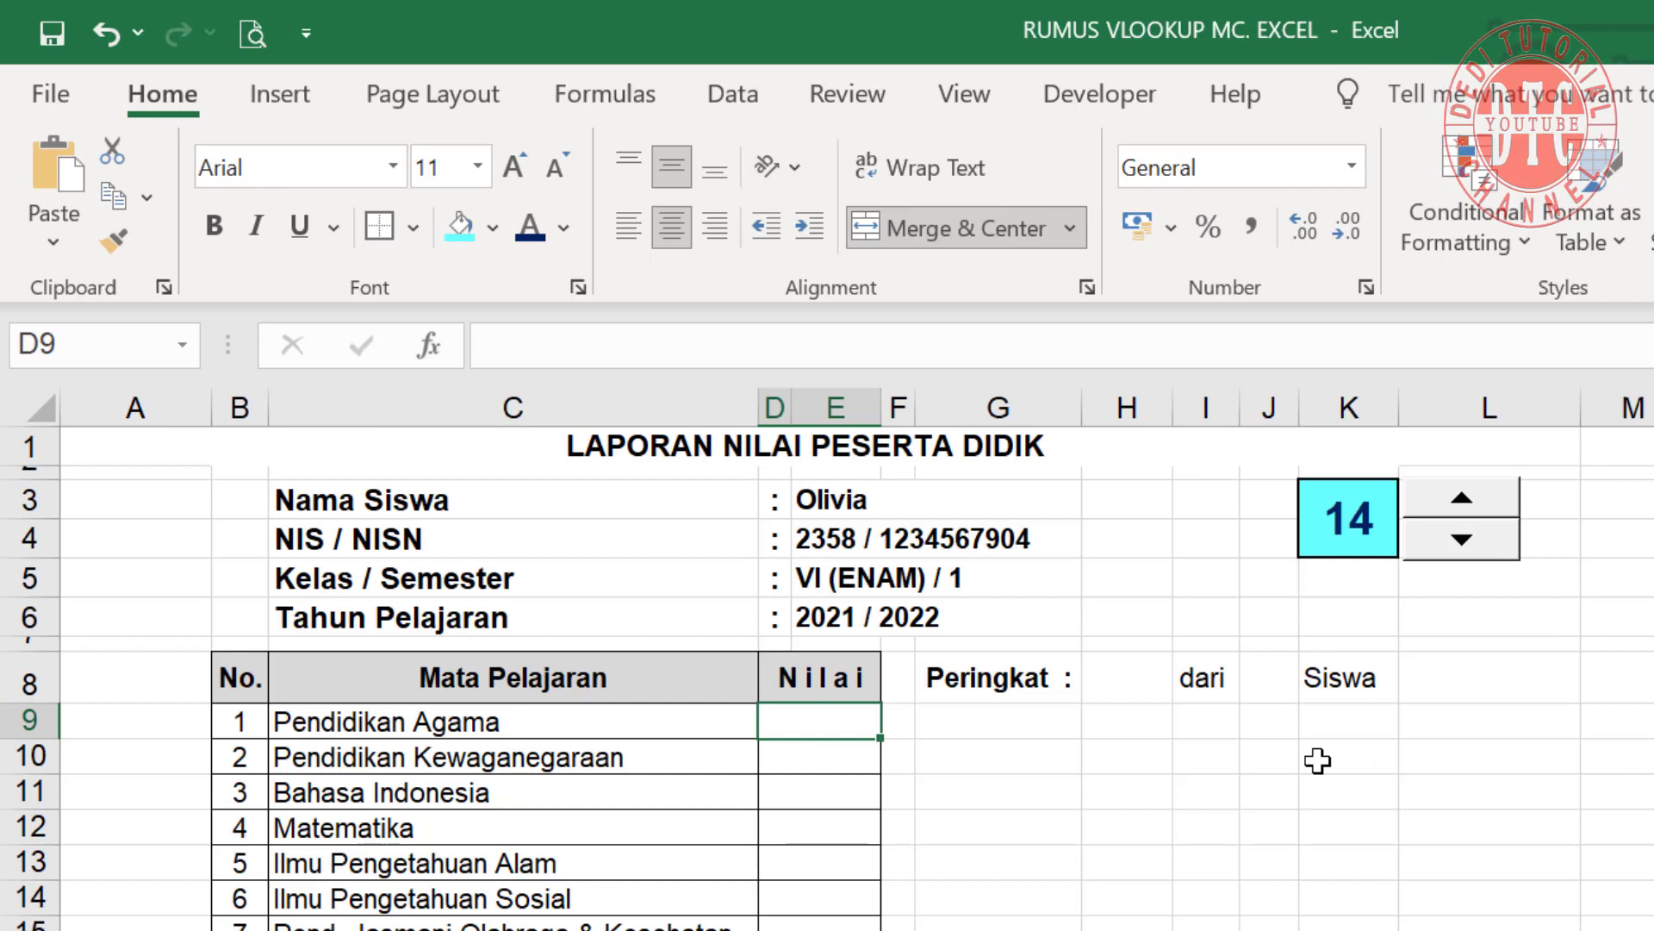
pyautogui.write('=V')
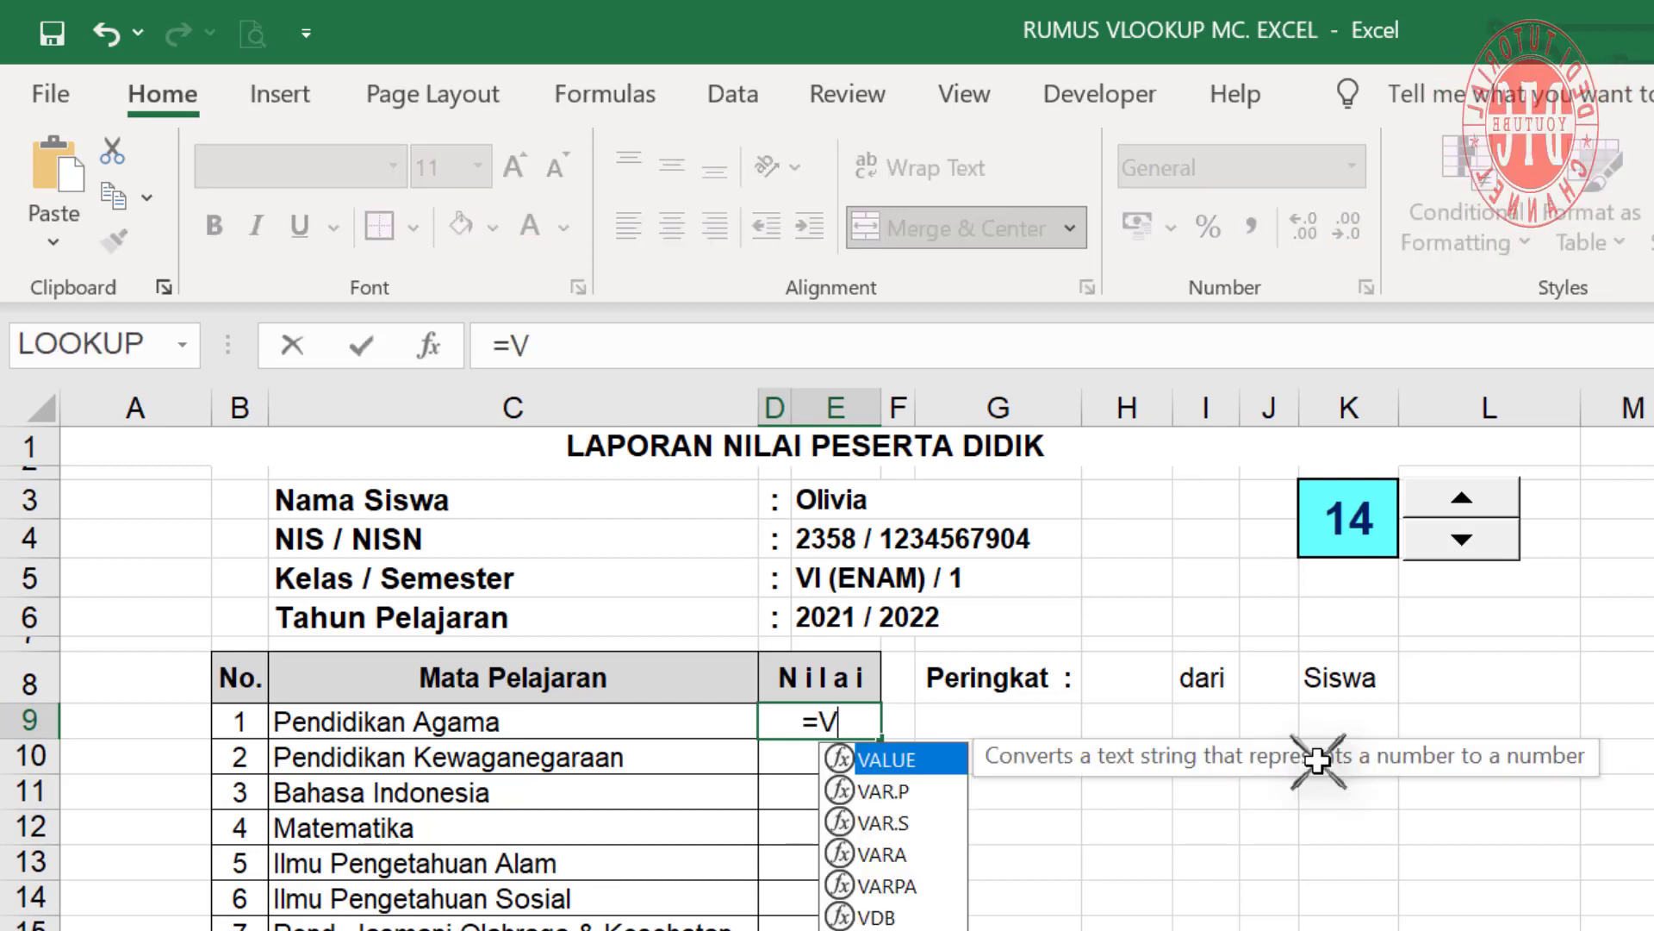
pyautogui.write('LOOKUP(')
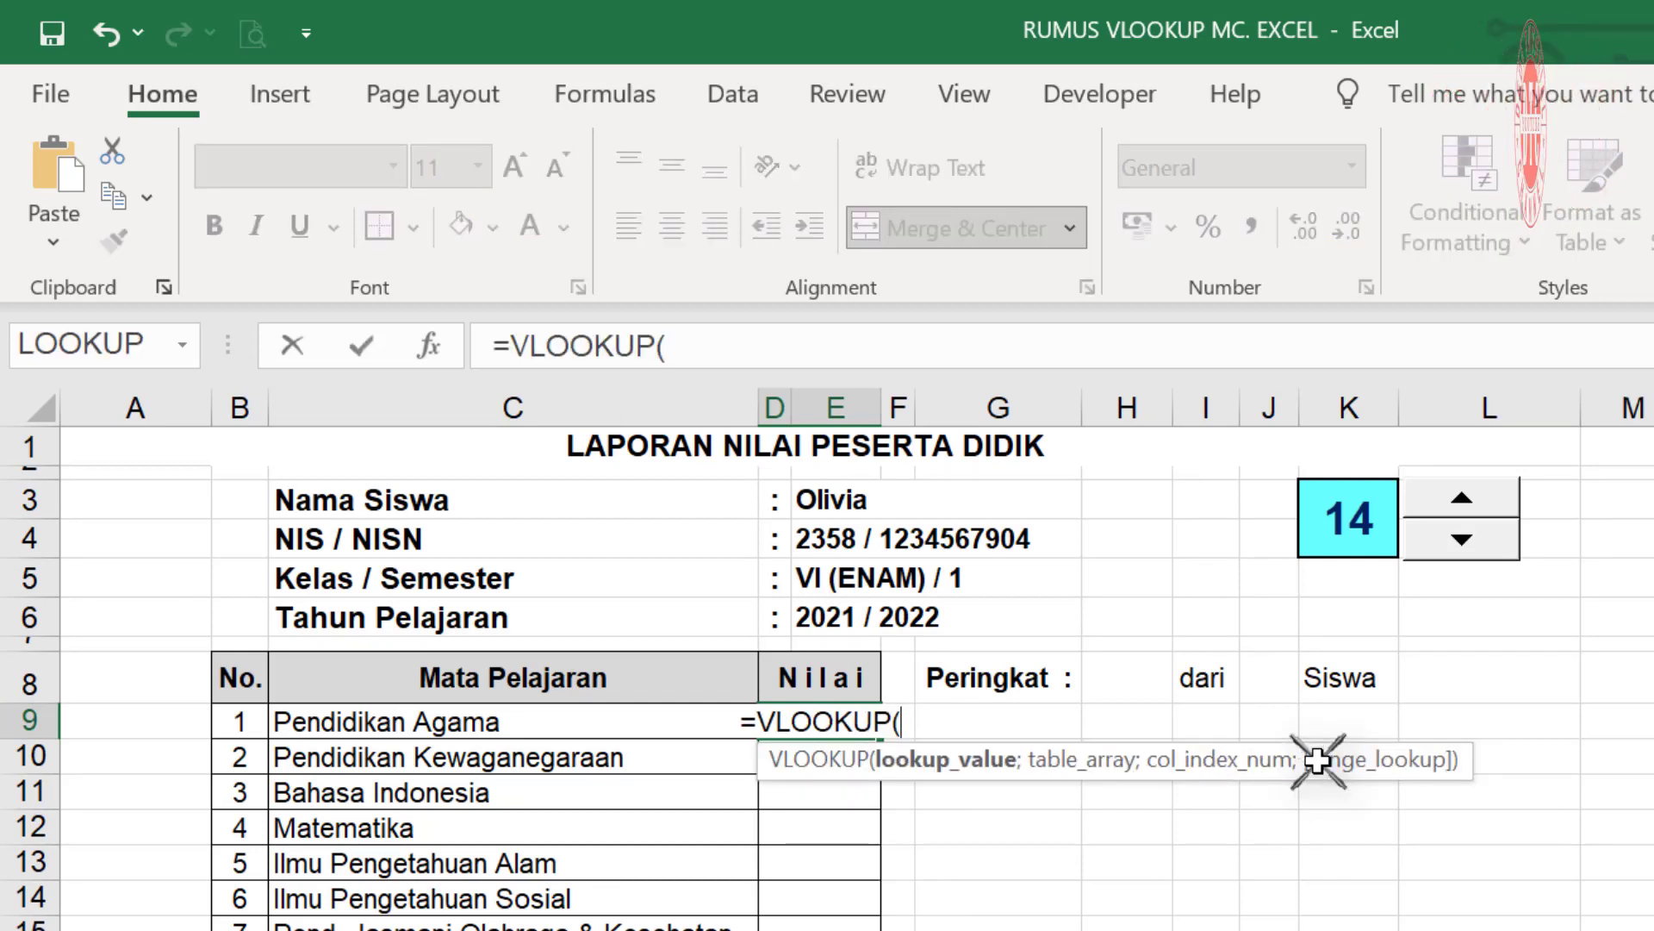
pyautogui.click(1332, 515)
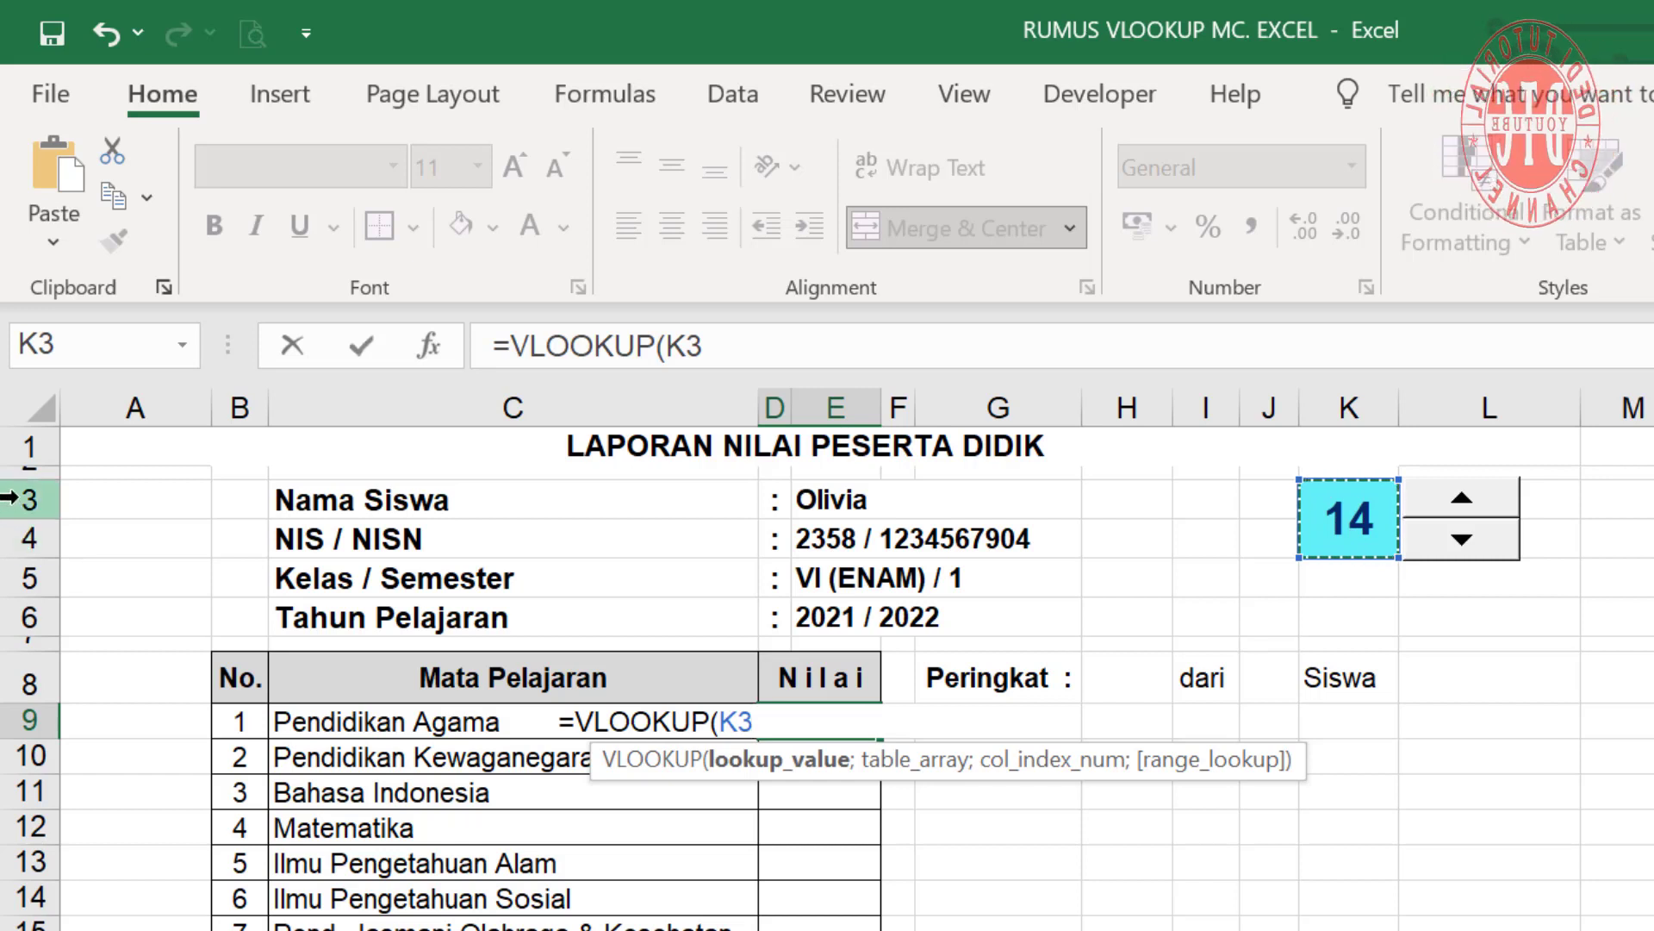
pyautogui.press('F4')
pyautogui.write(';')
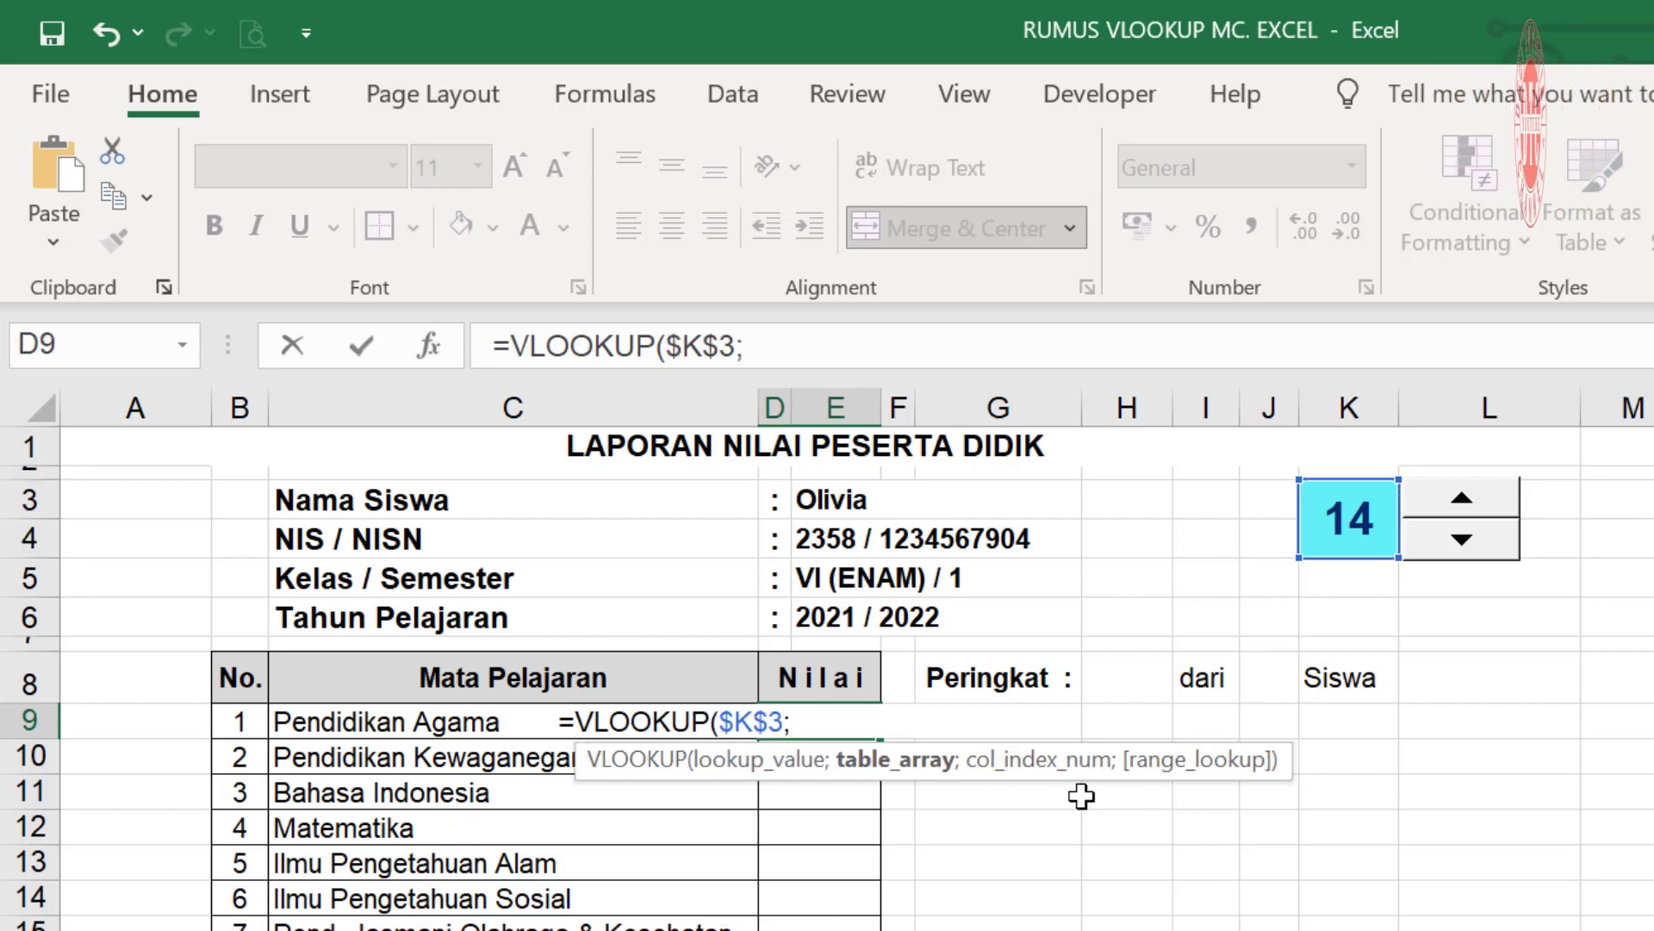
pyautogui.write('NILAI;')
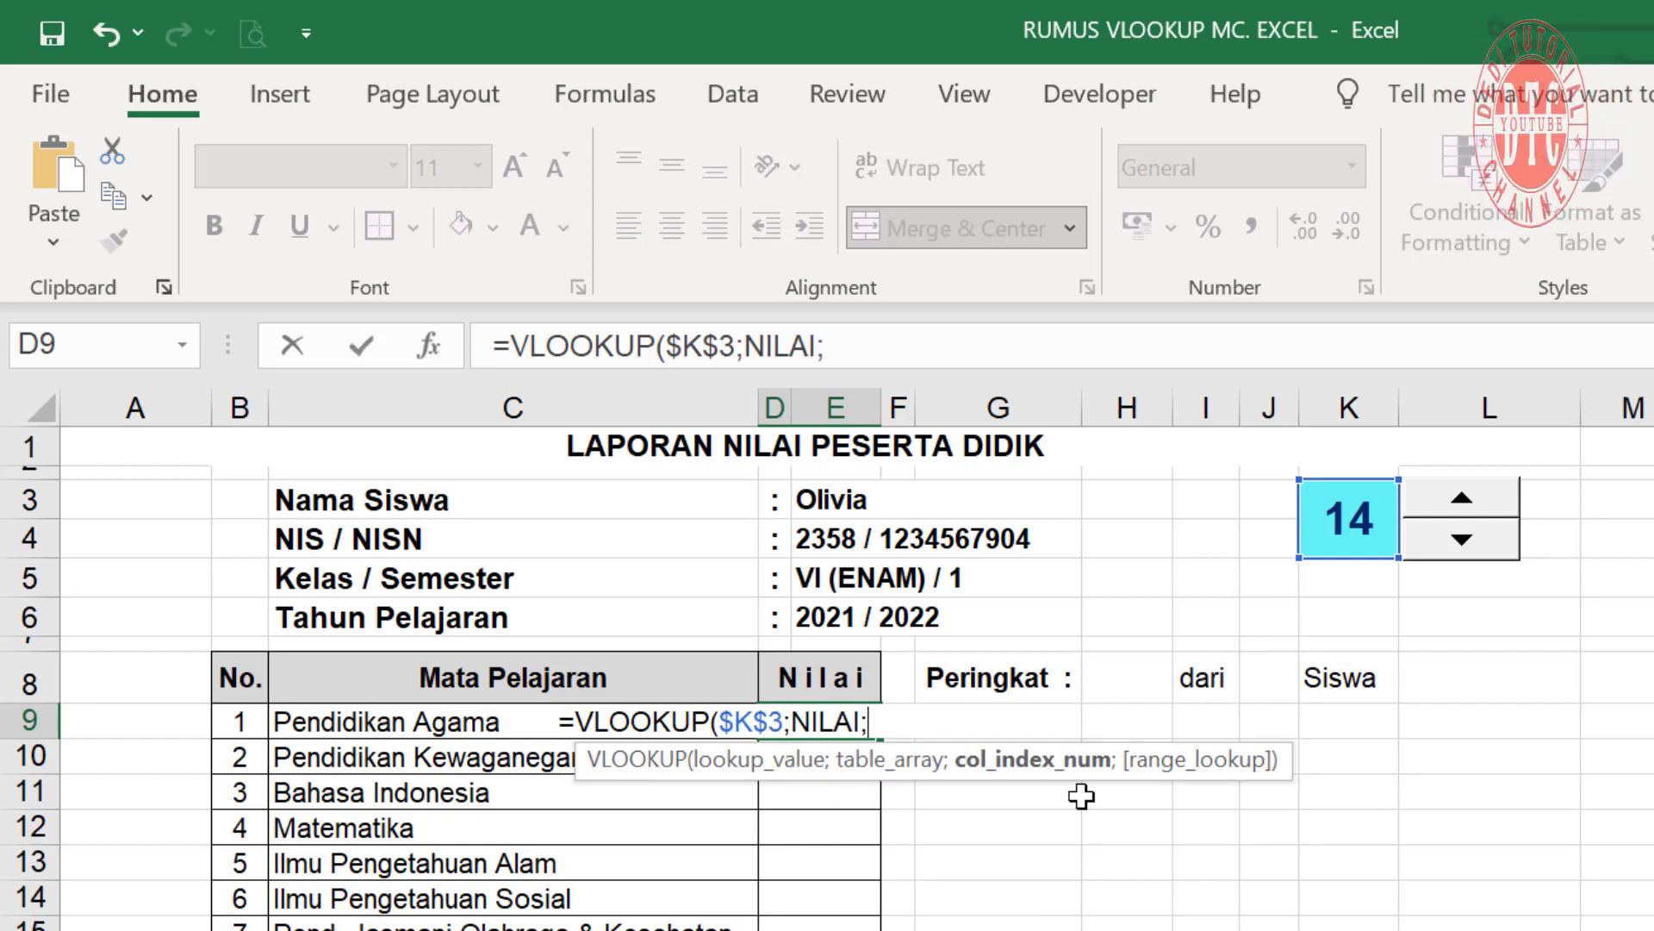
pyautogui.write('5)')
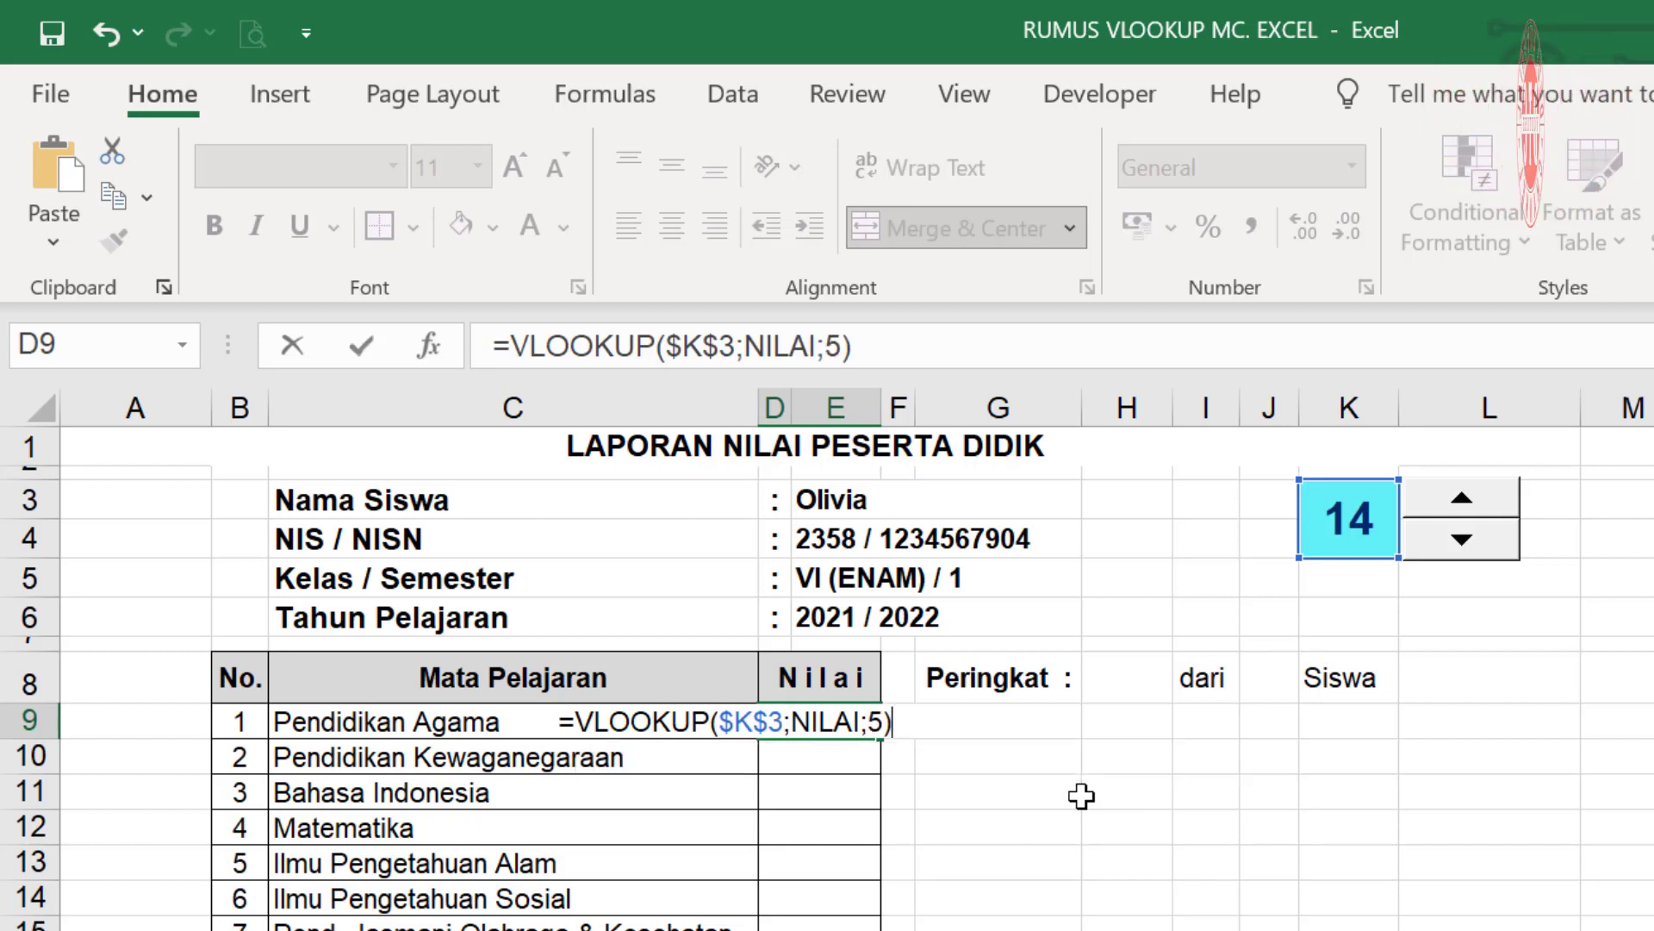
pyautogui.press('Return')
# - Check the subject column numbers on the Nilai sheet, and fill the D9 formula on Laporan down through D17
pyautogui.hotkey('ctrl', 'pageup')
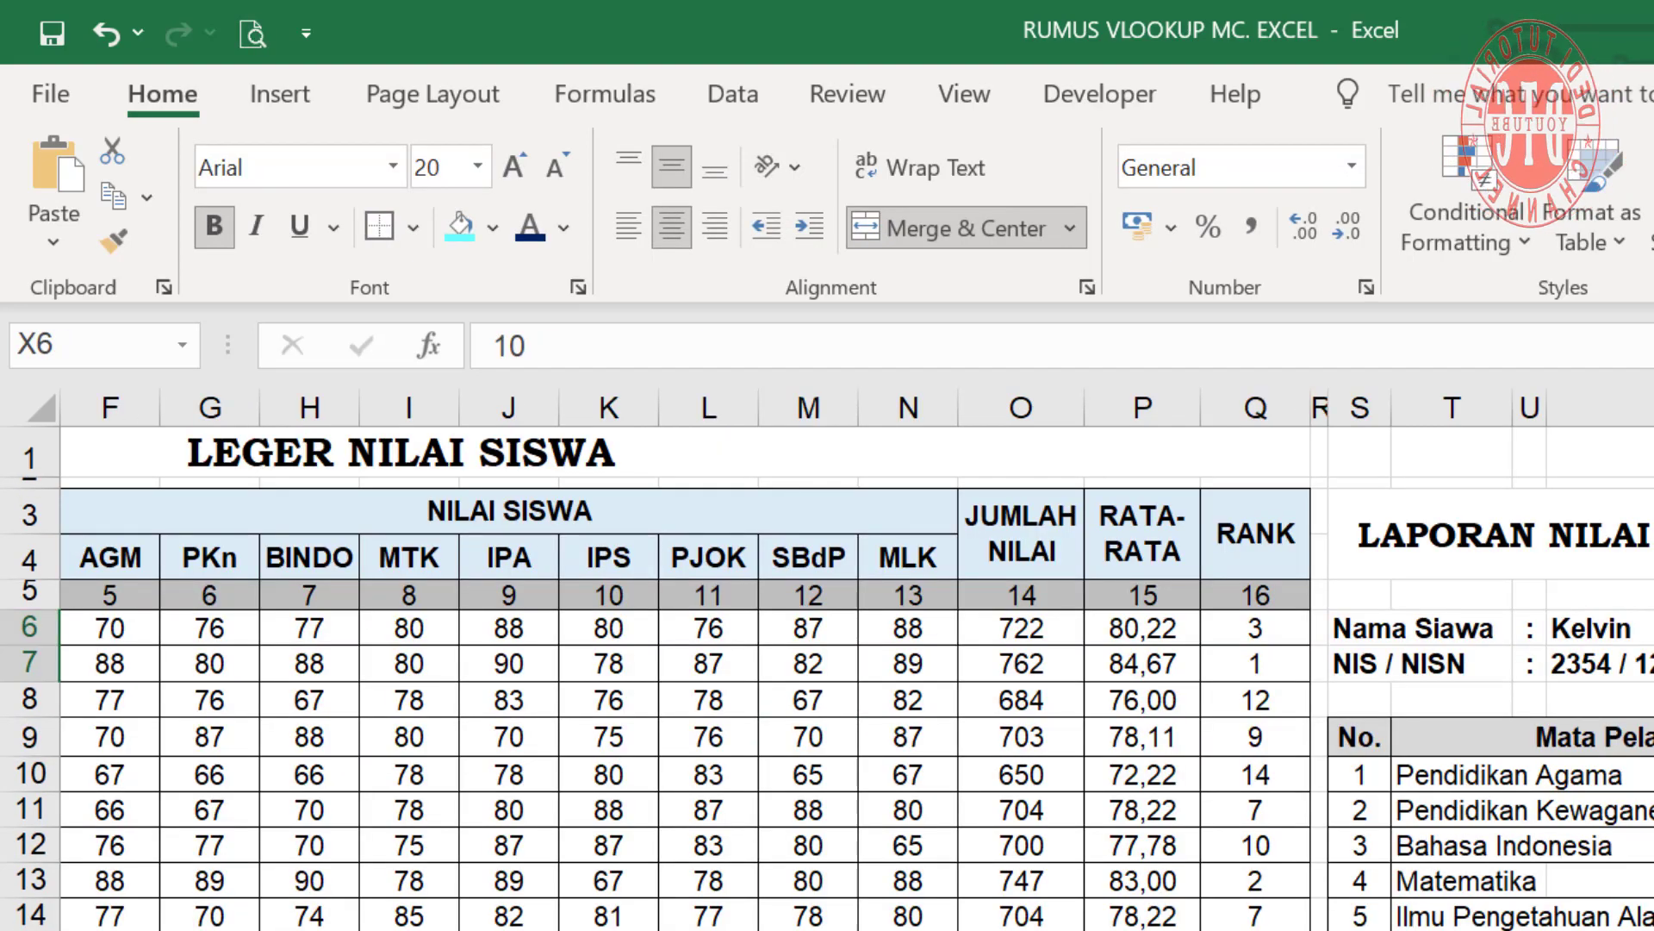
pyautogui.hotkey('ctrl', 'pagedown')
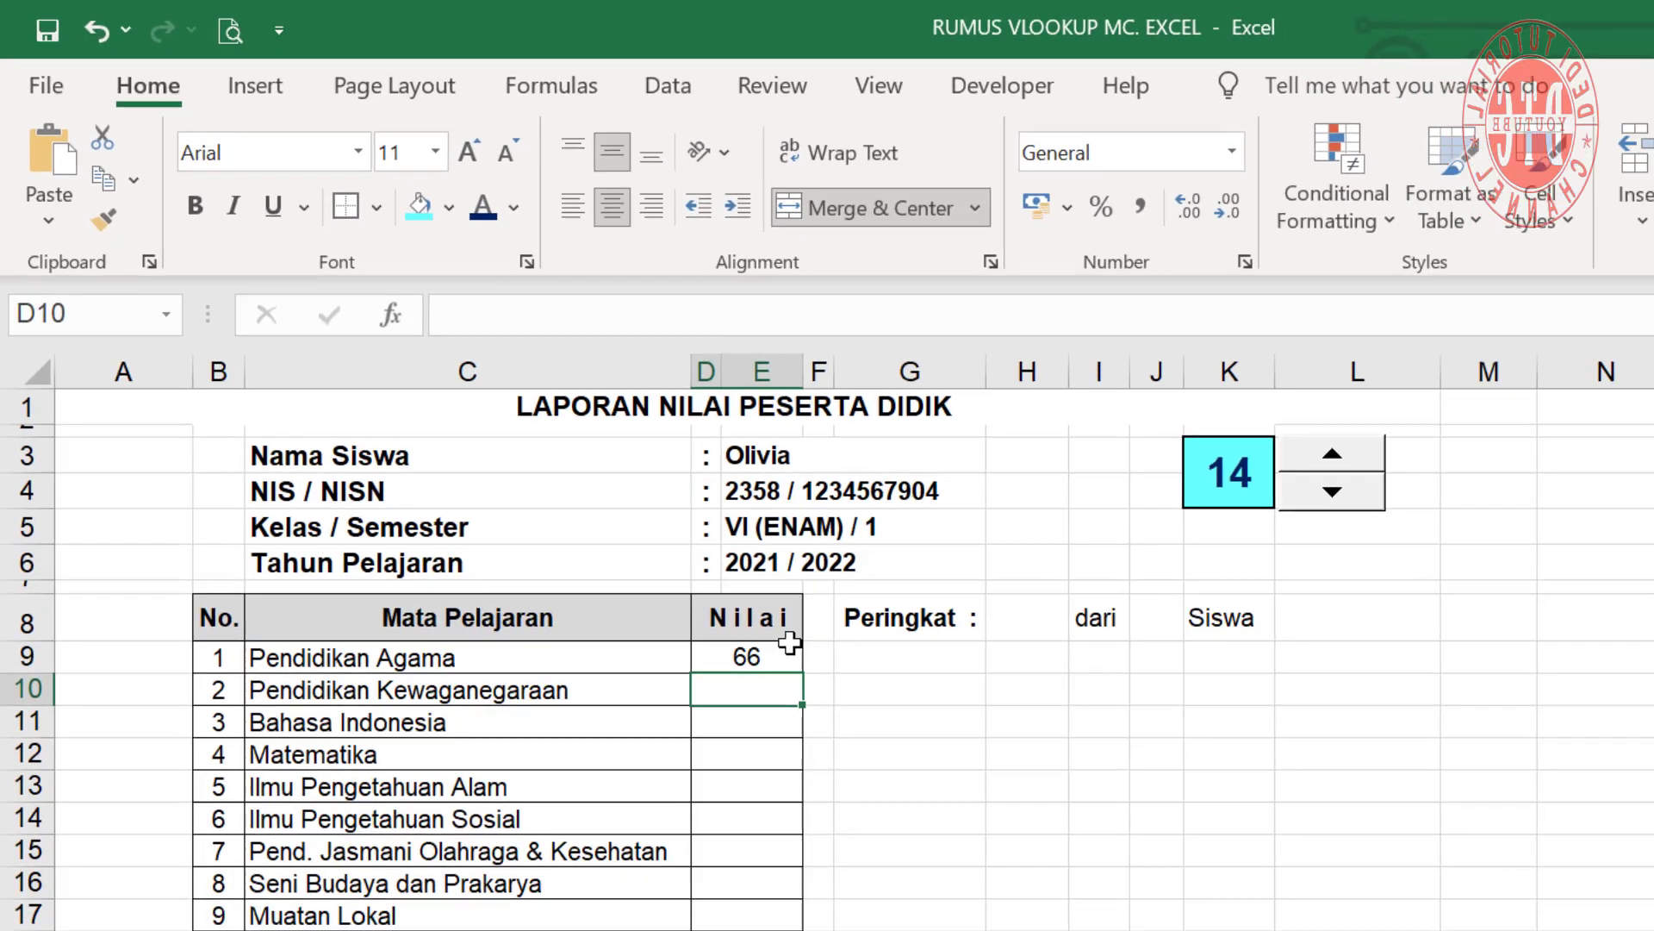
pyautogui.click(652, 574)
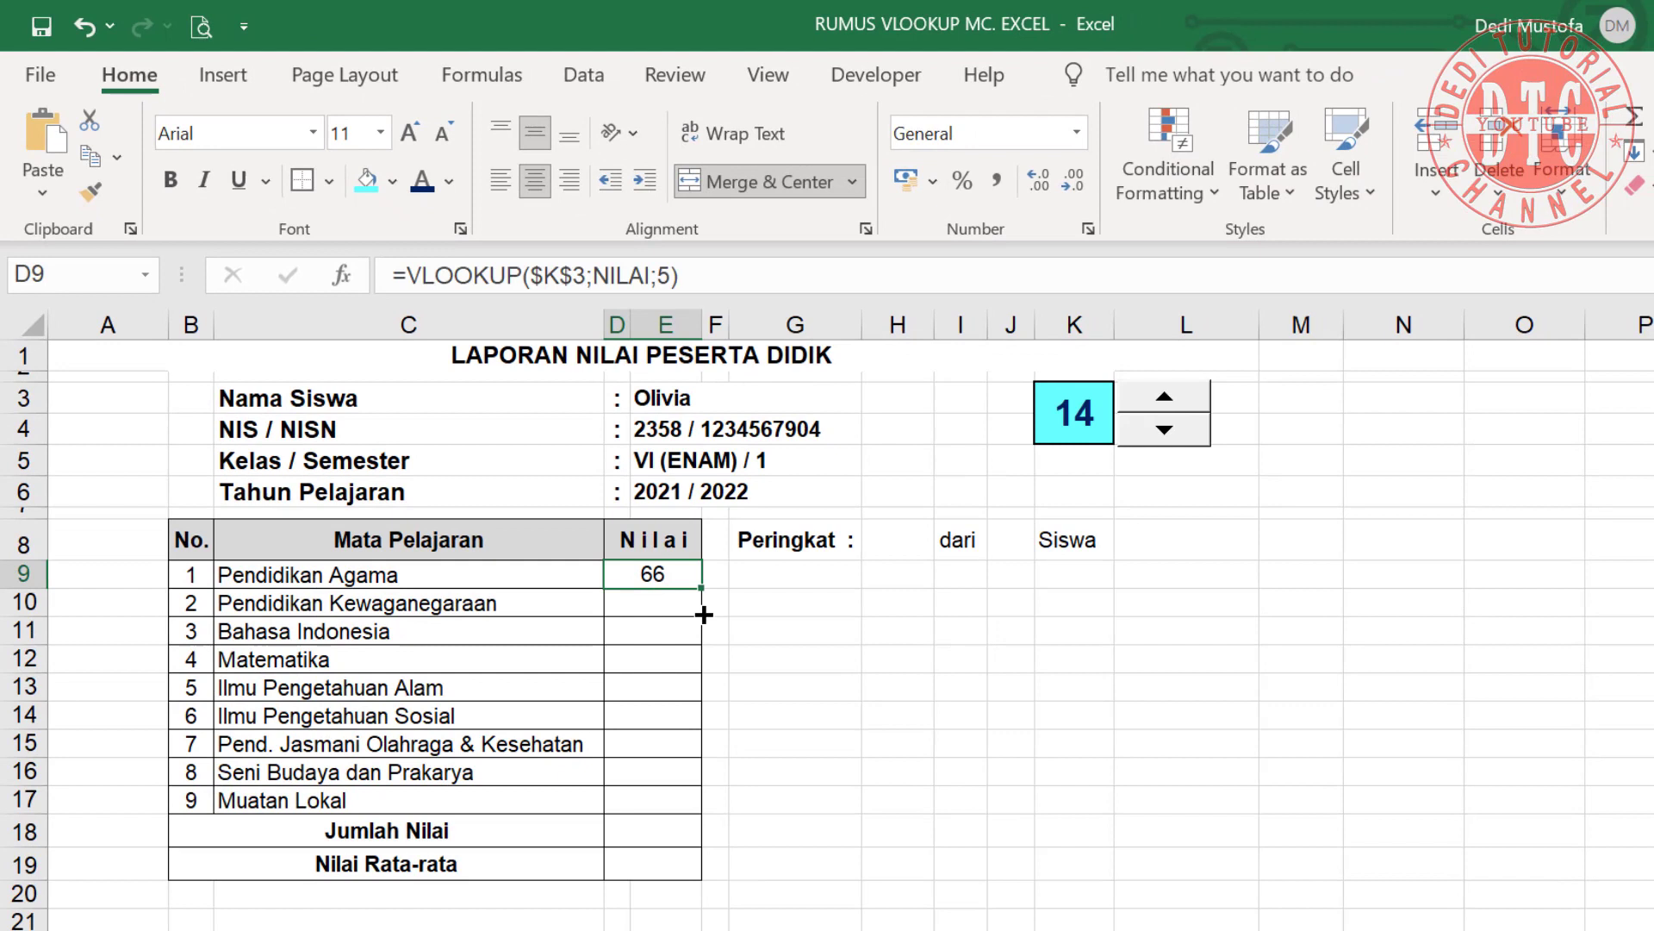
pyautogui.moveTo(704, 615); pyautogui.dragTo(701, 810)
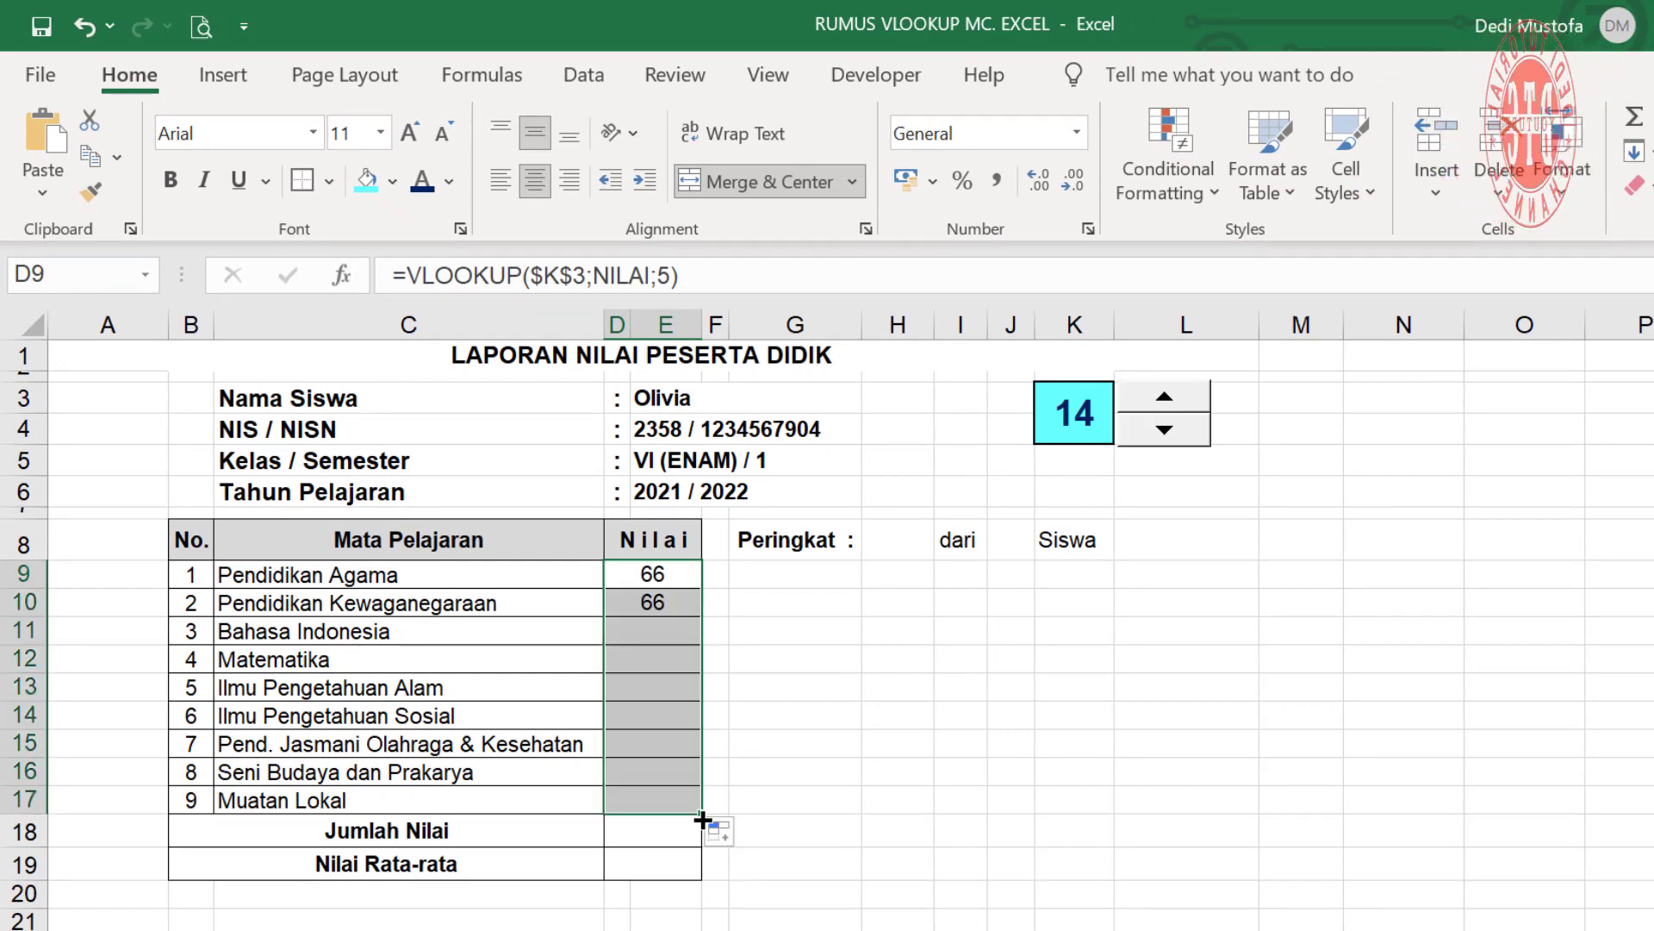
# - Set the VLOOKUP column index to 6 for Pendidikan Kewaganegaraan in D10 and 7 for Bahasa Indonesia in D11
pyautogui.click(656, 603)
pyautogui.click(655, 274)
pyautogui.press('Delete')
pyautogui.write('6')
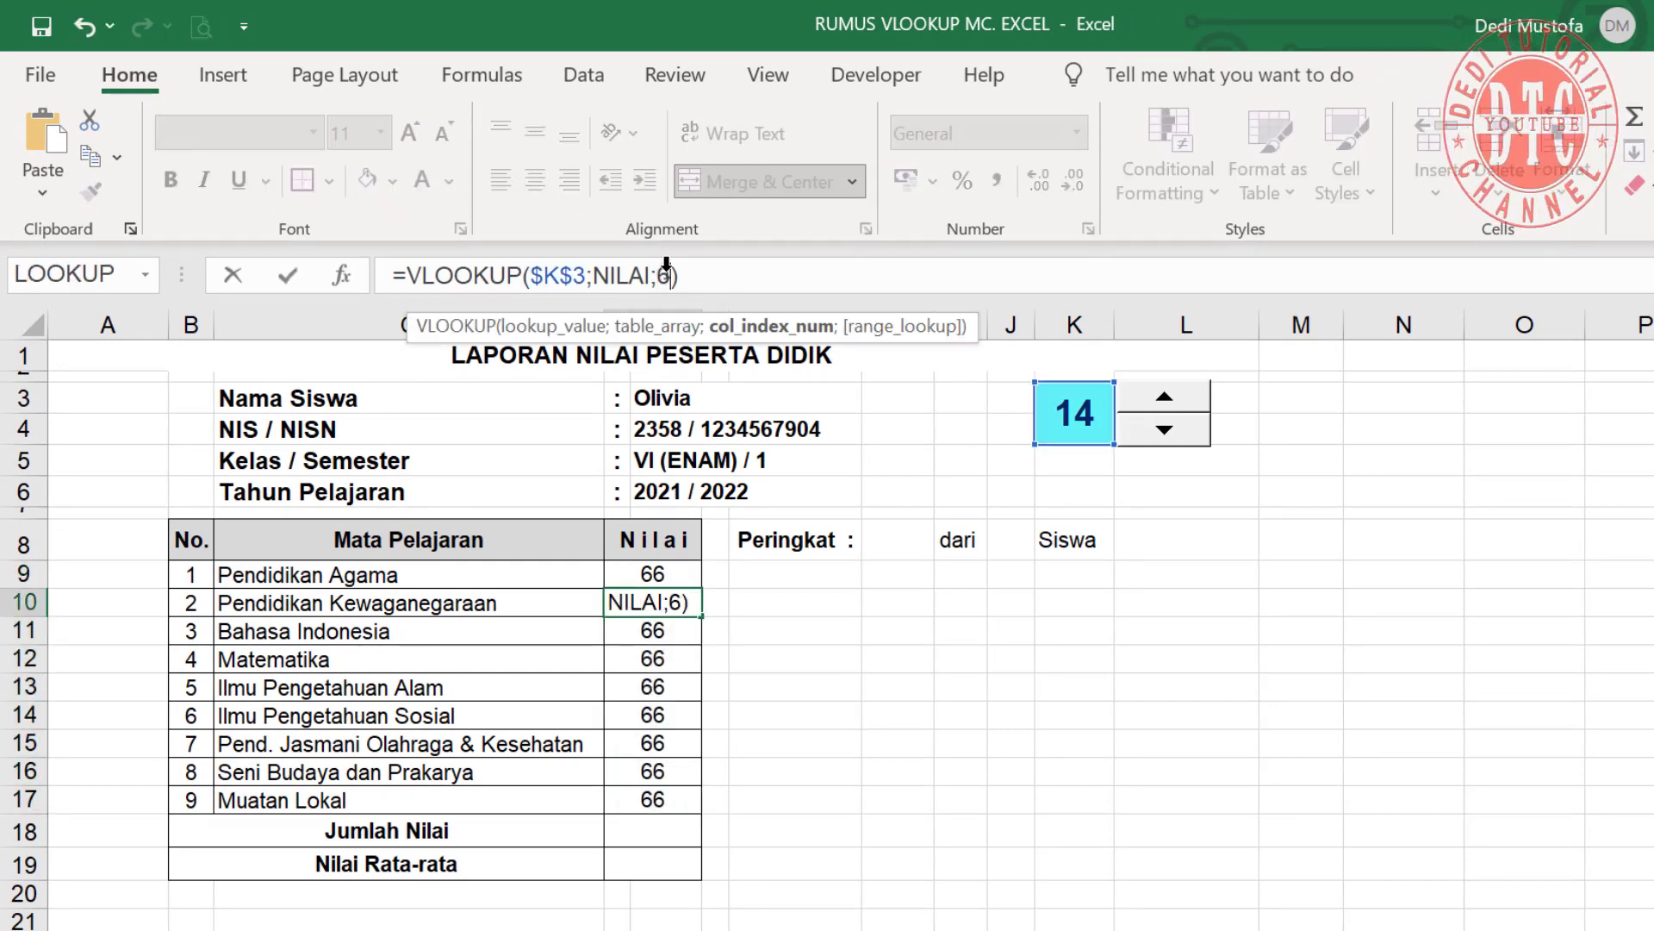
pyautogui.press('Return')
pyautogui.click(661, 274)
pyautogui.press('Delete')
pyautogui.write('7')
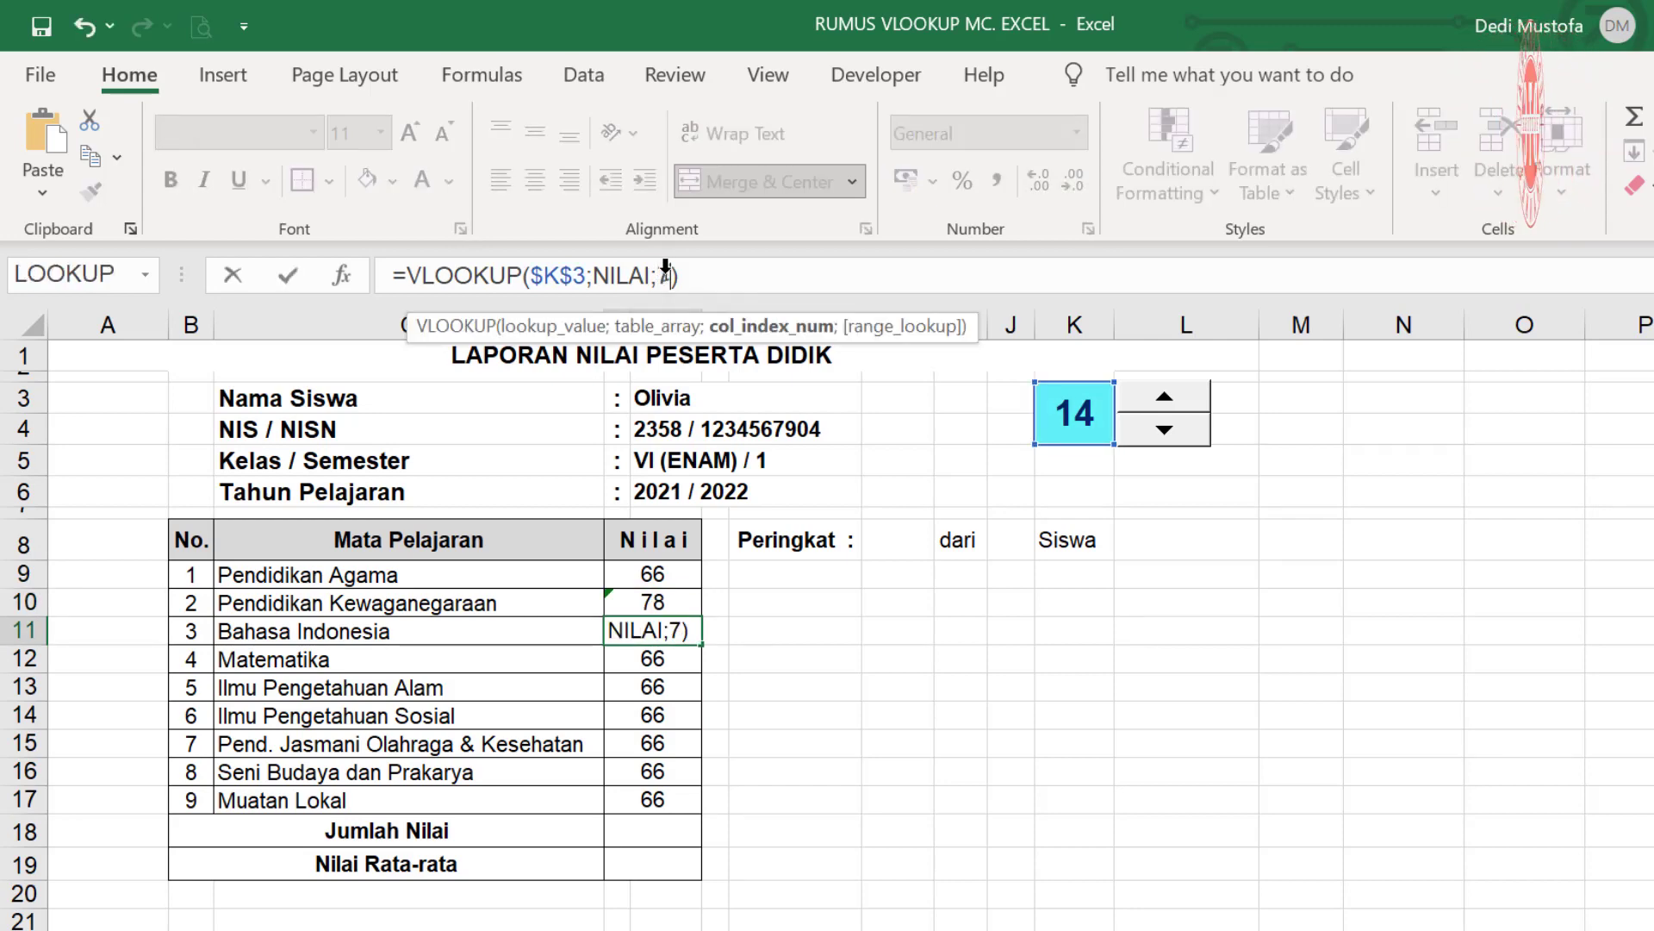
pyautogui.press('Return')
# - Set the VLOOKUP column index to 8 for Matematika in D12 and 9 for Ilmu Pengetahuan Alam in D13
pyautogui.click(665, 274)
pyautogui.press('Delete')
pyautogui.write('8')
pyautogui.press('Return')
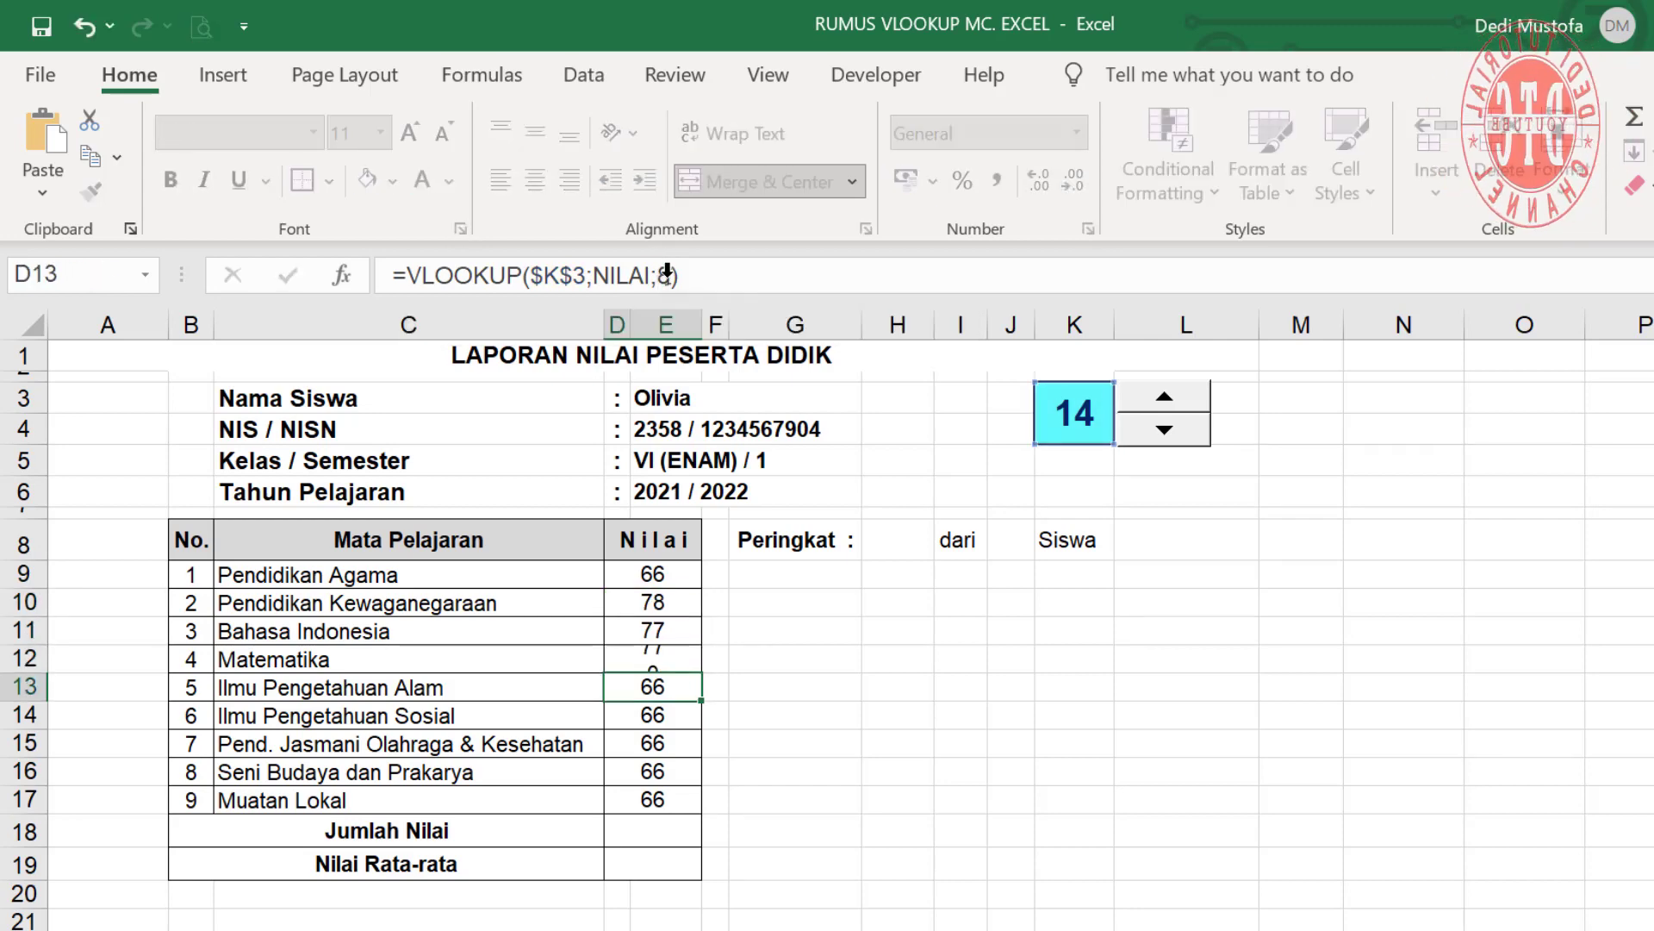
pyautogui.click(665, 274)
pyautogui.press('Delete')
pyautogui.write('9')
pyautogui.press('Return')
# - Set the VLOOKUP column index to 10 for Ilmu Pengetahuan Sosial in D14 and 11 for Pend. Jasmani Olahraga & Kesehatan in D15
pyautogui.doubleClick(666, 274)
pyautogui.write('1')
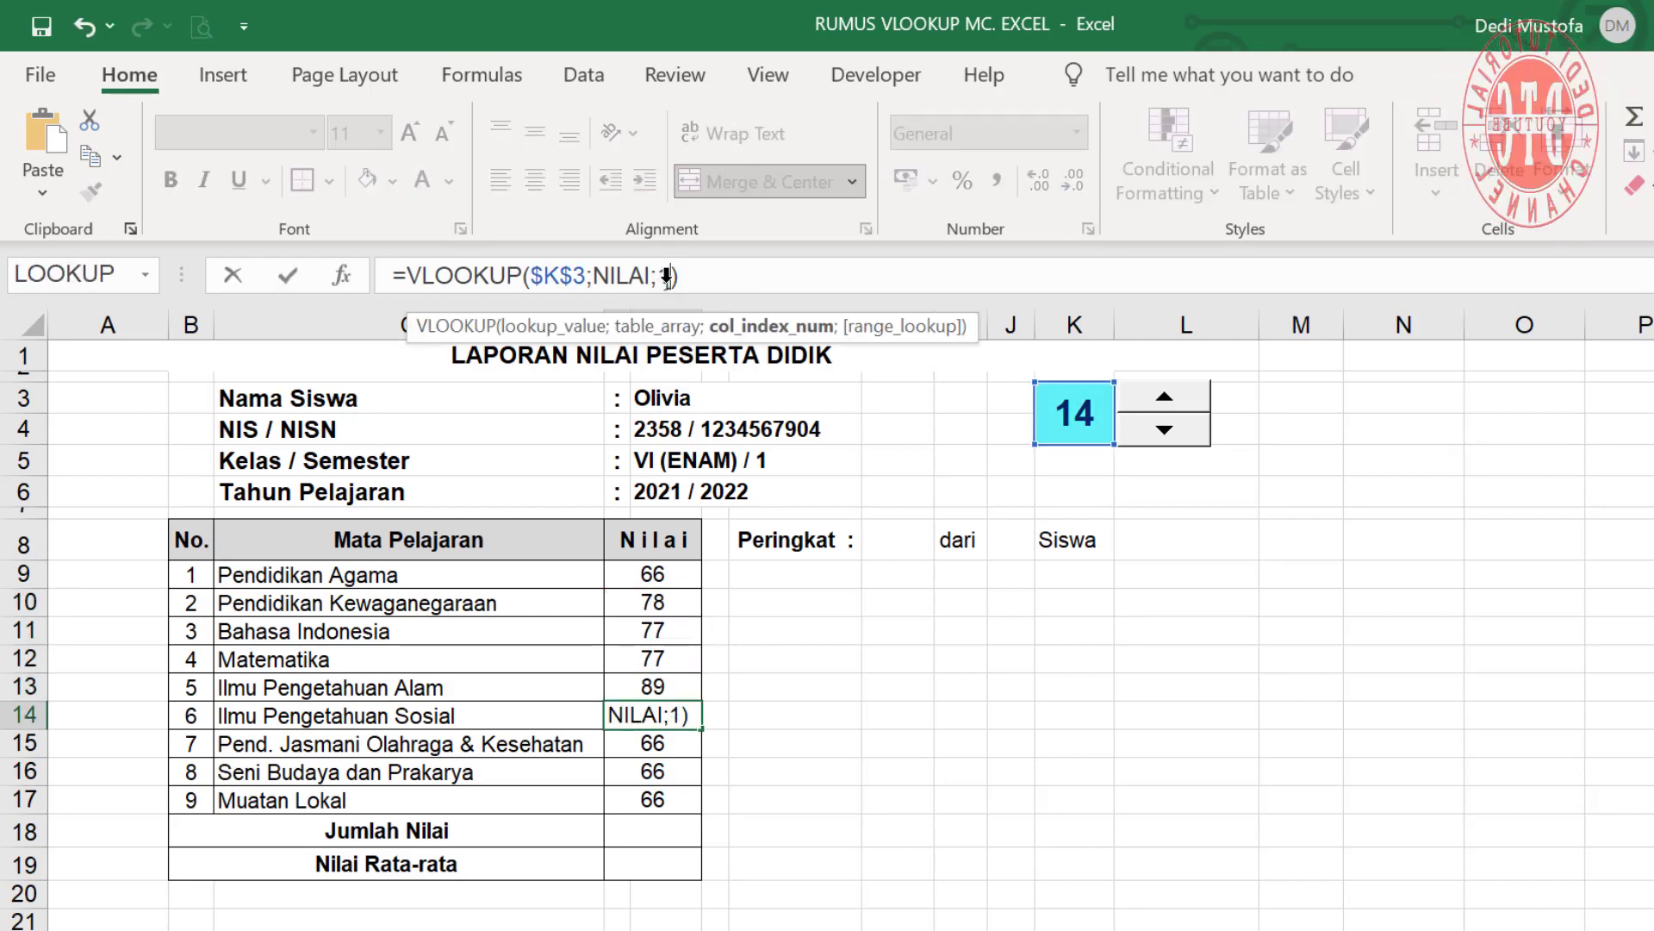
pyautogui.write('0')
pyautogui.press('Return')
pyautogui.doubleClick(665, 274)
pyautogui.write('11')
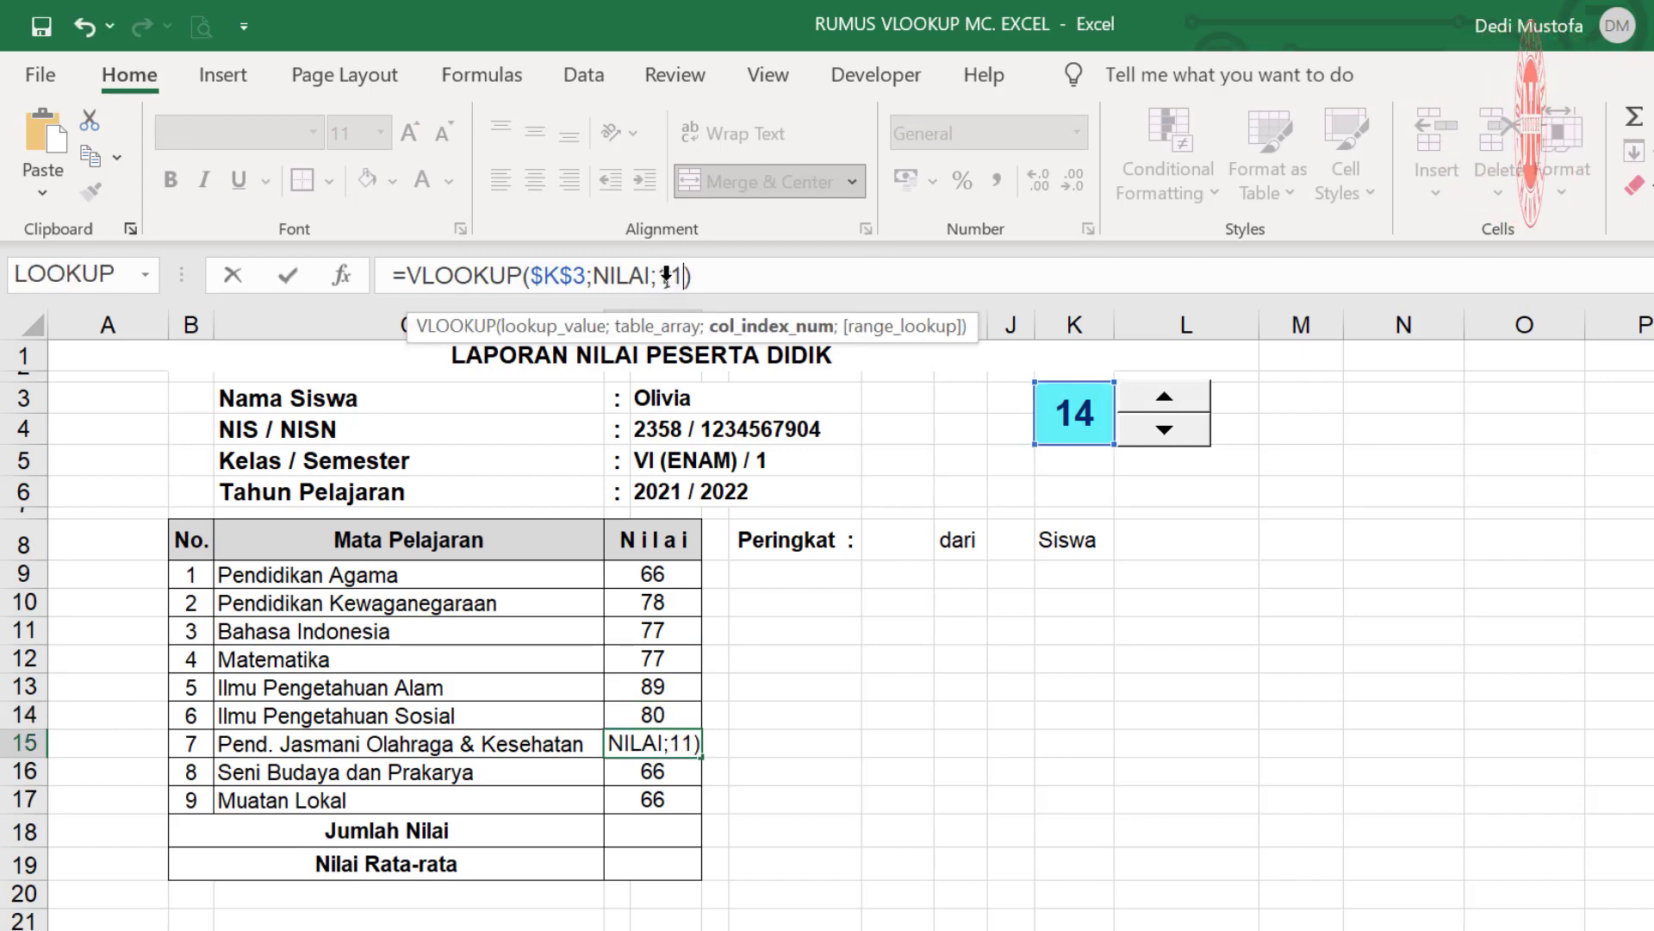
pyautogui.press('Return')
# - Set the VLOOKUP column index to 12 for Seni Budaya dan Prakarya in D16 and 13 for Muatan Lokal in D17
pyautogui.doubleClick(666, 274)
pyautogui.write('12')
pyautogui.press('Return')
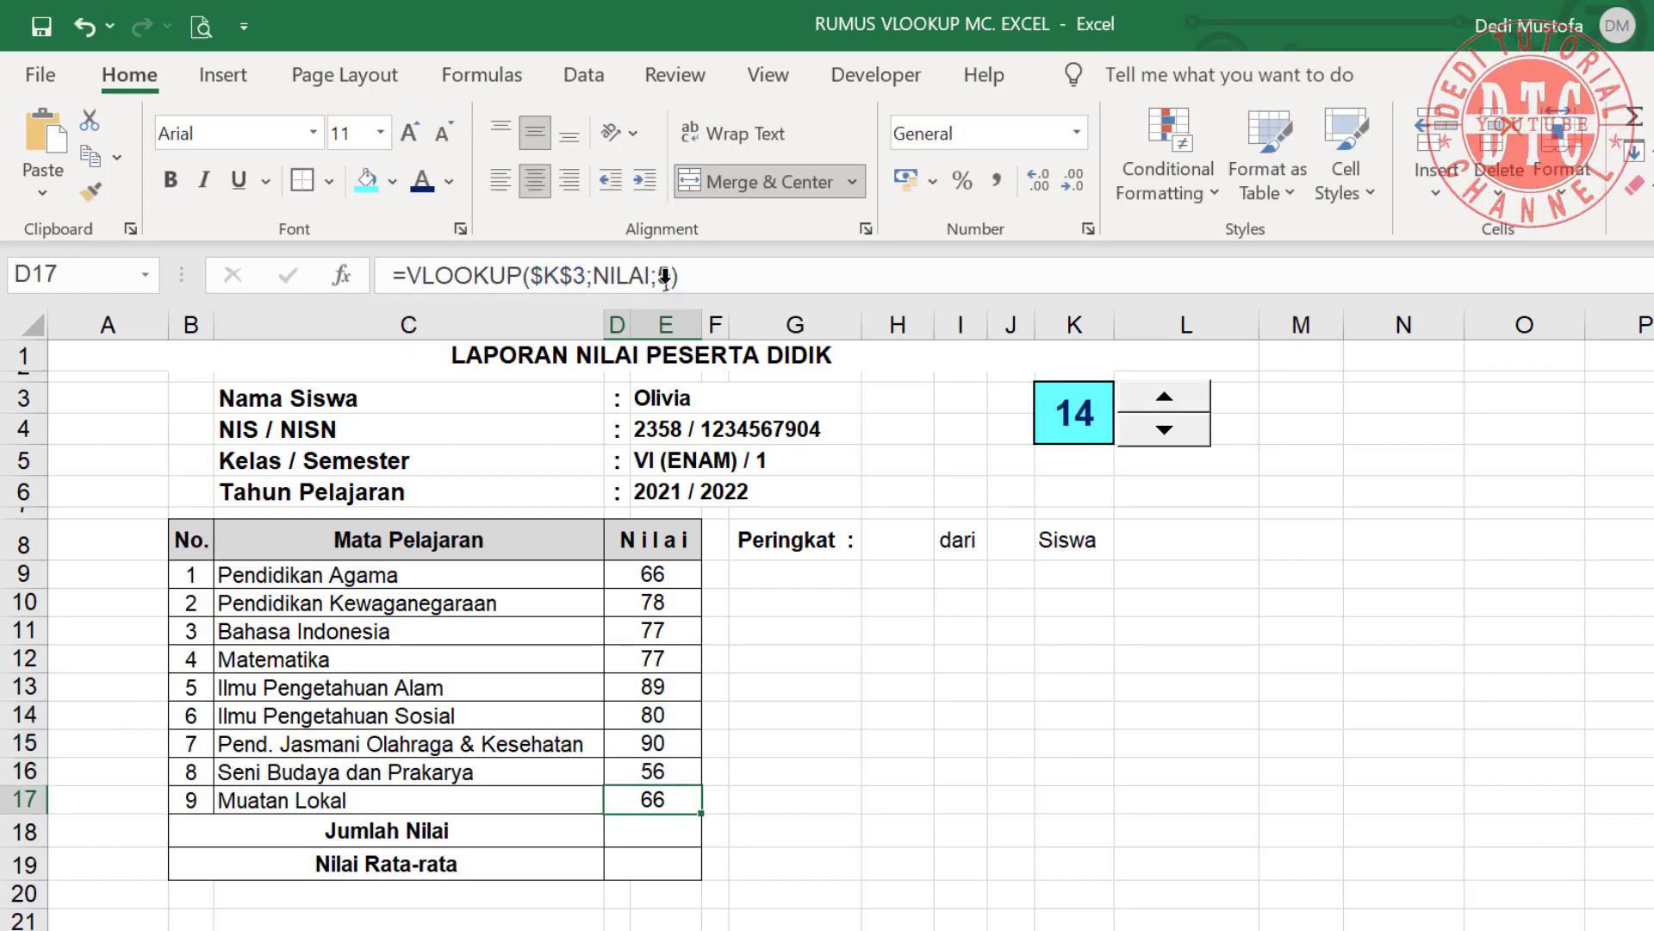
pyautogui.doubleClick(665, 274)
pyautogui.write('13')
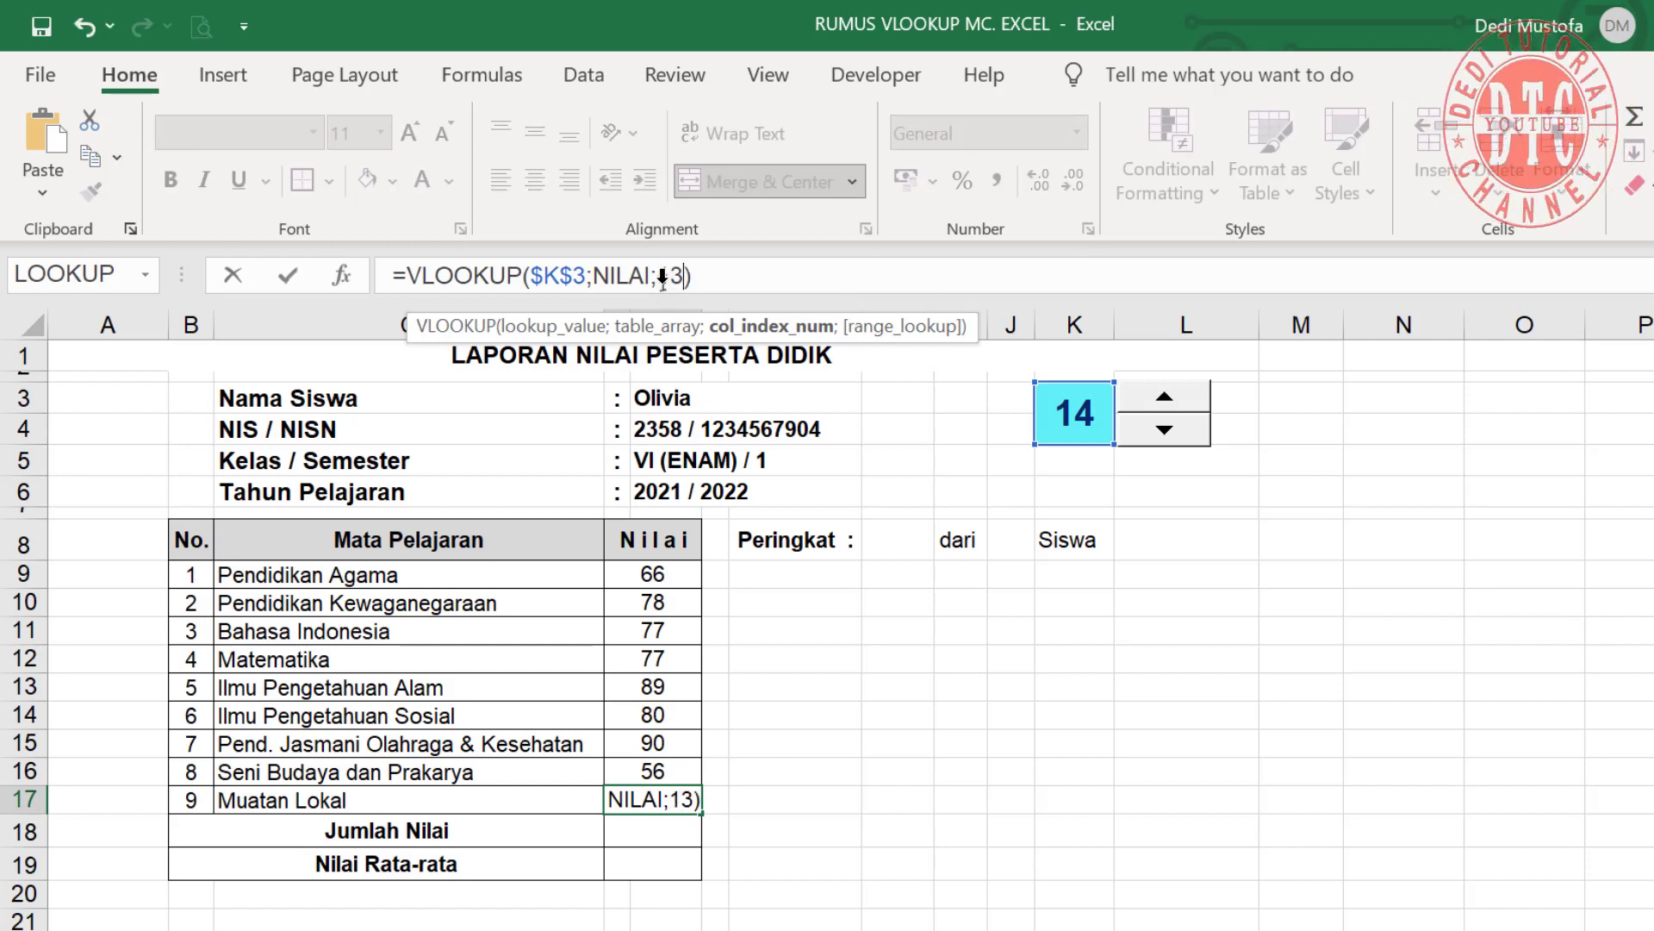
pyautogui.press('Return')
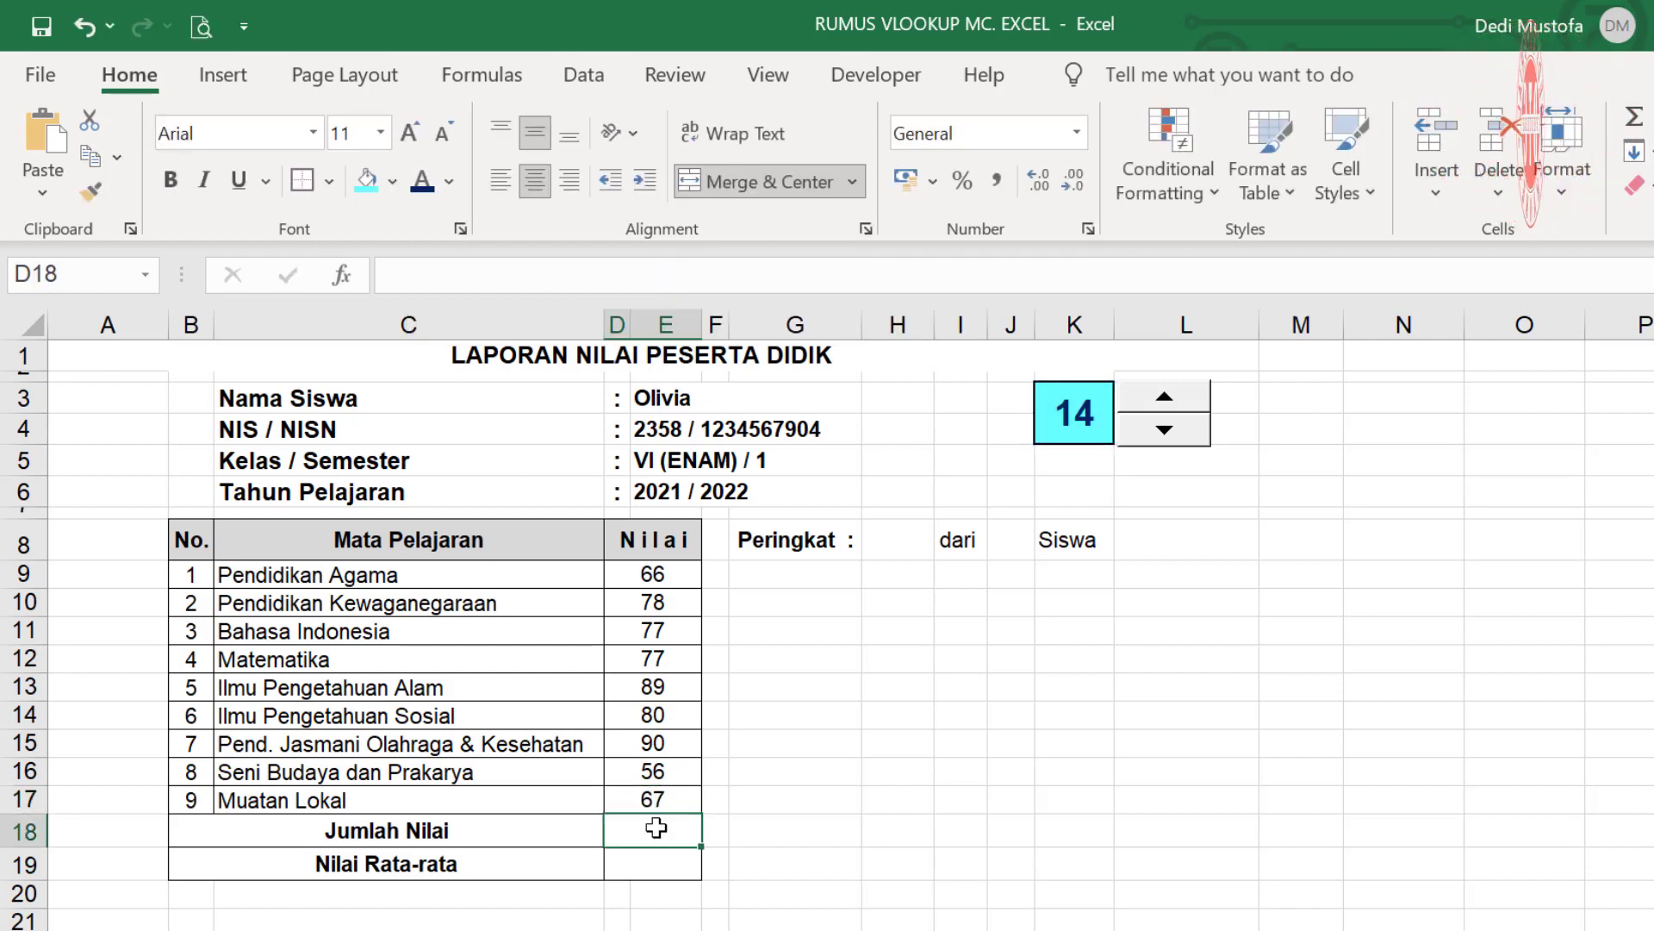
# - Fill the D17 VLOOKUP formula down to D19, setting the column index to 14 for Jumlah Nilai and 15 for Nilai Rata-rata
pyautogui.press('Up')
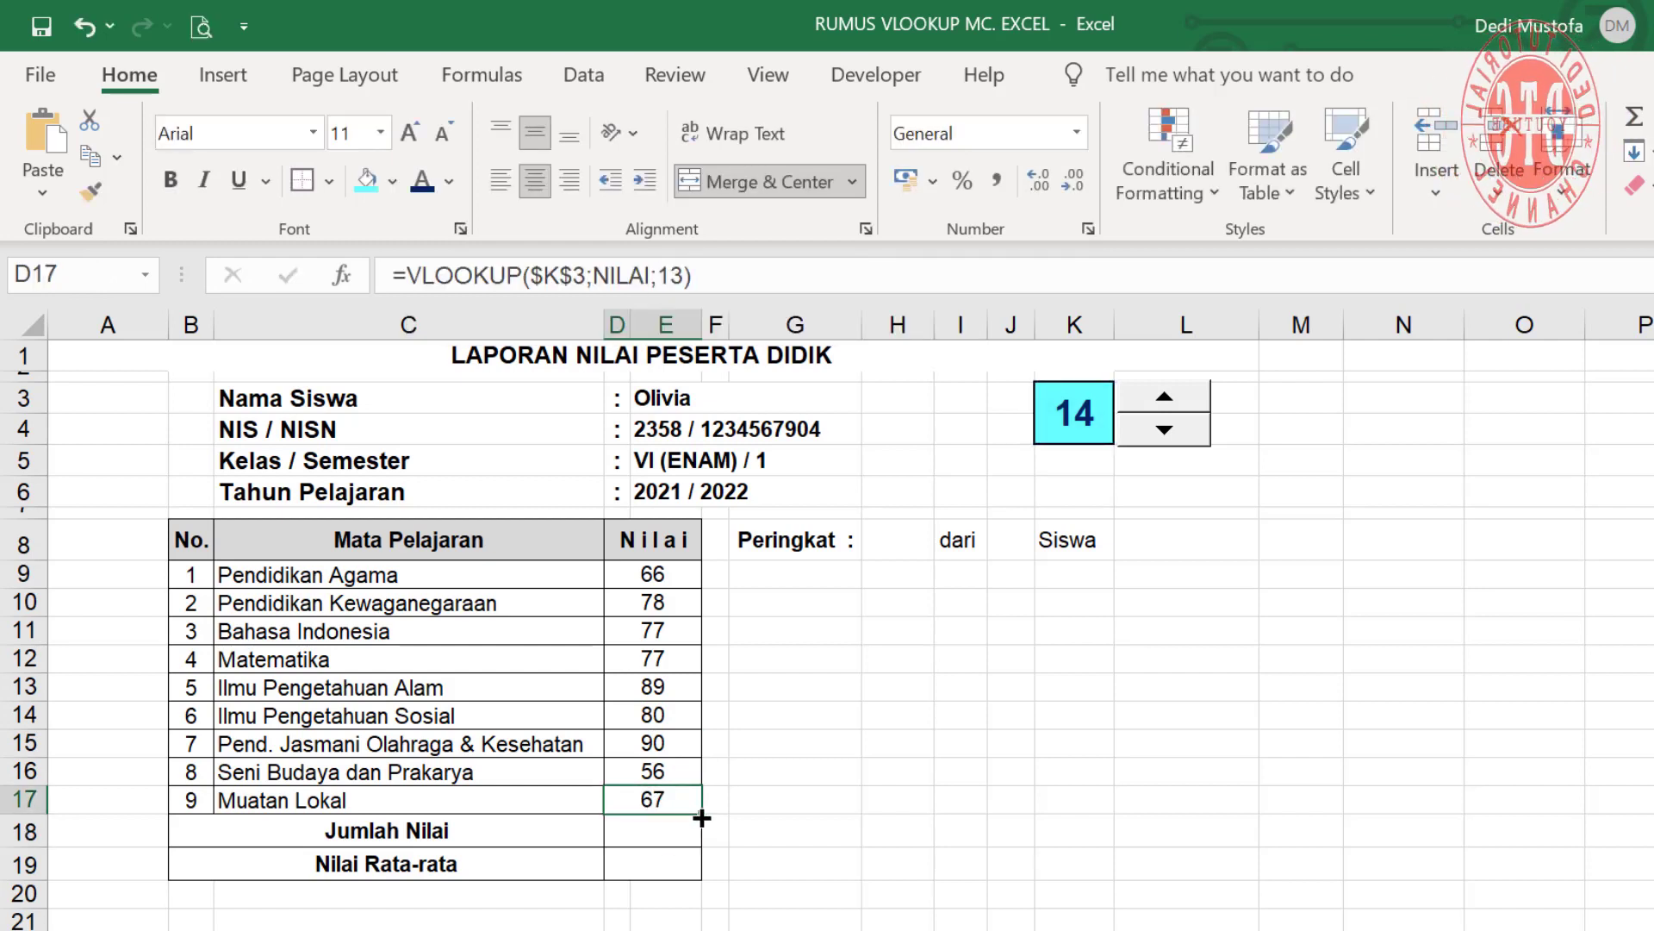
pyautogui.moveTo(702, 818); pyautogui.dragTo(698, 875)
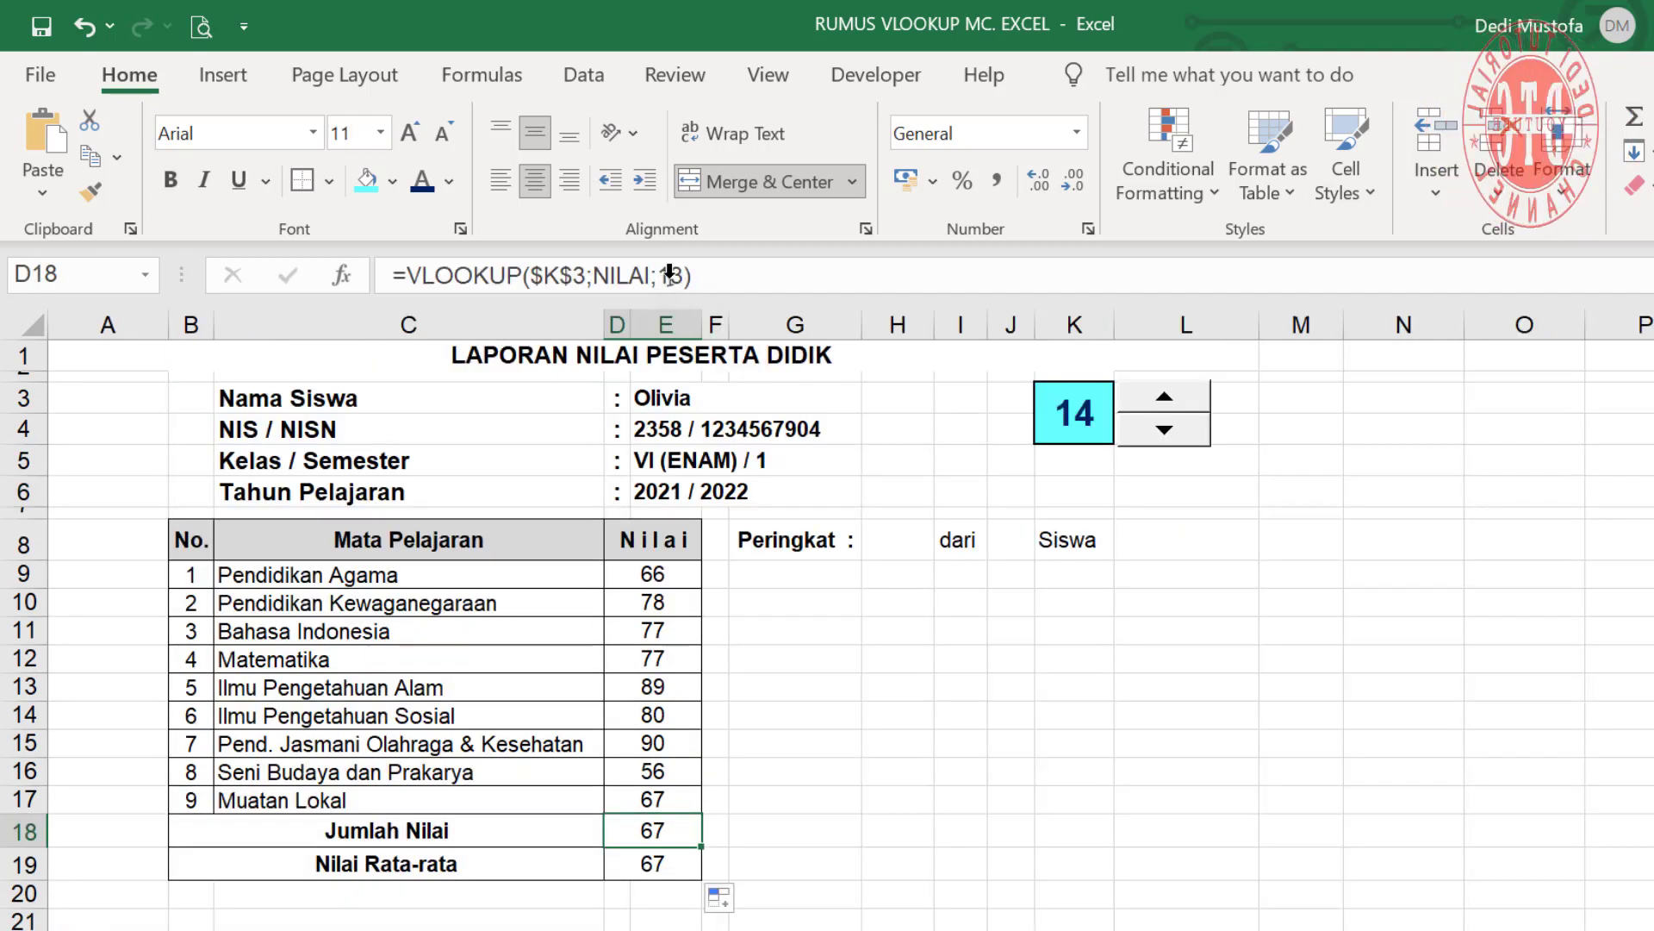
pyautogui.click(681, 275)
pyautogui.press('BackSpace')
pyautogui.write('4')
pyautogui.press('Return')
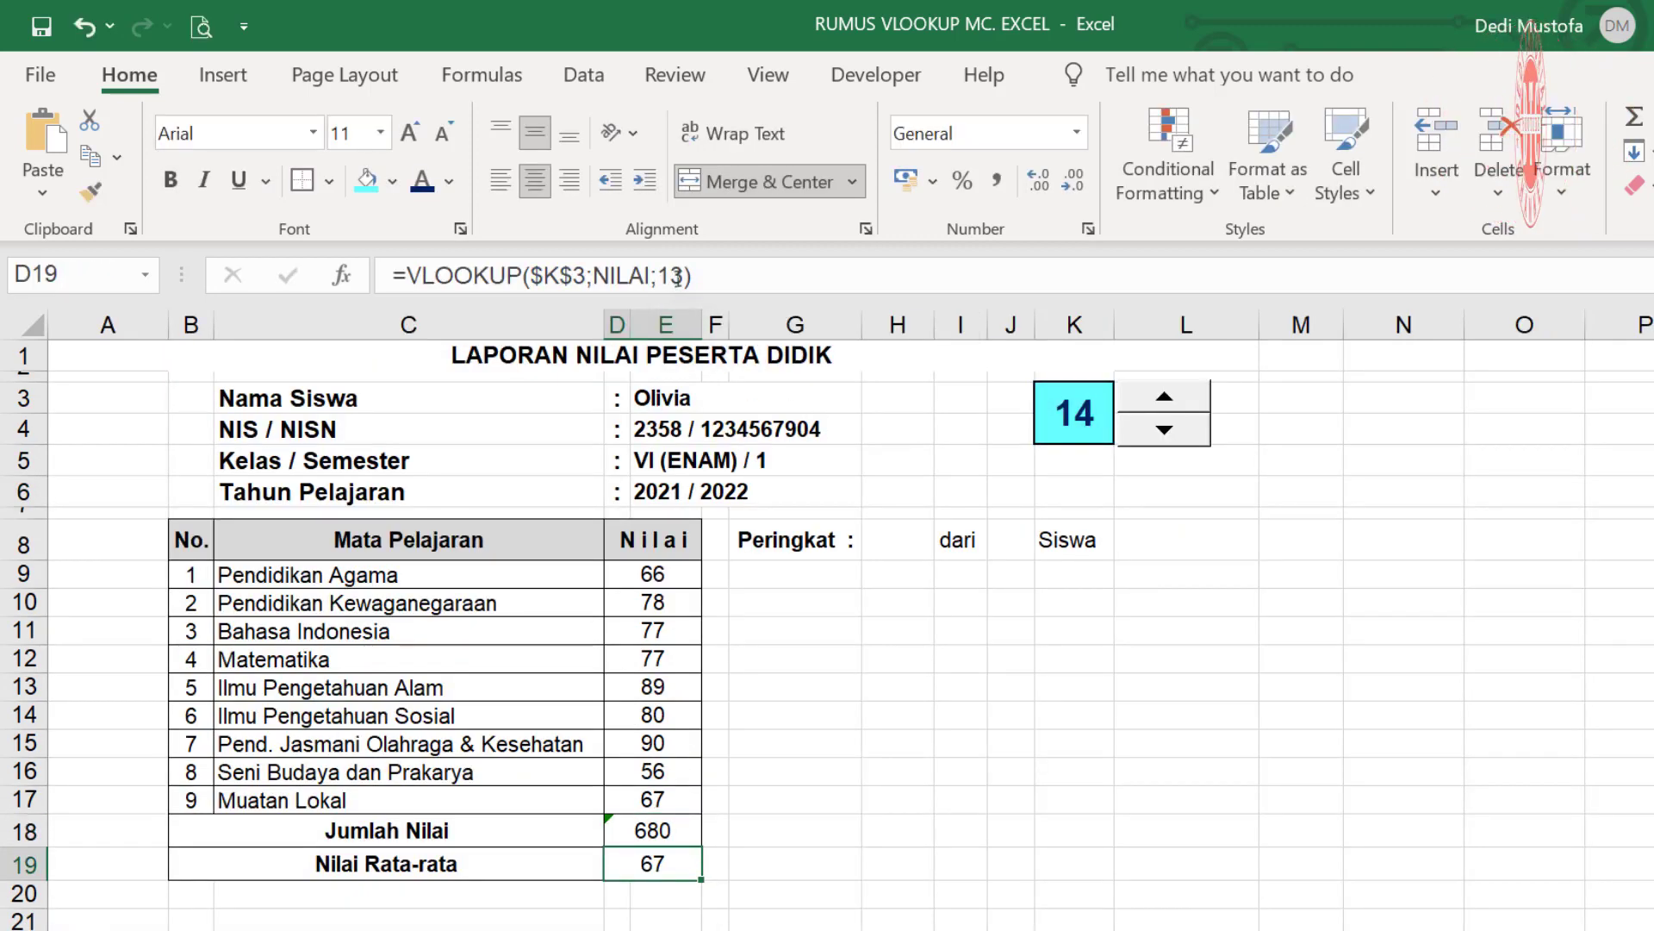
pyautogui.moveTo(672, 276); pyautogui.dragTo(682, 276)
pyautogui.write('5')
pyautogui.press('Return')
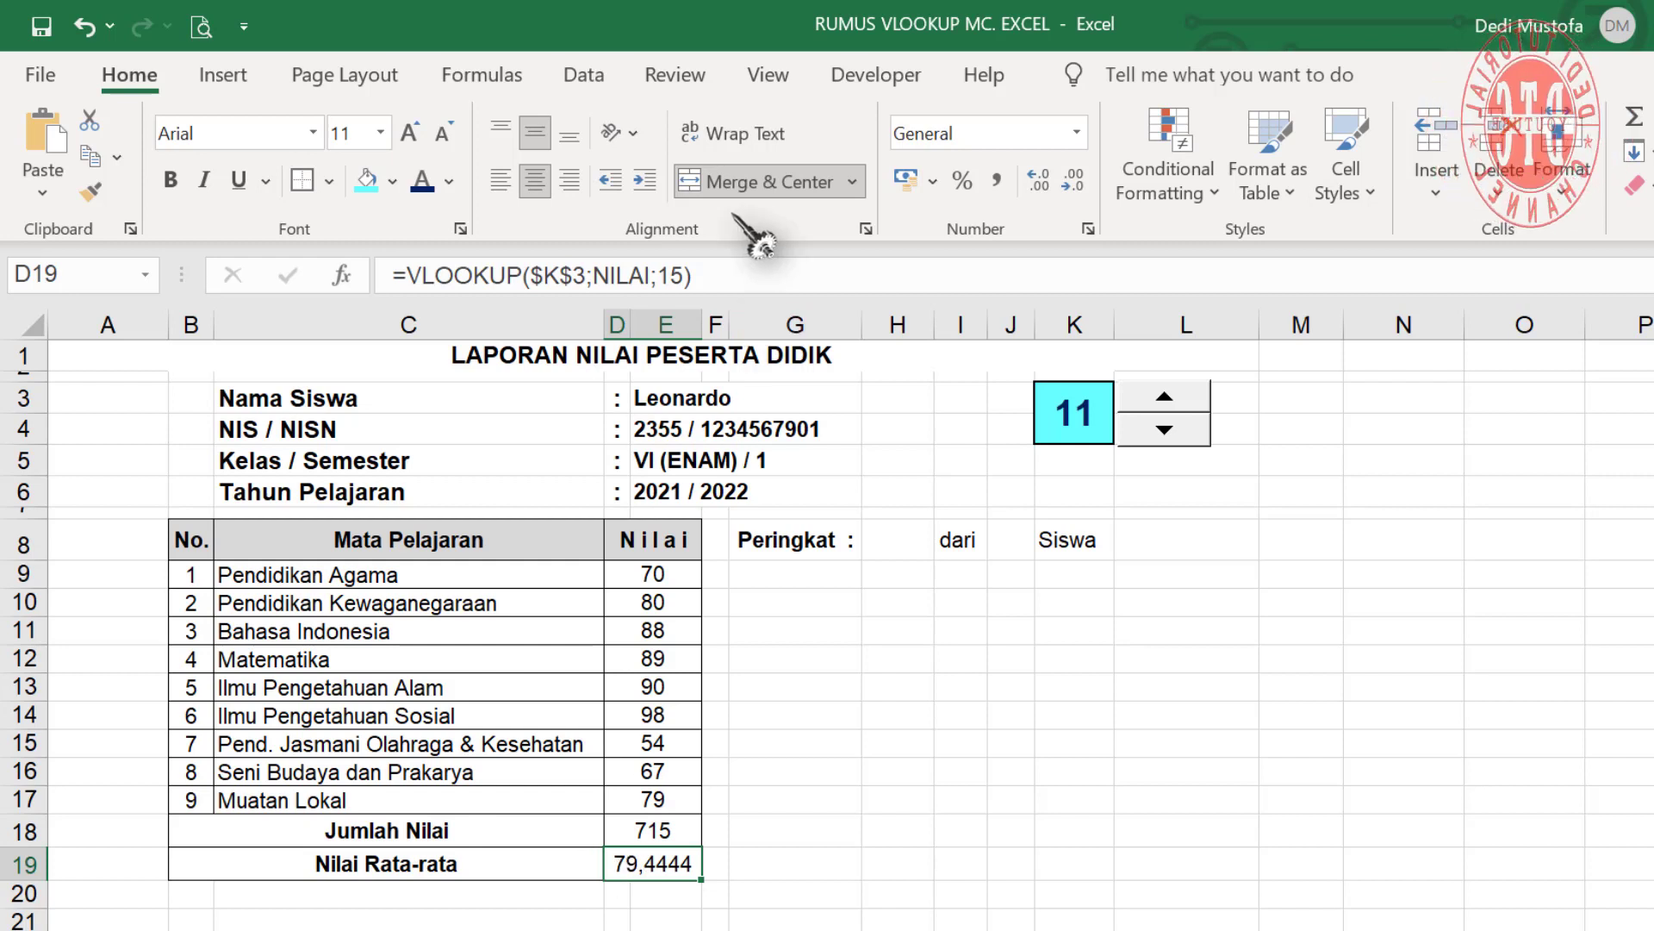
# - Reduce Nilai Rata-rata in D19 to two decimal places and make the values in D18:D19 bold
pyautogui.click(1073, 181)
pyautogui.click(1073, 181)
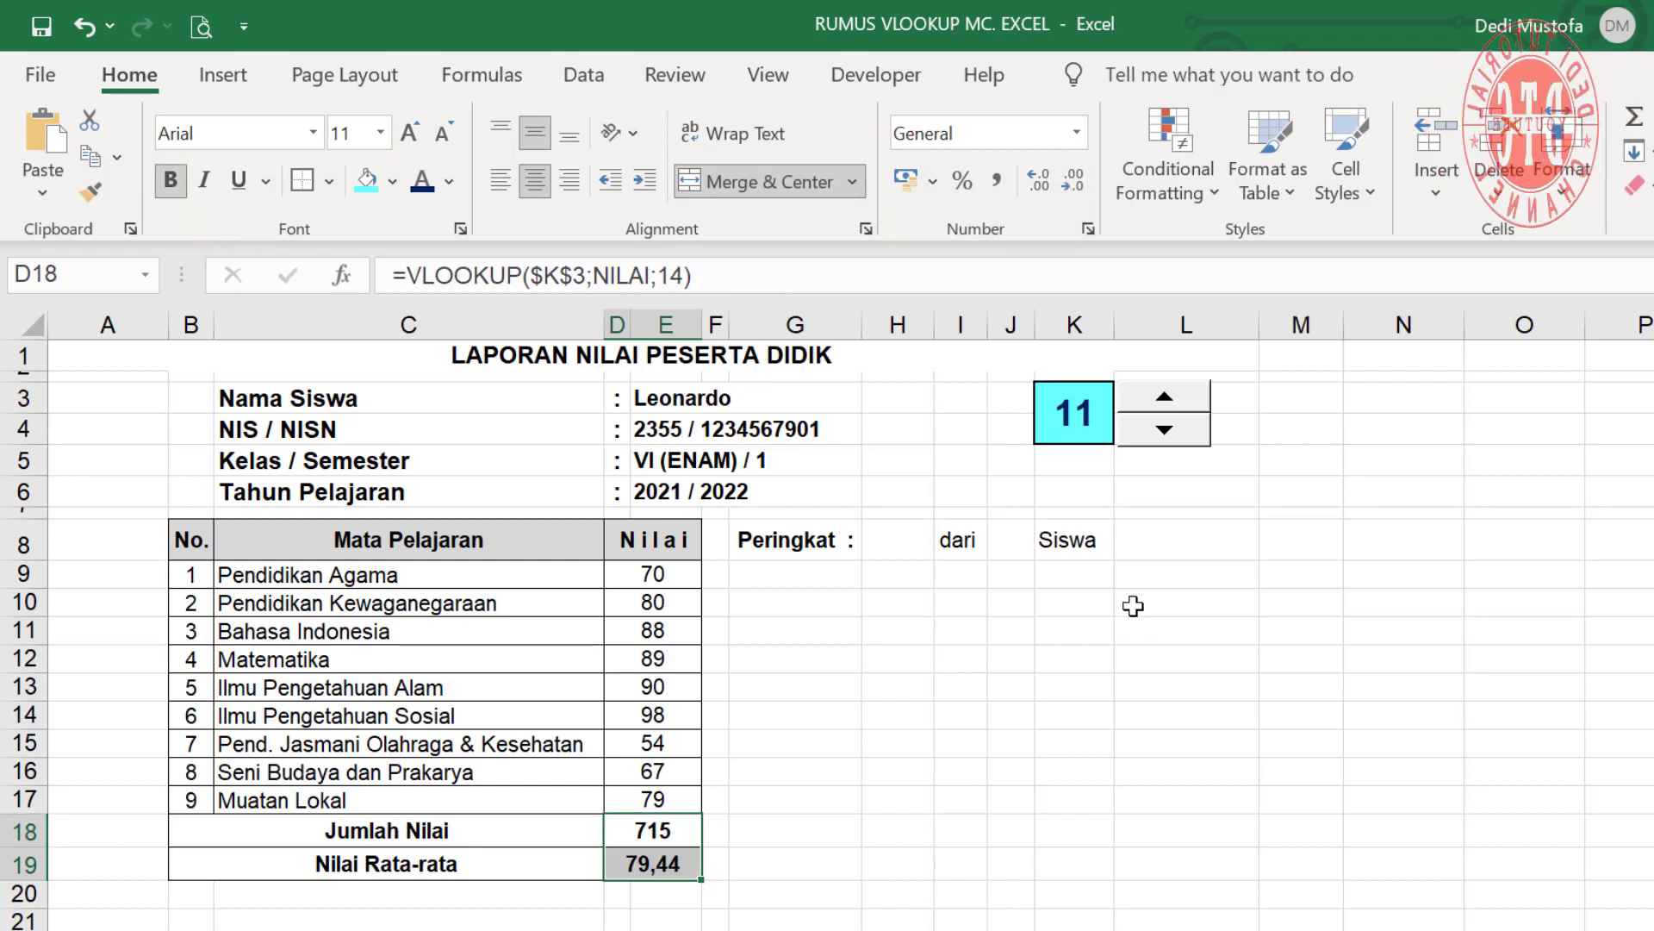
pyautogui.click(1169, 720)
pyautogui.click(906, 537)
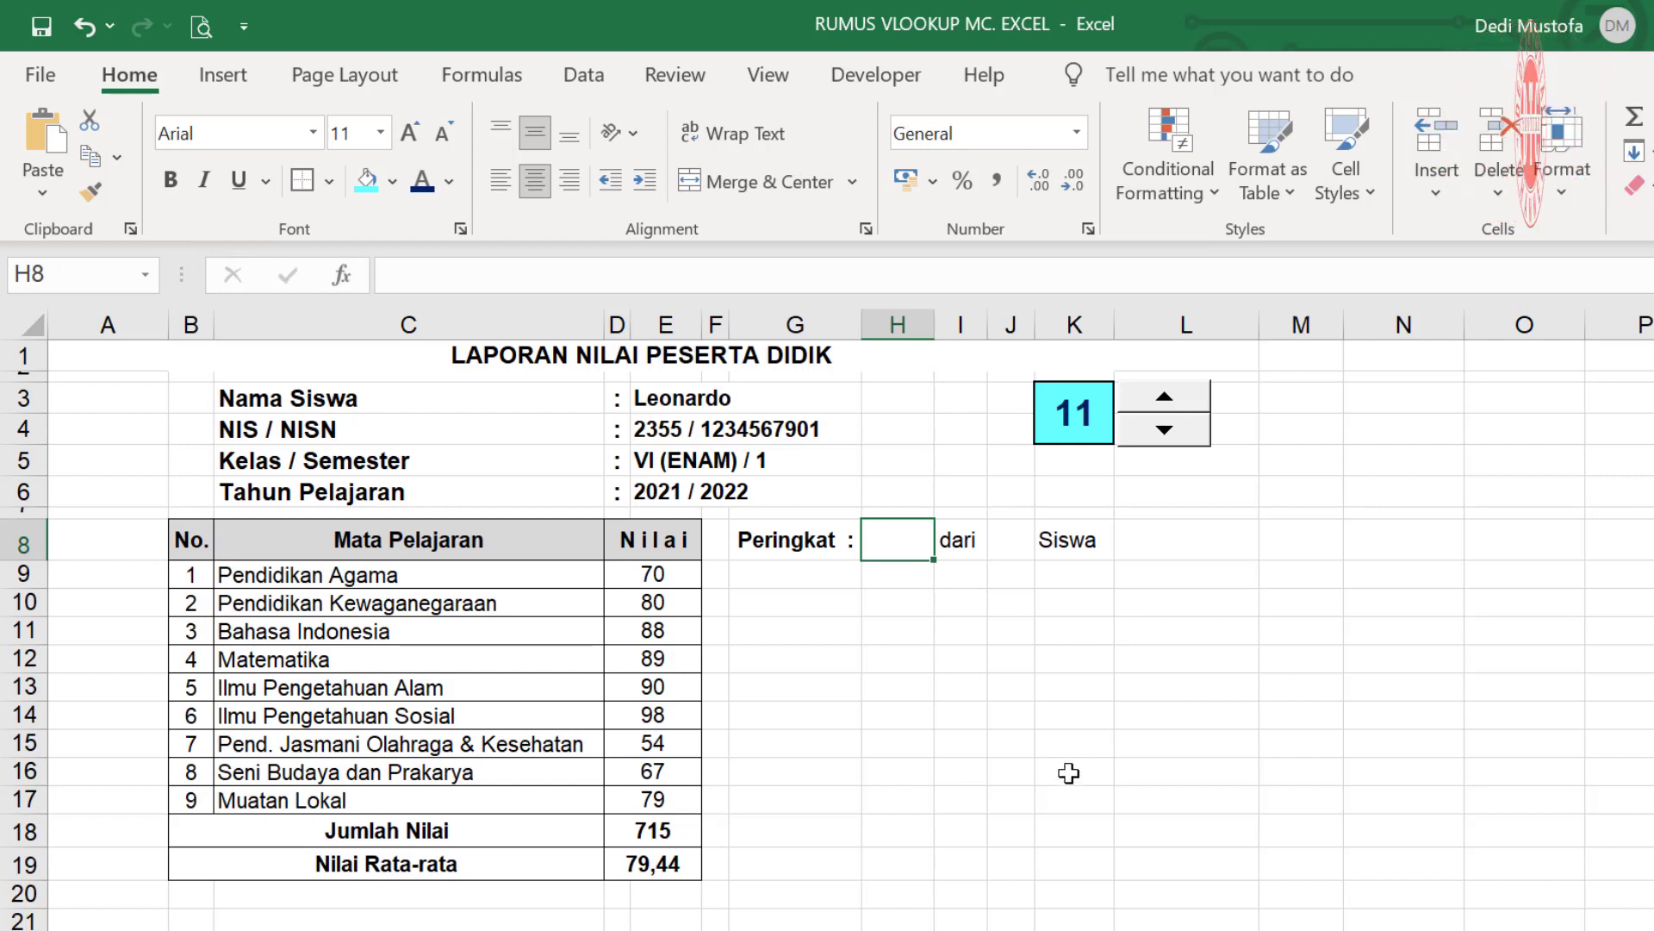
# - Copy the Nilai Rata-rata formula from D19 into the Peringkat cell H8 and set its VLOOKUP column index to 16
pyautogui.click(666, 865)
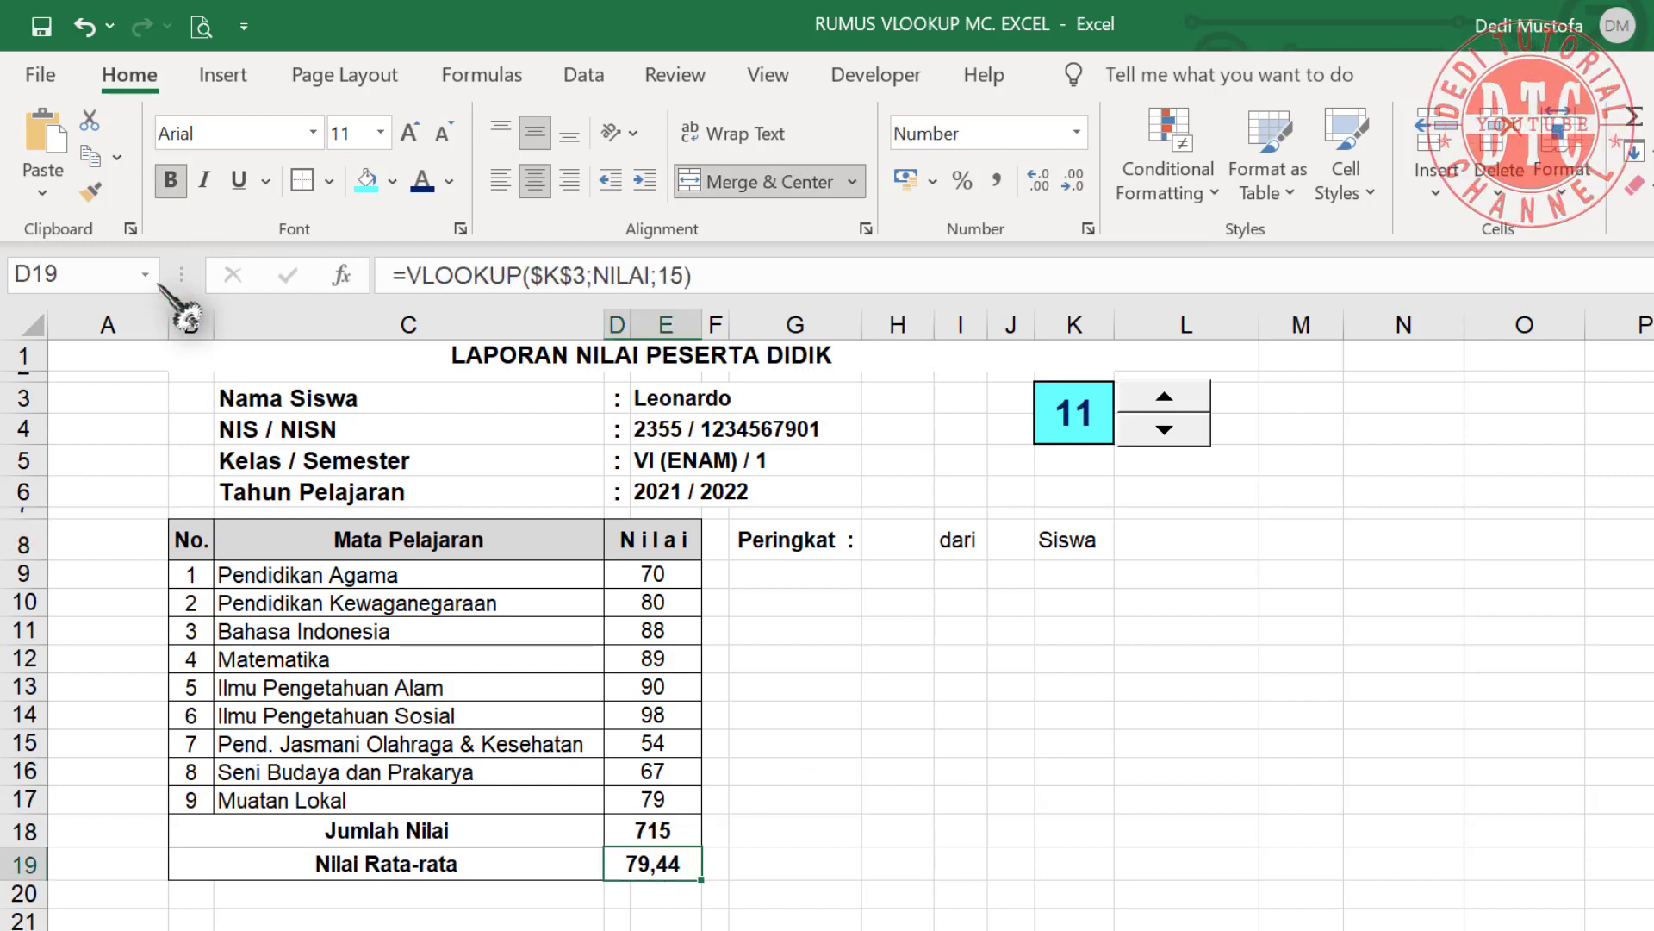
pyautogui.click(91, 157)
pyautogui.click(901, 539)
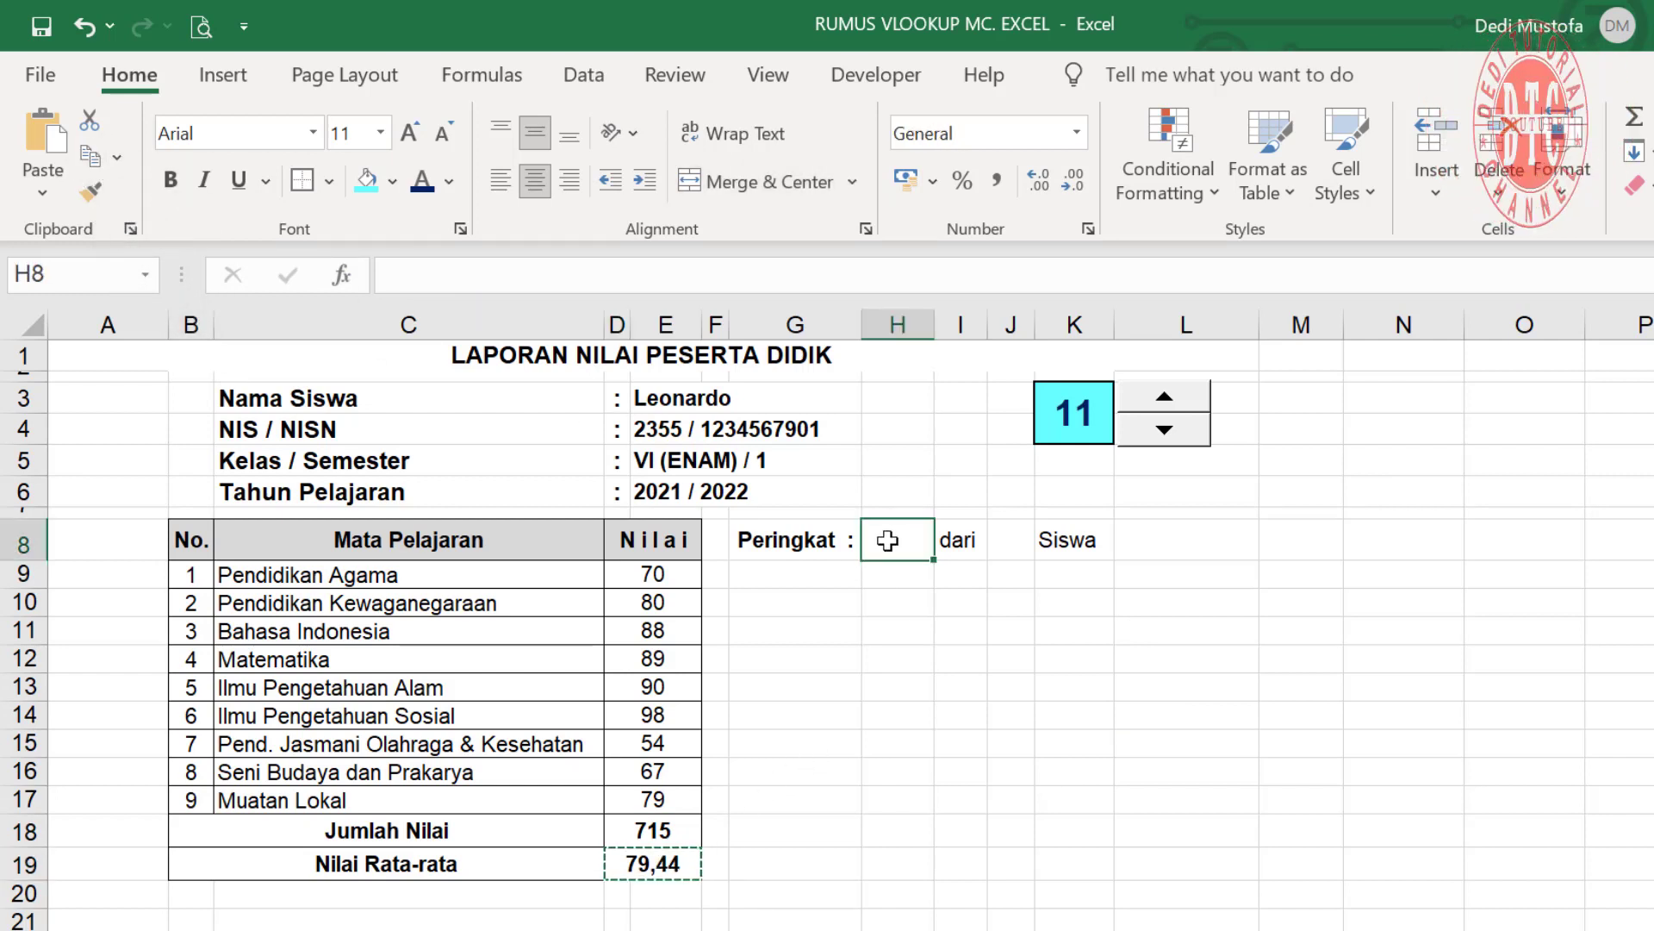
pyautogui.click(43, 147)
pyautogui.click(728, 274)
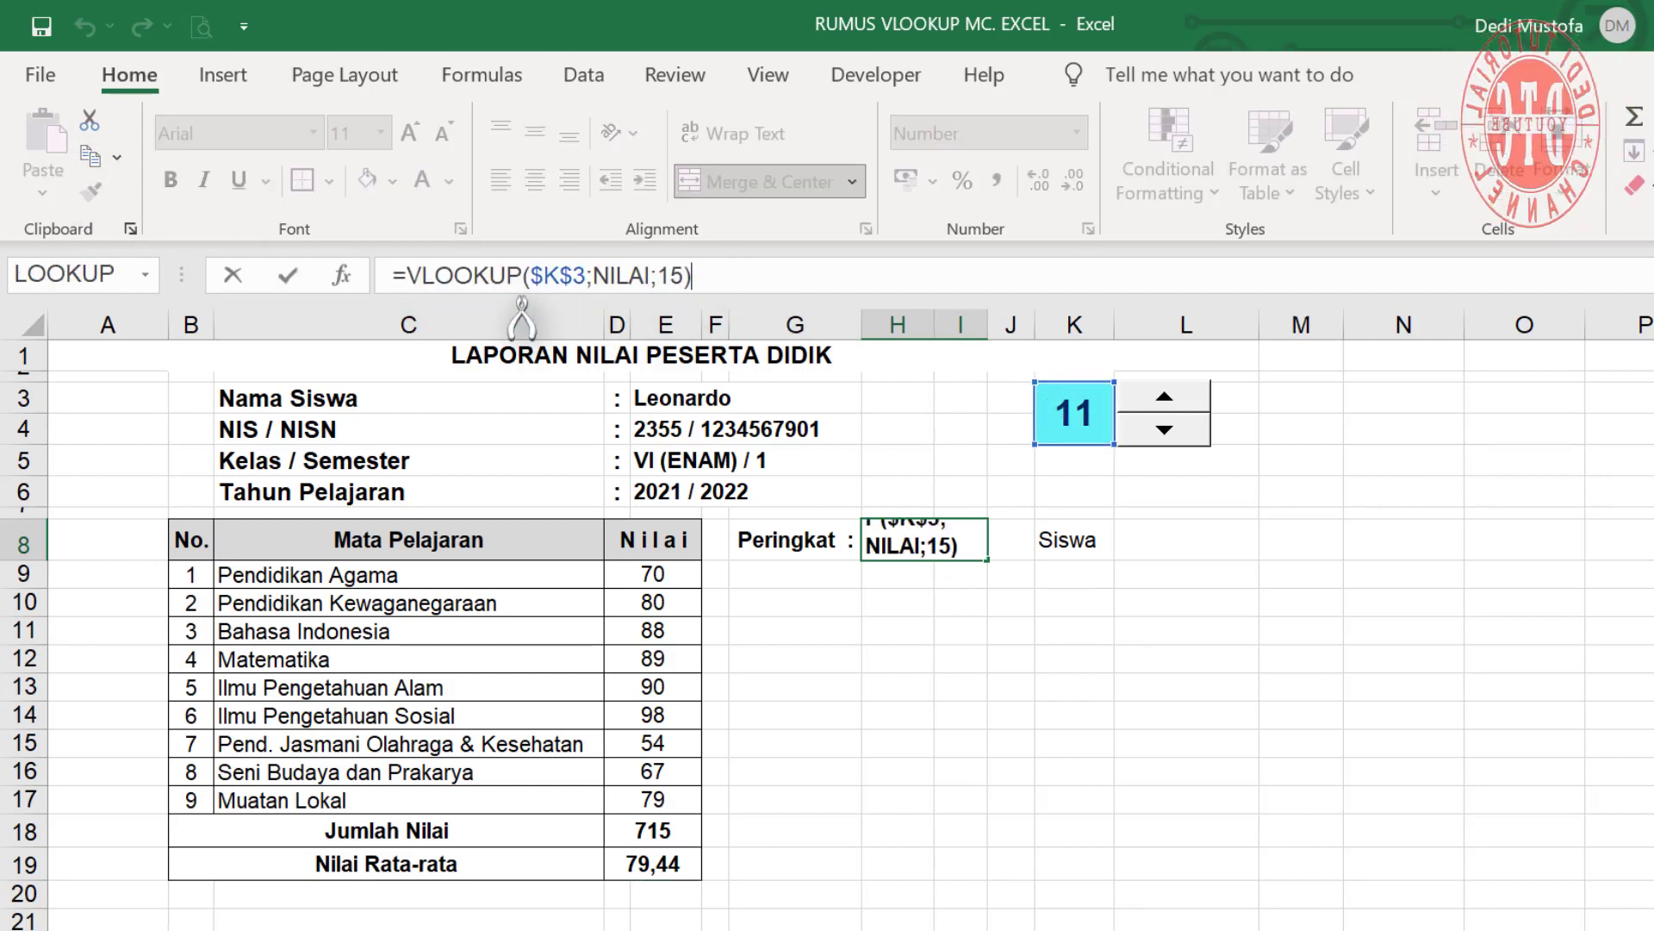
pyautogui.moveTo(671, 275); pyautogui.dragTo(679, 275)
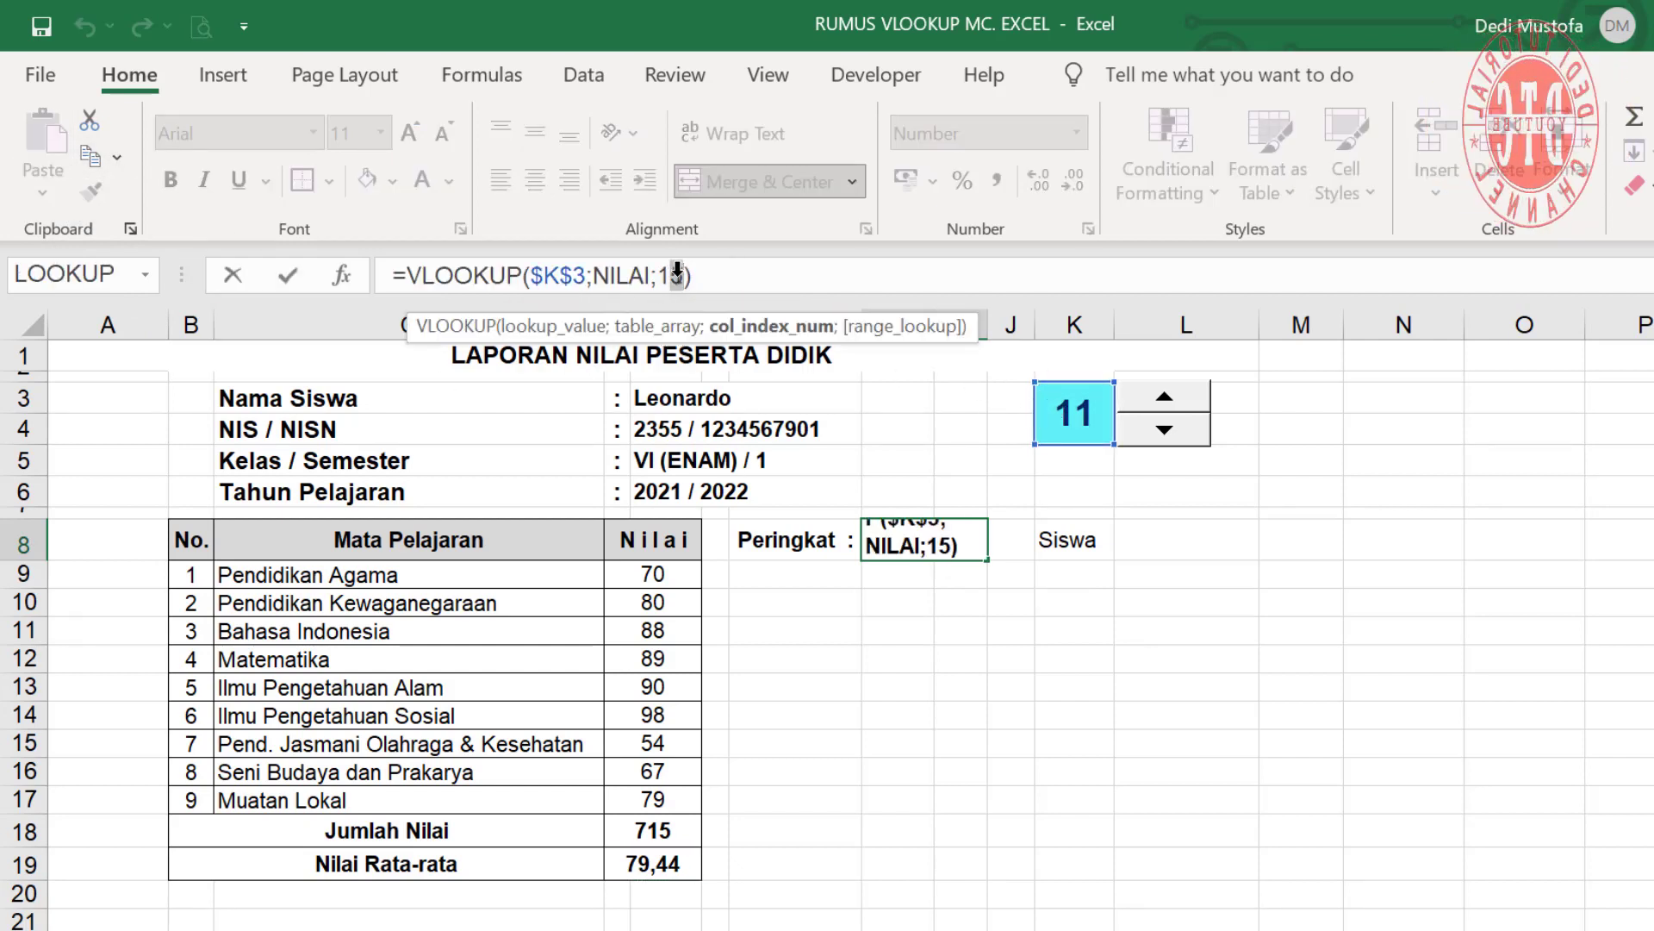
pyautogui.write('6')
pyautogui.press('Return')
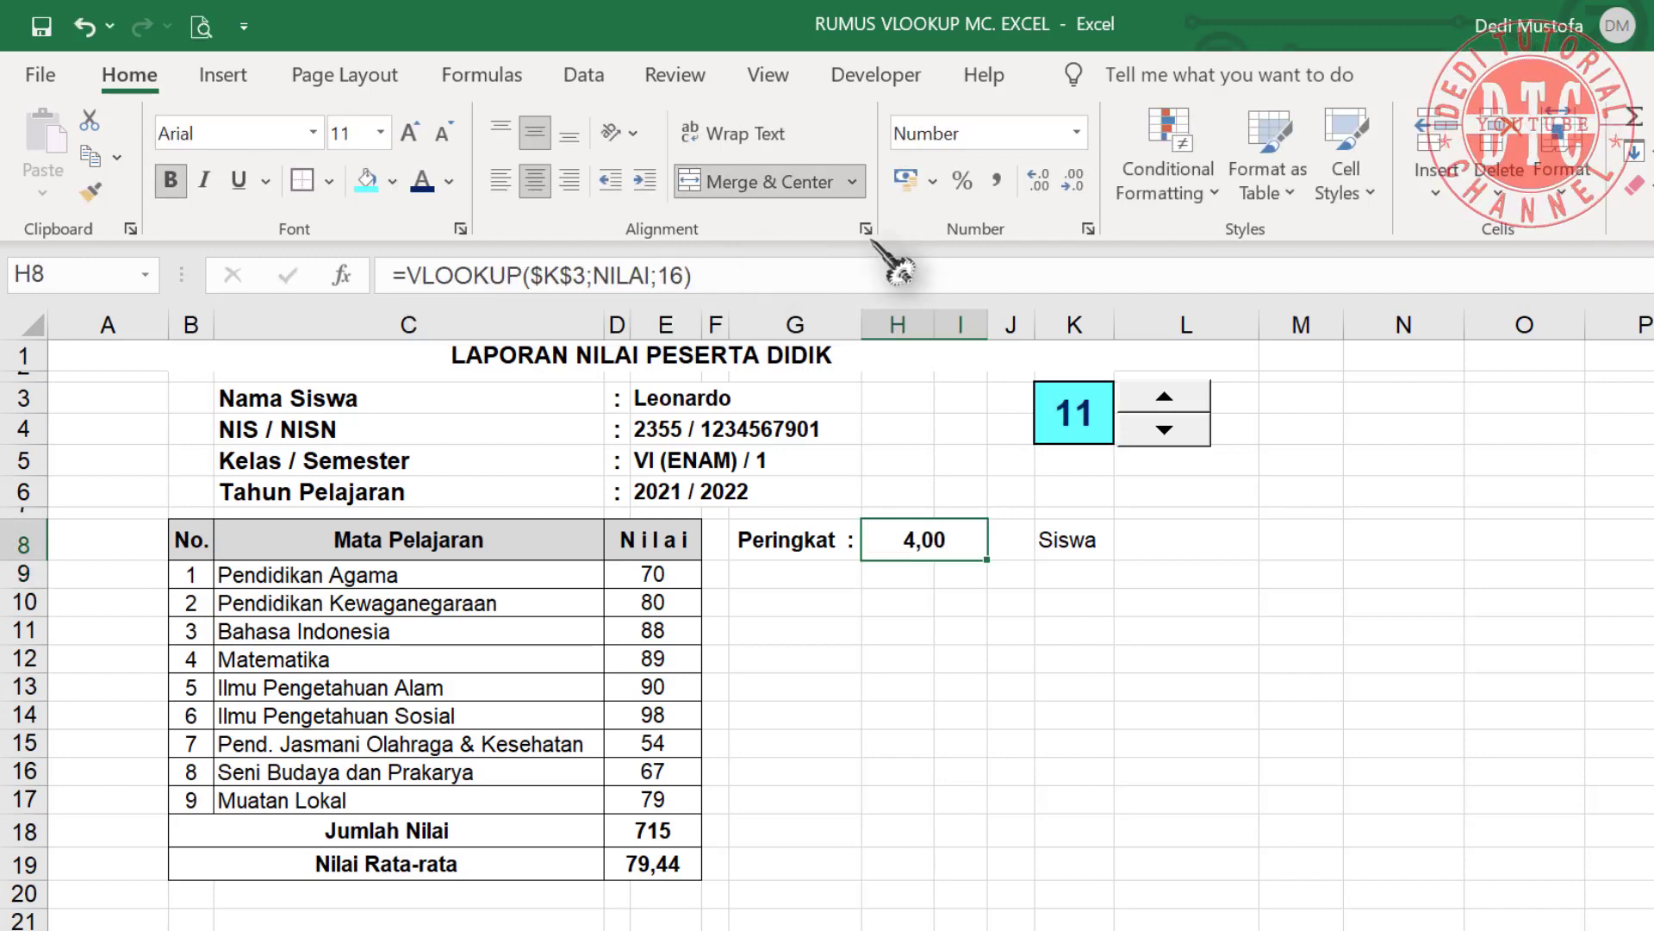
# - Show the rank in H8 without decimals and append &" dari" to its VLOOKUP formula
pyautogui.click(1073, 181)
pyautogui.click(1073, 181)
pyautogui.click(1011, 659)
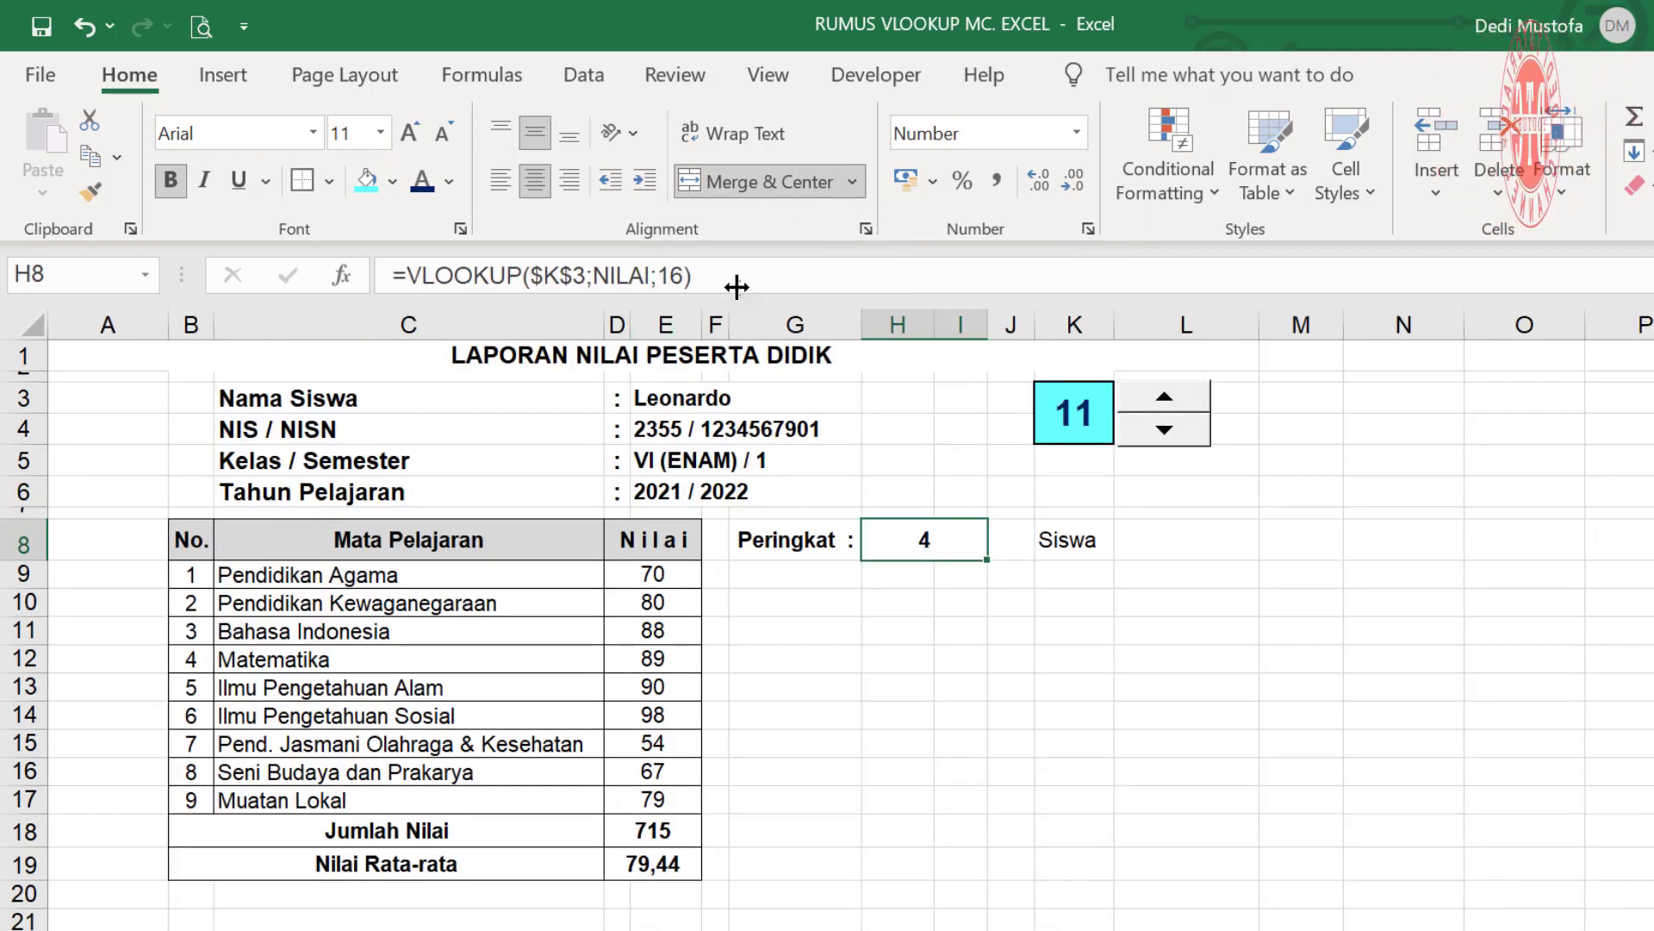
pyautogui.click(734, 274)
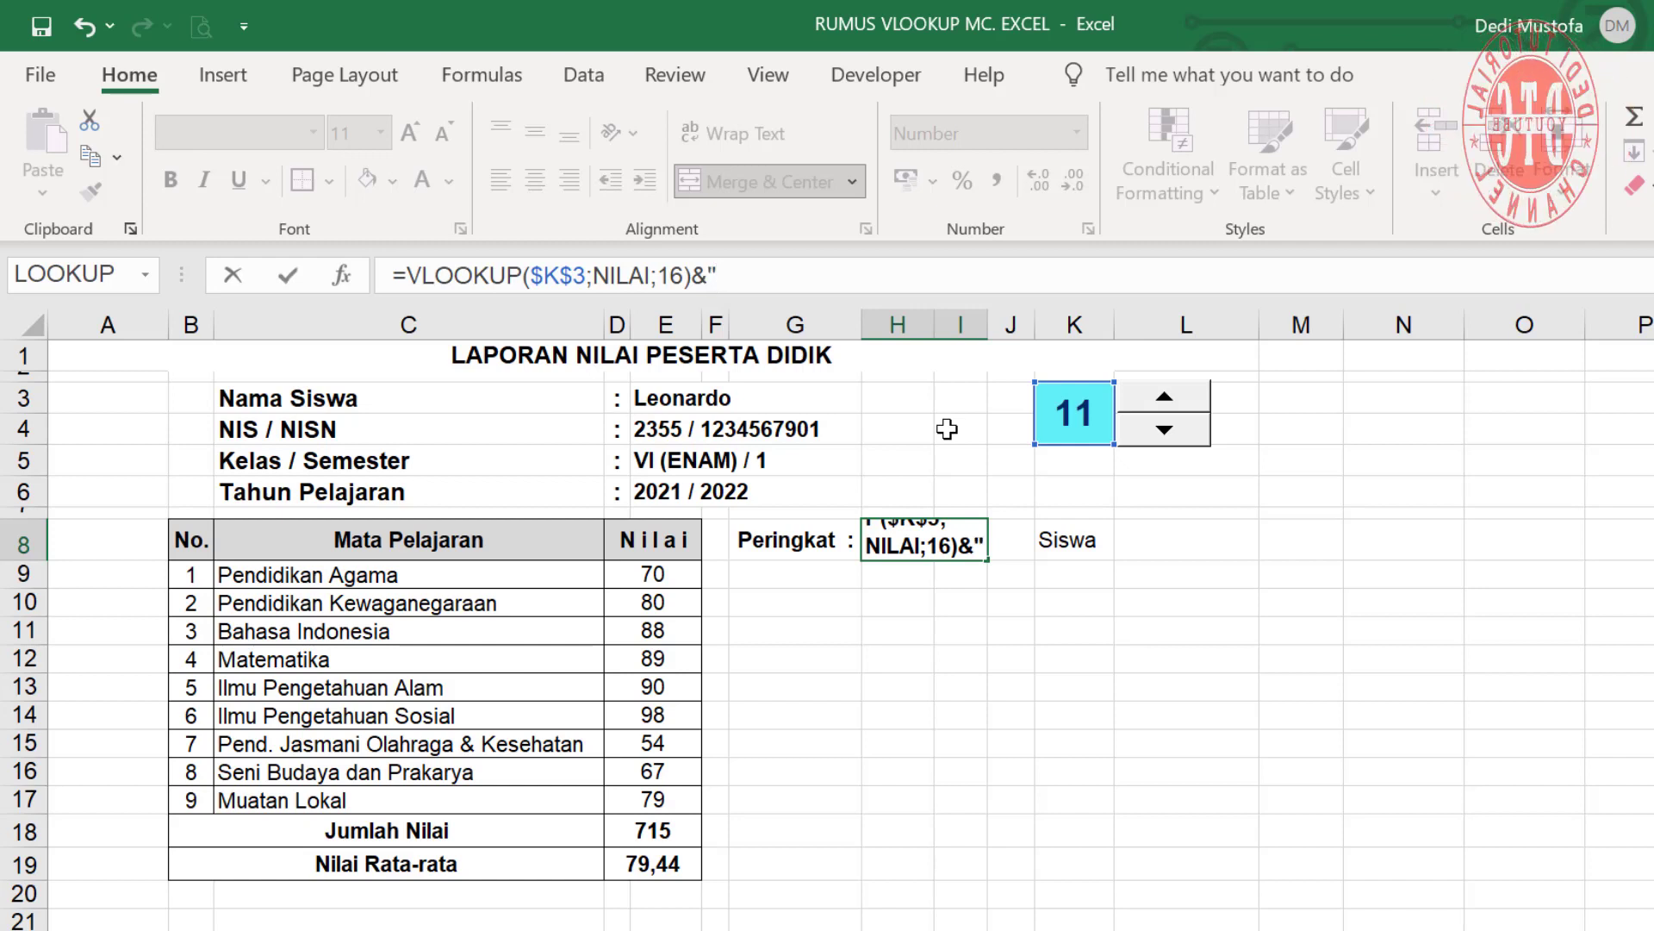
pyautogui.write('&" dari"')
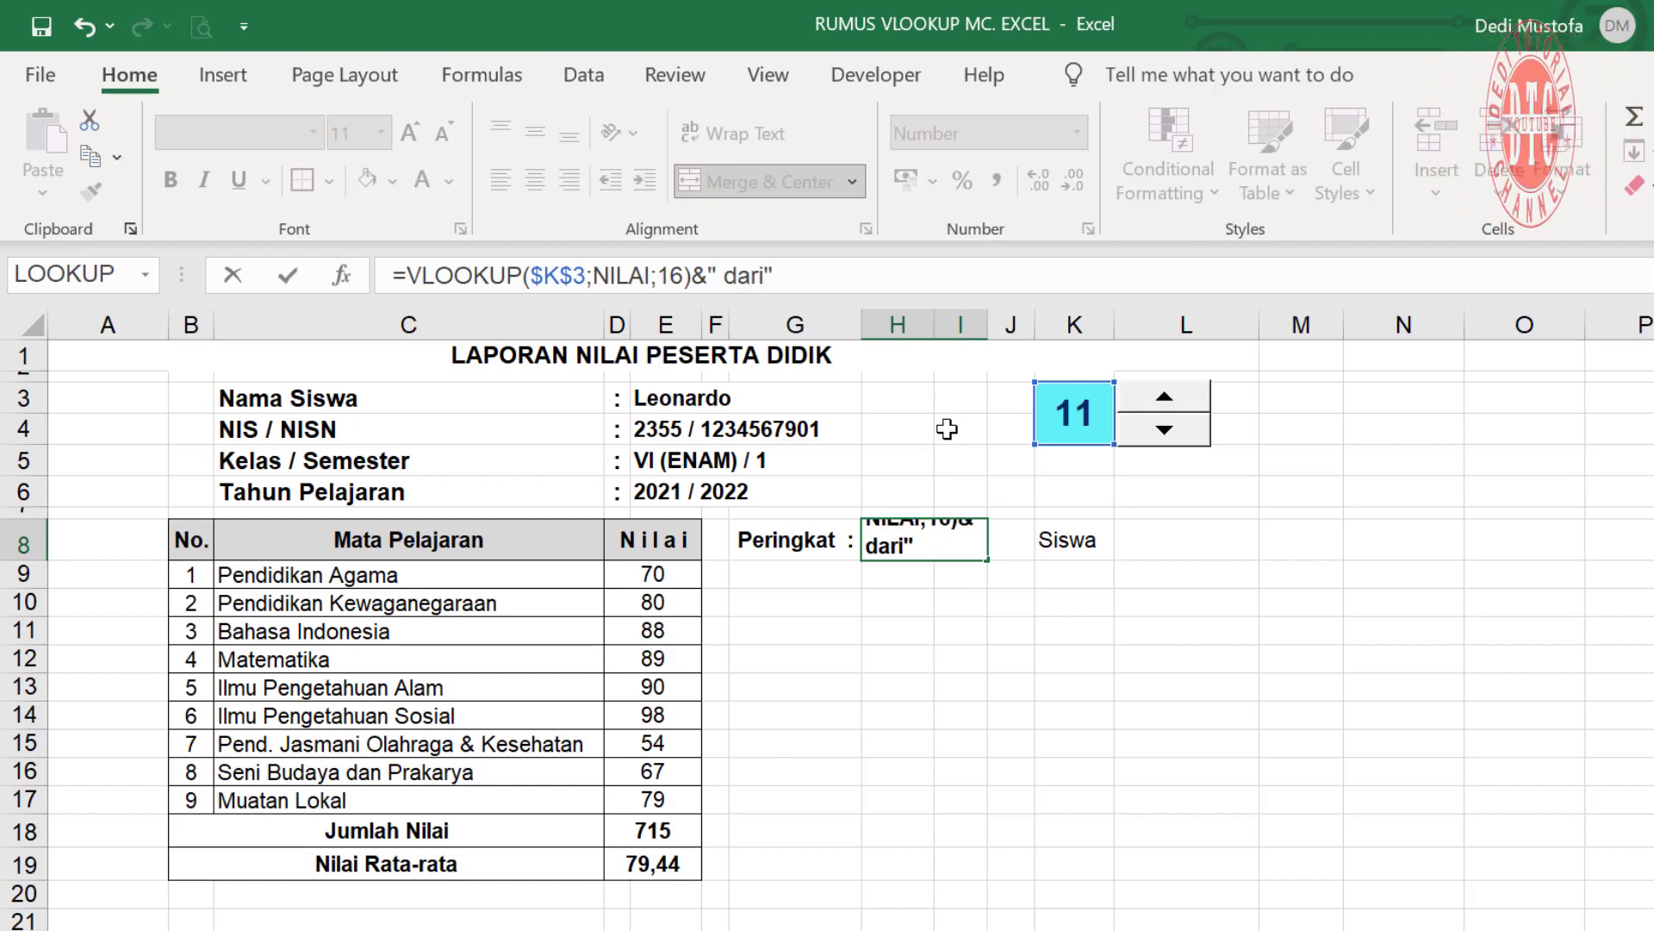
pyautogui.press('Return')
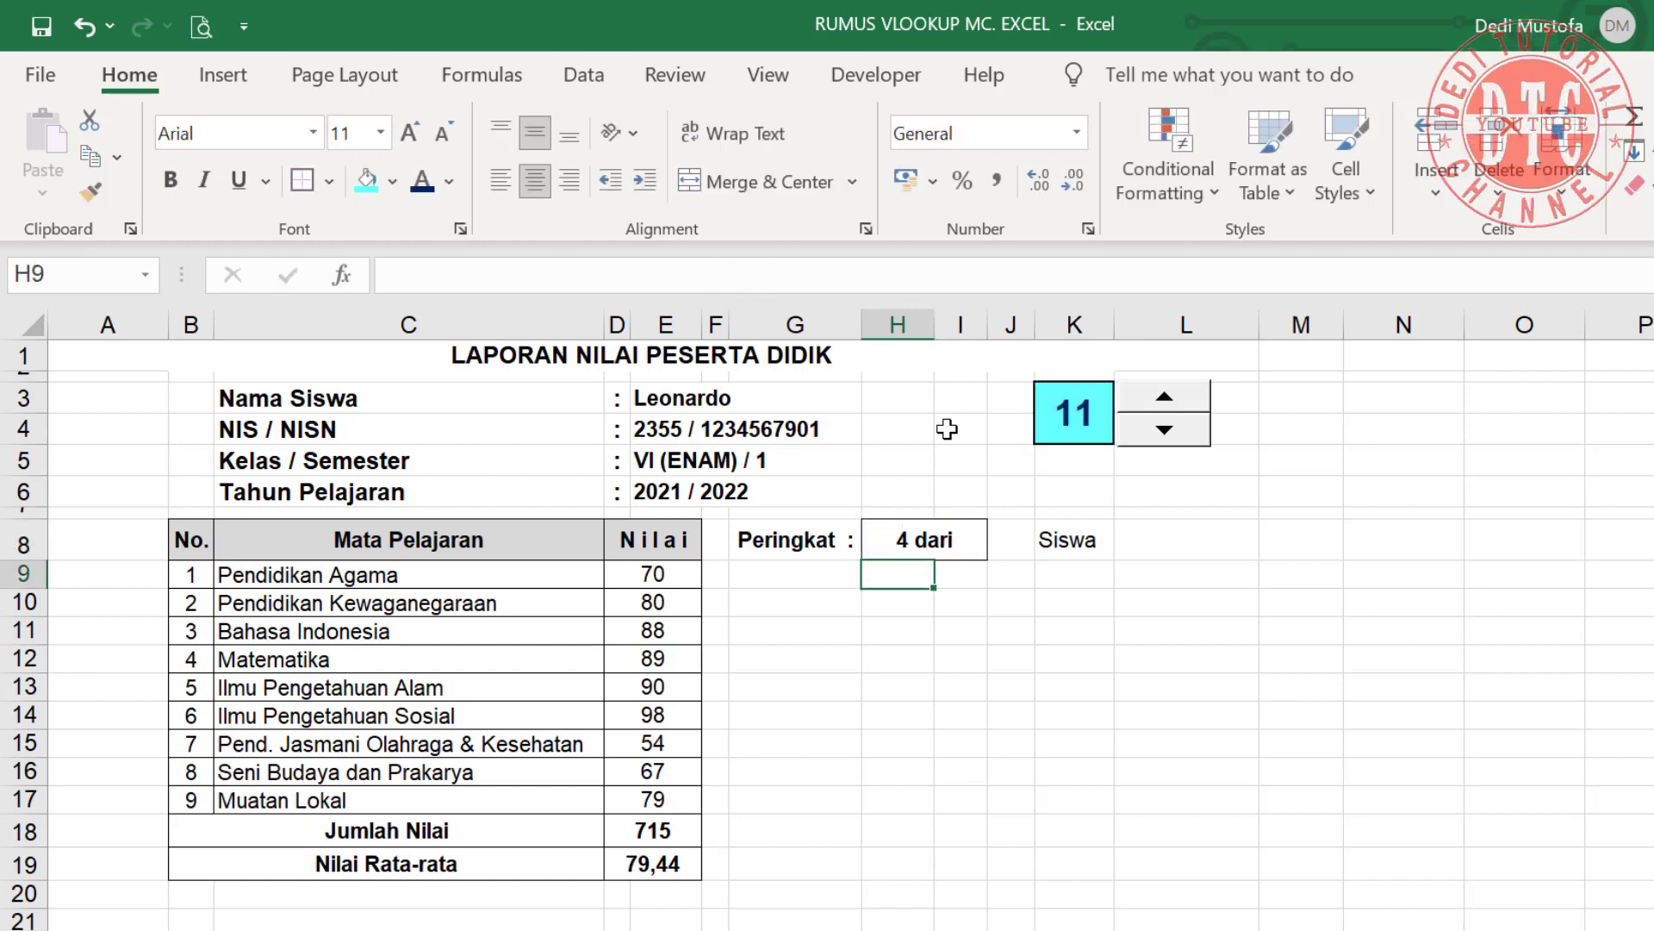
# - Count the students in J8 with COUNT over the NO. column range B6:B19 of the Nilai sheet
pyautogui.click(1018, 539)
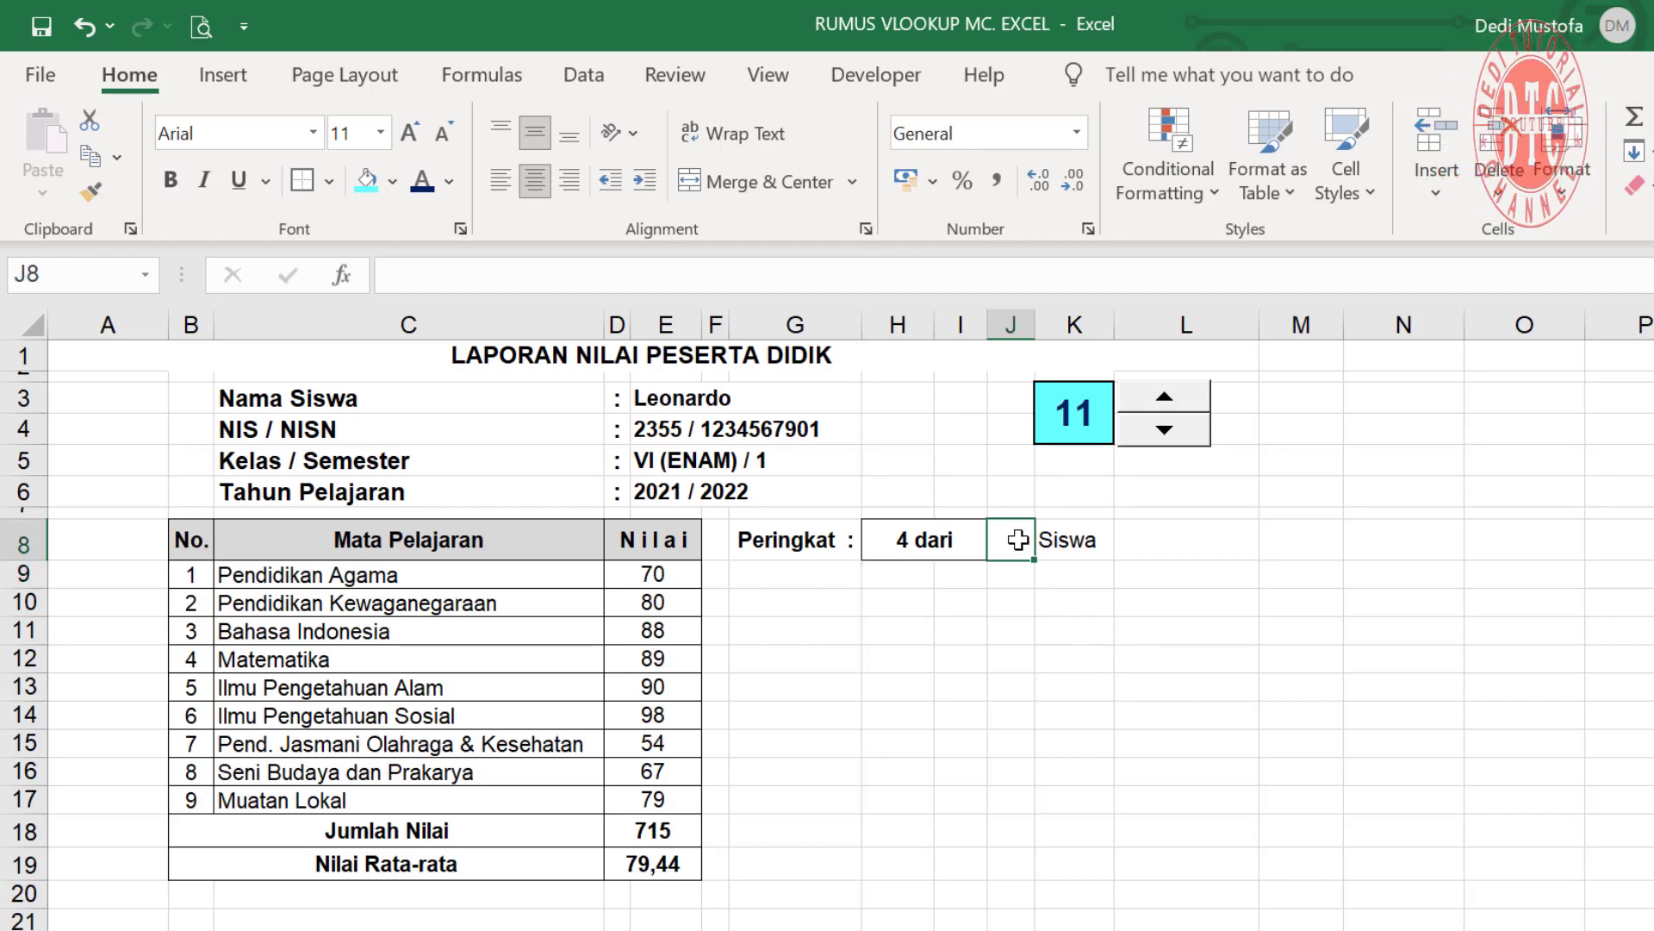
pyautogui.write('=coun')
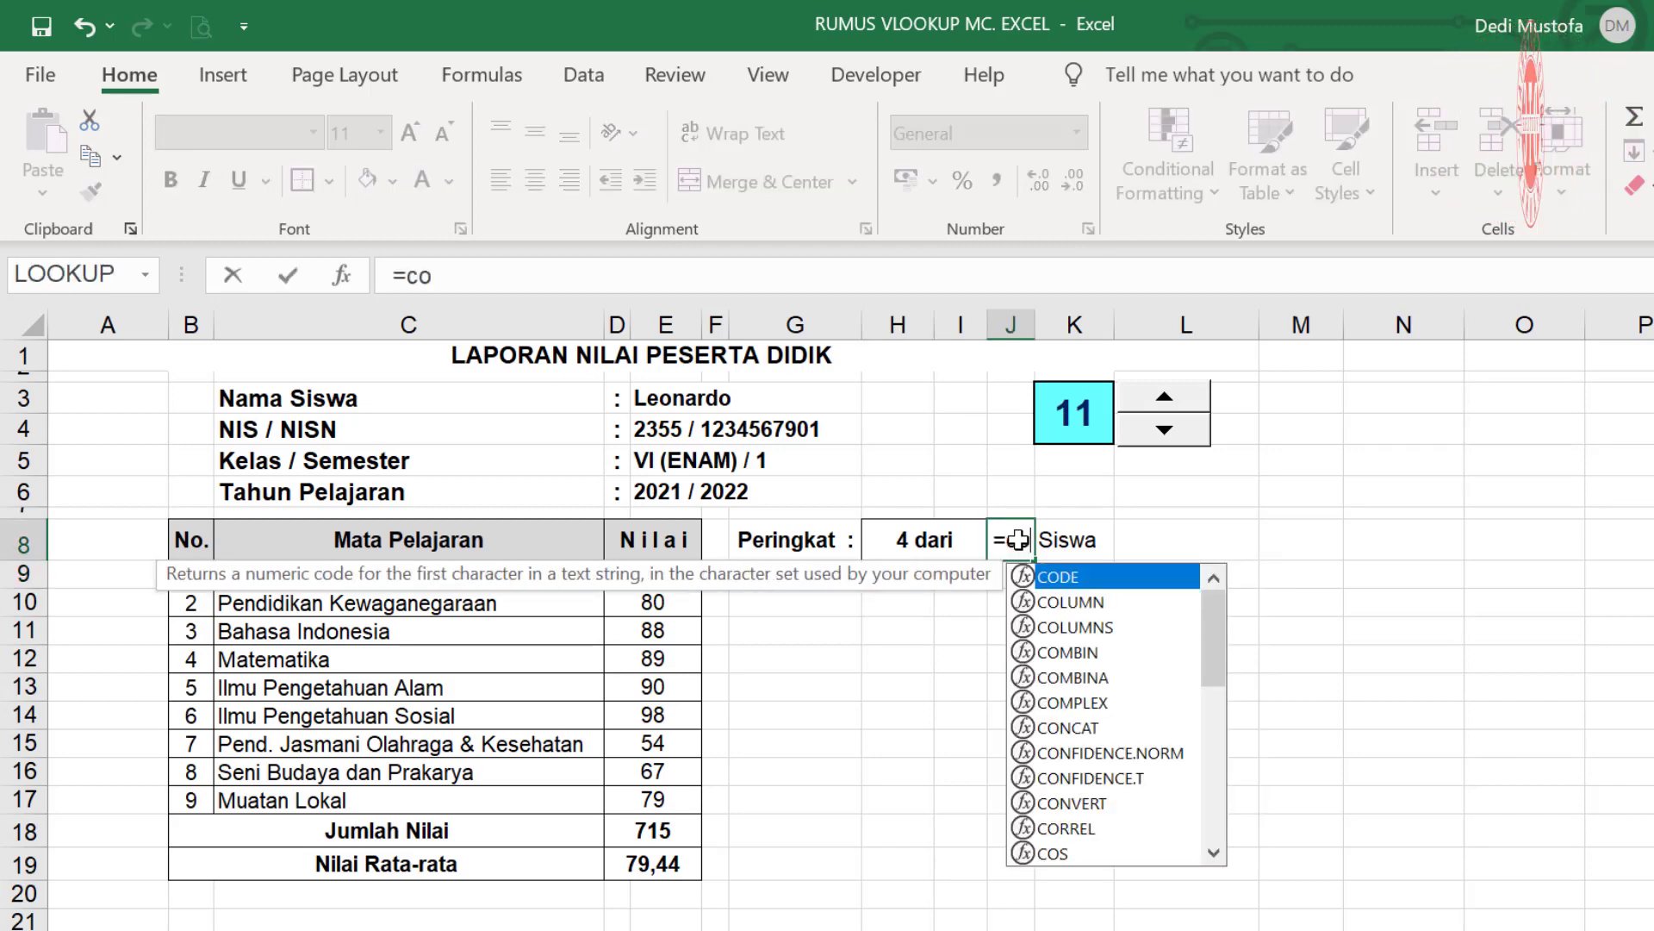
pyautogui.write('t(')
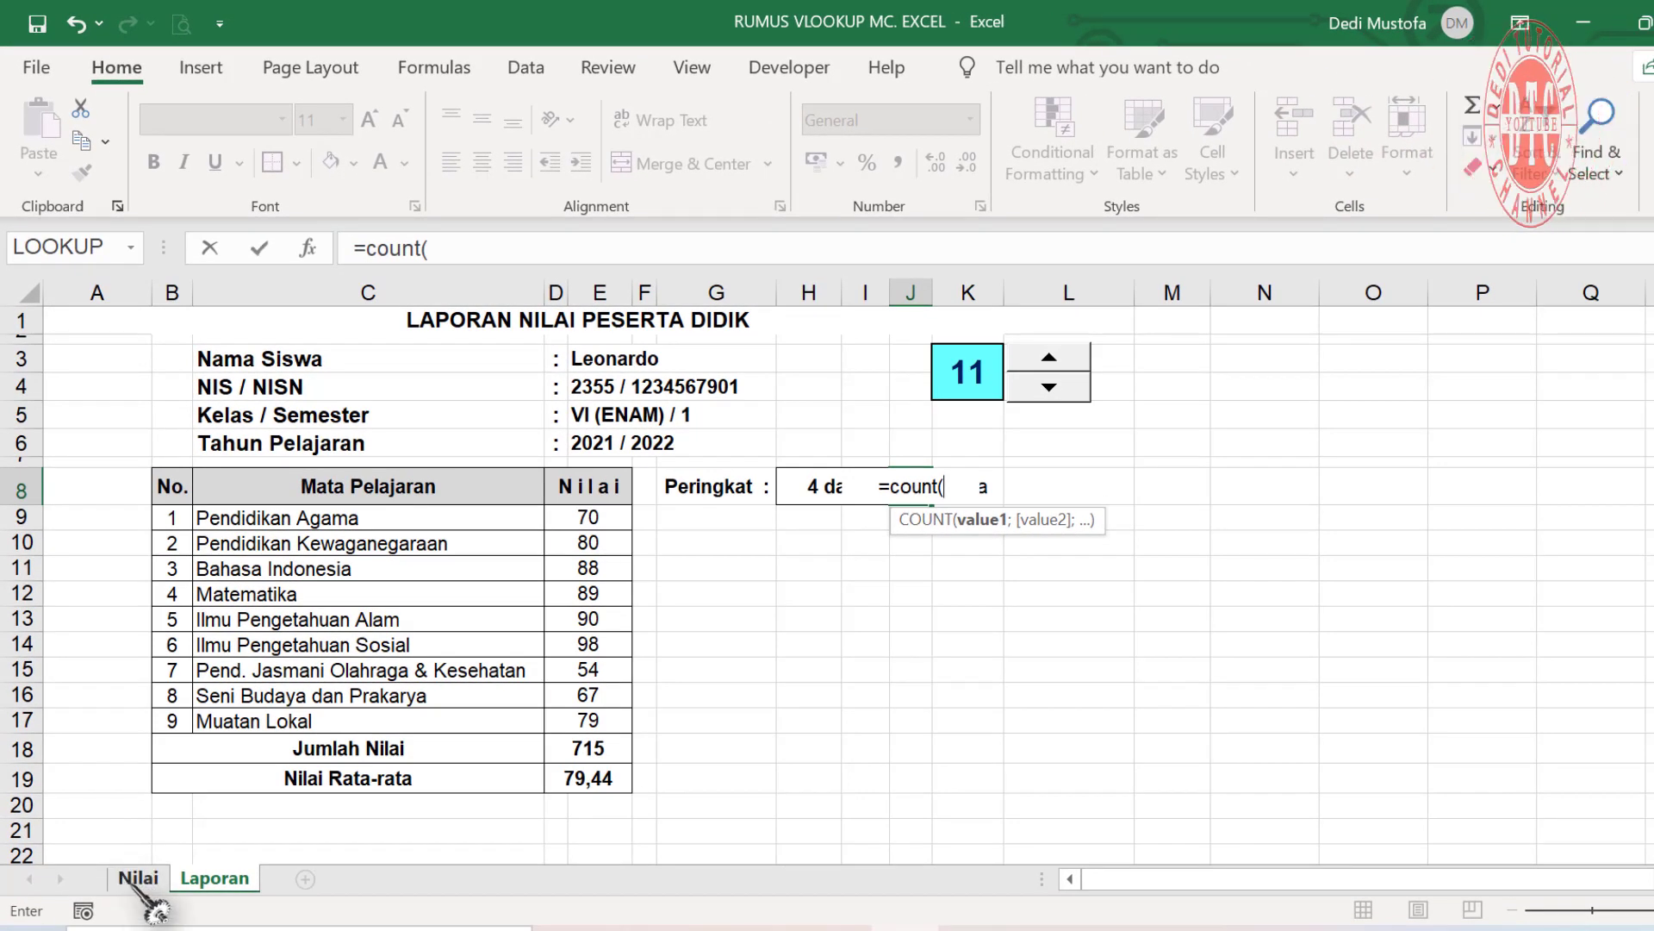
pyautogui.click(140, 895)
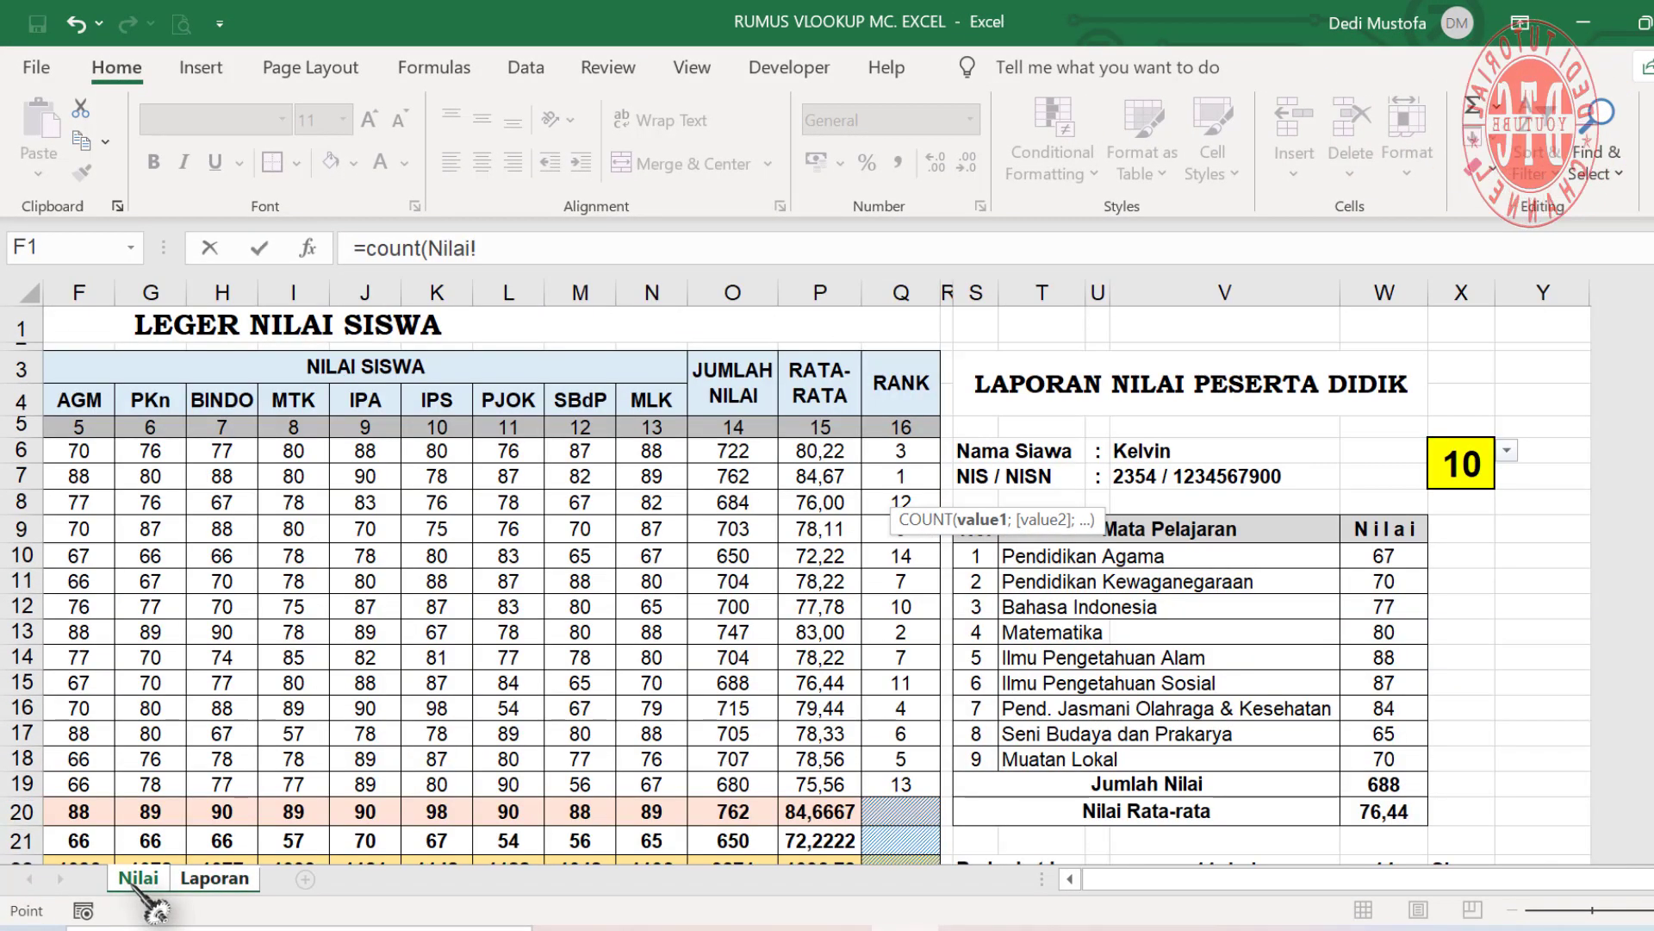
pyautogui.hscroll(-3, 945, 834)
pyautogui.moveTo(104, 451); pyautogui.dragTo(108, 778)
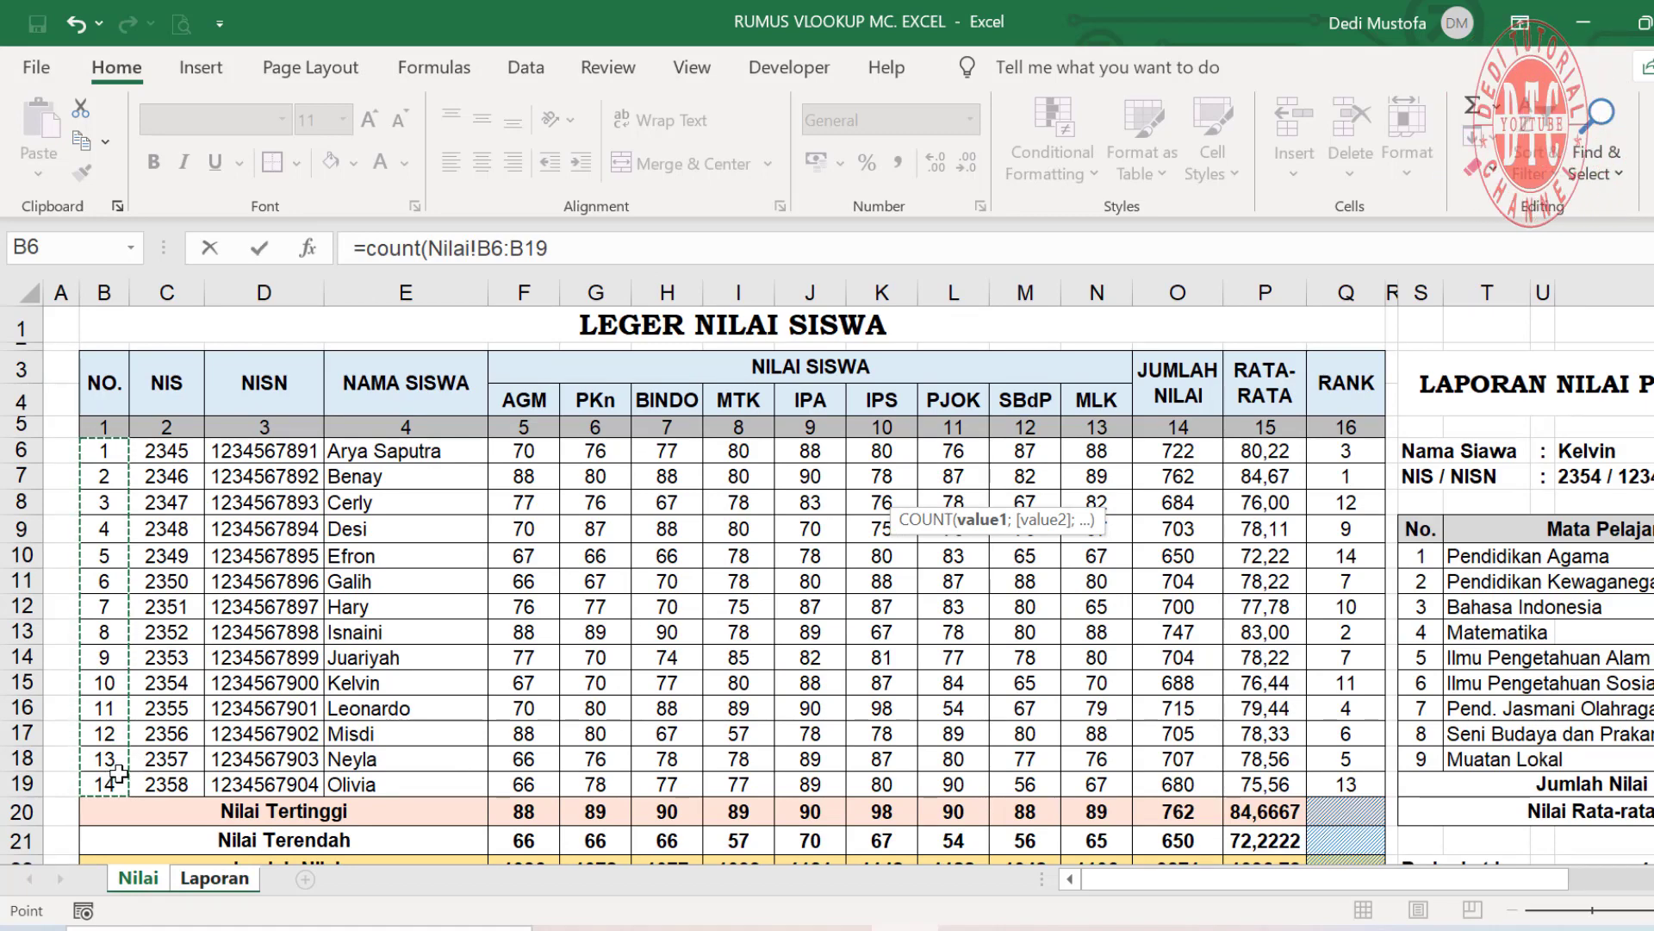
pyautogui.press('Return')
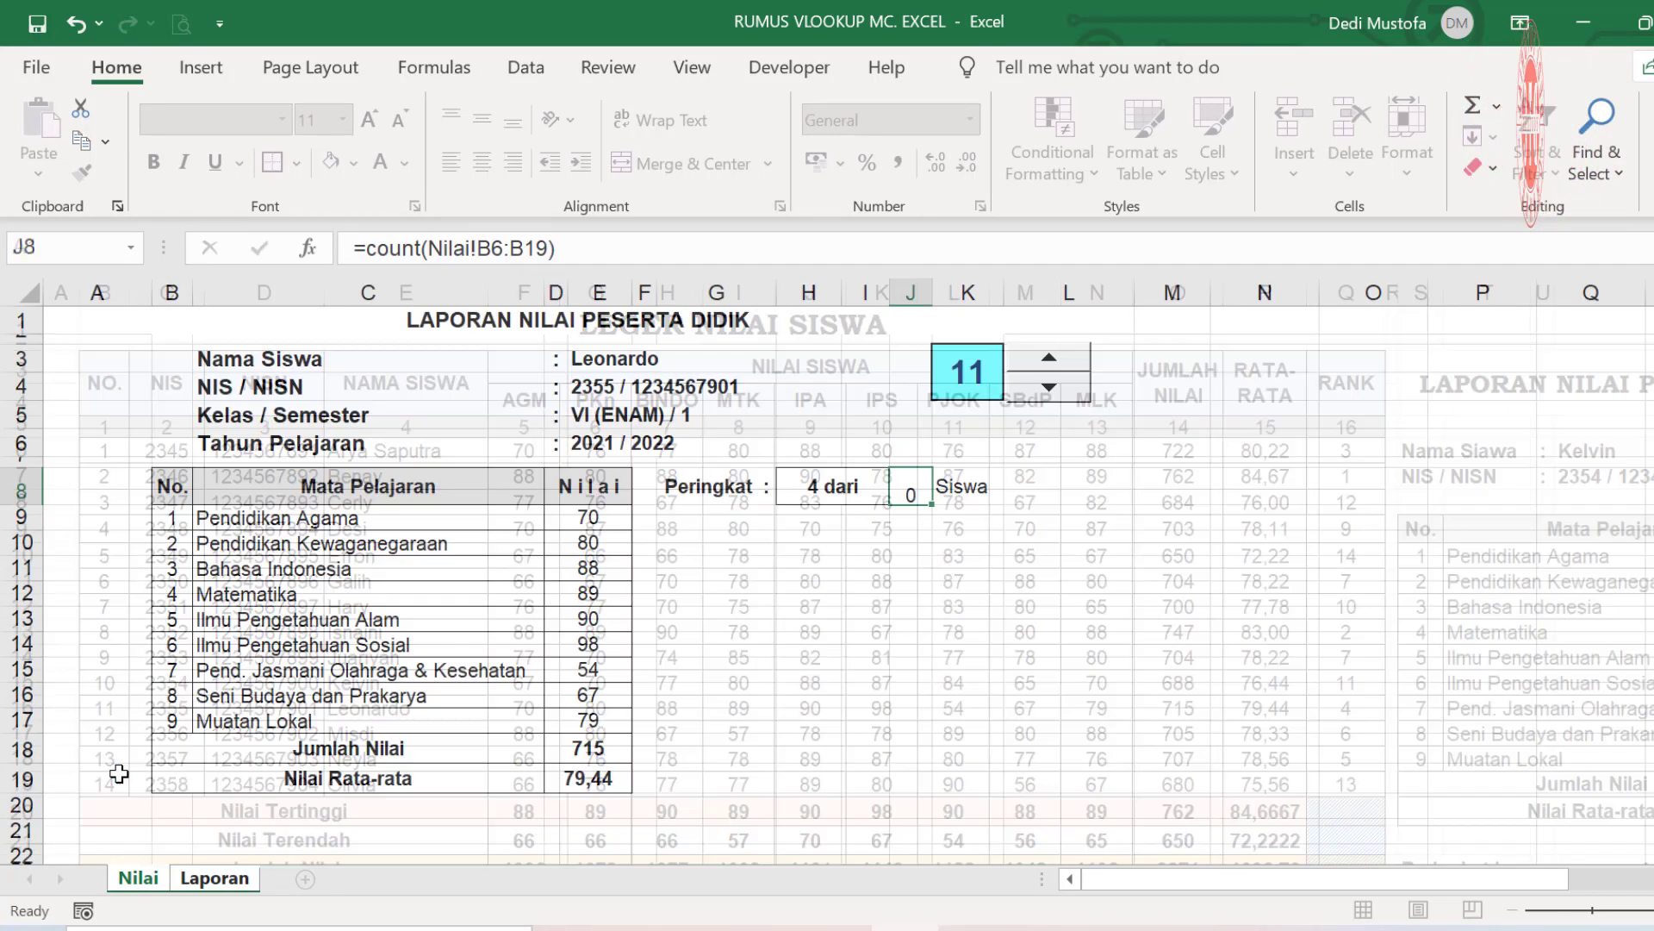
pyautogui.click(1068, 593)
# - Check the report for different students by stepping the student number up to 12 and back down to 7
pyautogui.click(1049, 357)
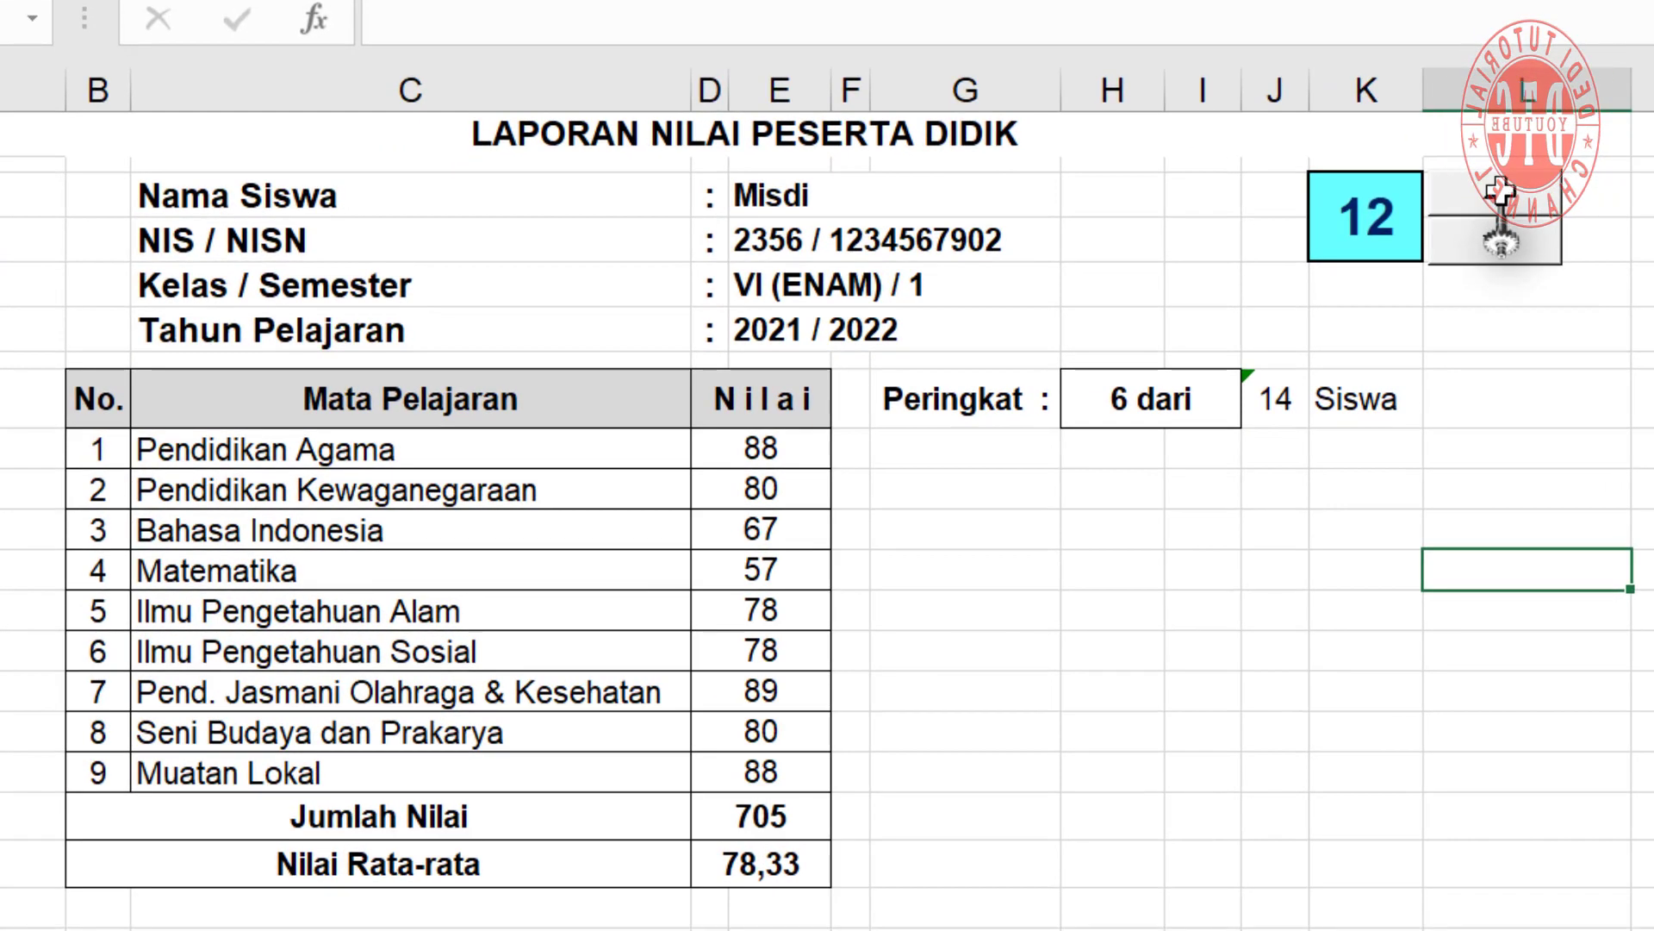
pyautogui.click(1048, 357)
pyautogui.click(1498, 234)
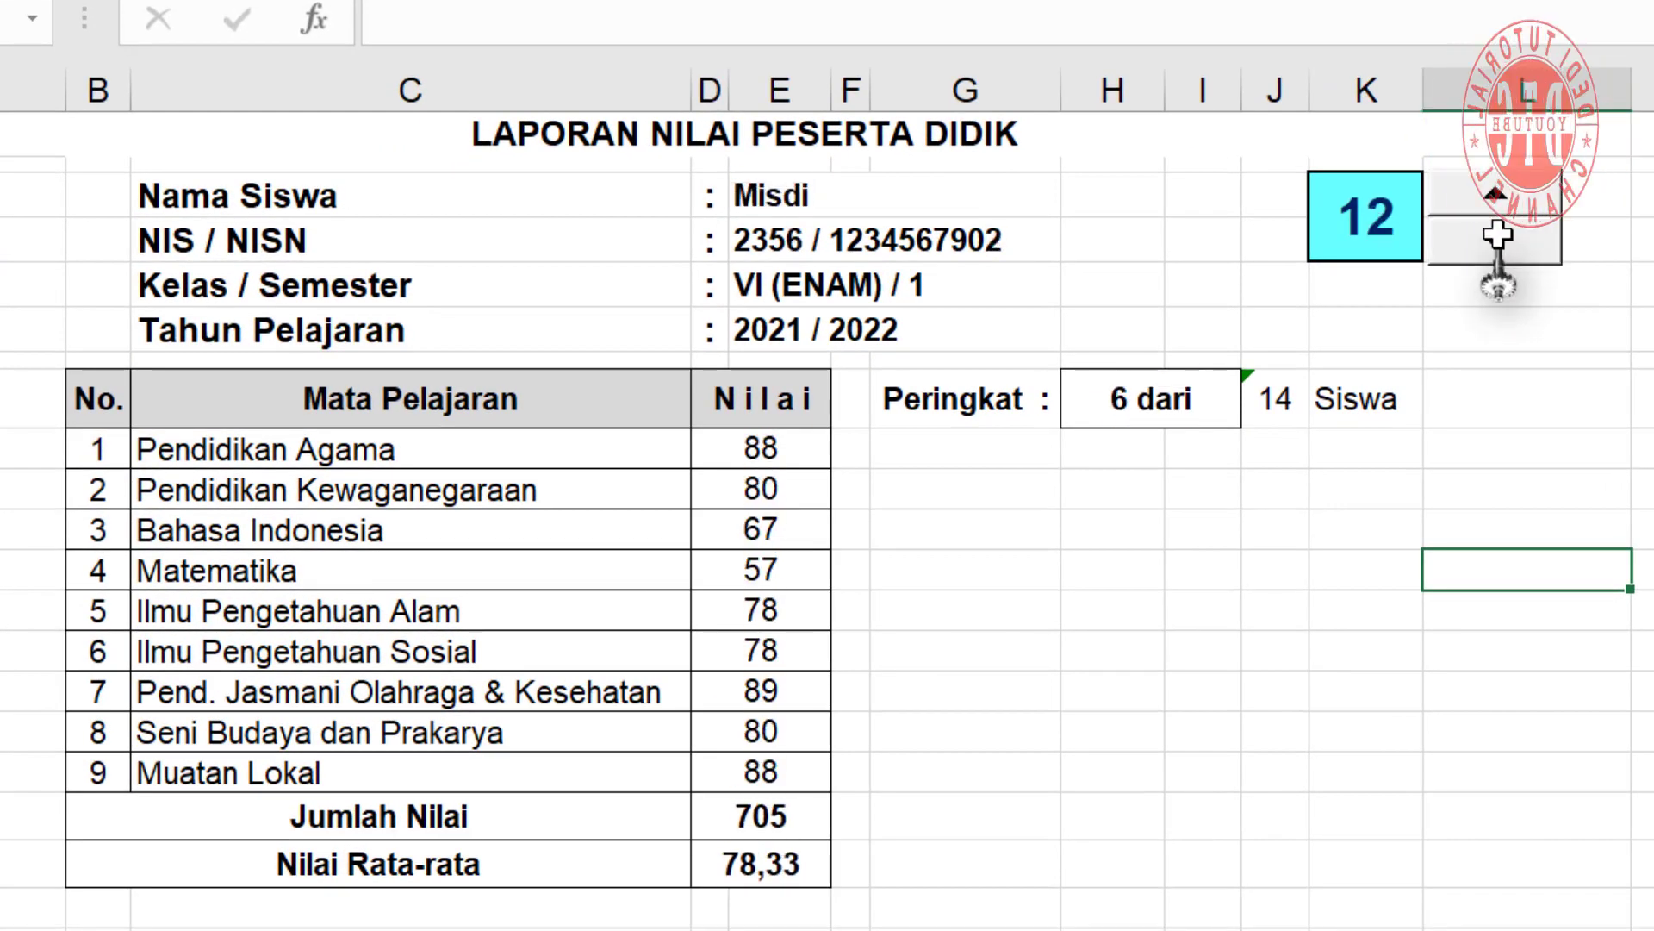
pyautogui.click(1497, 234)
pyautogui.click(1498, 234)
pyautogui.click(1498, 234)
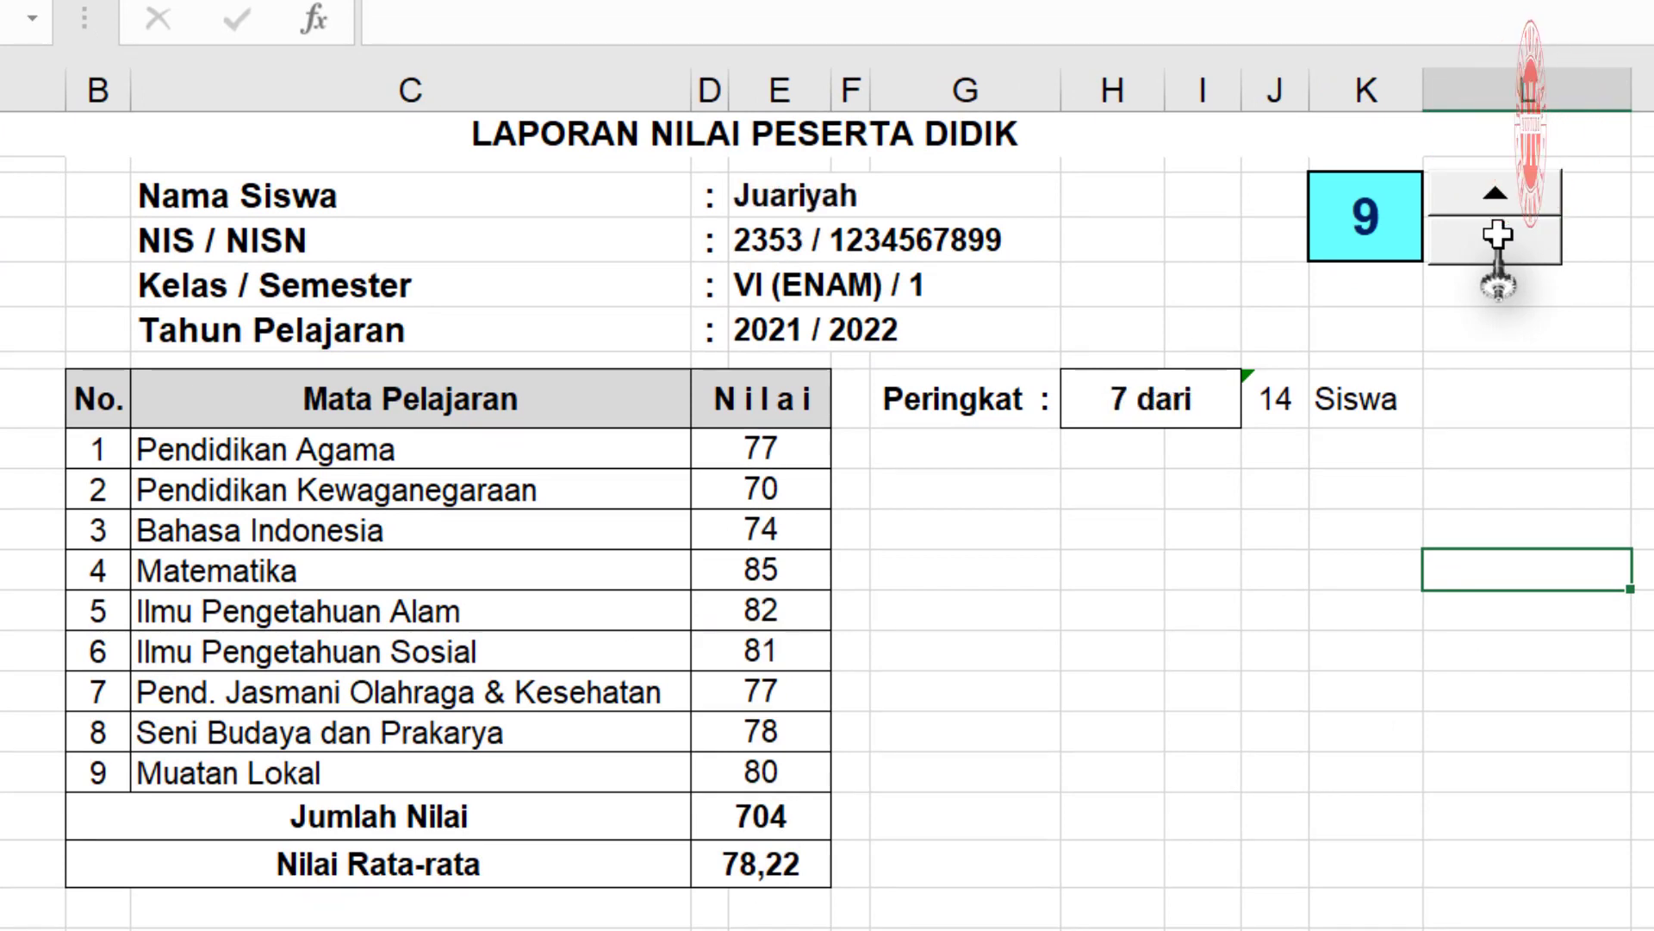
pyautogui.click(1498, 234)
pyautogui.click(1498, 235)
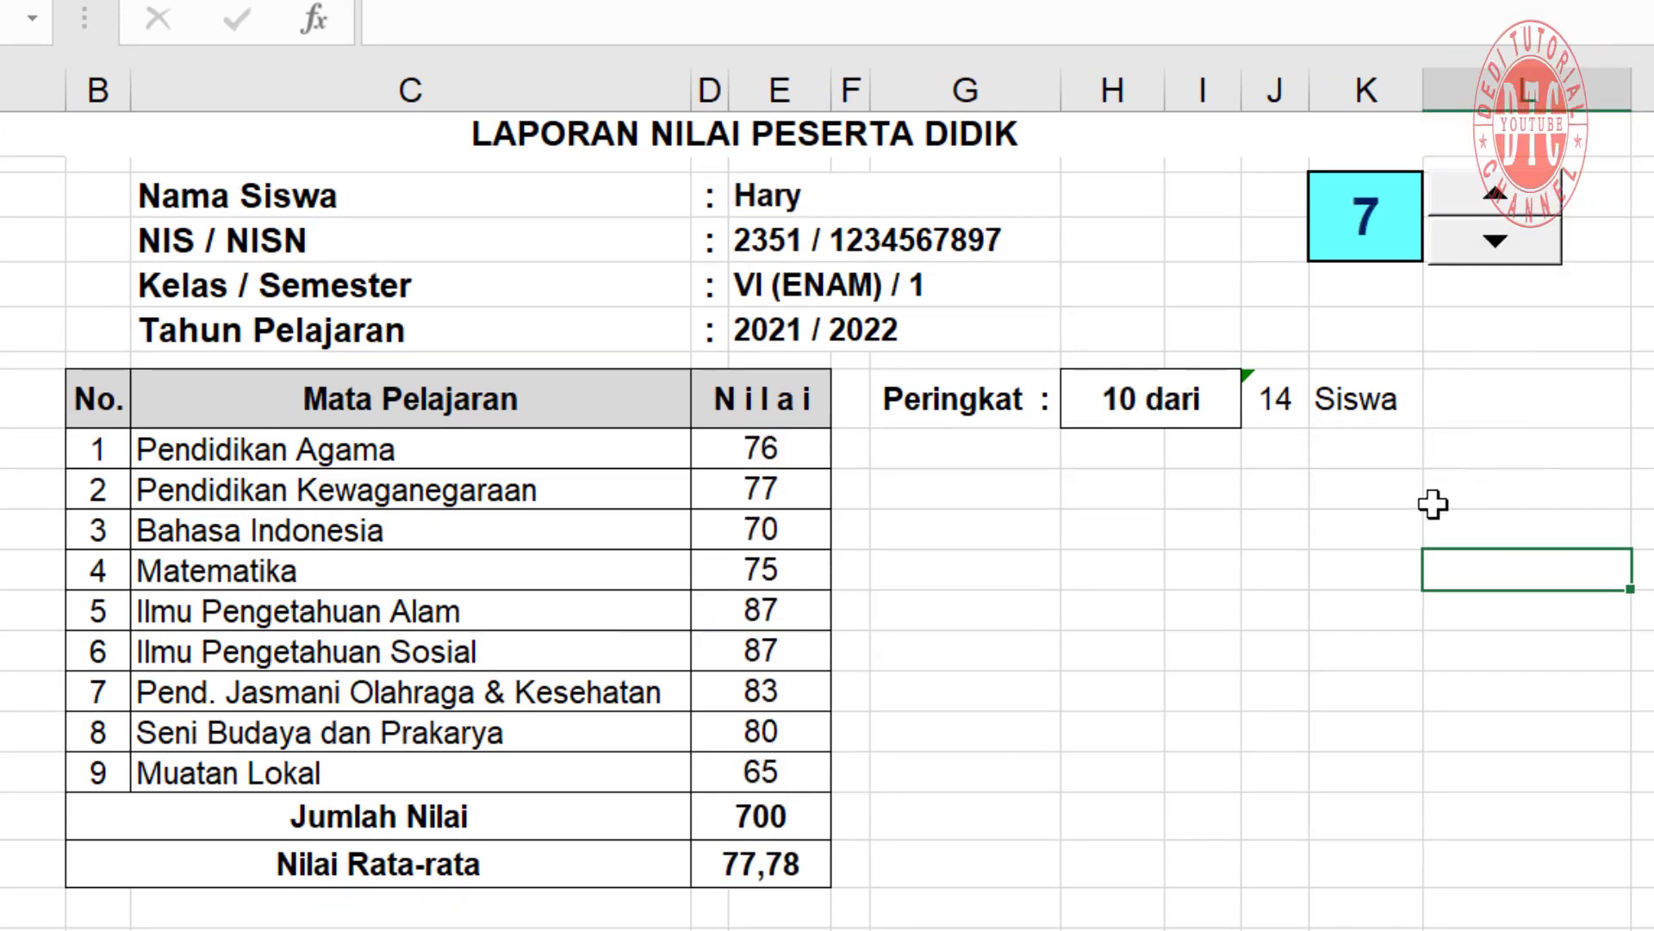
pyautogui.click(1269, 401)
pyautogui.click(1624, 539)
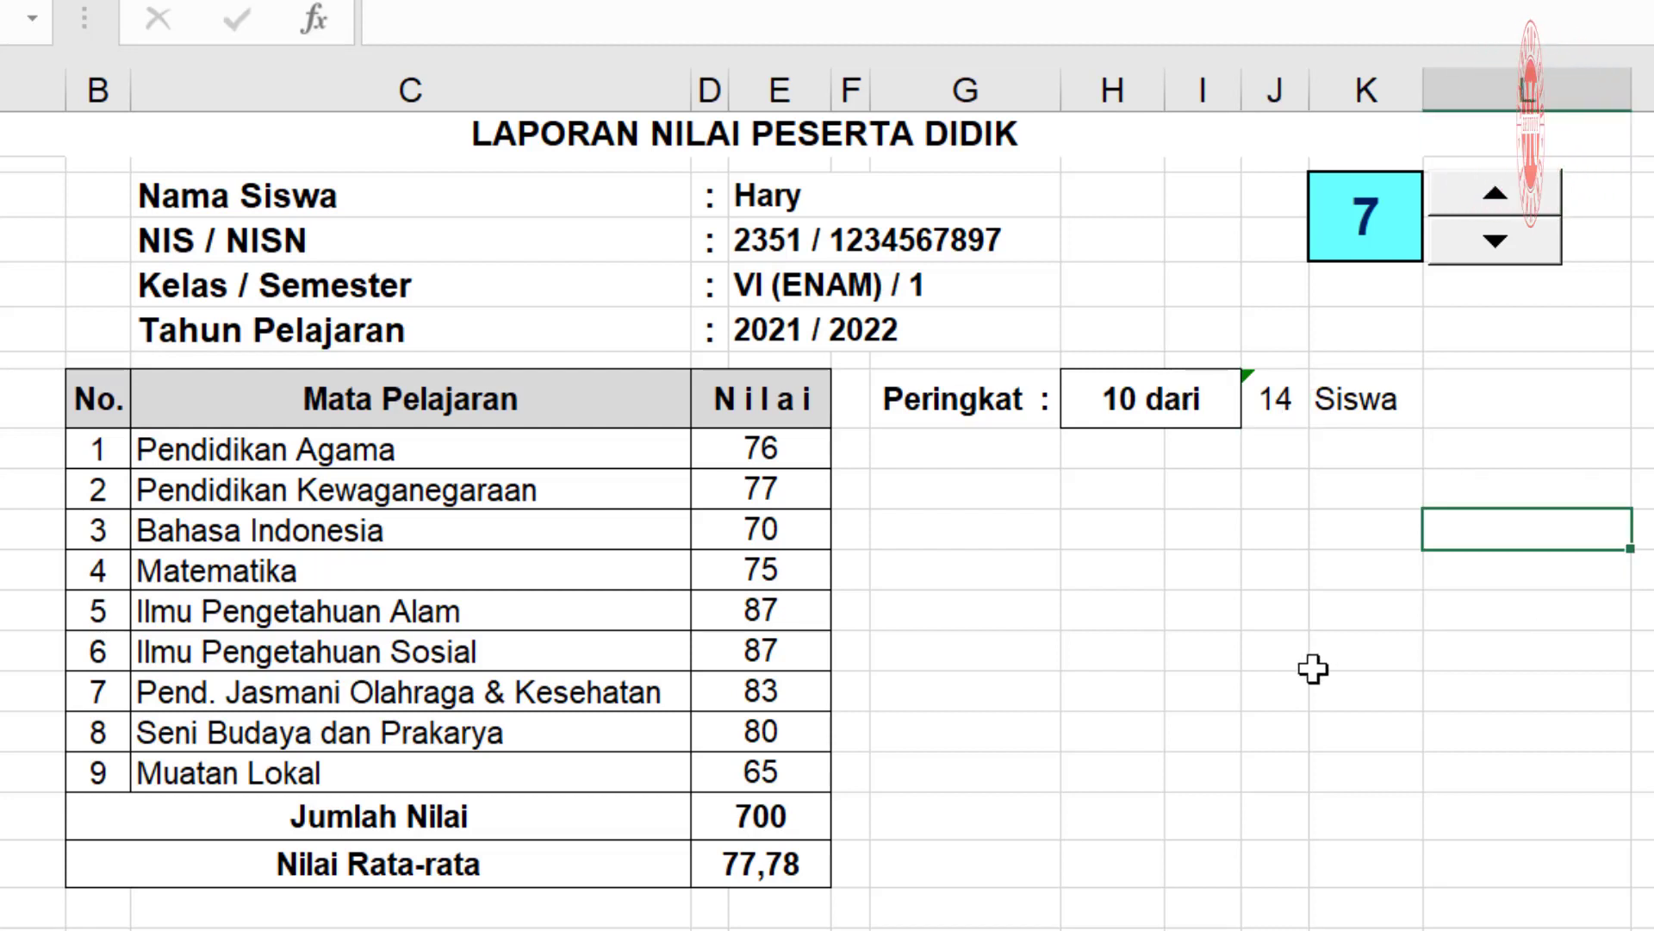